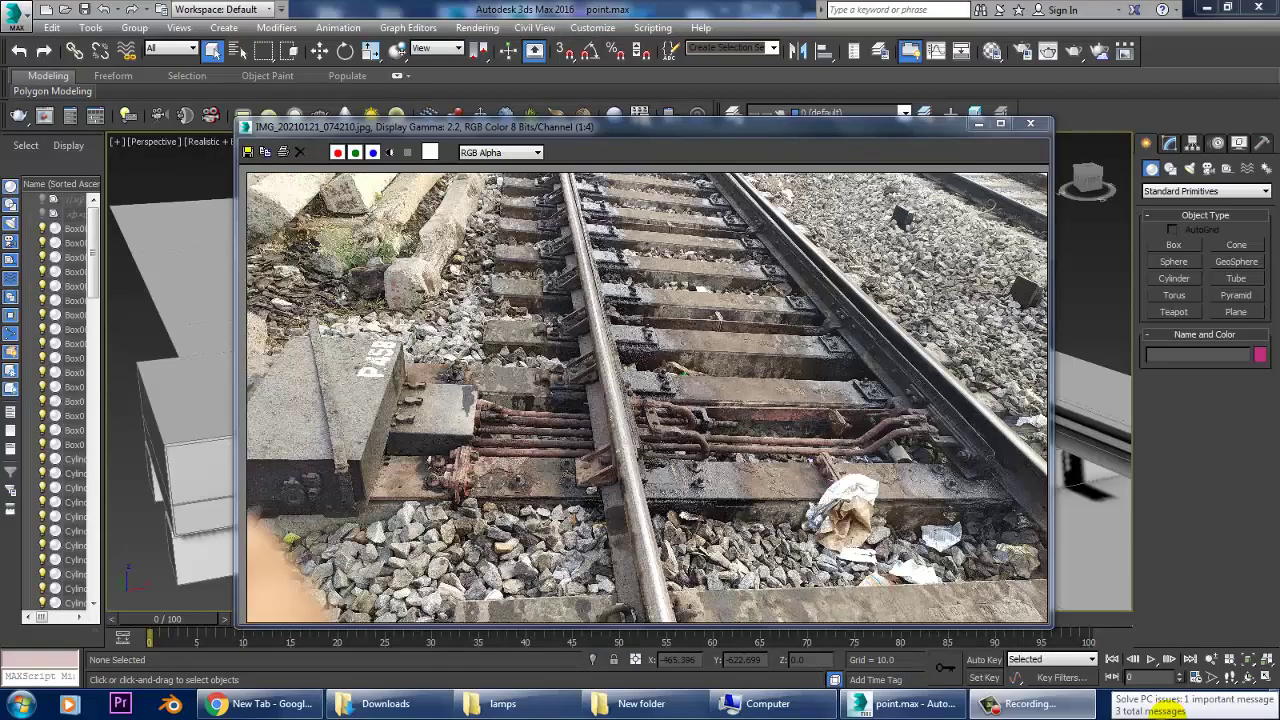
Step: Move the reference photo aside, zoom it to 1:2, and orbit so the rail runs diagonally
{"action": "left_click_drag", "start_coordinate": [840, 131], "coordinate": [460, 84]}
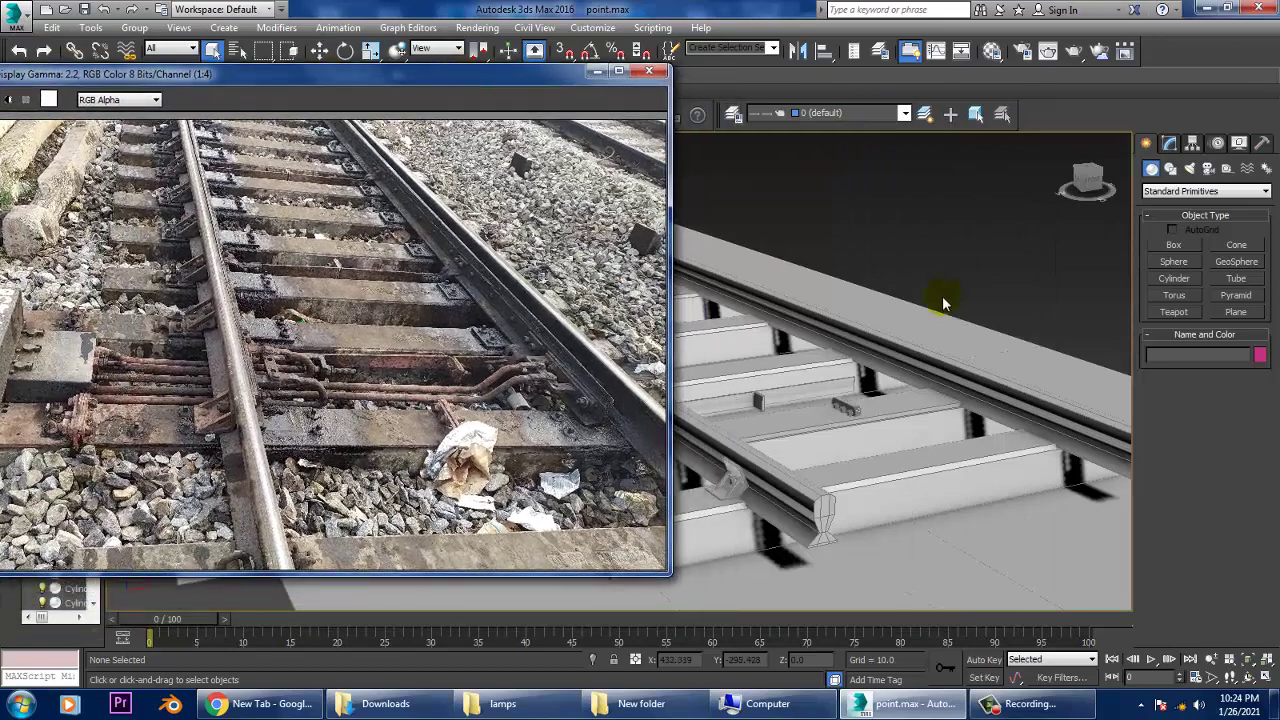
{"action": "middle_click_drag", "start_coordinate": [943, 303], "coordinate": [931, 360], "text": "alt"}
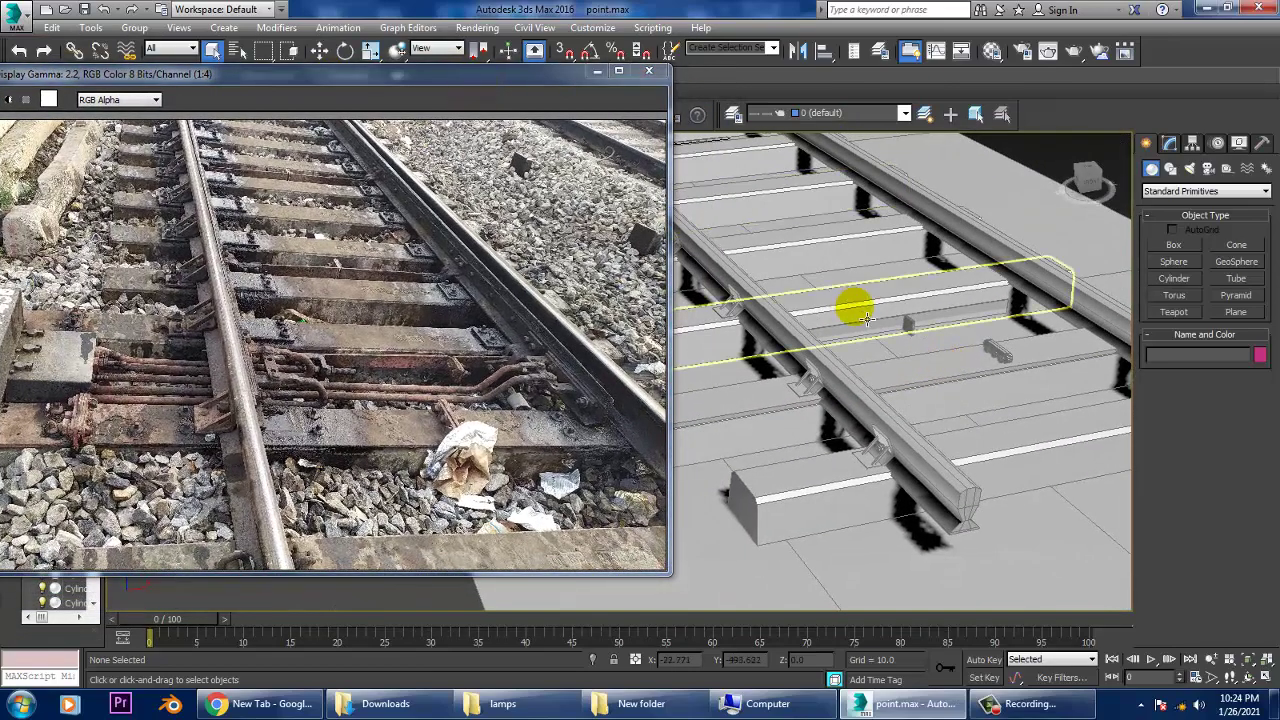
{"action": "middle_click_drag", "start_coordinate": [905, 314], "coordinate": [820, 337], "text": "alt"}
{"action": "scroll", "coordinate": [905, 352], "scroll_direction": "up", "scroll_amount": 4}
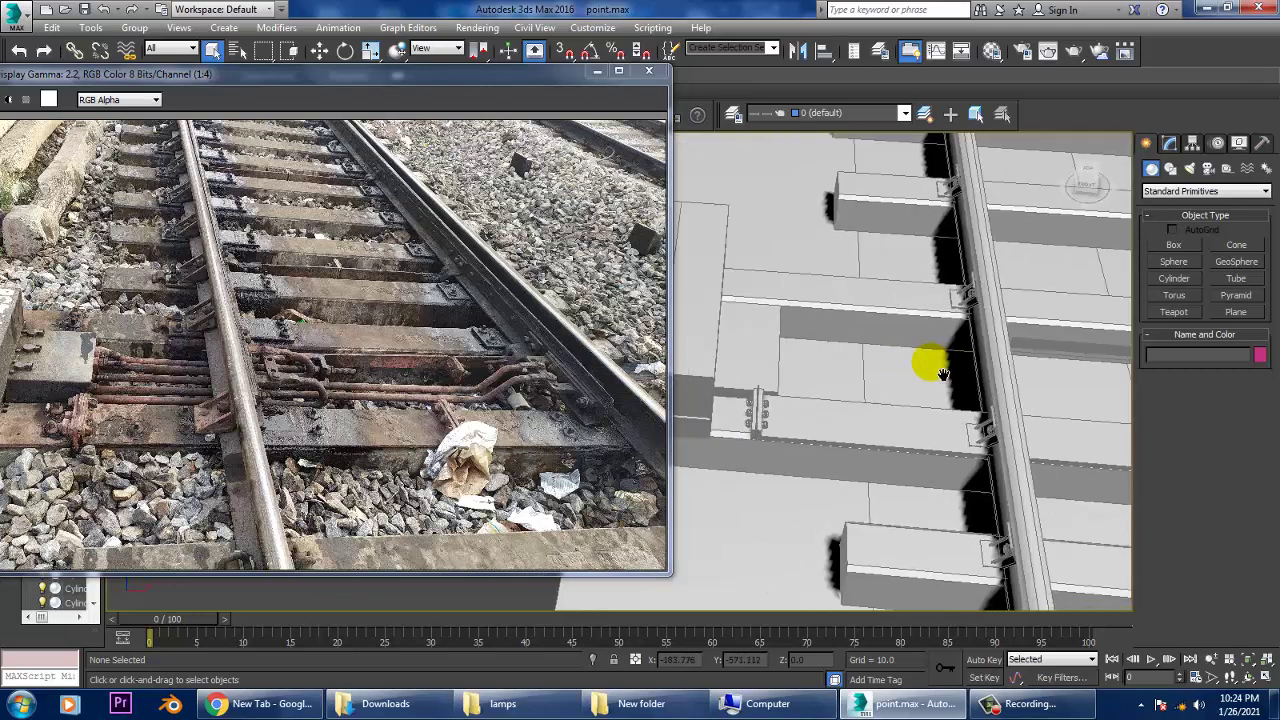
{"action": "mouse_move", "coordinate": [951, 371]}
{"action": "middle_mouse_down", "text": "alt"}
{"action": "mouse_move", "coordinate": [966, 366]}
{"action": "mouse_move", "coordinate": [943, 320]}
{"action": "middle_mouse_up", "text": "alt"}
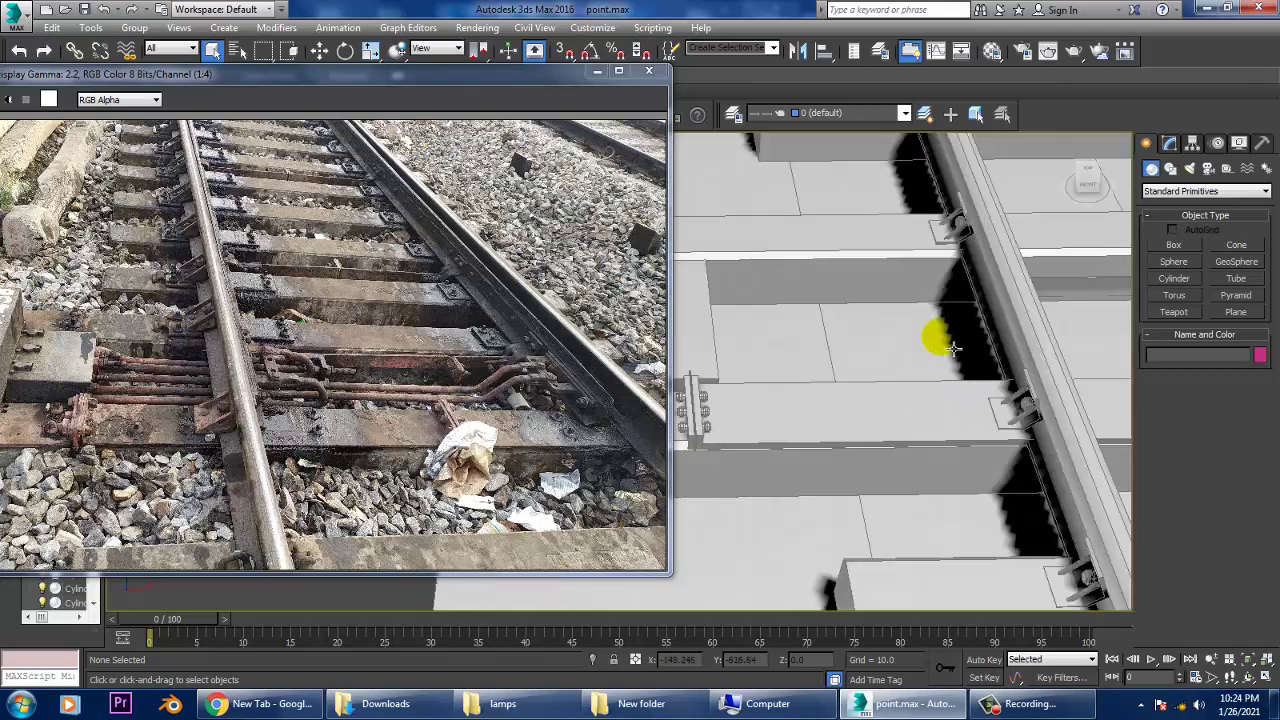
{"action": "scroll", "coordinate": [120, 390], "scroll_direction": "up", "scroll_amount": 2}
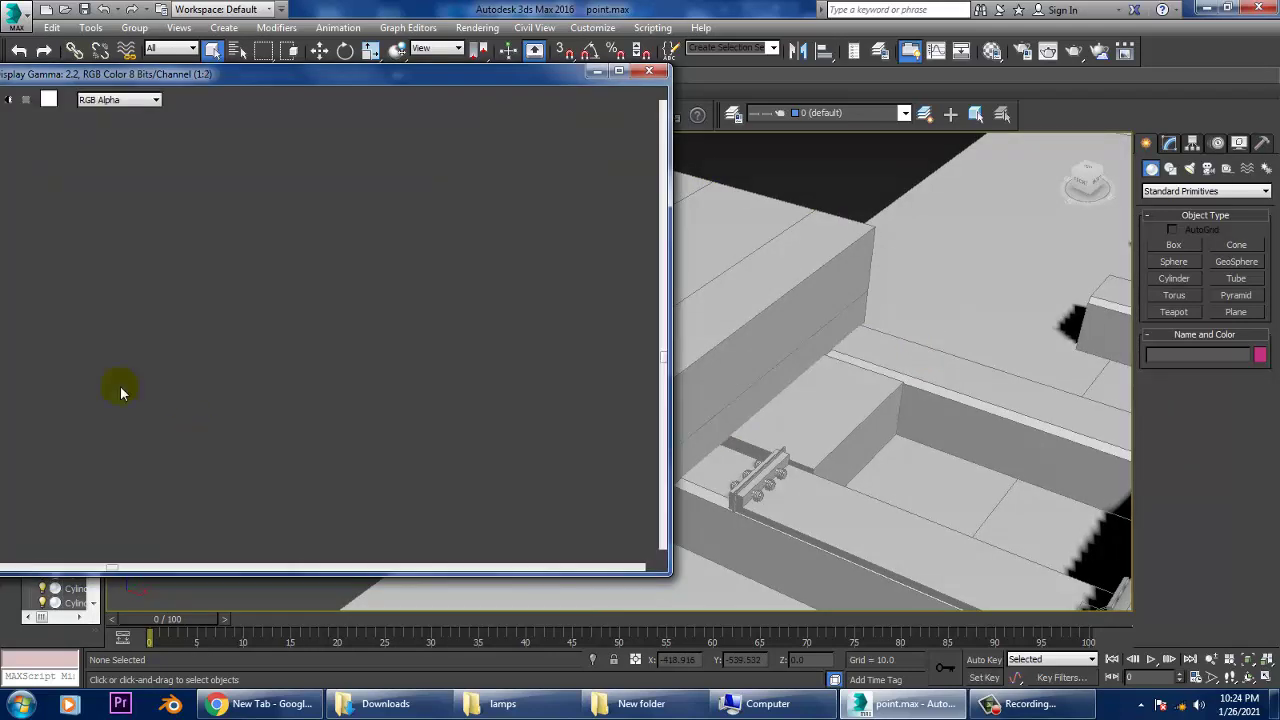
{"action": "mouse_move", "coordinate": [1066, 427]}
{"action": "middle_mouse_down", "text": "alt"}
{"action": "mouse_move", "coordinate": [929, 423]}
{"action": "mouse_move", "coordinate": [943, 443]}
{"action": "mouse_move", "coordinate": [1043, 414]}
{"action": "middle_mouse_up", "text": "alt"}
{"action": "scroll", "coordinate": [30, 322], "scroll_direction": "up", "scroll_amount": 1}
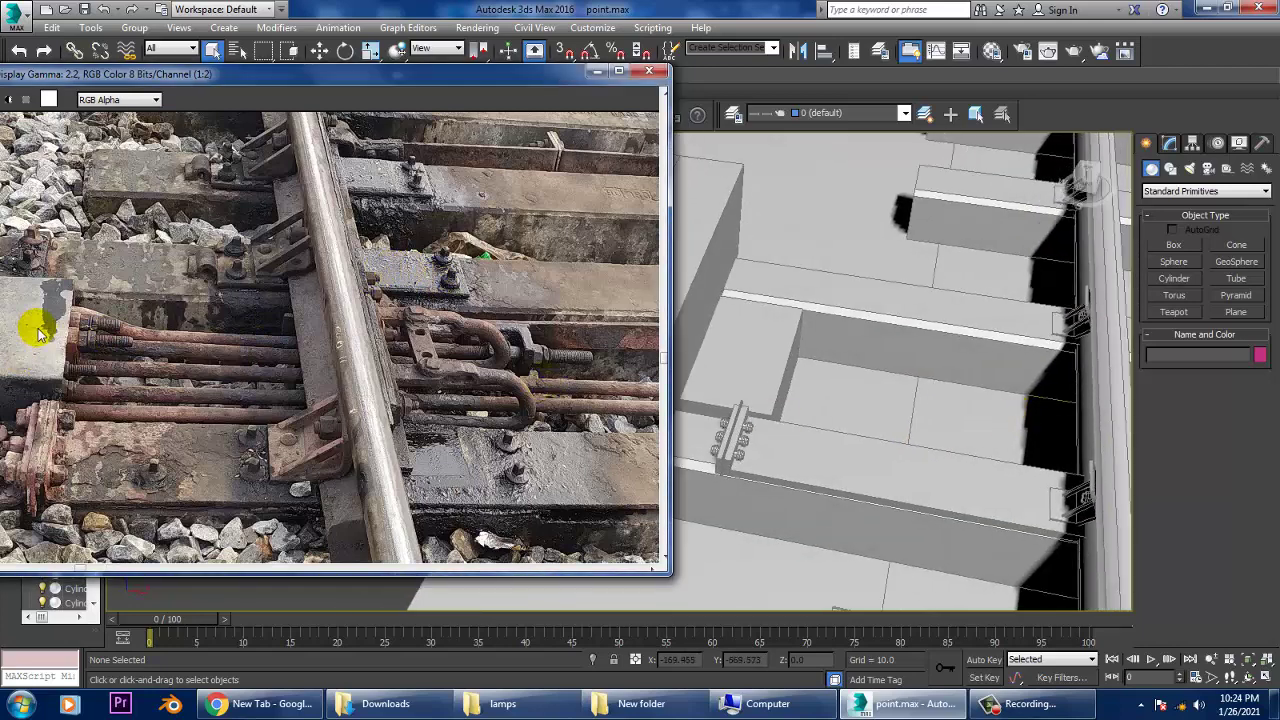
{"action": "scroll", "coordinate": [182, 330], "scroll_direction": "down", "scroll_amount": 1}
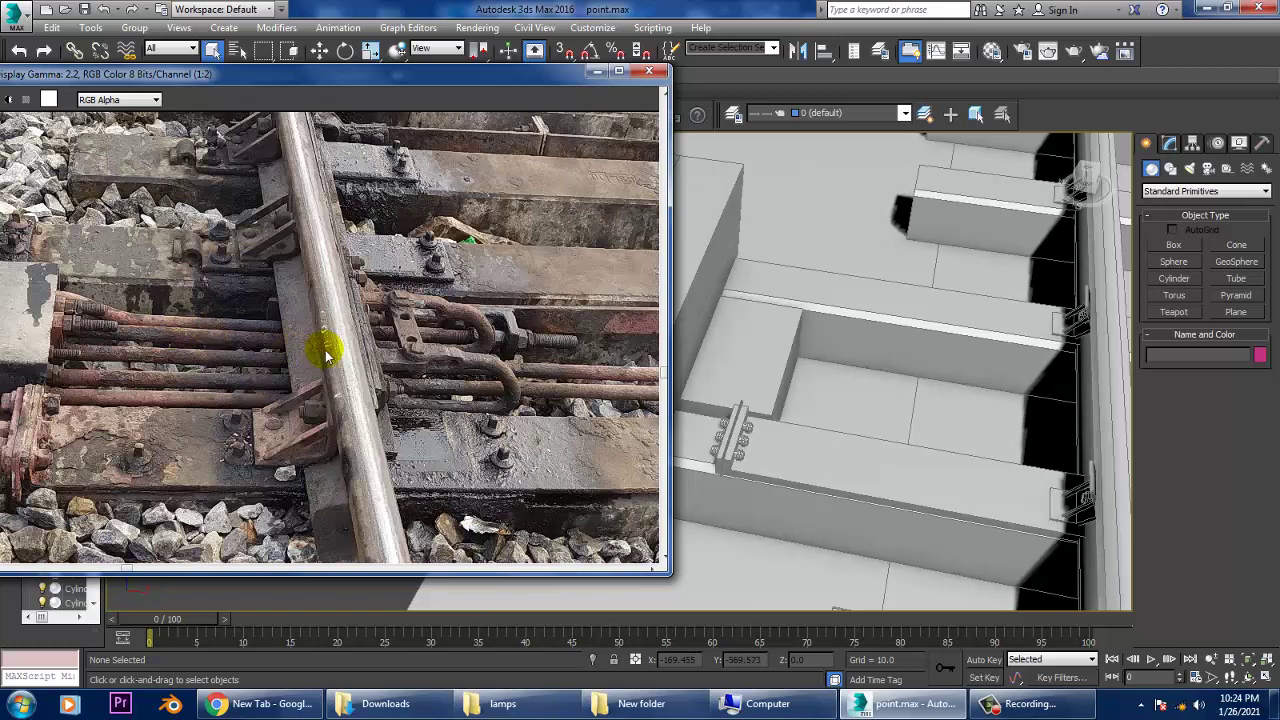
{"action": "mouse_move", "coordinate": [986, 360]}
{"action": "middle_mouse_down", "text": "alt"}
{"action": "mouse_move", "coordinate": [1014, 386]}
{"action": "mouse_move", "coordinate": [790, 409]}
{"action": "middle_mouse_up", "text": "alt"}
Step: Shift-drag a single copy of the bolt cylinder beside the connecting bar
{"action": "left_click", "coordinate": [1038, 324]}
{"action": "mouse_move", "coordinate": [1038, 324]}
{"action": "middle_mouse_down", "text": "alt"}
{"action": "mouse_move", "coordinate": [1071, 314]}
{"action": "mouse_move", "coordinate": [886, 337]}
{"action": "middle_mouse_up", "text": "alt"}
{"action": "key", "text": "w"}
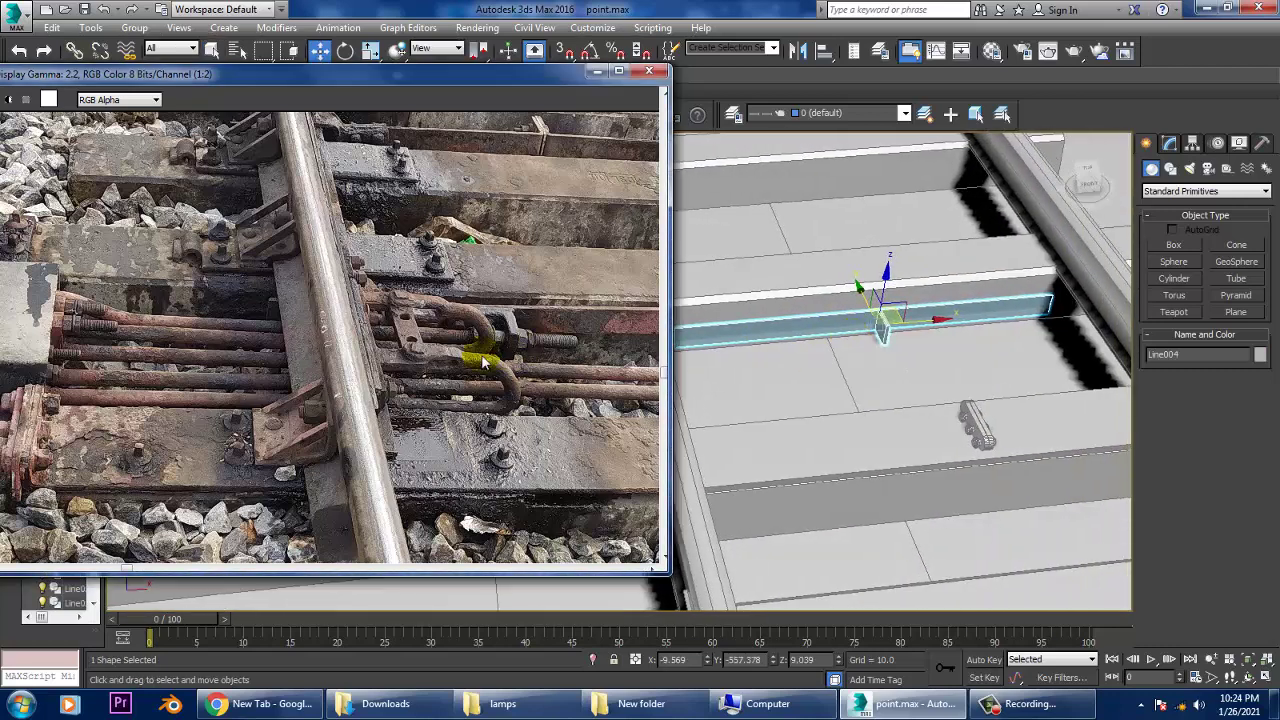
{"action": "mouse_move", "coordinate": [968, 358]}
{"action": "middle_mouse_down", "text": "alt"}
{"action": "mouse_move", "coordinate": [809, 329]}
{"action": "mouse_move", "coordinate": [894, 334]}
{"action": "mouse_move", "coordinate": [897, 289]}
{"action": "mouse_move", "coordinate": [997, 428]}
{"action": "middle_mouse_up", "text": "alt"}
{"action": "mouse_move", "coordinate": [997, 428]}
{"action": "left_mouse_down"}
{"action": "mouse_move", "coordinate": [960, 448]}
{"action": "mouse_move", "coordinate": [873, 398]}
{"action": "left_mouse_up"}
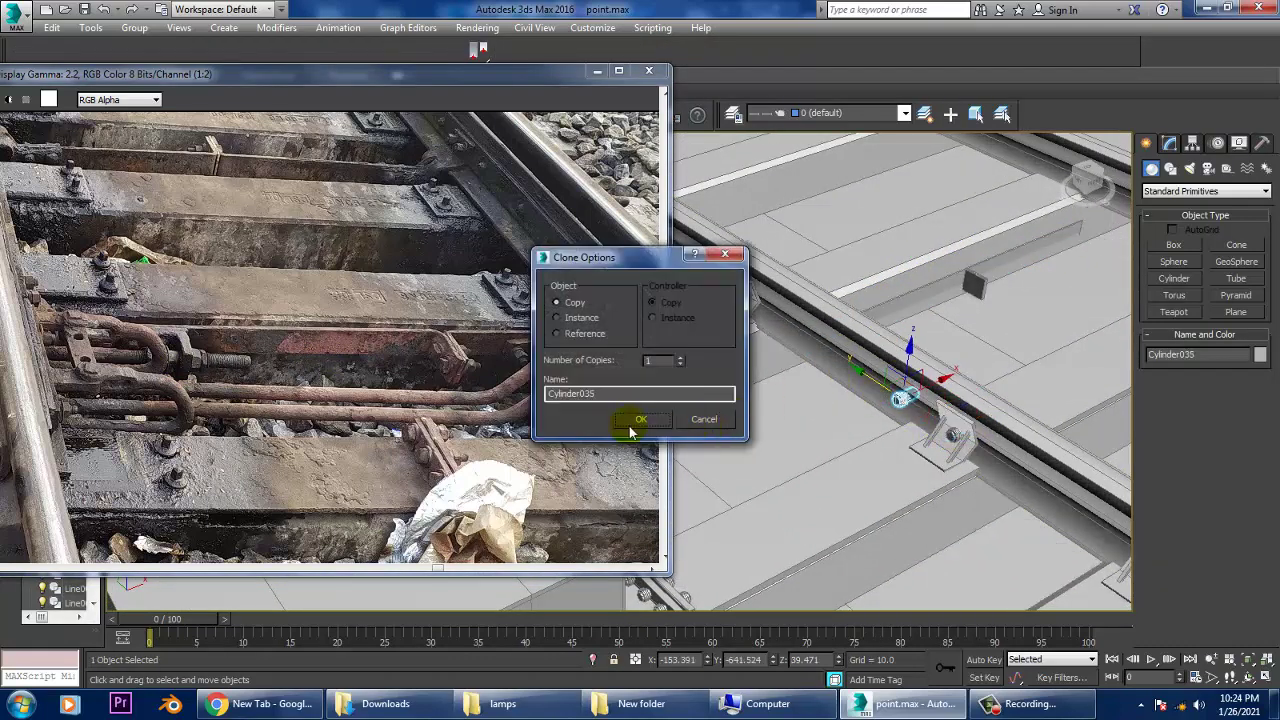
{"action": "left_click", "coordinate": [640, 420]}
Step: Align the bolt copy to the target object at the bar's end with Alt+A
{"action": "key", "text": "alt+a"}
{"action": "left_click", "coordinate": [985, 292]}
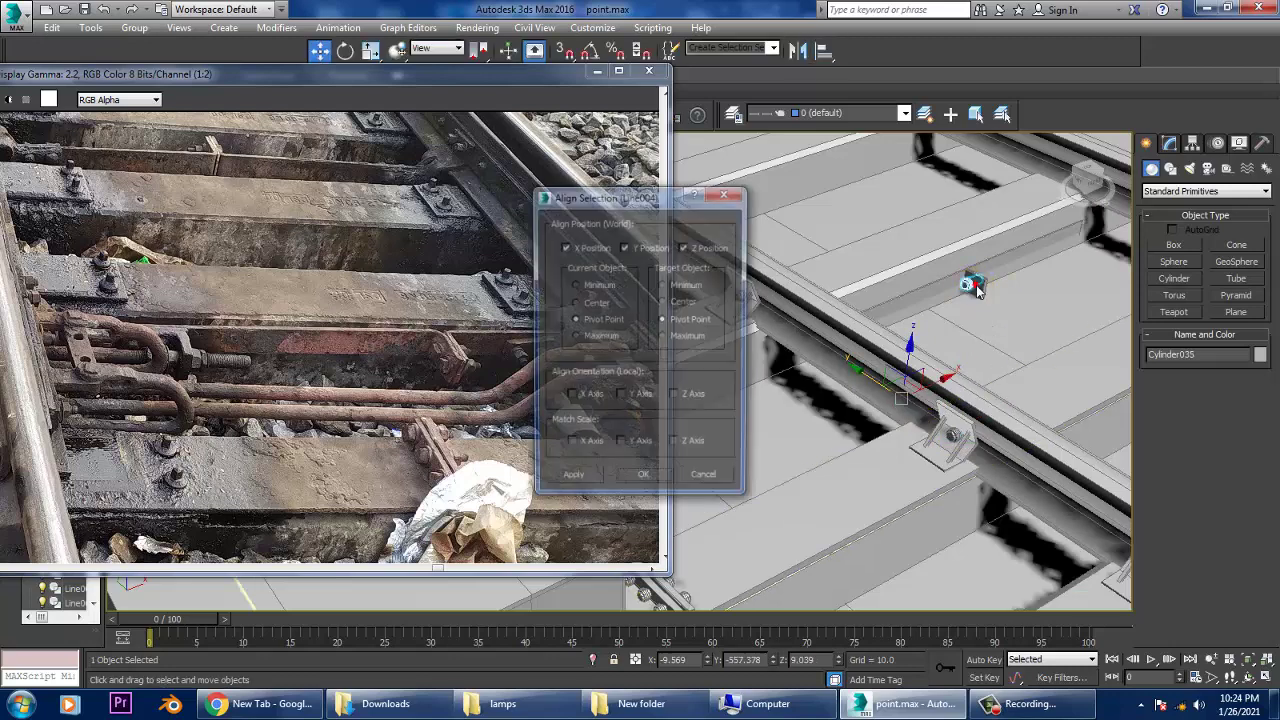
{"action": "left_click", "coordinate": [645, 478]}
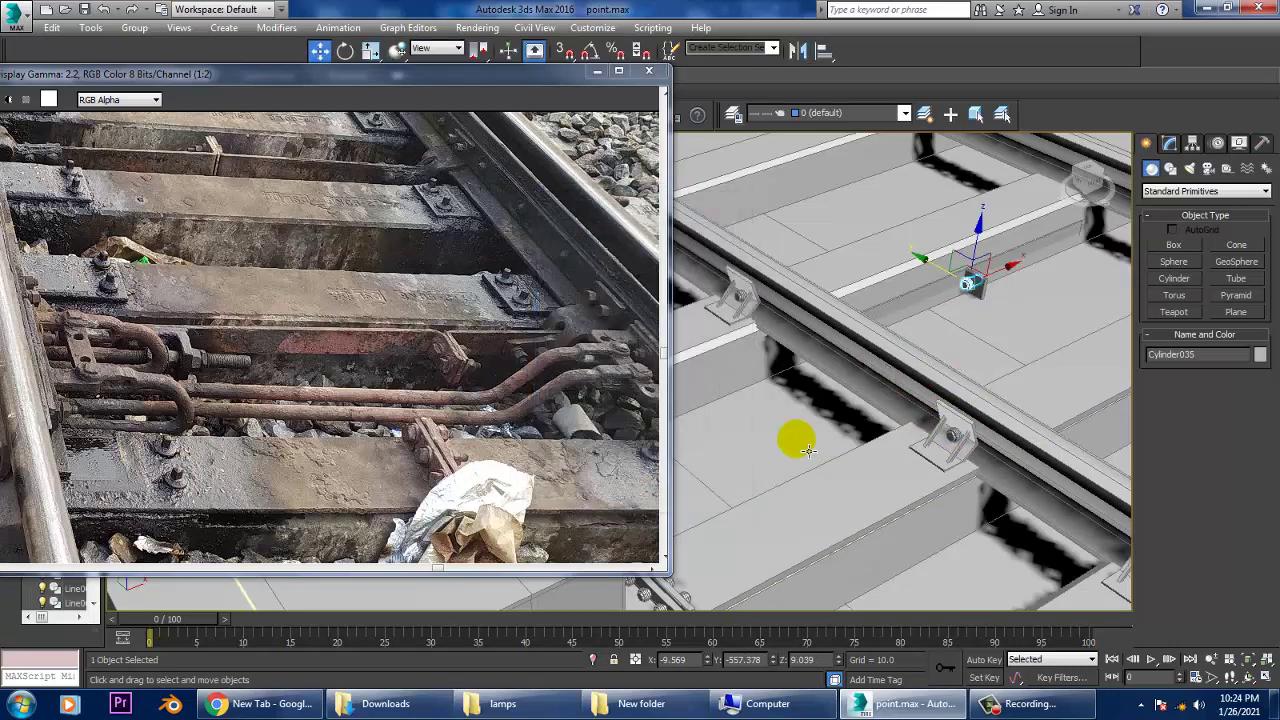
{"action": "scroll", "coordinate": [808, 450], "scroll_direction": "up", "scroll_amount": 5}
{"action": "middle_click_drag", "start_coordinate": [809, 451], "coordinate": [903, 371], "text": "alt"}
{"action": "scroll", "coordinate": [780, 413], "scroll_direction": "down", "scroll_amount": 3}
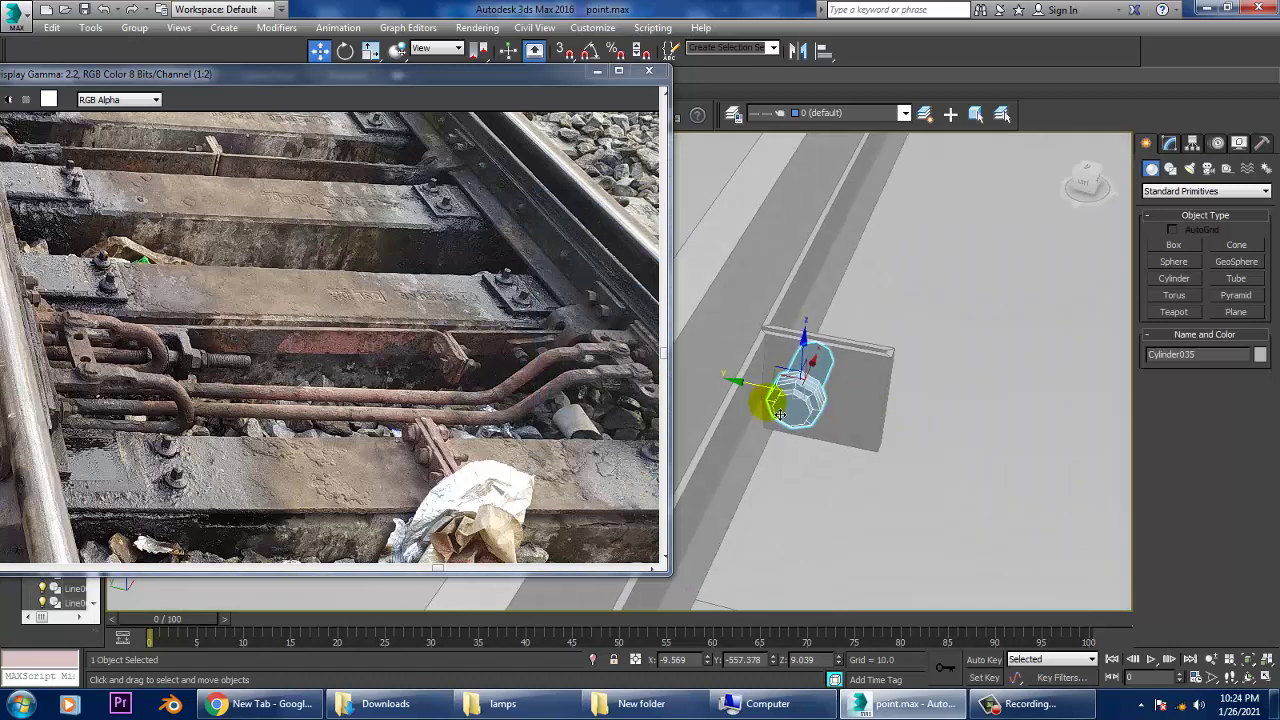
Step: Shift-move a second bolt copy sideways beside the first
{"action": "left_click_drag", "start_coordinate": [760, 397], "coordinate": [808, 400]}
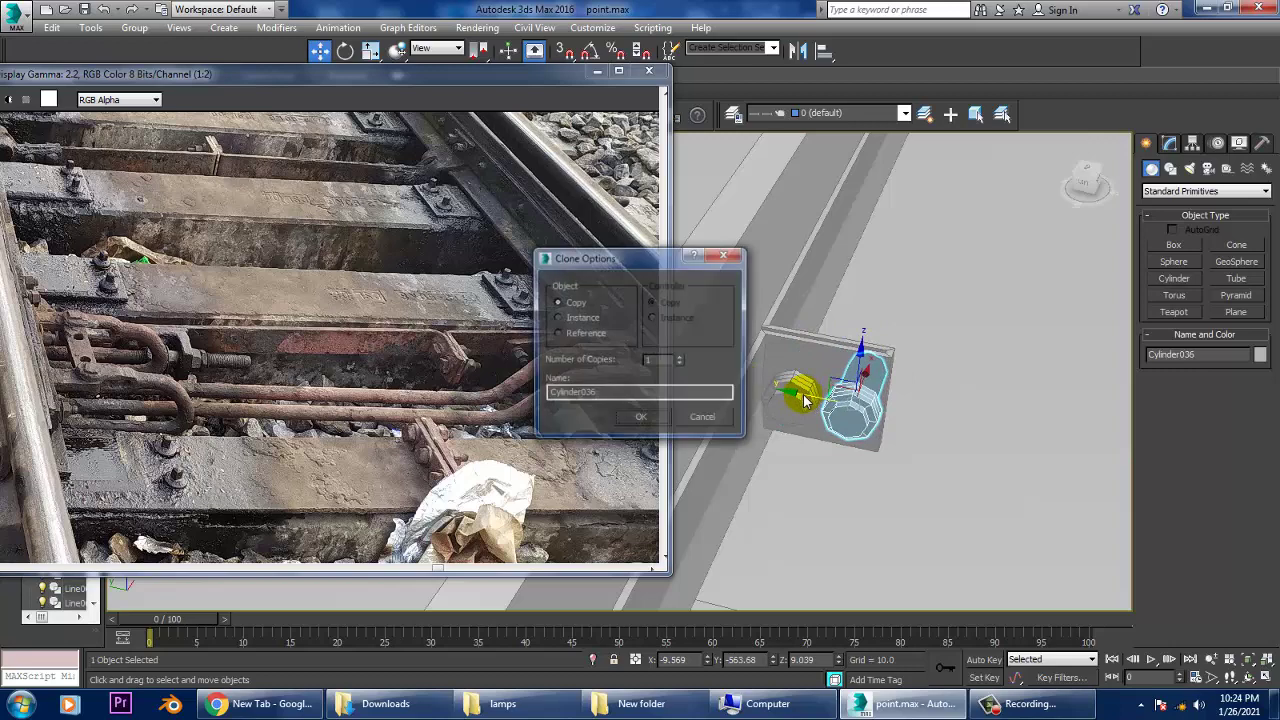
{"action": "left_click", "coordinate": [645, 419]}
{"action": "mouse_move", "coordinate": [760, 400]}
{"action": "middle_mouse_down", "text": "alt"}
{"action": "mouse_move", "coordinate": [860, 403]}
{"action": "mouse_move", "coordinate": [900, 363]}
{"action": "middle_mouse_up", "text": "alt"}
{"action": "left_click", "coordinate": [808, 343]}
Step: Convert the connecting bar Line004 to an Editable Poly via the right-click menu
{"action": "mouse_move", "coordinate": [808, 343]}
{"action": "middle_mouse_down", "text": "alt"}
{"action": "mouse_move", "coordinate": [891, 358]}
{"action": "mouse_move", "coordinate": [848, 342]}
{"action": "mouse_move", "coordinate": [891, 336]}
{"action": "middle_mouse_up", "text": "alt"}
{"action": "key", "text": "1"}
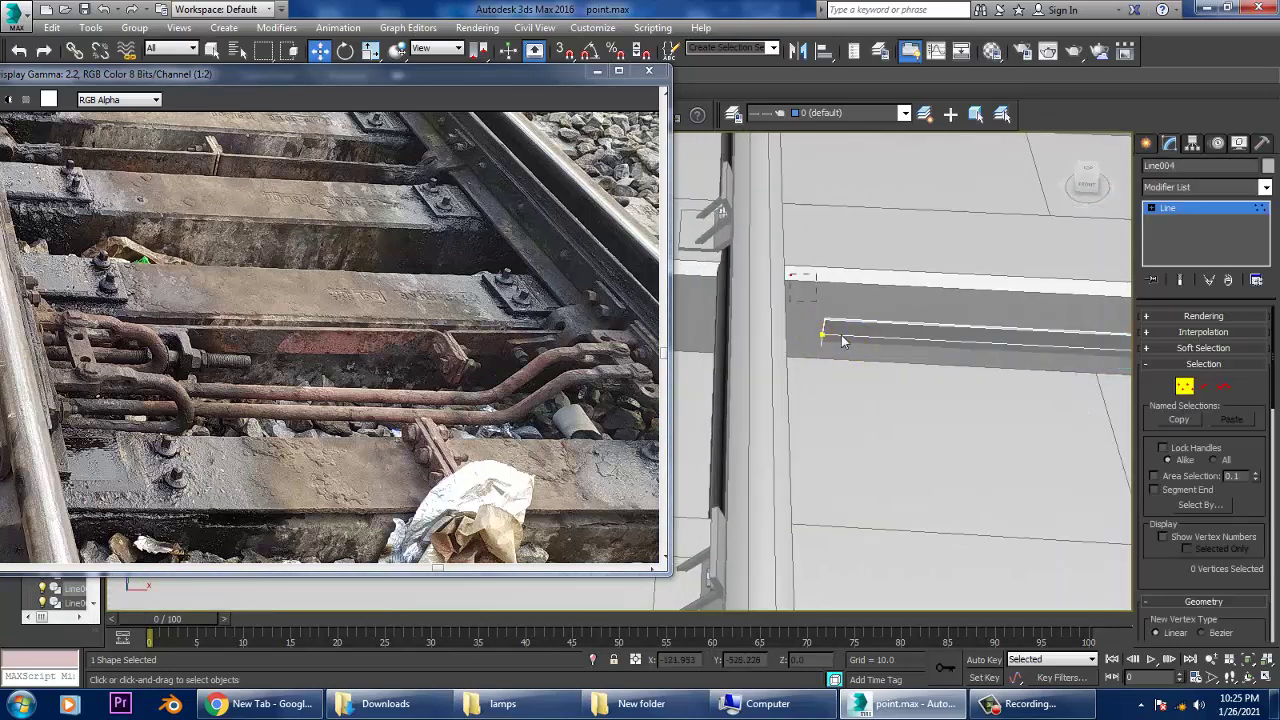
{"action": "left_click_drag", "start_coordinate": [790, 275], "coordinate": [848, 351]}
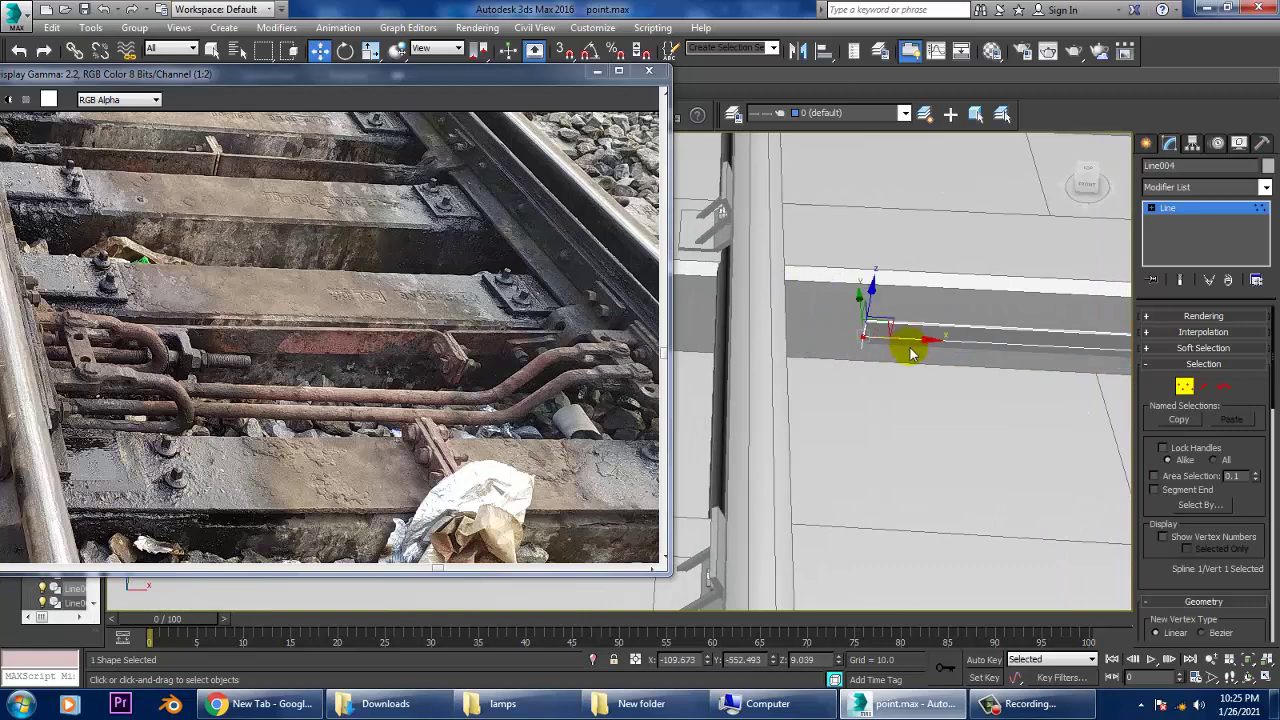
{"action": "right_click", "coordinate": [948, 327]}
{"action": "mouse_move", "coordinate": [1010, 489]}
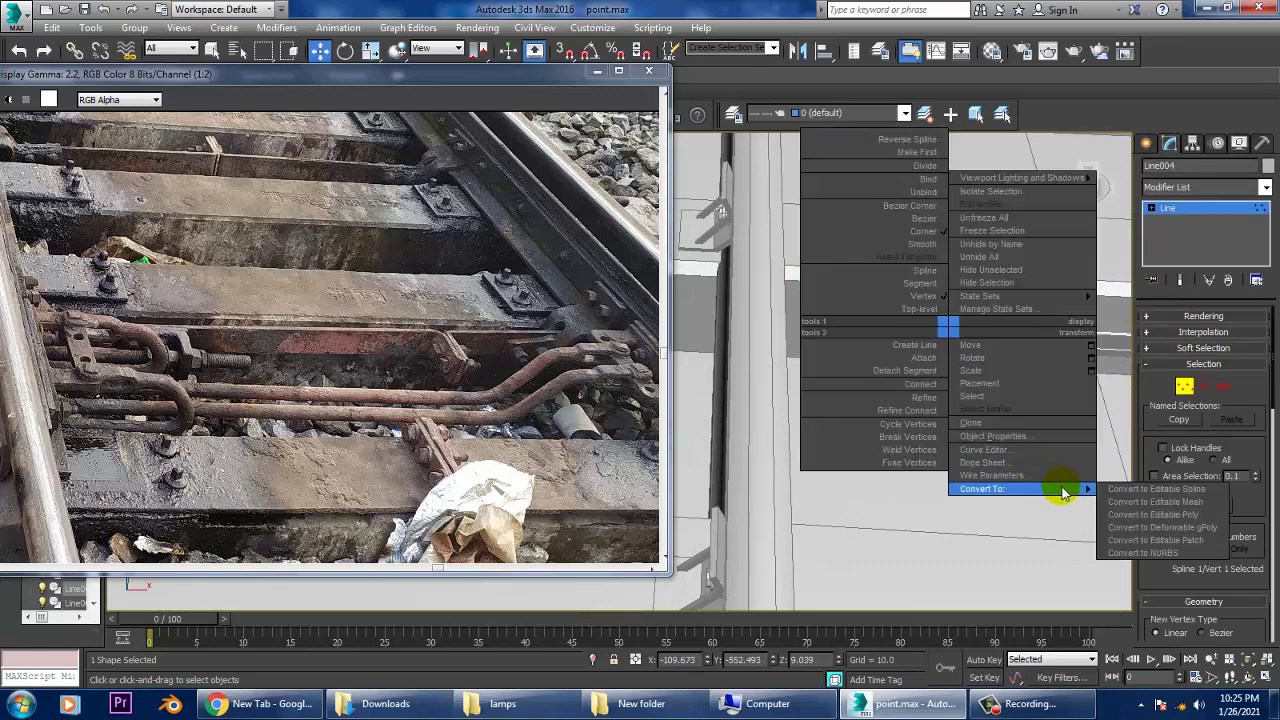
{"action": "left_click", "coordinate": [1155, 514]}
{"action": "middle_click_drag", "start_coordinate": [1000, 345], "coordinate": [1029, 371]}
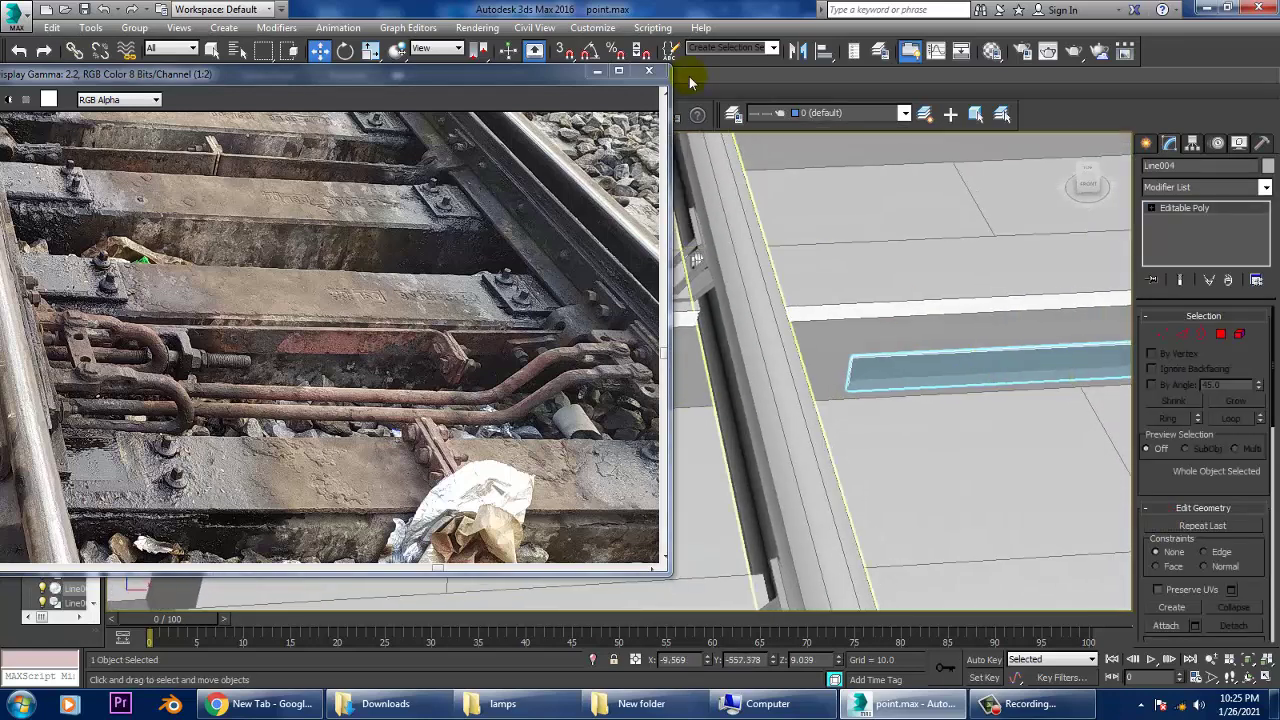
Step: Move the reference photo further left and expand the full Modeling ribbon
{"action": "left_click_drag", "start_coordinate": [543, 80], "coordinate": [421, 117]}
{"action": "left_click_drag", "start_coordinate": [322, 118], "coordinate": [94, 137]}
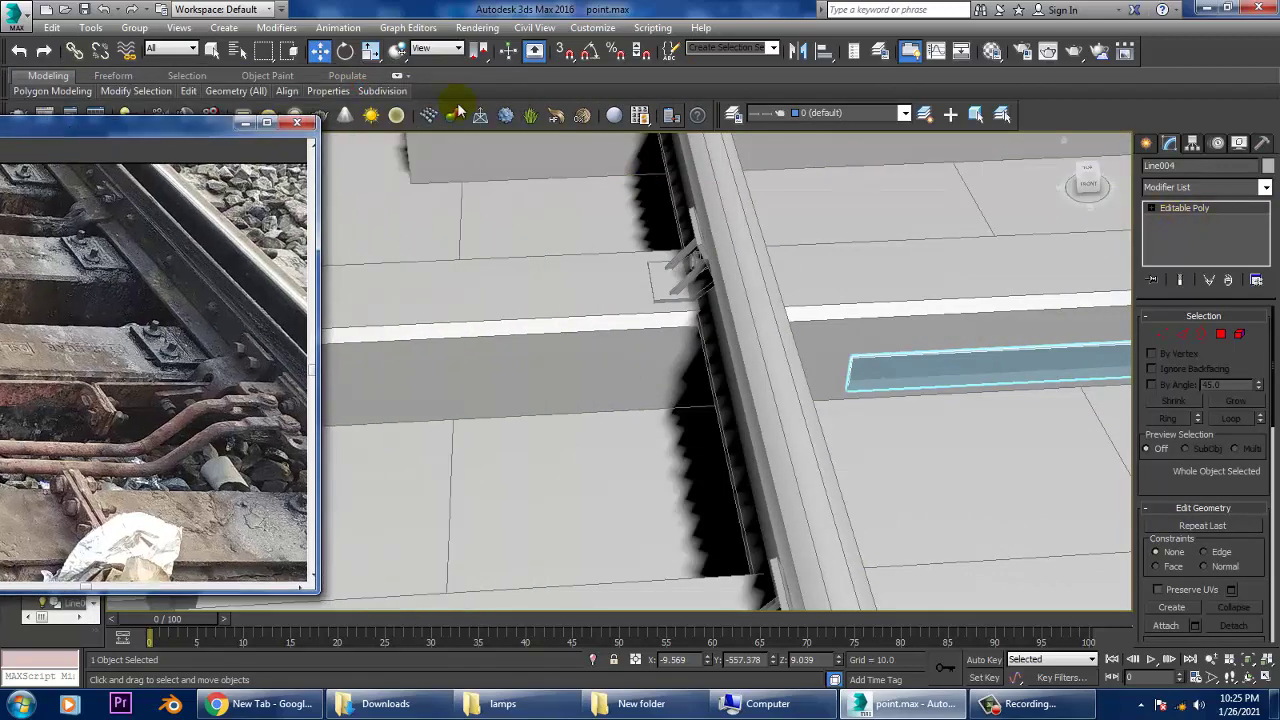
{"action": "left_click", "coordinate": [396, 75]}
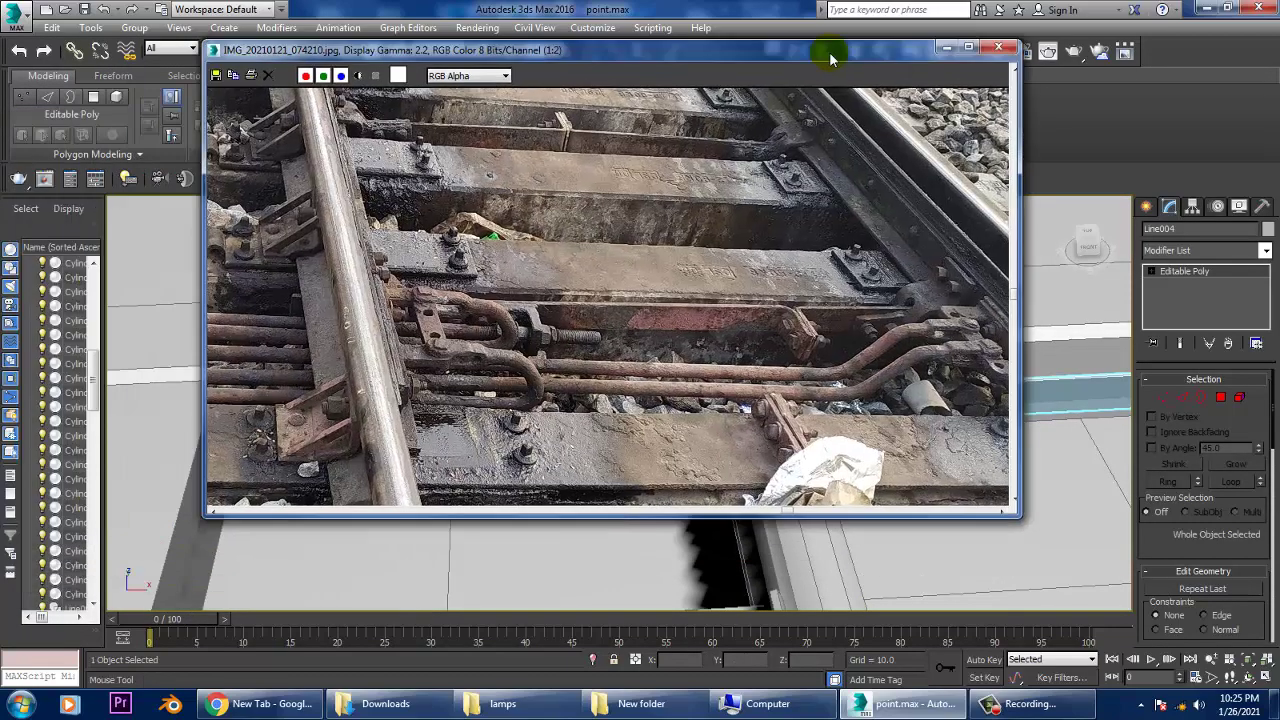
{"action": "left_click_drag", "start_coordinate": [158, 141], "coordinate": [390, 73]}
{"action": "left_click", "coordinate": [968, 366]}
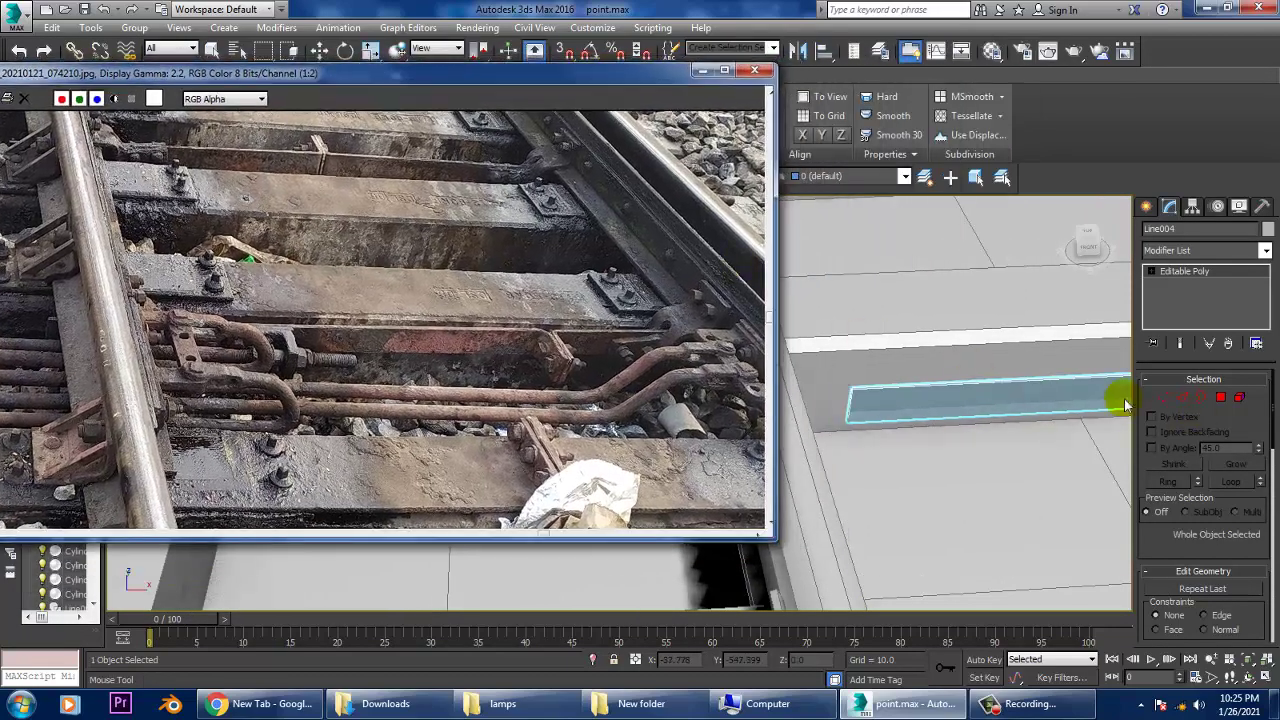
Step: Extrude an end face of Line004 by 10.0, then return to object level
{"action": "middle_click_drag", "start_coordinate": [1028, 392], "coordinate": [1005, 372], "text": "alt"}
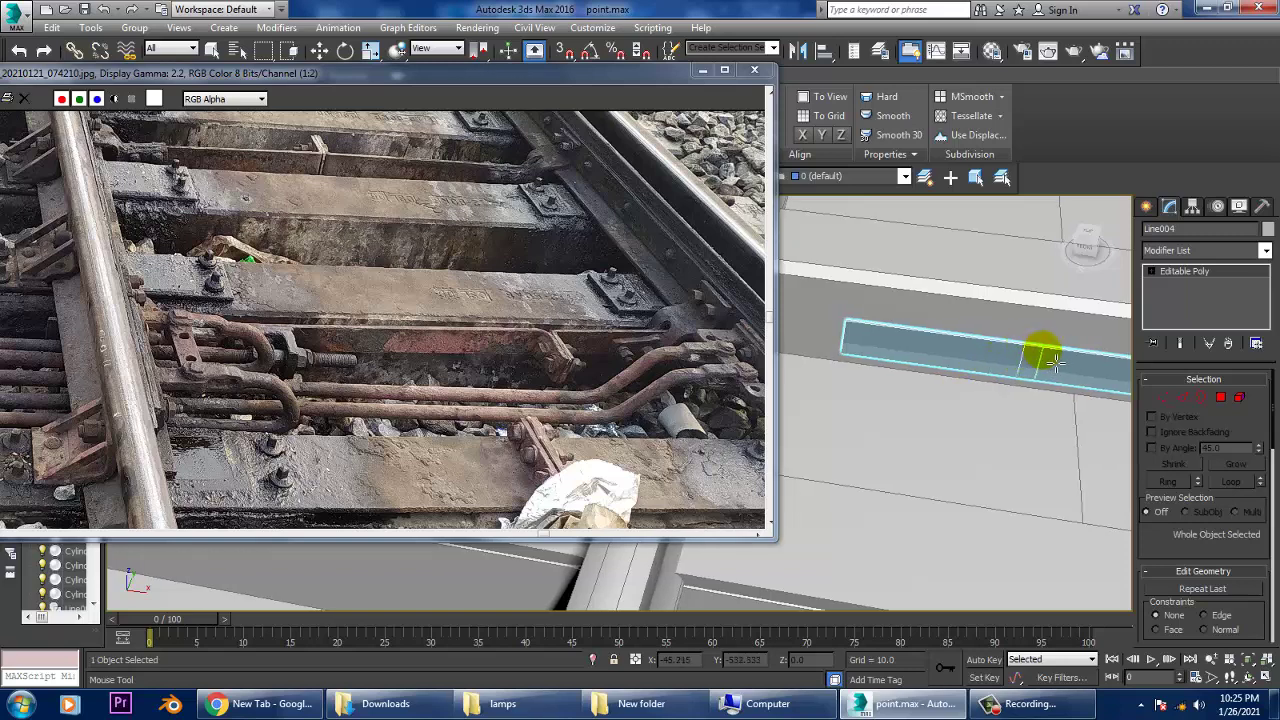
{"action": "mouse_move", "coordinate": [1043, 357]}
{"action": "middle_mouse_down", "text": "alt"}
{"action": "mouse_move", "coordinate": [1037, 395]}
{"action": "mouse_move", "coordinate": [1075, 376]}
{"action": "middle_mouse_up", "text": "alt"}
{"action": "left_click", "coordinate": [1020, 393]}
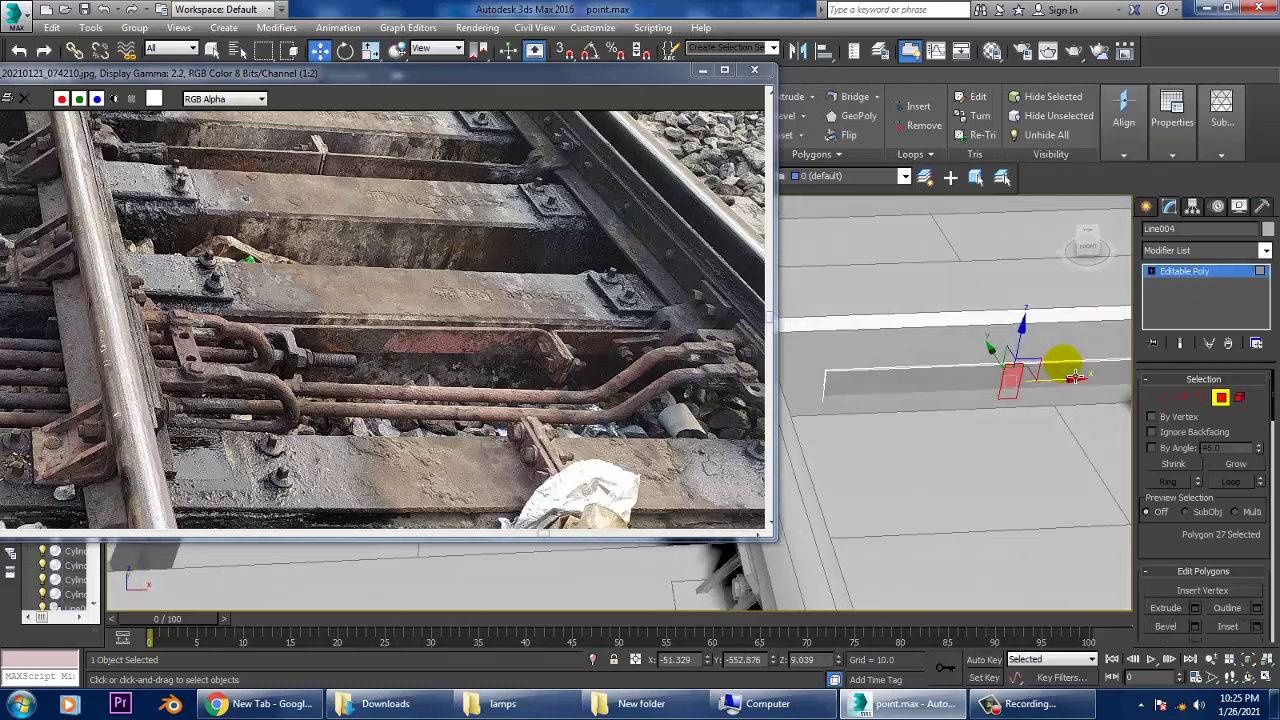
{"action": "left_click", "coordinate": [1195, 607]}
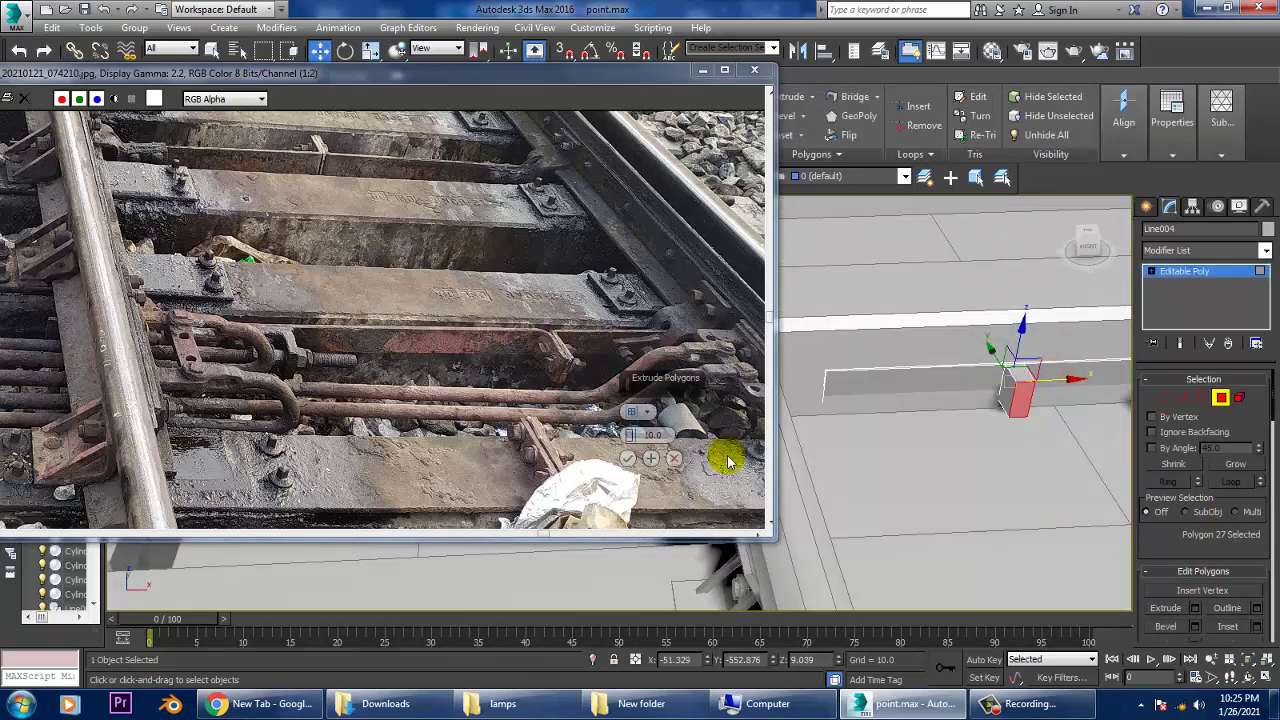
{"action": "left_click", "coordinate": [625, 458]}
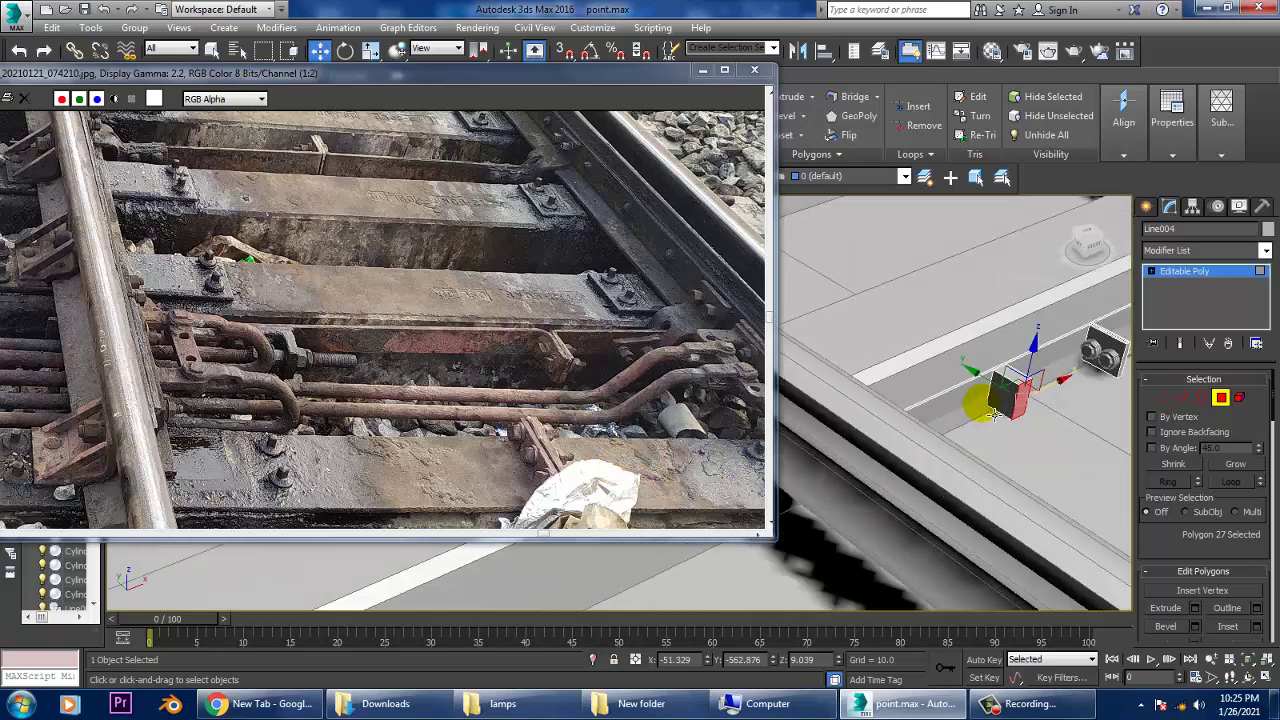
{"action": "middle_click_drag", "start_coordinate": [1040, 360], "coordinate": [1062, 316], "text": "alt"}
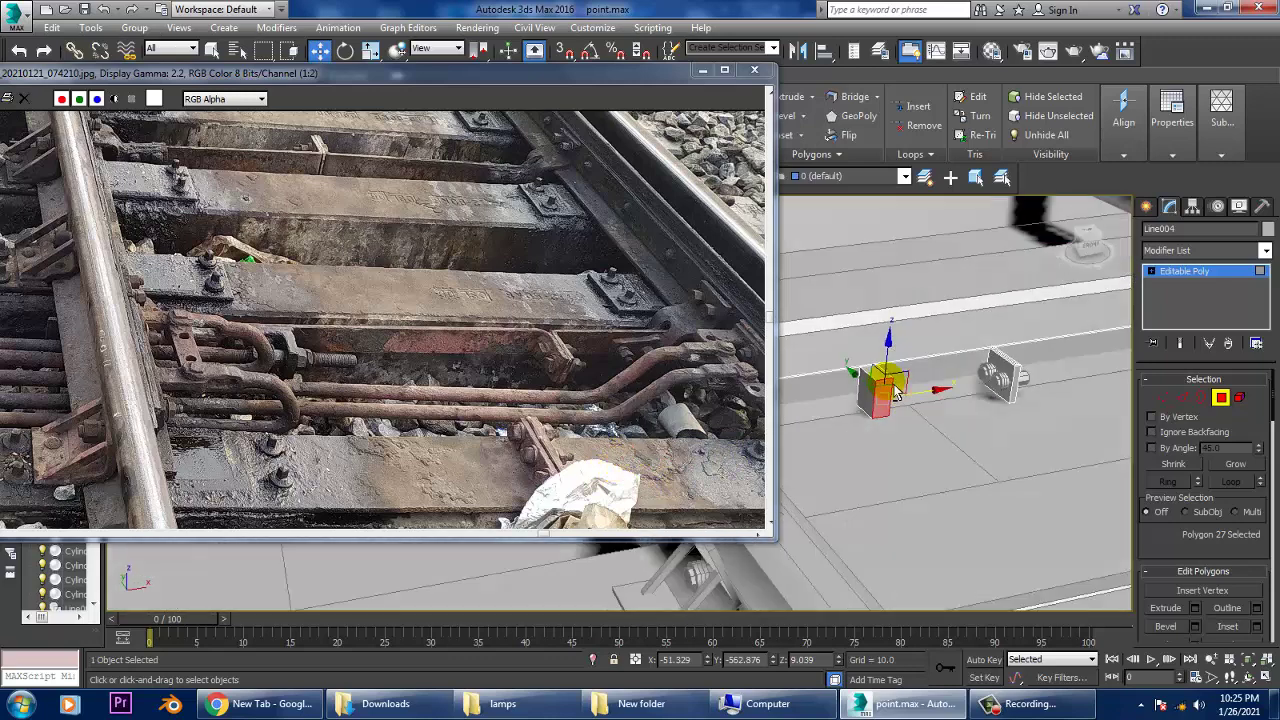
{"action": "left_click", "coordinate": [1206, 277]}
{"action": "middle_click_drag", "start_coordinate": [1000, 380], "coordinate": [1013, 355], "text": "alt"}
{"action": "left_click", "coordinate": [1001, 390], "text": "ctrl"}
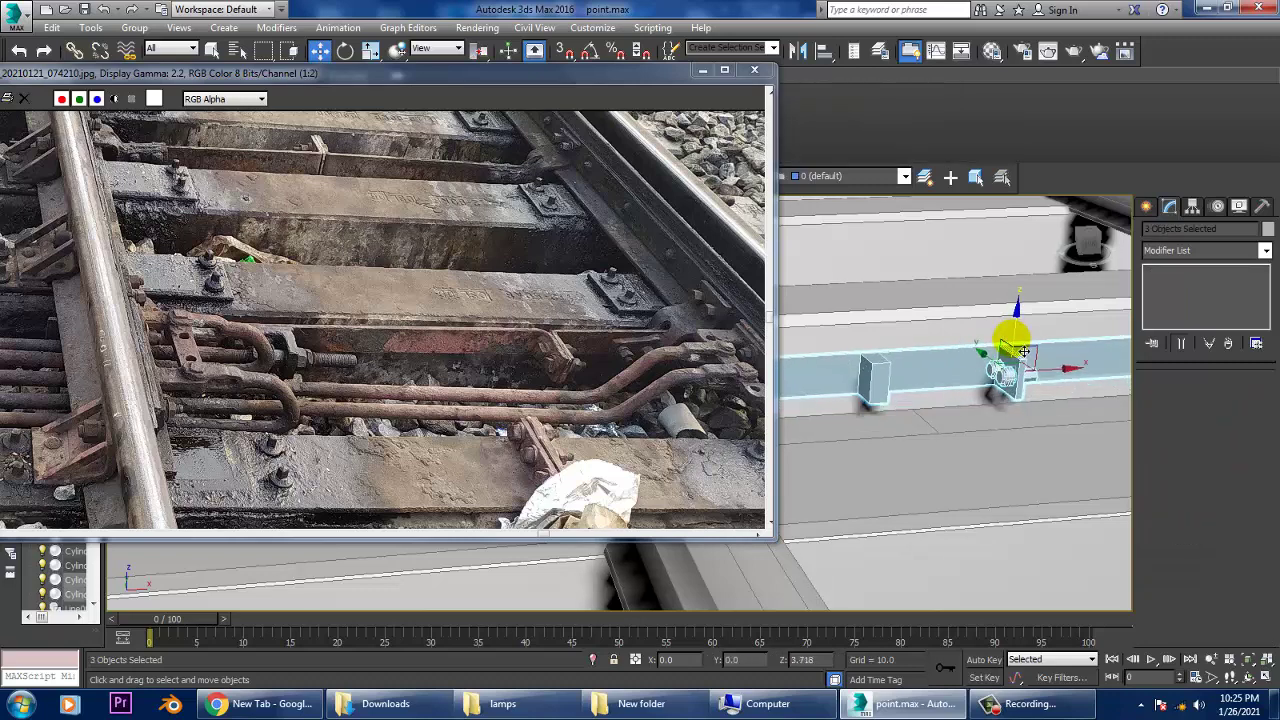
Step: Zoom and pan the reference photo along the rail to check the rod layout
{"action": "middle_click_drag", "start_coordinate": [1025, 350], "coordinate": [903, 391], "text": "alt"}
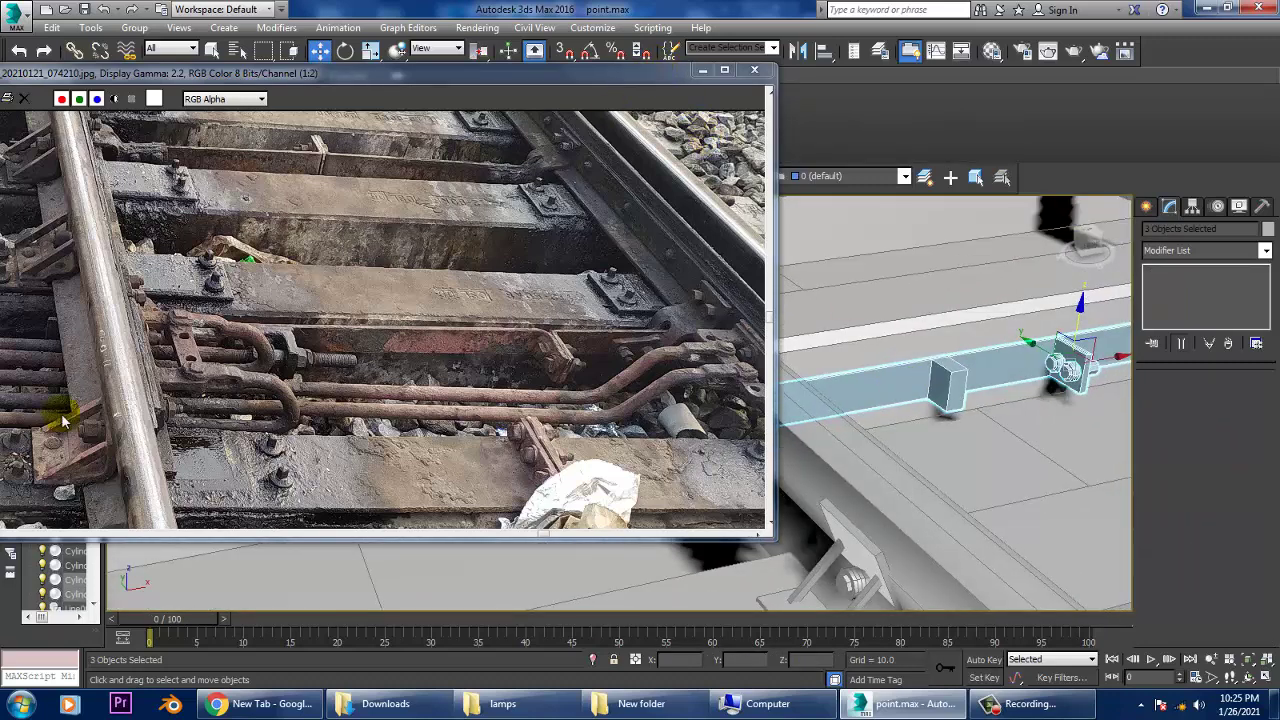
{"action": "middle_click_drag", "start_coordinate": [62, 420], "coordinate": [135, 435]}
{"action": "double_click", "coordinate": [205, 76]}
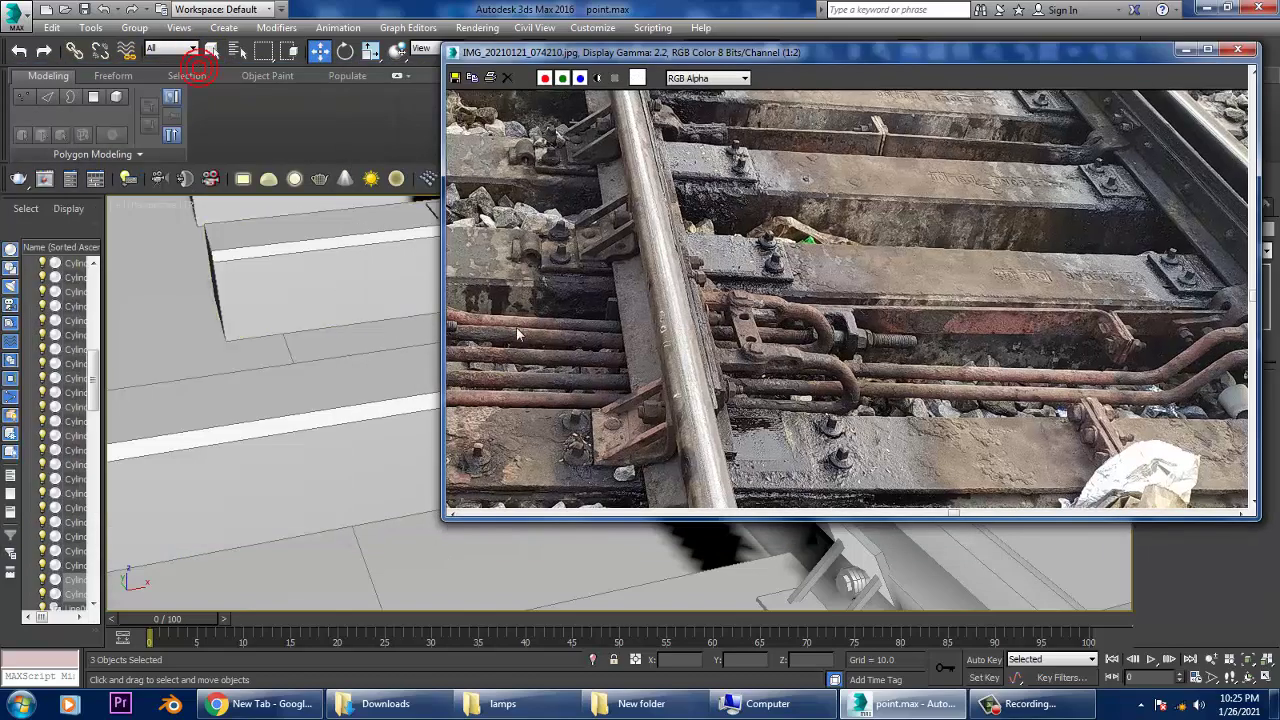
{"action": "scroll", "coordinate": [584, 333], "scroll_direction": "up", "scroll_amount": 1}
{"action": "scroll", "coordinate": [600, 326], "scroll_direction": "up", "scroll_amount": 1}
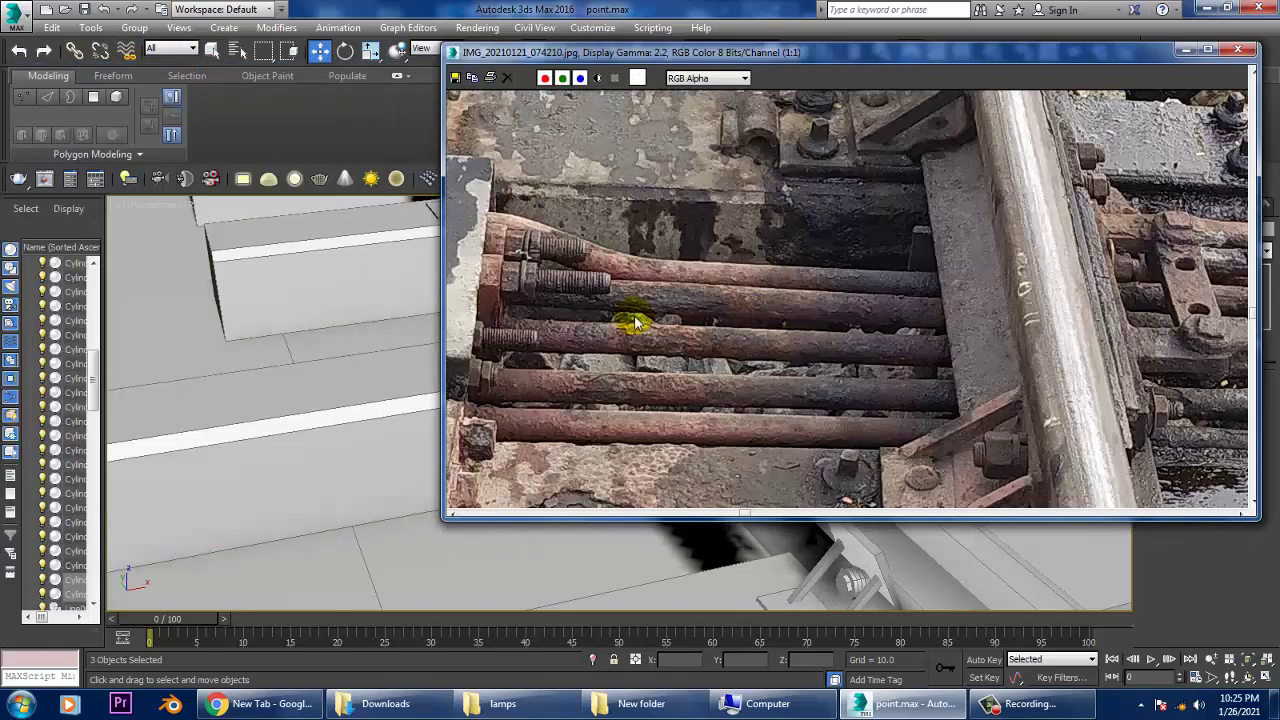
{"action": "scroll", "coordinate": [680, 295], "scroll_direction": "up", "scroll_amount": 1}
{"action": "mouse_move", "coordinate": [717, 276]}
{"action": "middle_mouse_down"}
{"action": "mouse_move", "coordinate": [691, 289]}
{"action": "mouse_move", "coordinate": [865, 286]}
{"action": "mouse_move", "coordinate": [853, 298]}
{"action": "middle_mouse_up"}
{"action": "middle_click_drag", "start_coordinate": [722, 295], "coordinate": [732, 298]}
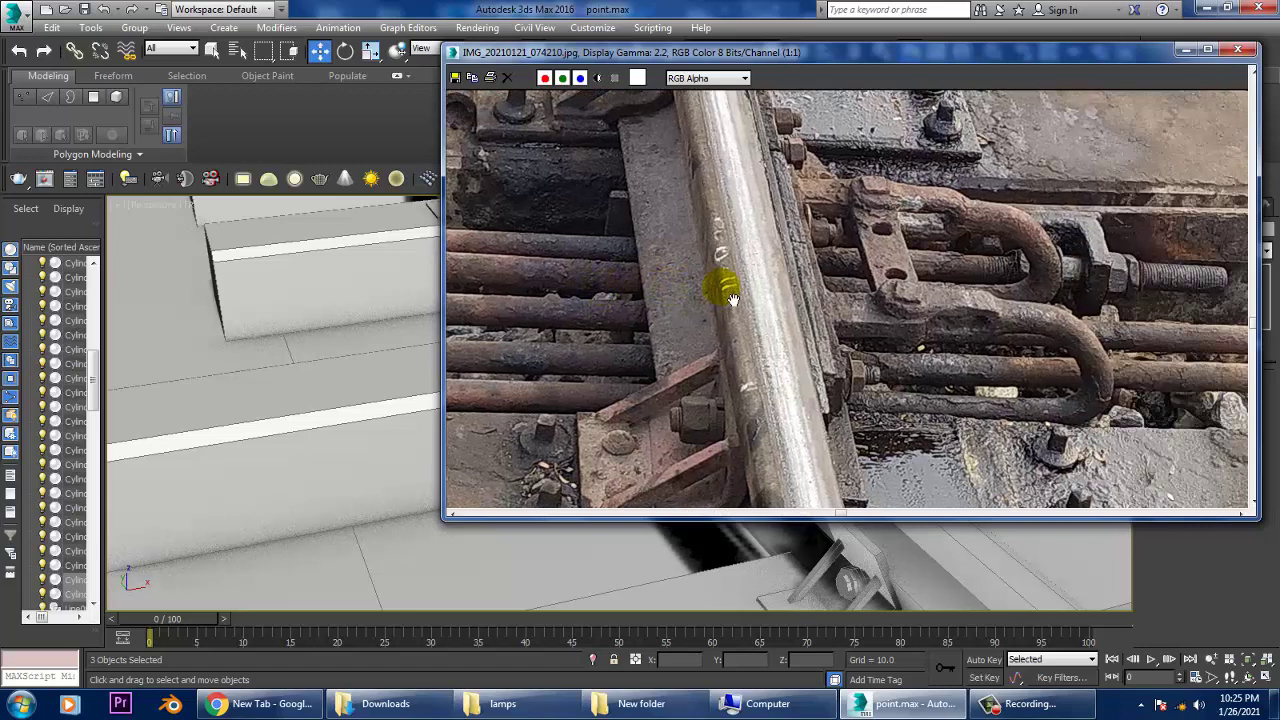
{"action": "middle_click_drag", "start_coordinate": [993, 264], "coordinate": [1133, 262]}
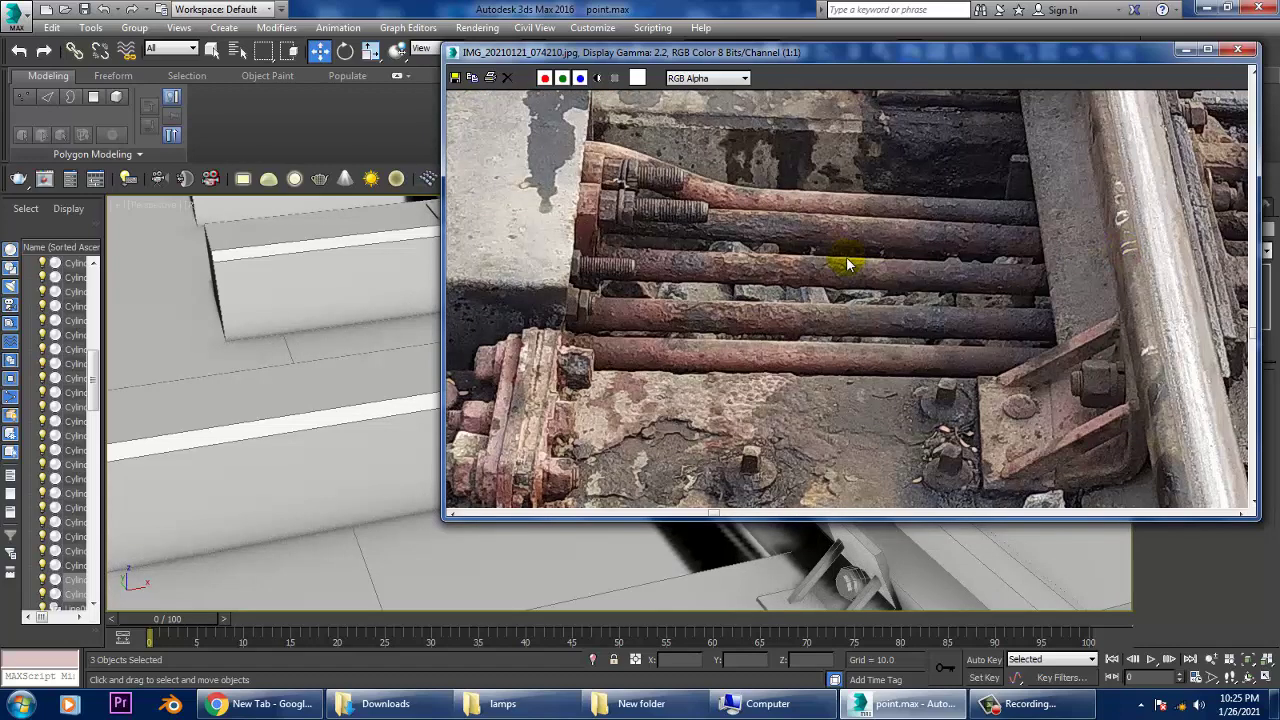
Step: Minimize the photo and orbit the viewport toward the block beside the rail
{"action": "left_click", "coordinate": [1186, 49]}
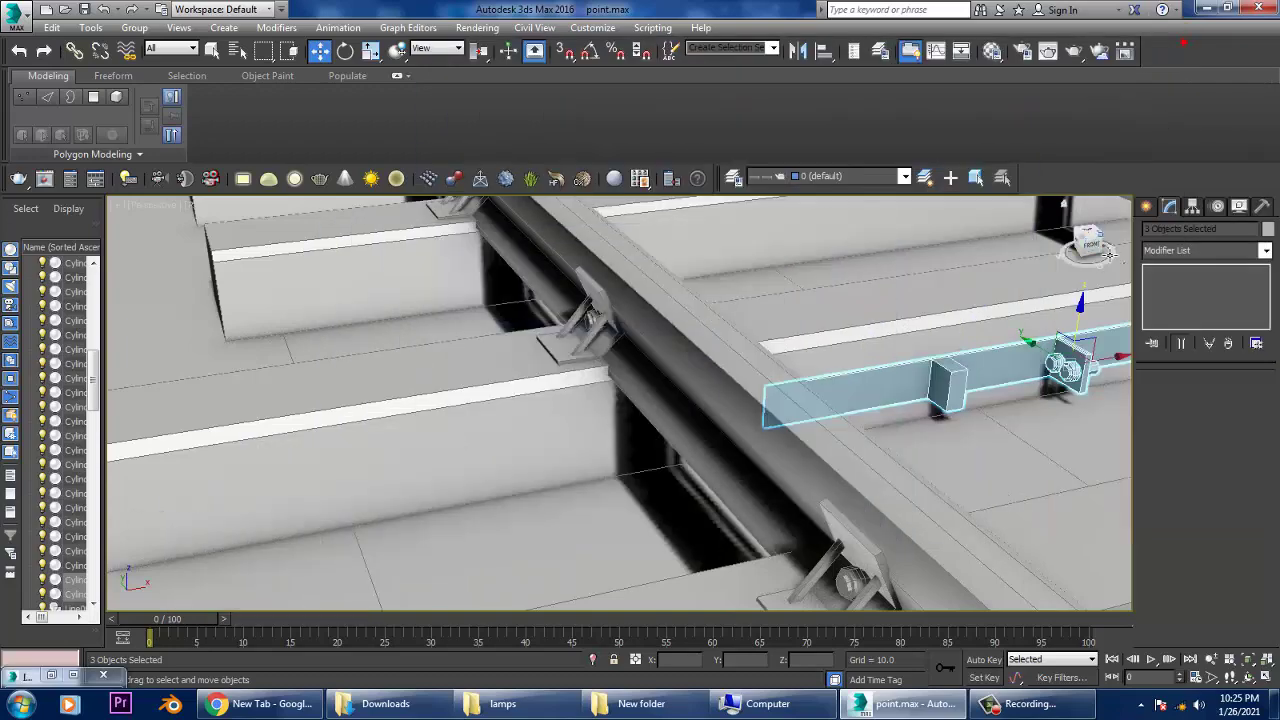
{"action": "mouse_move", "coordinate": [971, 420]}
{"action": "middle_mouse_down", "text": "alt"}
{"action": "mouse_move", "coordinate": [920, 408]}
{"action": "mouse_move", "coordinate": [795, 415]}
{"action": "mouse_move", "coordinate": [831, 431]}
{"action": "mouse_move", "coordinate": [574, 323]}
{"action": "mouse_move", "coordinate": [243, 663]}
{"action": "middle_mouse_up", "text": "alt"}
{"action": "left_click", "coordinate": [51, 675]}
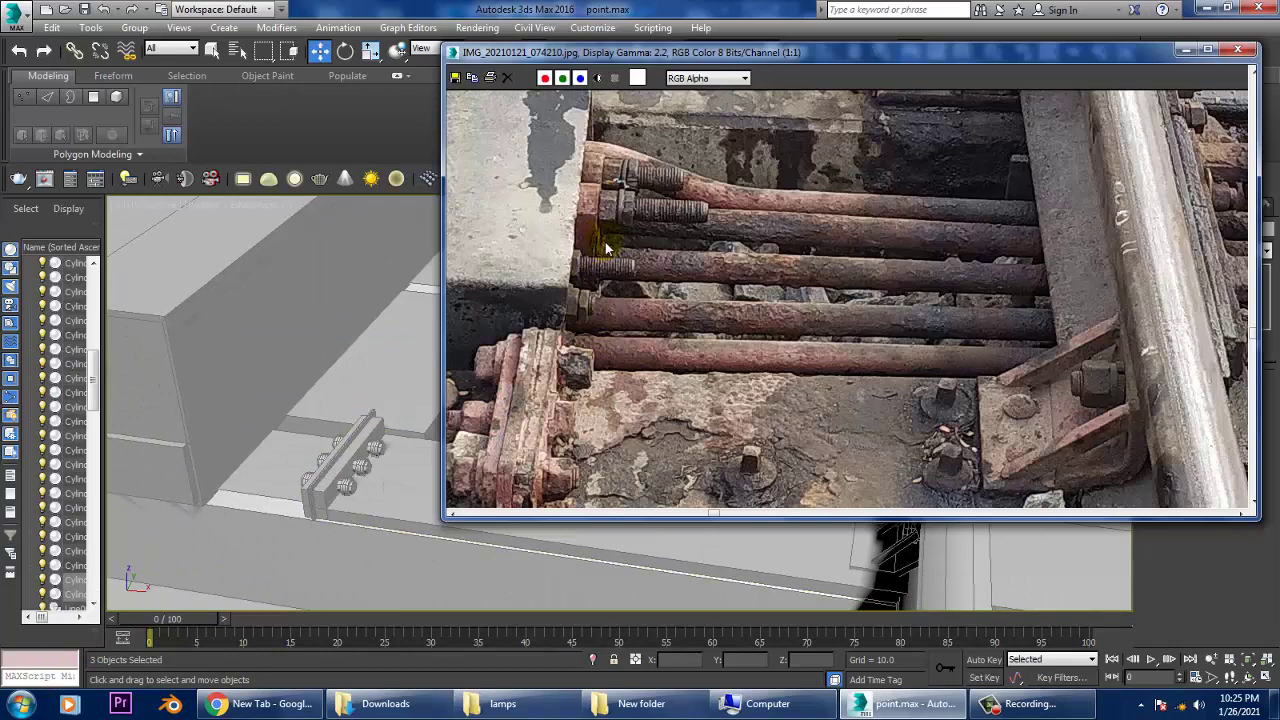
{"action": "left_click", "coordinate": [1186, 49]}
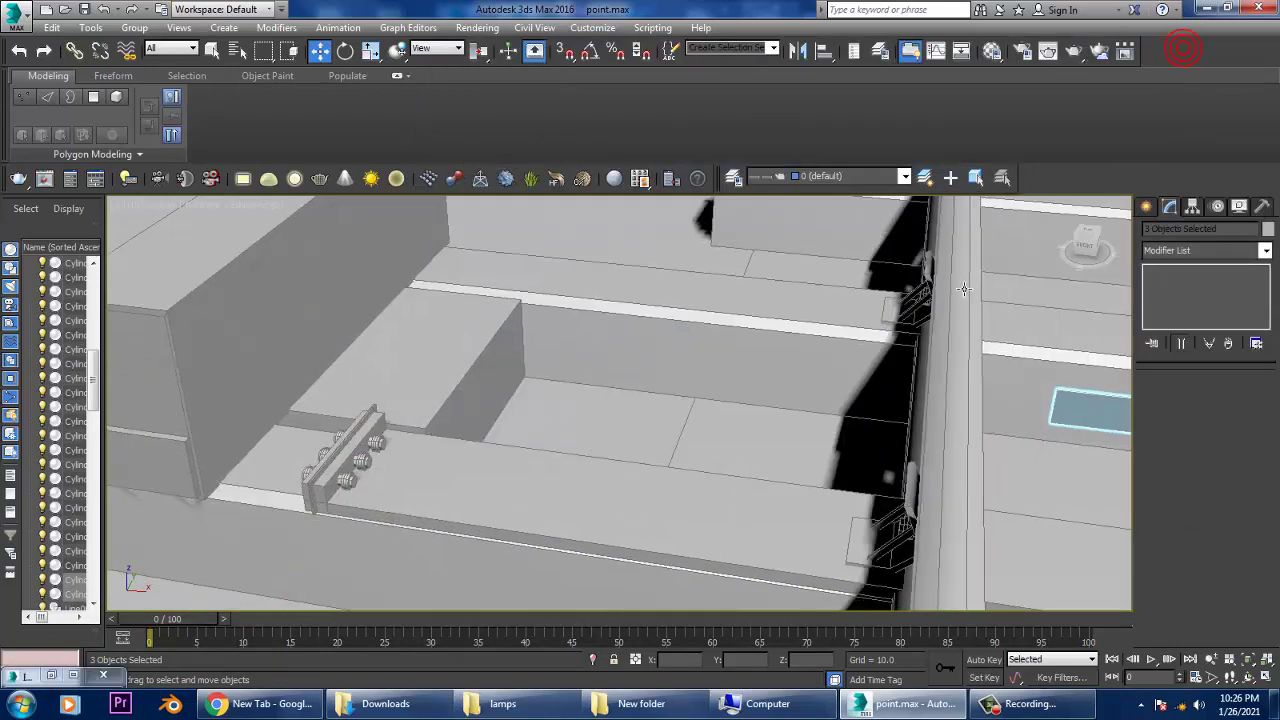
{"action": "mouse_move", "coordinate": [900, 420]}
{"action": "middle_mouse_down", "text": "alt"}
{"action": "mouse_move", "coordinate": [971, 400]}
{"action": "mouse_move", "coordinate": [836, 330]}
{"action": "middle_mouse_up", "text": "alt"}
Step: Select the block beside the rail and orbit in close, checking it against the photo
{"action": "left_click", "coordinate": [836, 330]}
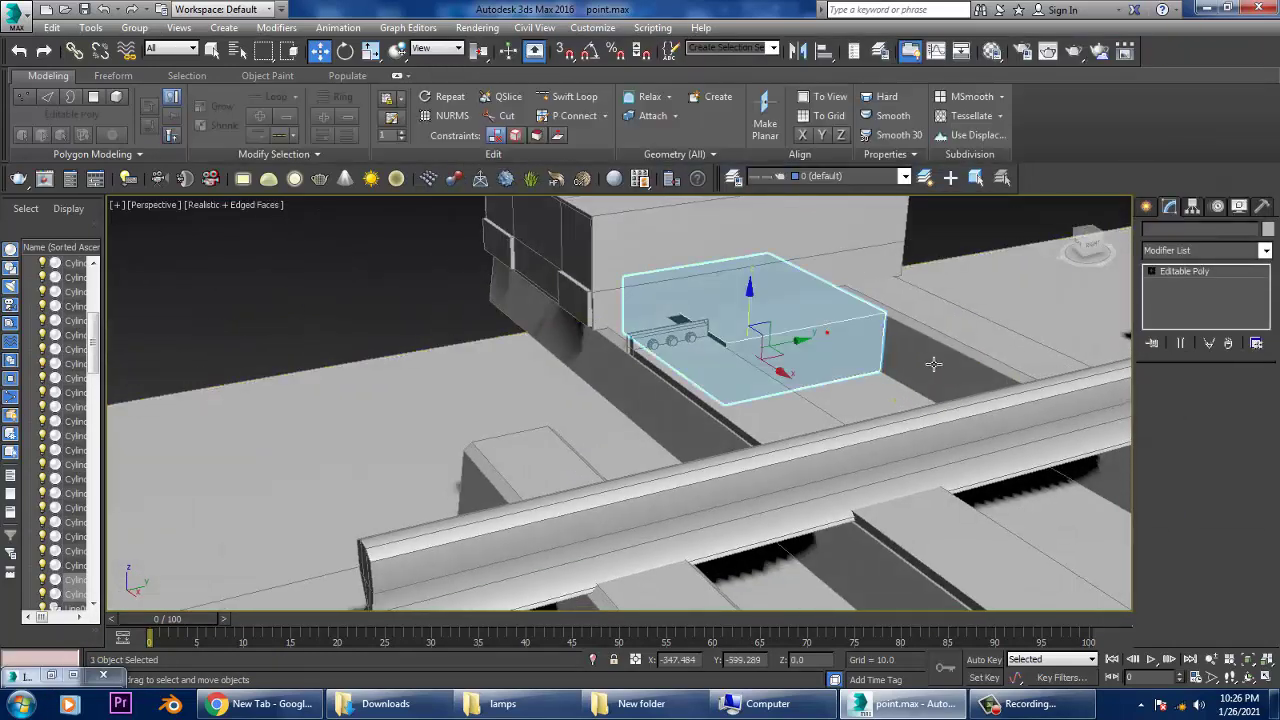
{"action": "mouse_move", "coordinate": [929, 363]}
{"action": "middle_mouse_down", "text": "alt"}
{"action": "mouse_move", "coordinate": [749, 380]}
{"action": "mouse_move", "coordinate": [773, 393]}
{"action": "middle_mouse_up", "text": "alt"}
{"action": "scroll", "coordinate": [773, 393], "scroll_direction": "down", "scroll_amount": 3}
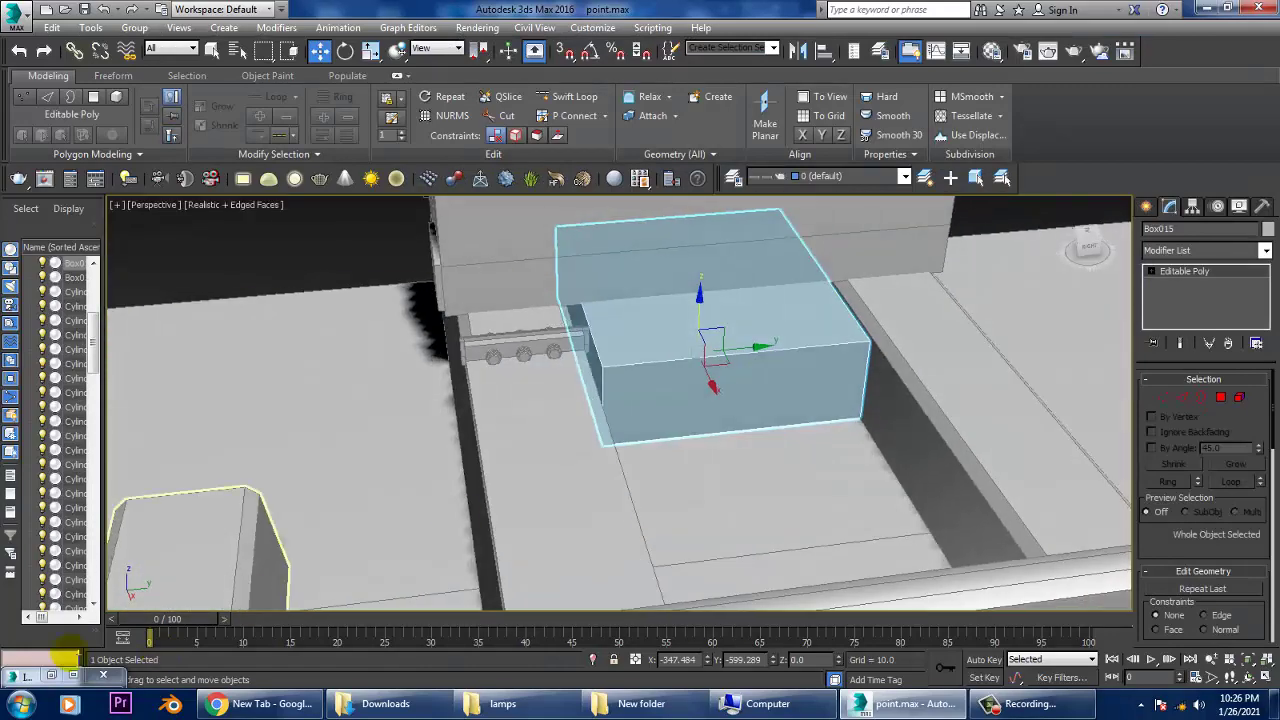
{"action": "left_click", "coordinate": [51, 675]}
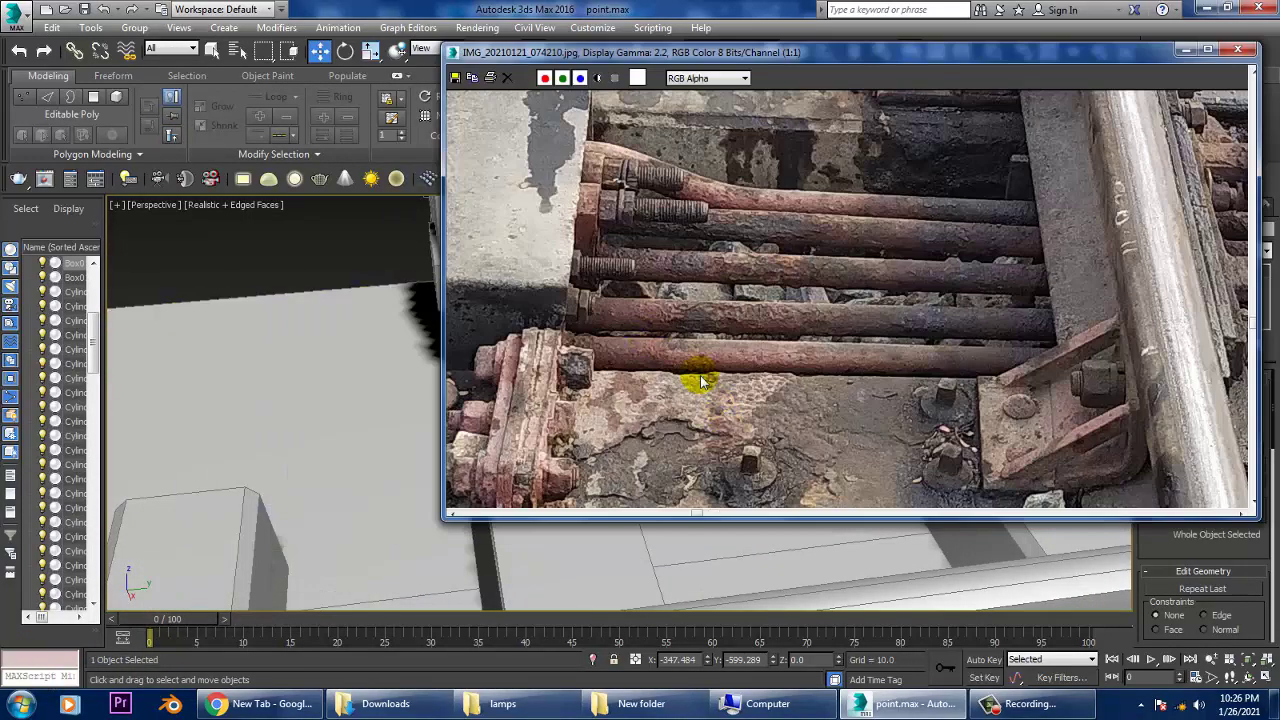
{"action": "scroll", "coordinate": [700, 381], "scroll_direction": "down", "scroll_amount": 1}
{"action": "scroll", "coordinate": [676, 322], "scroll_direction": "up", "scroll_amount": 1}
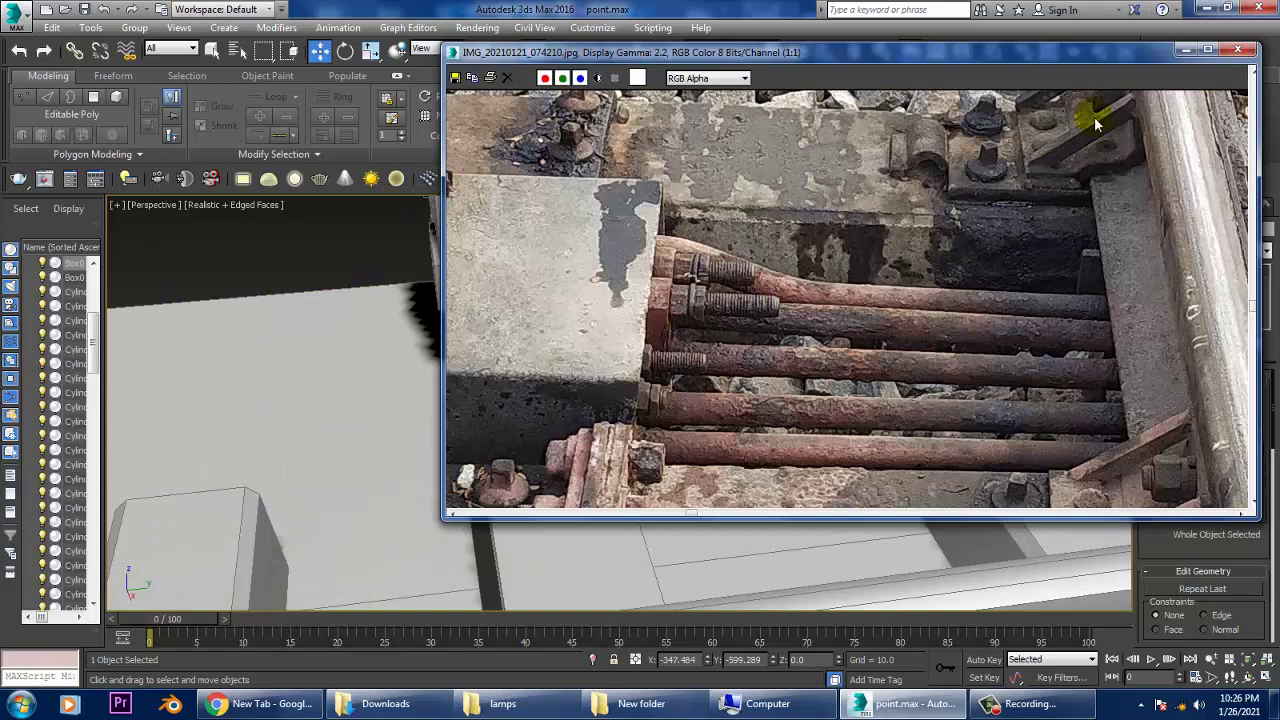
{"action": "left_click", "coordinate": [1188, 58]}
{"action": "middle_click_drag", "start_coordinate": [686, 553], "coordinate": [879, 383], "text": "alt"}
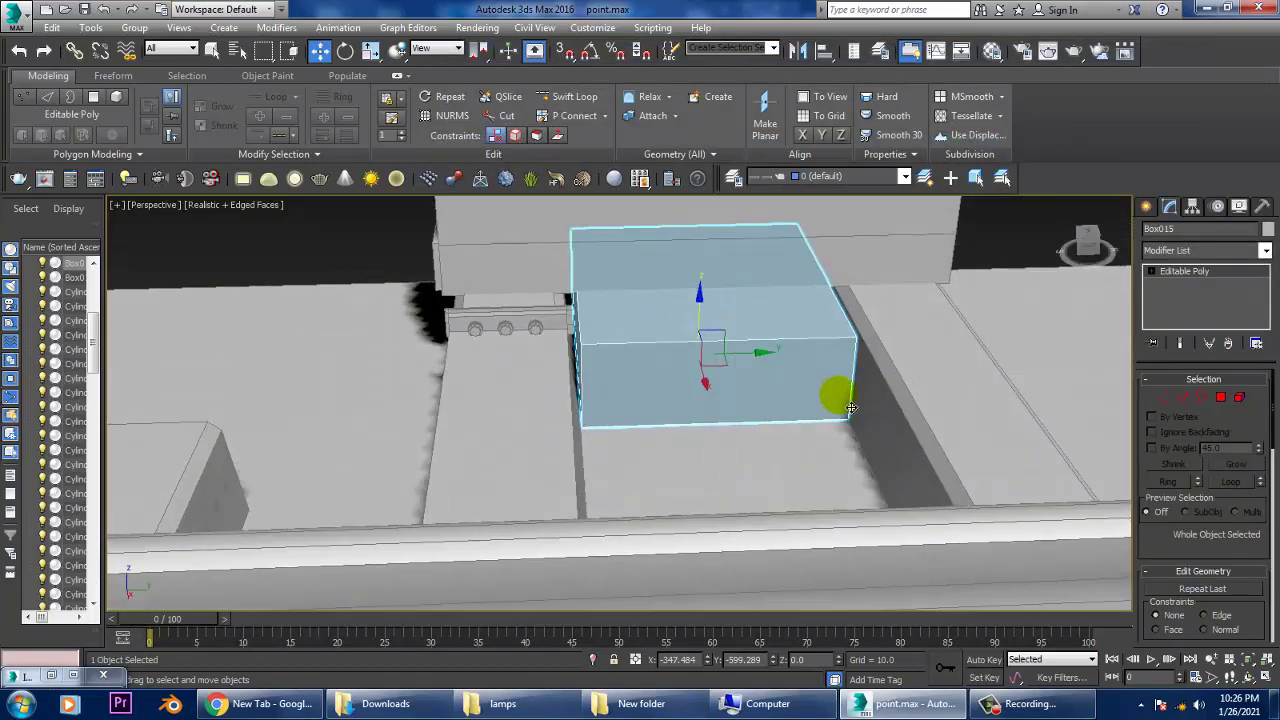
Step: Draw a thin box on the block's side face
{"action": "left_click", "coordinate": [1147, 208]}
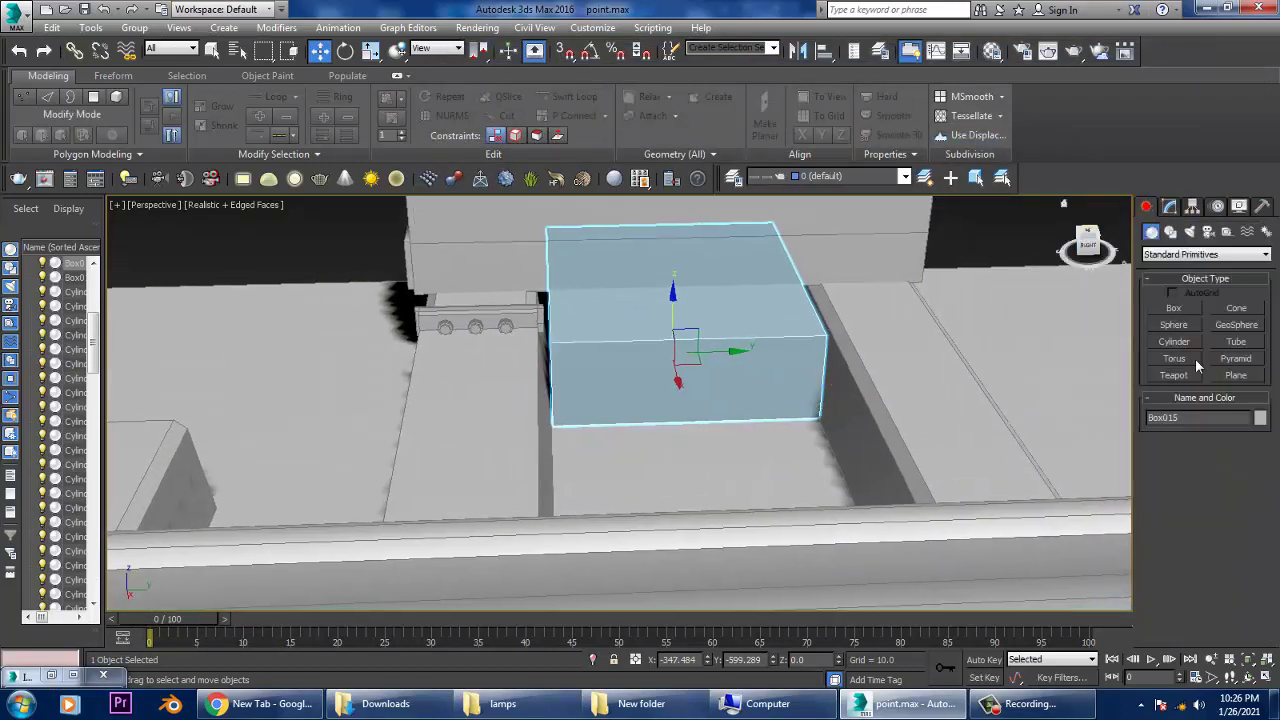
{"action": "left_click", "coordinate": [1175, 308]}
{"action": "mouse_move", "coordinate": [728, 400]}
{"action": "left_mouse_down"}
{"action": "mouse_move", "coordinate": [785, 375]}
{"action": "mouse_move", "coordinate": [812, 420]}
{"action": "left_mouse_up"}
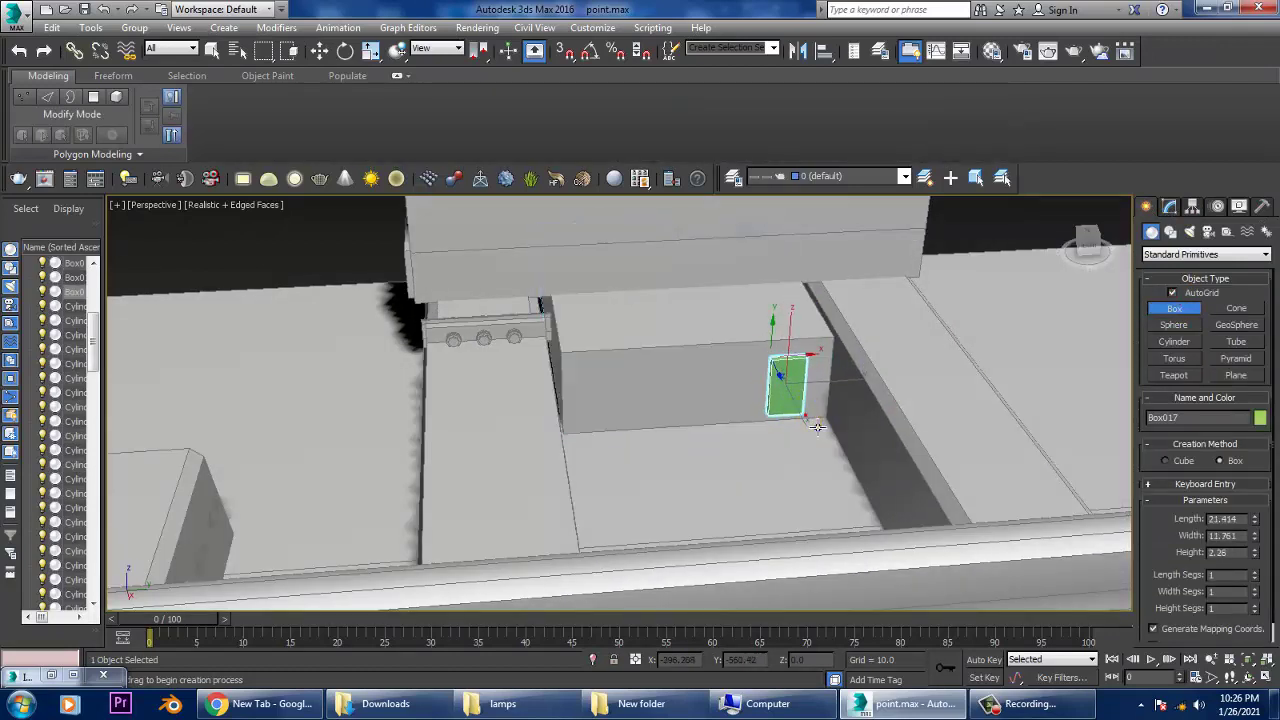
{"action": "left_click", "coordinate": [817, 427]}
{"action": "right_click", "coordinate": [810, 405]}
{"action": "middle_click_drag", "start_coordinate": [808, 402], "coordinate": [729, 344], "text": "alt"}
Step: Isolate the new box, convert it to Editable Poly, and select its corner edges
{"action": "key", "text": "alt+q"}
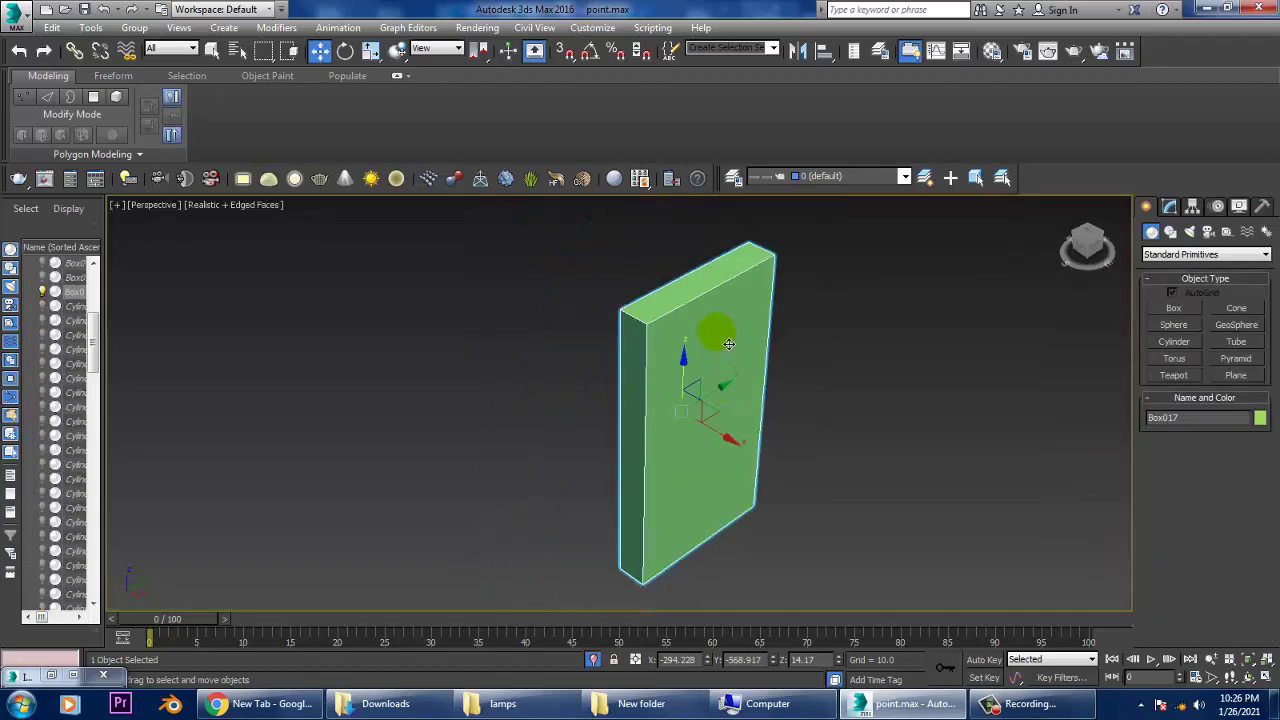
{"action": "right_click", "coordinate": [729, 344]}
{"action": "left_click", "coordinate": [957, 497]}
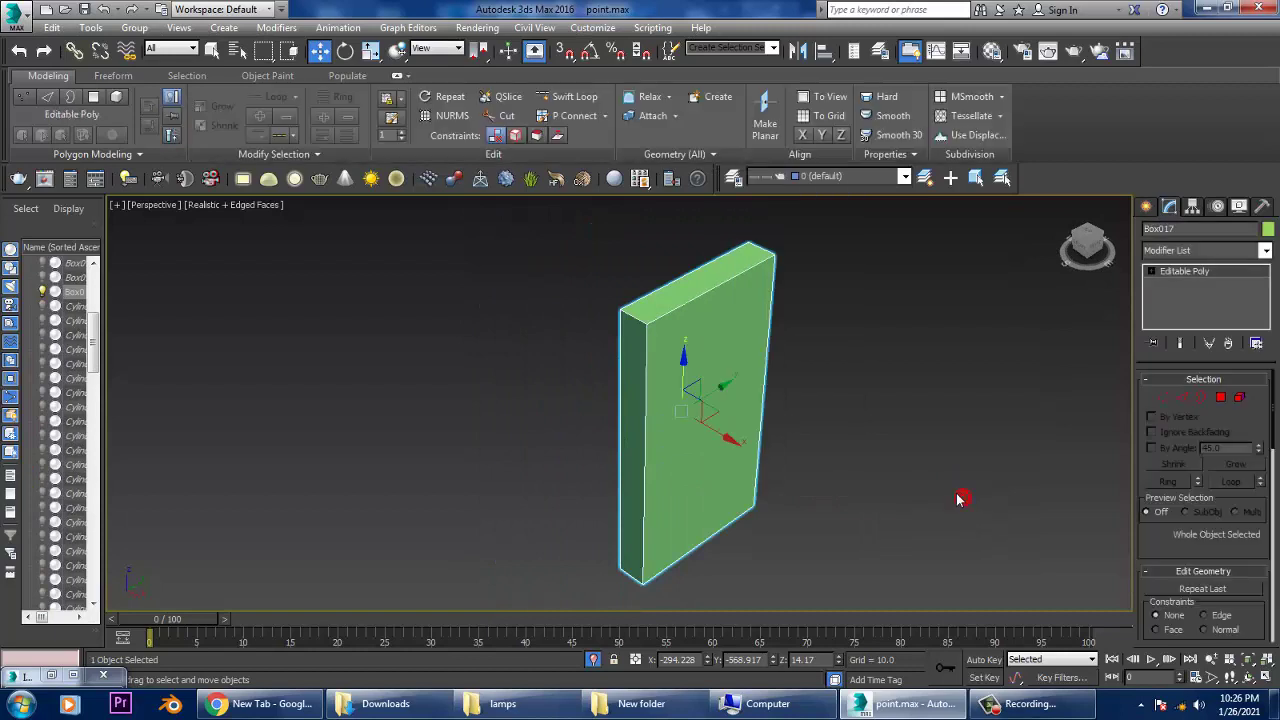
{"action": "key", "text": "2"}
{"action": "left_click", "coordinate": [645, 330]}
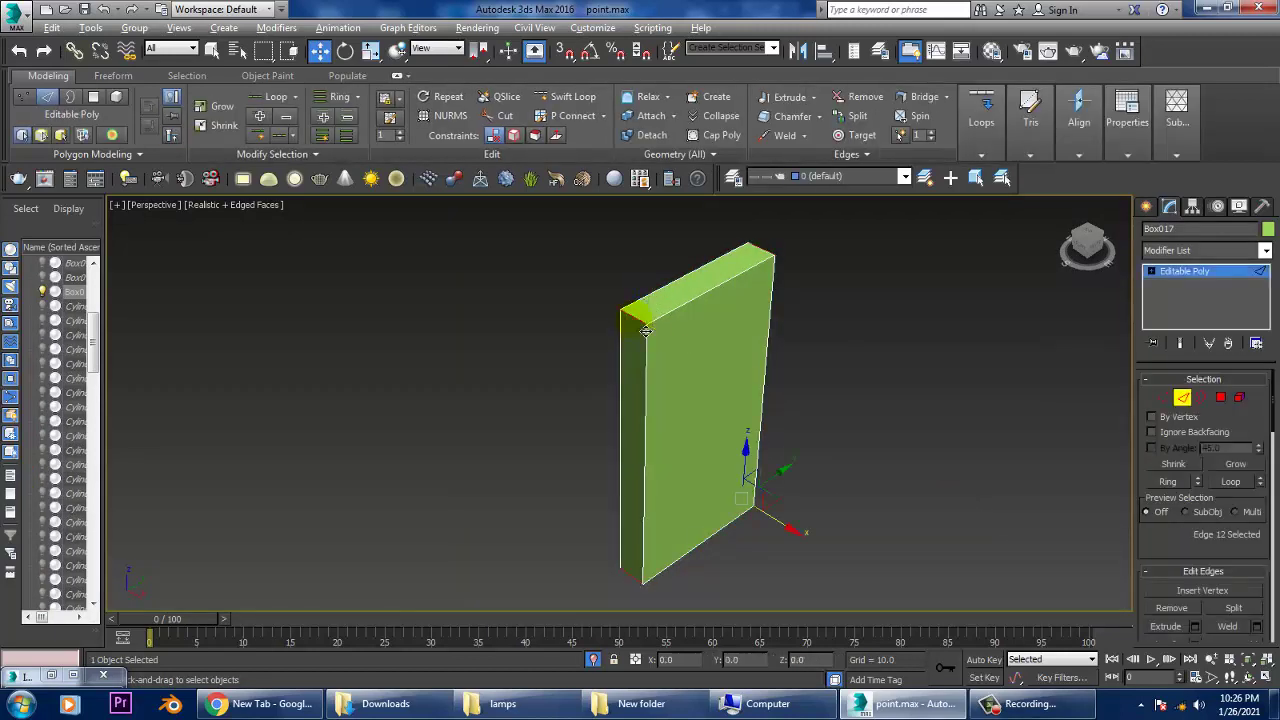
{"action": "scroll", "coordinate": [1190, 540], "scroll_direction": "down", "scroll_amount": 3}
{"action": "scroll", "coordinate": [1210, 480], "scroll_direction": "down", "scroll_amount": 3}
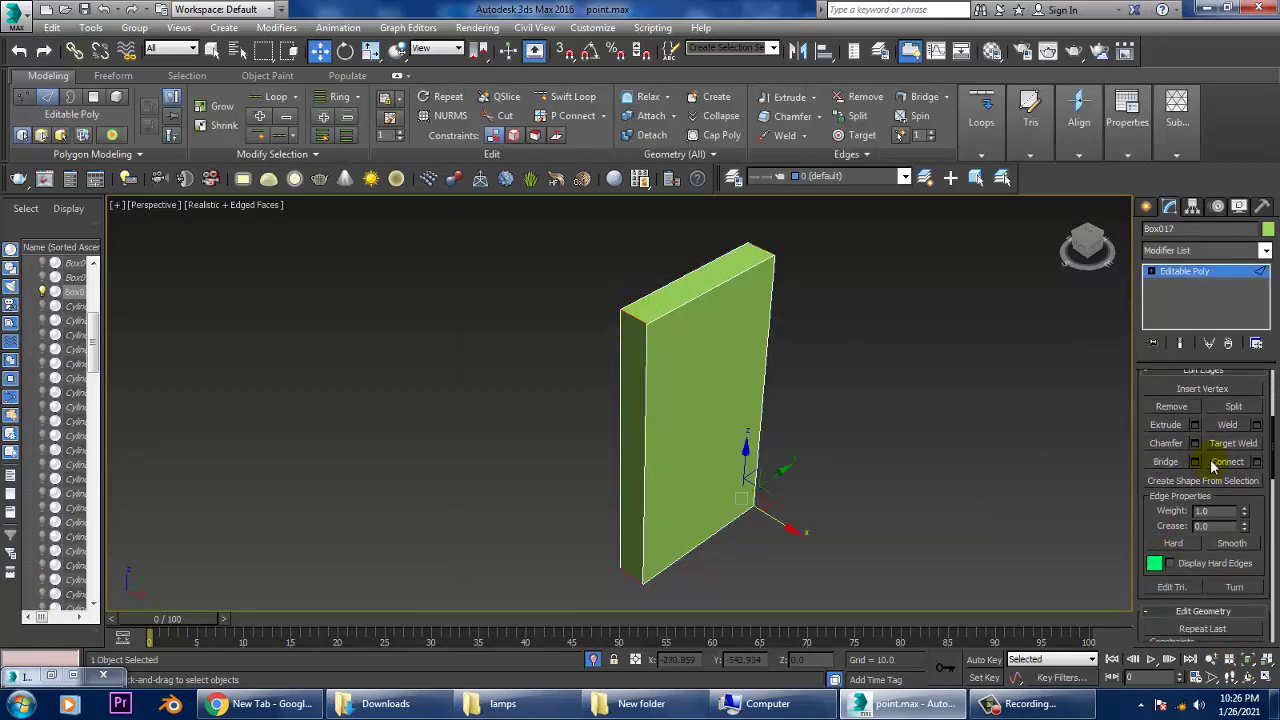
Step: Chamfer the corner edges by 4.107 with 5 segments, then end isolation
{"action": "left_click", "coordinate": [1196, 443]}
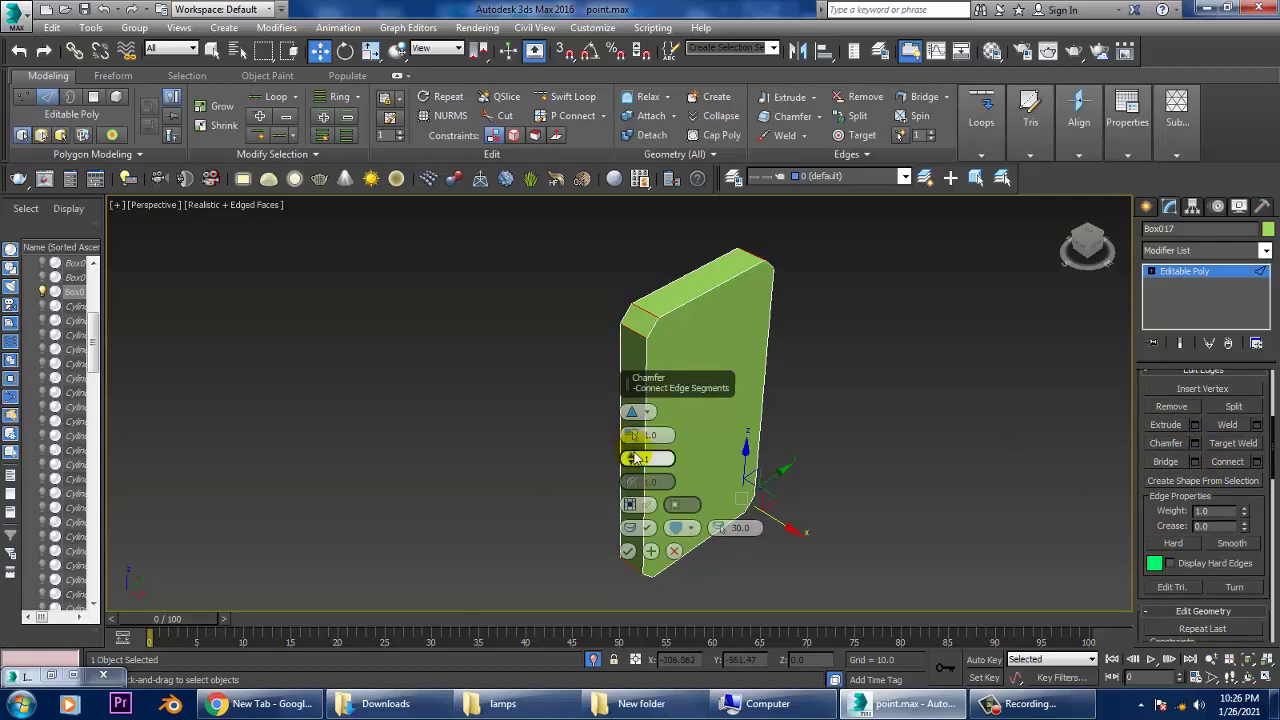
{"action": "left_click_drag", "start_coordinate": [637, 457], "coordinate": [634, 410]}
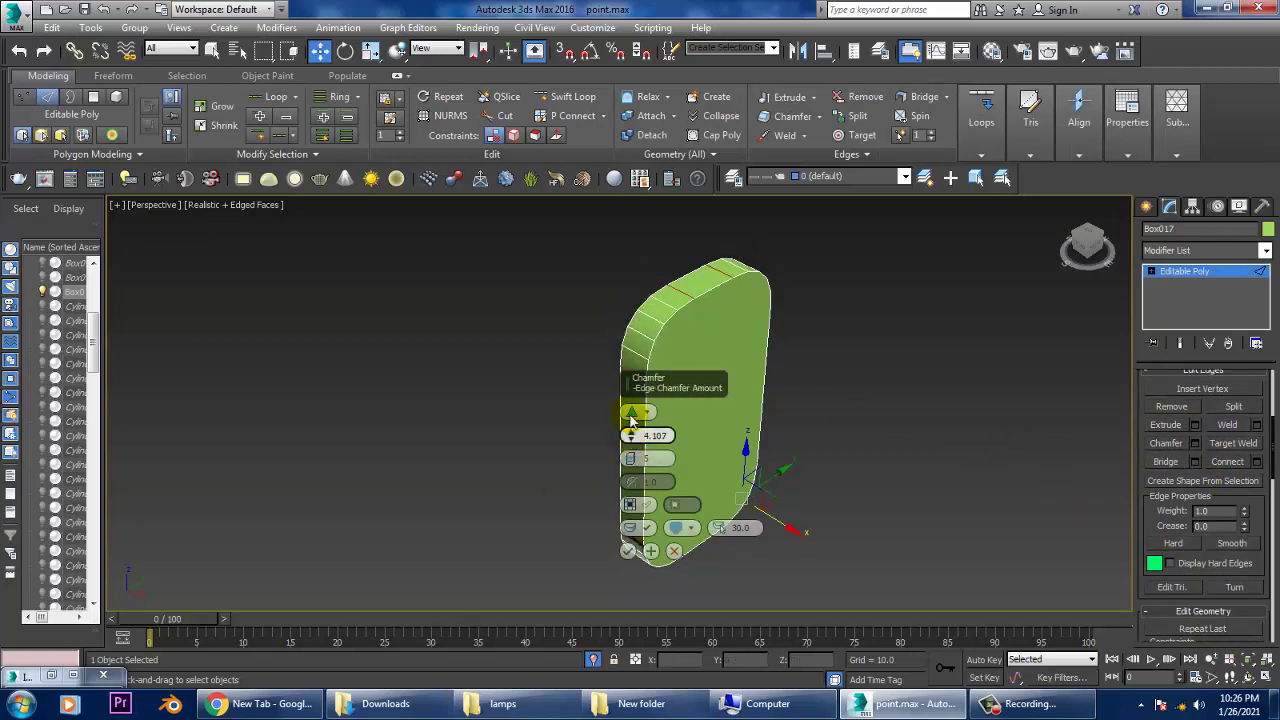
{"action": "left_click", "coordinate": [627, 551]}
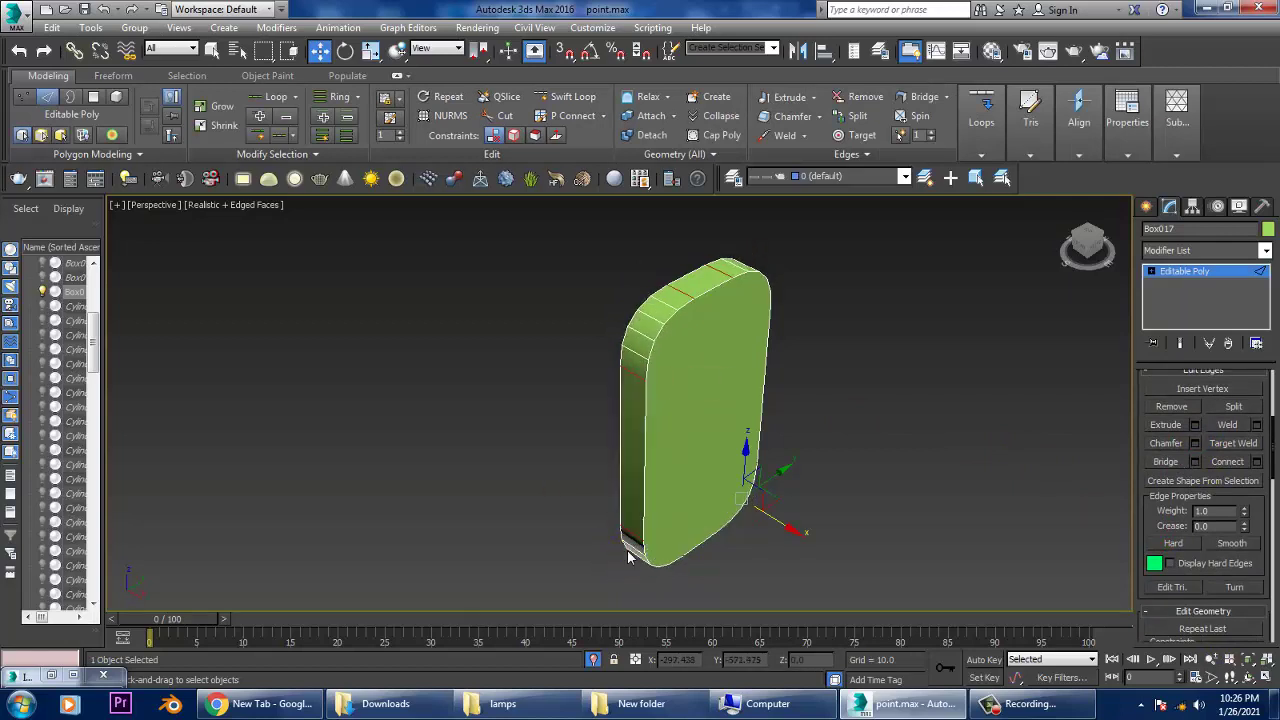
{"action": "left_click", "coordinate": [1193, 272]}
{"action": "right_click", "coordinate": [885, 368]}
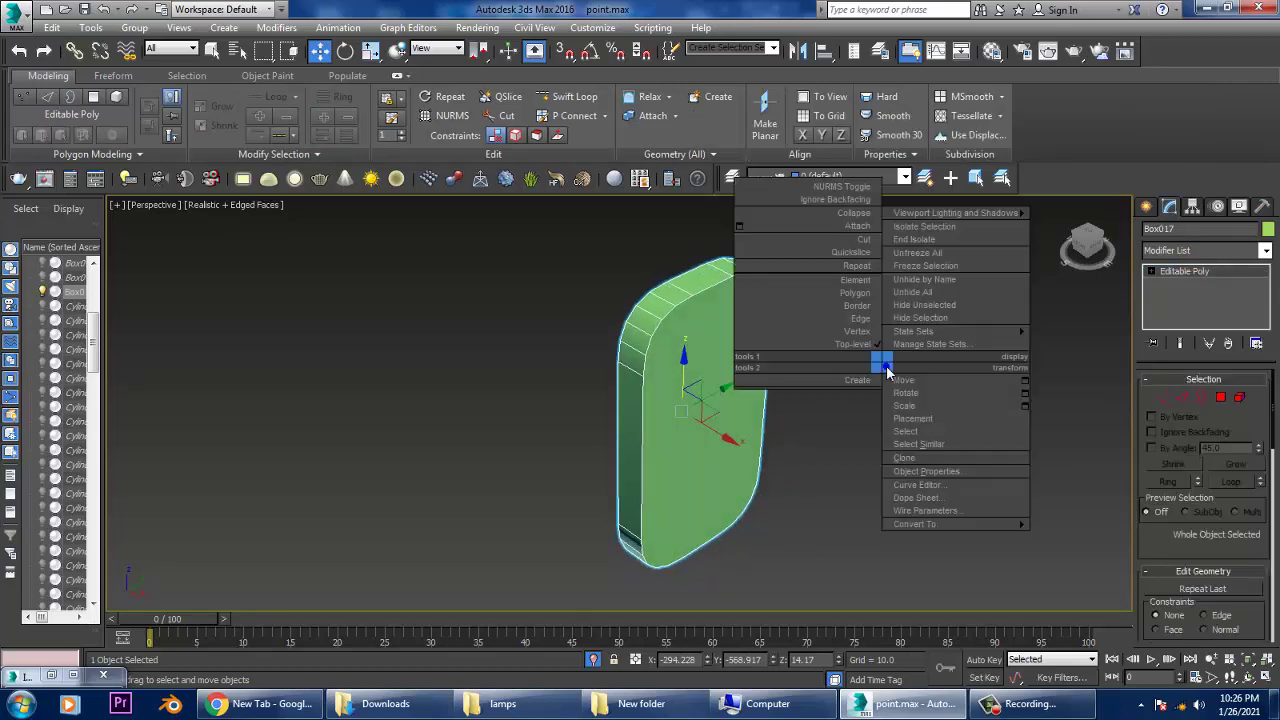
{"action": "left_click", "coordinate": [913, 240]}
{"action": "middle_click_drag", "start_coordinate": [886, 363], "coordinate": [663, 523], "text": "alt"}
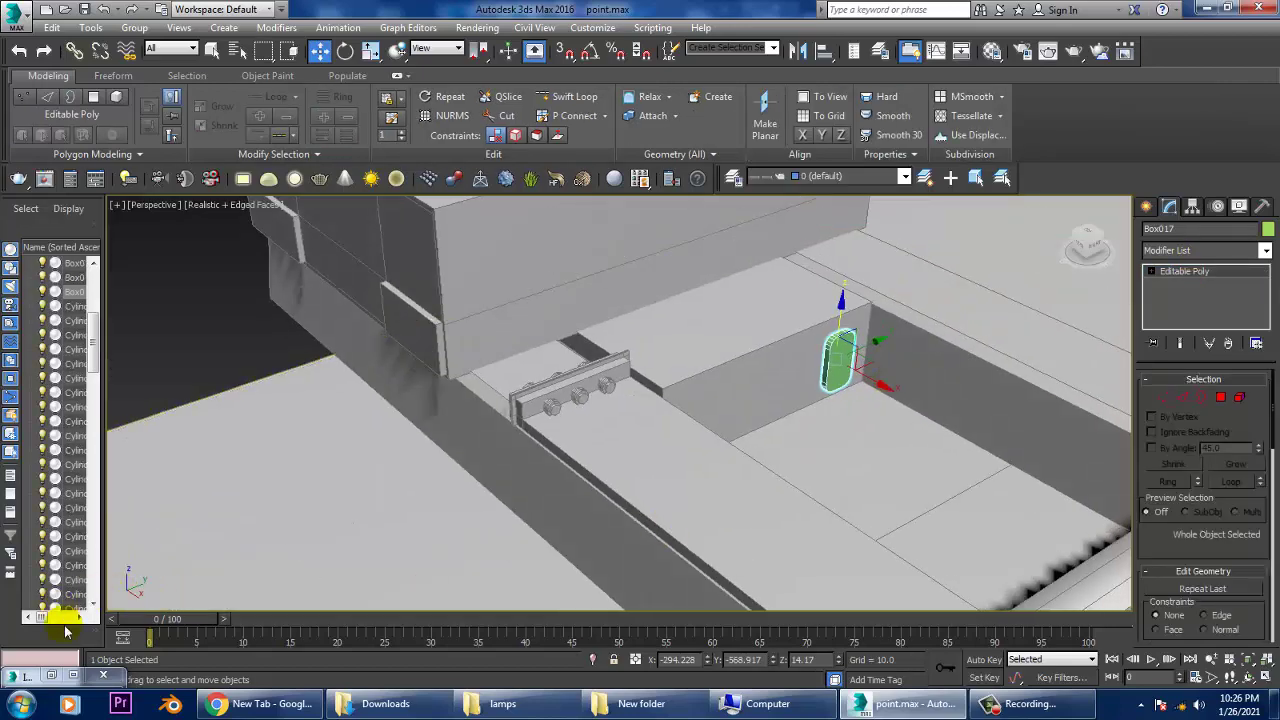
Step: Restore the photo and Shift-drag a copy of the plate, Box018, beside the original
{"action": "left_click", "coordinate": [53, 676]}
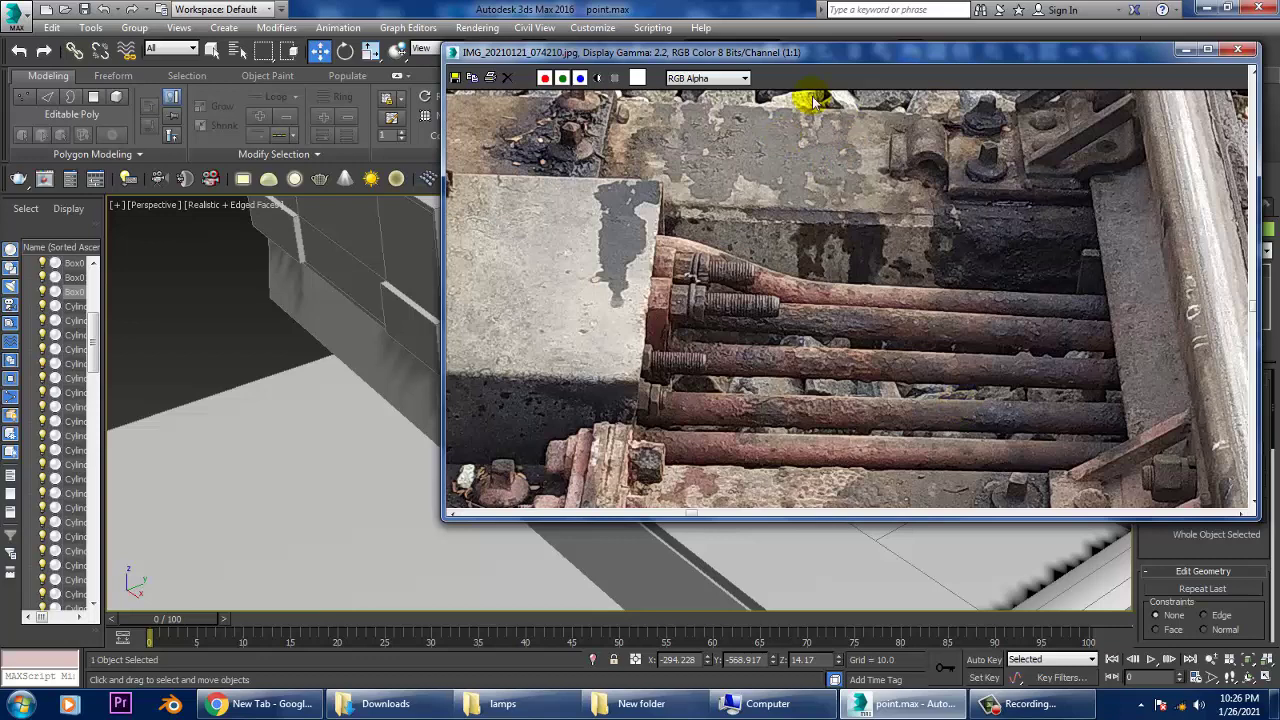
{"action": "left_click_drag", "start_coordinate": [904, 62], "coordinate": [64, 130]}
{"action": "scroll", "coordinate": [810, 357], "scroll_direction": "up", "scroll_amount": 1}
{"action": "scroll", "coordinate": [900, 373], "scroll_direction": "up", "scroll_amount": 3}
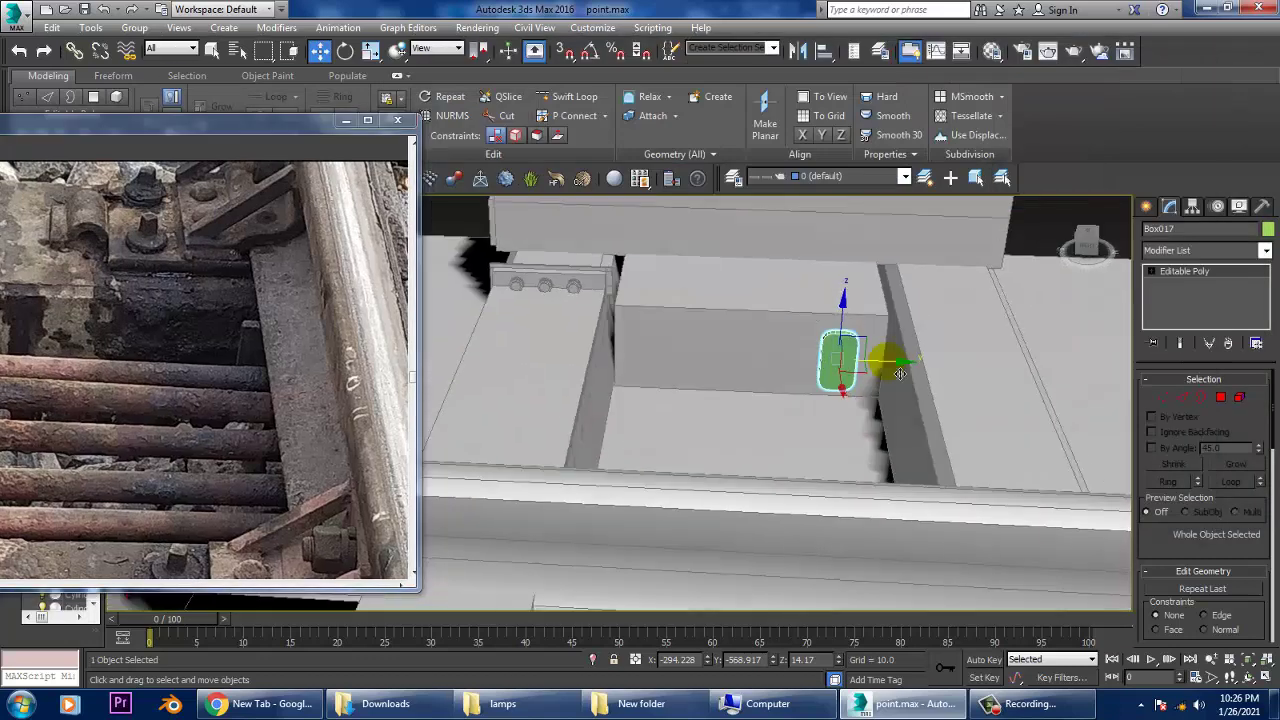
{"action": "left_click_drag", "start_coordinate": [899, 372], "coordinate": [837, 372], "text": "shift"}
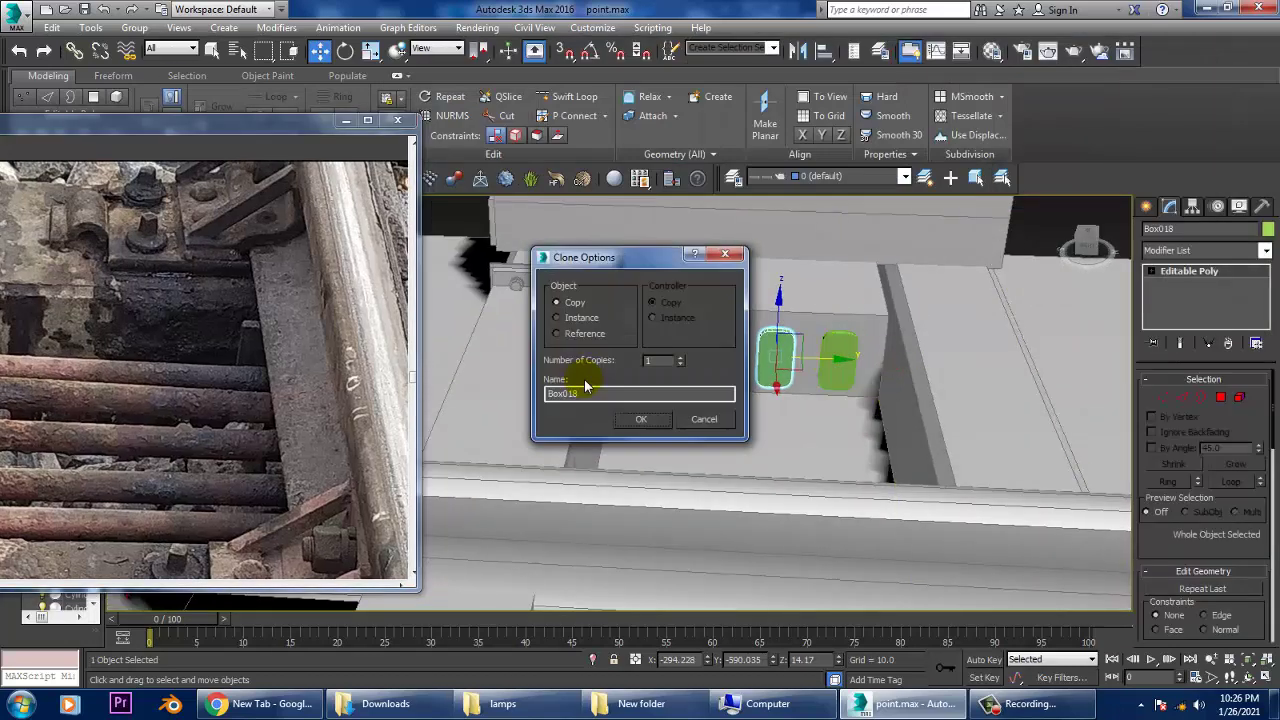
{"action": "left_click", "coordinate": [642, 420]}
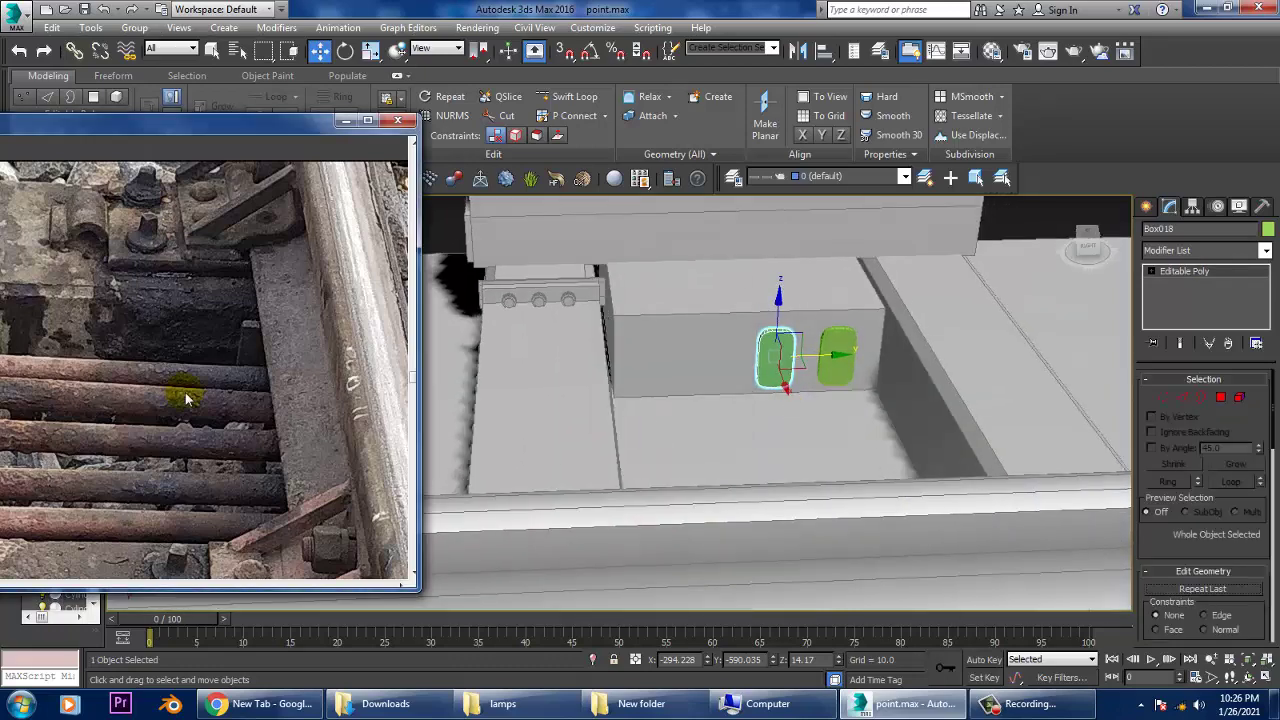
Step: Reposition and pan the reference photo to show the bent rod ends
{"action": "scroll", "coordinate": [141, 387], "scroll_direction": "up", "scroll_amount": 2}
{"action": "scroll", "coordinate": [141, 387], "scroll_direction": "down", "scroll_amount": 2}
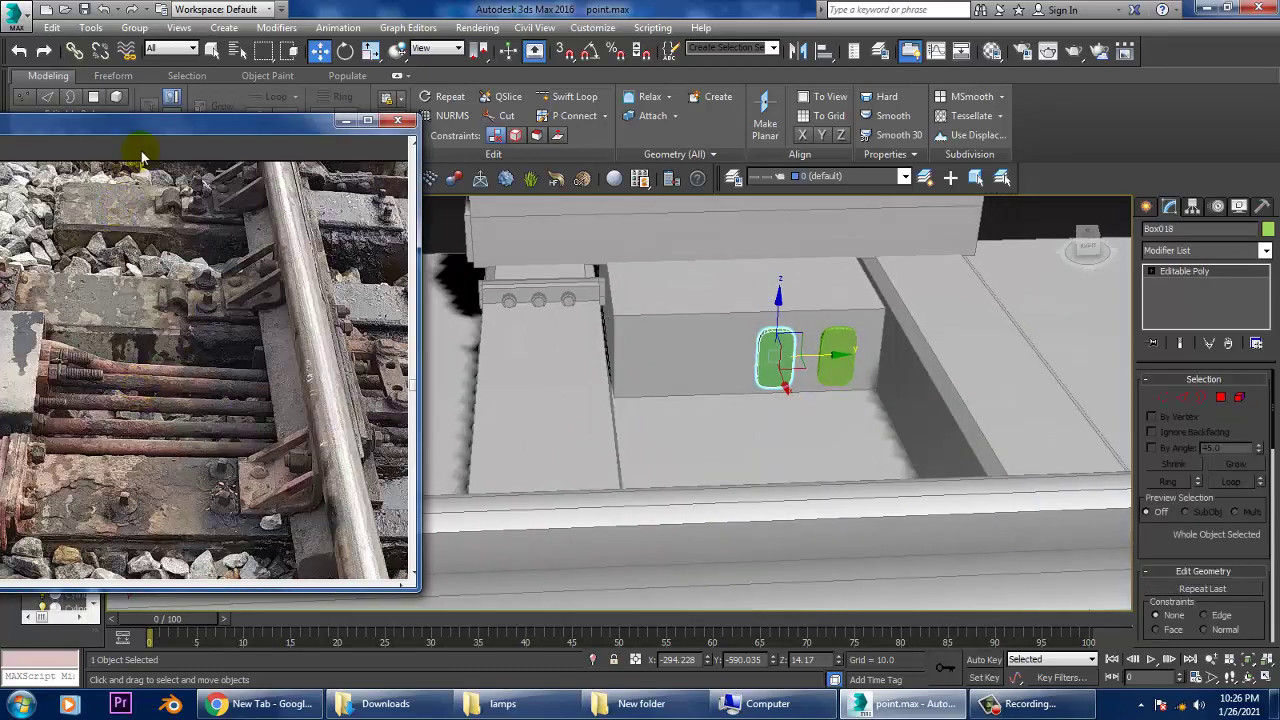
{"action": "left_click_drag", "start_coordinate": [141, 157], "coordinate": [95, 144]}
{"action": "left_click_drag", "start_coordinate": [251, 391], "coordinate": [208, 410]}
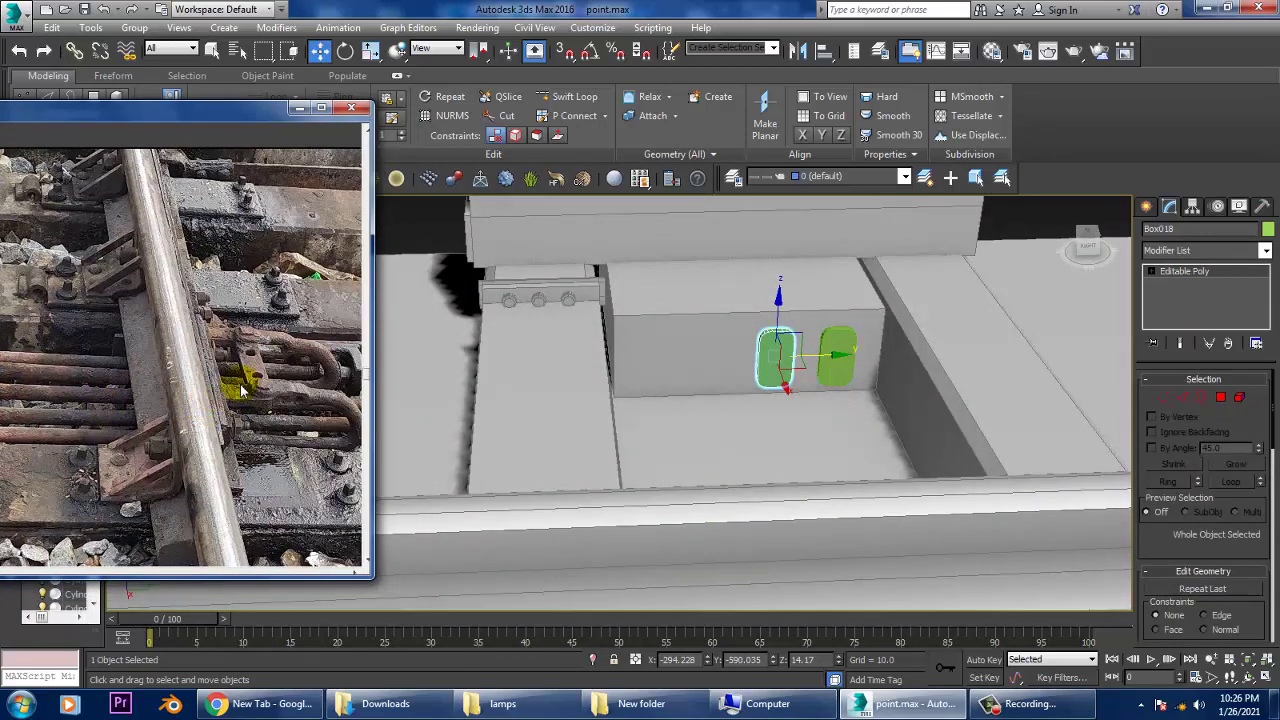
Step: Maximize the Top view and zoom in on the green bracket plates
{"action": "left_click", "coordinate": [586, 286]}
{"action": "key", "text": "alt+w"}
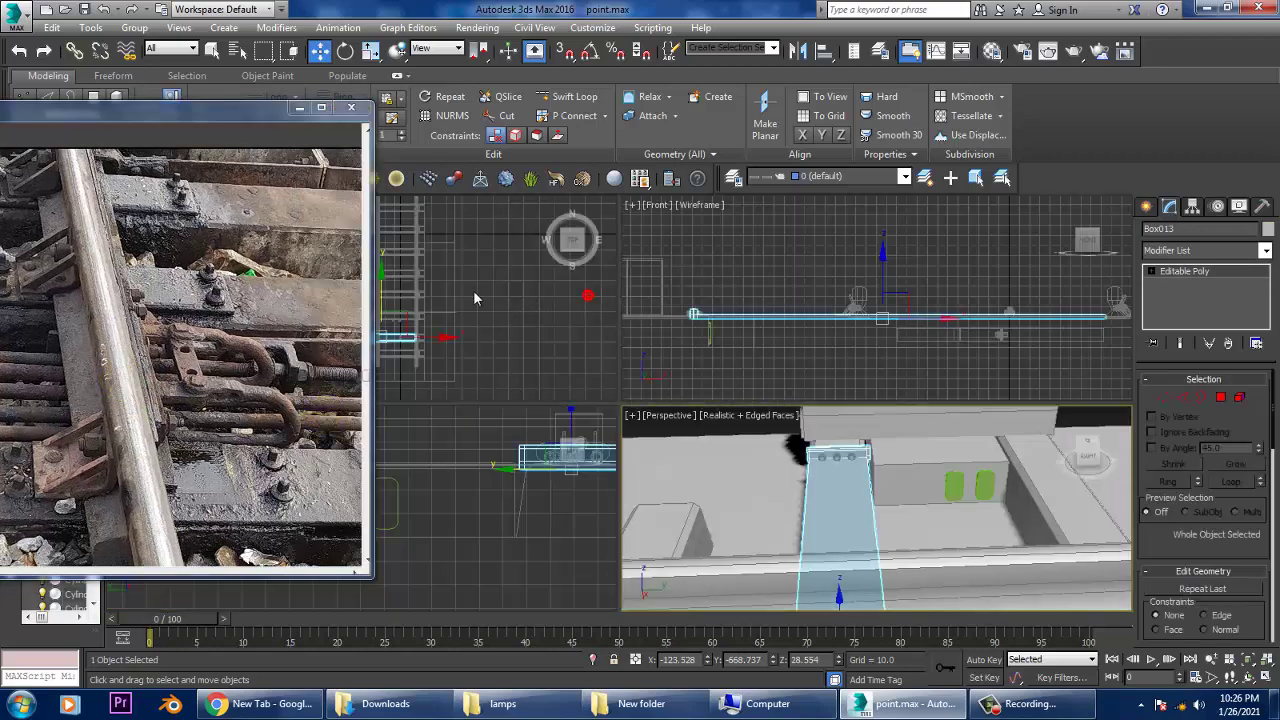
{"action": "key", "text": "alt+w"}
{"action": "scroll", "coordinate": [604, 356], "scroll_direction": "down", "scroll_amount": 3}
{"action": "left_click_drag", "start_coordinate": [886, 383], "coordinate": [793, 432]}
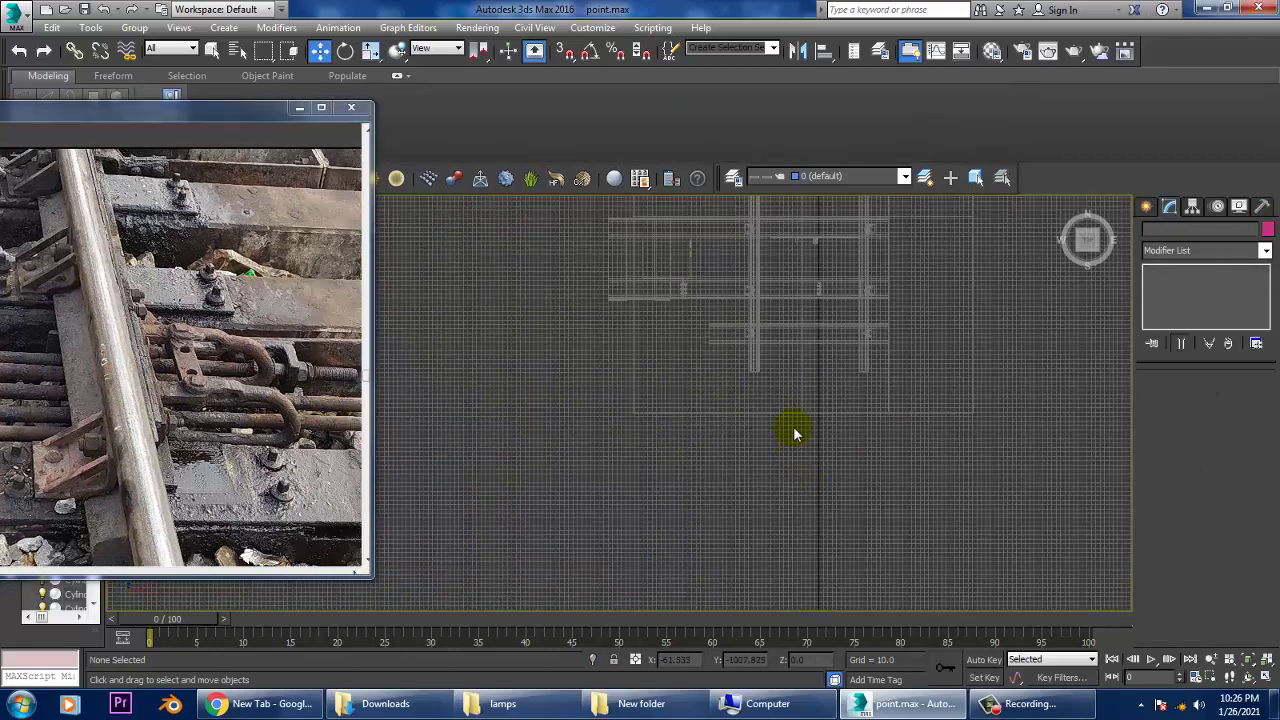
{"action": "scroll", "coordinate": [793, 432], "scroll_direction": "up", "scroll_amount": 2}
{"action": "scroll", "coordinate": [851, 509], "scroll_direction": "up", "scroll_amount": 2}
{"action": "scroll", "coordinate": [808, 414], "scroll_direction": "up", "scroll_amount": 2}
{"action": "scroll", "coordinate": [834, 420], "scroll_direction": "up", "scroll_amount": 2}
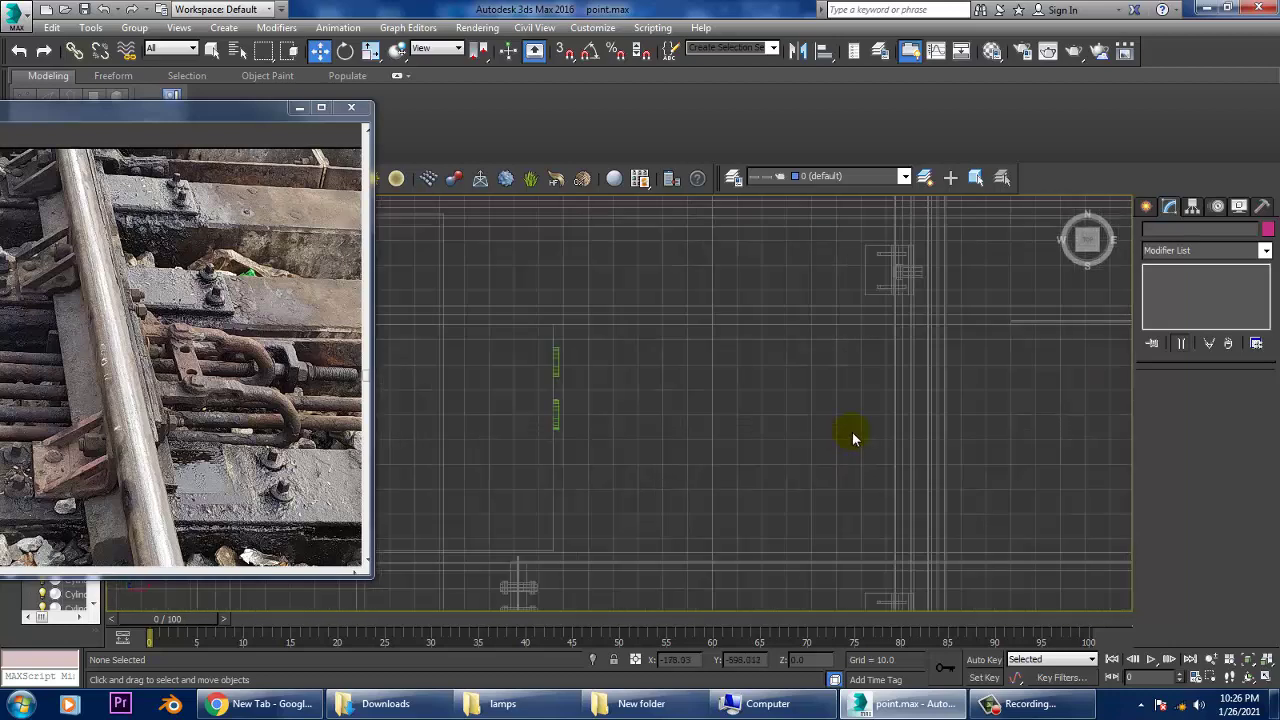
{"action": "scroll", "coordinate": [852, 437], "scroll_direction": "down", "scroll_amount": 2}
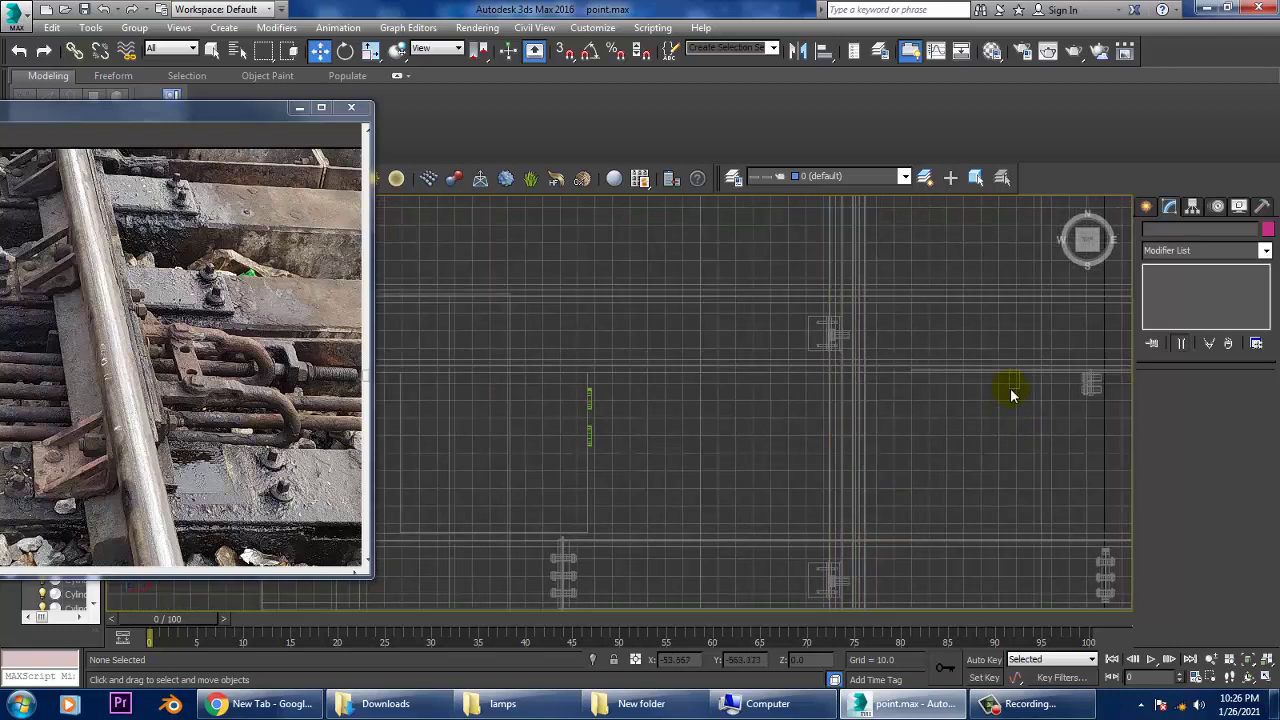
{"action": "left_click", "coordinate": [600, 401]}
{"action": "scroll", "coordinate": [603, 390], "scroll_direction": "up", "scroll_amount": 1}
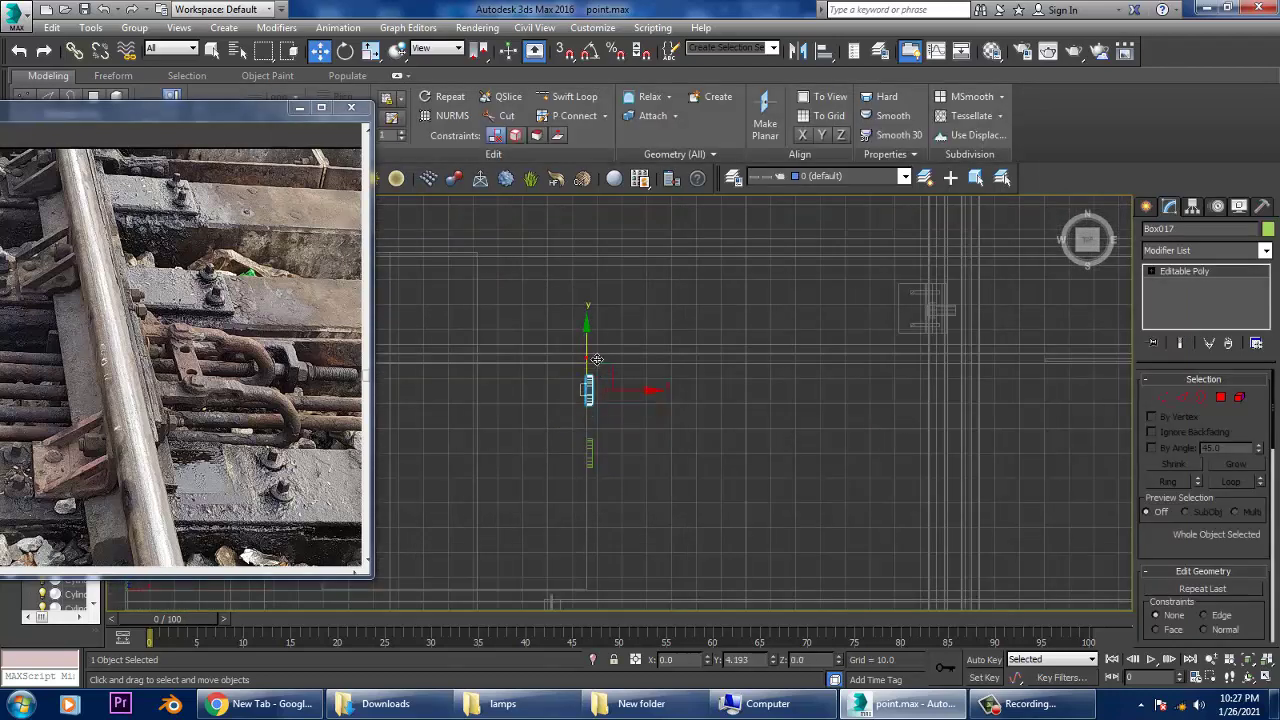
Step: Draw a straight spline, Line068, from the green bracket toward the right-hand fittings
{"action": "left_click", "coordinate": [1148, 207]}
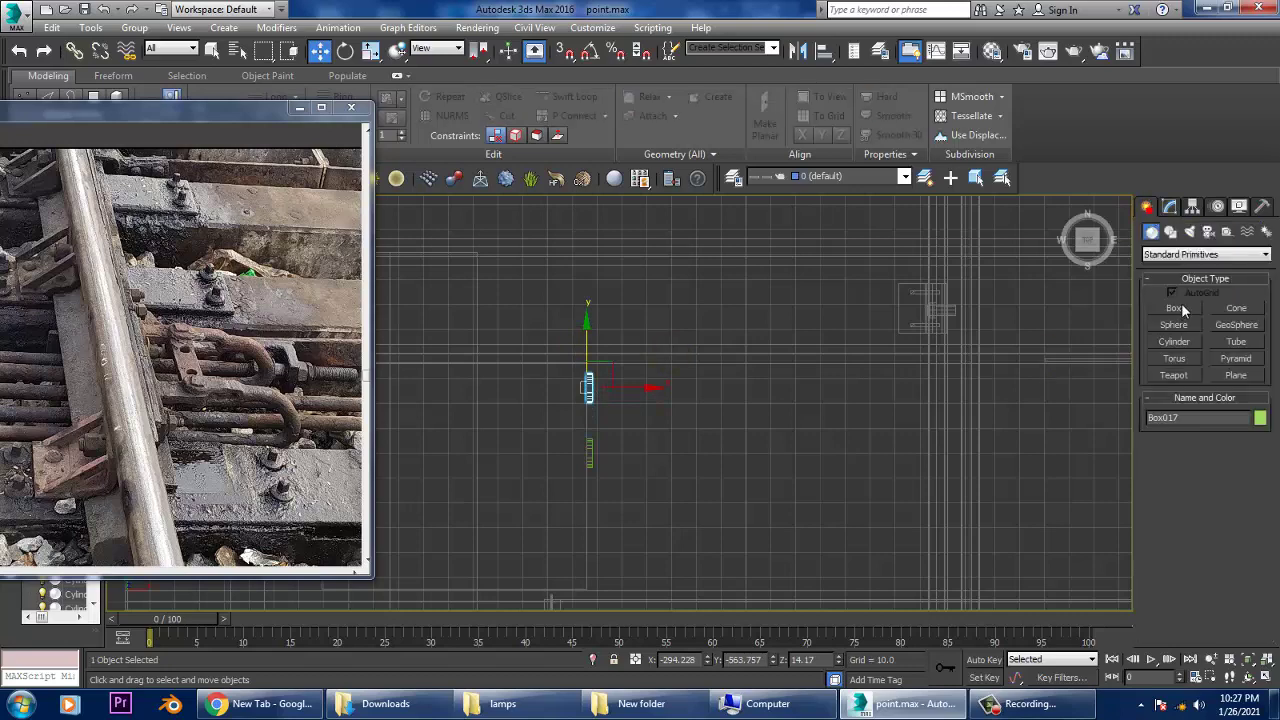
{"action": "left_click", "coordinate": [1170, 231]}
{"action": "left_click", "coordinate": [1177, 324]}
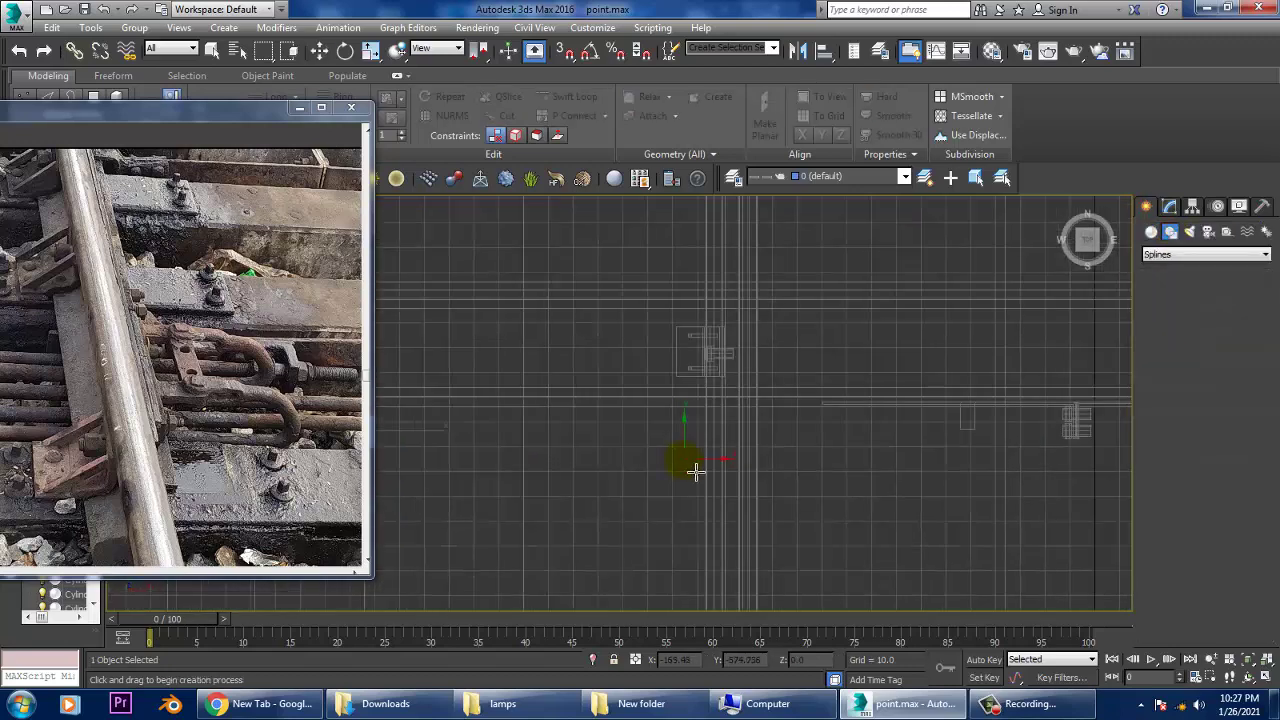
{"action": "middle_click_drag", "start_coordinate": [694, 471], "coordinate": [743, 465]}
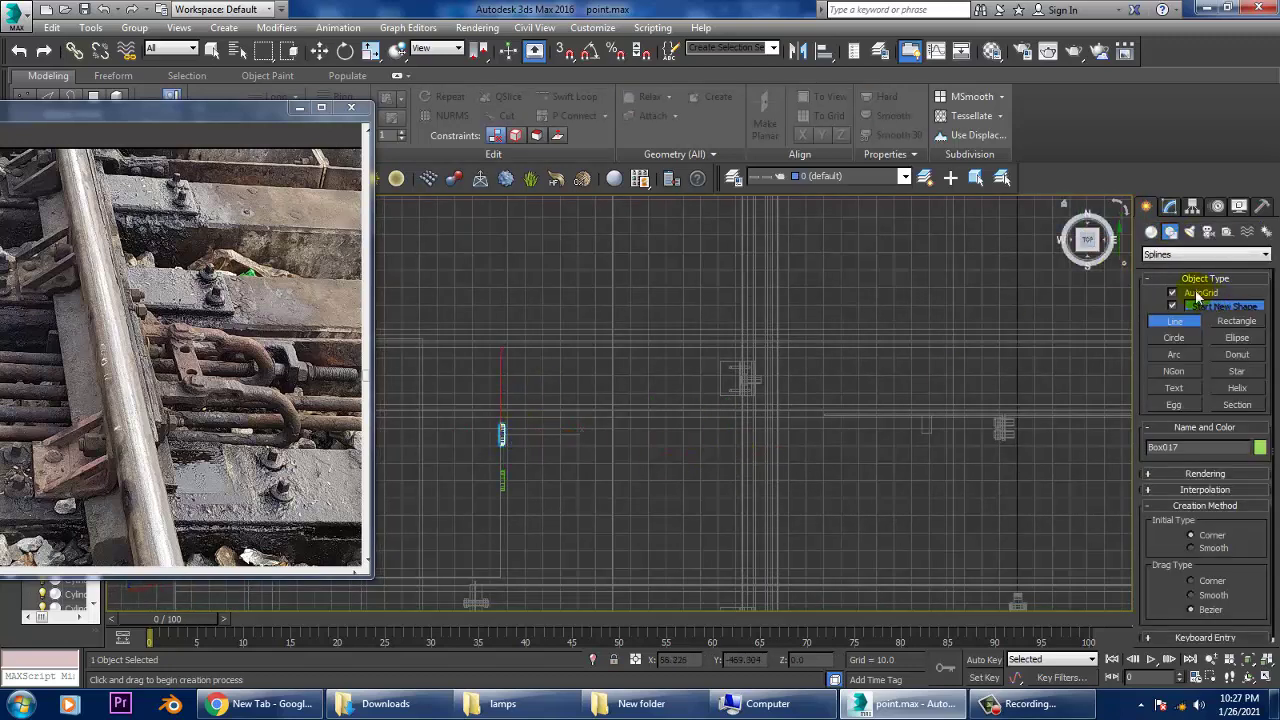
{"action": "left_click", "coordinate": [516, 446]}
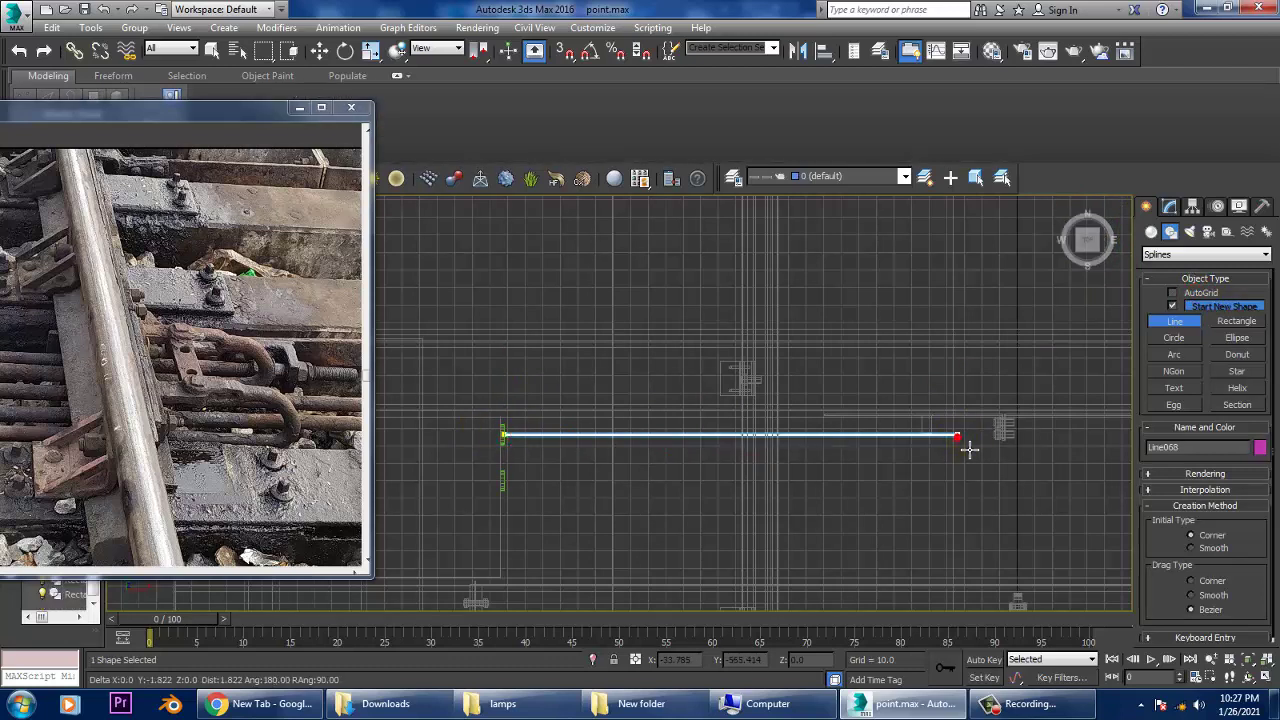
{"action": "right_click", "coordinate": [966, 449]}
Step: Inspect the U-shaped rod's vertices, then return to the maximized Perspective view
{"action": "middle_click_drag", "start_coordinate": [951, 449], "coordinate": [928, 417]}
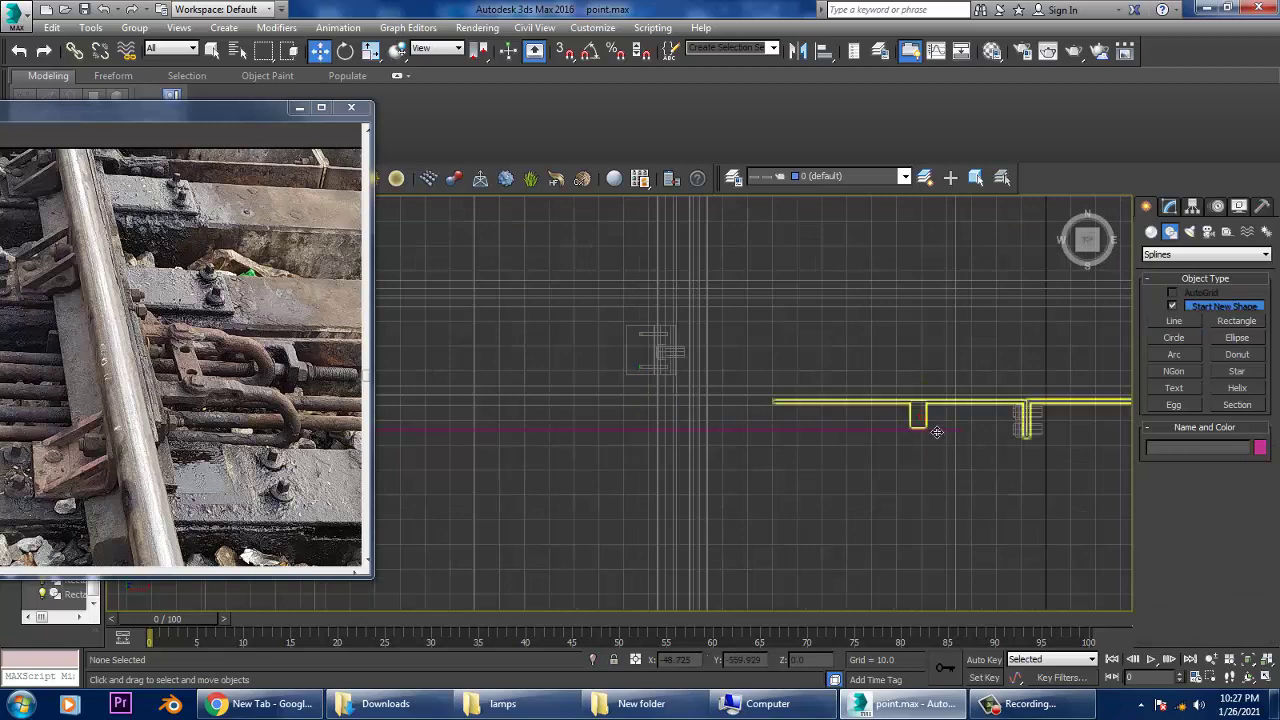
{"action": "left_click", "coordinate": [937, 432]}
{"action": "key", "text": "1"}
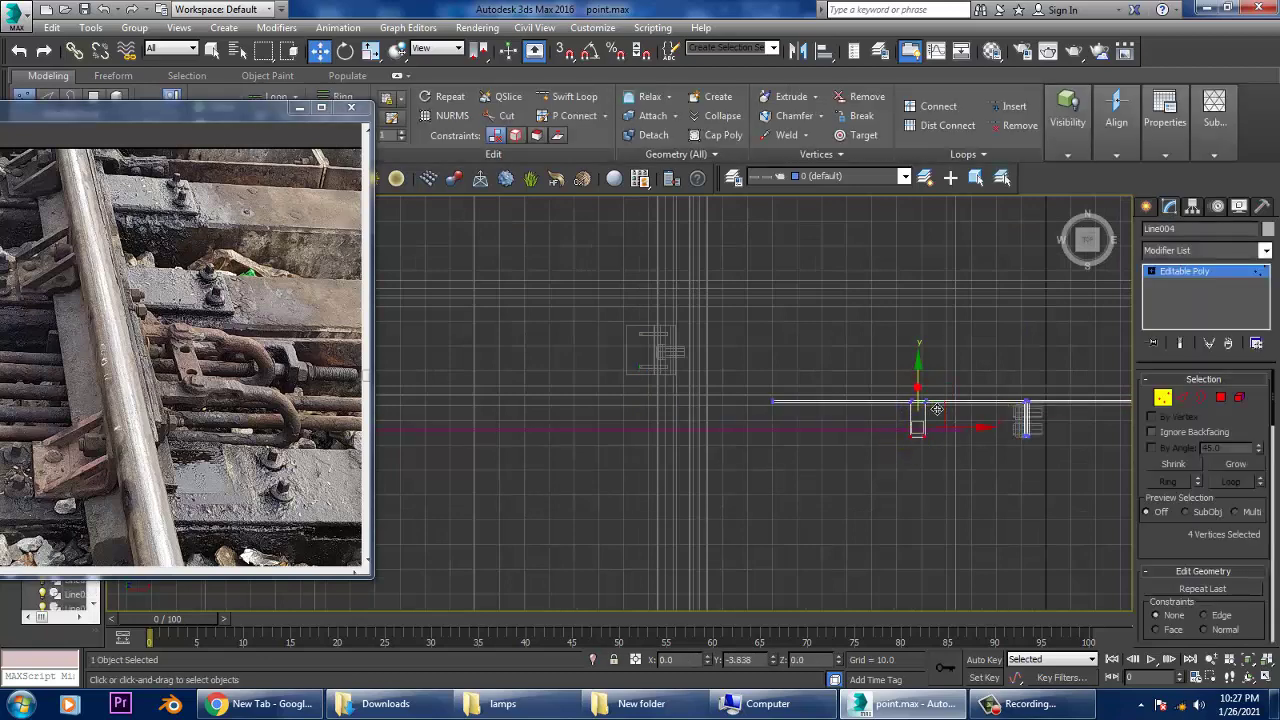
{"action": "left_click", "coordinate": [1204, 280]}
{"action": "key", "text": "alt+w"}
{"action": "key", "text": "alt+w"}
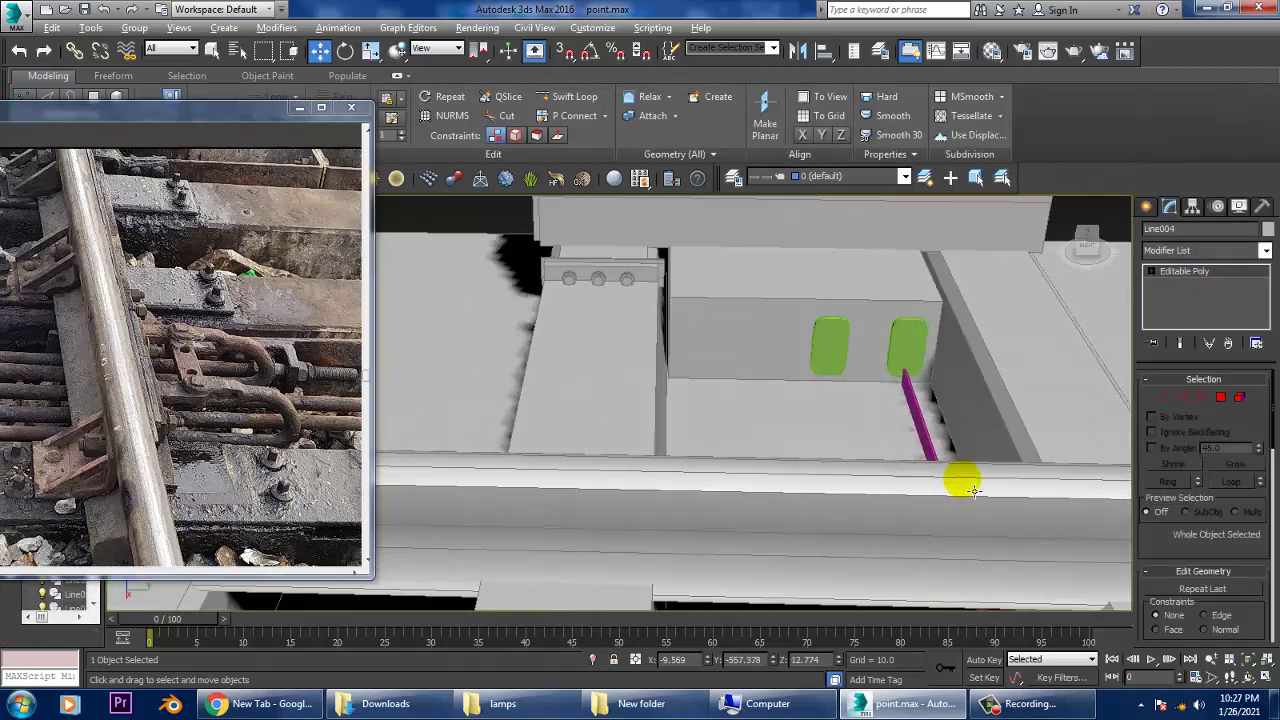
Step: Make Line068 render in the viewport as a radial tube 6.34 thick
{"action": "mouse_move", "coordinate": [929, 463]}
{"action": "middle_mouse_down", "text": "alt"}
{"action": "mouse_move", "coordinate": [551, 537]}
{"action": "mouse_move", "coordinate": [809, 400]}
{"action": "mouse_move", "coordinate": [666, 514]}
{"action": "middle_mouse_up", "text": "alt"}
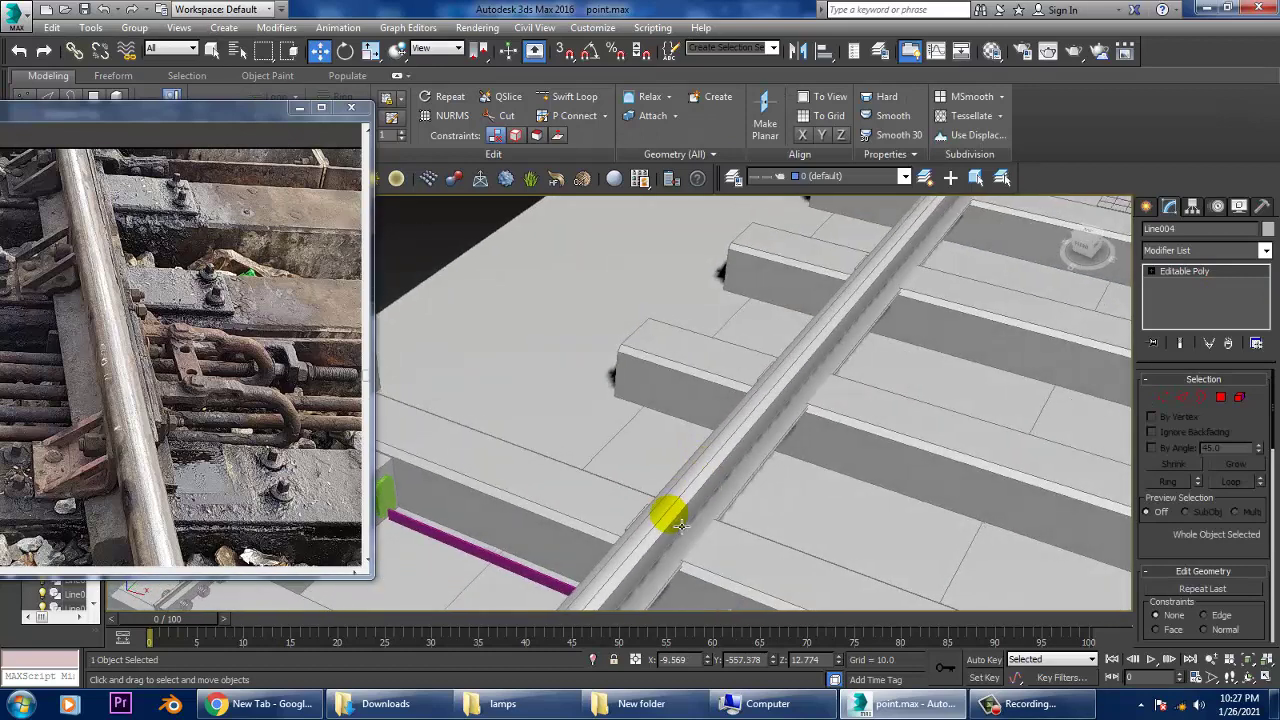
{"action": "left_click", "coordinate": [518, 572]}
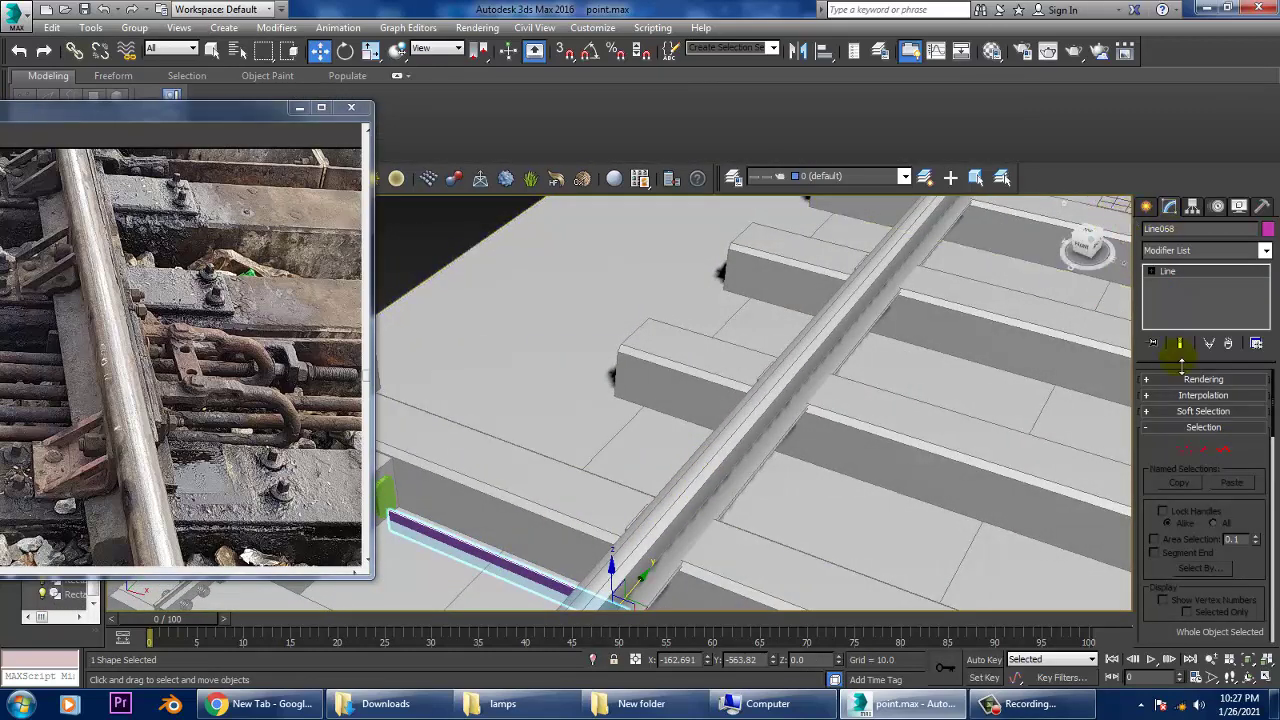
{"action": "left_click", "coordinate": [1175, 380]}
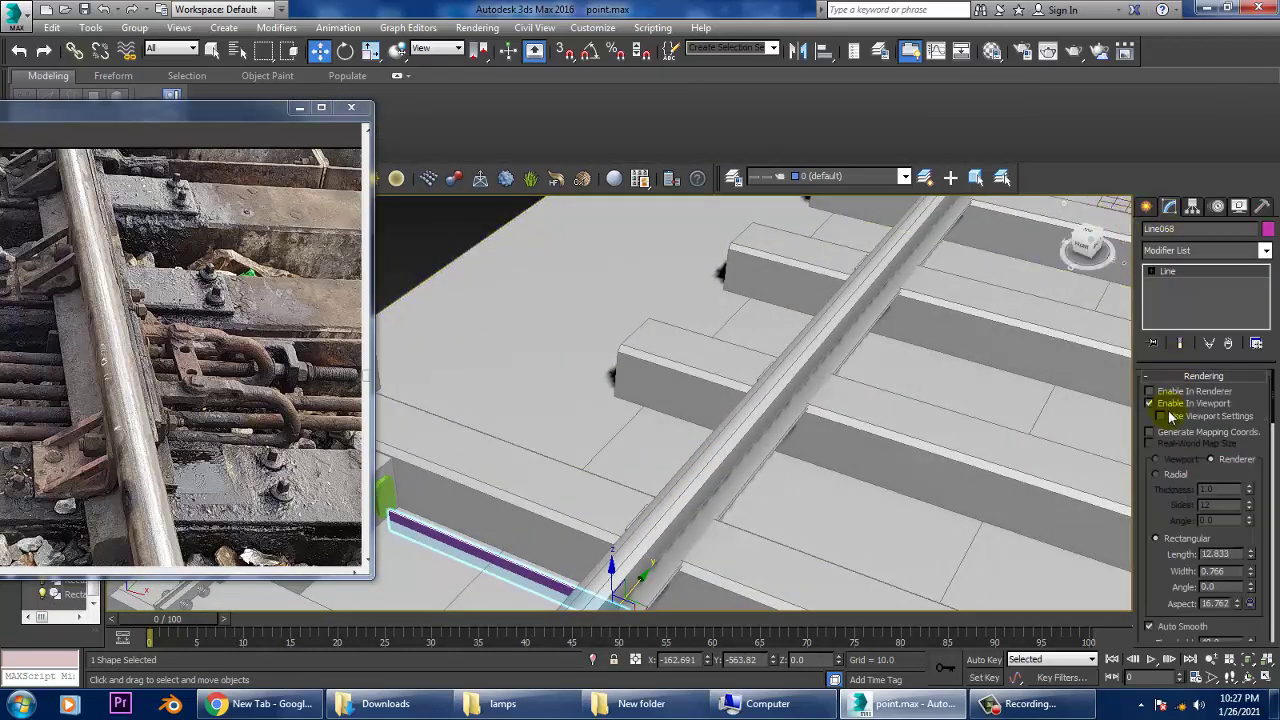
{"action": "left_click", "coordinate": [1178, 476]}
{"action": "mouse_move", "coordinate": [780, 380]}
{"action": "middle_mouse_down", "text": "alt"}
{"action": "mouse_move", "coordinate": [888, 397]}
{"action": "mouse_move", "coordinate": [843, 497]}
{"action": "mouse_move", "coordinate": [731, 480]}
{"action": "mouse_move", "coordinate": [709, 466]}
{"action": "mouse_move", "coordinate": [700, 429]}
{"action": "mouse_move", "coordinate": [717, 444]}
{"action": "middle_mouse_up", "text": "alt"}
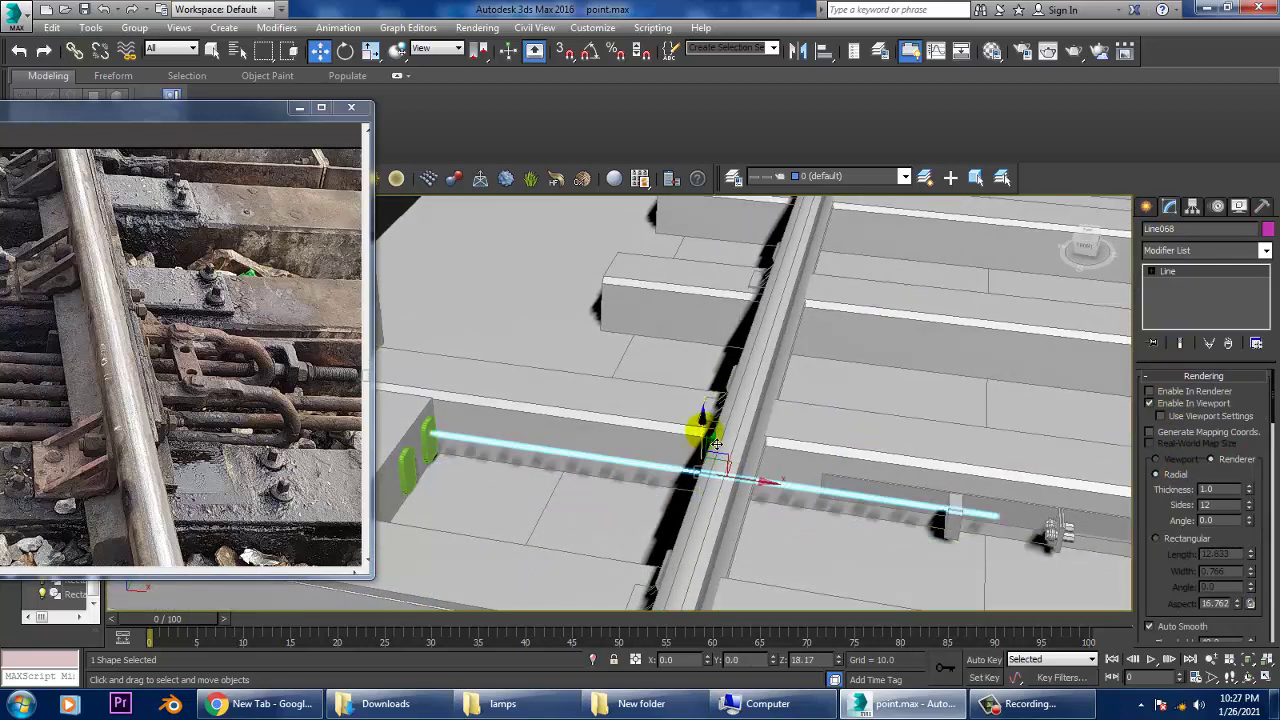
{"action": "mouse_move", "coordinate": [1248, 493]}
{"action": "left_mouse_down"}
{"action": "mouse_move", "coordinate": [1215, 25]}
{"action": "mouse_move", "coordinate": [1238, 72]}
{"action": "left_mouse_up"}
Step: Lower the round bar slightly so it passes beneath the rail
{"action": "mouse_move", "coordinate": [800, 294]}
{"action": "middle_mouse_down", "text": "alt"}
{"action": "mouse_move", "coordinate": [894, 343]}
{"action": "mouse_move", "coordinate": [636, 400]}
{"action": "middle_mouse_up", "text": "alt"}
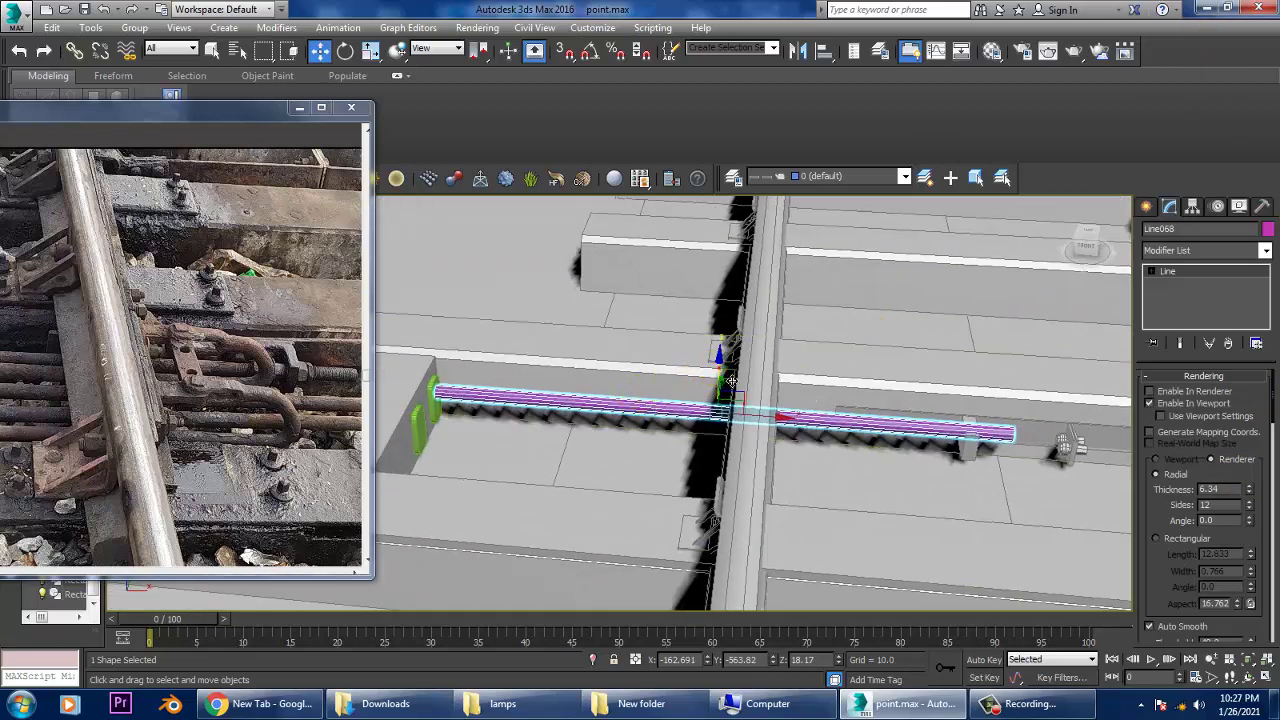
{"action": "left_click_drag", "start_coordinate": [720, 358], "coordinate": [735, 388]}
{"action": "scroll", "coordinate": [943, 406], "scroll_direction": "up", "scroll_amount": 2}
{"action": "scroll", "coordinate": [943, 409], "scroll_direction": "up", "scroll_amount": 2}
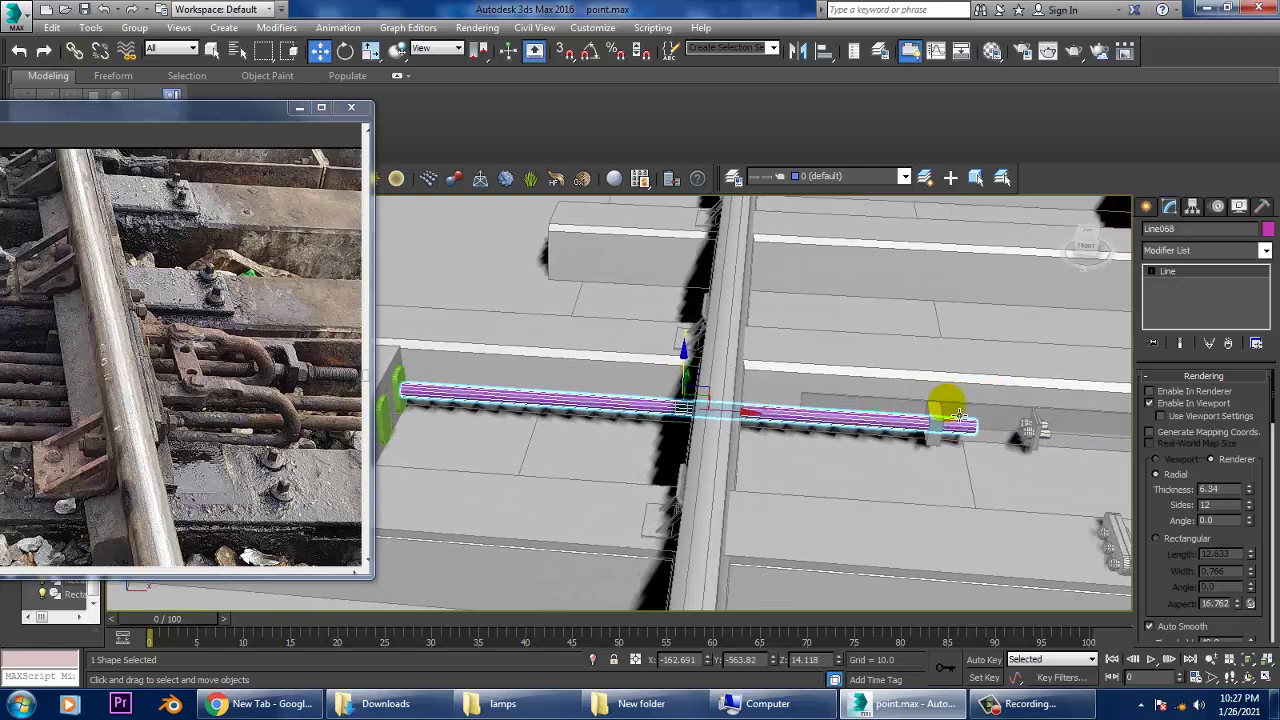
{"action": "scroll", "coordinate": [943, 420], "scroll_direction": "up", "scroll_amount": 3}
{"action": "scroll", "coordinate": [990, 393], "scroll_direction": "up", "scroll_amount": 3}
{"action": "mouse_move", "coordinate": [990, 393]}
{"action": "middle_mouse_down", "text": "alt"}
{"action": "mouse_move", "coordinate": [966, 366]}
{"action": "mouse_move", "coordinate": [890, 335]}
{"action": "middle_mouse_up", "text": "alt"}
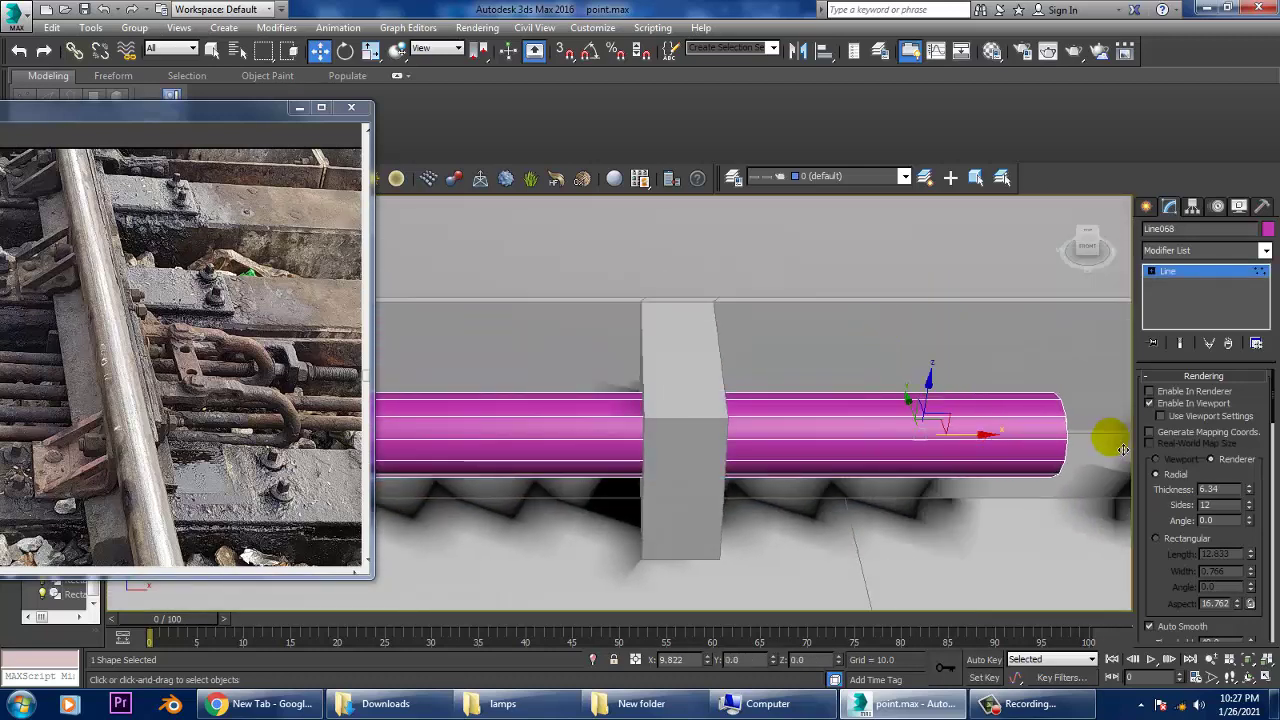
Step: Orbit in close around the rail and select the bolt cylinder near the bar end
{"action": "middle_click_drag", "start_coordinate": [990, 447], "coordinate": [986, 410], "text": "alt"}
{"action": "left_click", "coordinate": [1235, 288]}
{"action": "scroll", "coordinate": [986, 371], "scroll_direction": "down", "scroll_amount": 5}
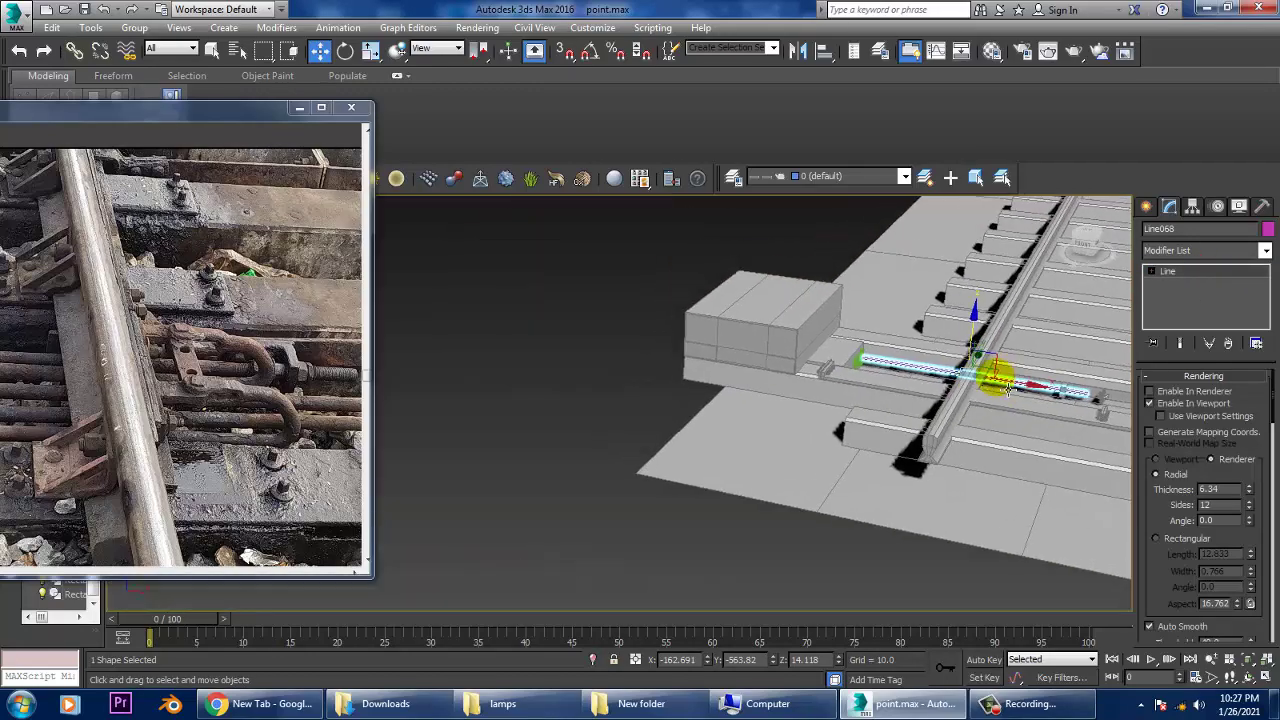
{"action": "scroll", "coordinate": [313, 427], "scroll_direction": "down", "scroll_amount": 1}
{"action": "scroll", "coordinate": [957, 400], "scroll_direction": "up", "scroll_amount": 3}
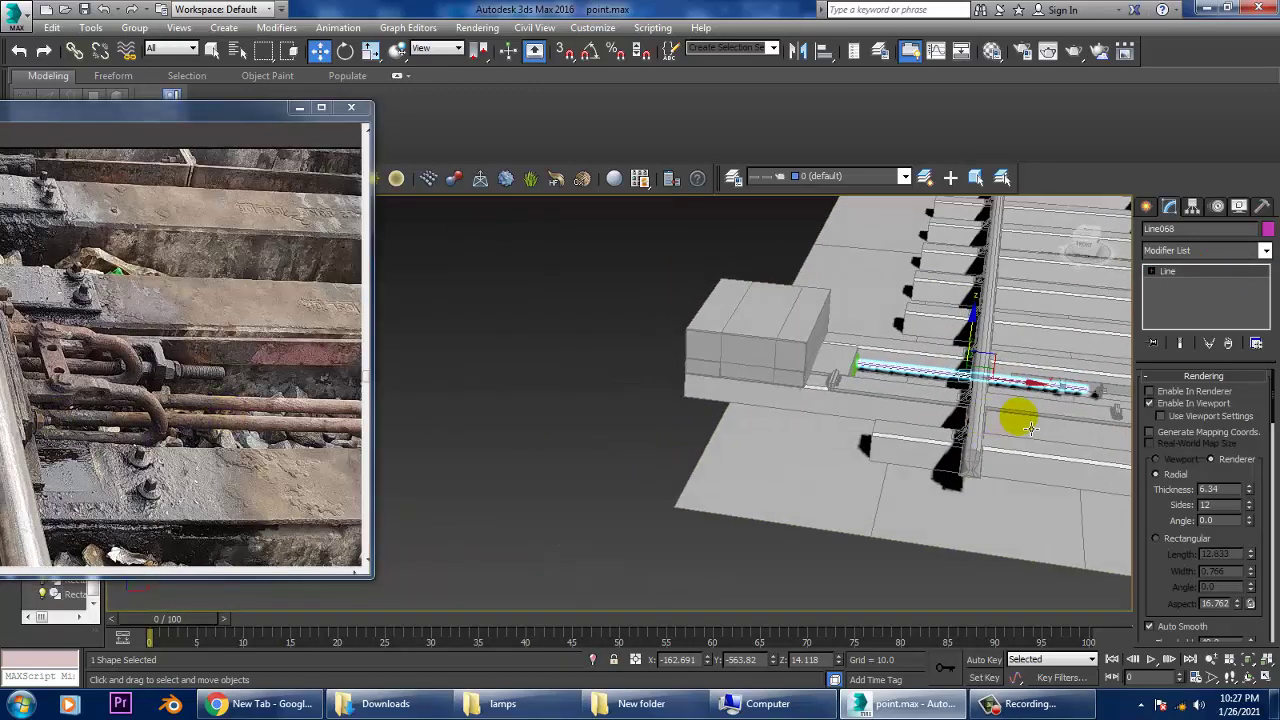
{"action": "mouse_move", "coordinate": [934, 420]}
{"action": "middle_mouse_down", "text": "alt"}
{"action": "mouse_move", "coordinate": [1011, 423]}
{"action": "mouse_move", "coordinate": [1130, 374]}
{"action": "mouse_move", "coordinate": [971, 406]}
{"action": "middle_mouse_up", "text": "alt"}
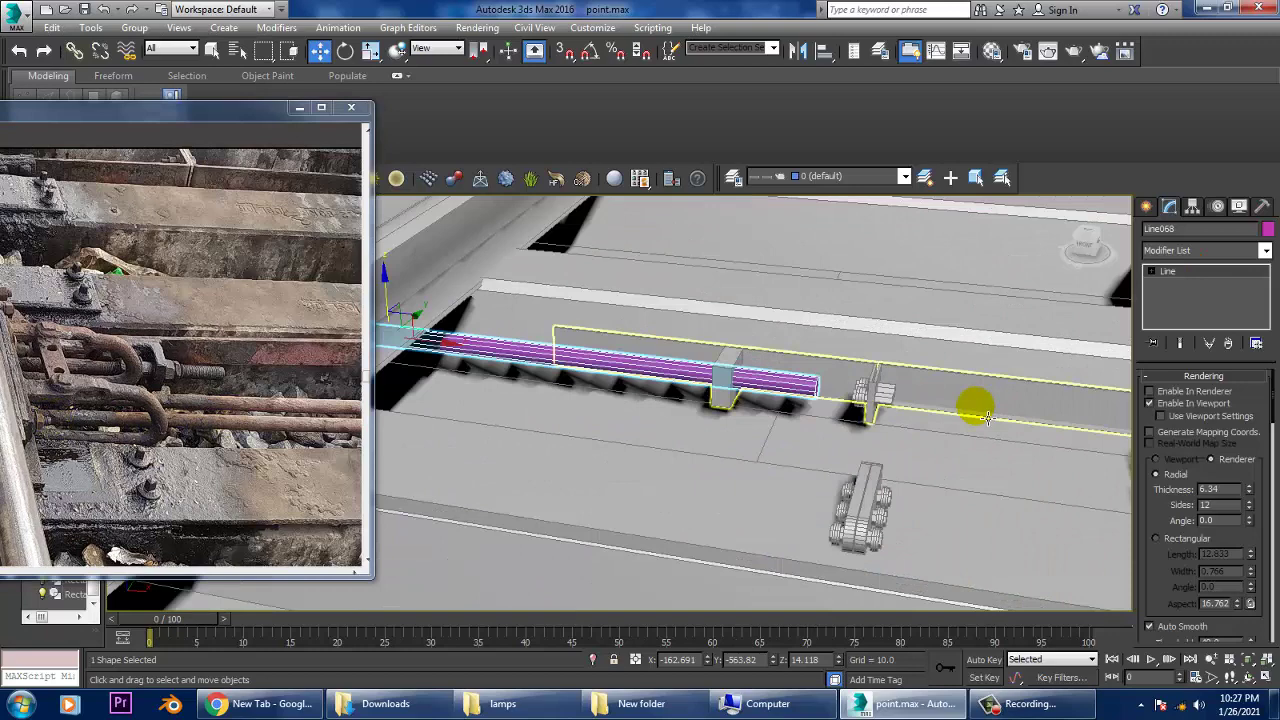
{"action": "left_click", "coordinate": [866, 403]}
{"action": "scroll", "coordinate": [738, 383], "scroll_direction": "up", "scroll_amount": 4}
Step: Convert the pink bar Line068 to an Editable Poly
{"action": "left_click", "coordinate": [614, 343]}
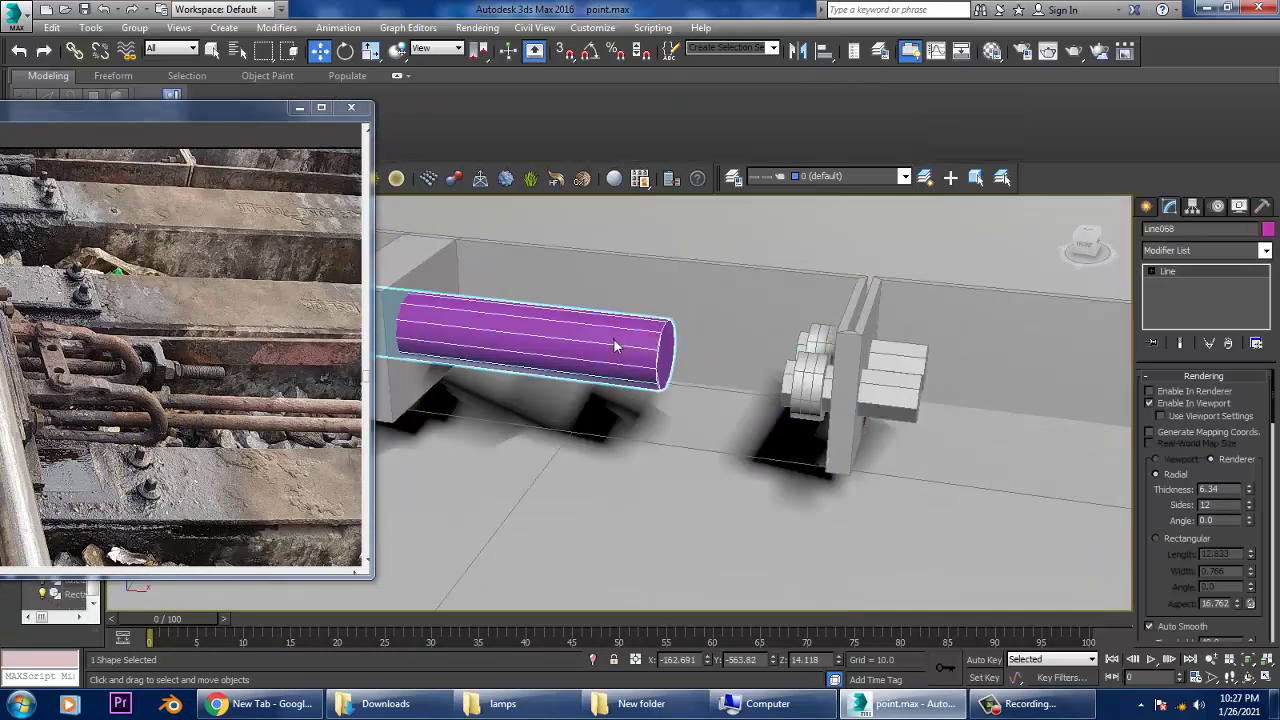
{"action": "right_click", "coordinate": [609, 335]}
{"action": "mouse_move", "coordinate": [660, 497]}
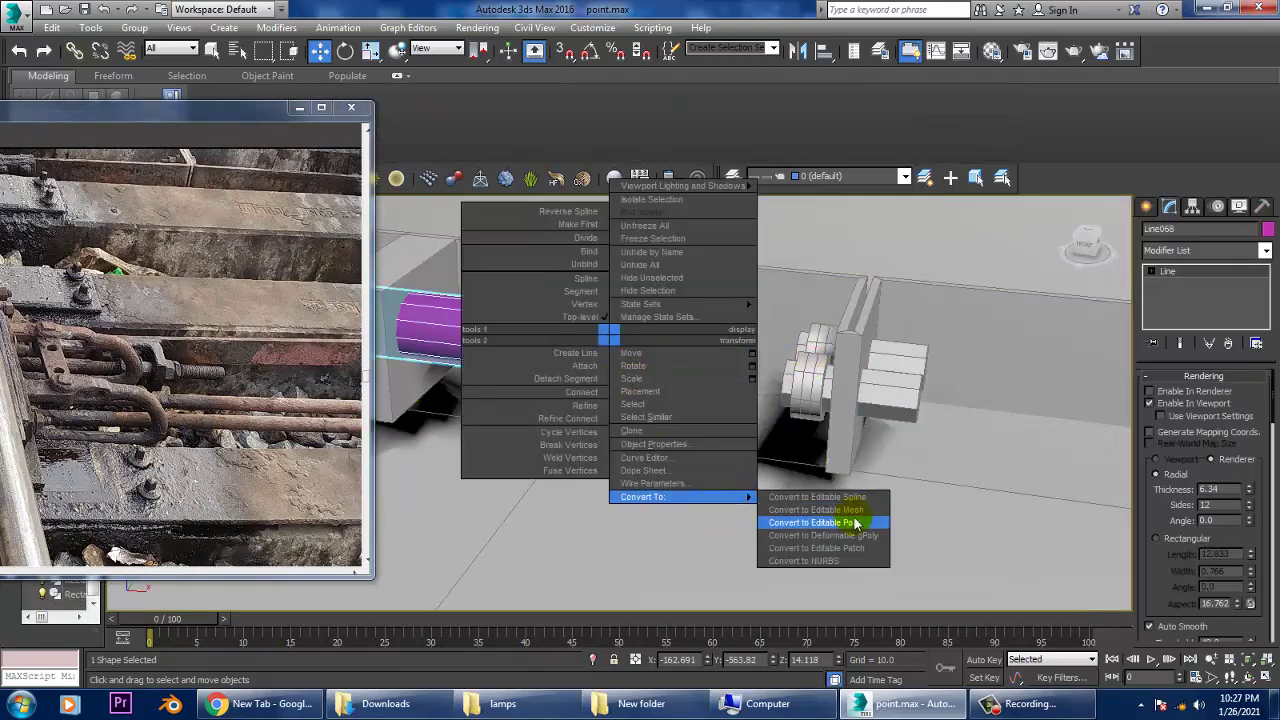
{"action": "left_click", "coordinate": [855, 523]}
{"action": "middle_click_drag", "start_coordinate": [855, 523], "coordinate": [680, 429], "text": "alt"}
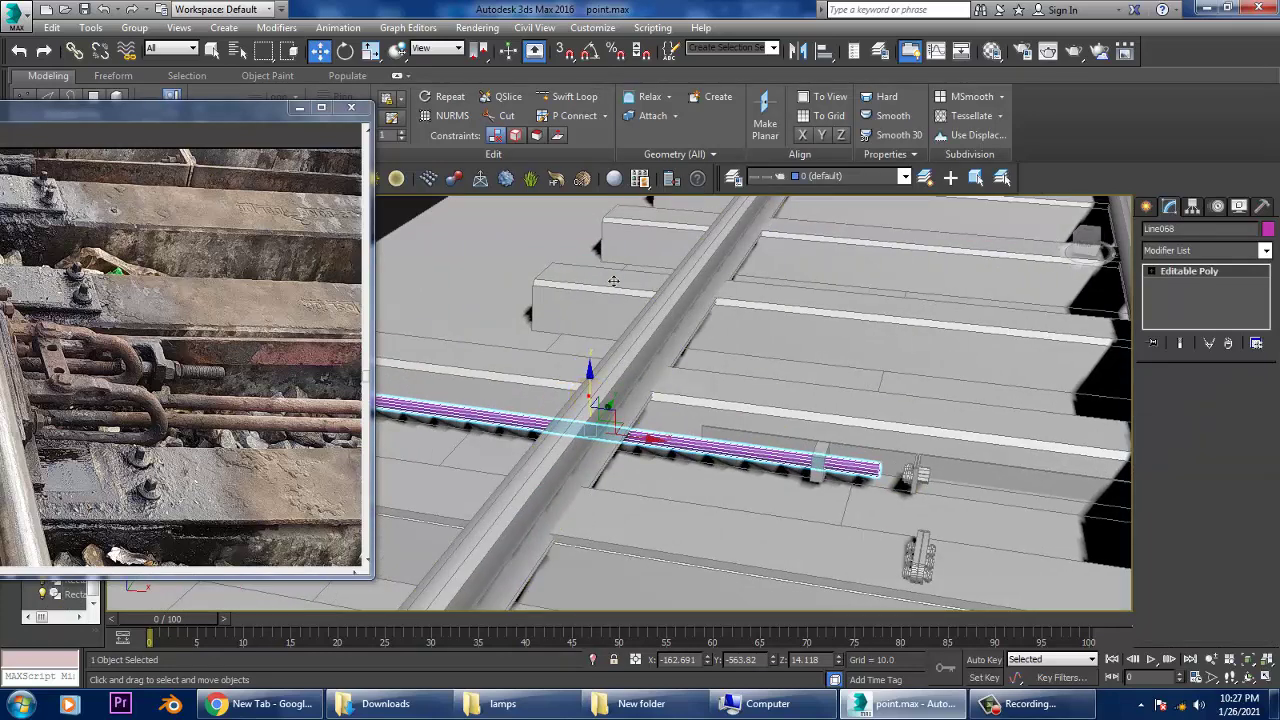
Step: Clone the bar alongside with Shift-drag, then enter Polygon sub-object level
{"action": "left_click_drag", "start_coordinate": [605, 410], "coordinate": [690, 462], "text": "shift"}
{"action": "left_click", "coordinate": [640, 420]}
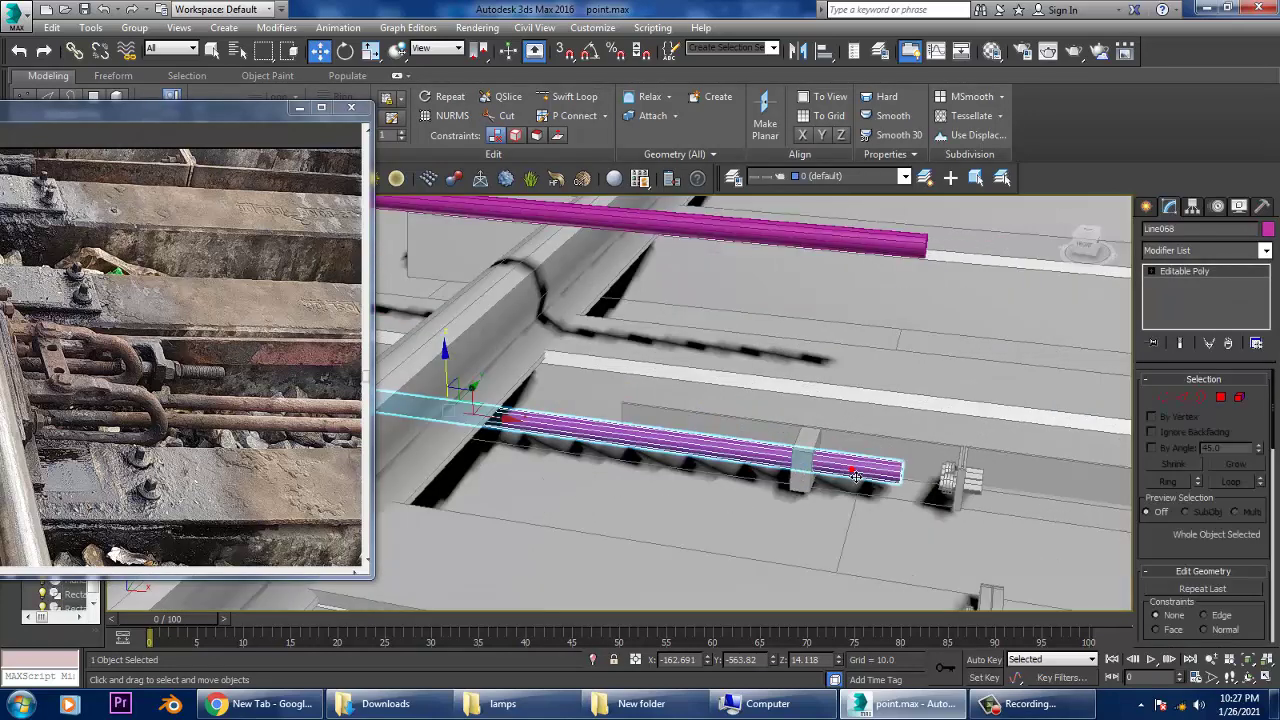
{"action": "scroll", "coordinate": [578, 198], "scroll_direction": "up", "scroll_amount": 3}
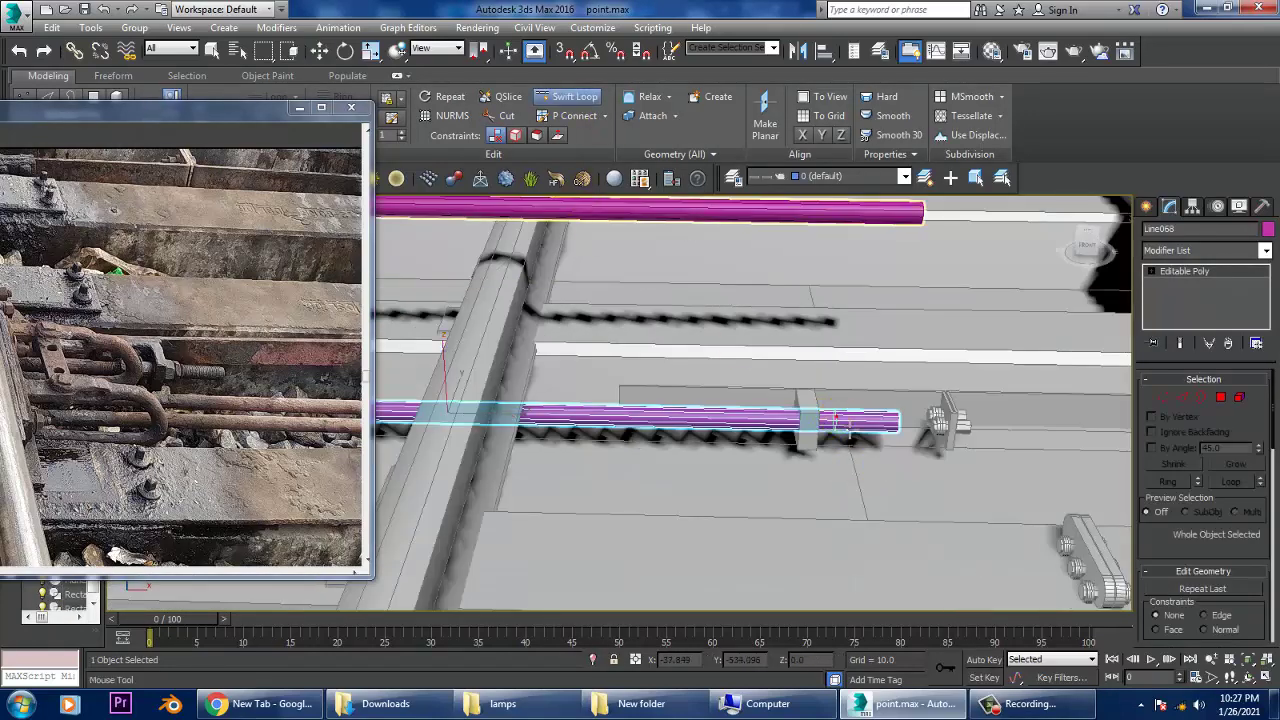
{"action": "scroll", "coordinate": [848, 425], "scroll_direction": "up", "scroll_amount": 4}
{"action": "left_click", "coordinate": [875, 425]}
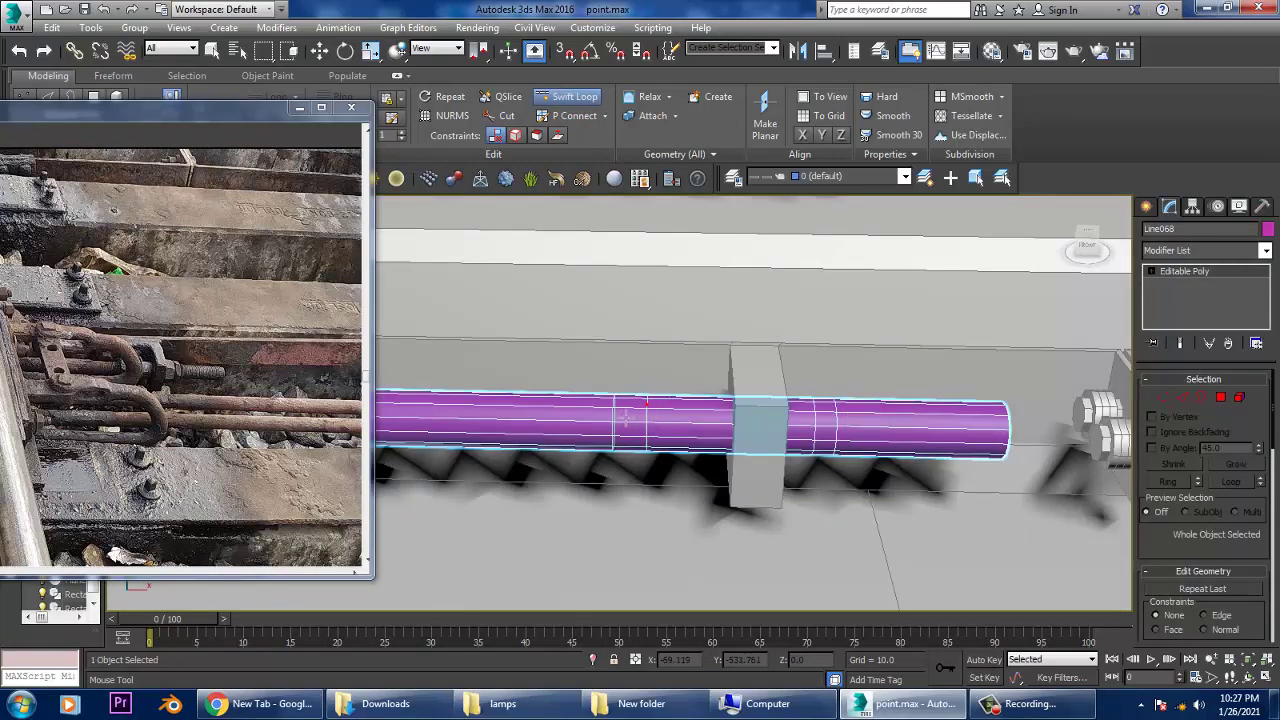
{"action": "key", "text": "4"}
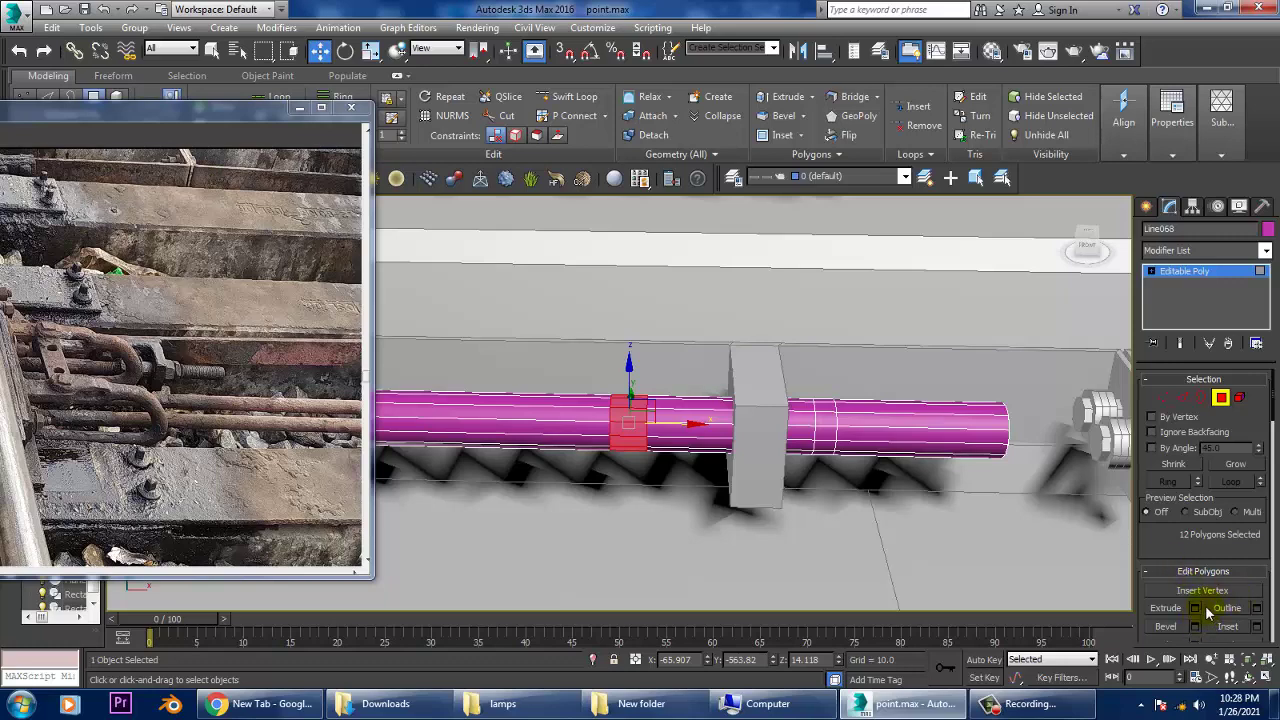
Step: Extrude the chosen faces by local normal with height 3.398
{"action": "left_click", "coordinate": [632, 435]}
{"action": "left_click", "coordinate": [647, 413]}
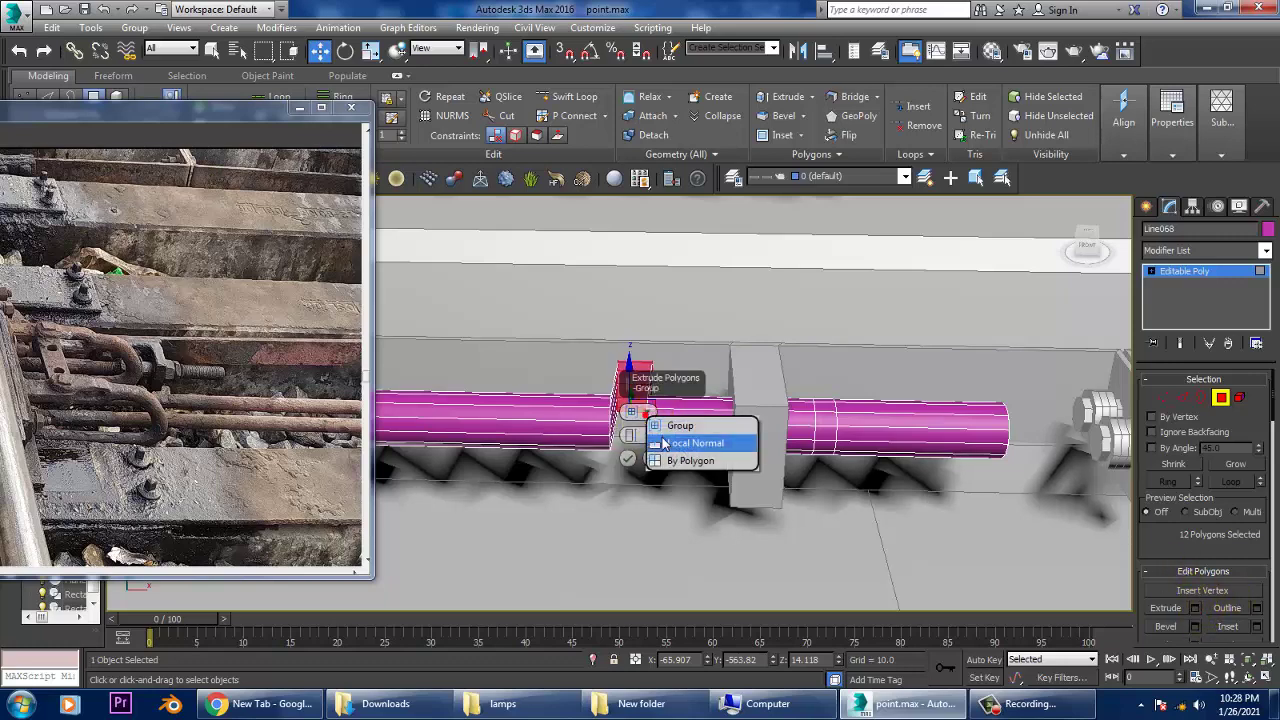
{"action": "left_click", "coordinate": [690, 443]}
{"action": "left_click_drag", "start_coordinate": [633, 451], "coordinate": [648, 488]}
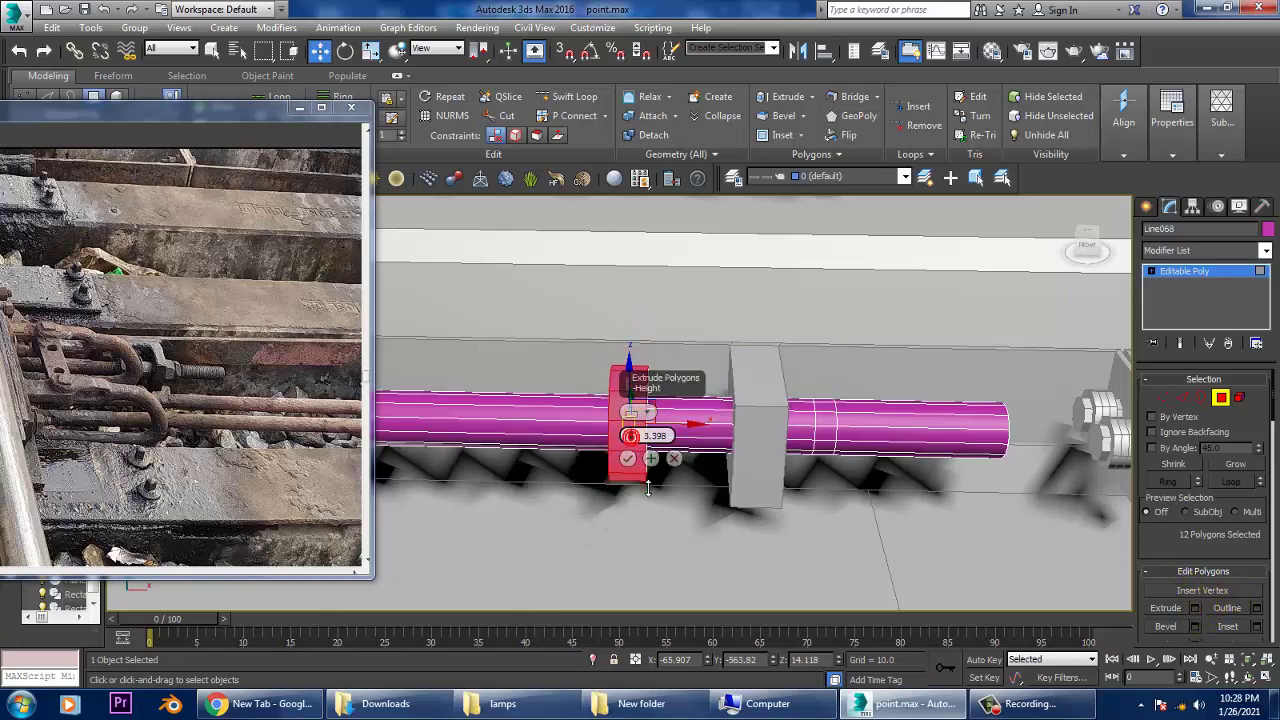
{"action": "middle_click_drag", "start_coordinate": [926, 451], "coordinate": [896, 440], "text": "alt"}
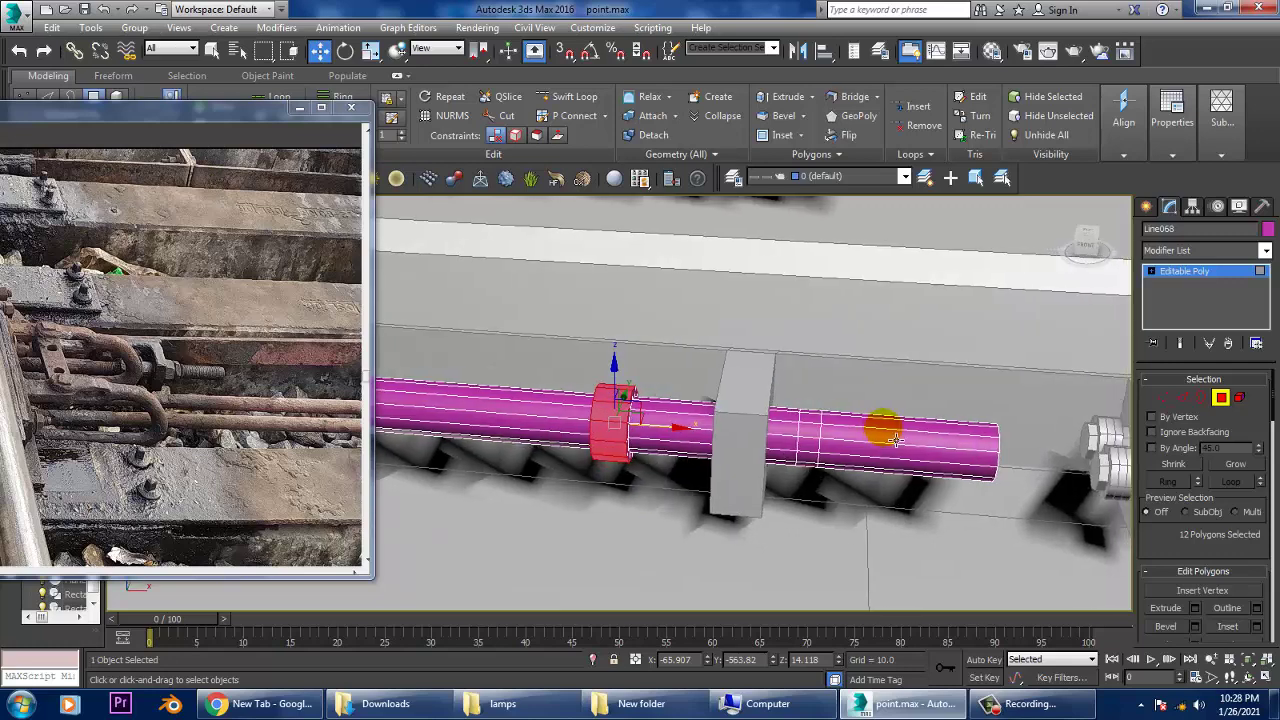
Step: Extrude the face ring past the block into a second collar and slide it beyond the plate
{"action": "double_click", "coordinate": [812, 501]}
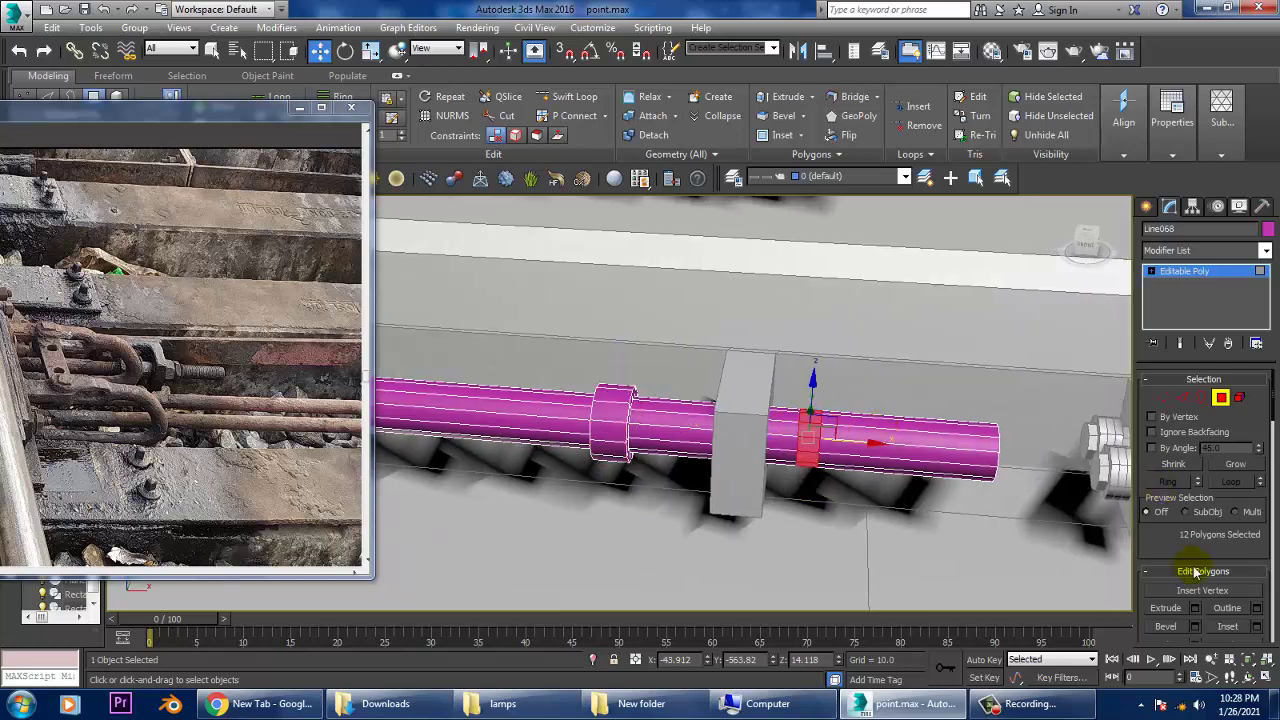
{"action": "left_click", "coordinate": [1194, 608]}
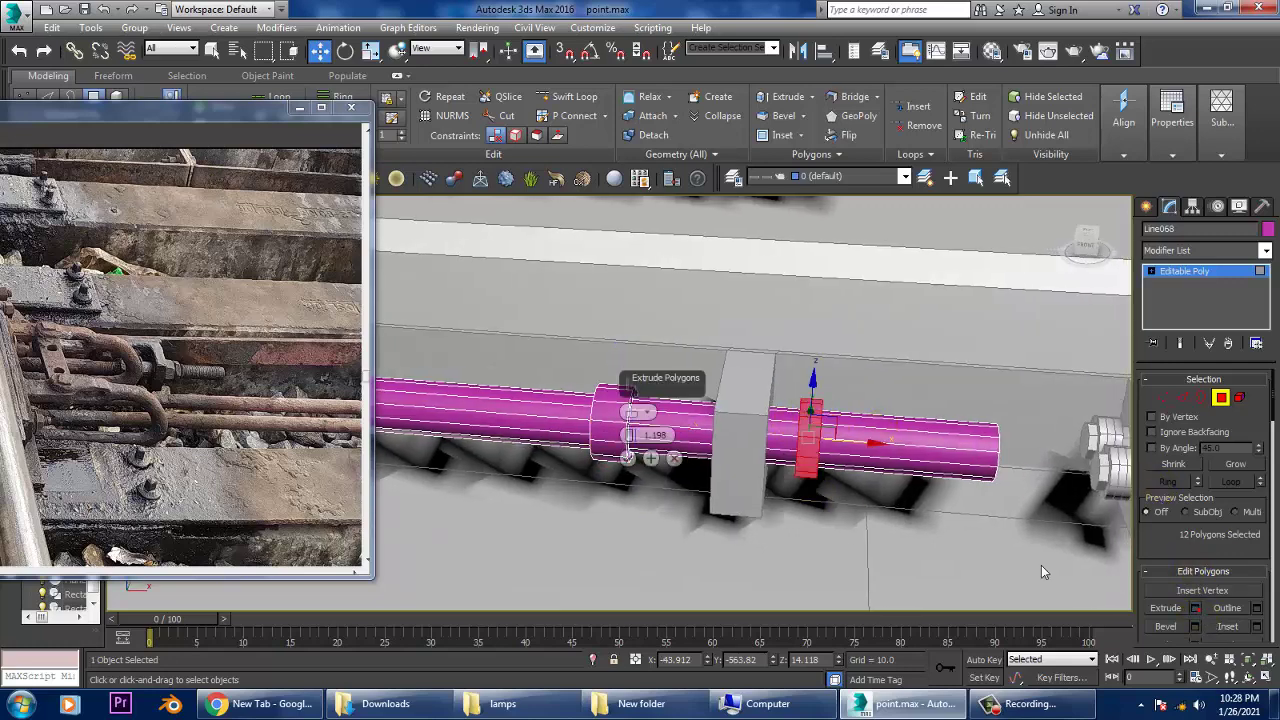
{"action": "left_click", "coordinate": [625, 459]}
{"action": "middle_click_drag", "start_coordinate": [625, 459], "coordinate": [640, 374], "text": "alt"}
{"action": "key", "text": "1"}
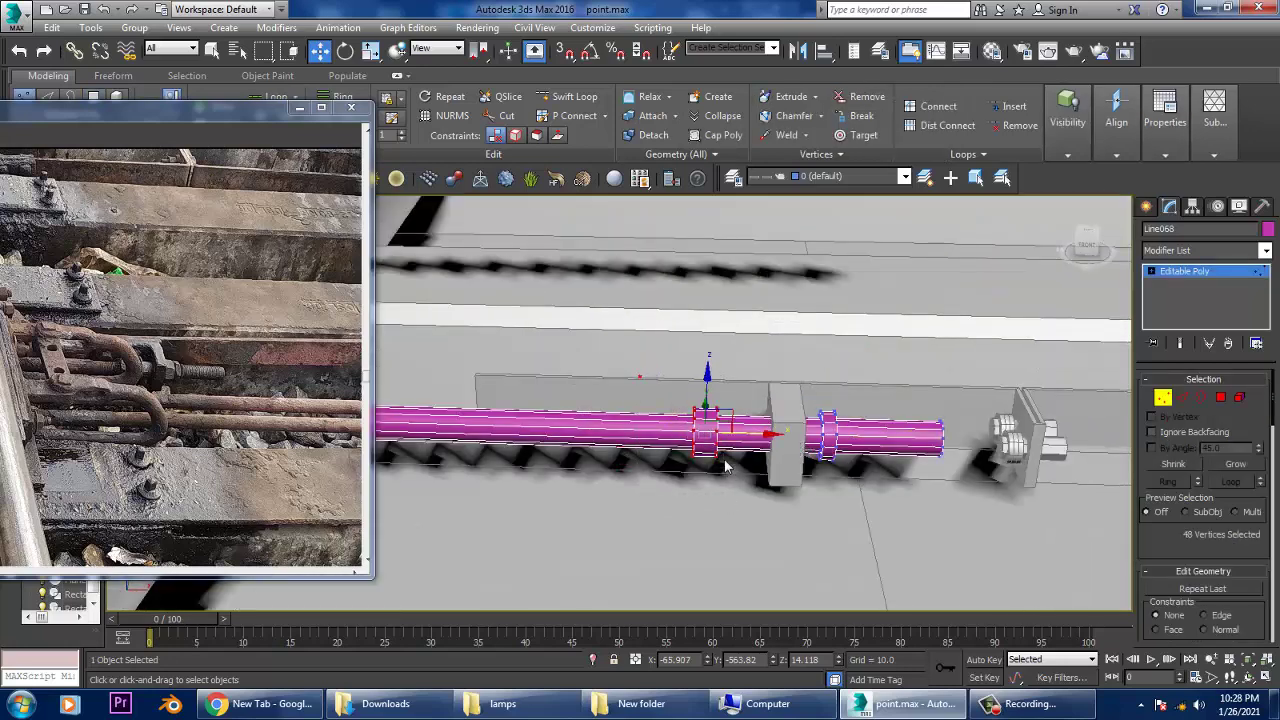
{"action": "mouse_move", "coordinate": [757, 449]}
{"action": "left_mouse_down"}
{"action": "mouse_move", "coordinate": [841, 456]}
{"action": "mouse_move", "coordinate": [795, 448]}
{"action": "left_mouse_up"}
Step: Return to object level and zoom out from the rod
{"action": "left_click", "coordinate": [1209, 274]}
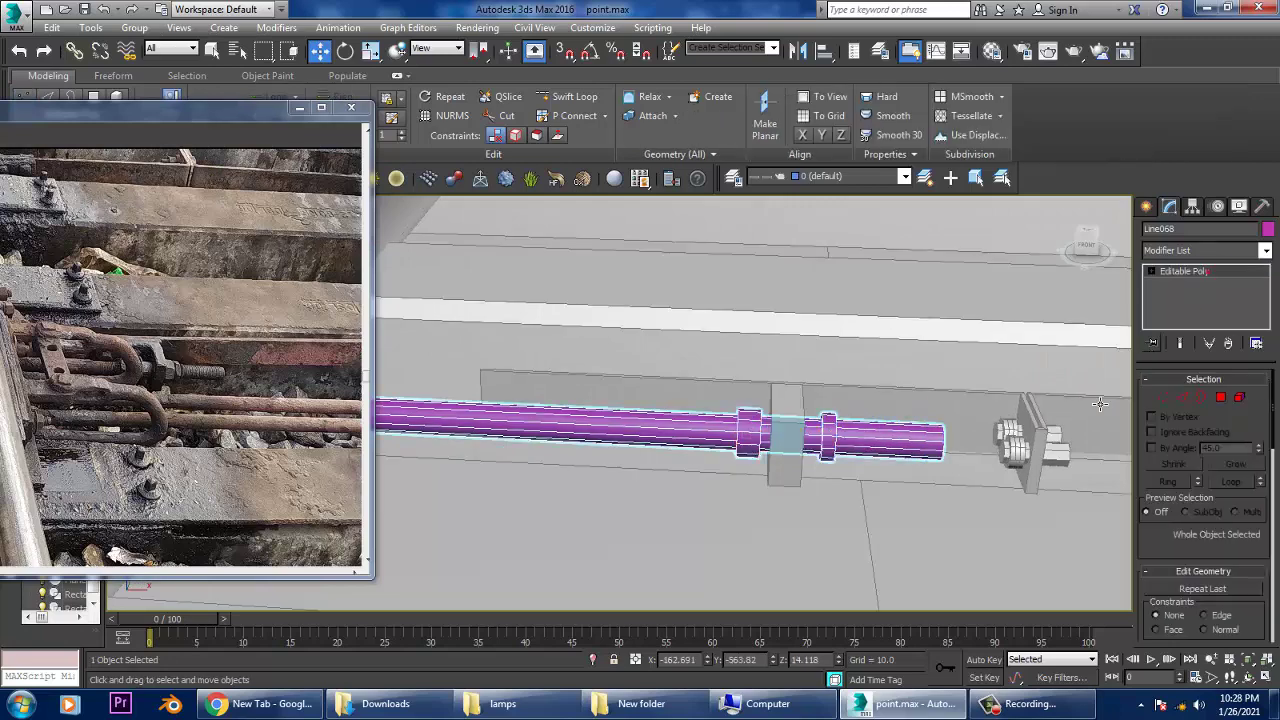
{"action": "scroll", "coordinate": [783, 432], "scroll_direction": "down", "scroll_amount": 10}
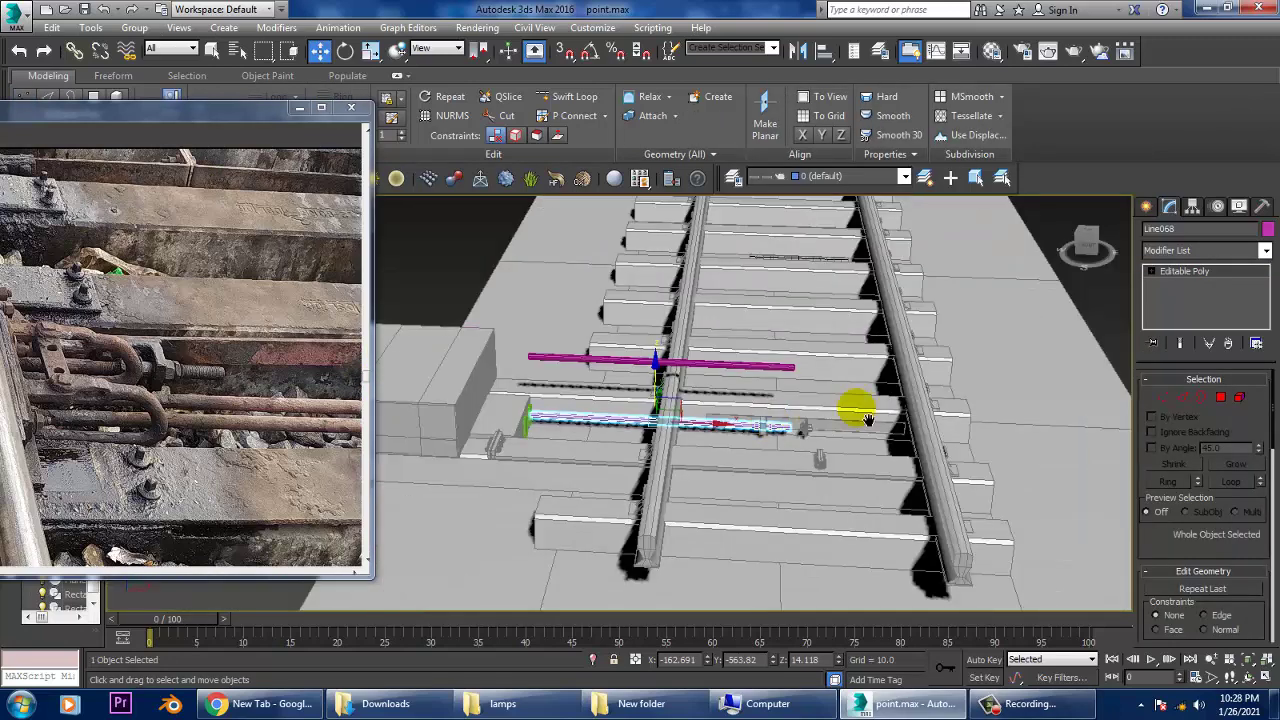
{"action": "scroll", "coordinate": [857, 414], "scroll_direction": "down", "scroll_amount": 2}
{"action": "left_click", "coordinate": [251, 291]}
{"action": "key", "text": "Right"}
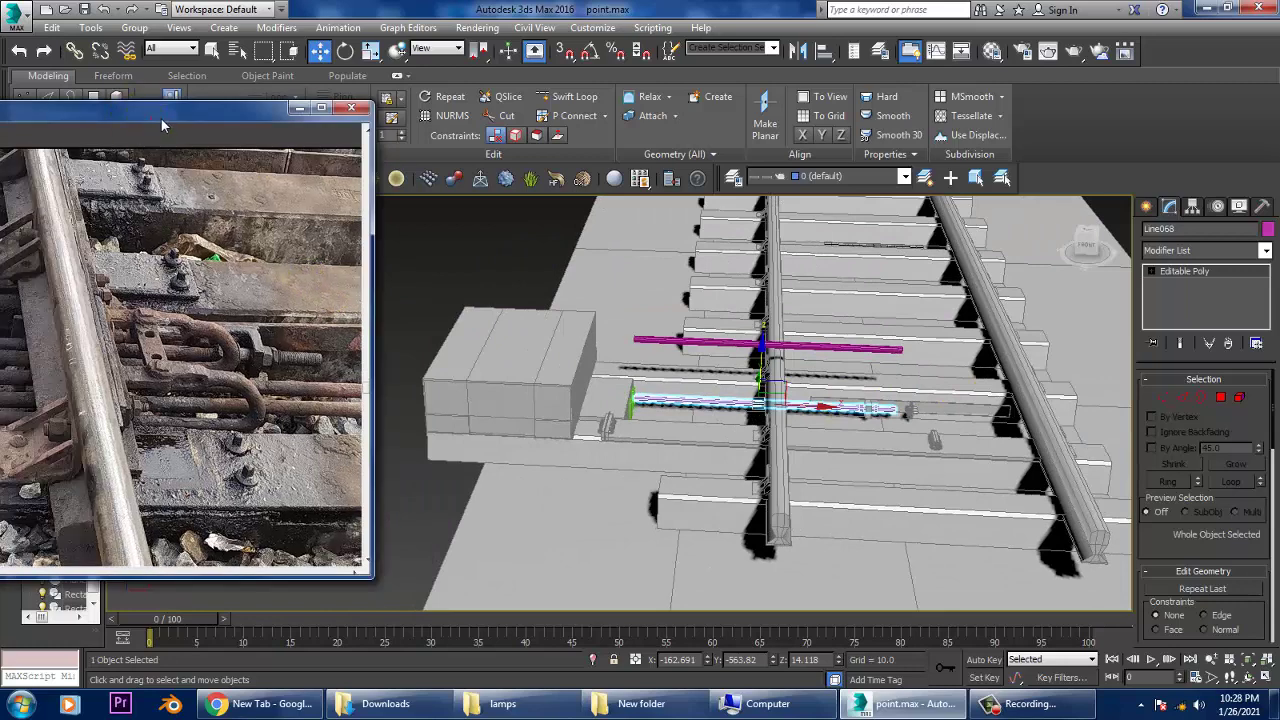
Step: Enlarge the reference photo window and move it off the model
{"action": "left_click", "coordinate": [152, 119]}
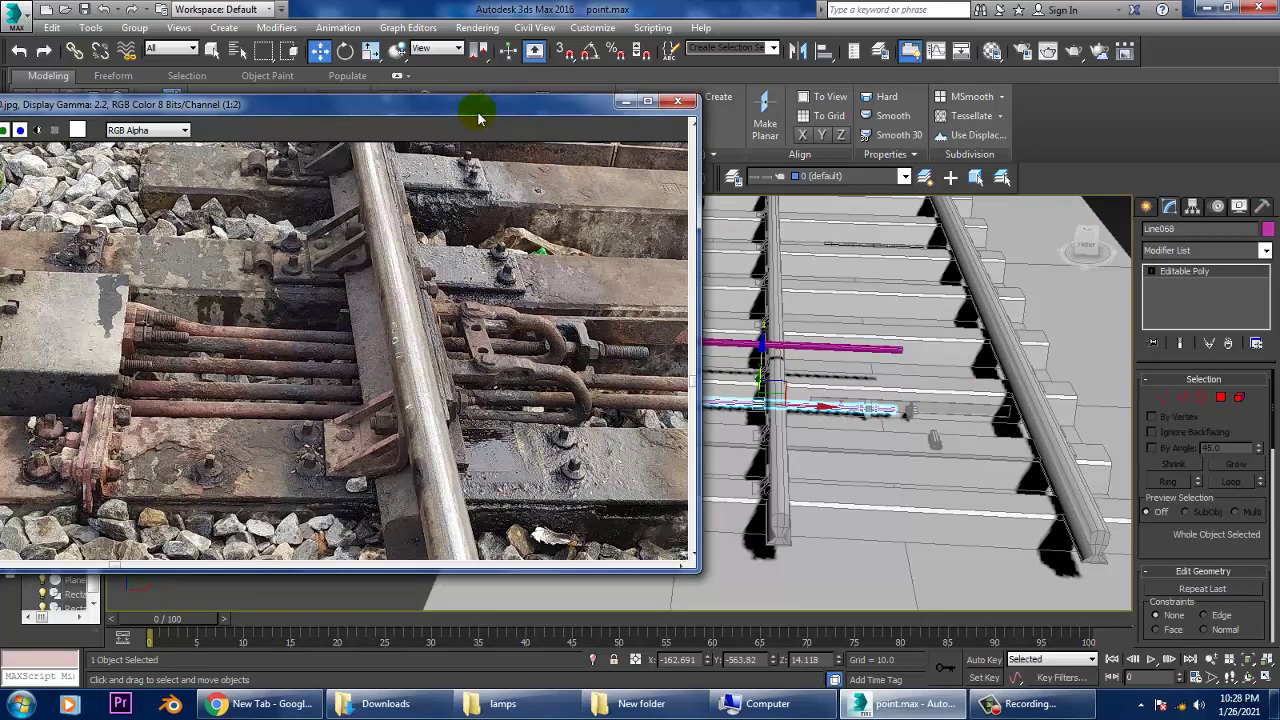
{"action": "left_click_drag", "start_coordinate": [478, 118], "coordinate": [236, 91]}
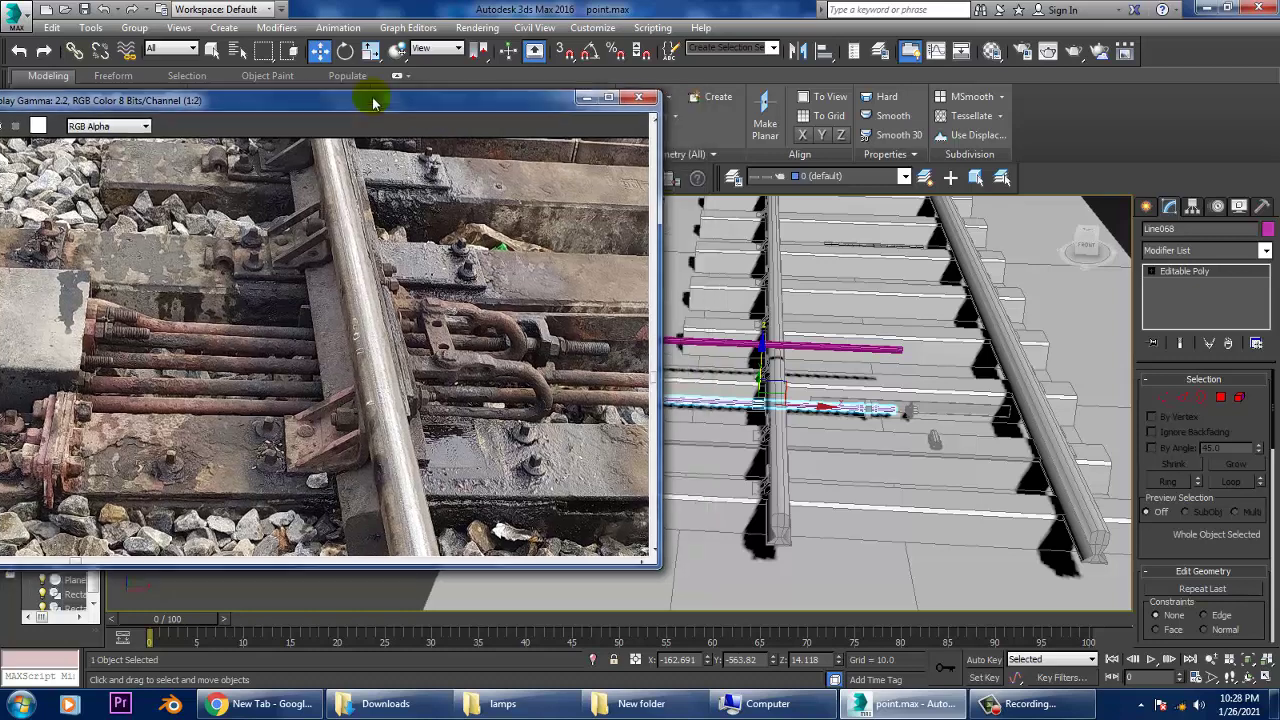
{"action": "left_click", "coordinate": [1165, 285]}
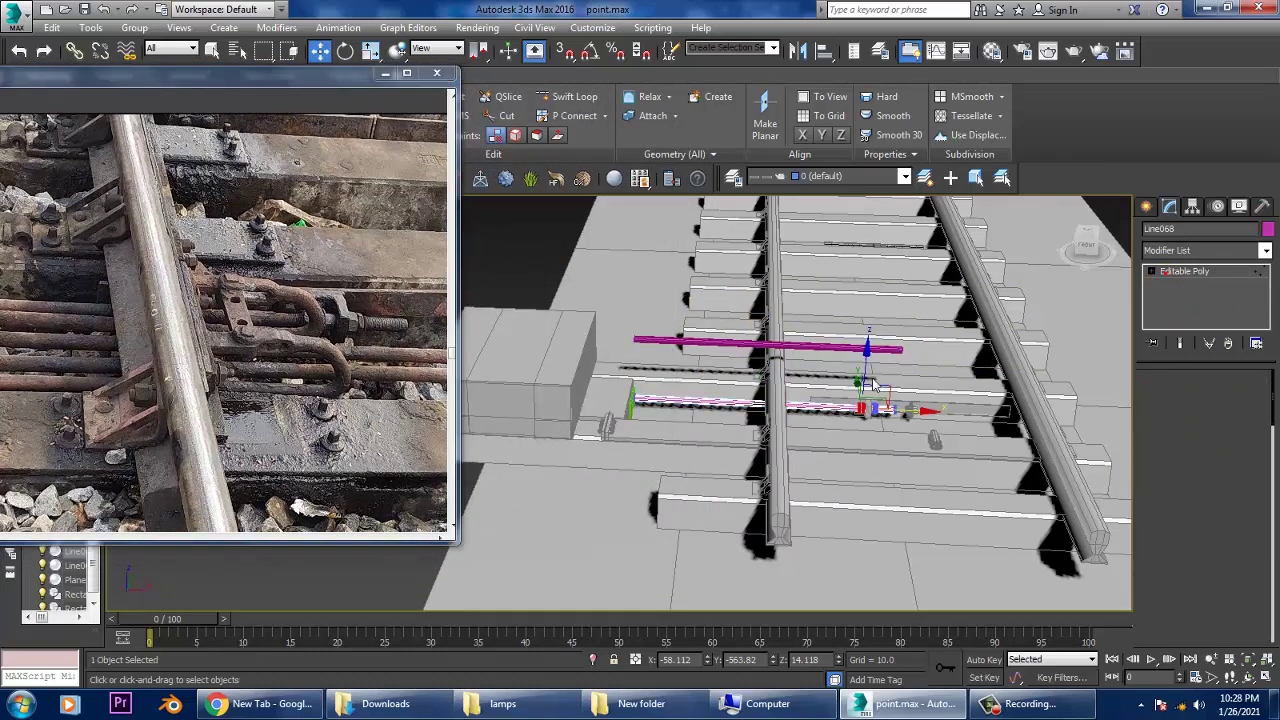
{"action": "middle_click_drag", "start_coordinate": [860, 390], "coordinate": [829, 363], "text": "alt"}
Step: Zoom in on the collared rod and Shift-drag out a copy of it
{"action": "left_click", "coordinate": [1217, 275]}
{"action": "scroll", "coordinate": [757, 386], "scroll_direction": "up", "scroll_amount": 2}
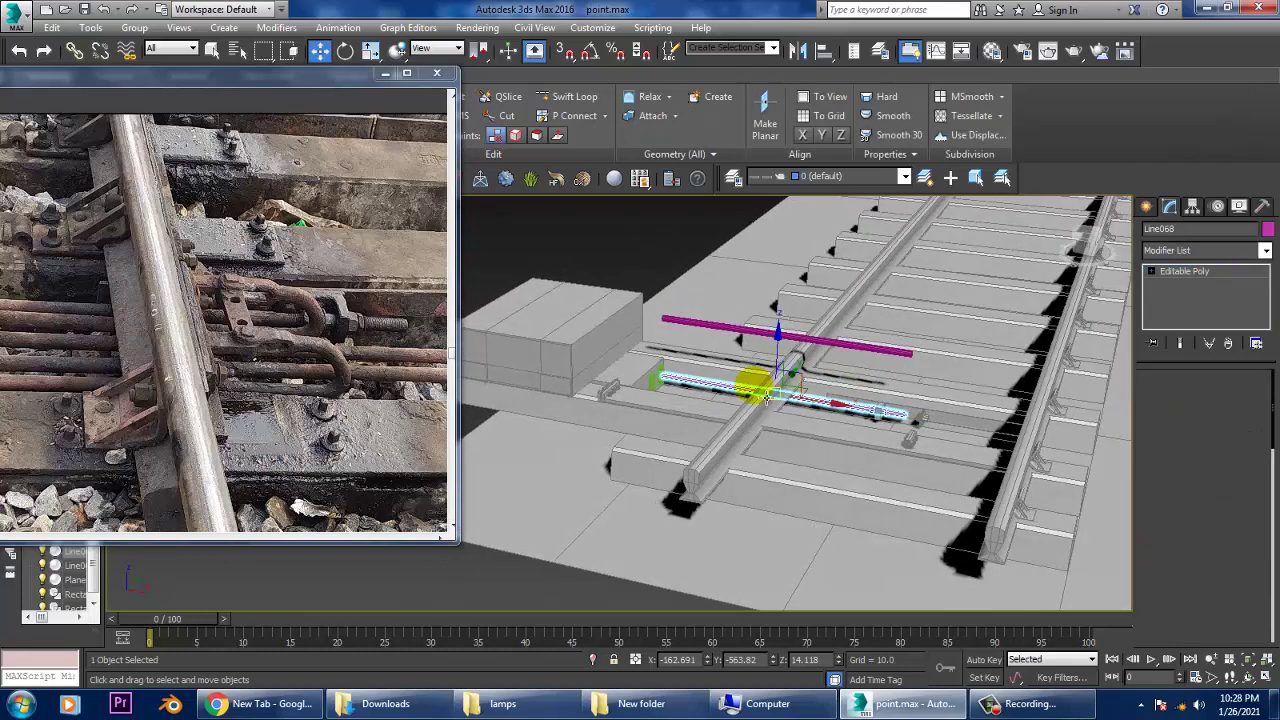
{"action": "scroll", "coordinate": [786, 386], "scroll_direction": "up", "scroll_amount": 3}
{"action": "scroll", "coordinate": [814, 391], "scroll_direction": "up", "scroll_amount": 3}
{"action": "scroll", "coordinate": [938, 392], "scroll_direction": "up", "scroll_amount": 3}
{"action": "left_click_drag", "start_coordinate": [939, 392], "coordinate": [914, 364], "text": "shift"}
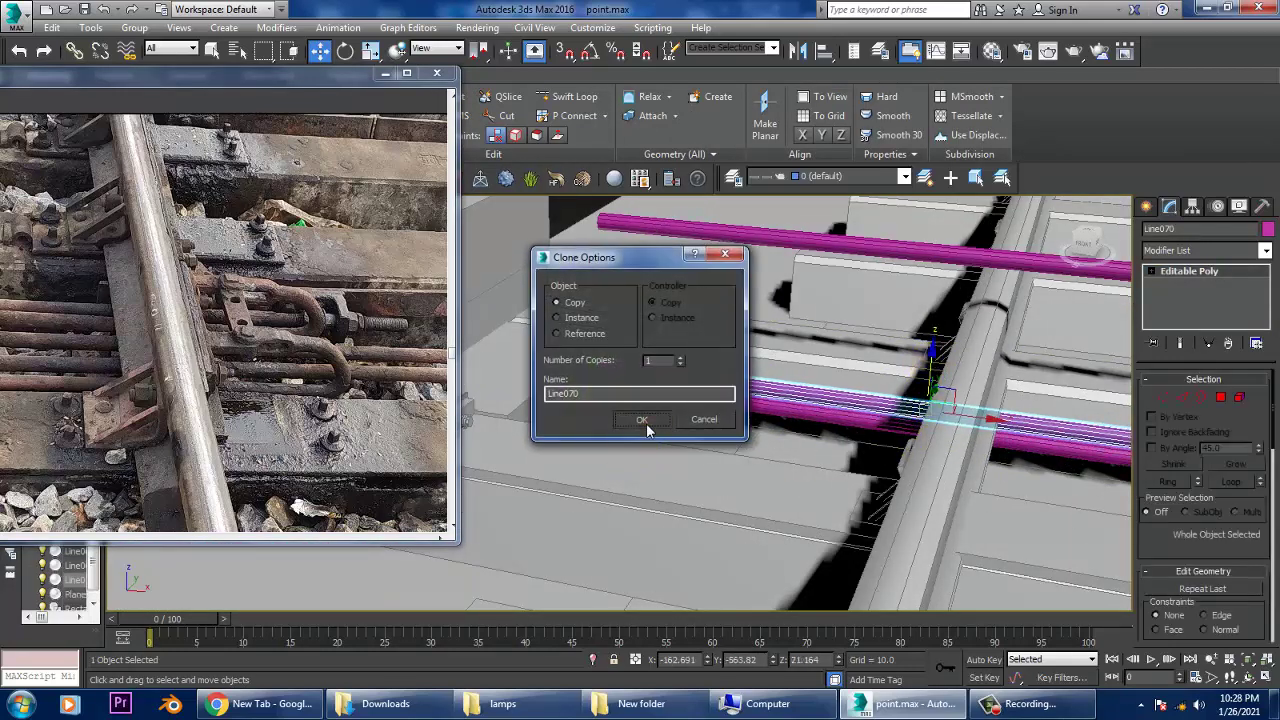
Step: Confirm the copy Line070, lower both rods, then raise Line070 above the original
{"action": "left_click", "coordinate": [642, 420]}
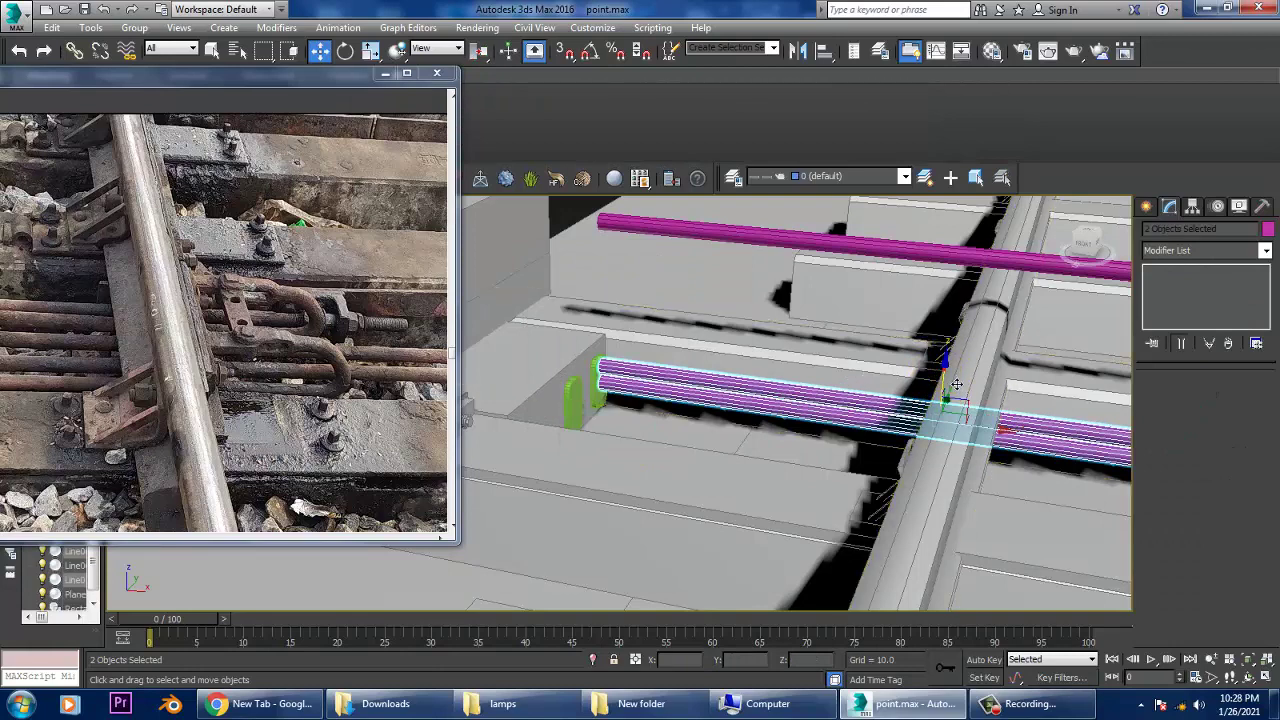
{"action": "left_click_drag", "start_coordinate": [956, 384], "coordinate": [959, 388]}
{"action": "middle_click_drag", "start_coordinate": [959, 388], "coordinate": [901, 434], "text": "alt"}
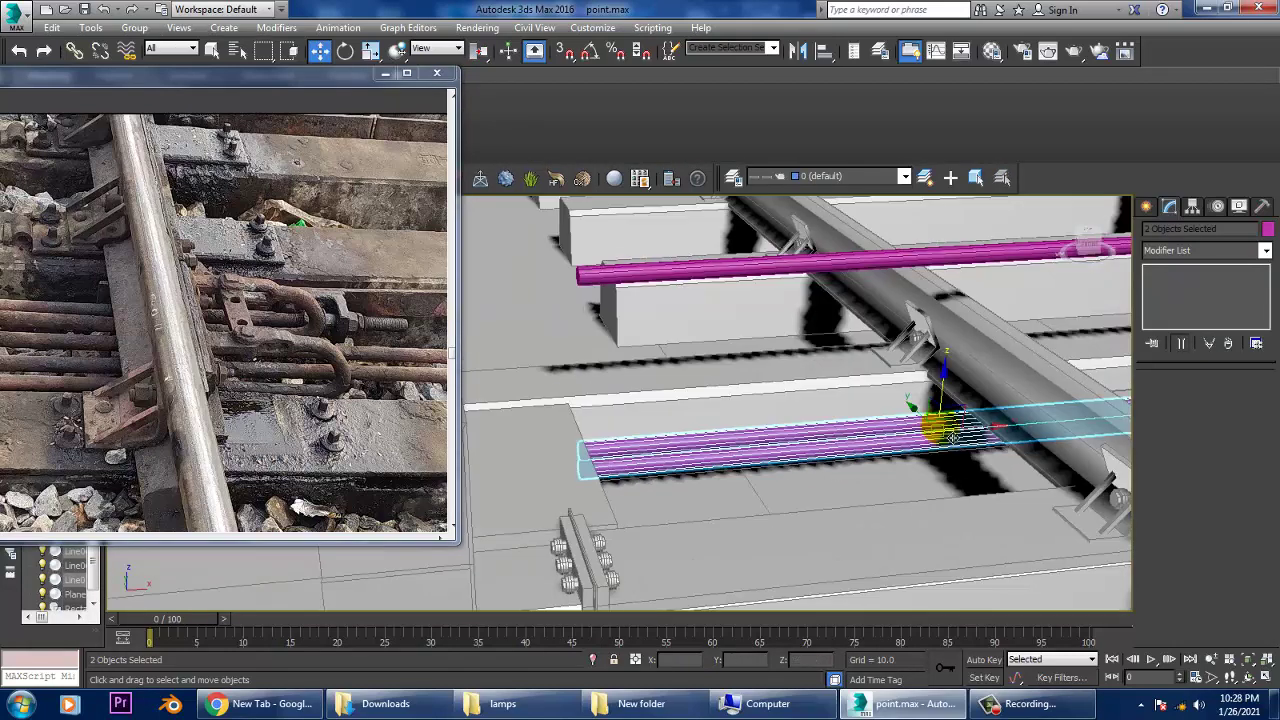
{"action": "left_click", "coordinate": [901, 434]}
{"action": "left_click_drag", "start_coordinate": [914, 386], "coordinate": [933, 396]}
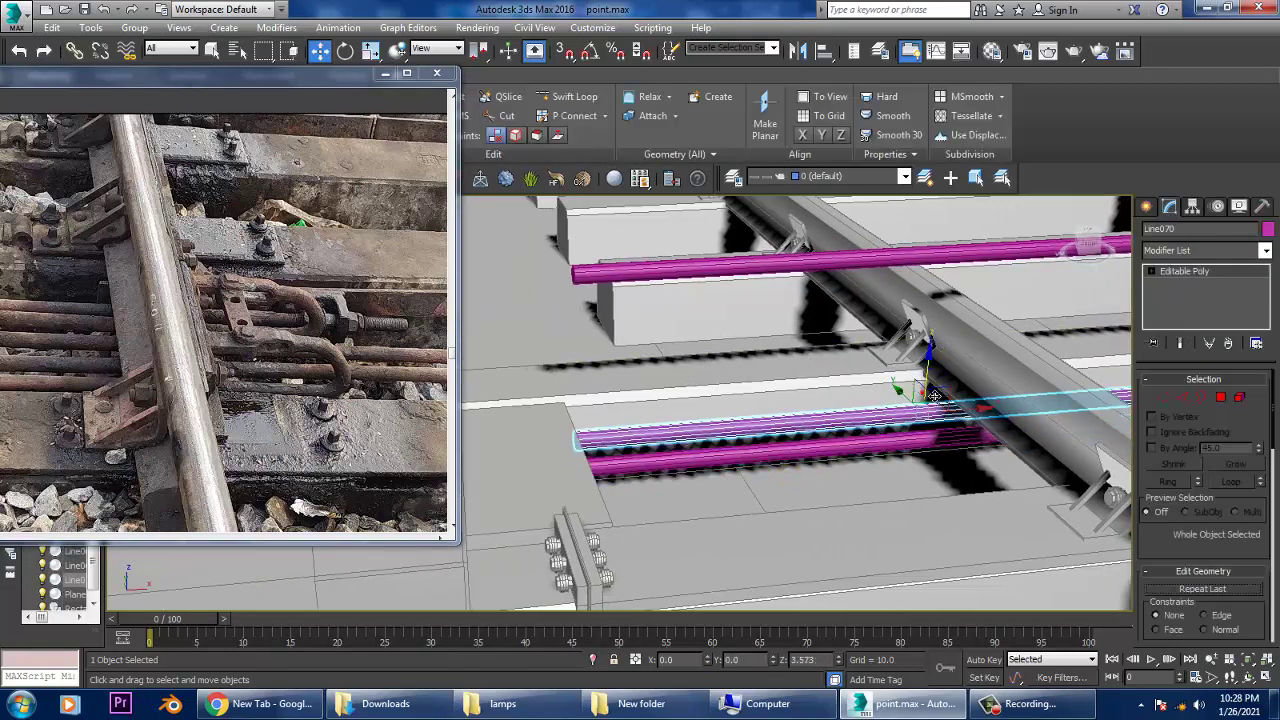
{"action": "mouse_move", "coordinate": [1004, 432]}
{"action": "middle_mouse_down", "text": "alt"}
{"action": "mouse_move", "coordinate": [930, 442]}
{"action": "mouse_move", "coordinate": [880, 400]}
{"action": "middle_mouse_up", "text": "alt"}
Step: Enter Line070's vertex level and reframe the view so the rail runs across
{"action": "key", "text": "1"}
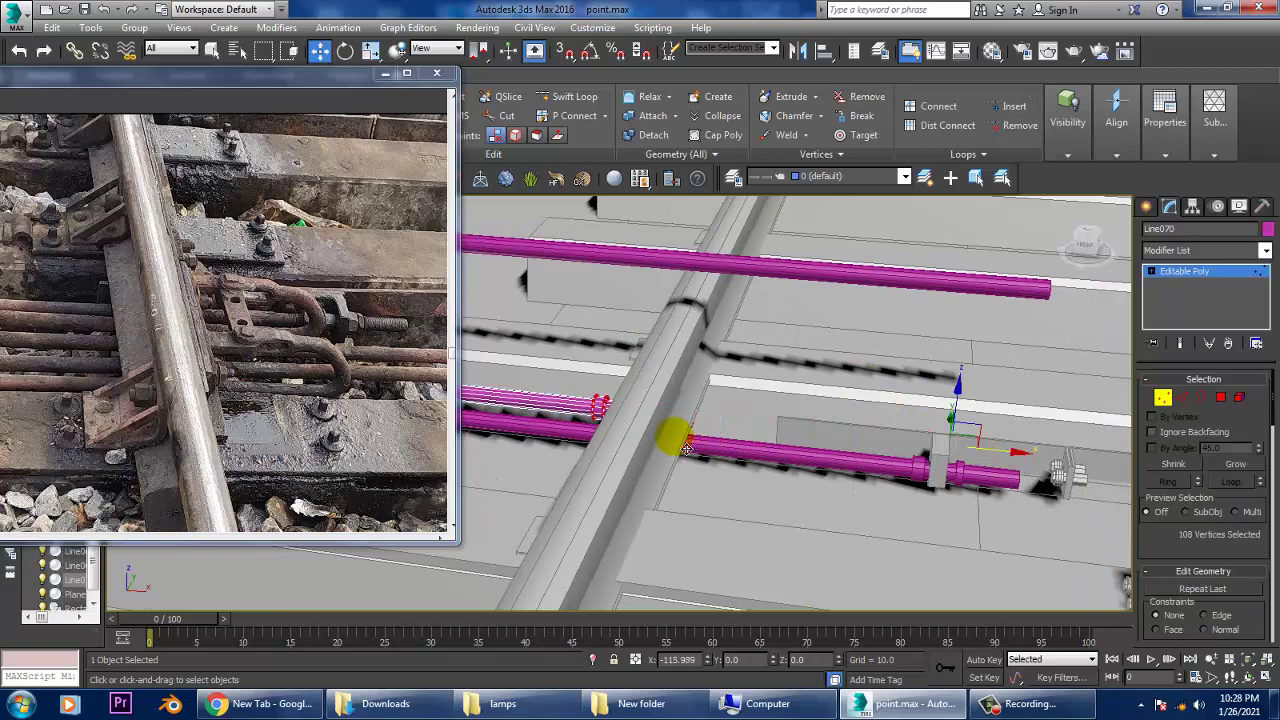
{"action": "mouse_move", "coordinate": [833, 392]}
{"action": "middle_mouse_down", "text": "alt"}
{"action": "mouse_move", "coordinate": [786, 400]}
{"action": "mouse_move", "coordinate": [829, 406]}
{"action": "middle_mouse_up", "text": "alt"}
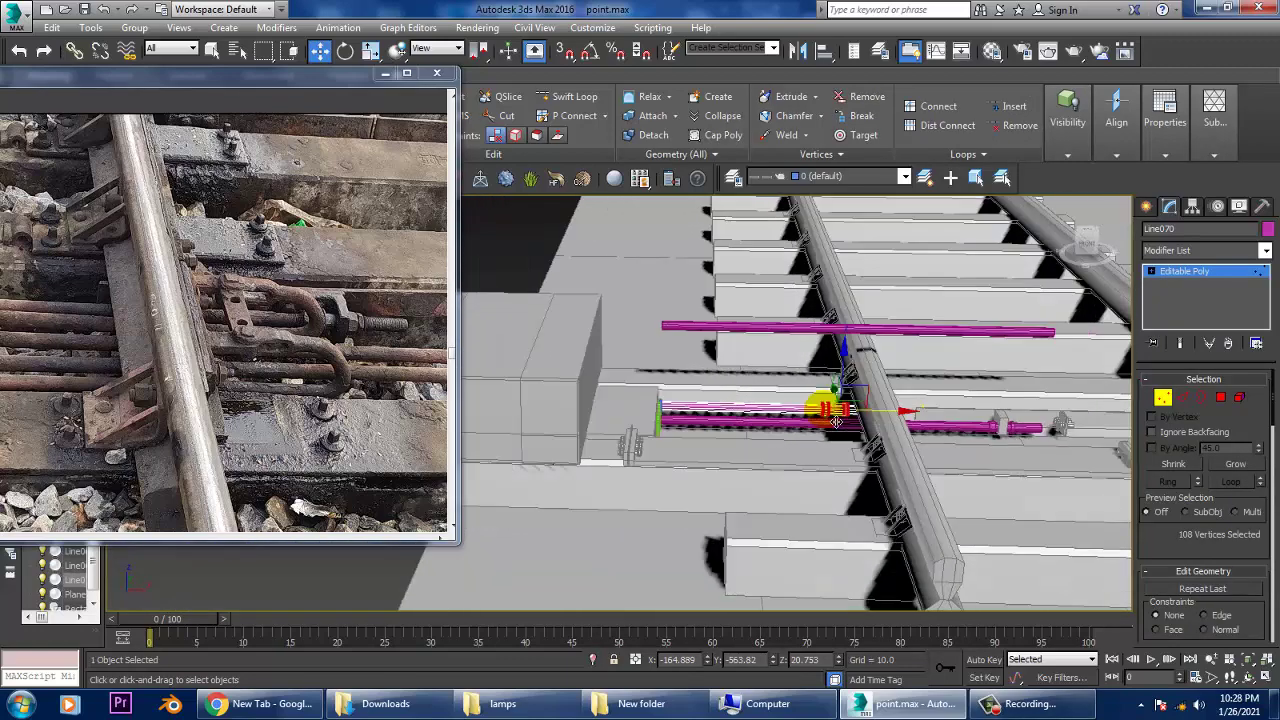
{"action": "left_click_drag", "start_coordinate": [269, 103], "coordinate": [283, 101]}
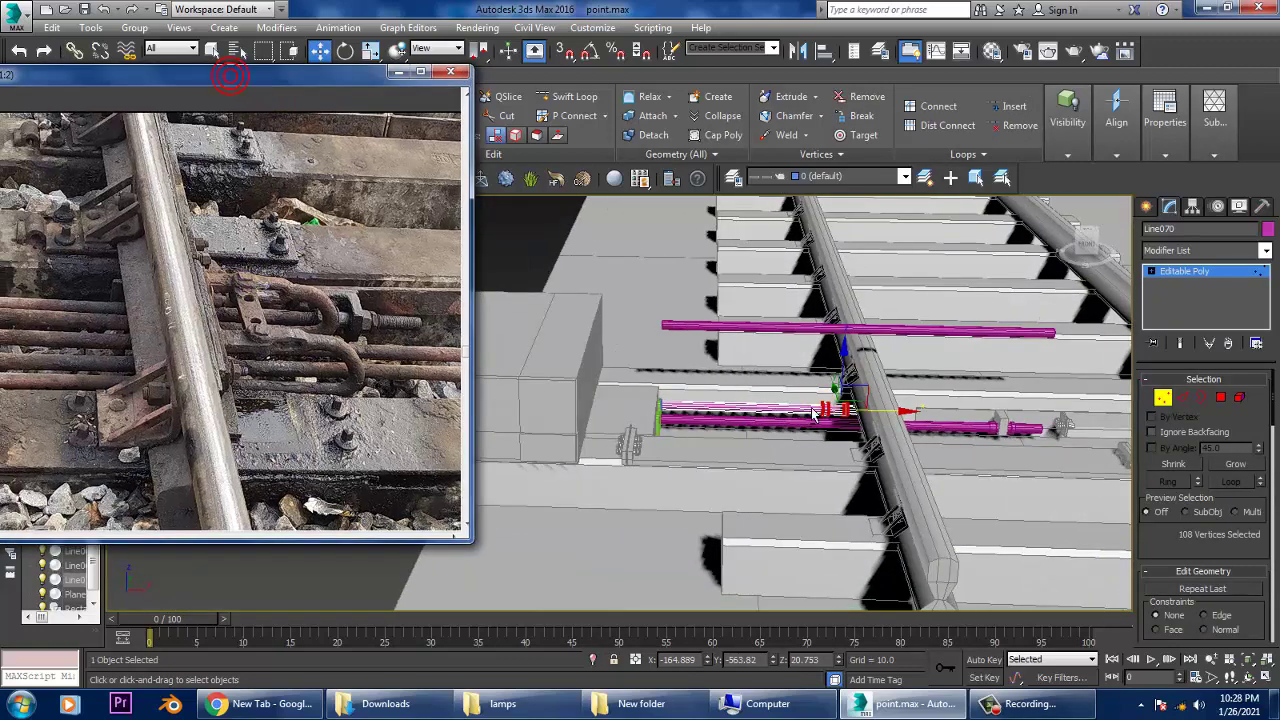
{"action": "mouse_move", "coordinate": [650, 380]}
{"action": "middle_mouse_down", "text": "alt"}
{"action": "mouse_move", "coordinate": [700, 391]}
{"action": "mouse_move", "coordinate": [765, 440]}
{"action": "mouse_move", "coordinate": [820, 400]}
{"action": "middle_mouse_up", "text": "alt"}
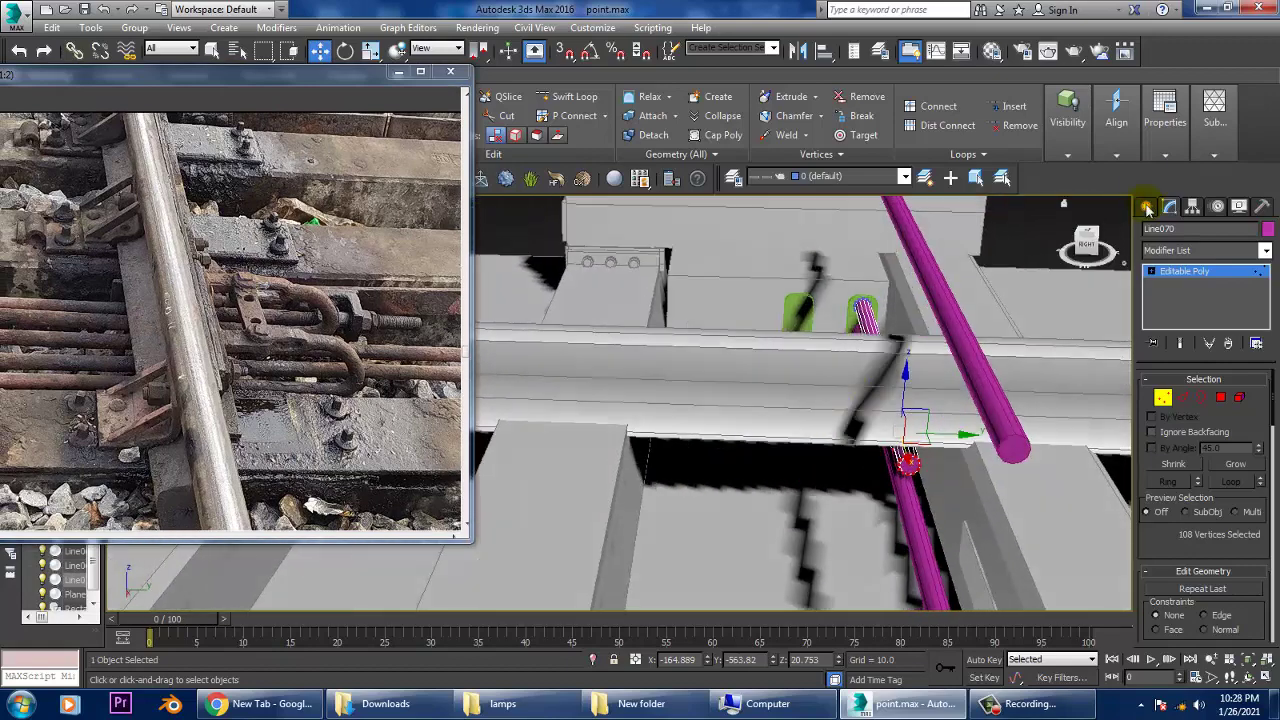
{"action": "left_click", "coordinate": [1146, 206]}
Step: Pick the Box standard primitive and maximize the Front viewport
{"action": "middle_click_drag", "start_coordinate": [729, 323], "coordinate": [737, 309], "text": "alt"}
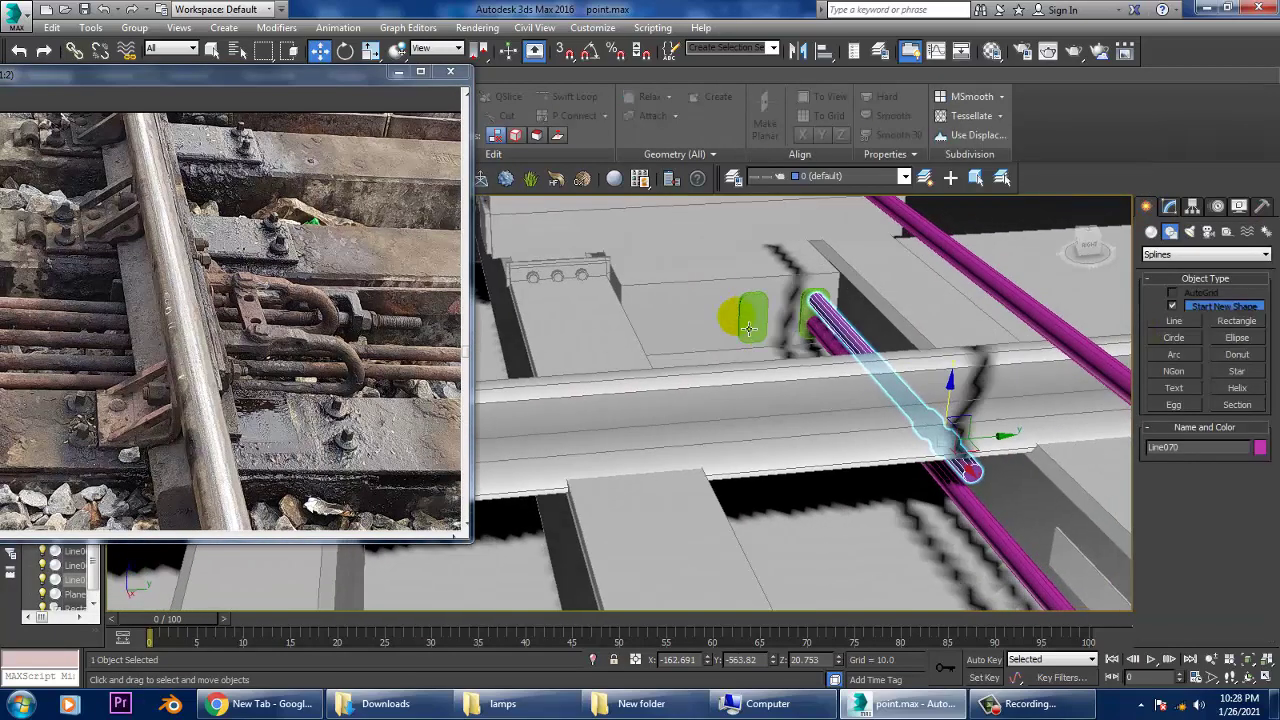
{"action": "left_click", "coordinate": [1151, 232]}
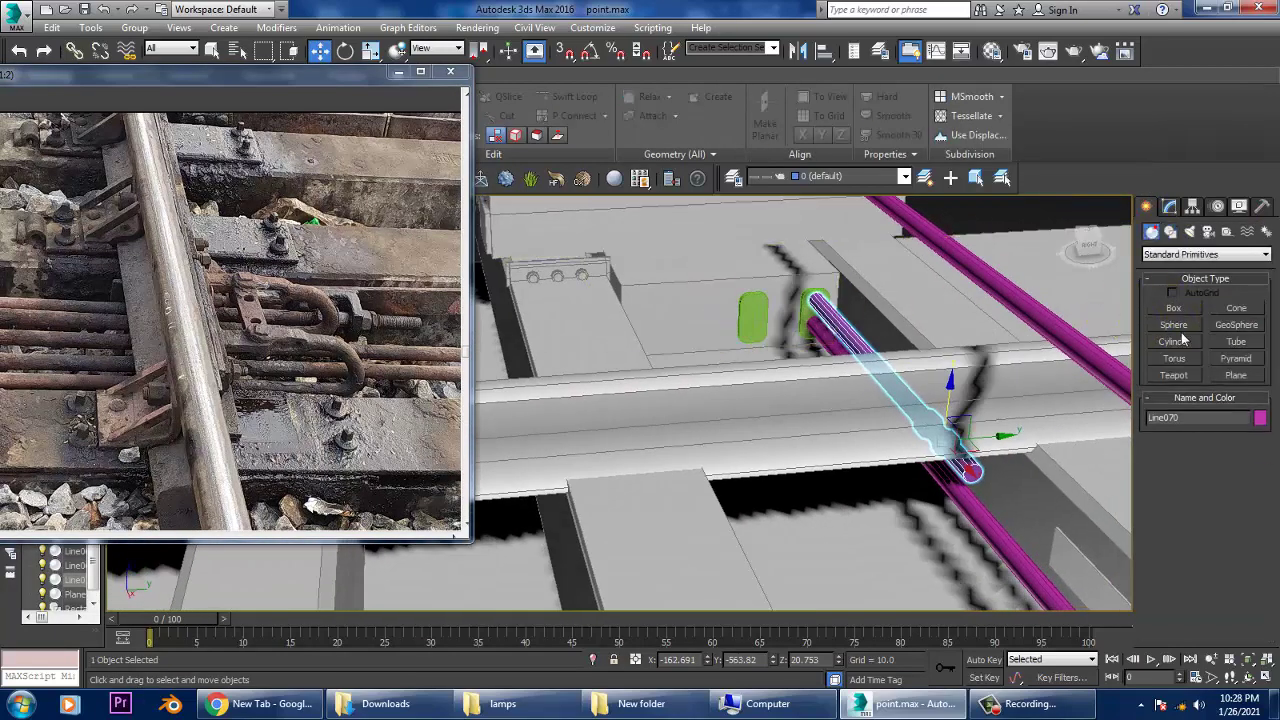
{"action": "left_click", "coordinate": [1174, 308]}
{"action": "key", "text": "alt+w"}
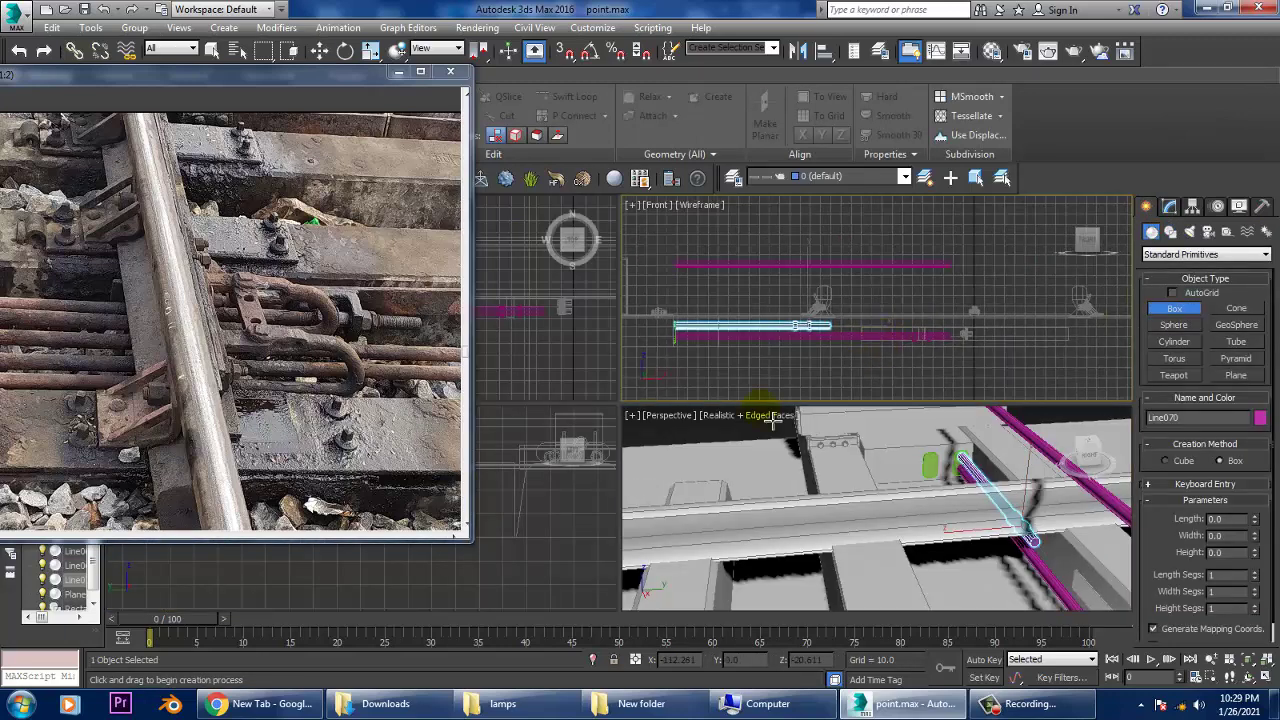
{"action": "left_click", "coordinate": [586, 366]}
{"action": "key", "text": "alt+w"}
Step: Draw the long thin box Box019 in Front view, then maximize Perspective again
{"action": "scroll", "coordinate": [700, 460], "scroll_direction": "down", "scroll_amount": 3}
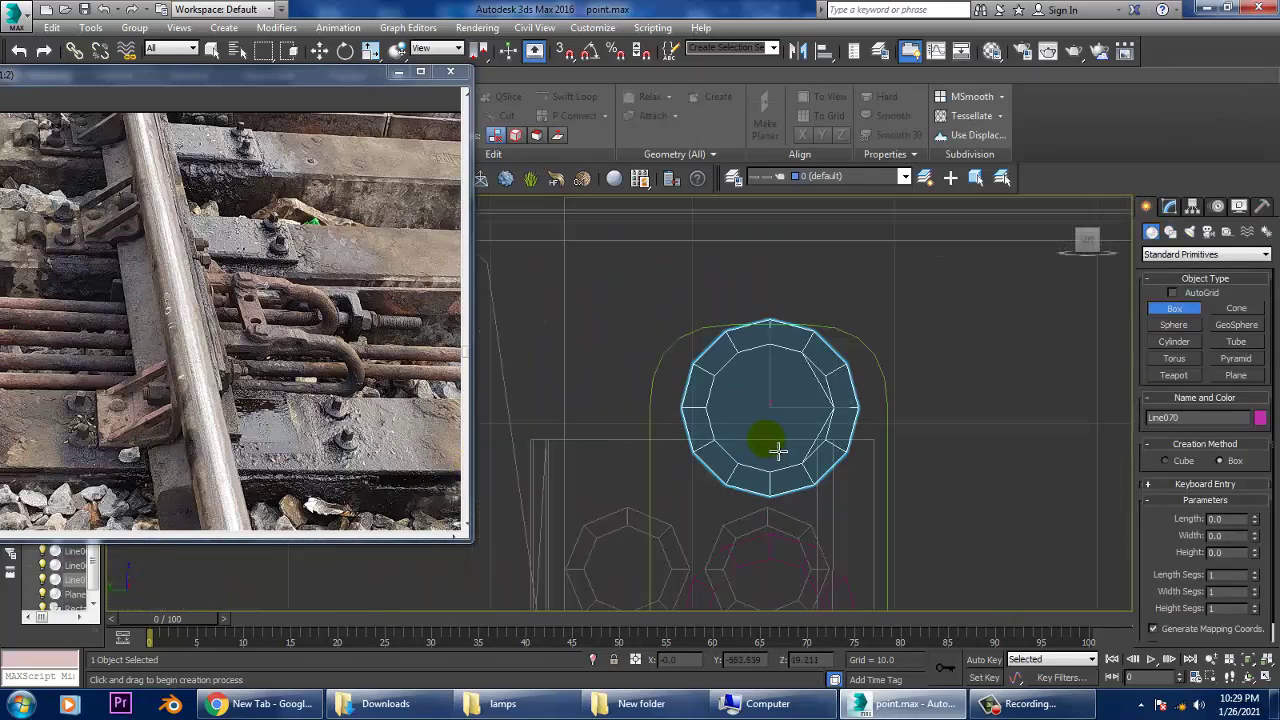
{"action": "scroll", "coordinate": [771, 450], "scroll_direction": "down", "scroll_amount": 3}
{"action": "scroll", "coordinate": [775, 445], "scroll_direction": "down", "scroll_amount": 2}
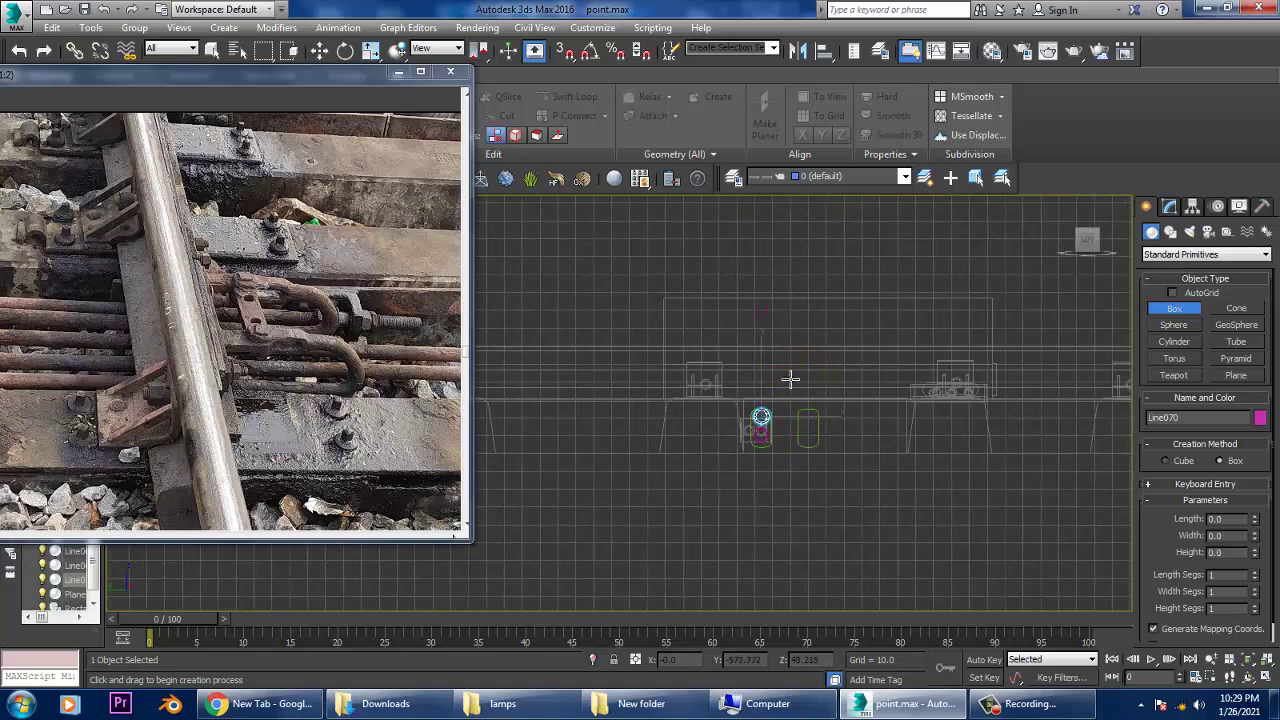
{"action": "left_click_drag", "start_coordinate": [778, 369], "coordinate": [955, 396]}
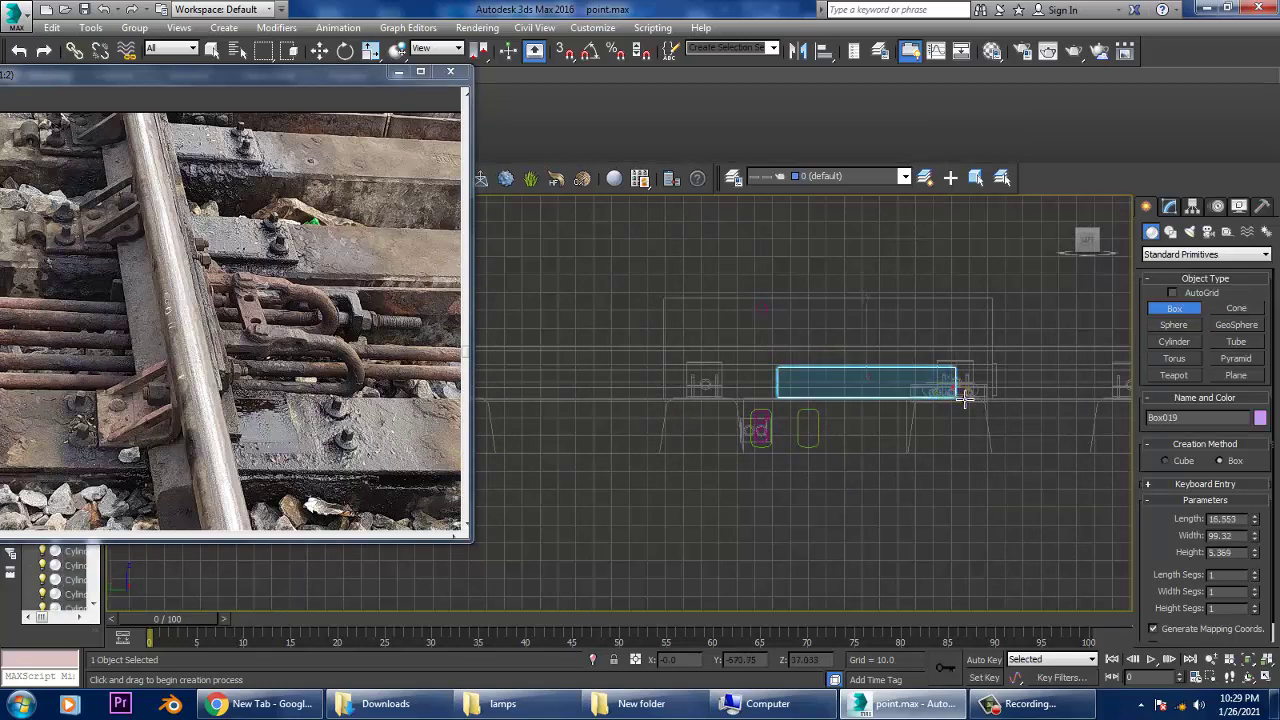
{"action": "key", "text": "w"}
{"action": "key", "text": "alt+w"}
{"action": "key", "text": "alt+w"}
{"action": "middle_click_drag", "start_coordinate": [908, 491], "coordinate": [855, 540], "text": "alt"}
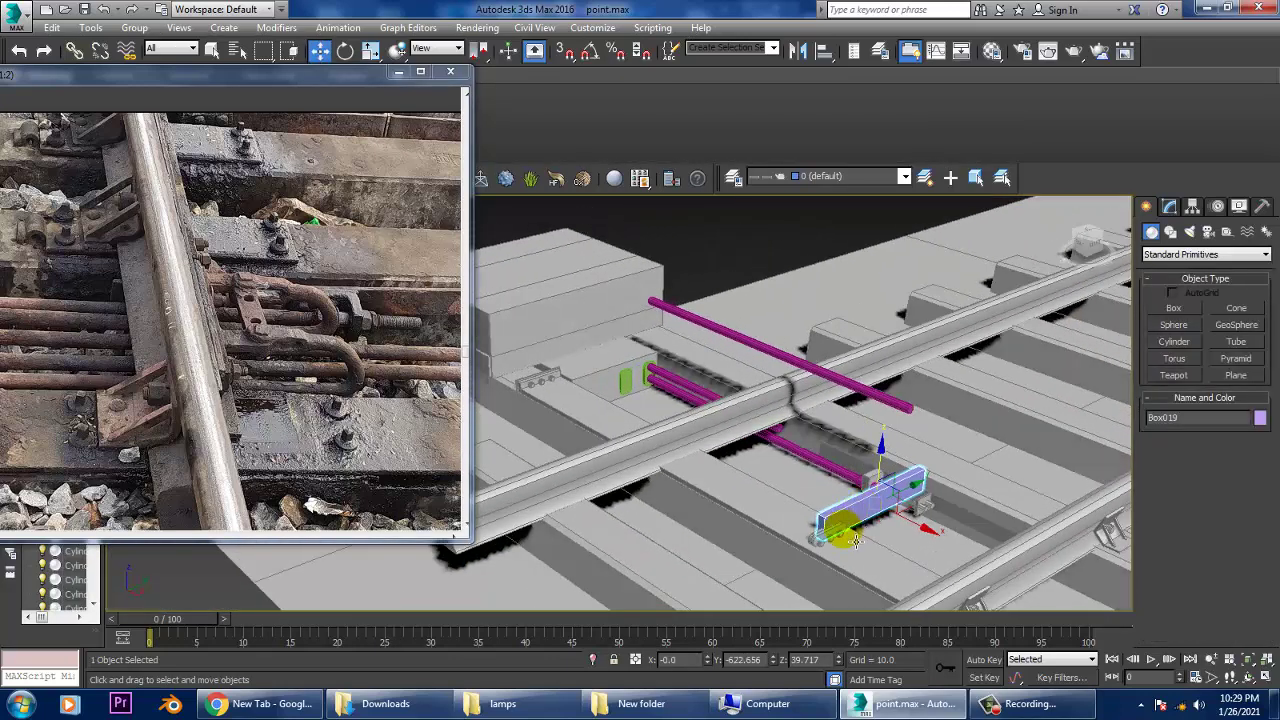
Step: Move Box019 along the rail toward the pink rods
{"action": "left_click_drag", "start_coordinate": [855, 540], "coordinate": [783, 458]}
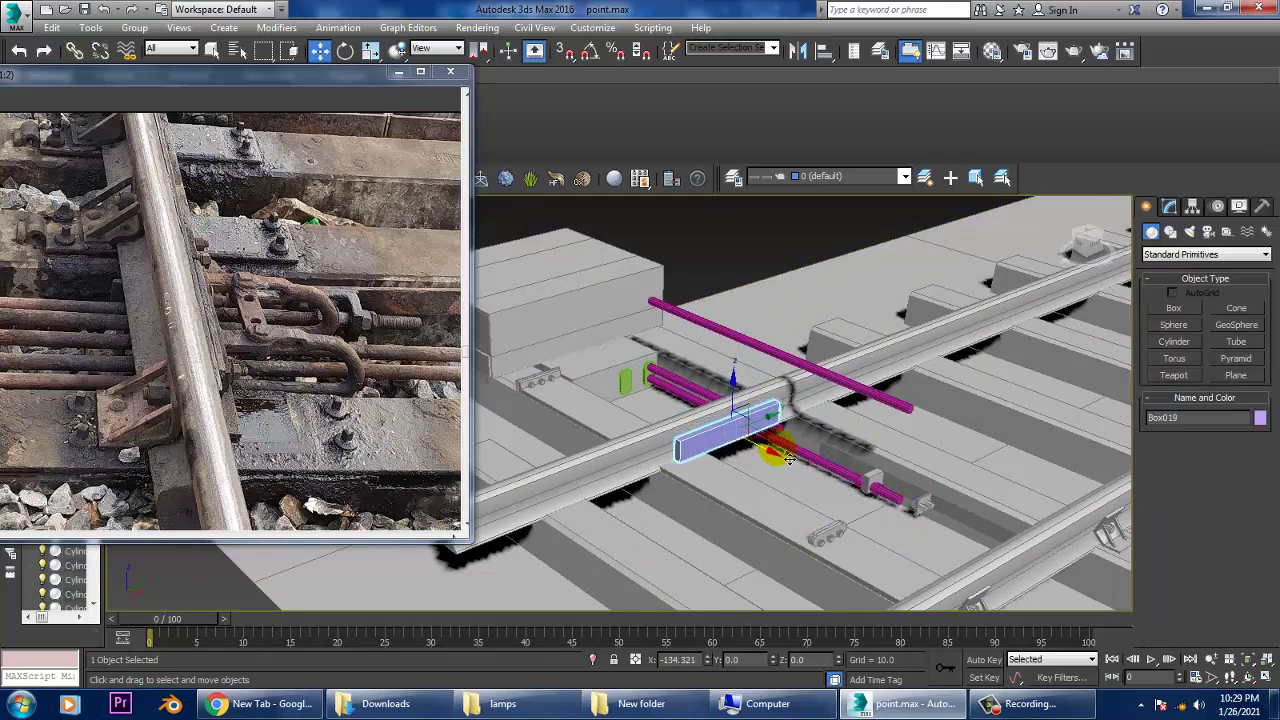
{"action": "scroll", "coordinate": [788, 457], "scroll_direction": "up", "scroll_amount": 5}
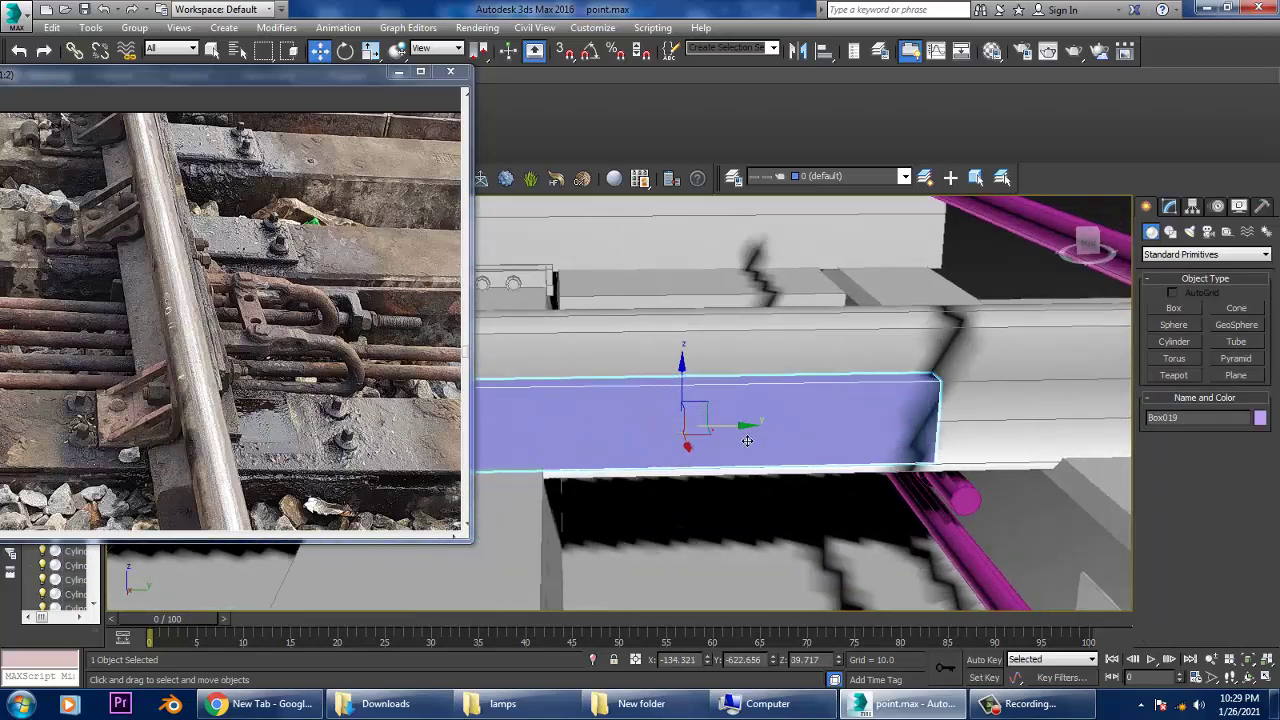
{"action": "mouse_move", "coordinate": [747, 441]}
{"action": "middle_mouse_down", "text": "alt"}
{"action": "mouse_move", "coordinate": [820, 413]}
{"action": "mouse_move", "coordinate": [903, 440]}
{"action": "mouse_move", "coordinate": [840, 455]}
{"action": "mouse_move", "coordinate": [773, 541]}
{"action": "middle_mouse_up", "text": "alt"}
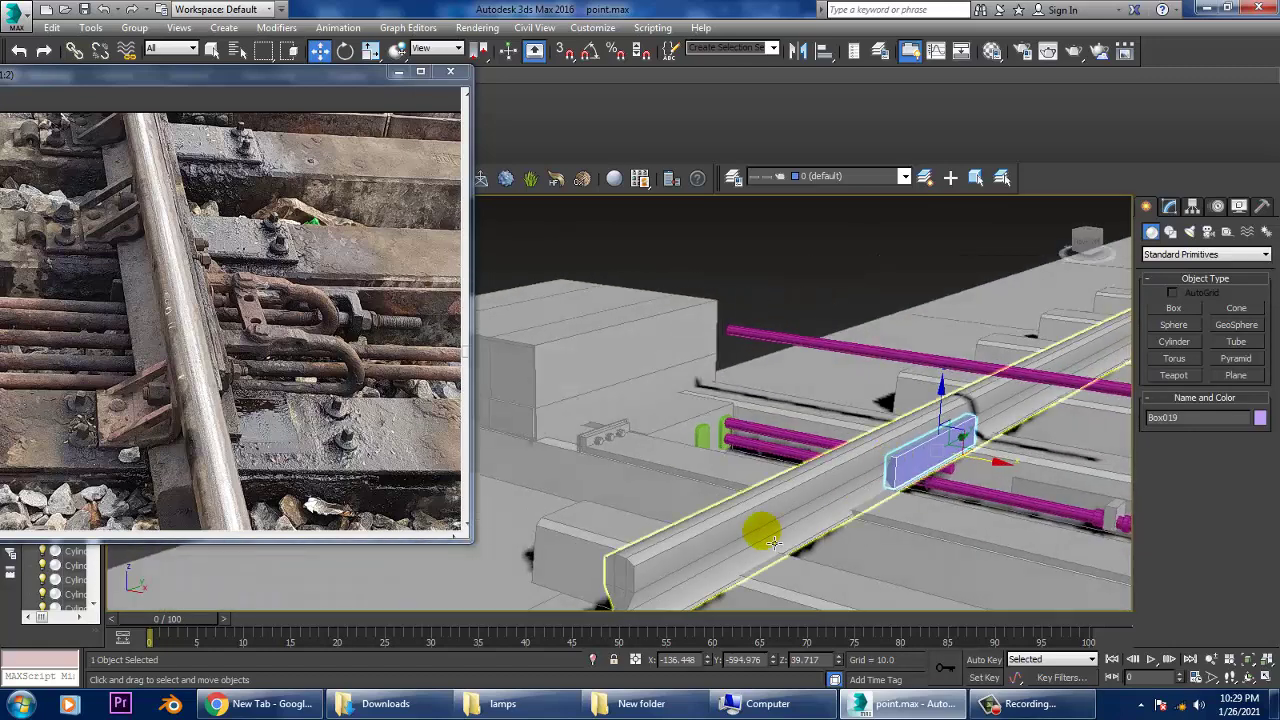
{"action": "middle_click_drag", "start_coordinate": [851, 483], "coordinate": [251, 414], "text": "alt"}
{"action": "scroll", "coordinate": [251, 414], "scroll_direction": "down", "scroll_amount": 1}
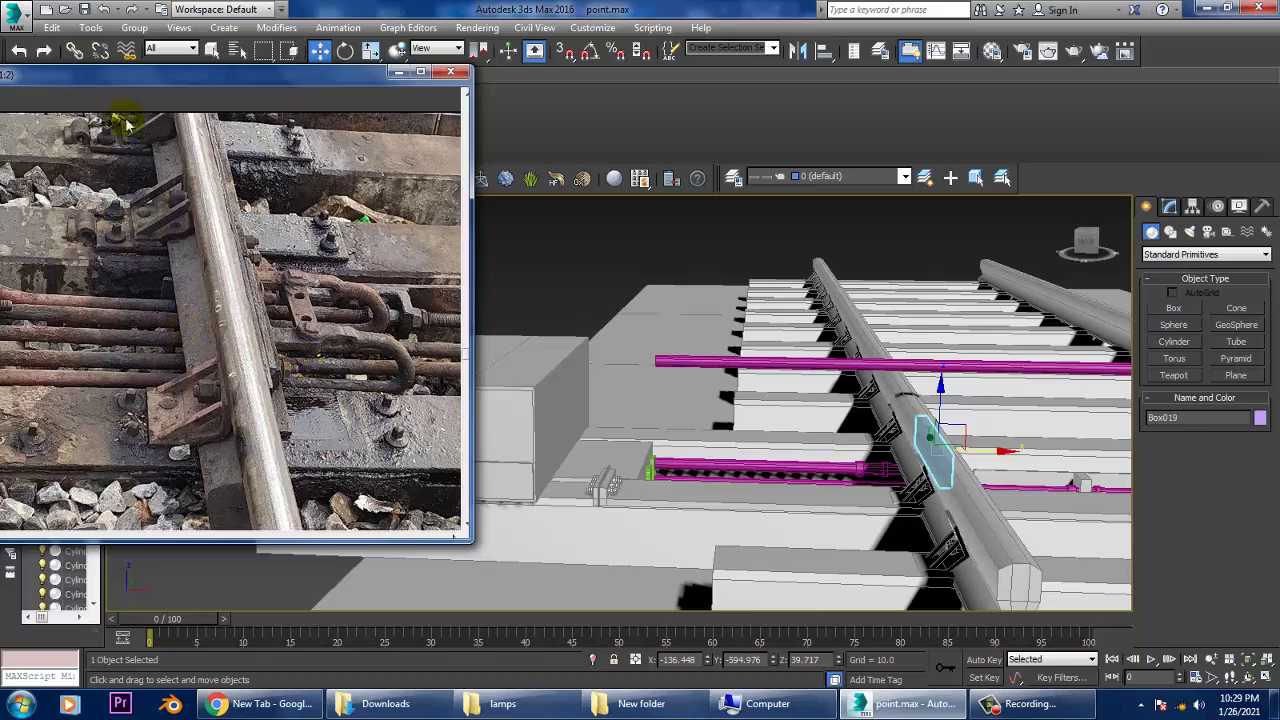
Step: Pan through the reference photo's rail fittings, then maximize the Top viewport
{"action": "left_click_drag", "start_coordinate": [152, 82], "coordinate": [336, 87]}
{"action": "scroll", "coordinate": [308, 430], "scroll_direction": "down", "scroll_amount": 1}
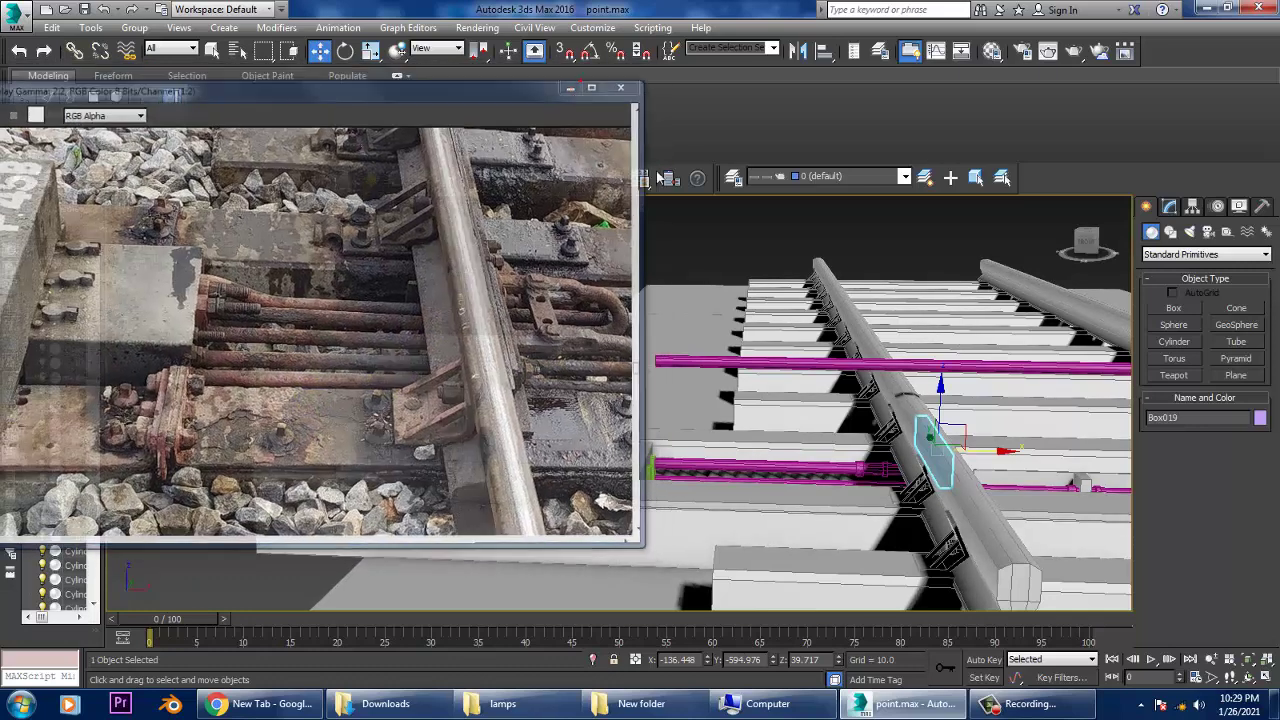
{"action": "left_click", "coordinate": [634, 77]}
{"action": "mouse_move", "coordinate": [757, 314]}
{"action": "middle_mouse_down", "text": "alt"}
{"action": "mouse_move", "coordinate": [845, 388]}
{"action": "mouse_move", "coordinate": [851, 357]}
{"action": "mouse_move", "coordinate": [190, 548]}
{"action": "middle_mouse_up", "text": "alt"}
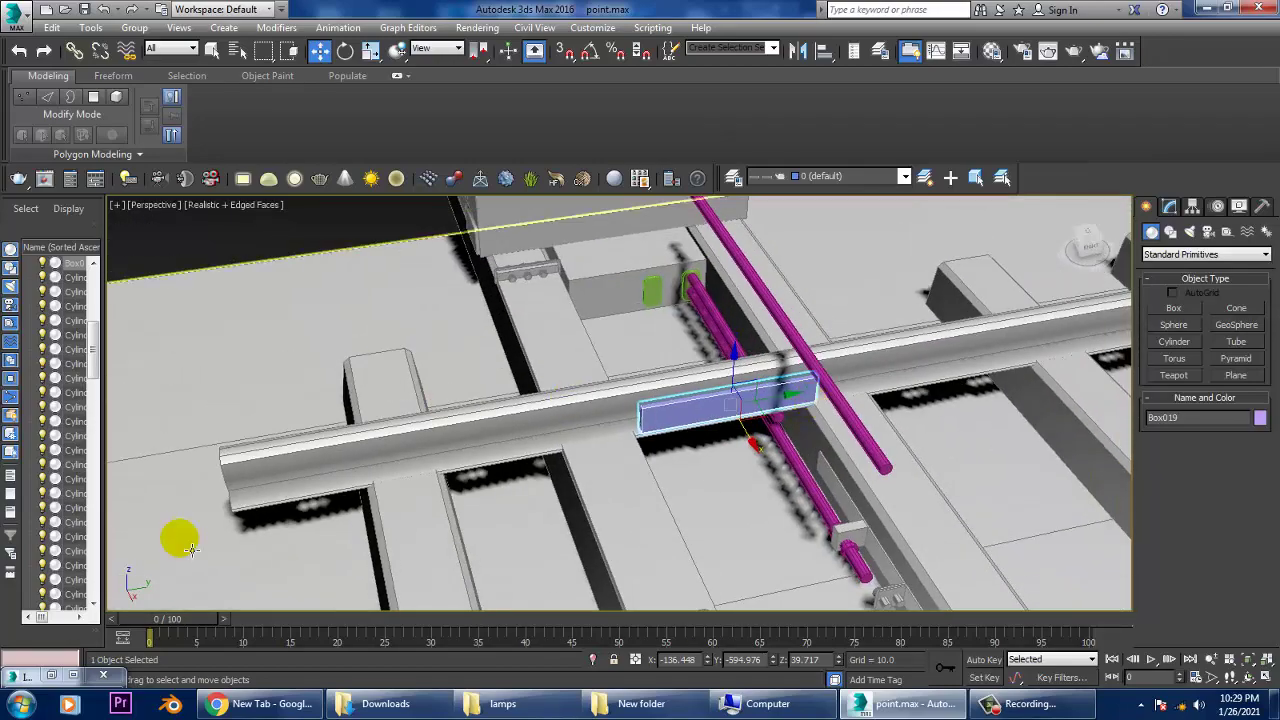
{"action": "left_click", "coordinate": [62, 676]}
{"action": "middle_click_drag", "start_coordinate": [499, 407], "coordinate": [333, 388]}
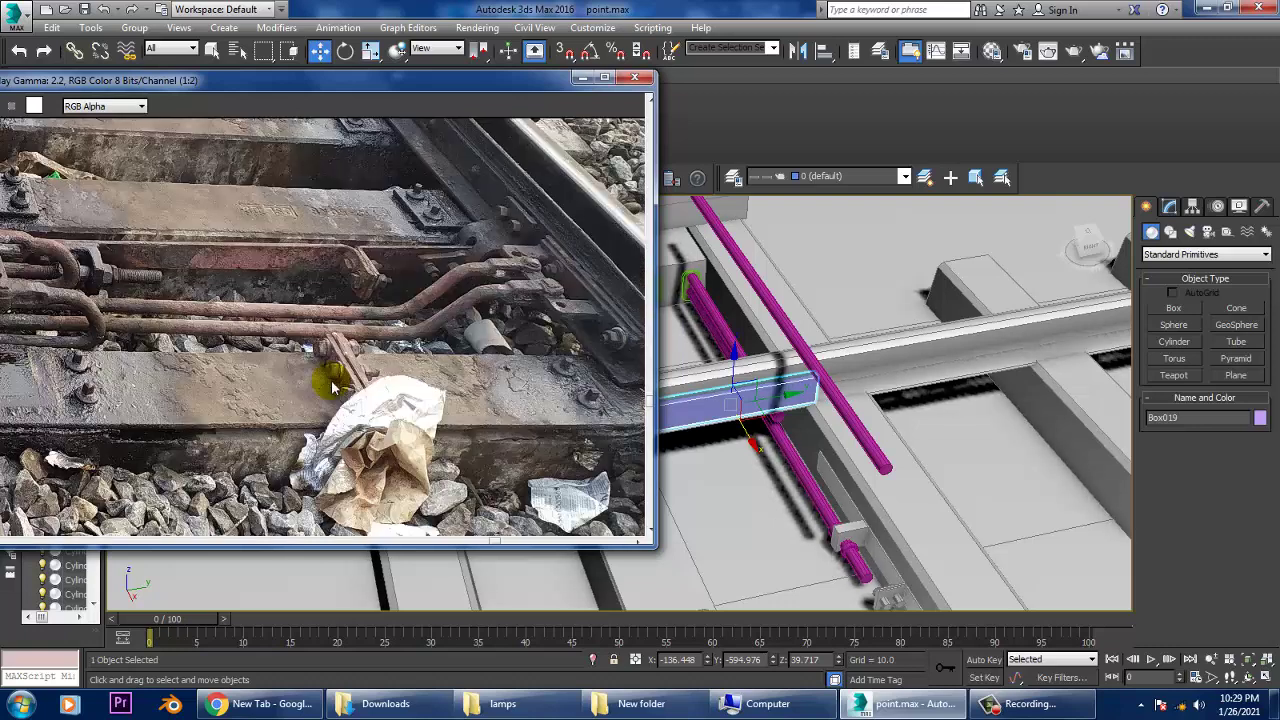
{"action": "middle_click_drag", "start_coordinate": [637, 370], "coordinate": [483, 373]}
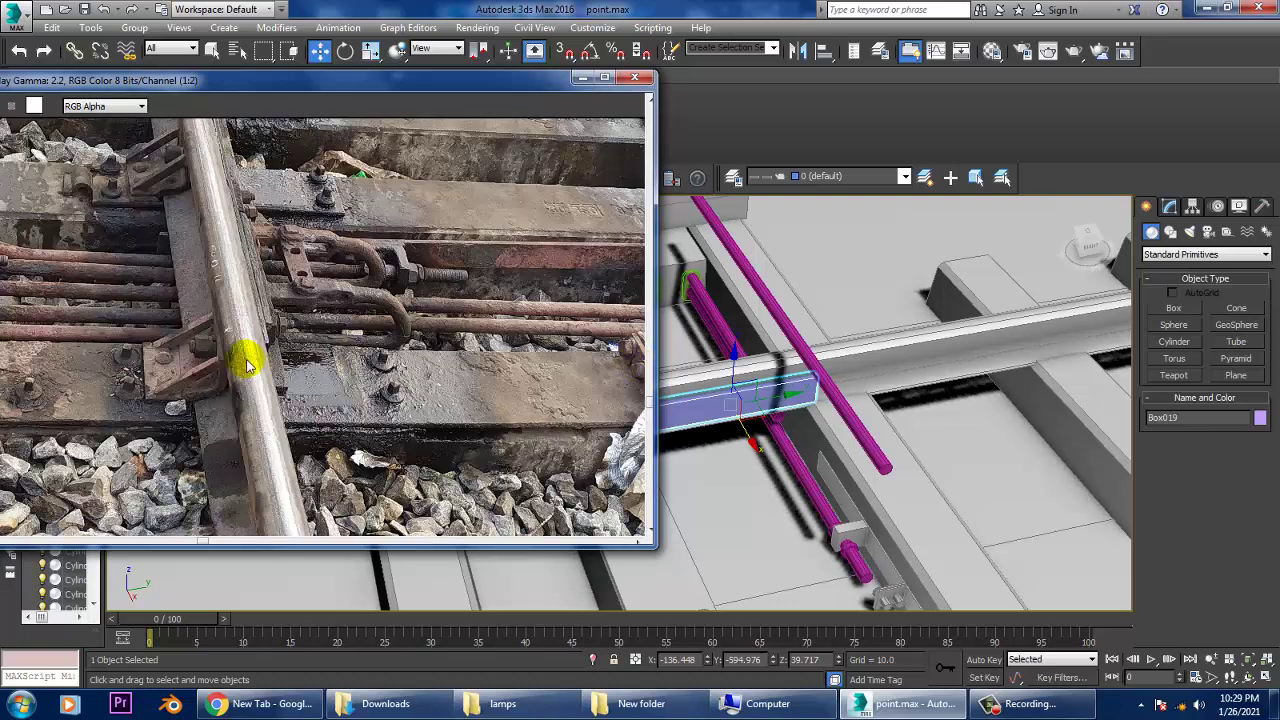
{"action": "left_click", "coordinate": [584, 78]}
{"action": "key", "text": "alt+w"}
Step: Start and cancel a Line shape, returning to the four-view layout
{"action": "middle_click", "coordinate": [423, 300]}
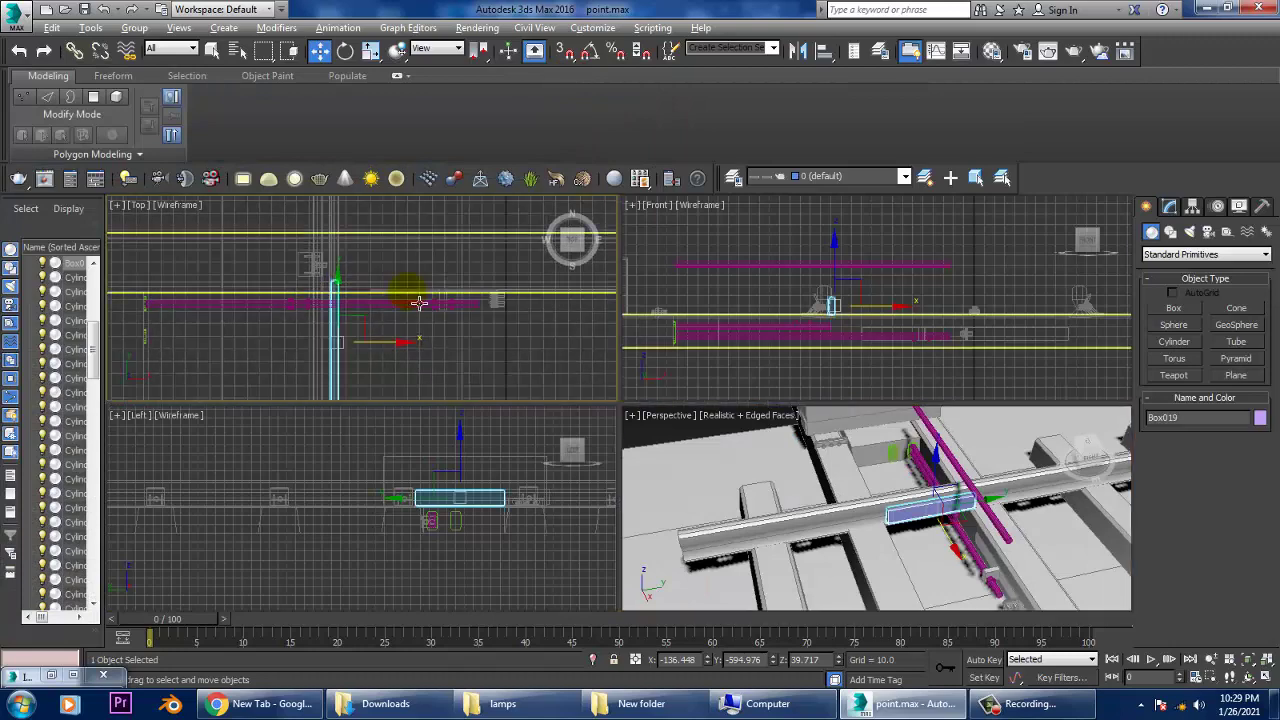
{"action": "key", "text": "alt+w"}
{"action": "scroll", "coordinate": [600, 286], "scroll_direction": "down", "scroll_amount": 5}
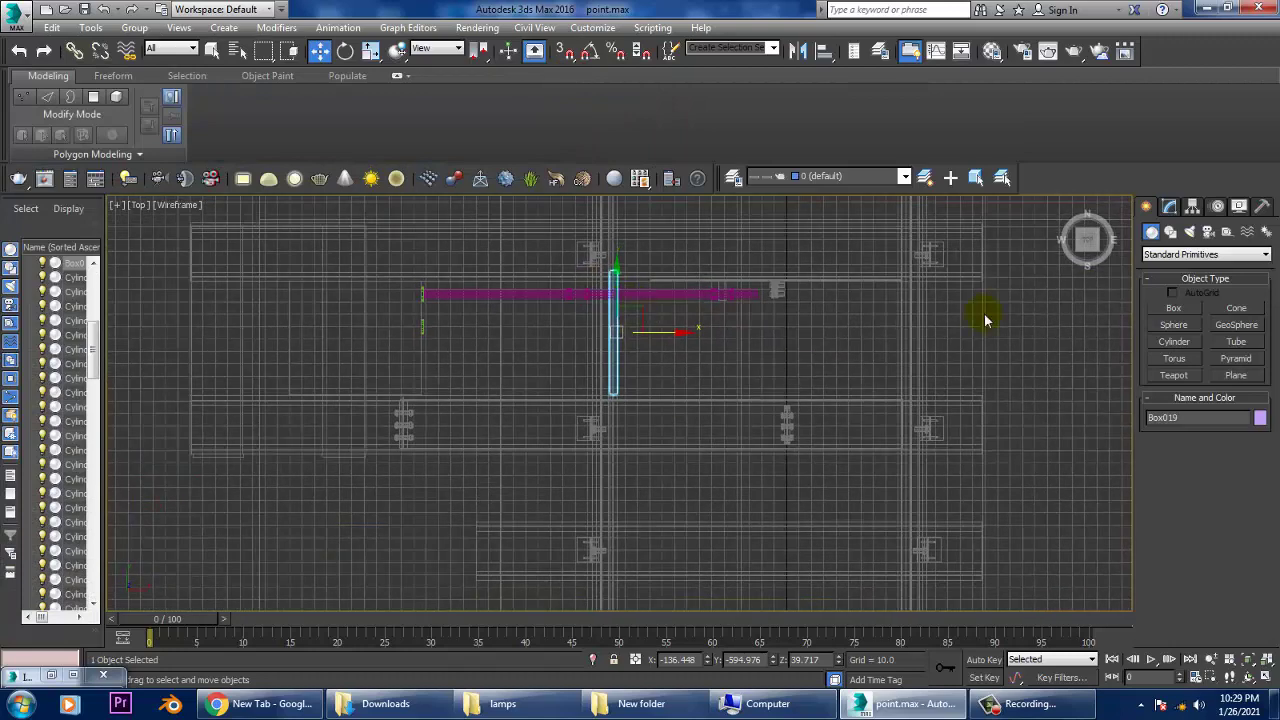
{"action": "left_click", "coordinate": [1170, 232]}
{"action": "left_click", "coordinate": [1174, 320]}
{"action": "right_click", "coordinate": [760, 335]}
{"action": "key", "text": "alt+w"}
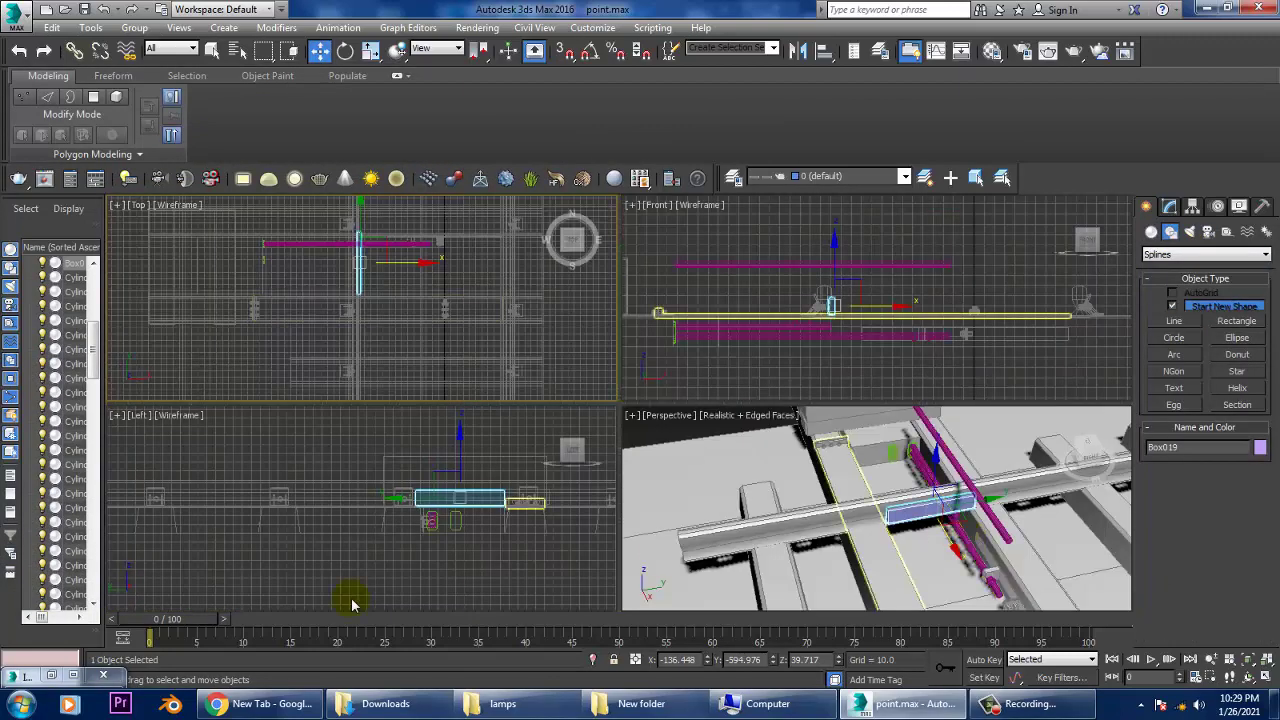
Step: Bring back the reference photo and maximize Perspective looking along the rail
{"action": "key", "text": "ctrl+i"}
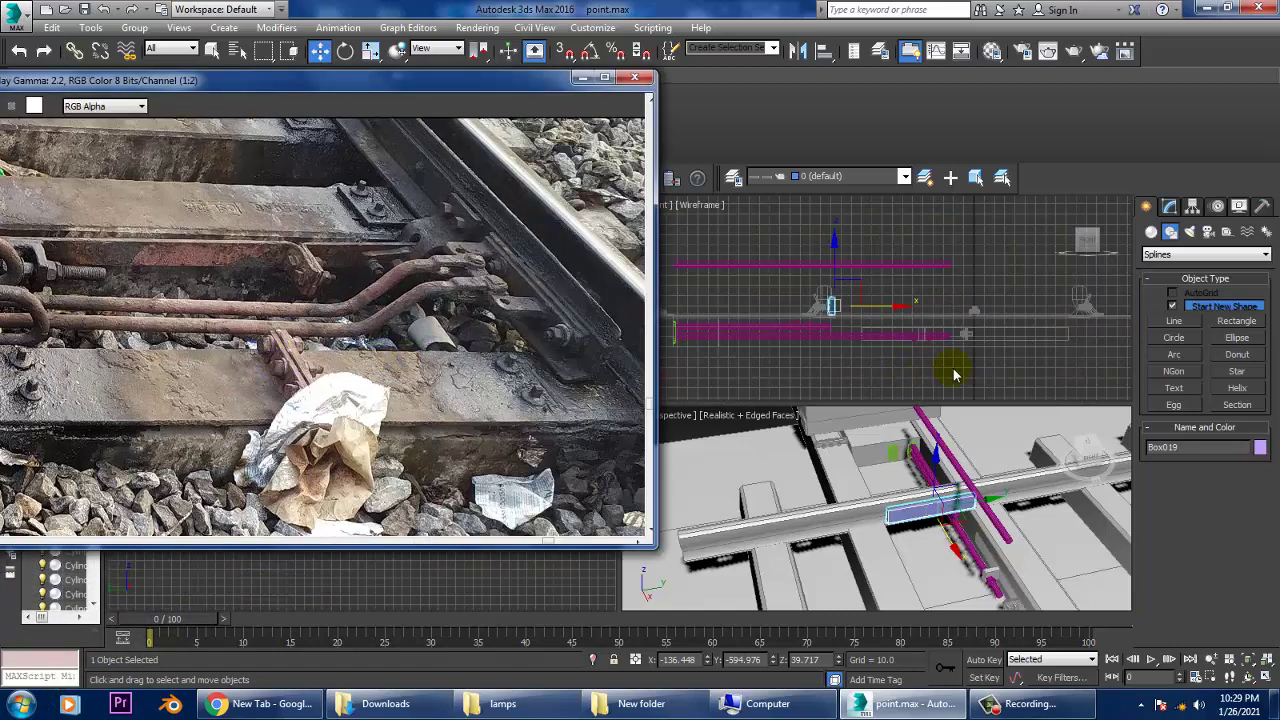
{"action": "middle_click_drag", "start_coordinate": [960, 480], "coordinate": [1006, 500], "text": "alt"}
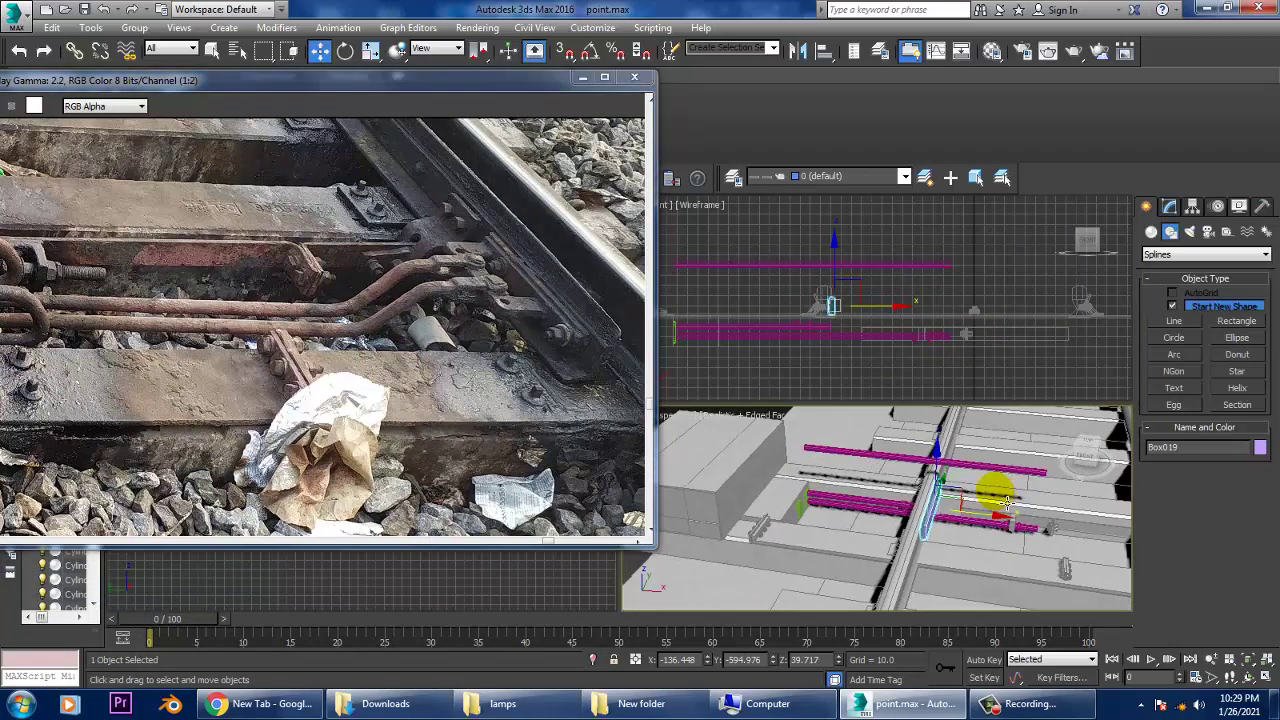
{"action": "key", "text": "alt+w"}
{"action": "mouse_move", "coordinate": [914, 463]}
{"action": "middle_mouse_down", "text": "alt"}
{"action": "mouse_move", "coordinate": [808, 449]}
{"action": "mouse_move", "coordinate": [766, 406]}
{"action": "mouse_move", "coordinate": [815, 437]}
{"action": "middle_mouse_up", "text": "alt"}
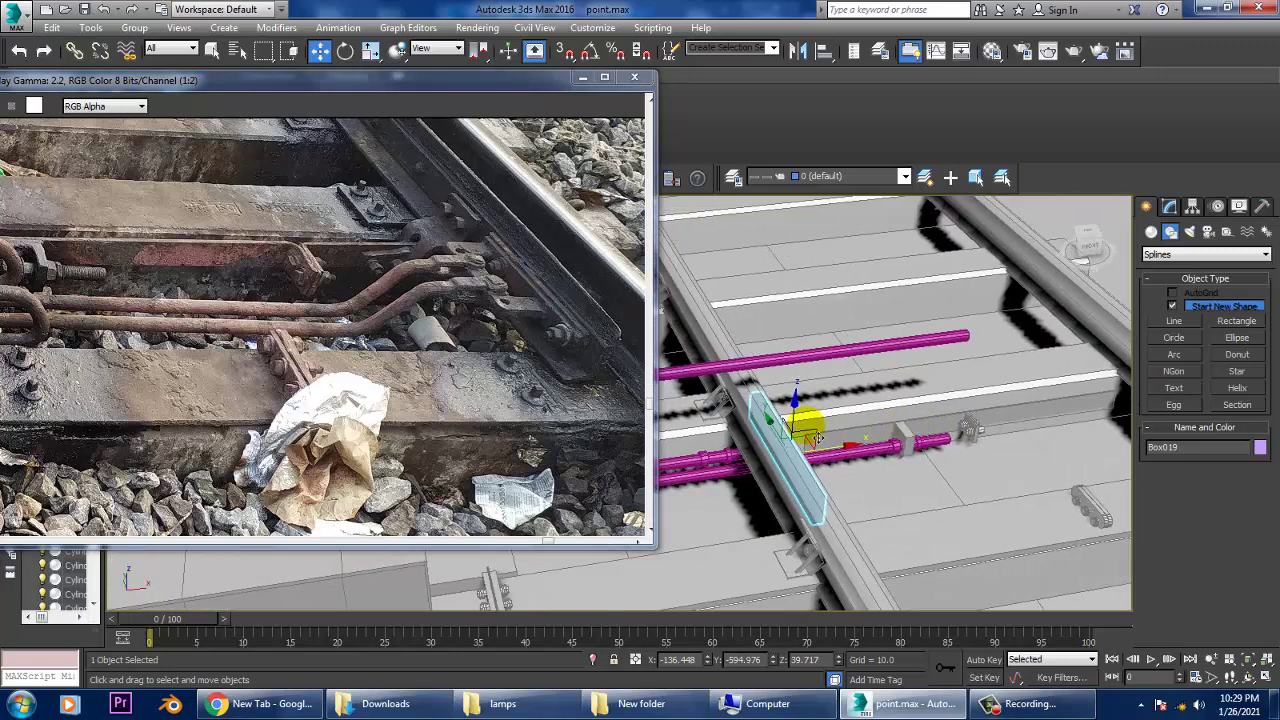
Step: Clone the small box along the rail as Box020 and nudge it against the rail side
{"action": "left_click_drag", "start_coordinate": [847, 458], "coordinate": [1217, 437]}
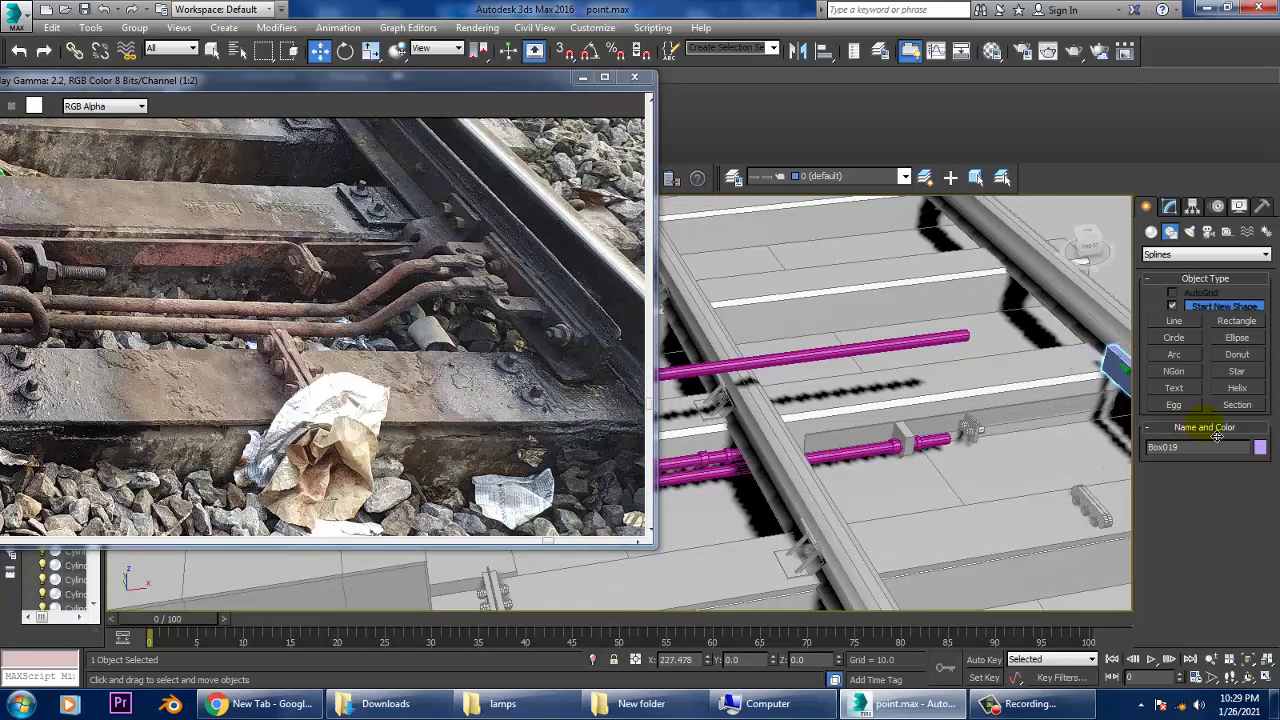
{"action": "left_click", "coordinate": [640, 418]}
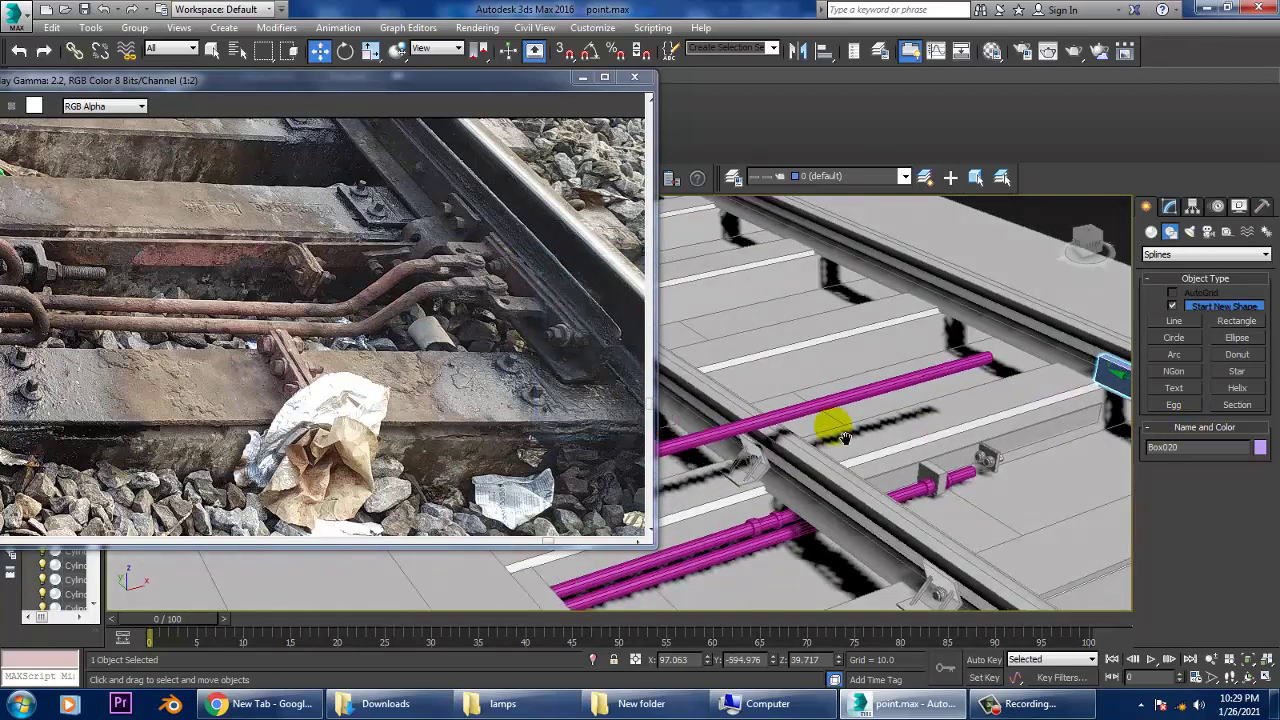
{"action": "mouse_move", "coordinate": [700, 440]}
{"action": "middle_mouse_down", "text": "alt"}
{"action": "mouse_move", "coordinate": [912, 432]}
{"action": "mouse_move", "coordinate": [820, 357]}
{"action": "mouse_move", "coordinate": [943, 366]}
{"action": "mouse_move", "coordinate": [878, 380]}
{"action": "mouse_move", "coordinate": [882, 402]}
{"action": "mouse_move", "coordinate": [866, 394]}
{"action": "mouse_move", "coordinate": [894, 403]}
{"action": "mouse_move", "coordinate": [860, 408]}
{"action": "mouse_move", "coordinate": [857, 395]}
{"action": "mouse_move", "coordinate": [914, 391]}
{"action": "mouse_move", "coordinate": [888, 328]}
{"action": "middle_mouse_up", "text": "alt"}
{"action": "left_click", "coordinate": [882, 402]}
{"action": "left_click", "coordinate": [860, 408]}
{"action": "scroll", "coordinate": [909, 389], "scroll_direction": "up", "scroll_amount": 5}
{"action": "left_click_drag", "start_coordinate": [836, 292], "coordinate": [837, 289]}
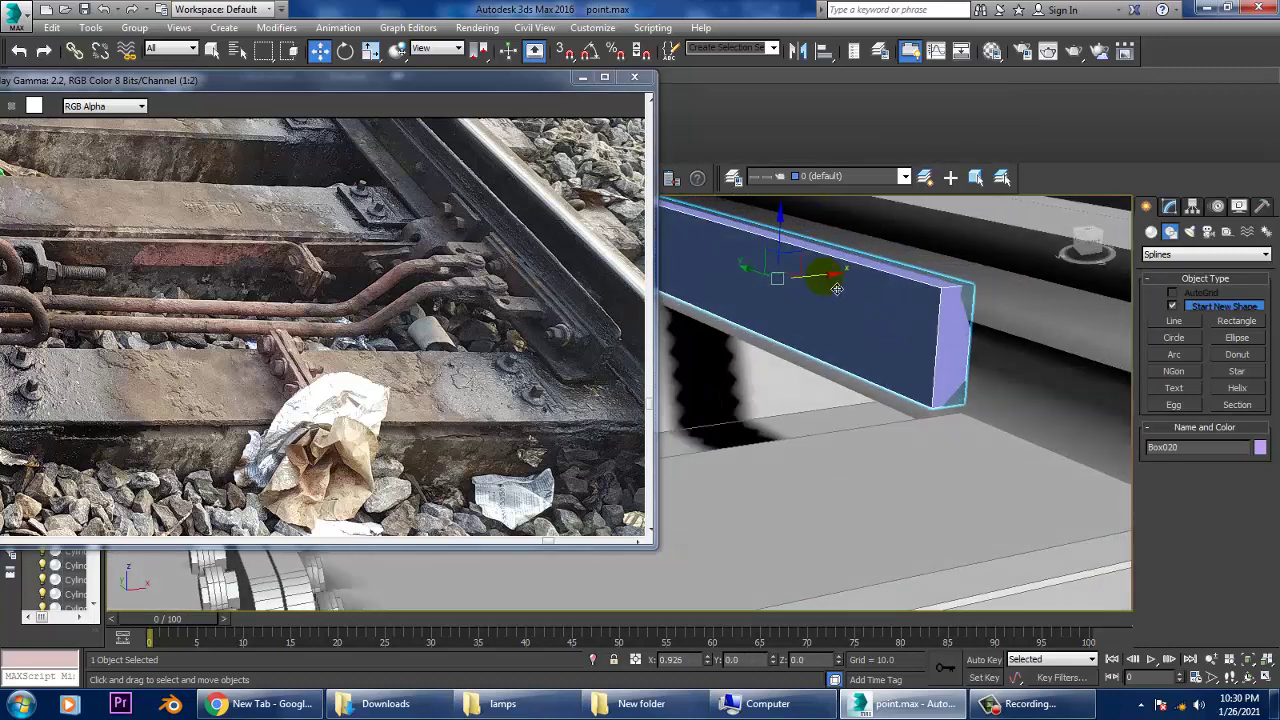
{"action": "mouse_move", "coordinate": [837, 289]}
{"action": "middle_mouse_down", "text": "alt"}
{"action": "mouse_move", "coordinate": [923, 323]}
{"action": "mouse_move", "coordinate": [837, 374]}
{"action": "mouse_move", "coordinate": [895, 386]}
{"action": "mouse_move", "coordinate": [857, 357]}
{"action": "mouse_move", "coordinate": [943, 363]}
{"action": "middle_mouse_up", "text": "alt"}
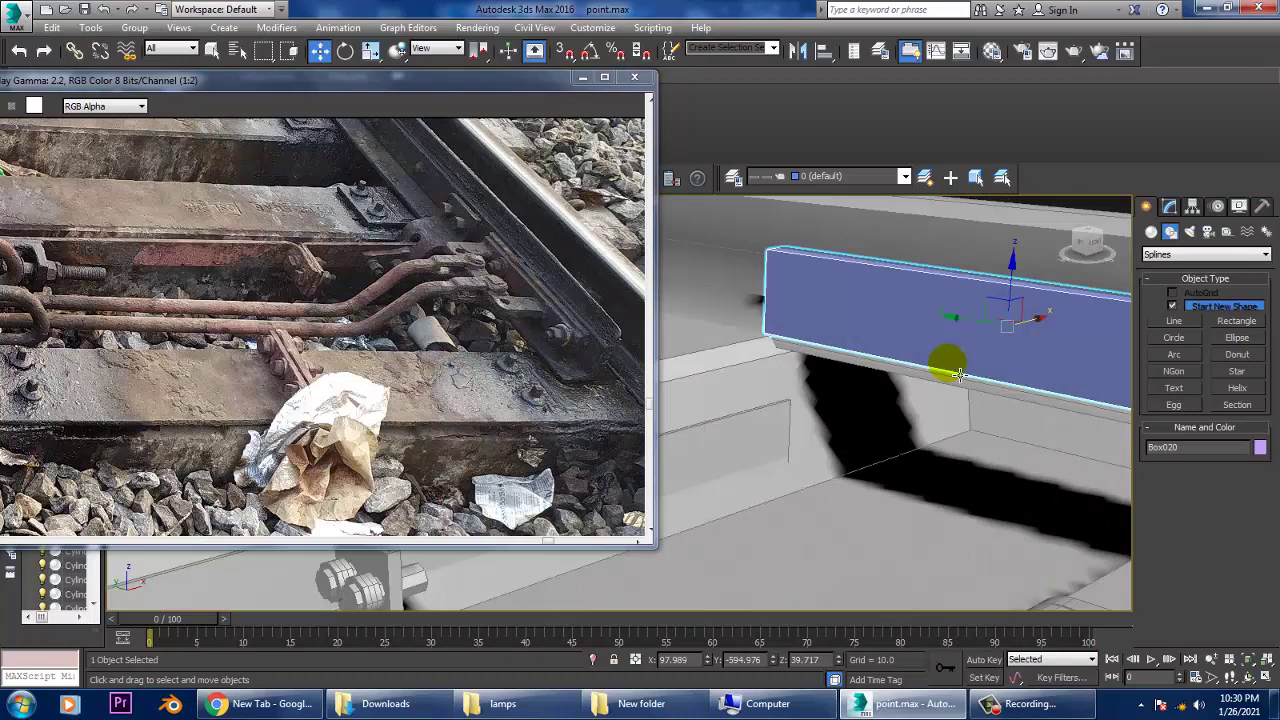
{"action": "right_click", "coordinate": [915, 325]}
Step: Convert Box020 to Editable Poly and scale it shorter along its length
{"action": "left_click", "coordinate": [1118, 496]}
{"action": "middle_click_drag", "start_coordinate": [1118, 503], "coordinate": [1109, 500], "text": "alt"}
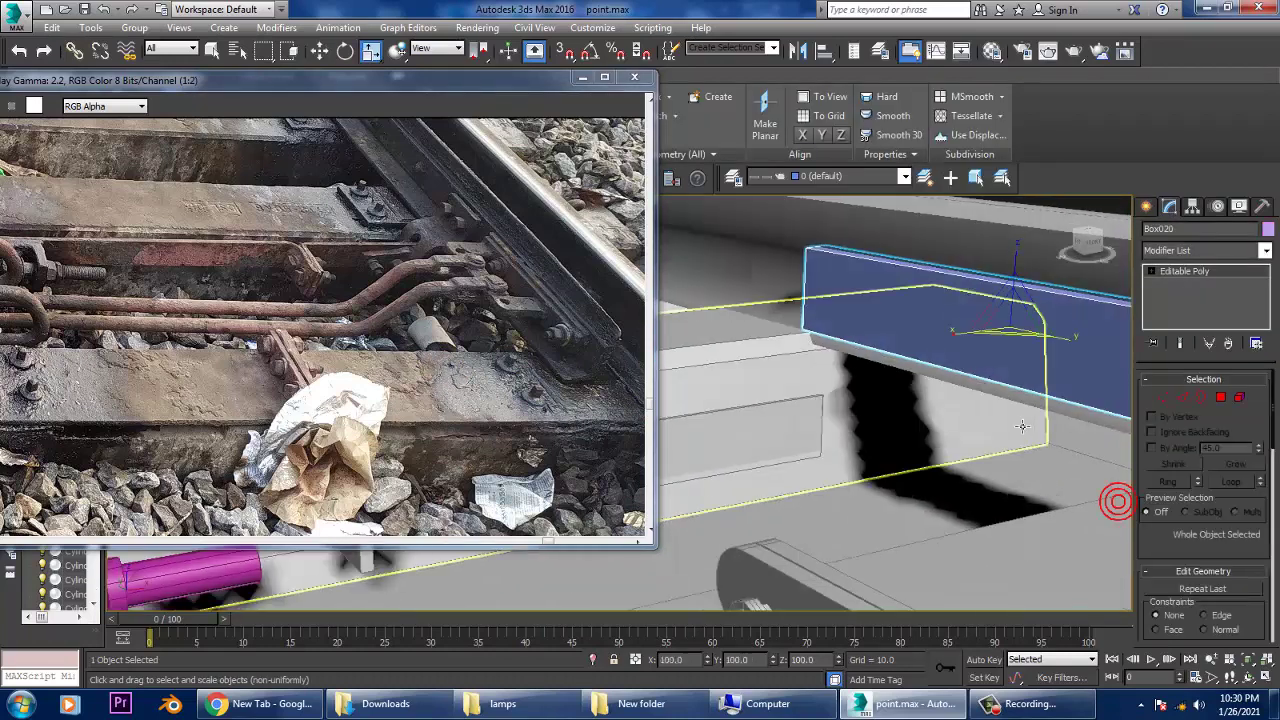
{"action": "key", "text": "r"}
{"action": "left_click_drag", "start_coordinate": [975, 343], "coordinate": [993, 340]}
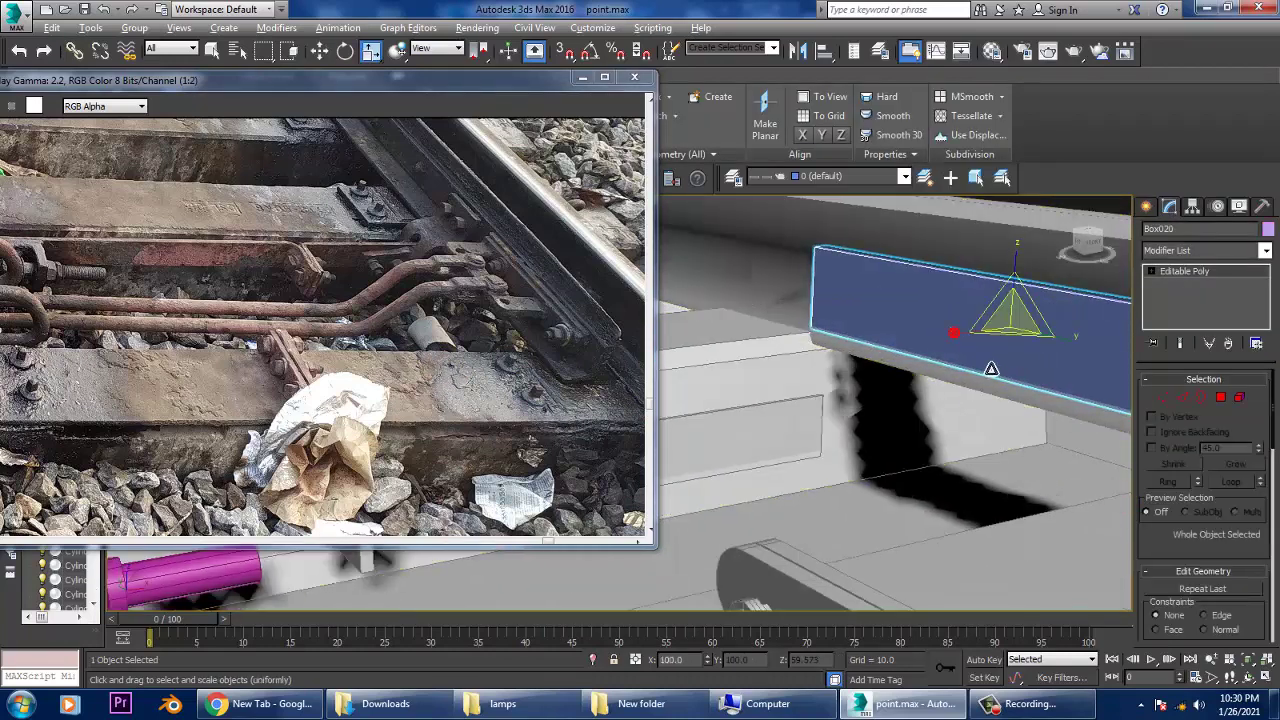
{"action": "key", "text": "w"}
{"action": "middle_click_drag", "start_coordinate": [991, 369], "coordinate": [957, 343], "text": "alt"}
{"action": "scroll", "coordinate": [849, 391], "scroll_direction": "up", "scroll_amount": 5}
{"action": "mouse_move", "coordinate": [849, 391]}
{"action": "middle_mouse_down", "text": "alt"}
{"action": "mouse_move", "coordinate": [880, 413]}
{"action": "mouse_move", "coordinate": [770, 433]}
{"action": "middle_mouse_up", "text": "alt"}
{"action": "left_click_drag", "start_coordinate": [765, 418], "coordinate": [760, 418]}
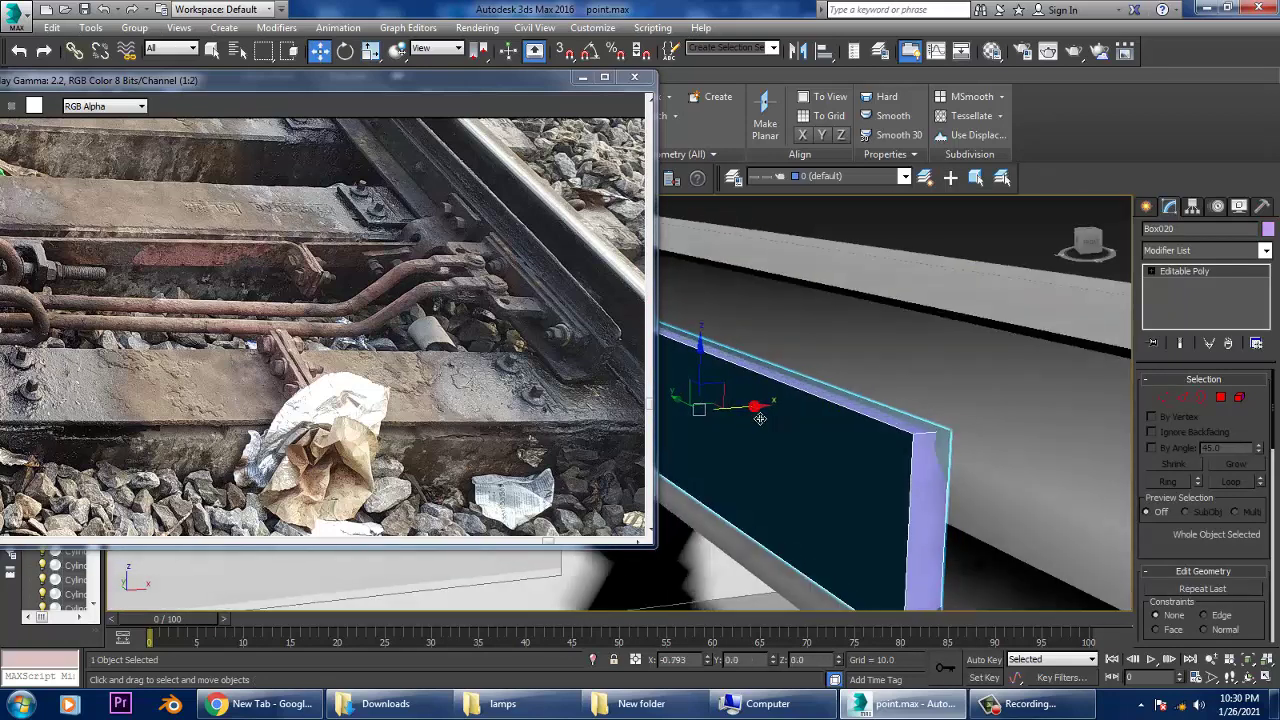
Step: Cut a lengthwise Swift Loop near the bottom of Box020
{"action": "left_click_drag", "start_coordinate": [459, 99], "coordinate": [447, 251]}
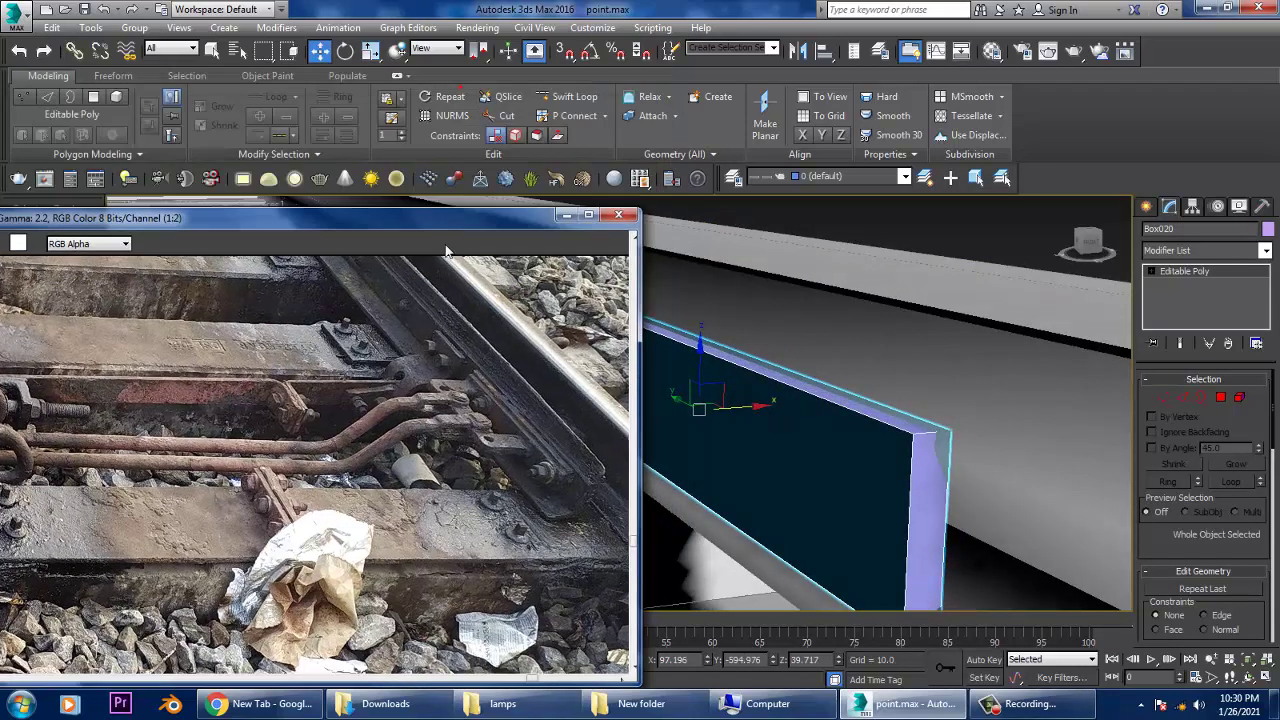
{"action": "left_click", "coordinate": [592, 96]}
{"action": "middle_click_drag", "start_coordinate": [915, 555], "coordinate": [925, 445], "text": "alt"}
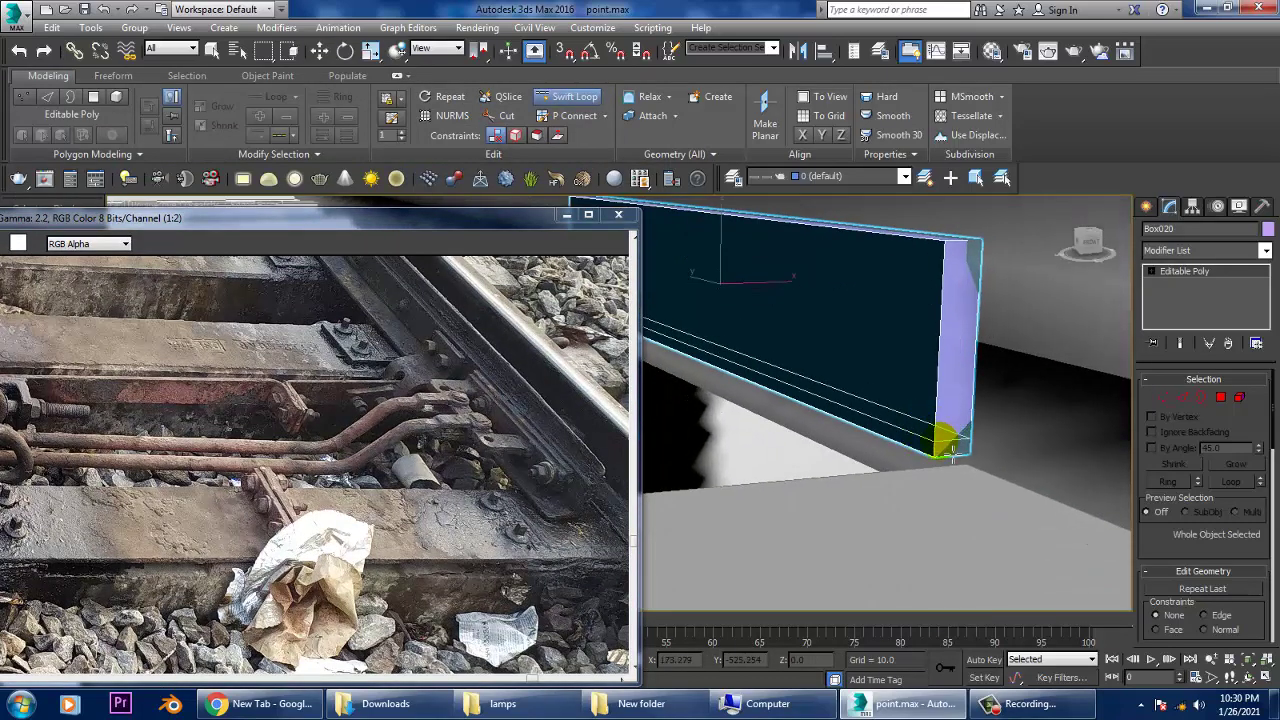
{"action": "right_click", "coordinate": [953, 458]}
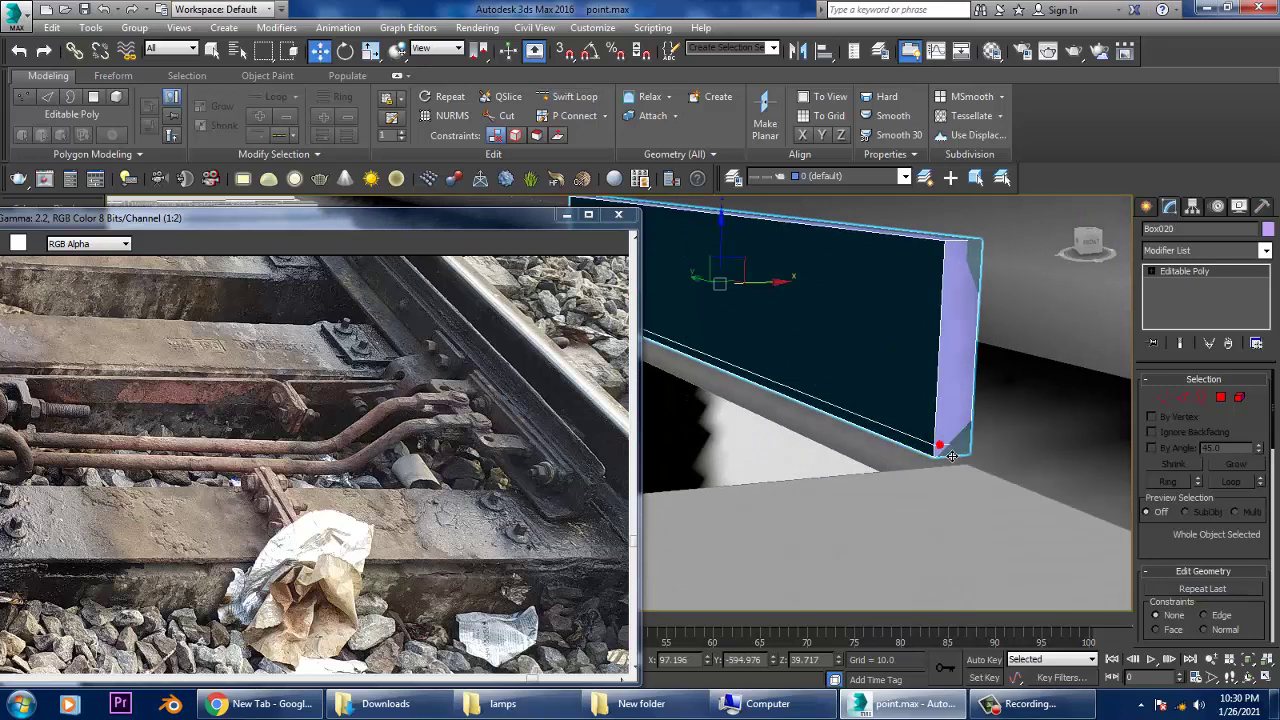
Step: Extrude the bottom strip polygon 10 units outward and exit to object level
{"action": "key", "text": "4"}
{"action": "left_click", "coordinate": [912, 448]}
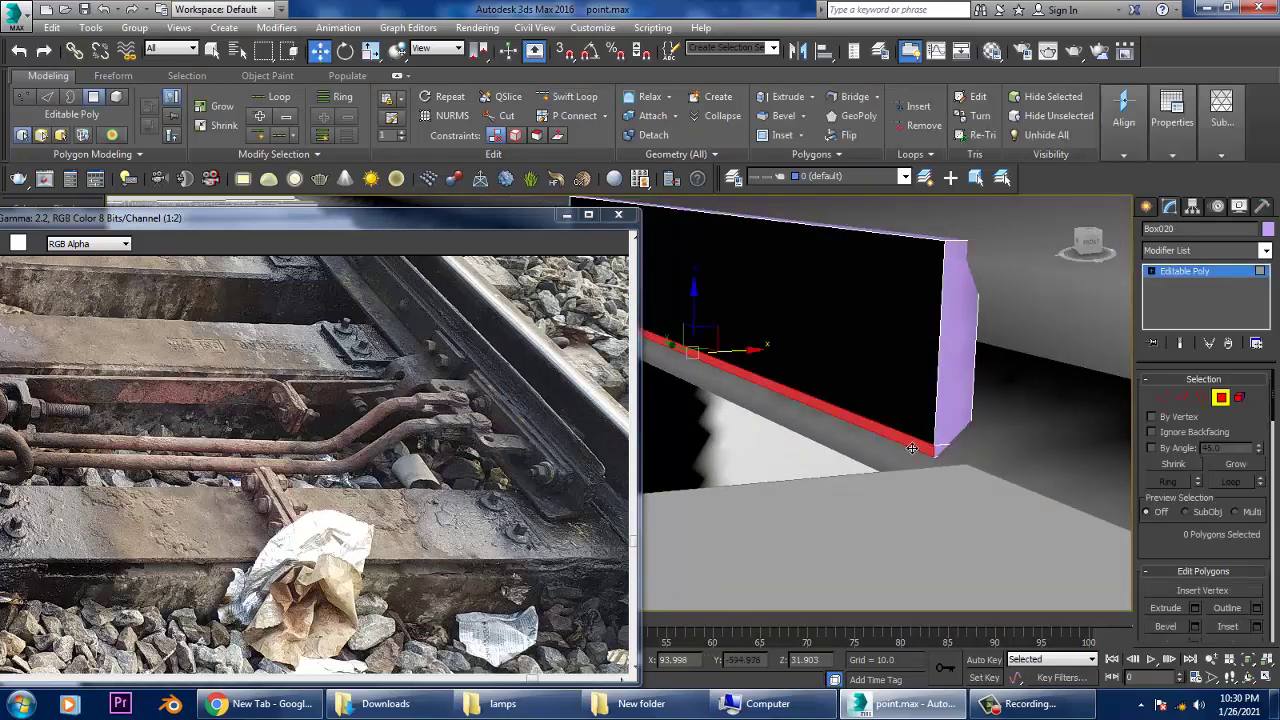
{"action": "left_click", "coordinate": [1194, 610]}
{"action": "mouse_move", "coordinate": [985, 449]}
{"action": "middle_mouse_down", "text": "alt"}
{"action": "mouse_move", "coordinate": [973, 440]}
{"action": "mouse_move", "coordinate": [1018, 463]}
{"action": "middle_mouse_up", "text": "alt"}
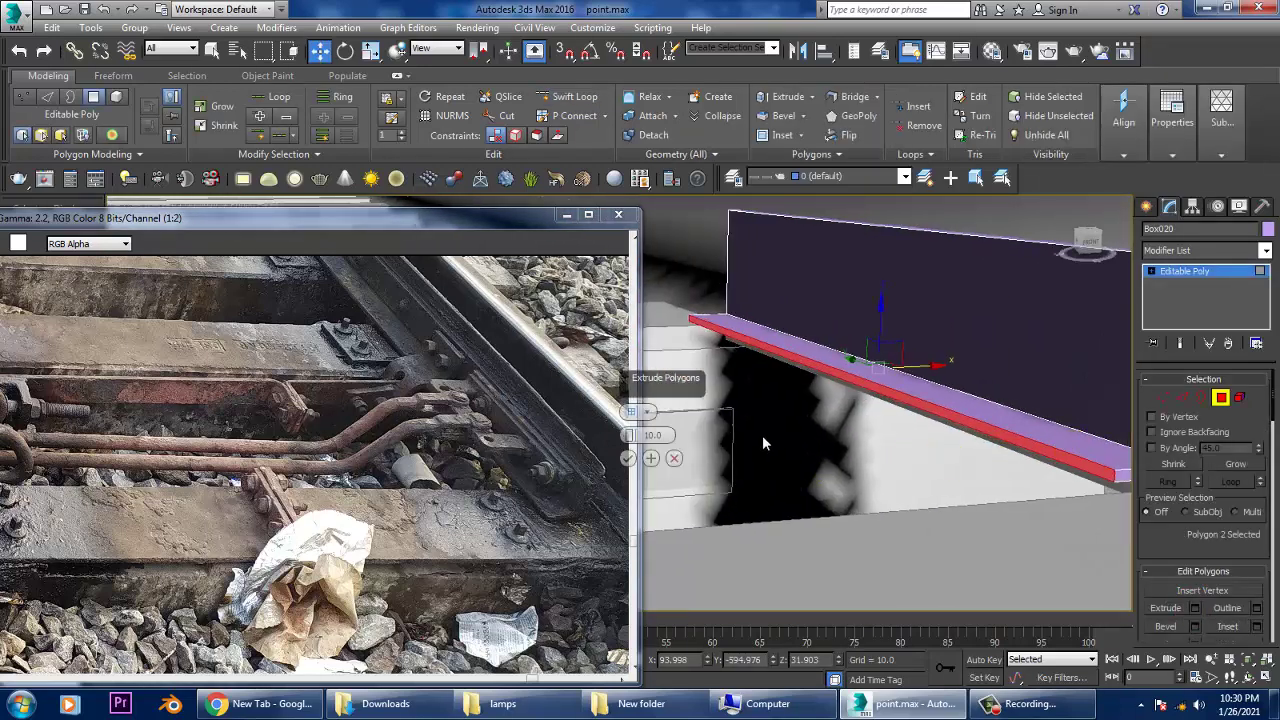
{"action": "left_click", "coordinate": [628, 458]}
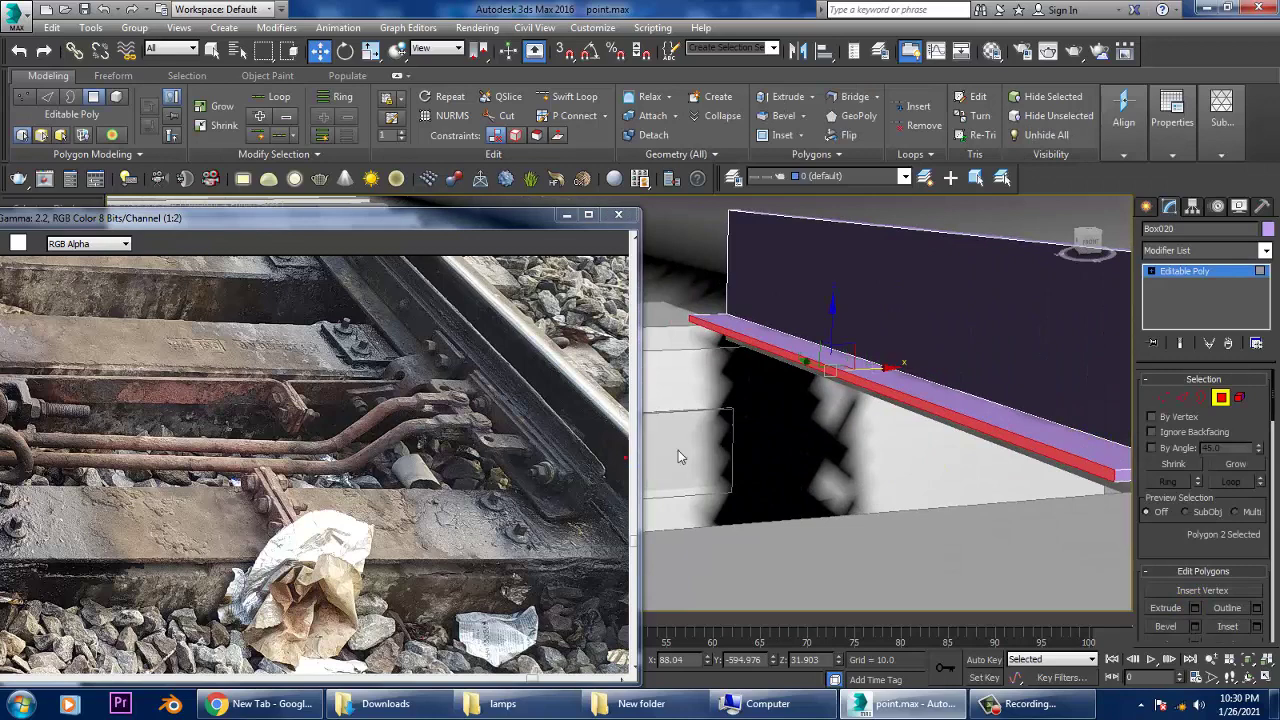
{"action": "left_click", "coordinate": [1190, 271]}
{"action": "mouse_move", "coordinate": [900, 400]}
{"action": "middle_mouse_down", "text": "alt"}
{"action": "mouse_move", "coordinate": [930, 460]}
{"action": "mouse_move", "coordinate": [878, 441]}
{"action": "middle_mouse_up", "text": "alt"}
{"action": "scroll", "coordinate": [935, 470], "scroll_direction": "up", "scroll_amount": 3}
Step: Clone bolt Cylinder011 as Cylinder037 and align it to angle bracket Box020
{"action": "left_click", "coordinate": [935, 473]}
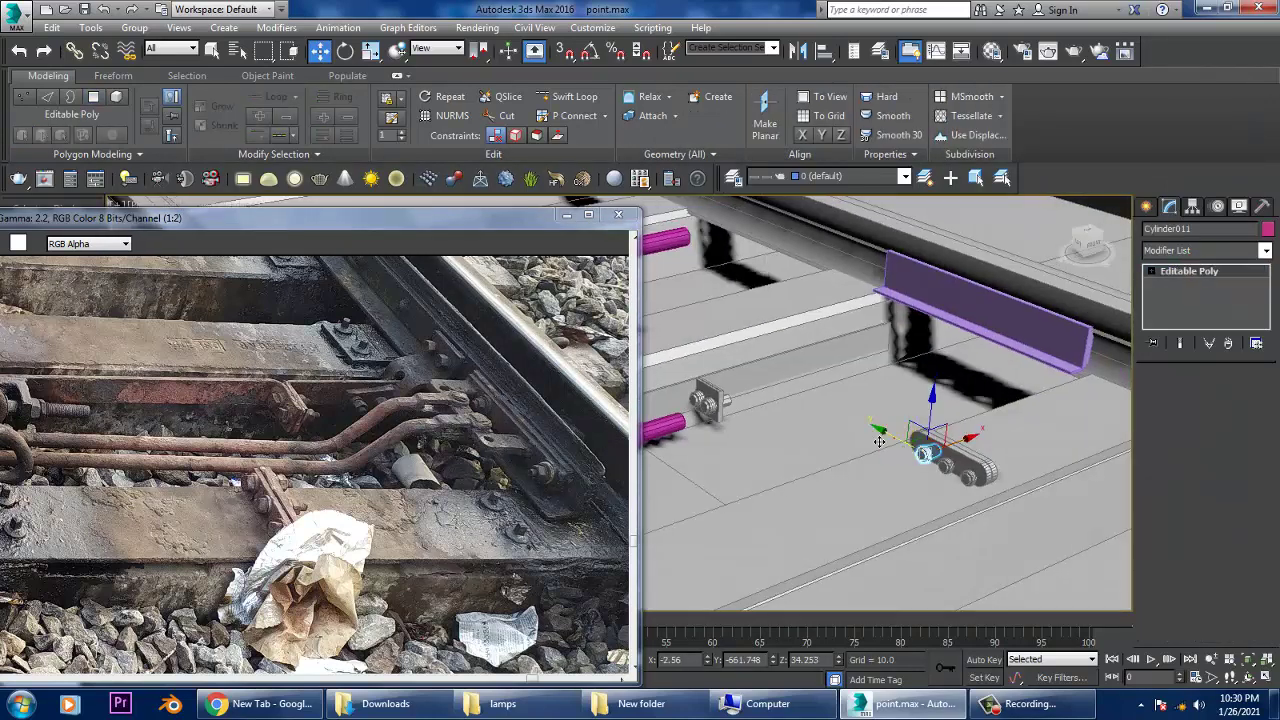
{"action": "left_click_drag", "start_coordinate": [878, 441], "coordinate": [791, 394], "text": "shift"}
{"action": "left_click", "coordinate": [645, 418]}
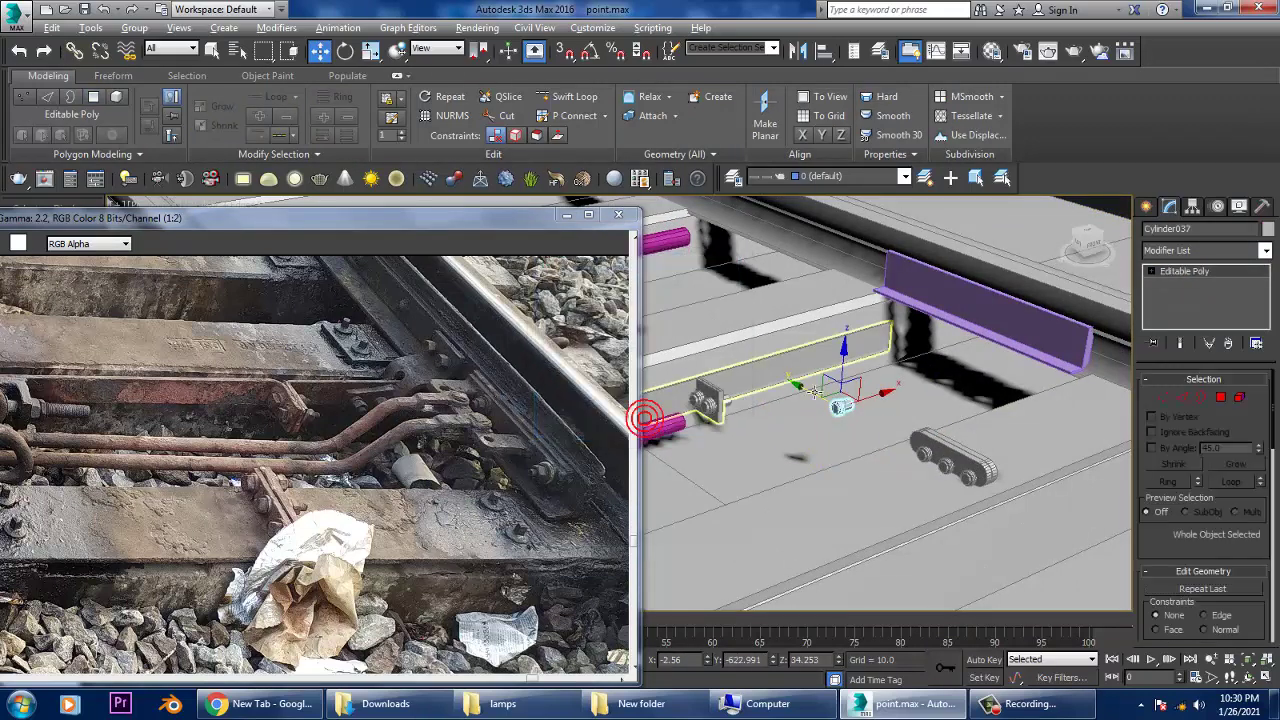
{"action": "left_click", "coordinate": [978, 303]}
{"action": "left_click", "coordinate": [643, 481]}
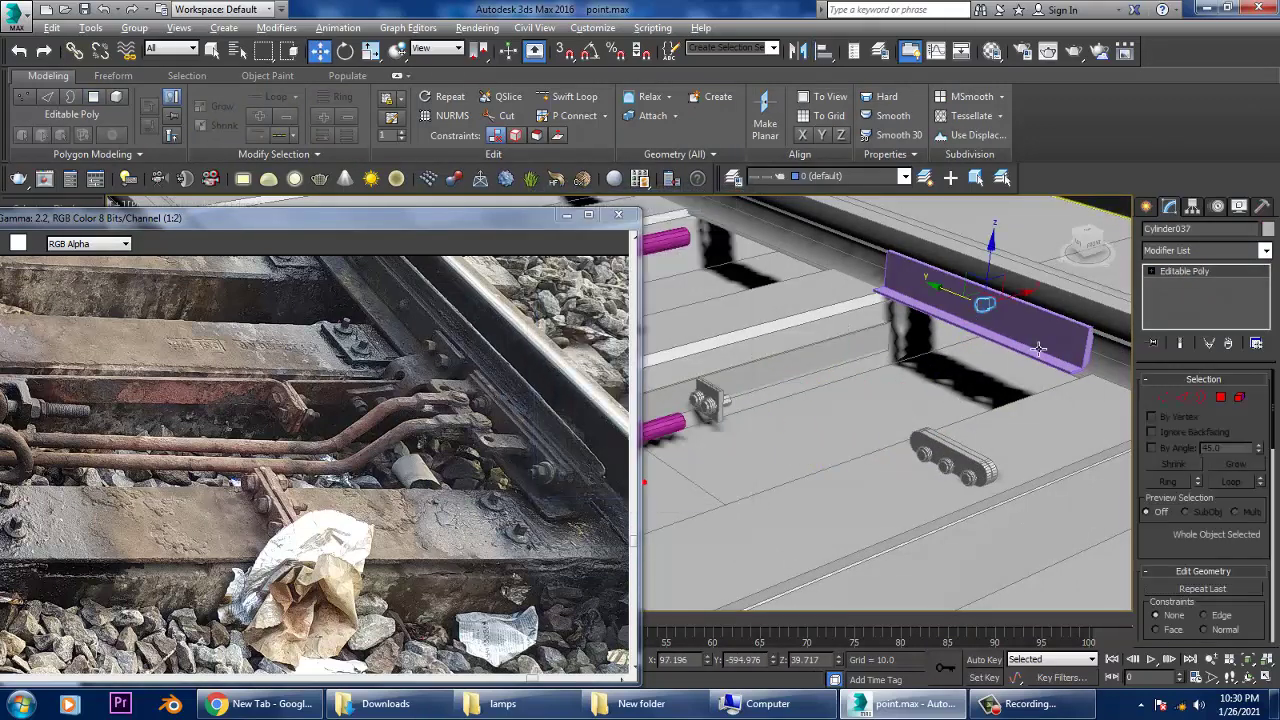
Step: Slide the new bolt slightly along the bracket's upright face
{"action": "mouse_move", "coordinate": [1000, 400]}
{"action": "middle_mouse_down", "text": "alt"}
{"action": "mouse_move", "coordinate": [1077, 349]}
{"action": "mouse_move", "coordinate": [960, 338]}
{"action": "middle_mouse_up", "text": "alt"}
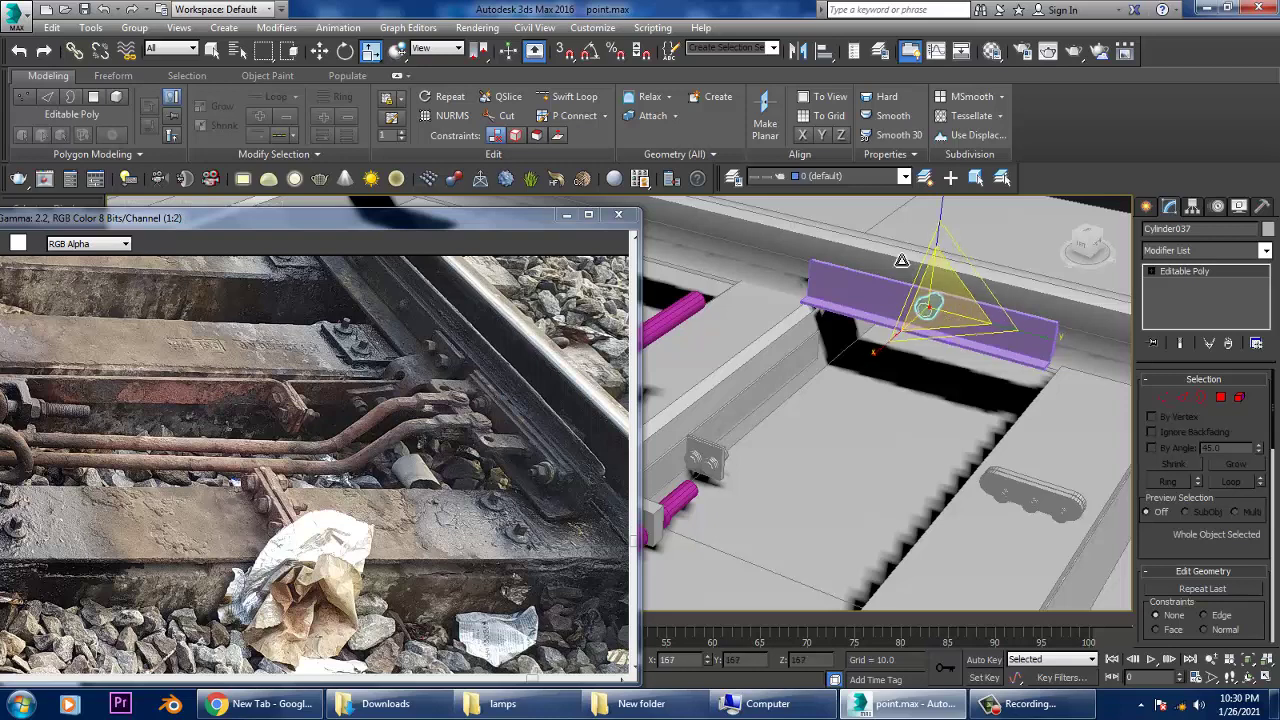
{"action": "key", "text": "w"}
{"action": "middle_click_drag", "start_coordinate": [941, 319], "coordinate": [973, 333], "text": "alt"}
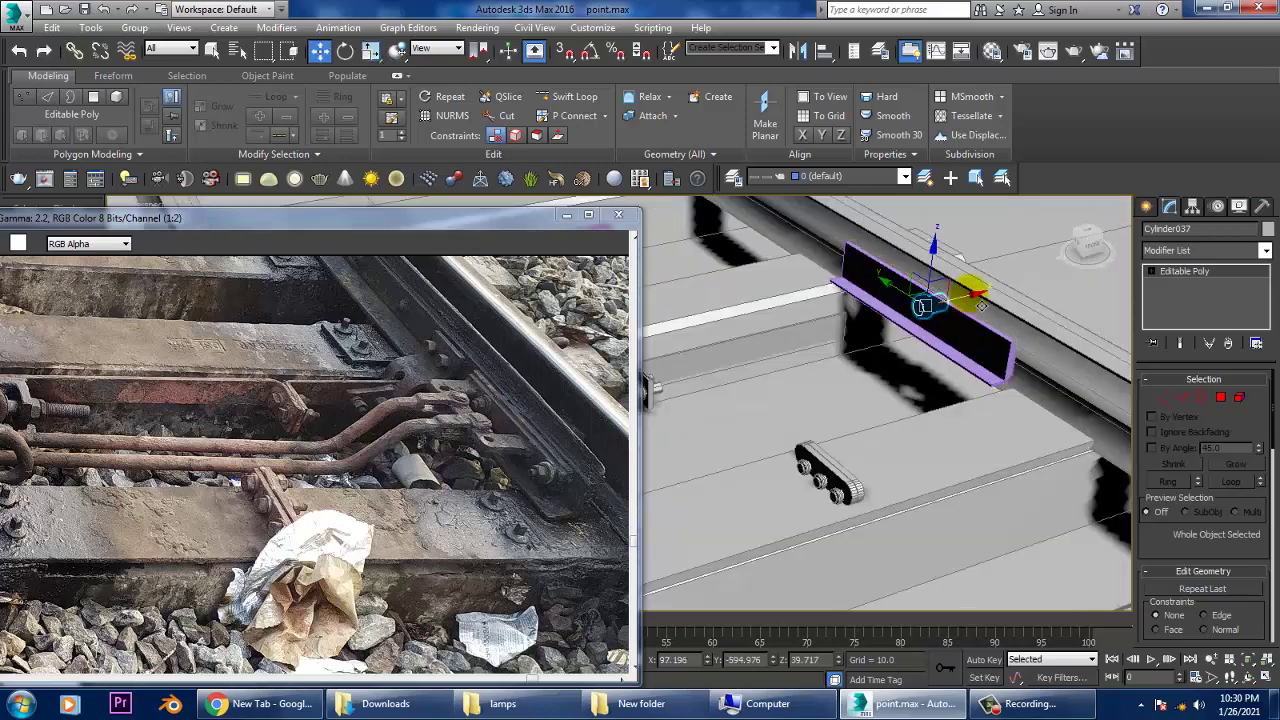
{"action": "left_click_drag", "start_coordinate": [976, 306], "coordinate": [965, 312]}
{"action": "mouse_move", "coordinate": [971, 309]}
{"action": "middle_mouse_down", "text": "alt"}
{"action": "mouse_move", "coordinate": [888, 318]}
{"action": "mouse_move", "coordinate": [1043, 323]}
{"action": "middle_mouse_up", "text": "alt"}
Step: Add lengthwise edge loops to angle bracket Box020
{"action": "left_click", "coordinate": [965, 330]}
{"action": "scroll", "coordinate": [1014, 330], "scroll_direction": "up", "scroll_amount": 3}
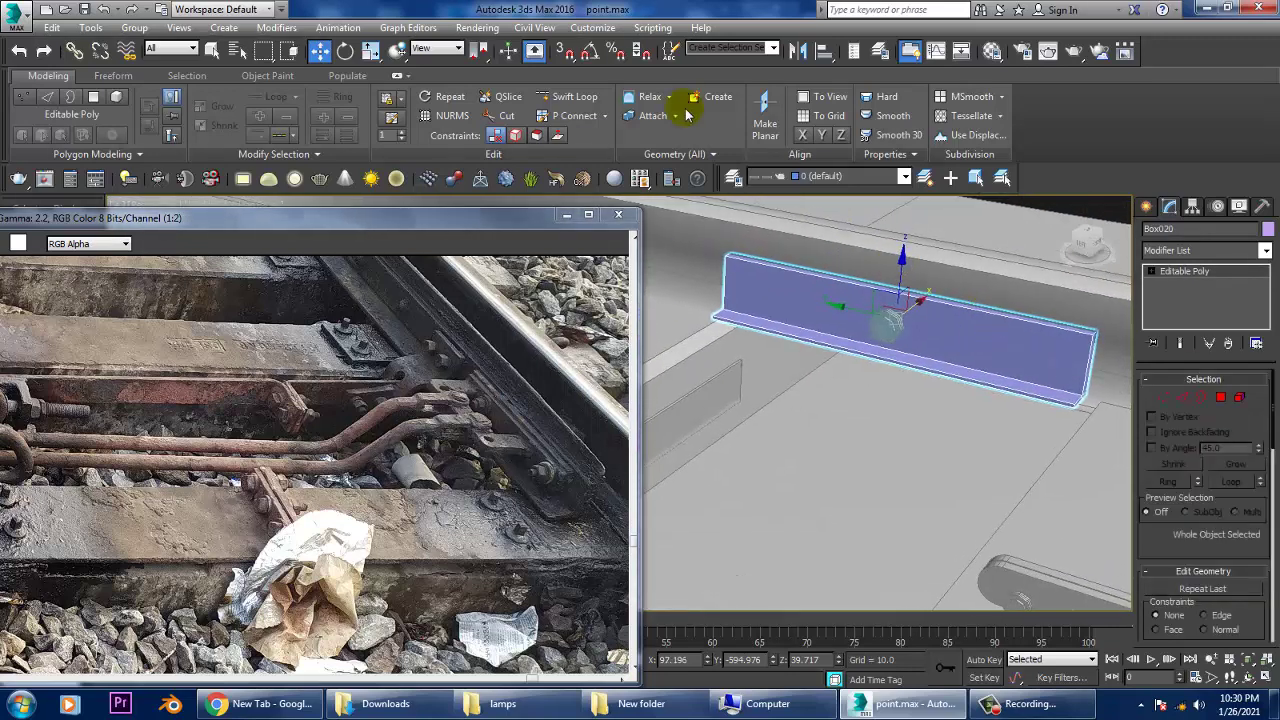
{"action": "left_click", "coordinate": [564, 96]}
{"action": "scroll", "coordinate": [951, 371], "scroll_direction": "up", "scroll_amount": 3}
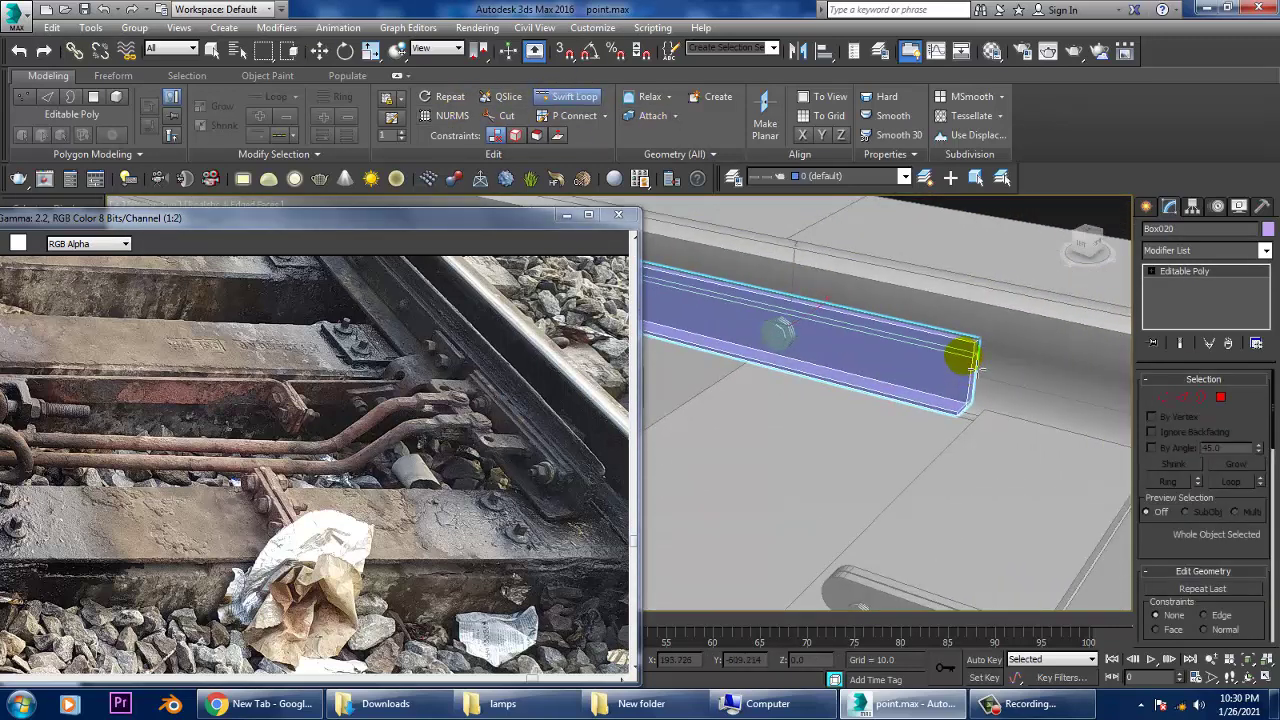
{"action": "left_click", "coordinate": [971, 386]}
{"action": "right_click", "coordinate": [980, 380]}
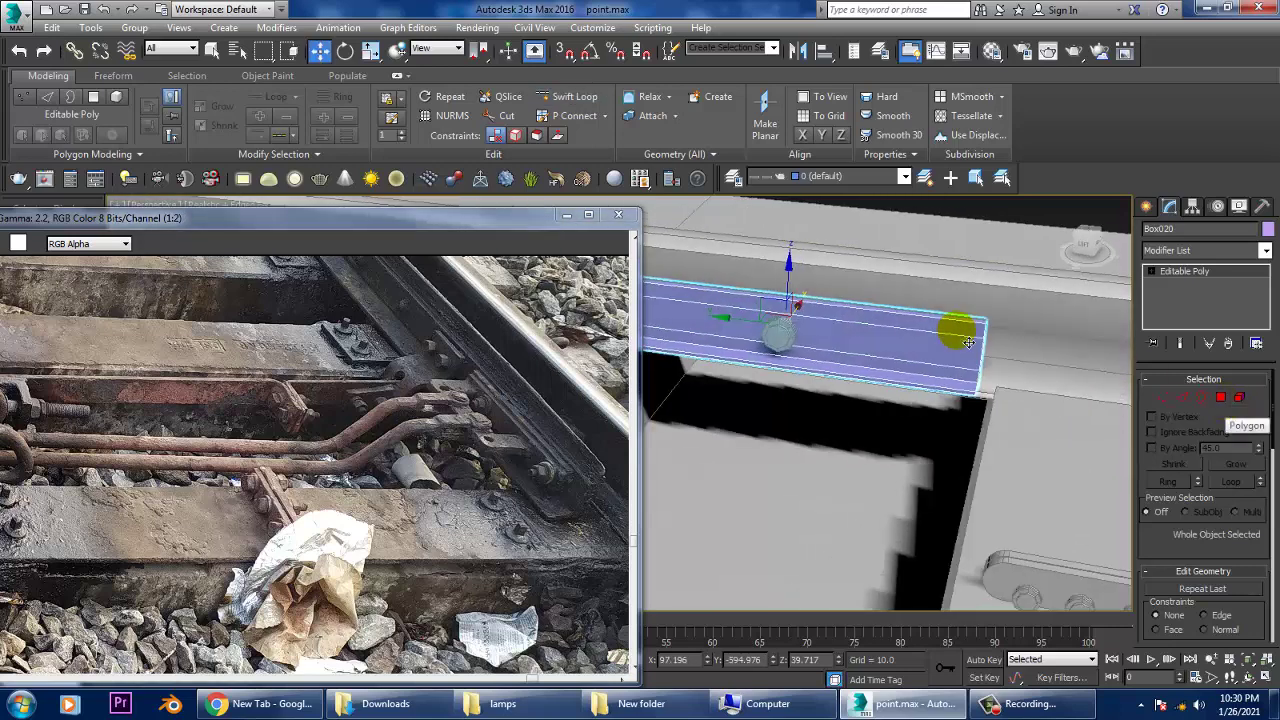
{"action": "left_click", "coordinate": [570, 96]}
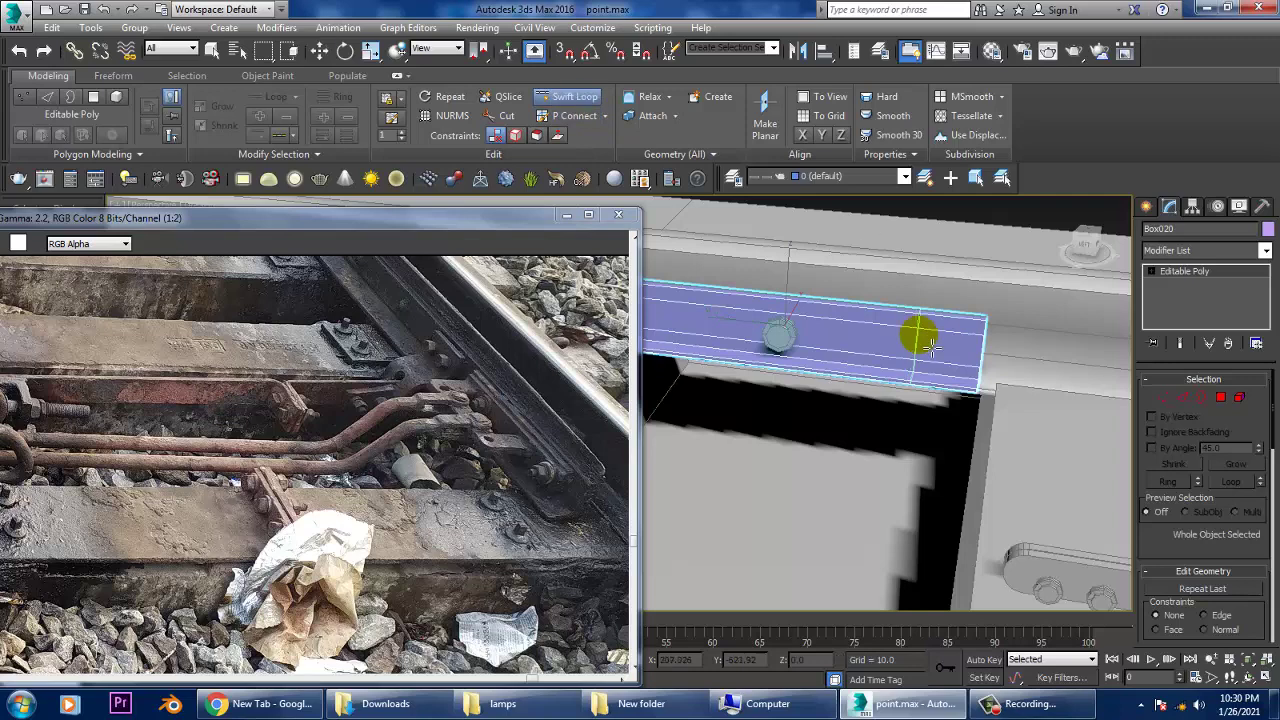
{"action": "middle_click_drag", "start_coordinate": [945, 338], "coordinate": [700, 300], "text": "alt"}
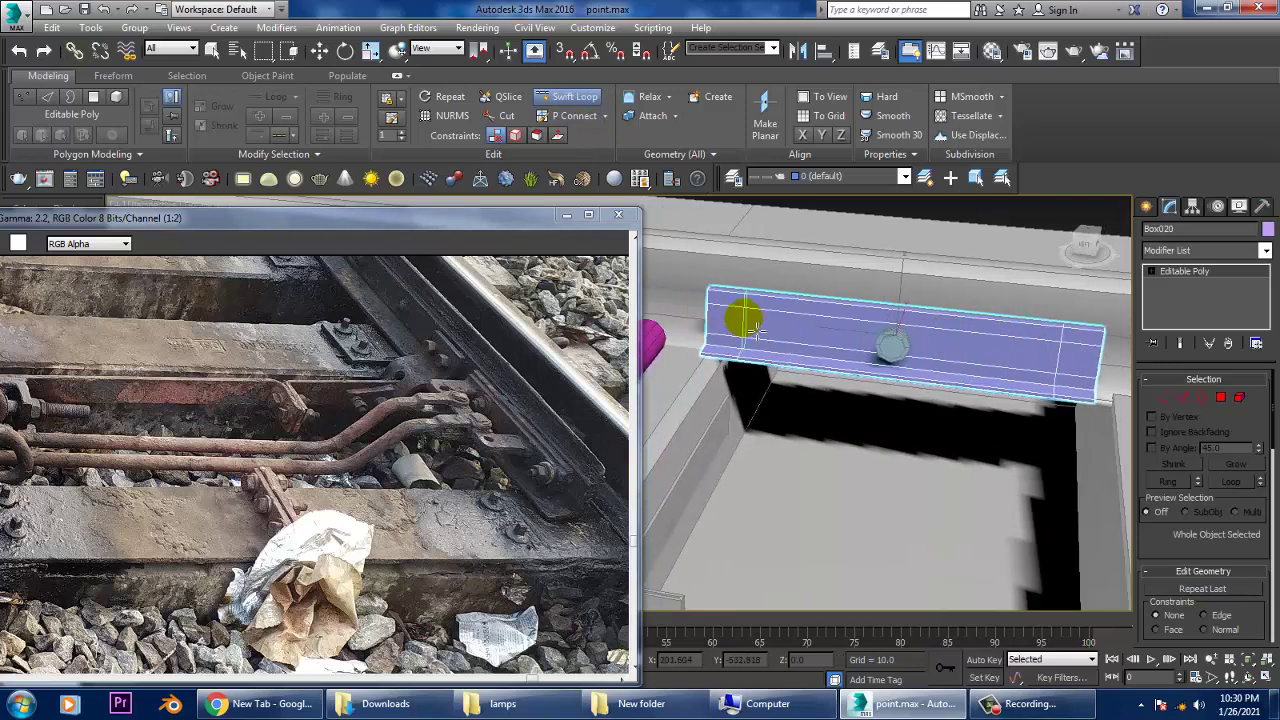
{"action": "right_click", "coordinate": [927, 381]}
{"action": "middle_click_drag", "start_coordinate": [927, 381], "coordinate": [1000, 385], "text": "alt"}
Step: Extrude the bracket's inner face strip by 7.023 and return to object level
{"action": "key", "text": "4"}
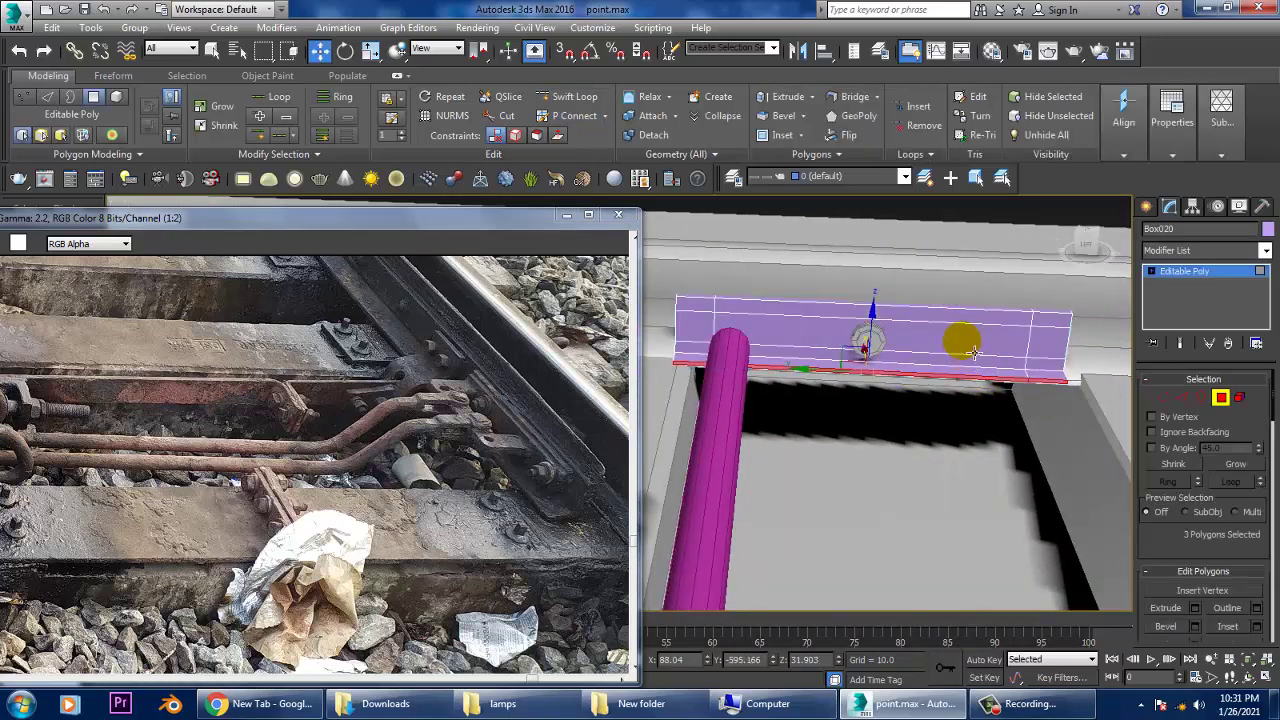
{"action": "middle_click_drag", "start_coordinate": [1141, 393], "coordinate": [1186, 591], "text": "alt"}
{"action": "left_click", "coordinate": [1193, 608]}
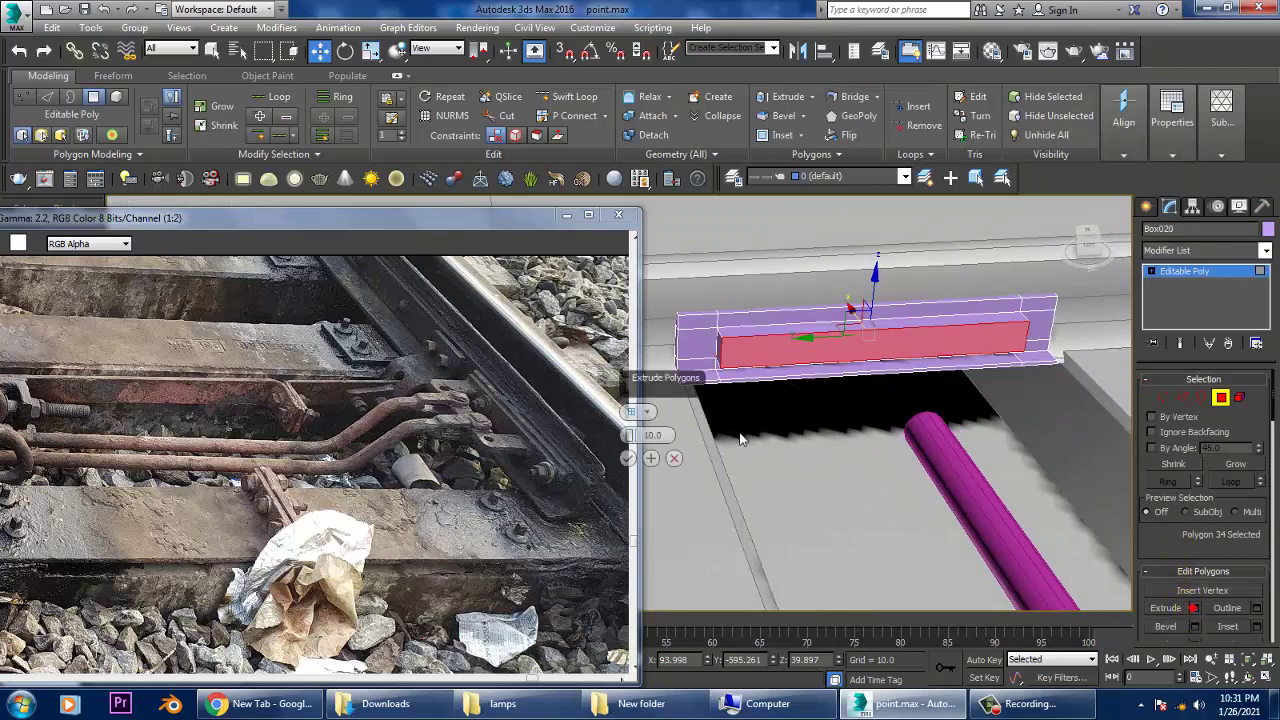
{"action": "left_click_drag", "start_coordinate": [632, 437], "coordinate": [643, 465]}
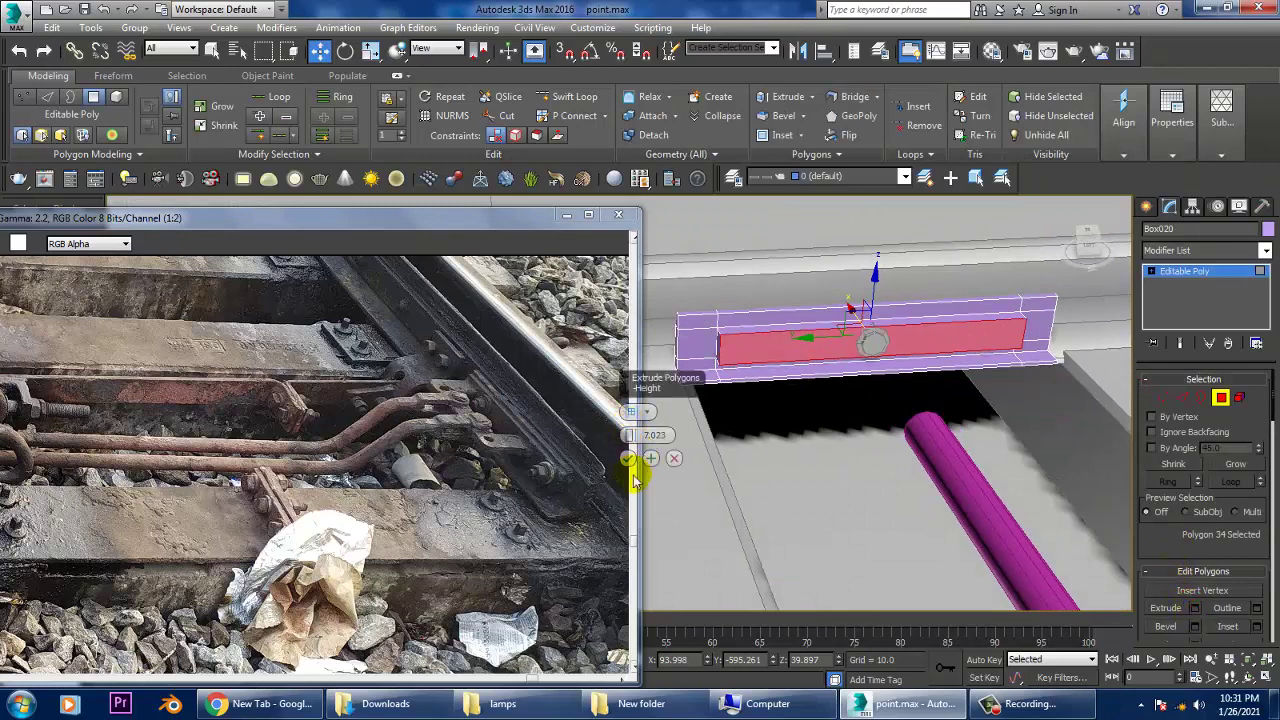
{"action": "left_click", "coordinate": [629, 459]}
{"action": "left_click", "coordinate": [1203, 270]}
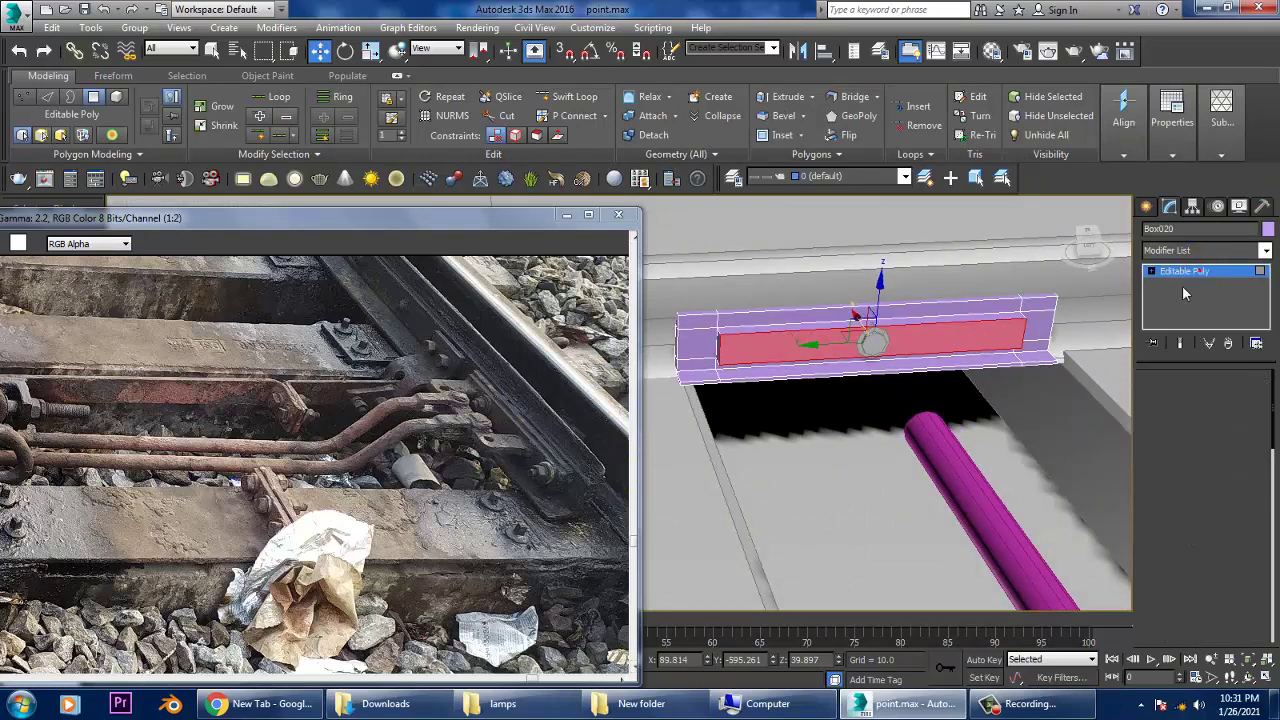
{"action": "middle_click_drag", "start_coordinate": [820, 400], "coordinate": [868, 366], "text": "alt"}
{"action": "left_click", "coordinate": [880, 352]}
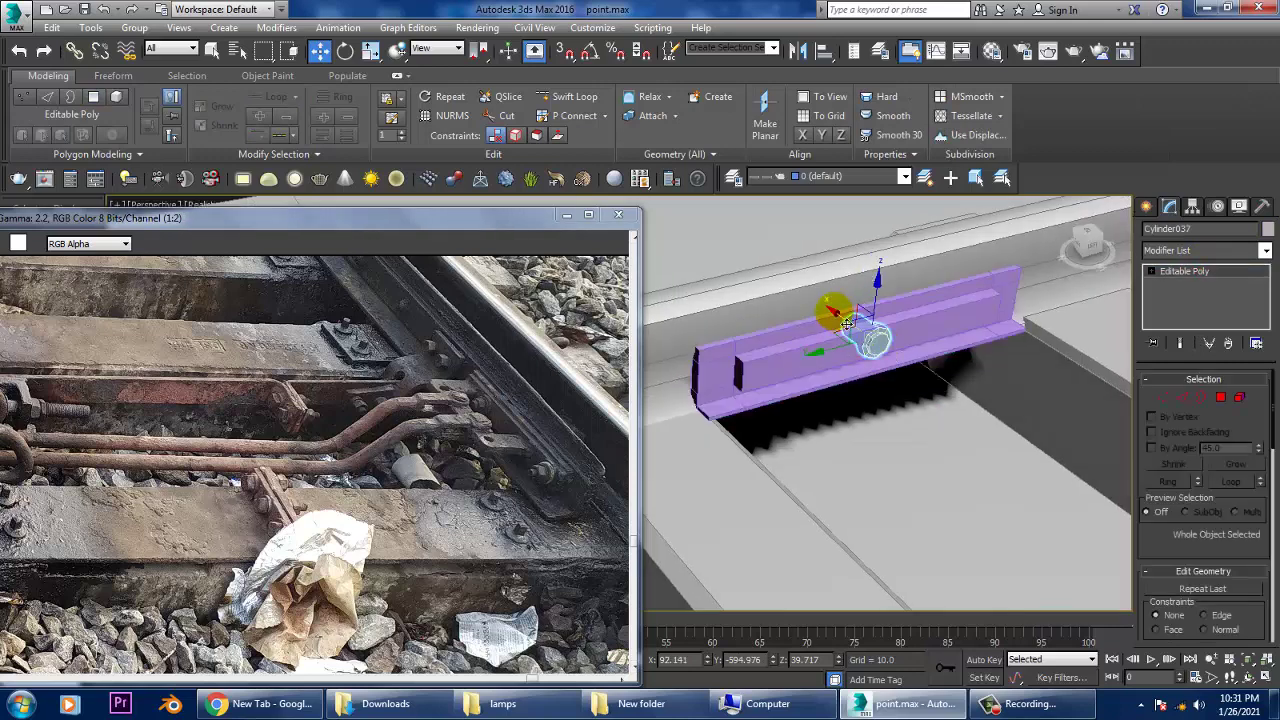
Step: Copy bolt Cylinder037 further along the bracket as Cylinder038
{"action": "middle_click_drag", "start_coordinate": [922, 352], "coordinate": [937, 355], "text": "alt"}
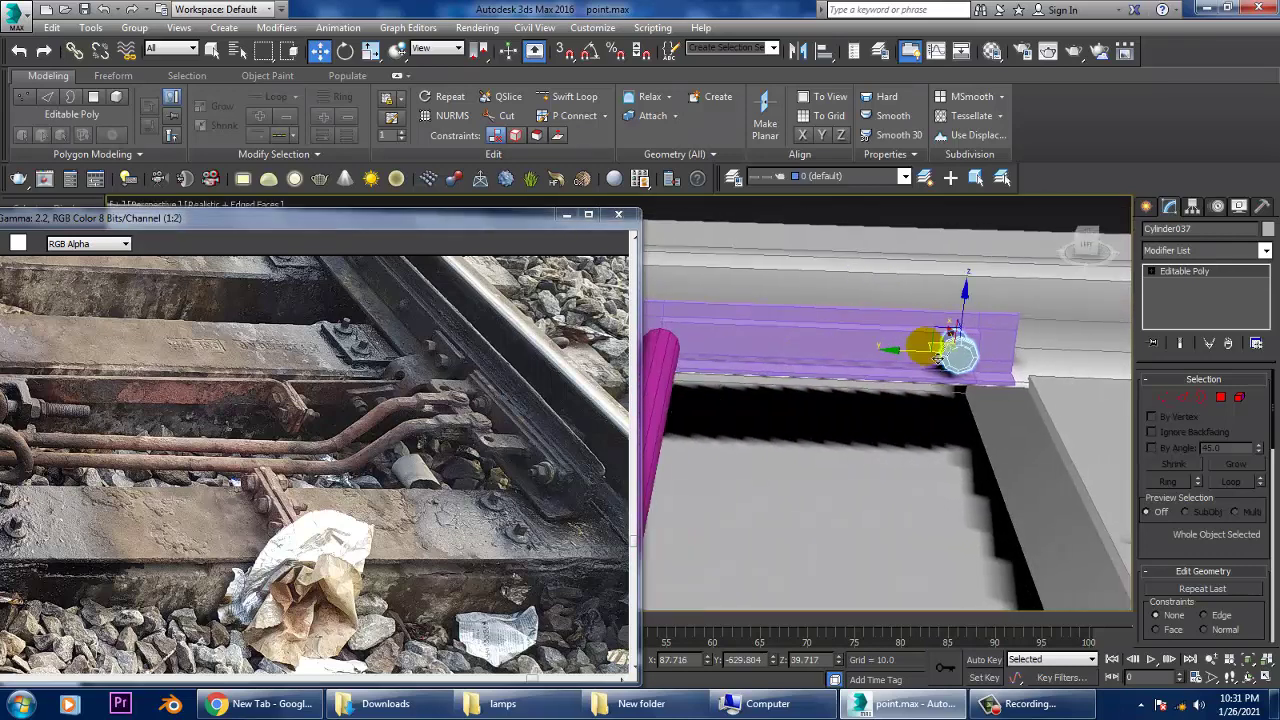
{"action": "left_click_drag", "start_coordinate": [937, 355], "coordinate": [727, 350], "text": "shift"}
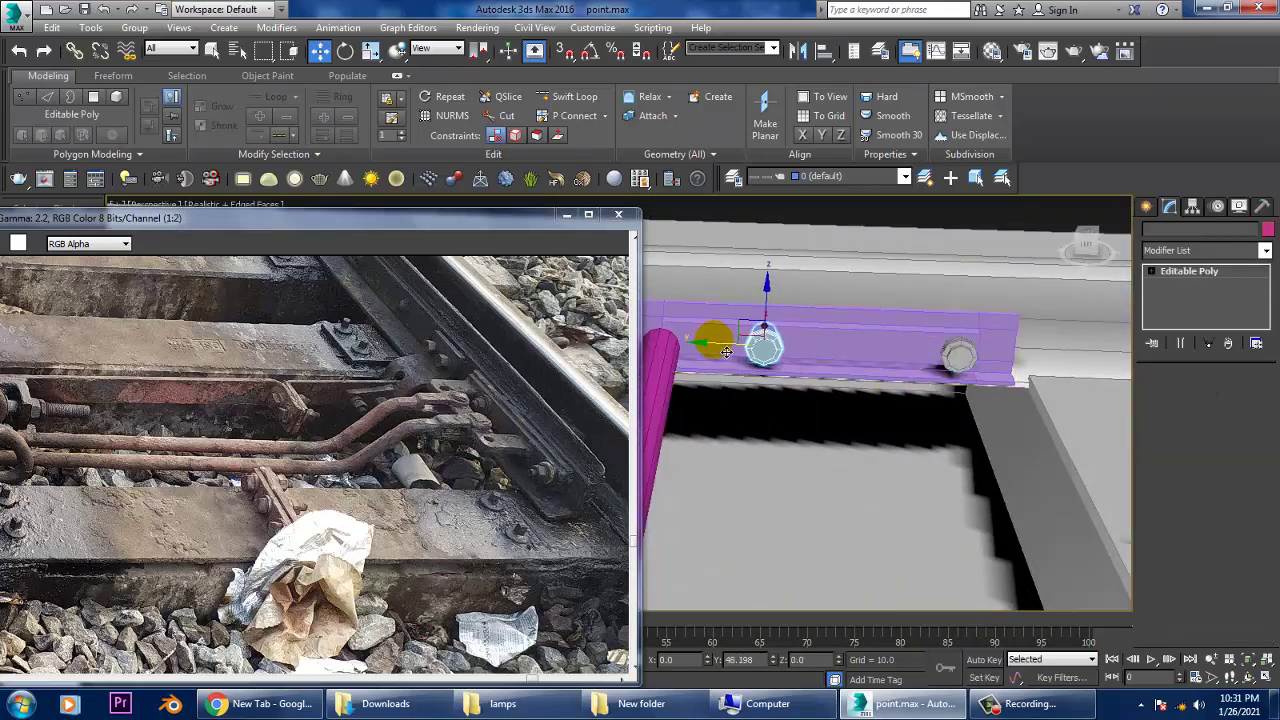
{"action": "left_click", "coordinate": [655, 418]}
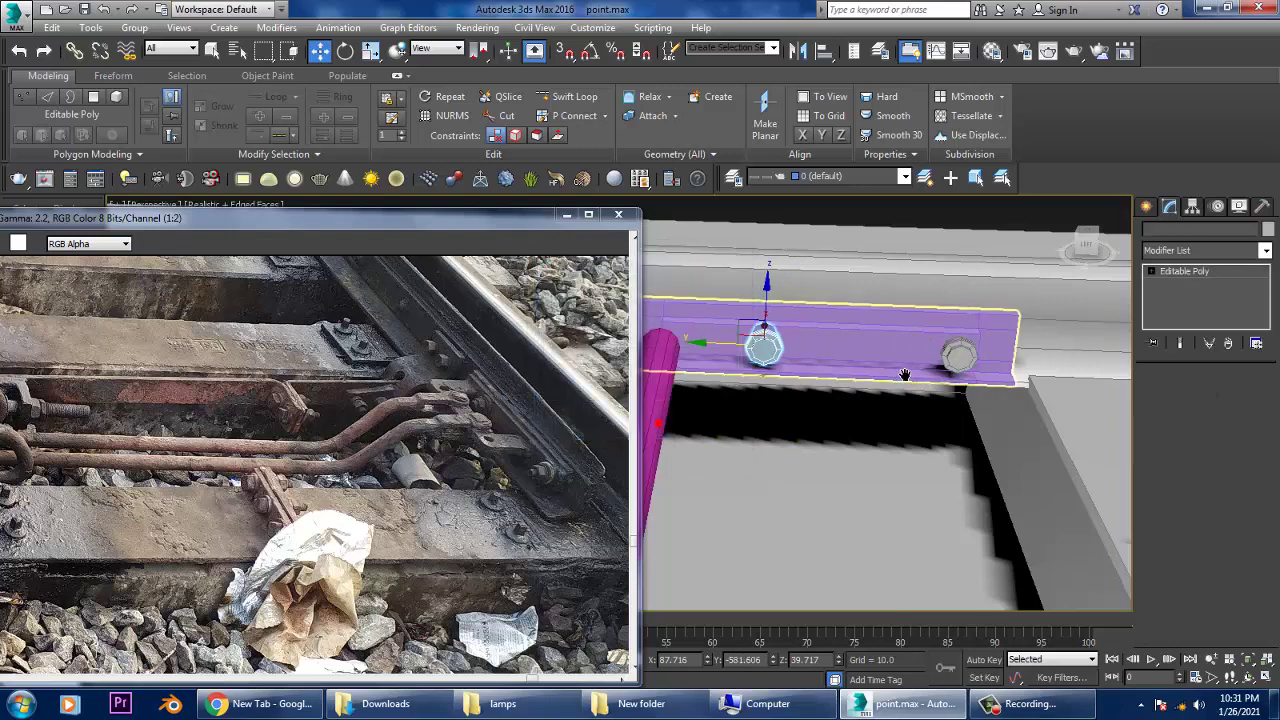
{"action": "mouse_move", "coordinate": [880, 380]}
{"action": "middle_mouse_down", "text": "alt"}
{"action": "mouse_move", "coordinate": [975, 358]}
{"action": "mouse_move", "coordinate": [1005, 397]}
{"action": "mouse_move", "coordinate": [1014, 357]}
{"action": "mouse_move", "coordinate": [1000, 391]}
{"action": "mouse_move", "coordinate": [1063, 357]}
{"action": "mouse_move", "coordinate": [1055, 392]}
{"action": "mouse_move", "coordinate": [770, 348]}
{"action": "mouse_move", "coordinate": [774, 332]}
{"action": "middle_mouse_up", "text": "alt"}
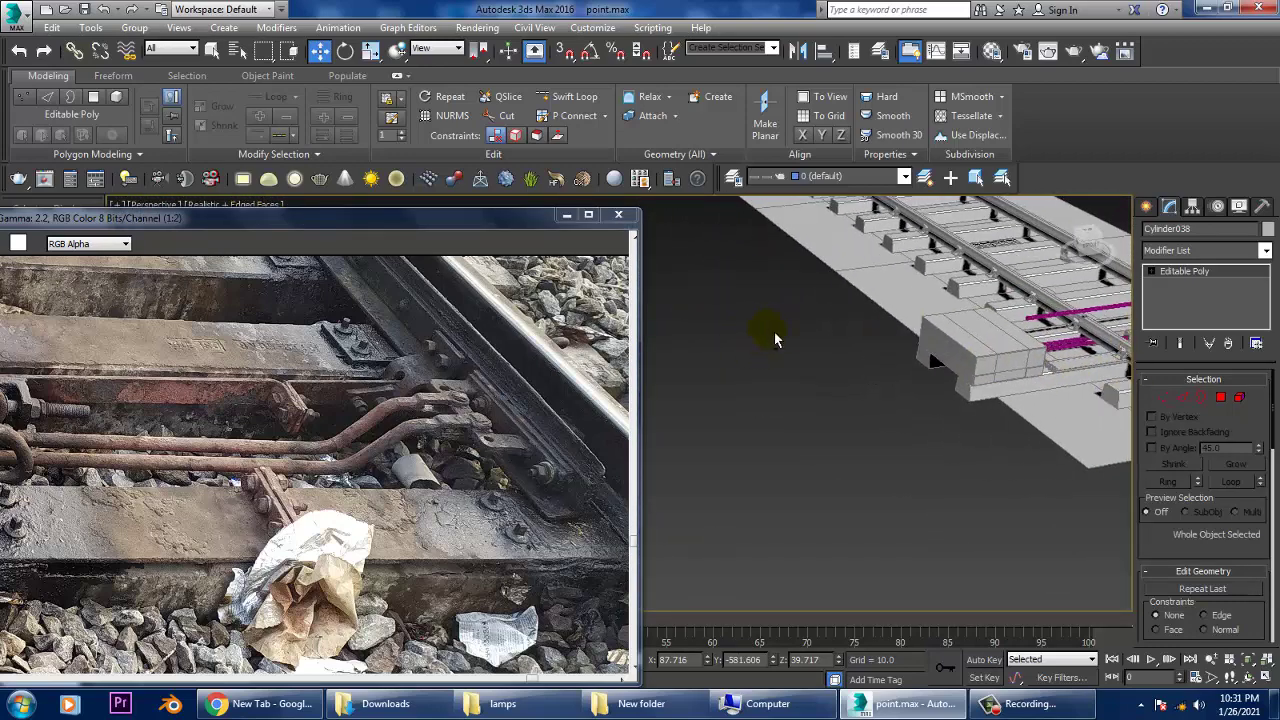
Step: Move the reference photo aside and maximize the Front view
{"action": "key", "text": "alt+w"}
{"action": "left_click_drag", "start_coordinate": [510, 228], "coordinate": [432, 224]}
{"action": "left_click", "coordinate": [589, 328]}
{"action": "key", "text": "alt+w"}
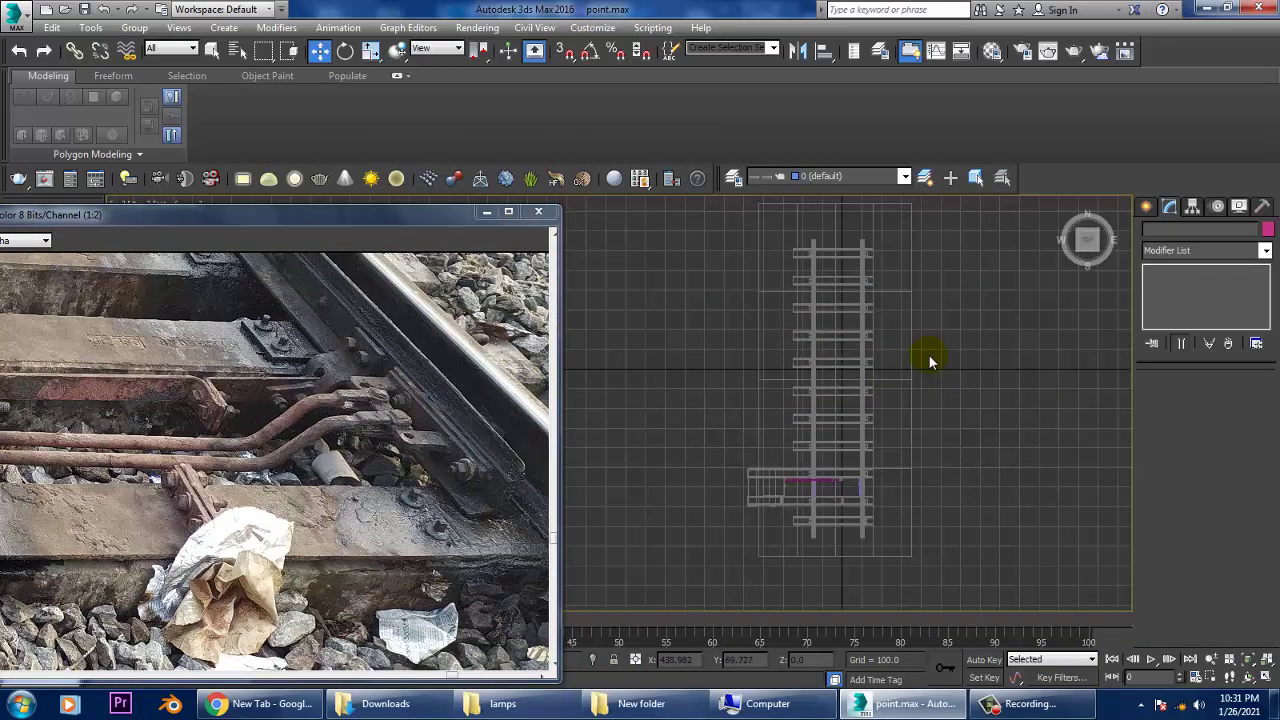
{"action": "key", "text": "alt+w"}
{"action": "left_click", "coordinate": [946, 330]}
{"action": "key", "text": "alt+w"}
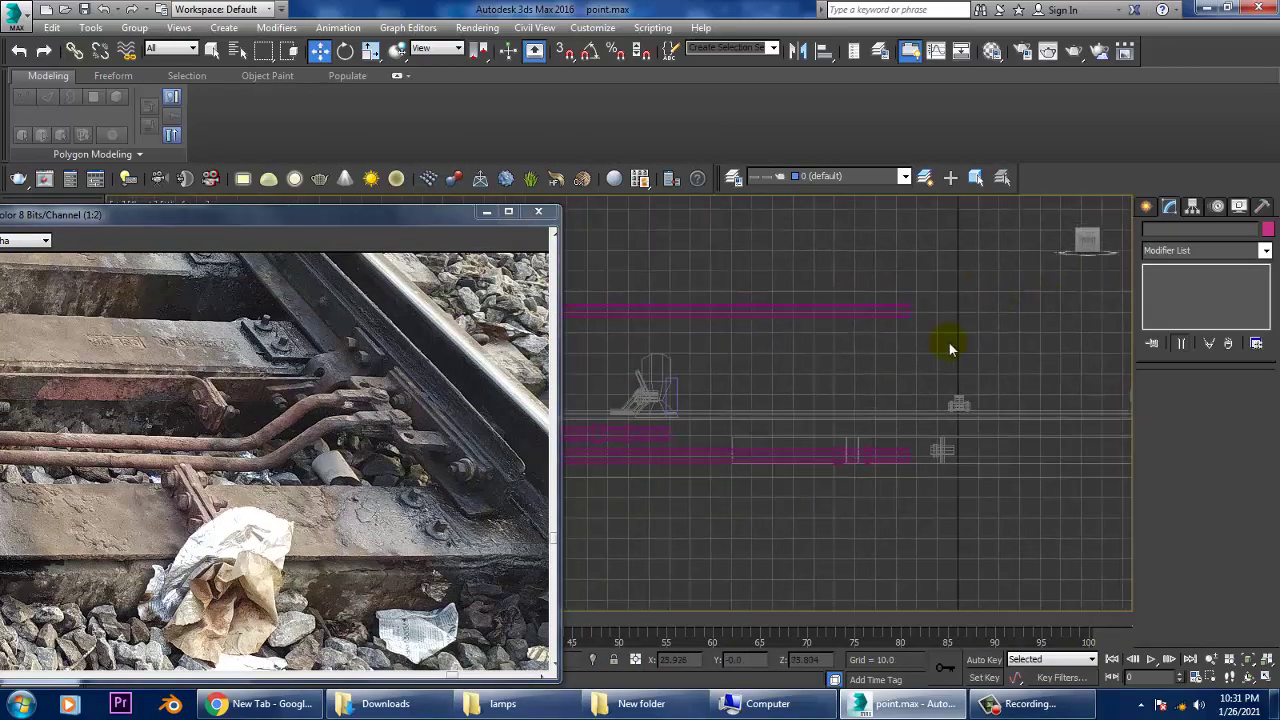
{"action": "scroll", "coordinate": [1000, 345], "scroll_direction": "down", "scroll_amount": 2}
Step: Draw bent rod Line071 as a line spline in the Front view
{"action": "left_click", "coordinate": [1147, 208]}
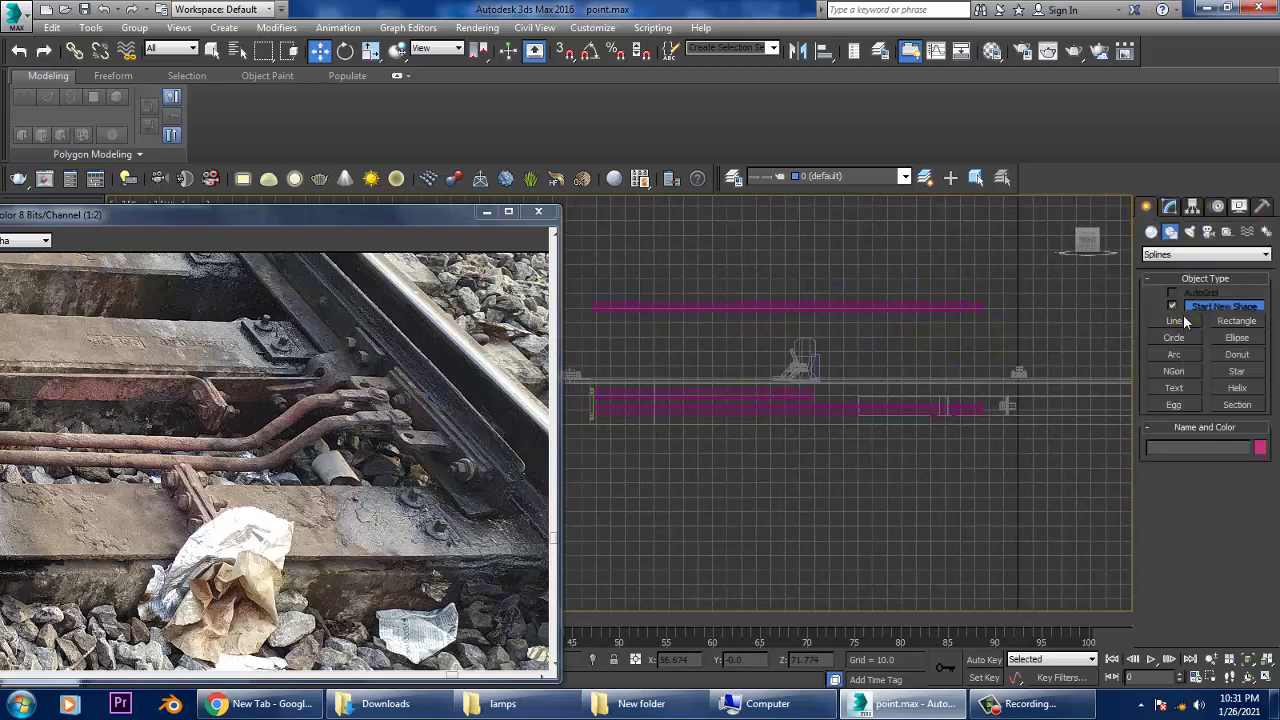
{"action": "left_click", "coordinate": [1175, 320]}
{"action": "left_click_drag", "start_coordinate": [556, 440], "coordinate": [394, 440]}
{"action": "middle_click_drag", "start_coordinate": [870, 390], "coordinate": [737, 390]}
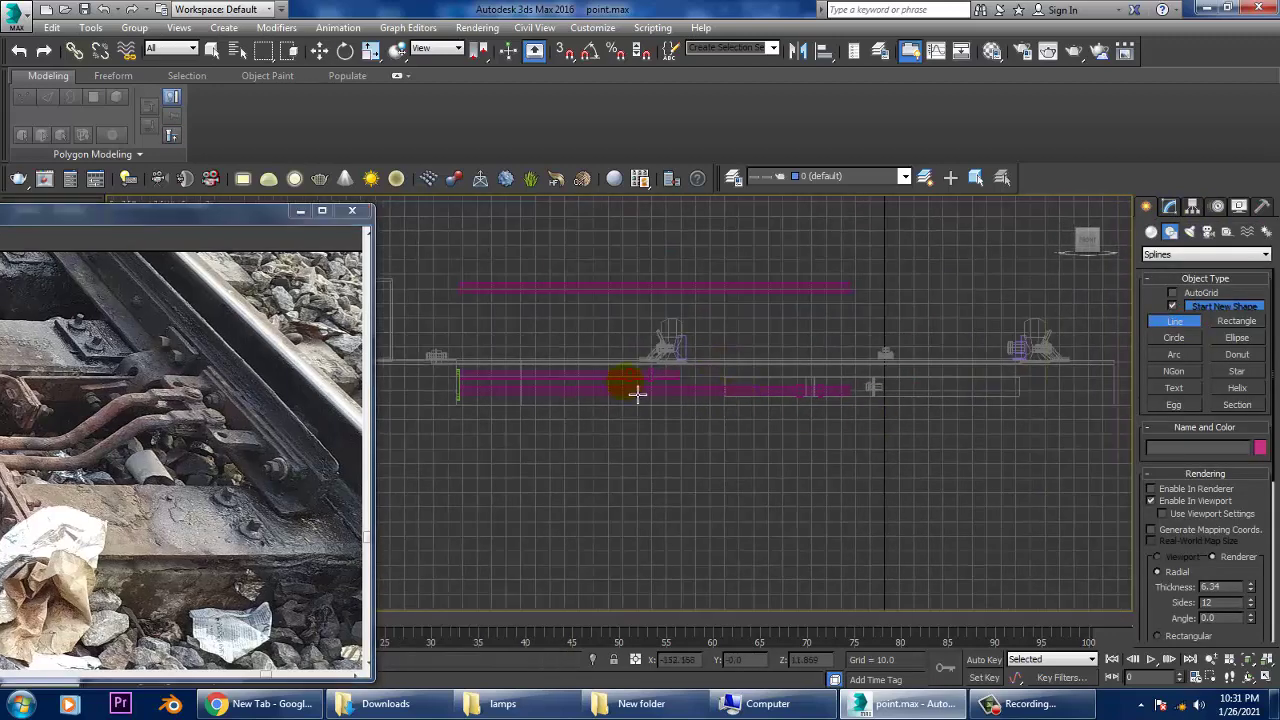
{"action": "left_click", "coordinate": [469, 393]}
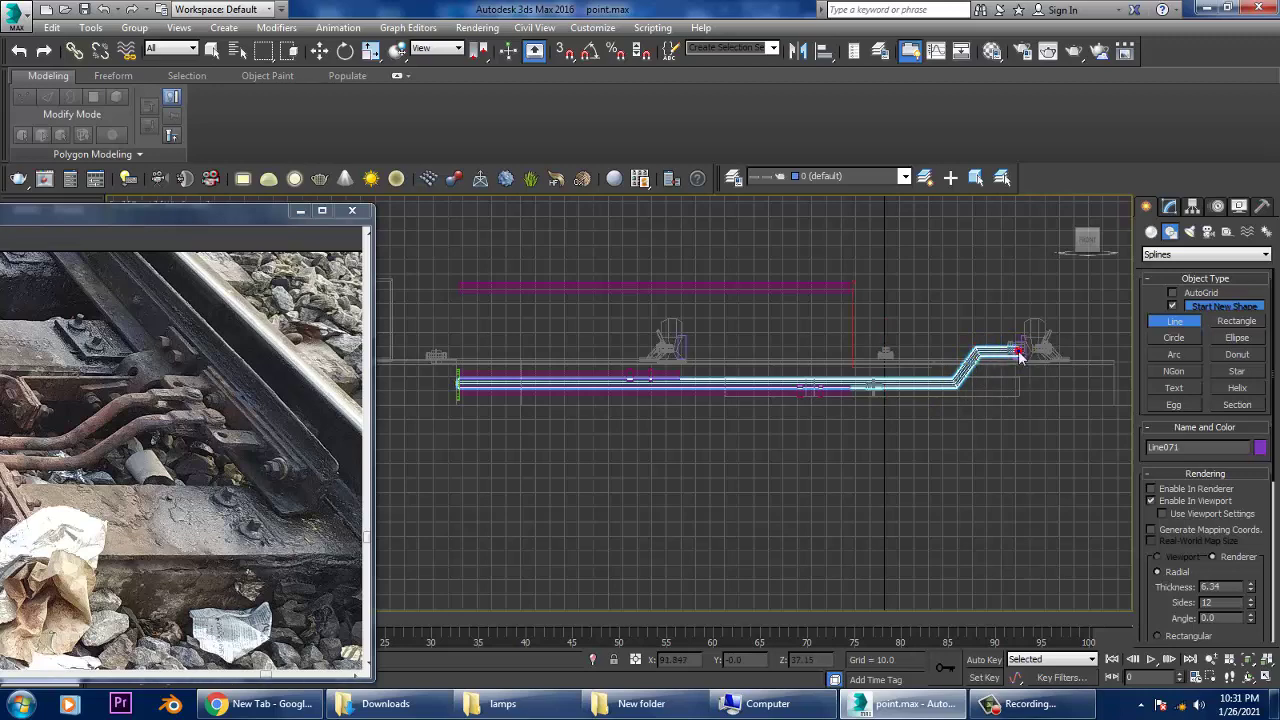
{"action": "right_click", "coordinate": [1019, 357]}
Step: Position Line071 beside the magenta rods beneath the rail
{"action": "key", "text": "alt+w"}
{"action": "key", "text": "alt+w"}
{"action": "mouse_move", "coordinate": [951, 500]}
{"action": "middle_mouse_down", "text": "alt"}
{"action": "mouse_move", "coordinate": [823, 451]}
{"action": "mouse_move", "coordinate": [835, 450]}
{"action": "middle_mouse_up", "text": "alt"}
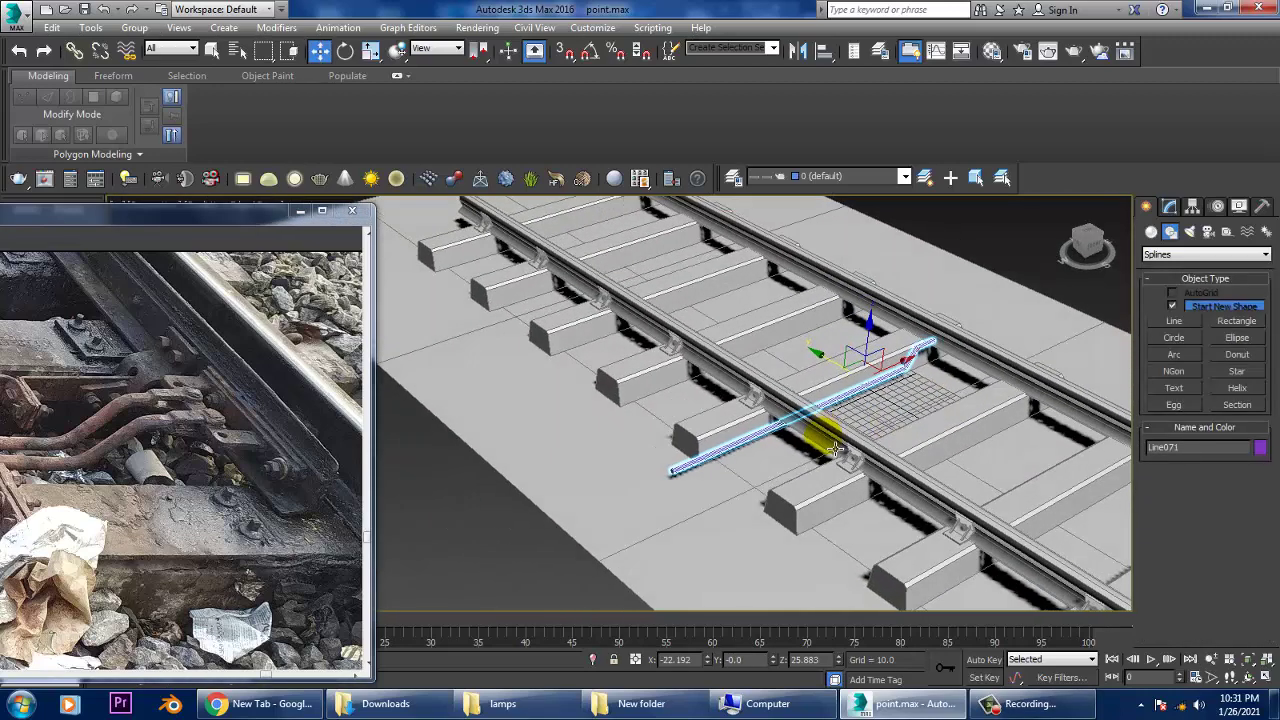
{"action": "scroll", "coordinate": [835, 450], "scroll_direction": "down", "scroll_amount": 3}
{"action": "scroll", "coordinate": [928, 457], "scroll_direction": "down", "scroll_amount": 3}
{"action": "scroll", "coordinate": [700, 400], "scroll_direction": "down", "scroll_amount": 3}
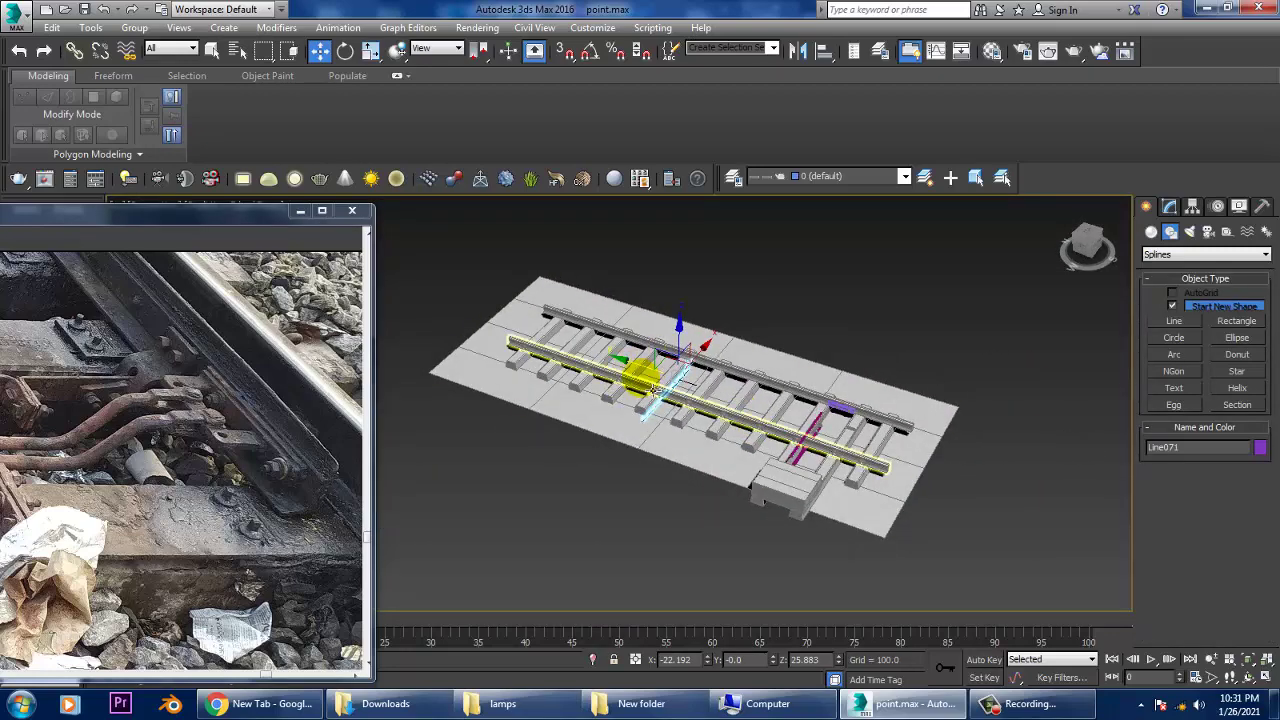
{"action": "left_click_drag", "start_coordinate": [655, 388], "coordinate": [805, 423]}
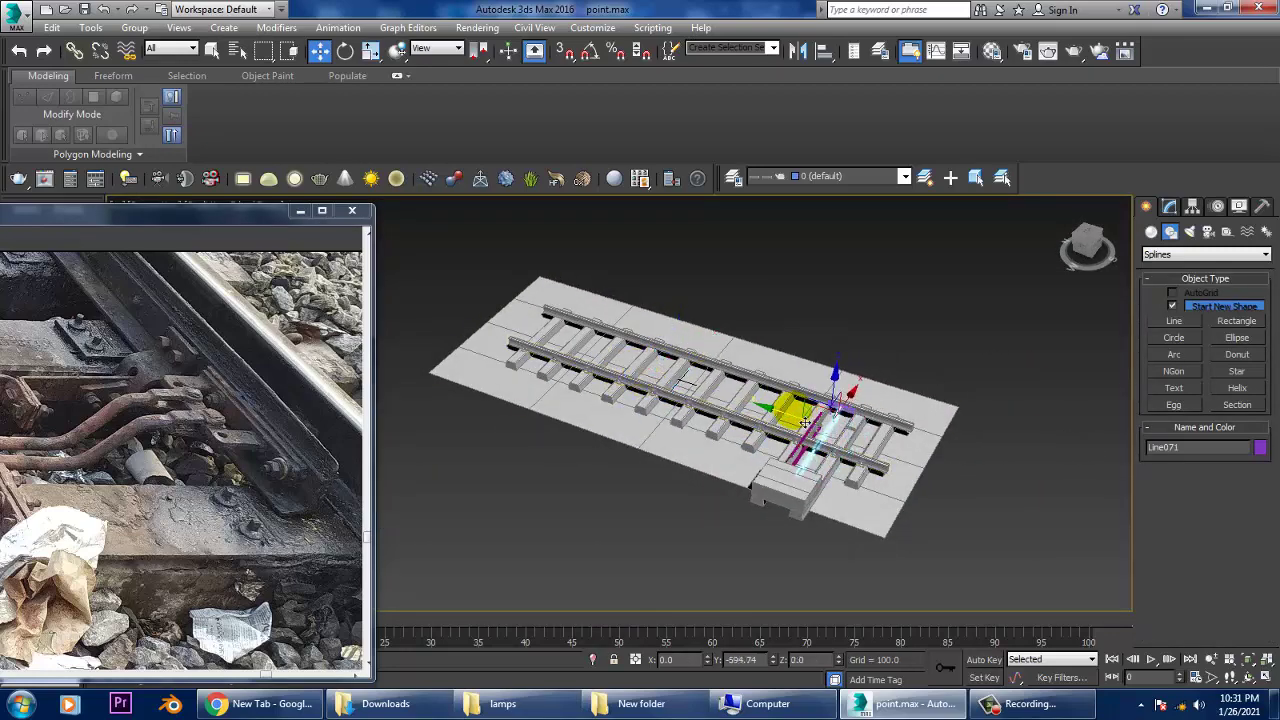
{"action": "scroll", "coordinate": [805, 423], "scroll_direction": "up", "scroll_amount": 5}
{"action": "mouse_move", "coordinate": [860, 410]}
{"action": "middle_mouse_down", "text": "alt"}
{"action": "mouse_move", "coordinate": [918, 396]}
{"action": "mouse_move", "coordinate": [130, 183]}
{"action": "middle_mouse_up", "text": "alt"}
{"action": "mouse_move", "coordinate": [148, 216]}
{"action": "left_mouse_down"}
{"action": "mouse_move", "coordinate": [670, 115]}
{"action": "mouse_move", "coordinate": [938, 108]}
{"action": "left_mouse_up"}
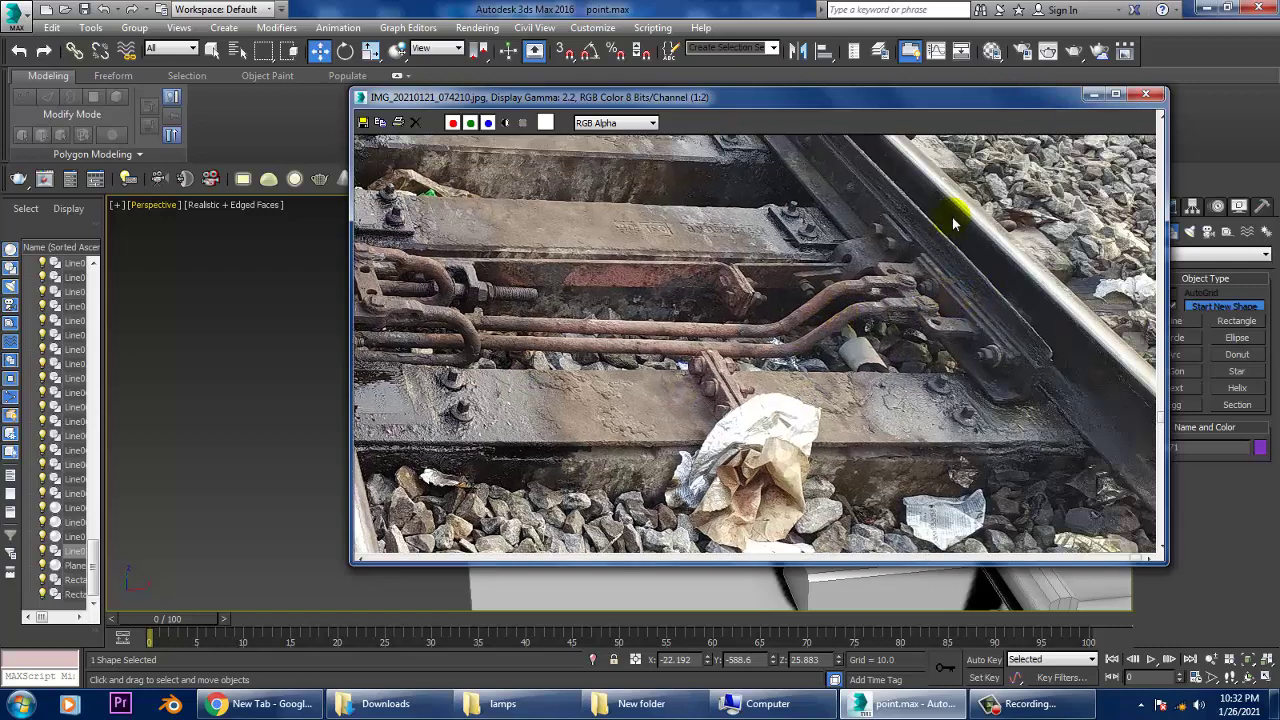
Step: Nudge the rod beside the blue line and clone it as Line072
{"action": "left_click", "coordinate": [979, 319], "text": "ctrl"}
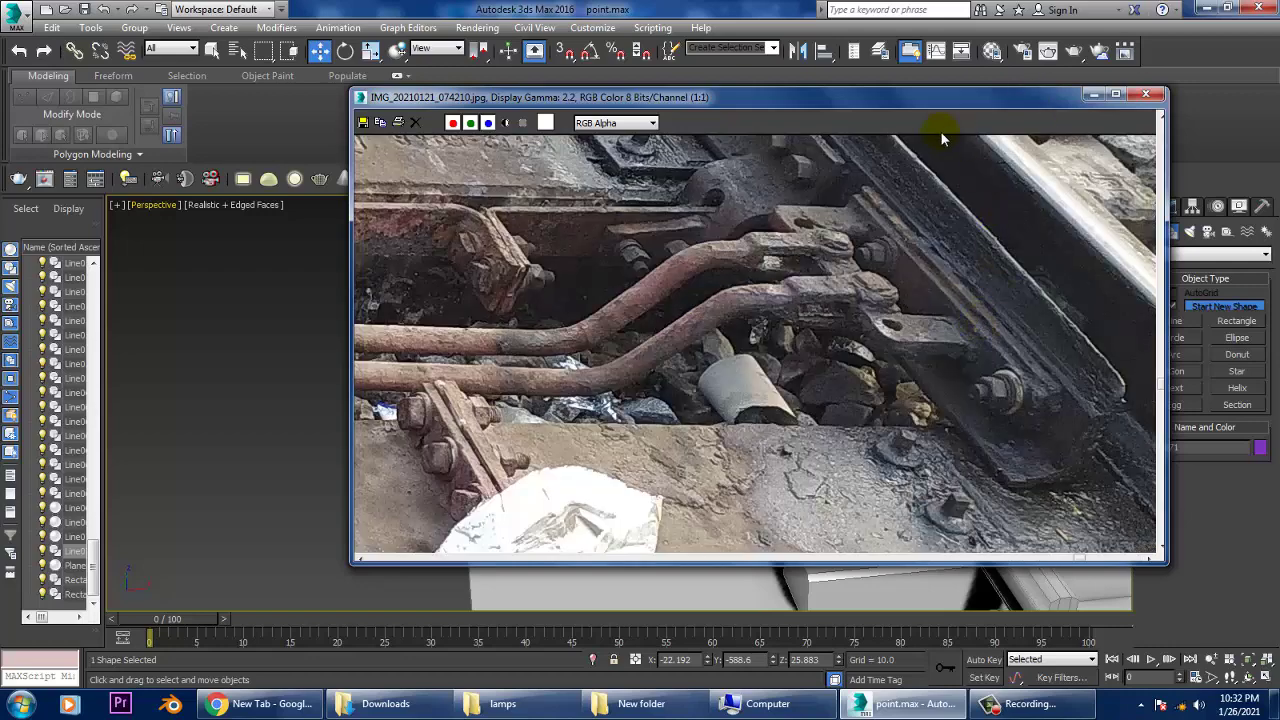
{"action": "left_click_drag", "start_coordinate": [955, 100], "coordinate": [525, 115]}
{"action": "mouse_move", "coordinate": [900, 380]}
{"action": "middle_mouse_down", "text": "alt"}
{"action": "mouse_move", "coordinate": [928, 390]}
{"action": "mouse_move", "coordinate": [960, 292]}
{"action": "middle_mouse_up", "text": "alt"}
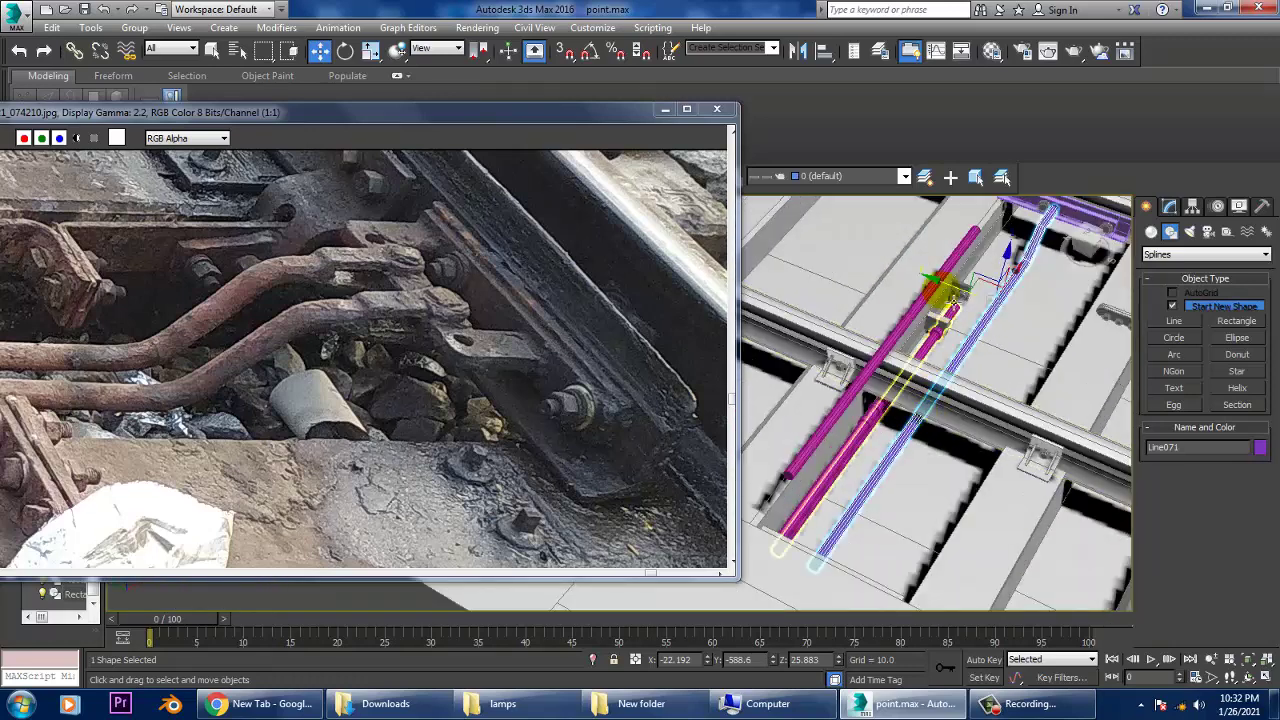
{"action": "left_click_drag", "start_coordinate": [960, 292], "coordinate": [987, 304]}
{"action": "key", "text": "ctrl+v"}
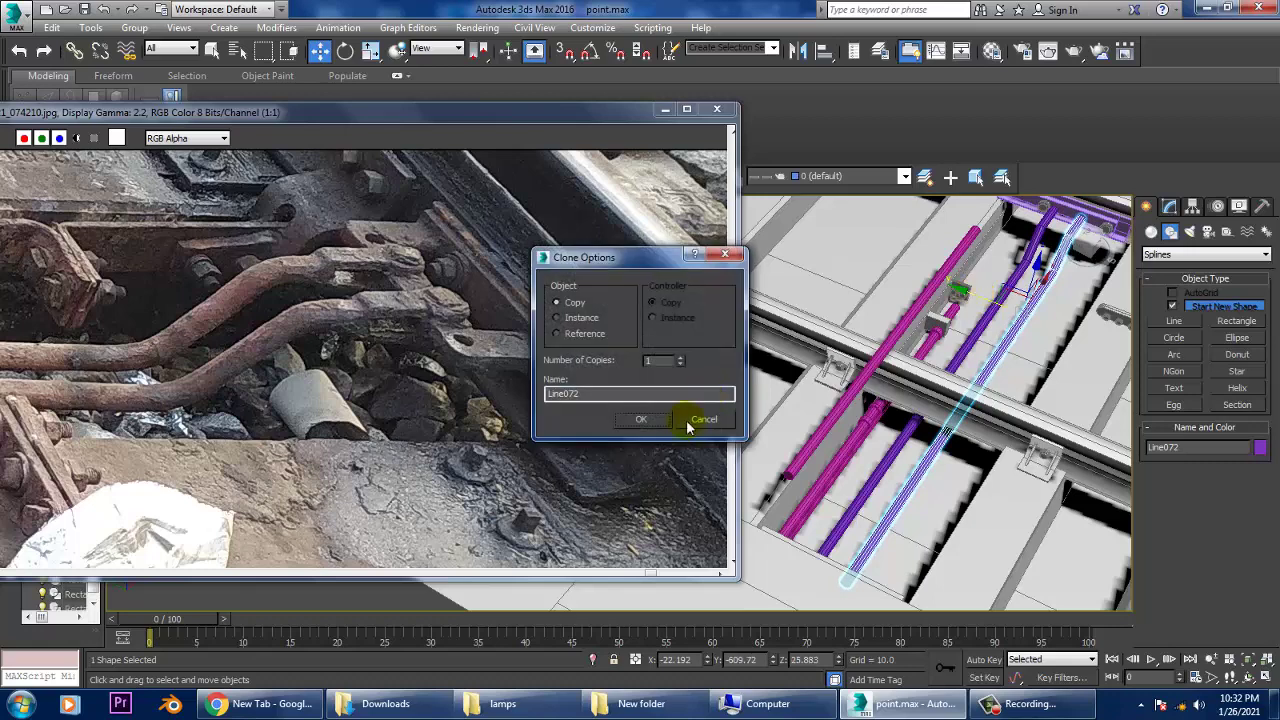
{"action": "left_click", "coordinate": [643, 420]}
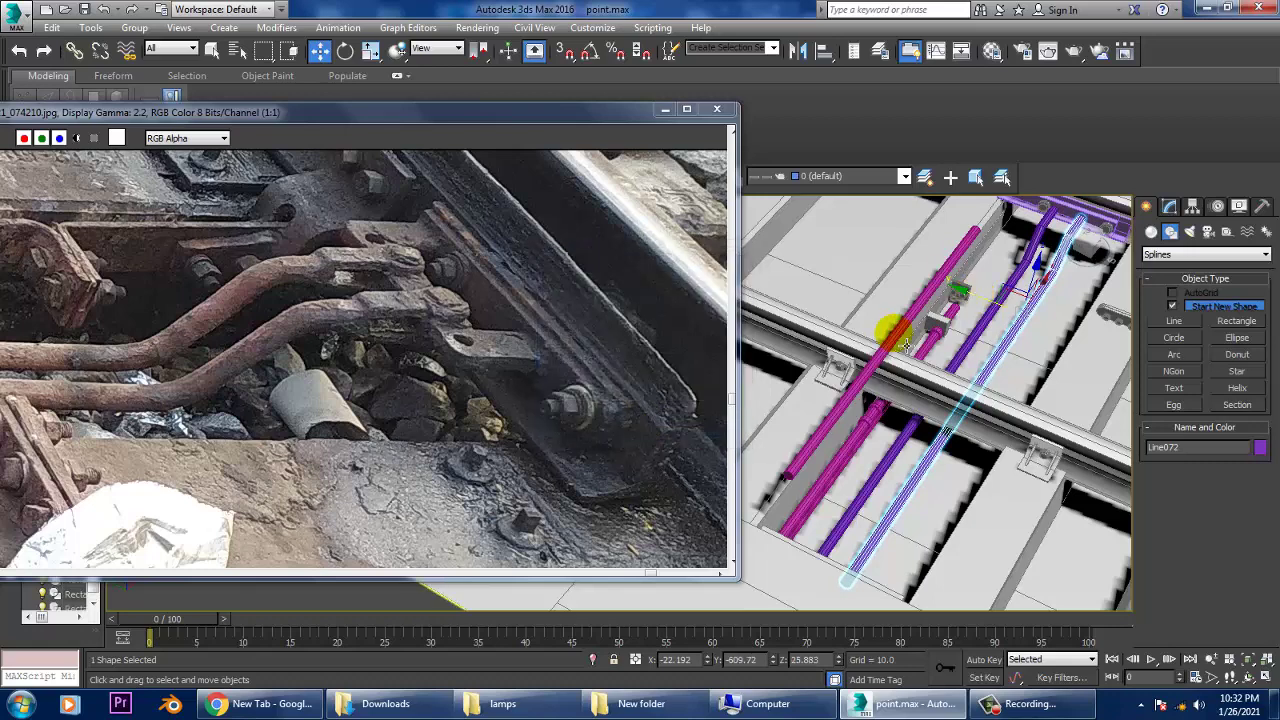
Step: Shift Line072's end segment left so it runs beside Line071
{"action": "left_click", "coordinate": [980, 336]}
{"action": "mouse_move", "coordinate": [968, 298]}
{"action": "middle_mouse_down", "text": "alt"}
{"action": "mouse_move", "coordinate": [857, 413]}
{"action": "mouse_move", "coordinate": [905, 397]}
{"action": "middle_mouse_up", "text": "alt"}
{"action": "left_click", "coordinate": [878, 391]}
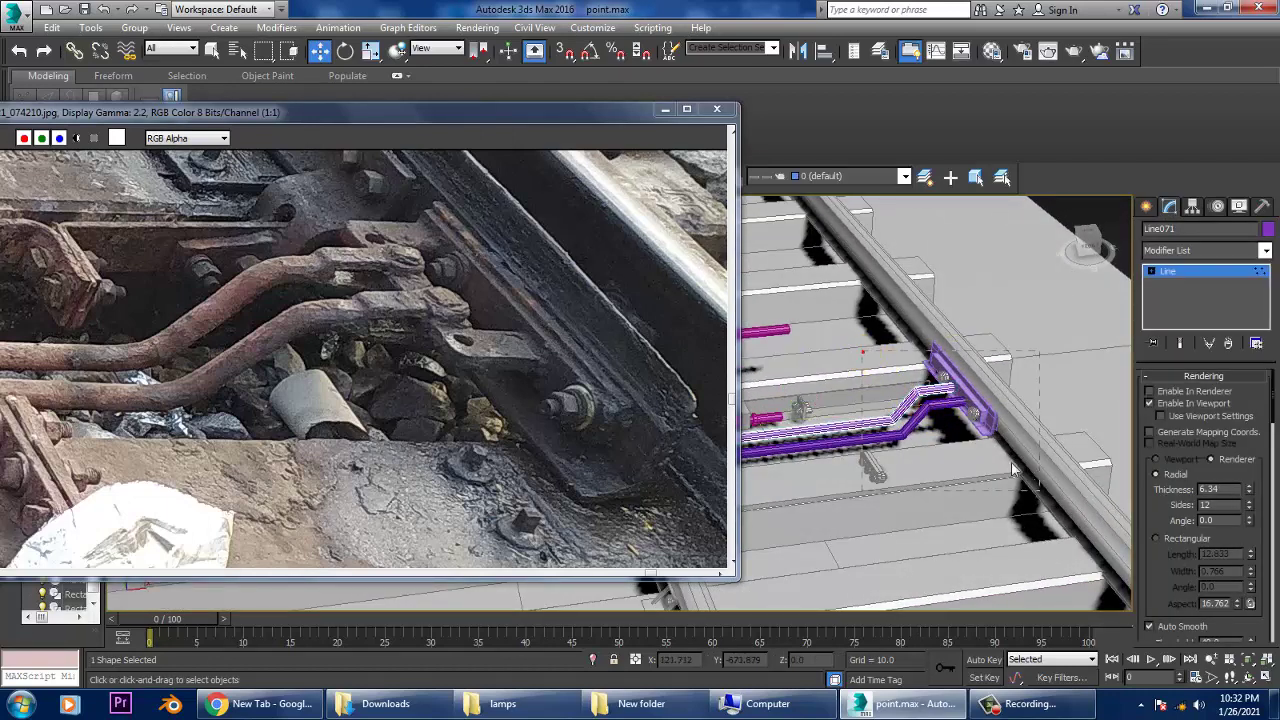
{"action": "left_click", "coordinate": [1155, 322]}
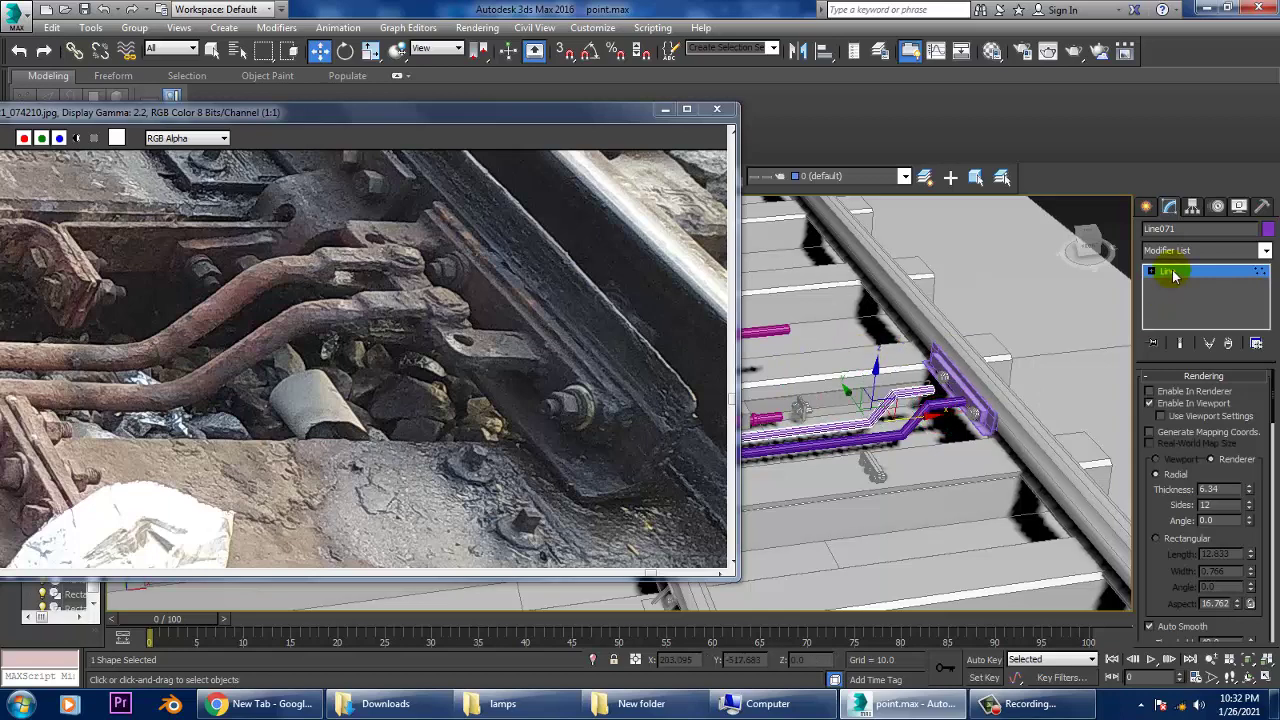
{"action": "left_click", "coordinate": [1172, 274]}
{"action": "left_click", "coordinate": [942, 413]}
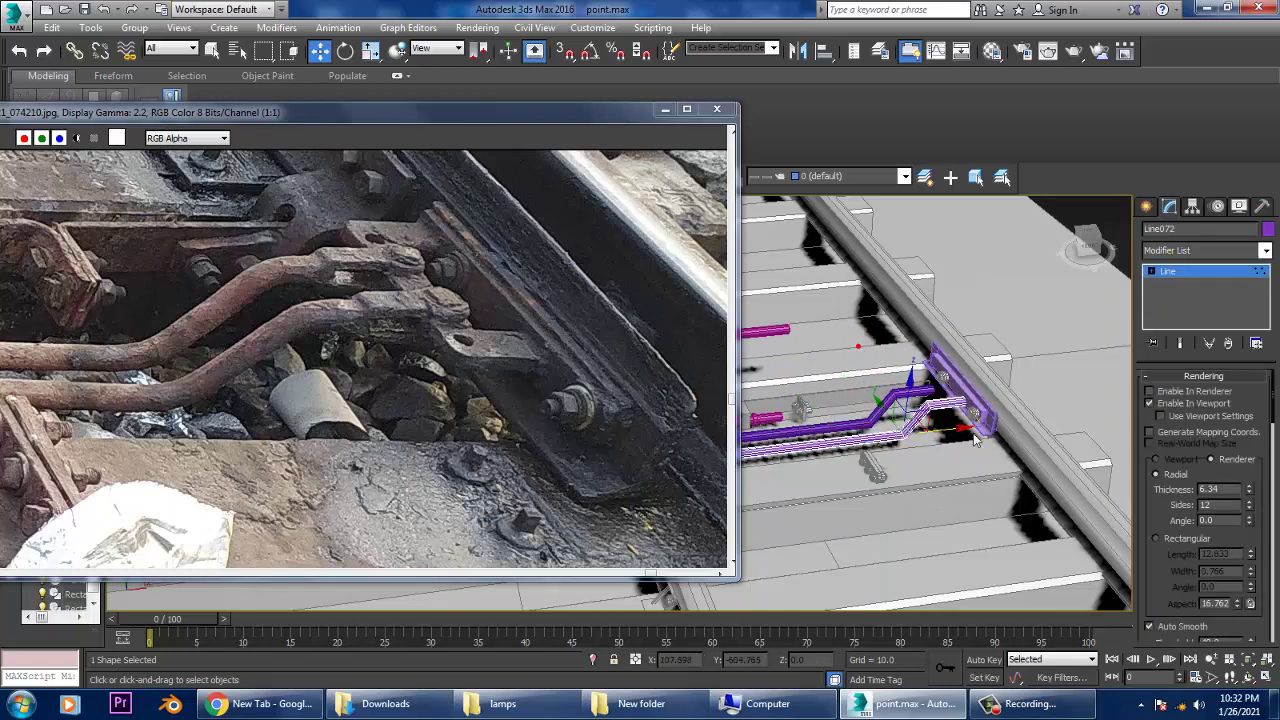
{"action": "left_click_drag", "start_coordinate": [964, 440], "coordinate": [920, 444]}
Step: Set the Create panel to Standard Primitives with the rail bracket in view
{"action": "left_click", "coordinate": [1145, 206]}
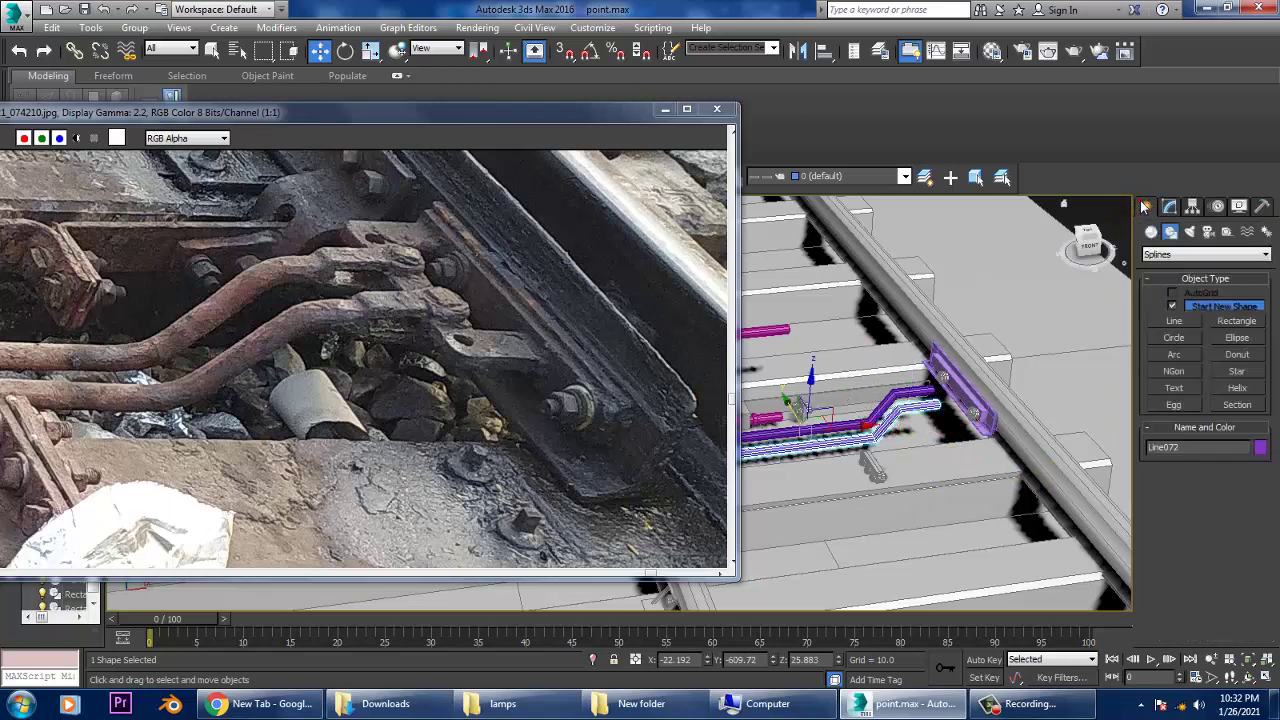
{"action": "scroll", "coordinate": [970, 370], "scroll_direction": "up", "scroll_amount": 5}
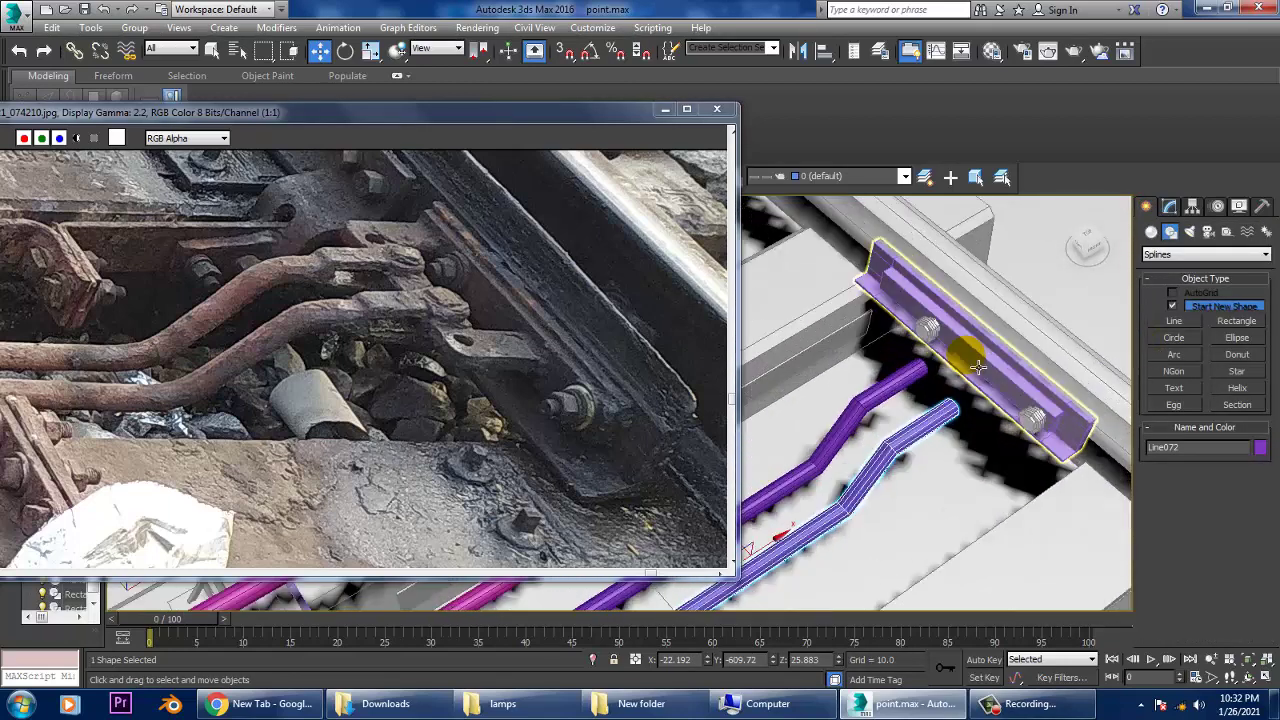
{"action": "middle_click_drag", "start_coordinate": [995, 400], "coordinate": [994, 366], "text": "alt"}
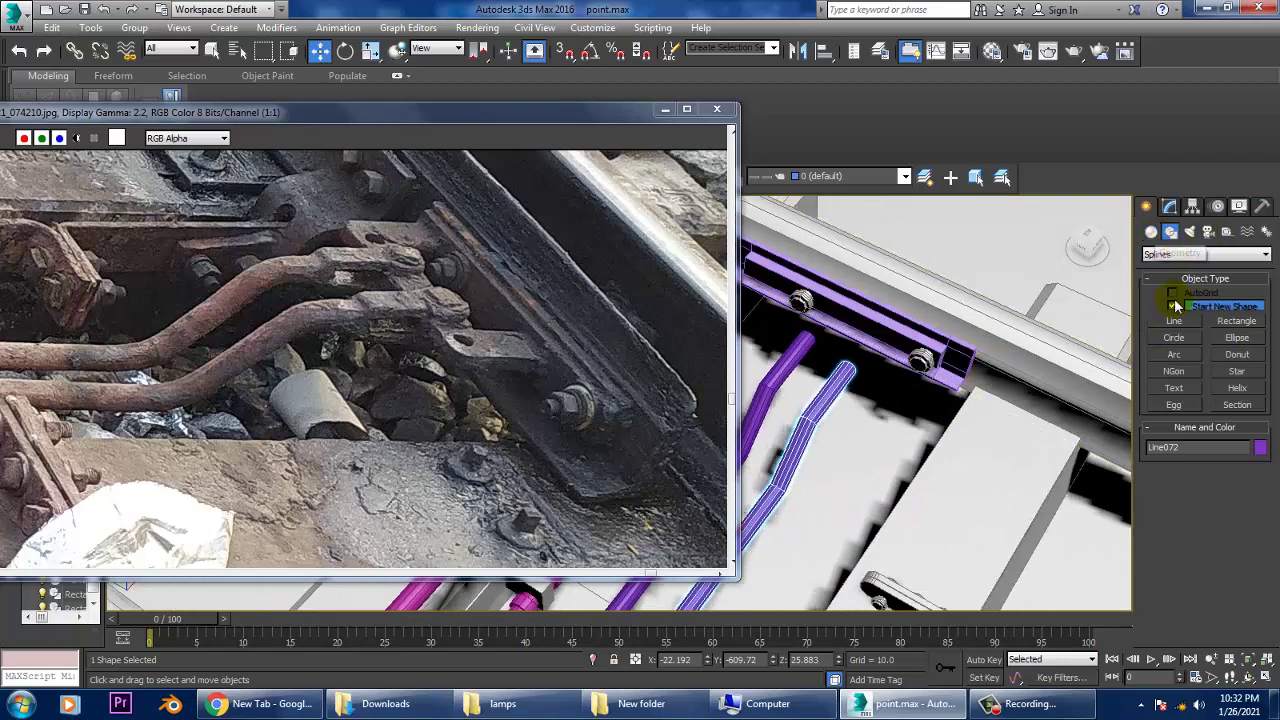
{"action": "left_click", "coordinate": [1151, 231]}
Step: Draw flat box Box021 in the Left view beside the bracket
{"action": "left_click", "coordinate": [1174, 308]}
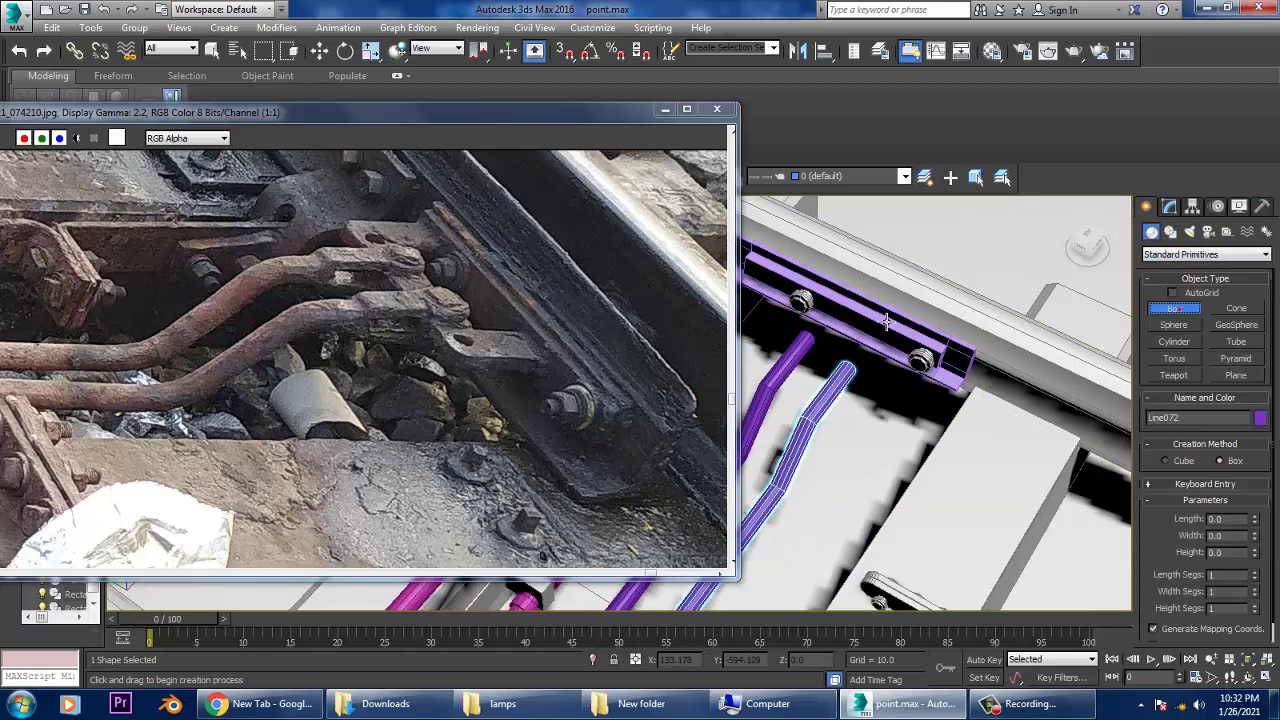
{"action": "left_click_drag", "start_coordinate": [496, 111], "coordinate": [77, 168]}
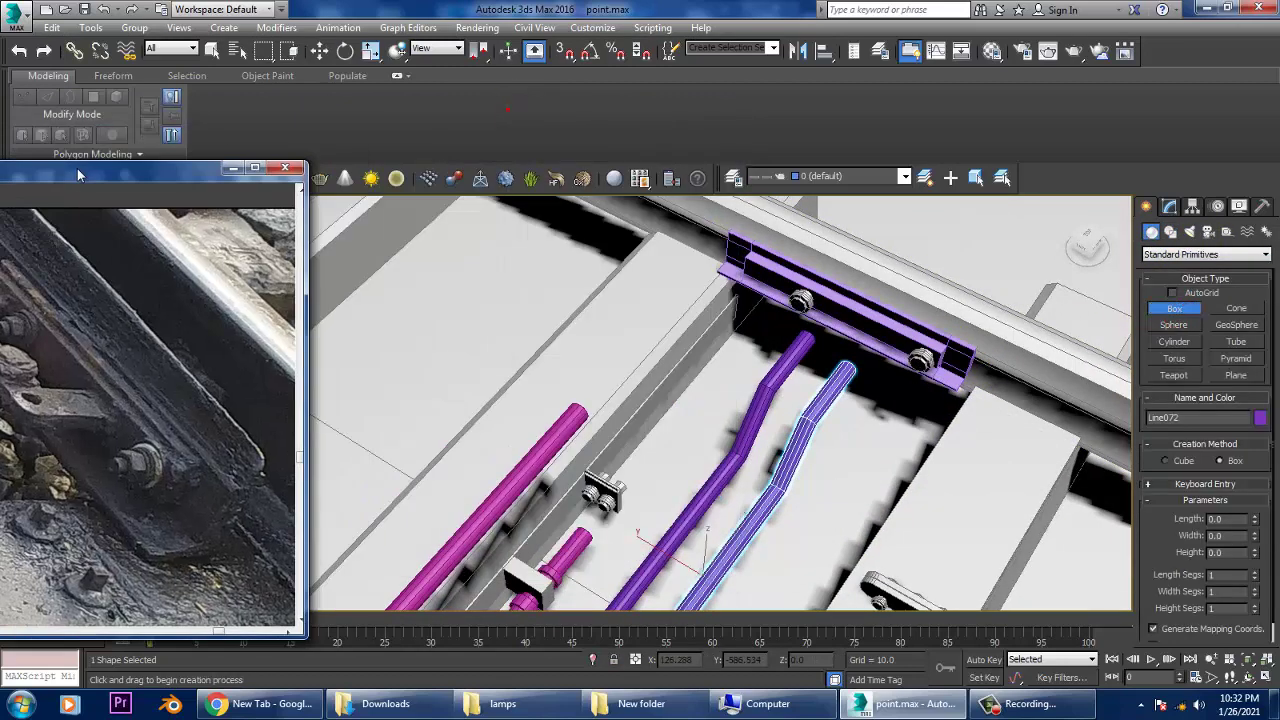
{"action": "key", "text": "alt+w"}
{"action": "key", "text": "alt+w"}
{"action": "key", "text": "l"}
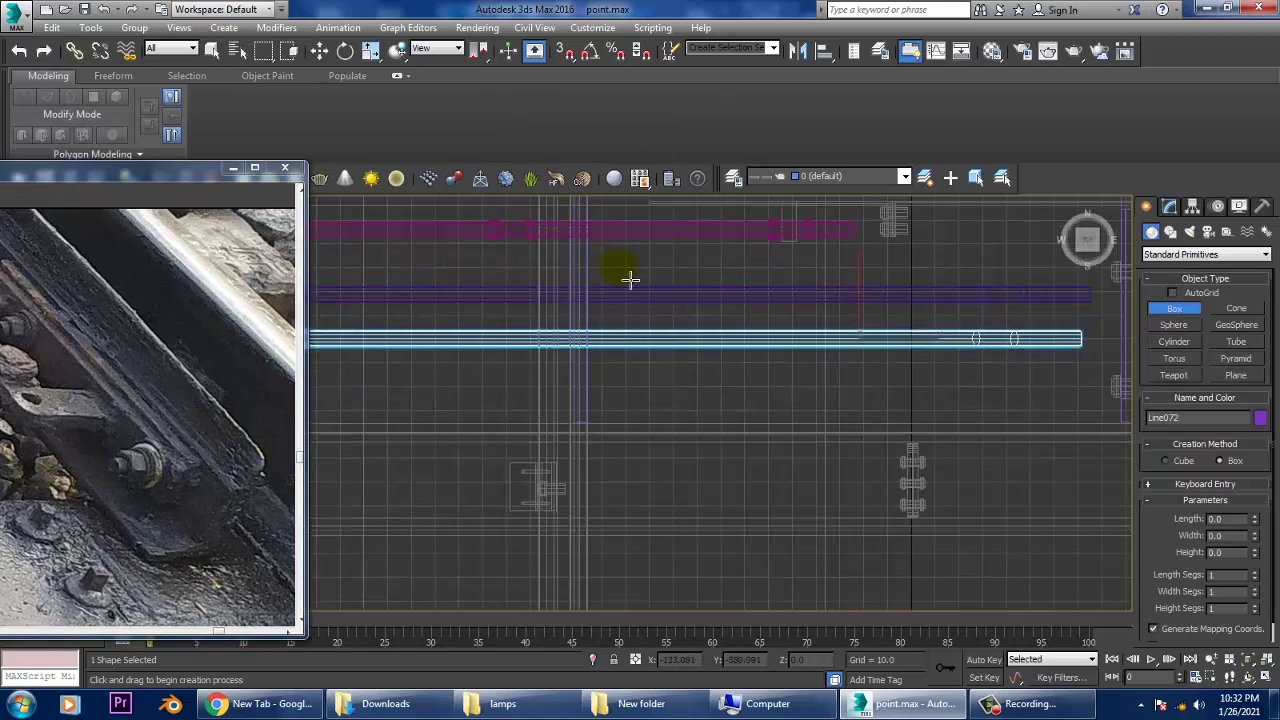
{"action": "scroll", "coordinate": [943, 350], "scroll_direction": "up", "scroll_amount": 3}
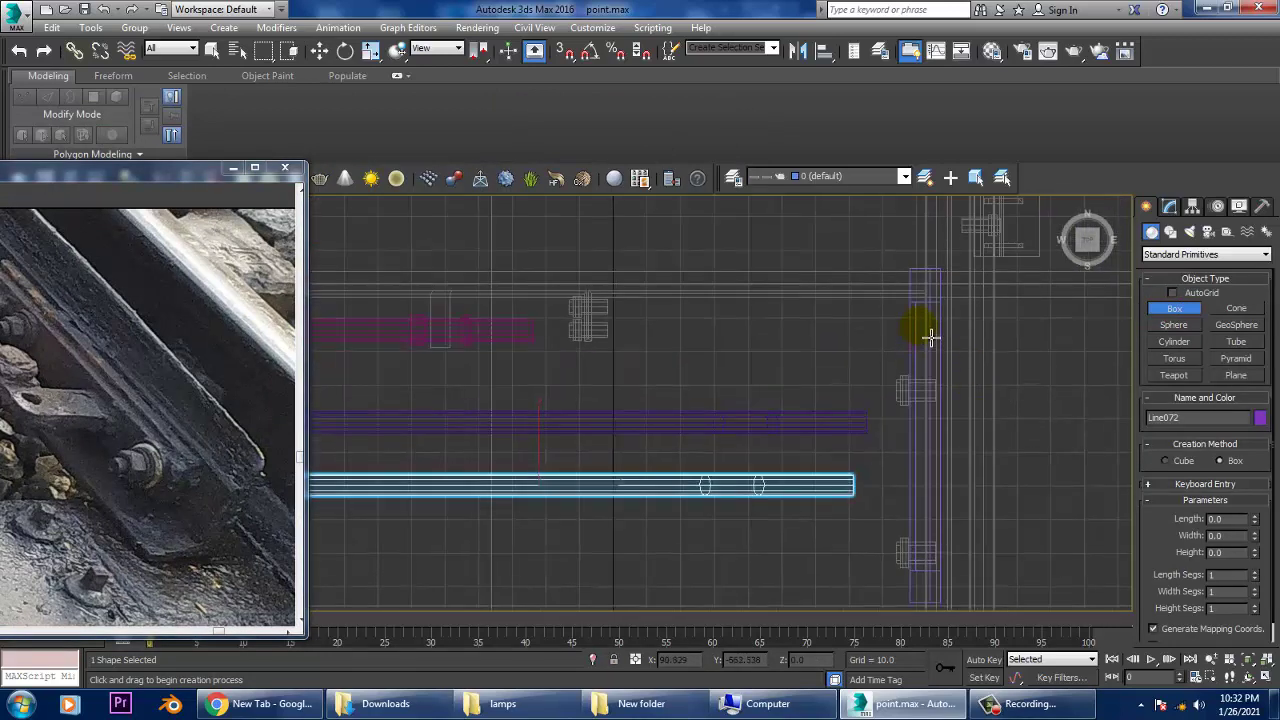
{"action": "left_click_drag", "start_coordinate": [930, 338], "coordinate": [865, 360]}
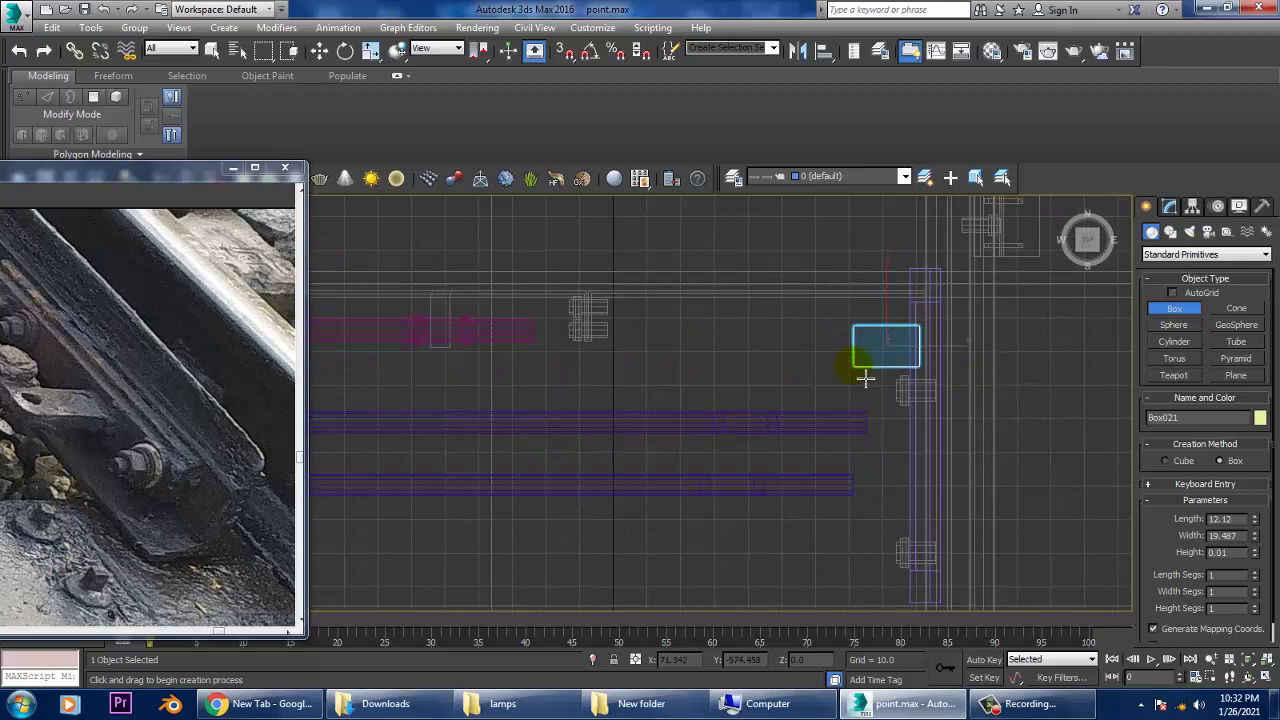
Step: Lift Box021 onto the purple bracket's ledge next to the bolt
{"action": "key", "text": "w"}
{"action": "key", "text": "alt+w"}
{"action": "key", "text": "alt+w"}
{"action": "scroll", "coordinate": [855, 425], "scroll_direction": "down", "scroll_amount": 3}
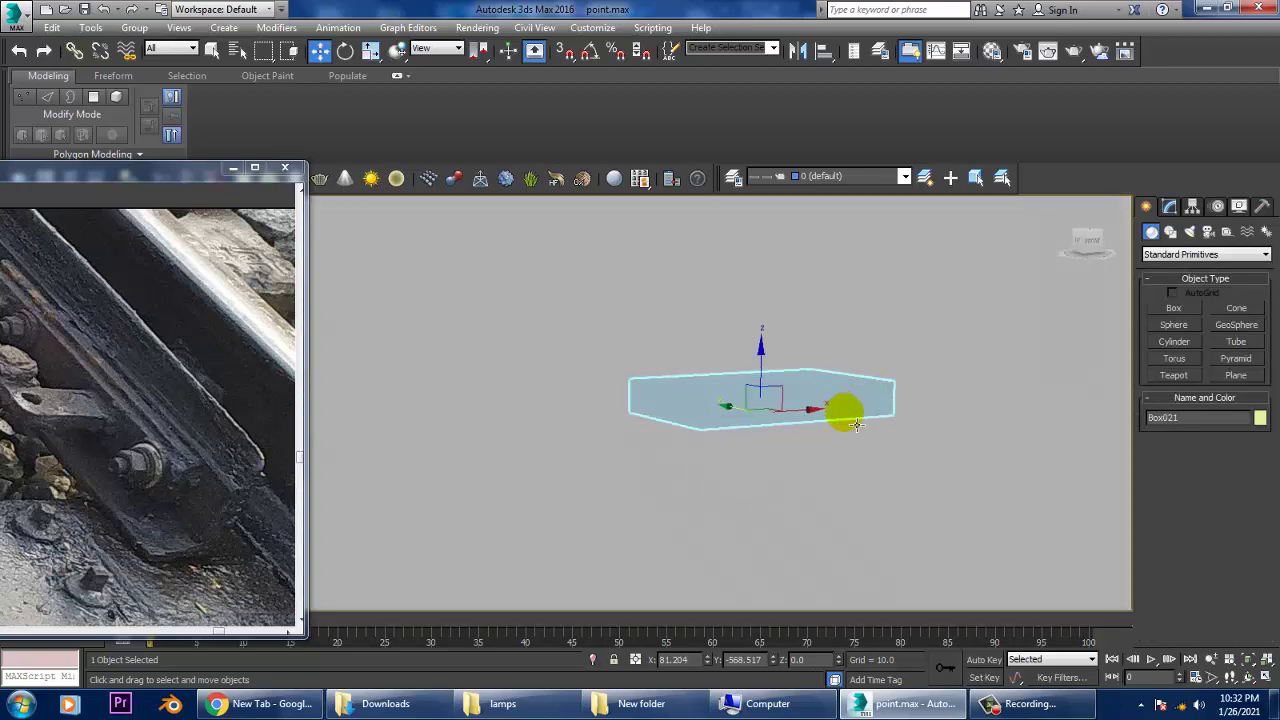
{"action": "scroll", "coordinate": [855, 425], "scroll_direction": "down", "scroll_amount": 3}
{"action": "scroll", "coordinate": [830, 430], "scroll_direction": "down", "scroll_amount": 3}
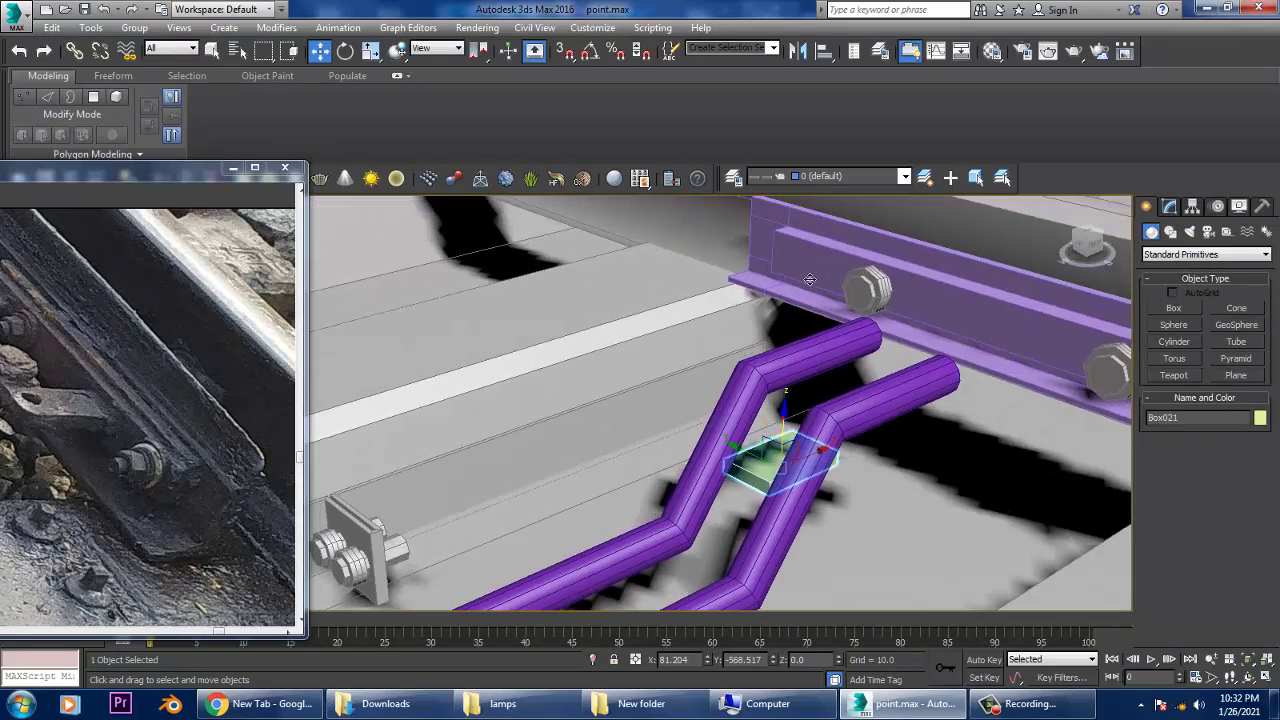
{"action": "left_click_drag", "start_coordinate": [809, 279], "coordinate": [812, 284]}
{"action": "scroll", "coordinate": [812, 284], "scroll_direction": "up", "scroll_amount": 2}
{"action": "scroll", "coordinate": [850, 340], "scroll_direction": "up", "scroll_amount": 2}
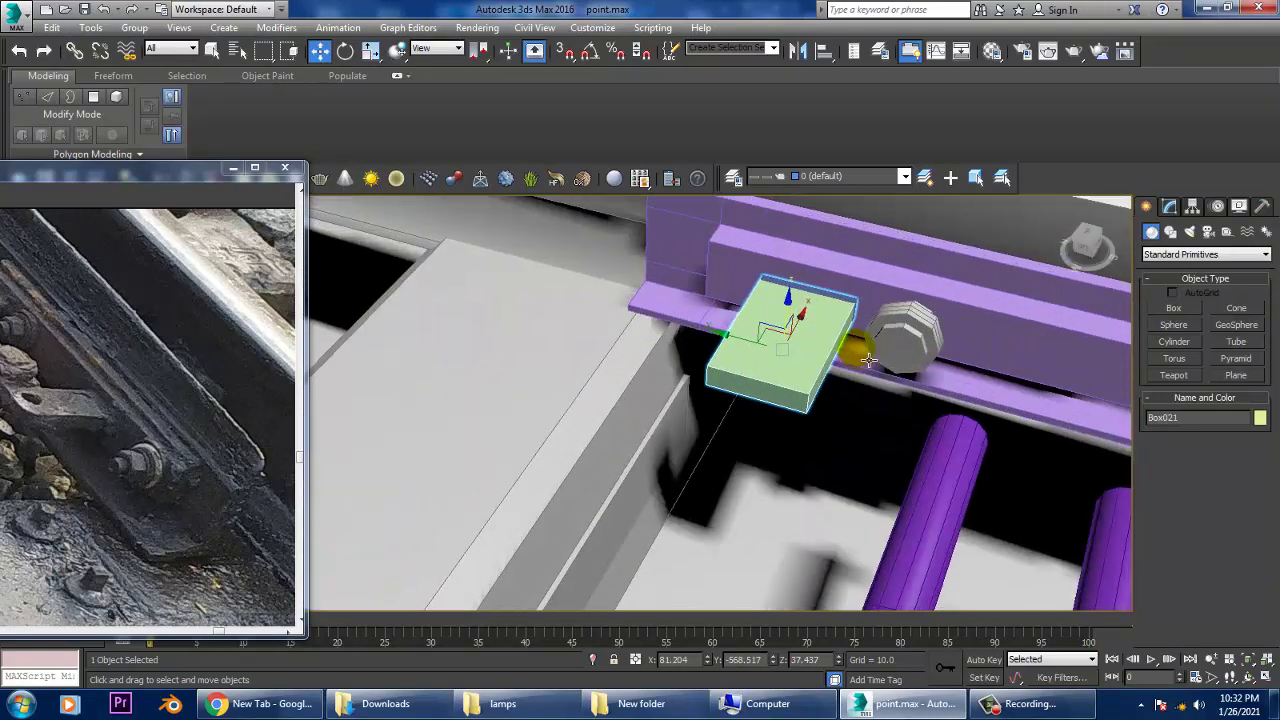
{"action": "middle_click_drag", "start_coordinate": [869, 360], "coordinate": [817, 357], "text": "alt"}
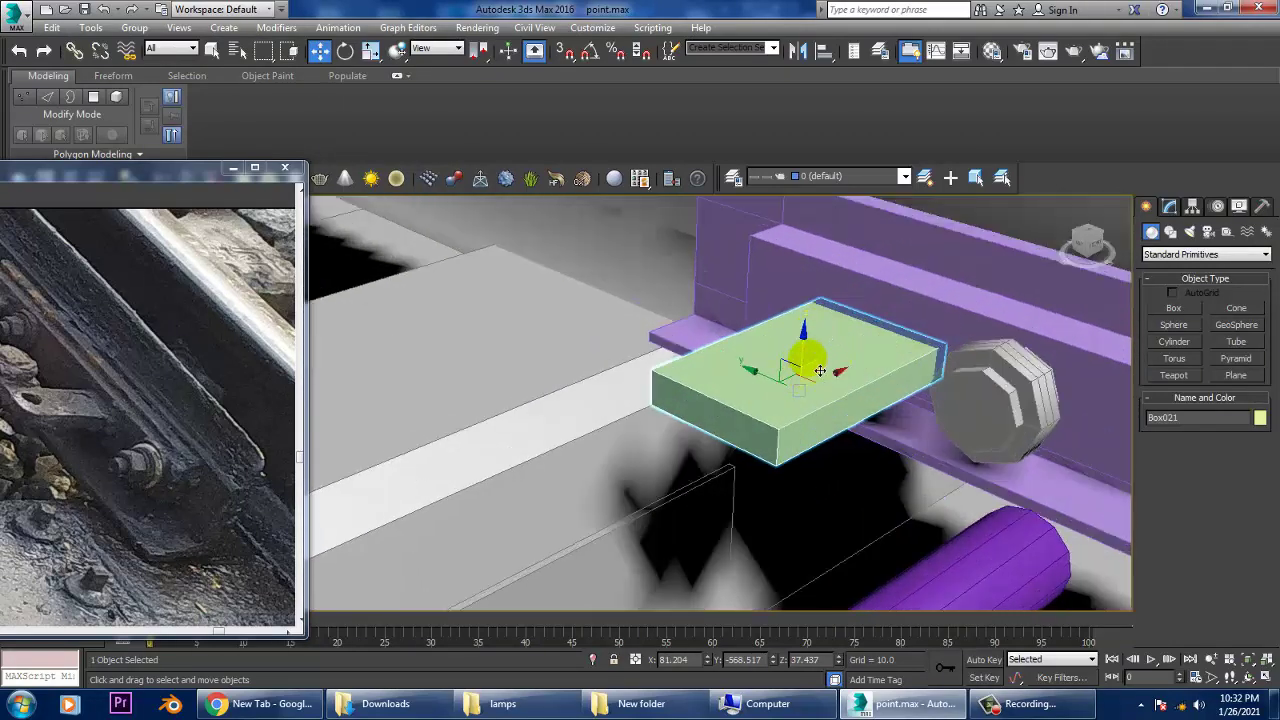
{"action": "left_click_drag", "start_coordinate": [820, 371], "coordinate": [820, 360]}
Step: Convert Box021 to Editable Poly and chamfer its front vertical edge 4.624 with 7 segments
{"action": "left_click", "coordinate": [1170, 207]}
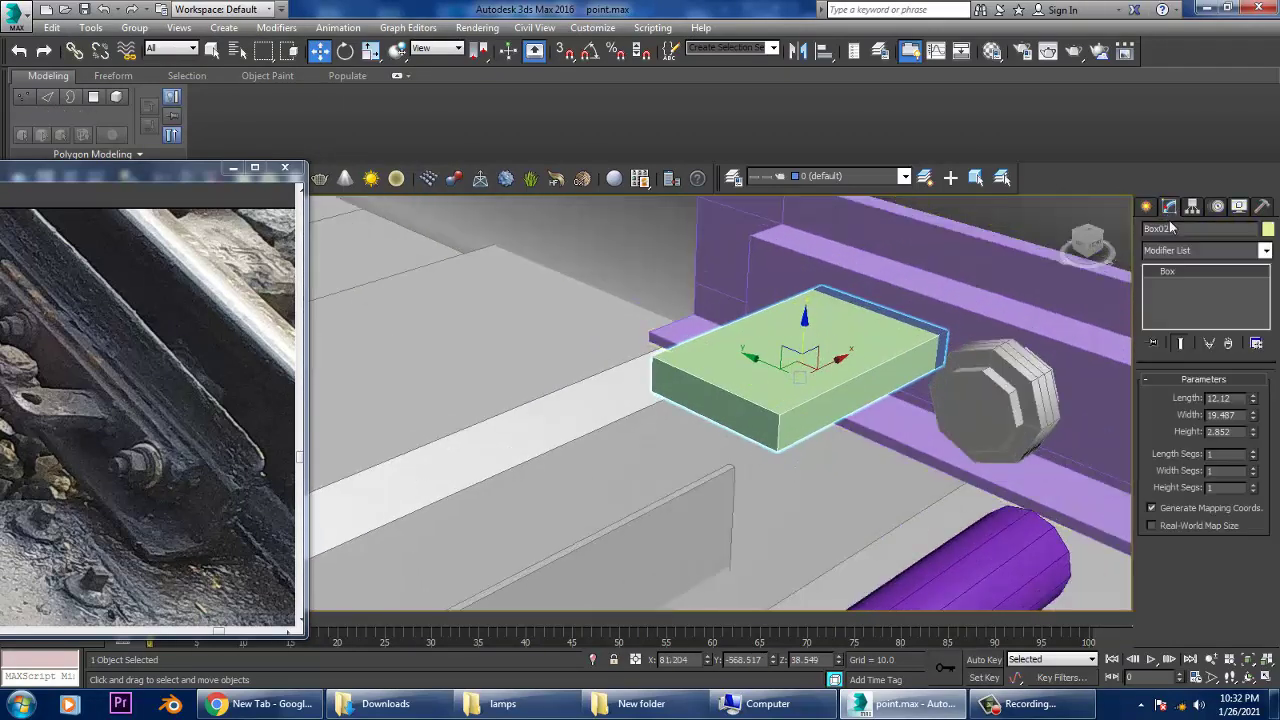
{"action": "right_click", "coordinate": [1197, 276]}
{"action": "left_click", "coordinate": [1190, 392]}
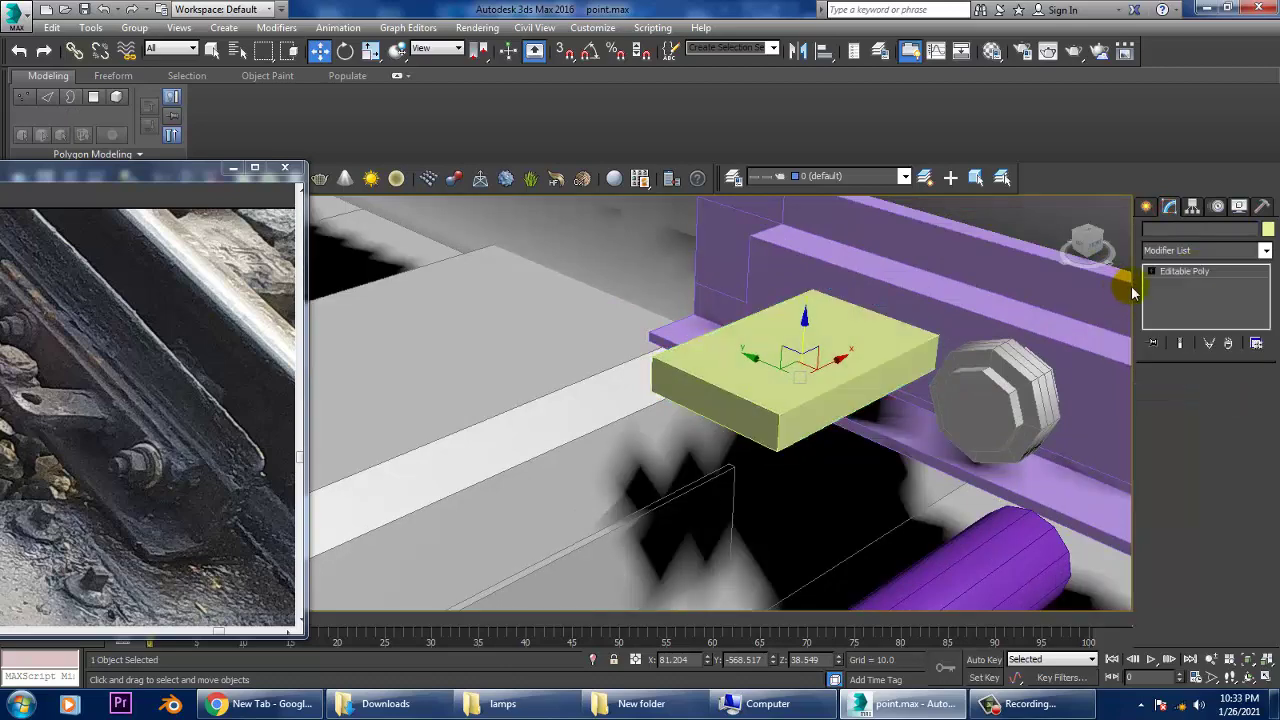
{"action": "left_click", "coordinate": [1177, 297]}
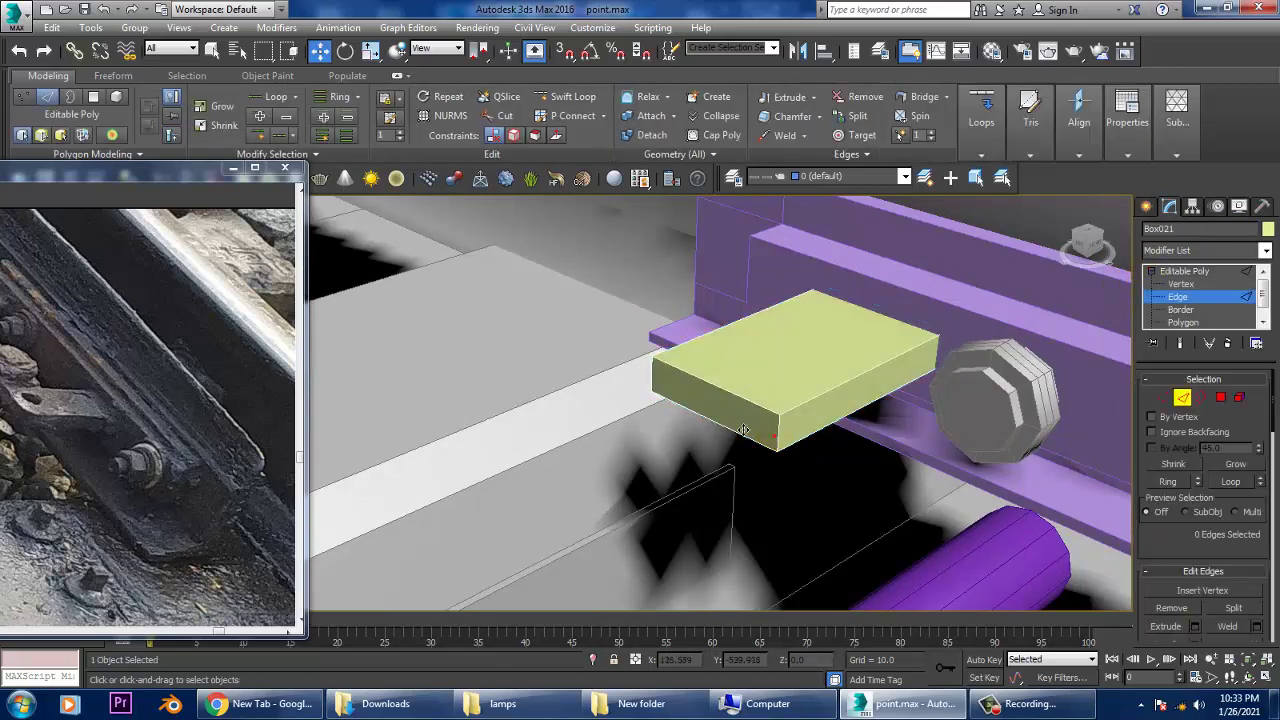
{"action": "left_click", "coordinate": [652, 378]}
{"action": "left_click_drag", "start_coordinate": [1192, 540], "coordinate": [1190, 345]}
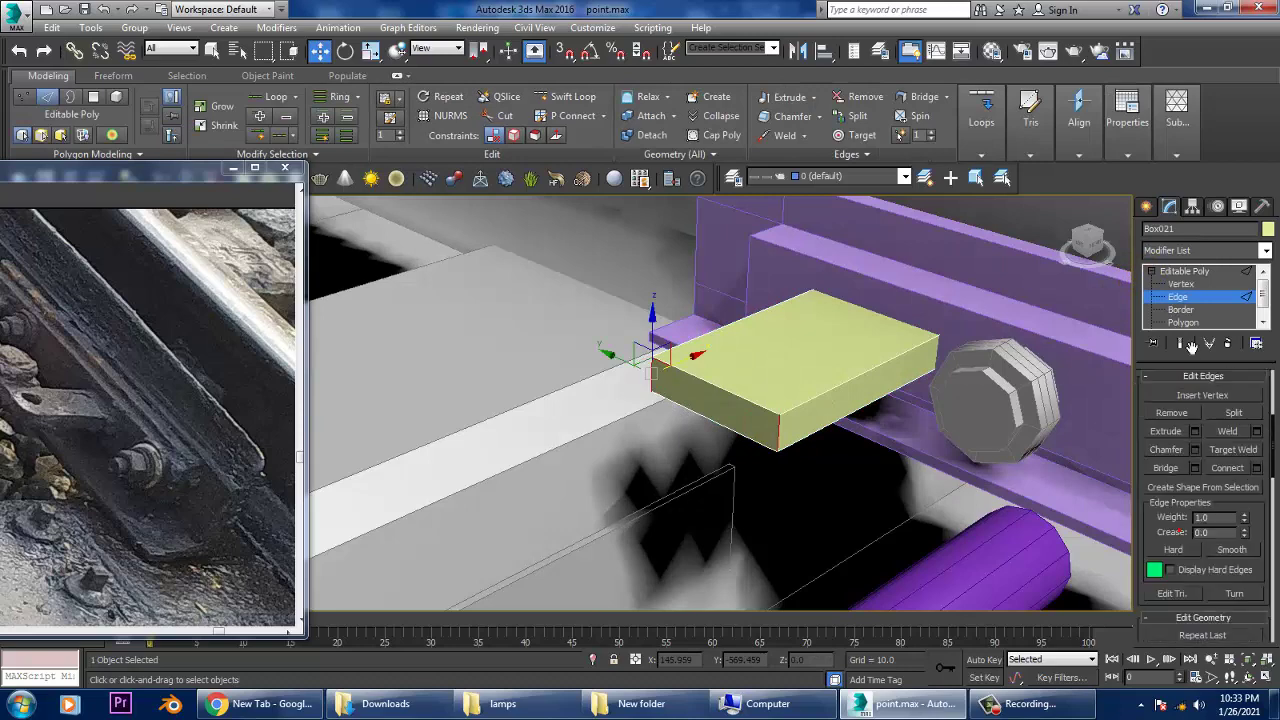
{"action": "left_click", "coordinate": [1195, 450]}
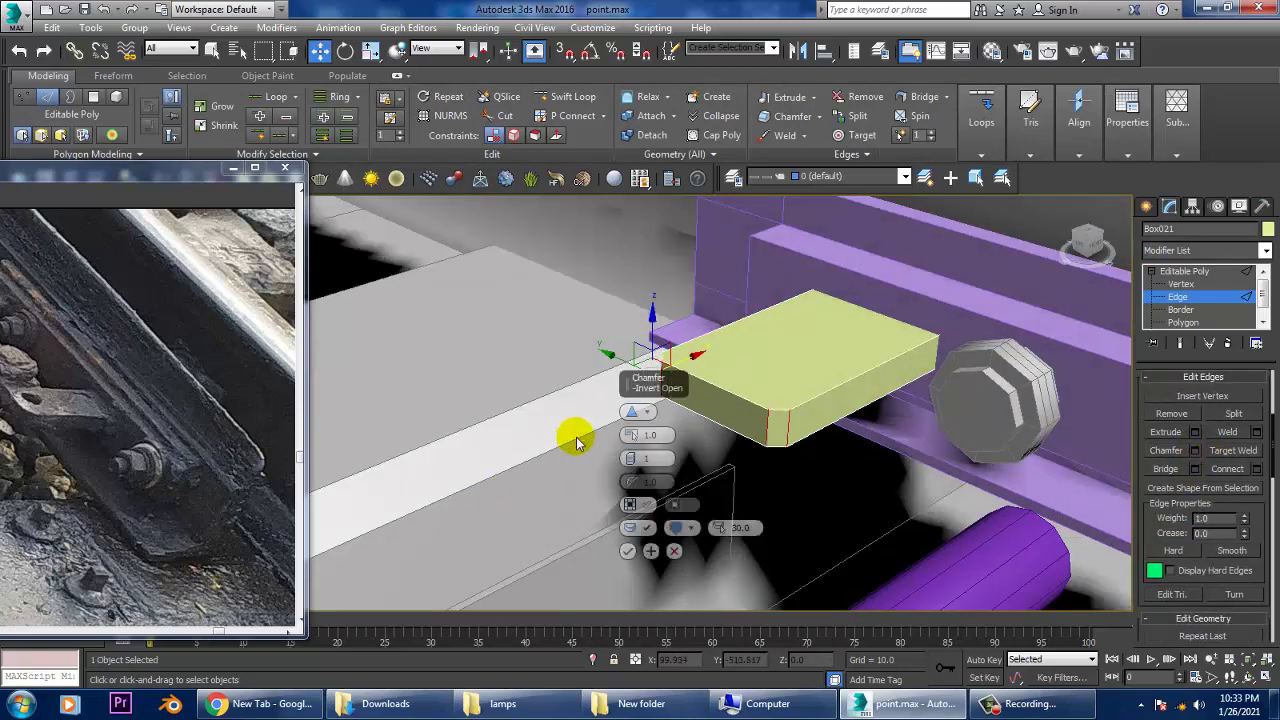
{"action": "left_click_drag", "start_coordinate": [631, 438], "coordinate": [628, 418]}
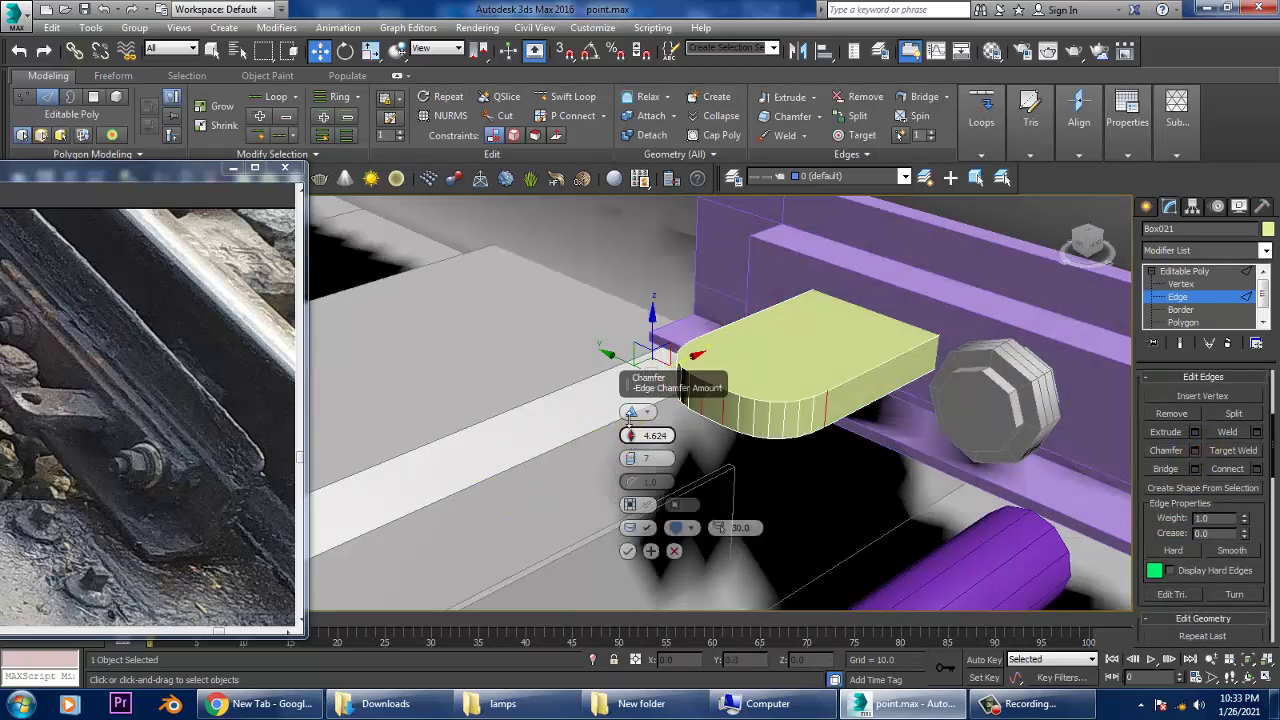
{"action": "left_click", "coordinate": [628, 551]}
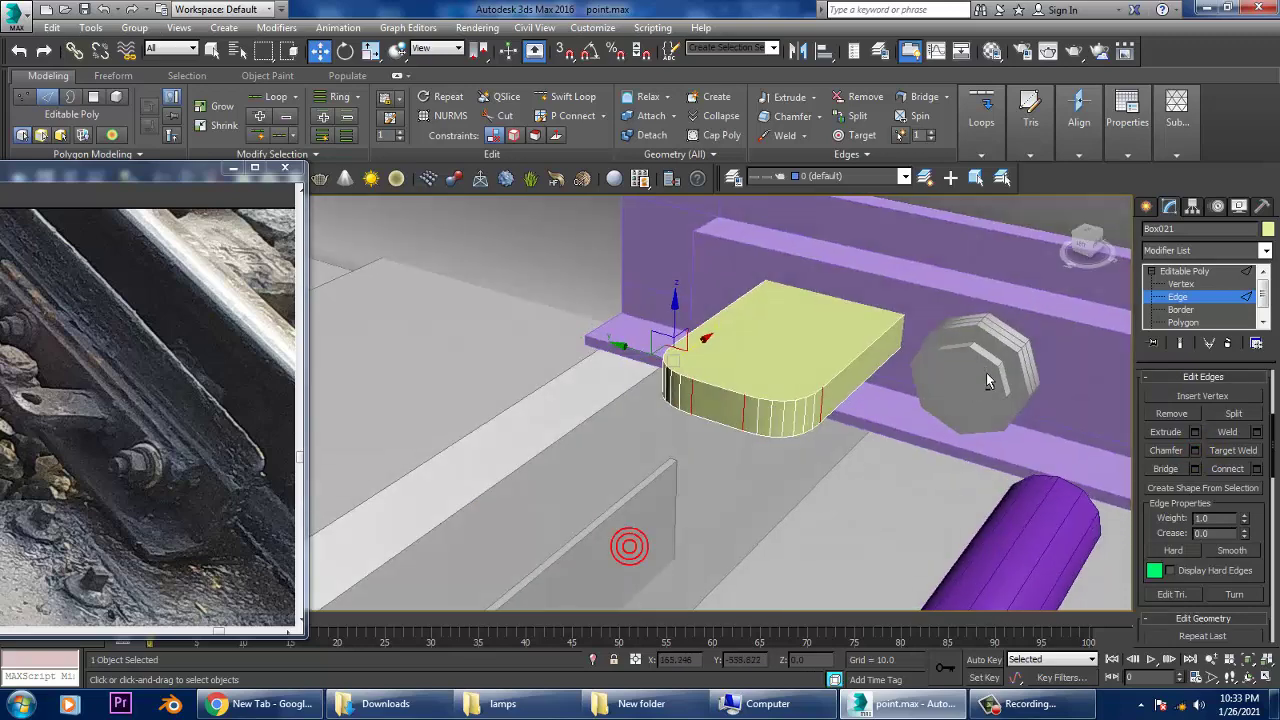
{"action": "middle_click_drag", "start_coordinate": [640, 611], "coordinate": [935, 390], "text": "alt"}
Step: Draw a small AutoGrid cylinder in the middle of the plate from the top view
{"action": "left_click", "coordinate": [1148, 208]}
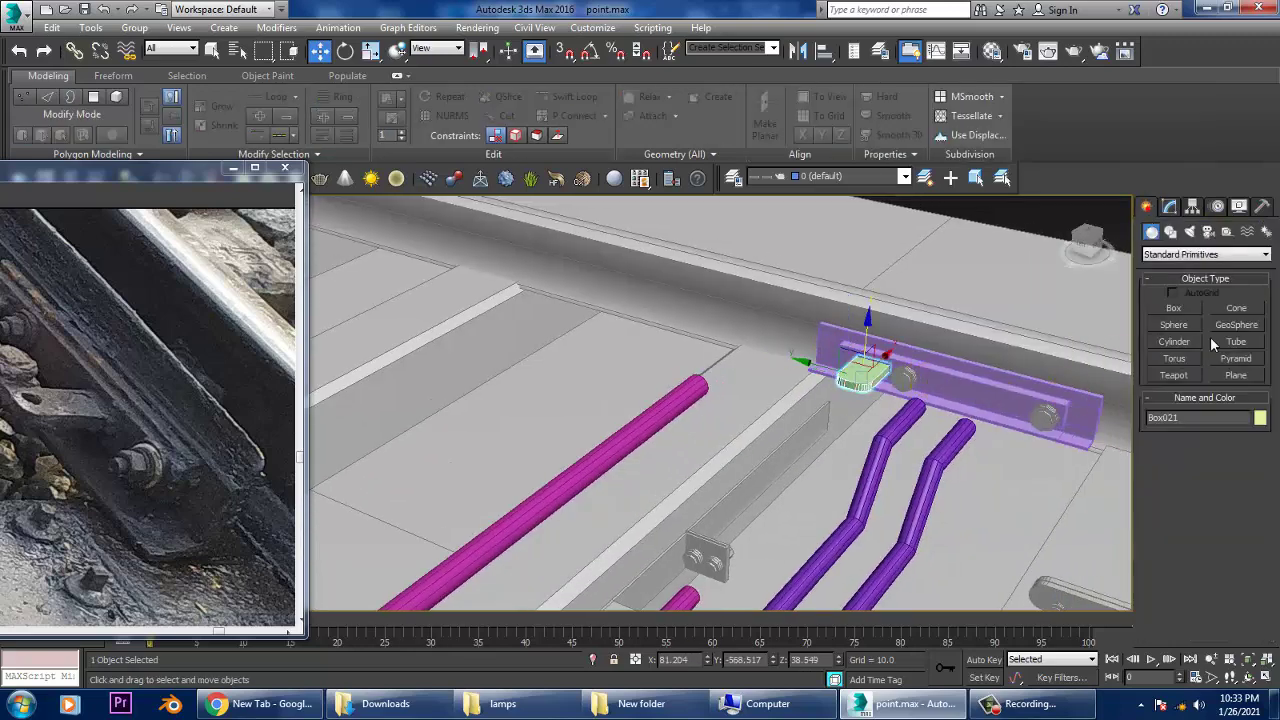
{"action": "left_click", "coordinate": [1172, 343]}
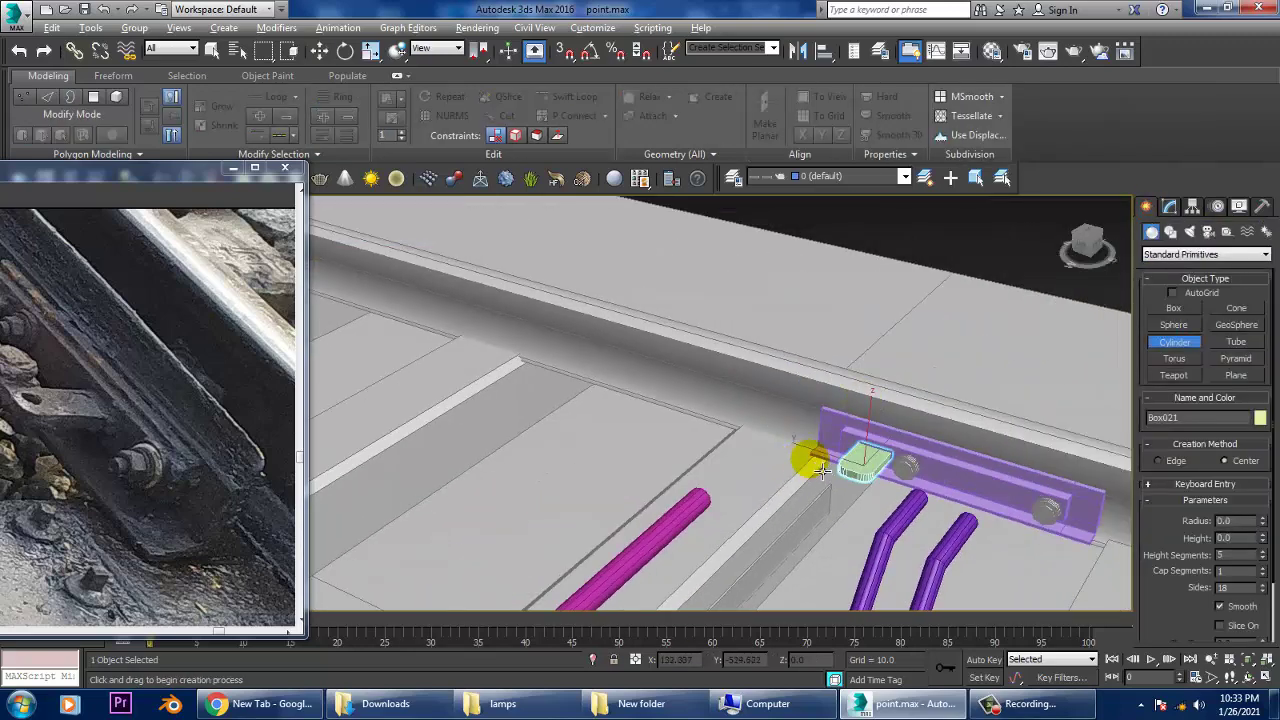
{"action": "key", "text": "alt+w"}
{"action": "key", "text": "alt+w"}
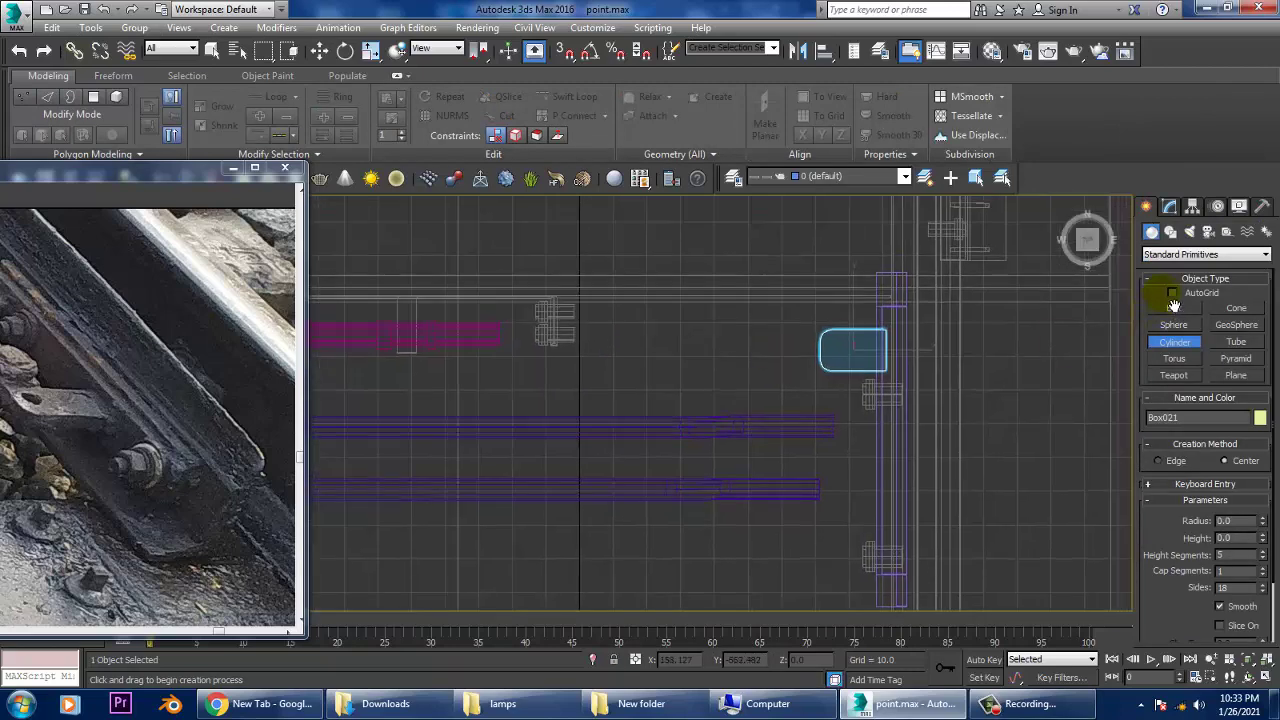
{"action": "left_click", "coordinate": [1172, 294]}
{"action": "scroll", "coordinate": [814, 366], "scroll_direction": "up", "scroll_amount": 2}
{"action": "scroll", "coordinate": [868, 394], "scroll_direction": "up", "scroll_amount": 1}
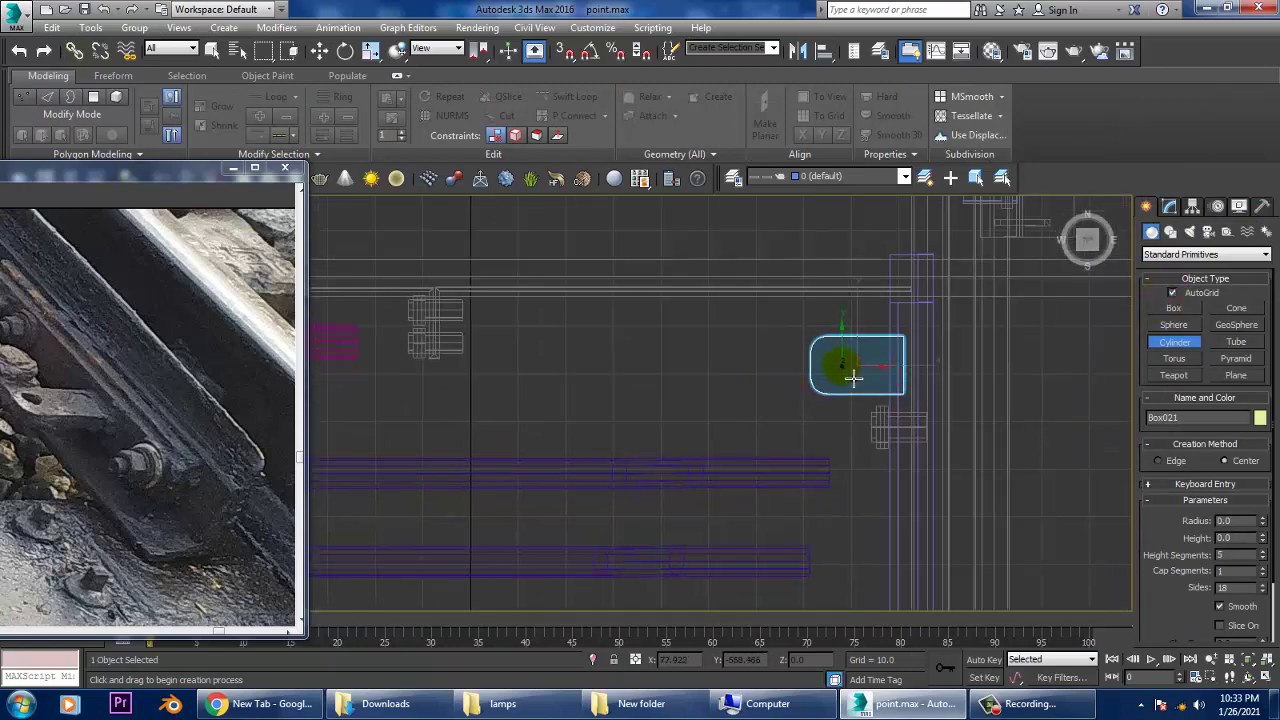
{"action": "left_click_drag", "start_coordinate": [842, 366], "coordinate": [863, 384]}
Step: Raise the cylinder so it passes through the plate
{"action": "key", "text": "alt+w"}
{"action": "key", "text": "w"}
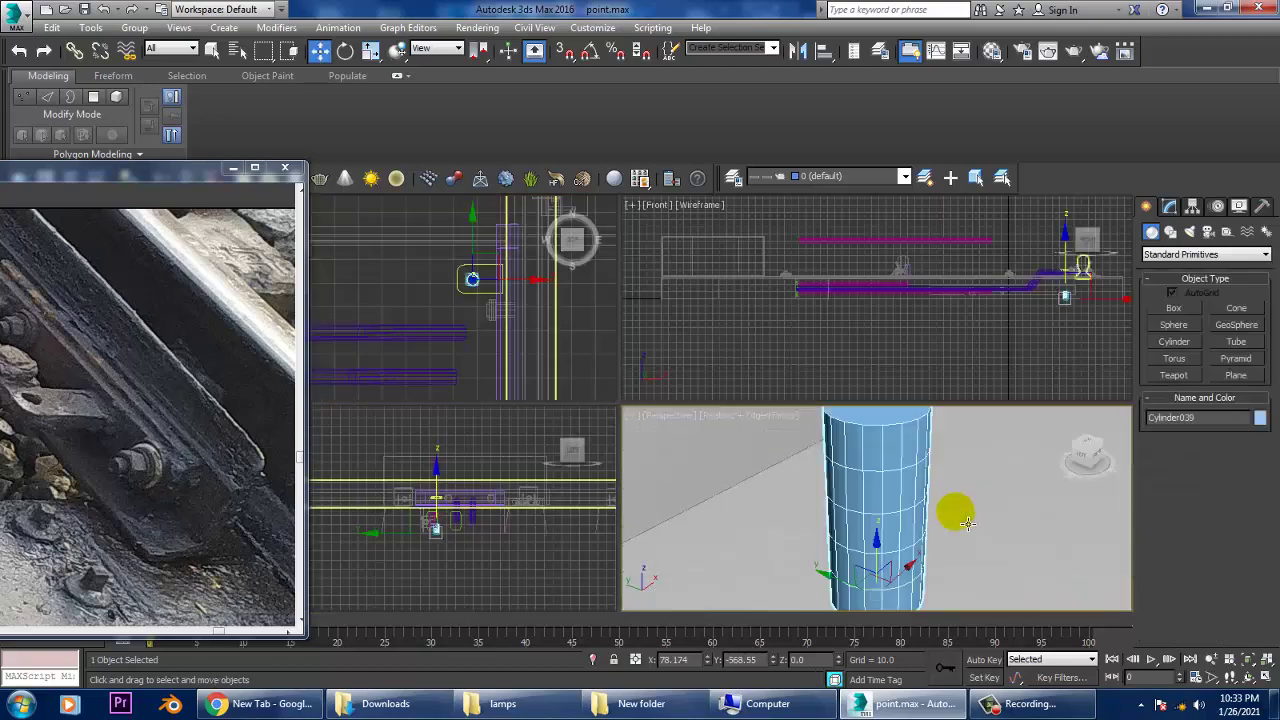
{"action": "key", "text": "alt+w"}
{"action": "scroll", "coordinate": [937, 457], "scroll_direction": "down", "scroll_amount": 3}
{"action": "mouse_move", "coordinate": [937, 457]}
{"action": "middle_mouse_down", "text": "alt"}
{"action": "mouse_move", "coordinate": [866, 449]}
{"action": "mouse_move", "coordinate": [928, 437]}
{"action": "middle_mouse_up", "text": "alt"}
{"action": "scroll", "coordinate": [928, 437], "scroll_direction": "up", "scroll_amount": 2}
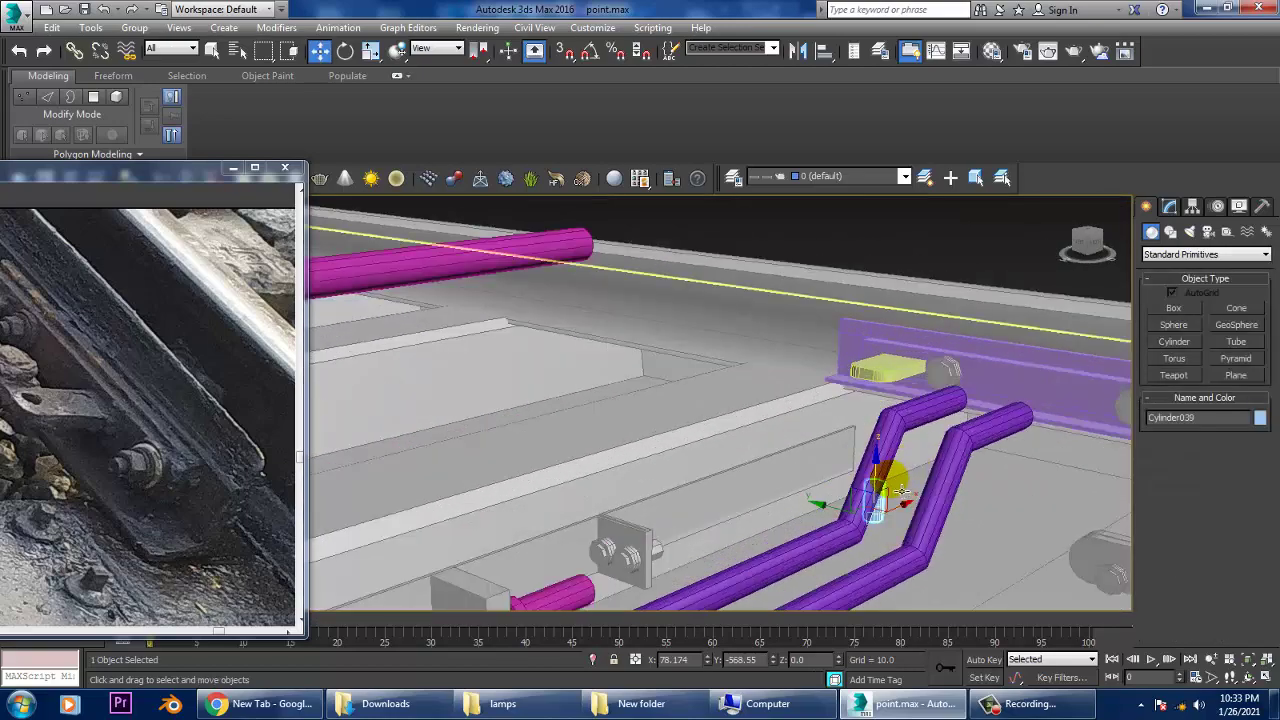
{"action": "left_click_drag", "start_coordinate": [884, 478], "coordinate": [906, 352]}
{"action": "scroll", "coordinate": [906, 352], "scroll_direction": "up", "scroll_amount": 2}
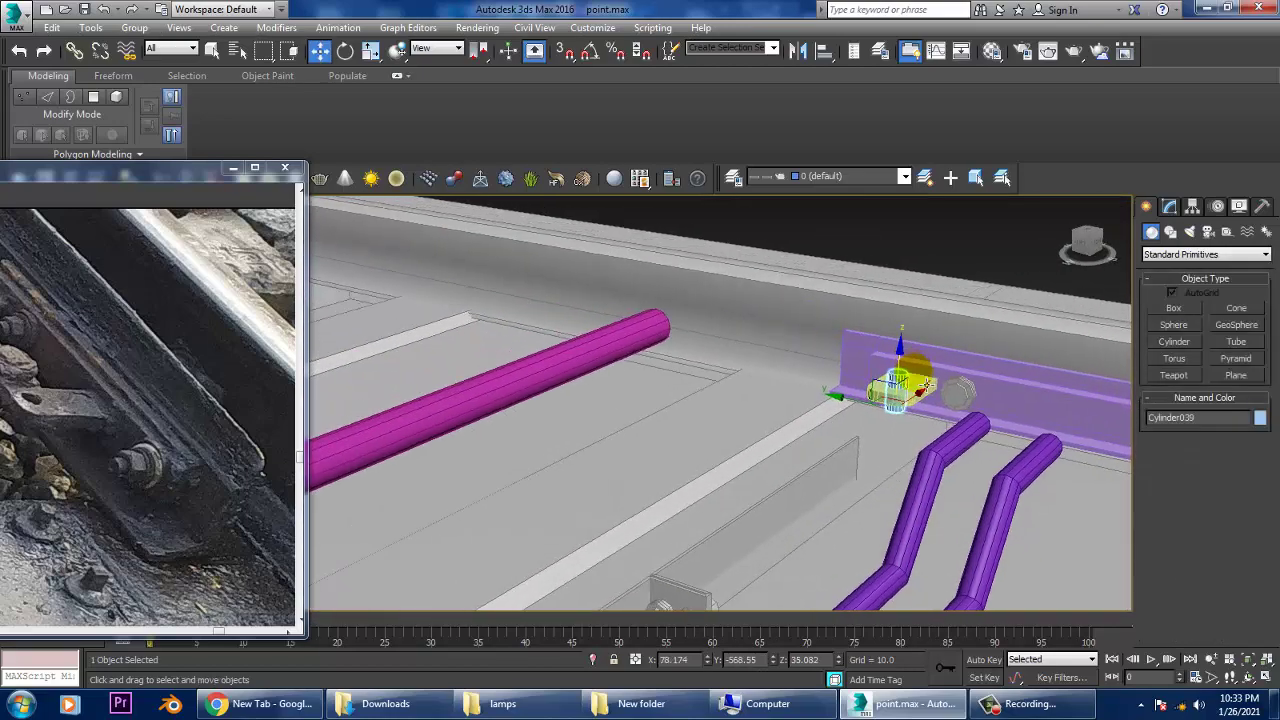
{"action": "scroll", "coordinate": [906, 360], "scroll_direction": "up", "scroll_amount": 2}
{"action": "scroll", "coordinate": [910, 380], "scroll_direction": "up", "scroll_amount": 3}
Step: Subtract the cylinder from Box021 with ProBoolean to cut the hole
{"action": "left_click", "coordinate": [925, 354]}
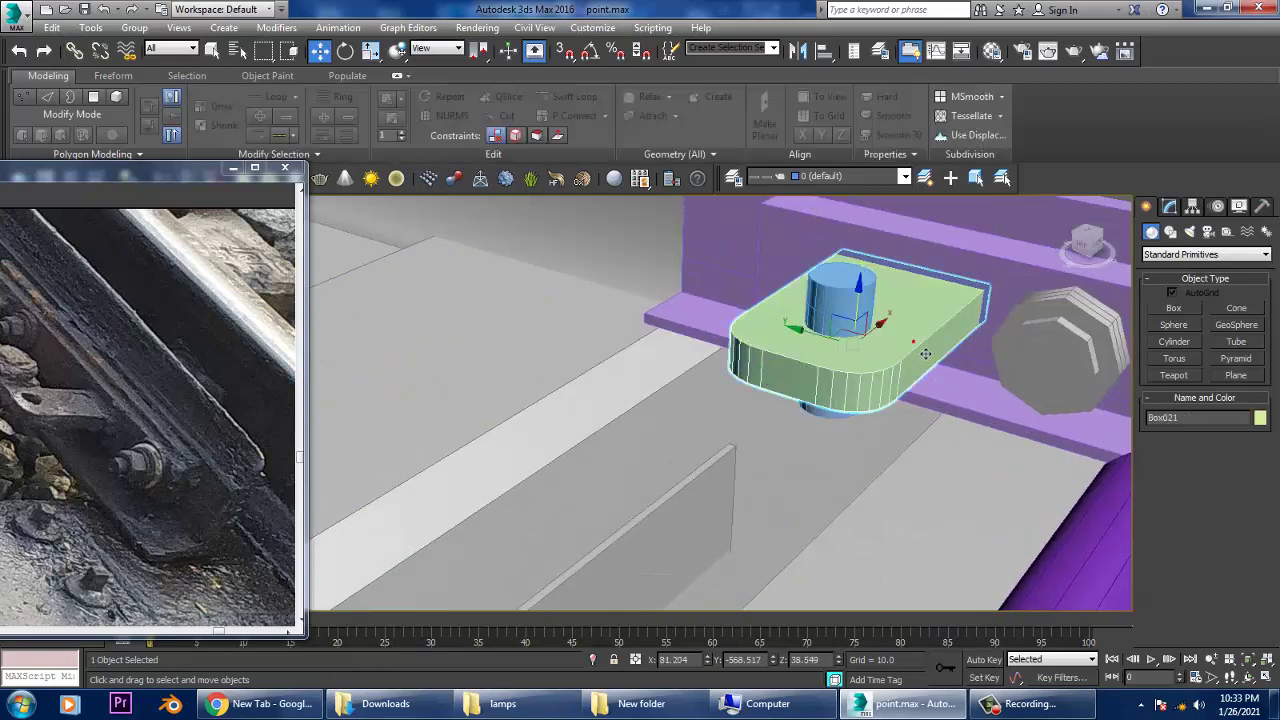
{"action": "left_click", "coordinate": [1176, 292]}
{"action": "left_click", "coordinate": [1172, 254]}
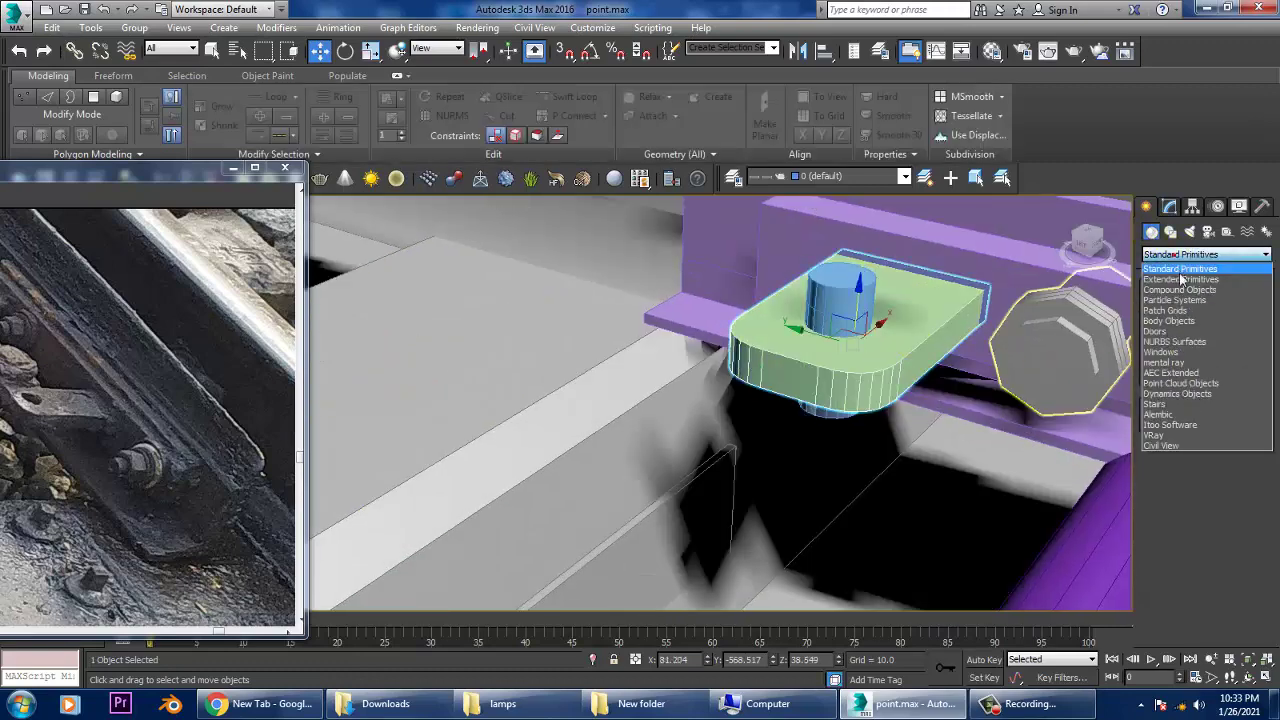
{"action": "left_click", "coordinate": [1180, 289]}
{"action": "left_click", "coordinate": [1176, 391]}
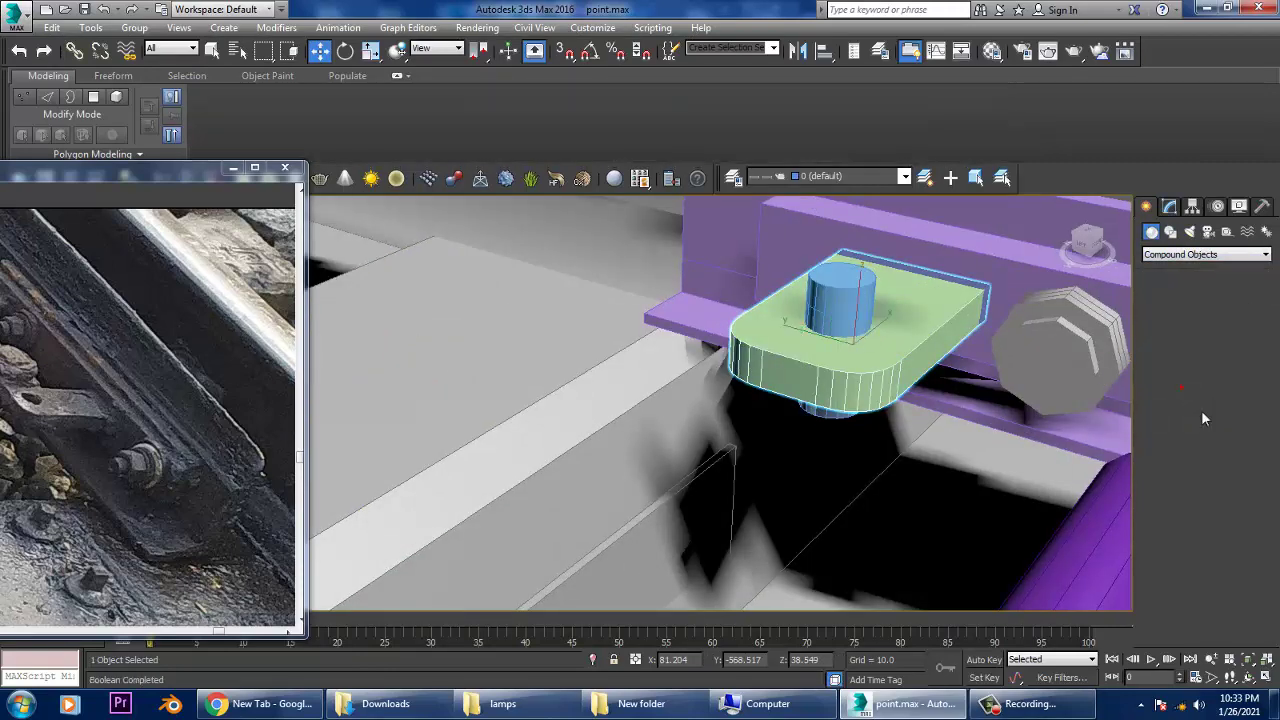
{"action": "left_click", "coordinate": [1207, 480]}
{"action": "left_click", "coordinate": [839, 299]}
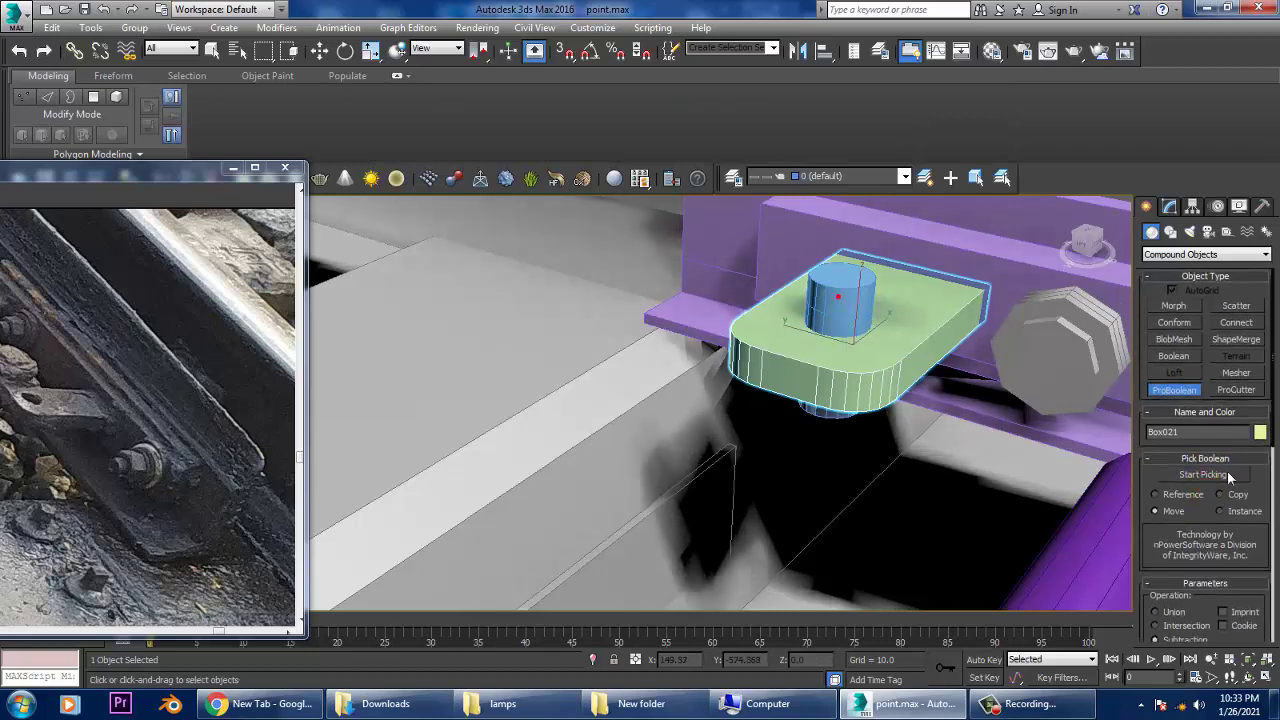
{"action": "left_click", "coordinate": [1235, 478]}
{"action": "left_click", "coordinate": [852, 318]}
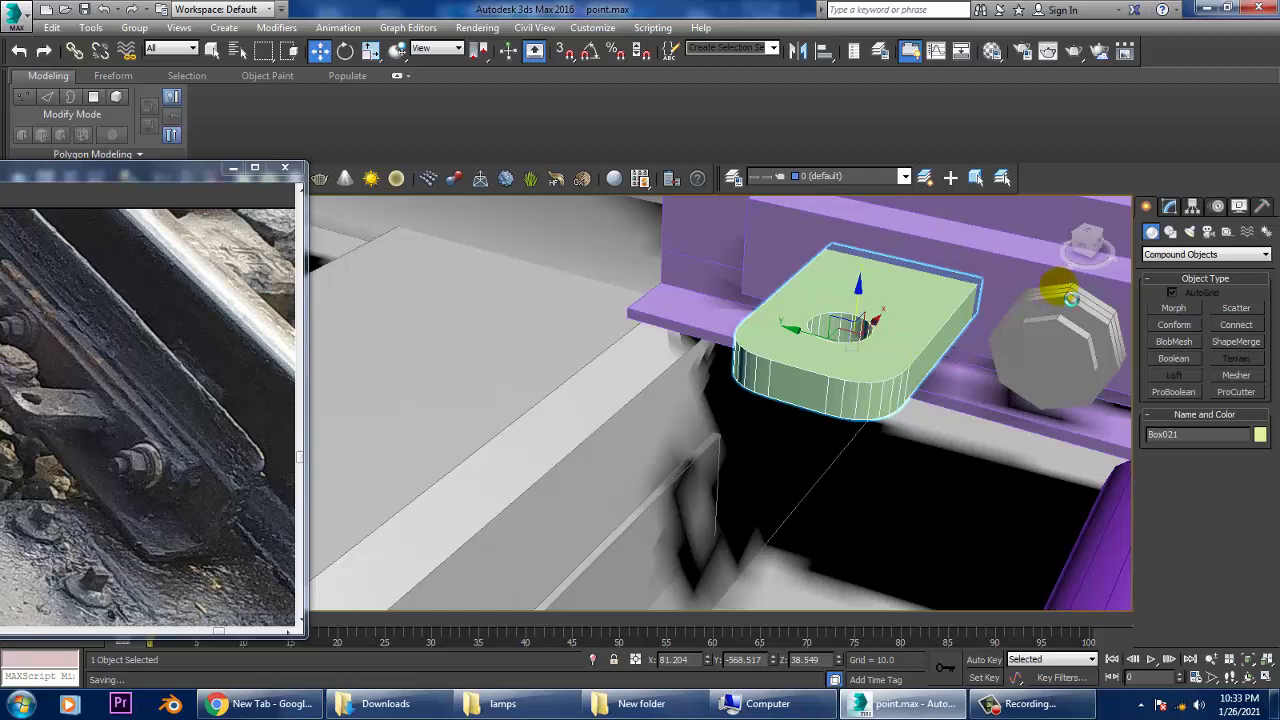
{"action": "left_click", "coordinate": [1170, 207]}
{"action": "scroll", "coordinate": [800, 385], "scroll_direction": "down", "scroll_amount": 3}
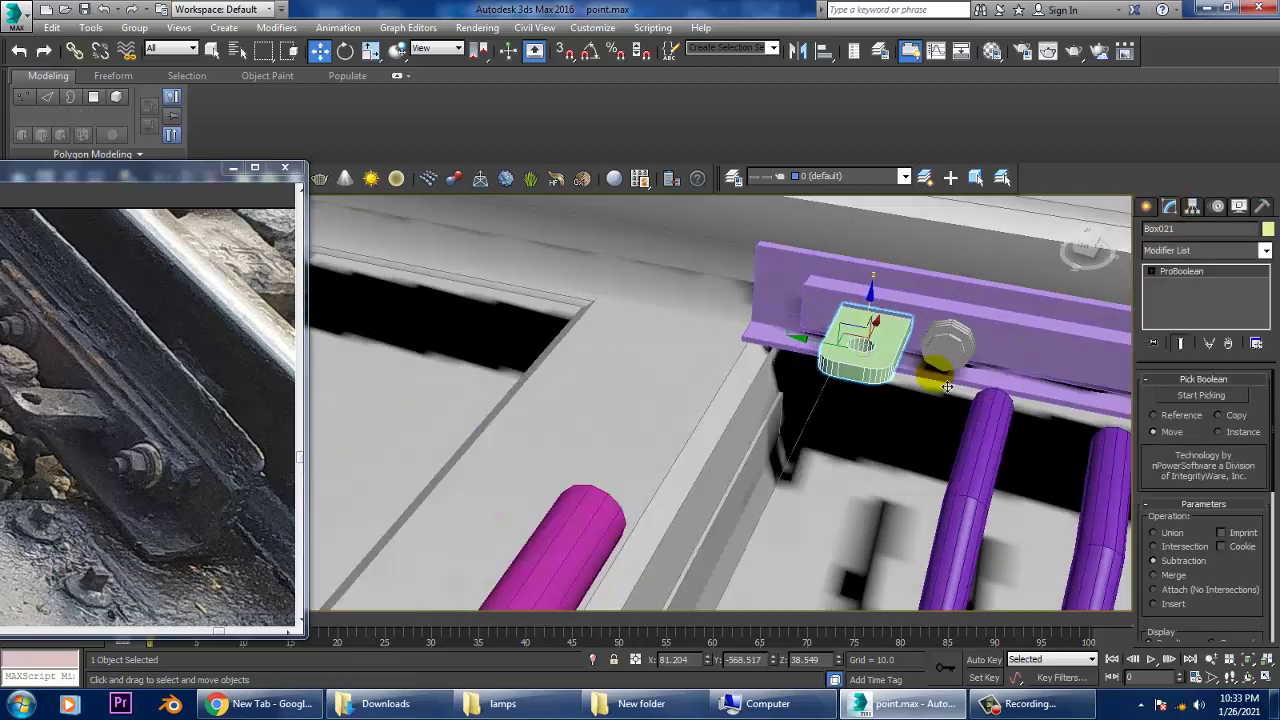
{"action": "scroll", "coordinate": [800, 385], "scroll_direction": "down", "scroll_amount": 2}
{"action": "scroll", "coordinate": [800, 385], "scroll_direction": "down", "scroll_amount": 2}
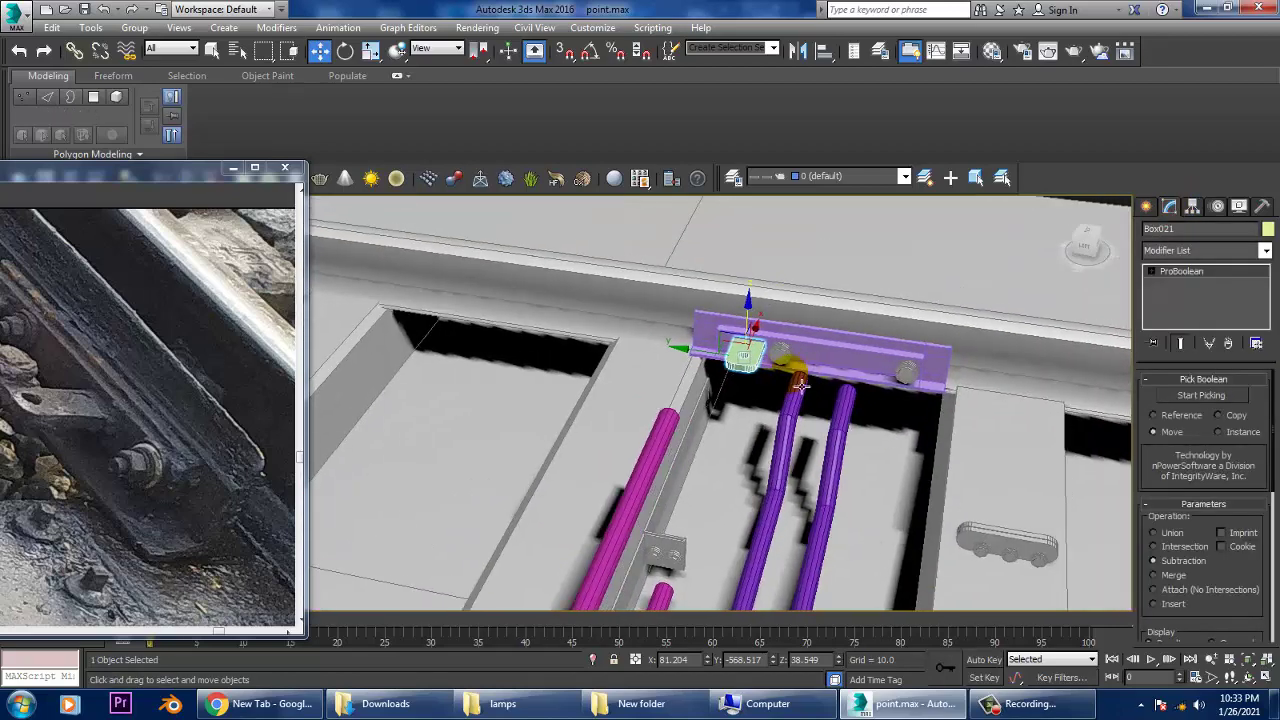
Step: Copy the yellow holed plate onto the second rod beside the second bolt
{"action": "left_click", "coordinate": [128, 195]}
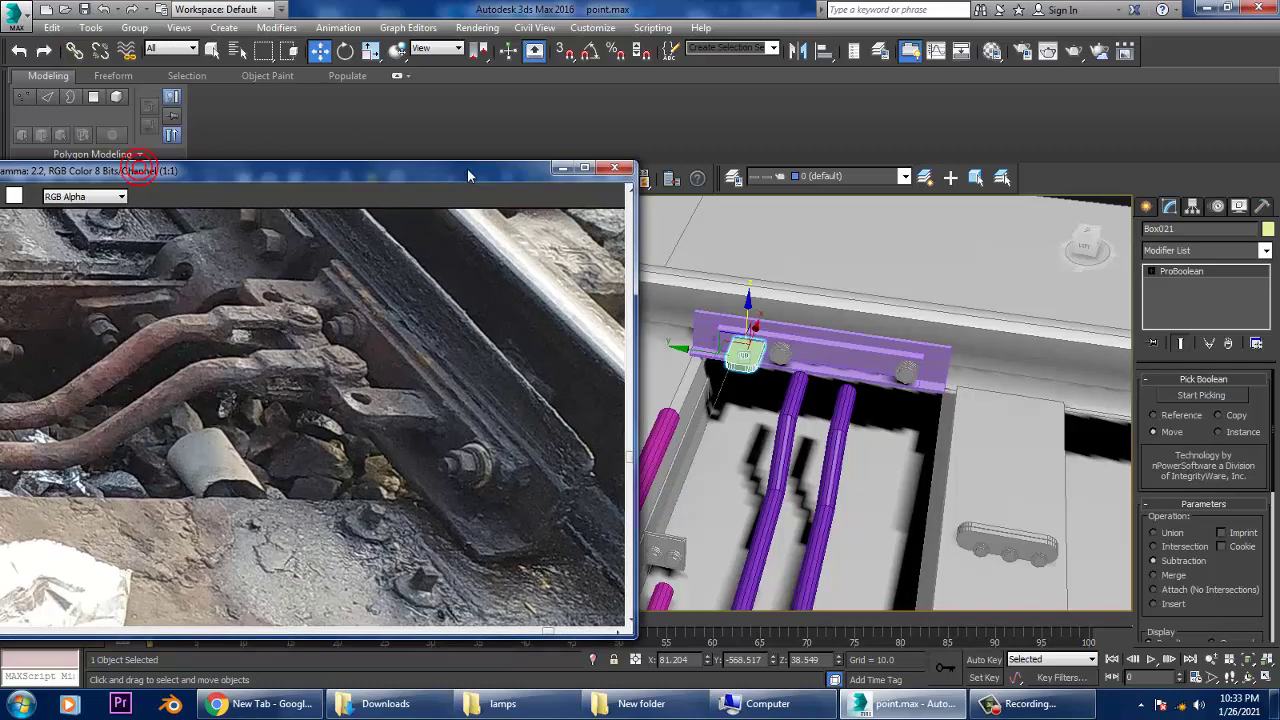
{"action": "left_click_drag", "start_coordinate": [141, 175], "coordinate": [326, 175]}
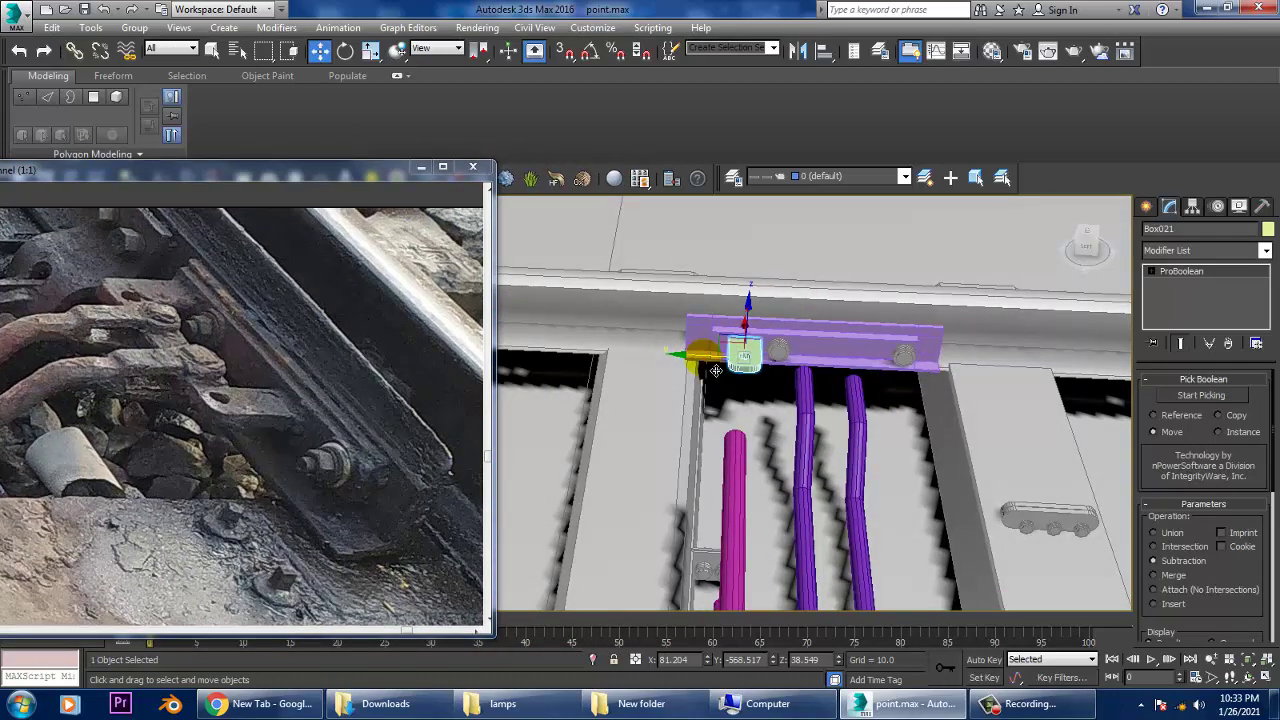
{"action": "left_click_drag", "start_coordinate": [716, 371], "coordinate": [853, 373]}
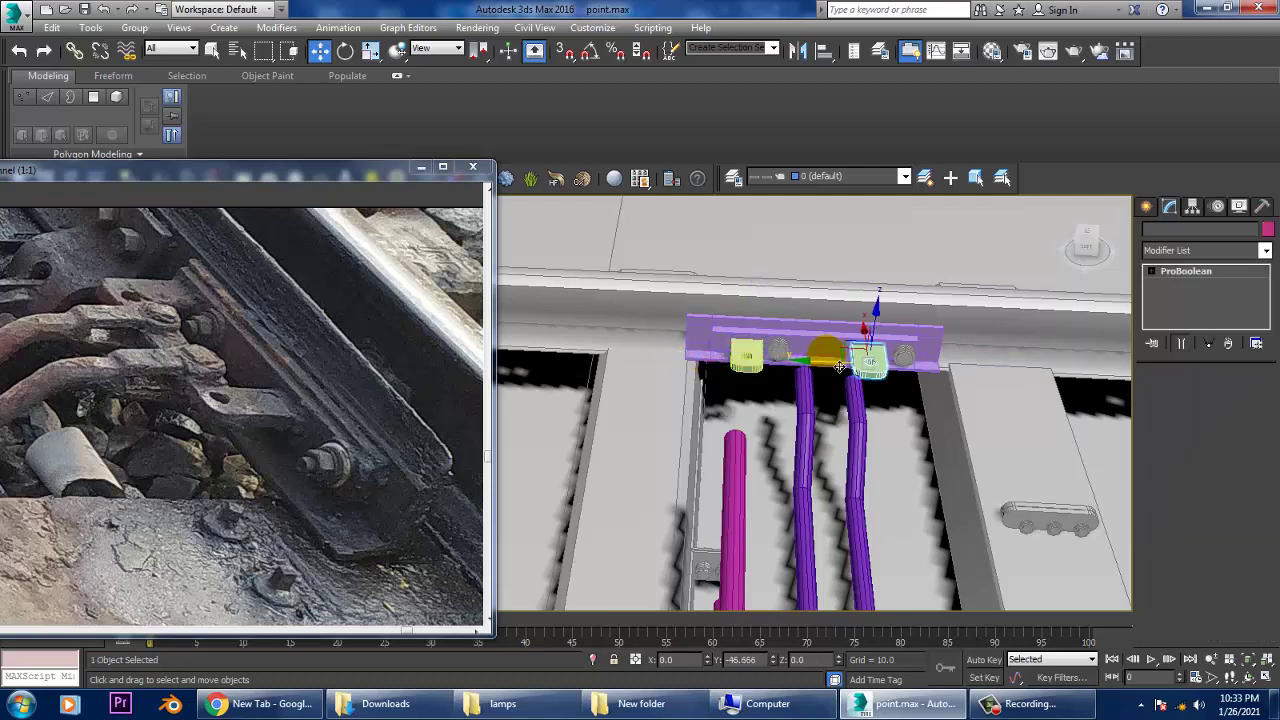
{"action": "left_click", "coordinate": [641, 420]}
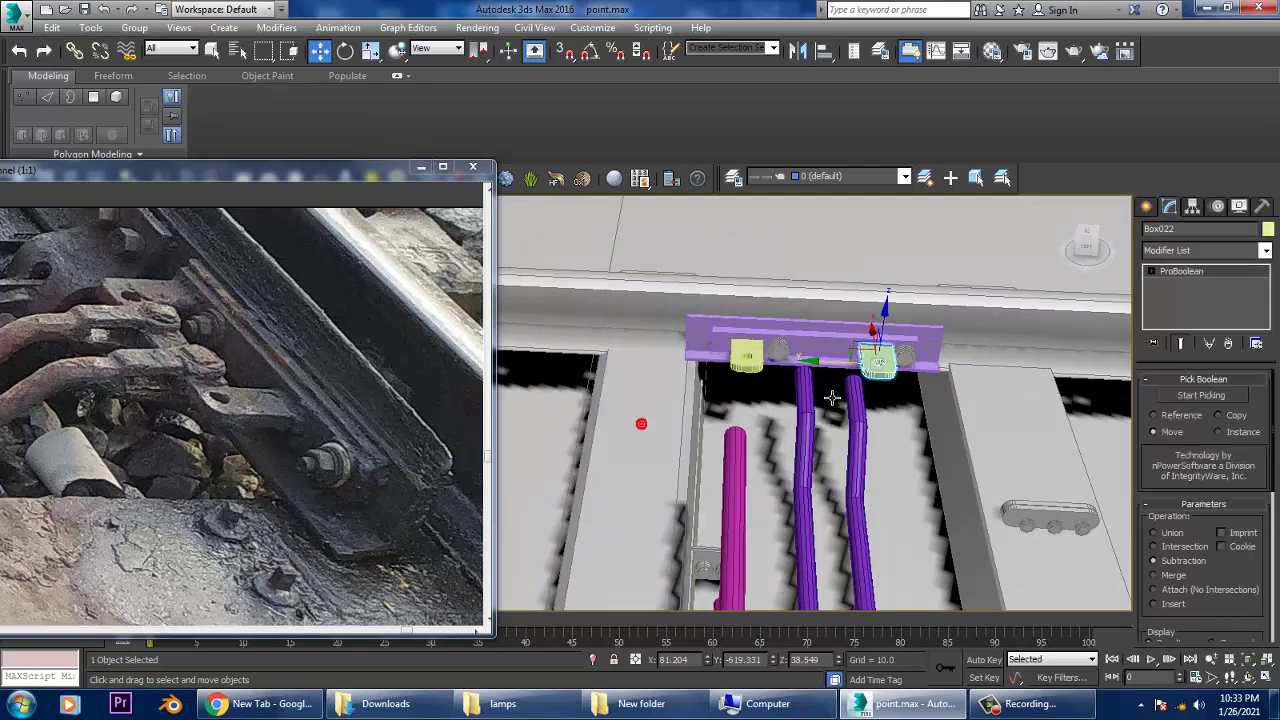
{"action": "middle_click_drag", "start_coordinate": [641, 423], "coordinate": [880, 370], "text": "alt"}
{"action": "scroll", "coordinate": [880, 370], "scroll_direction": "up", "scroll_amount": 3}
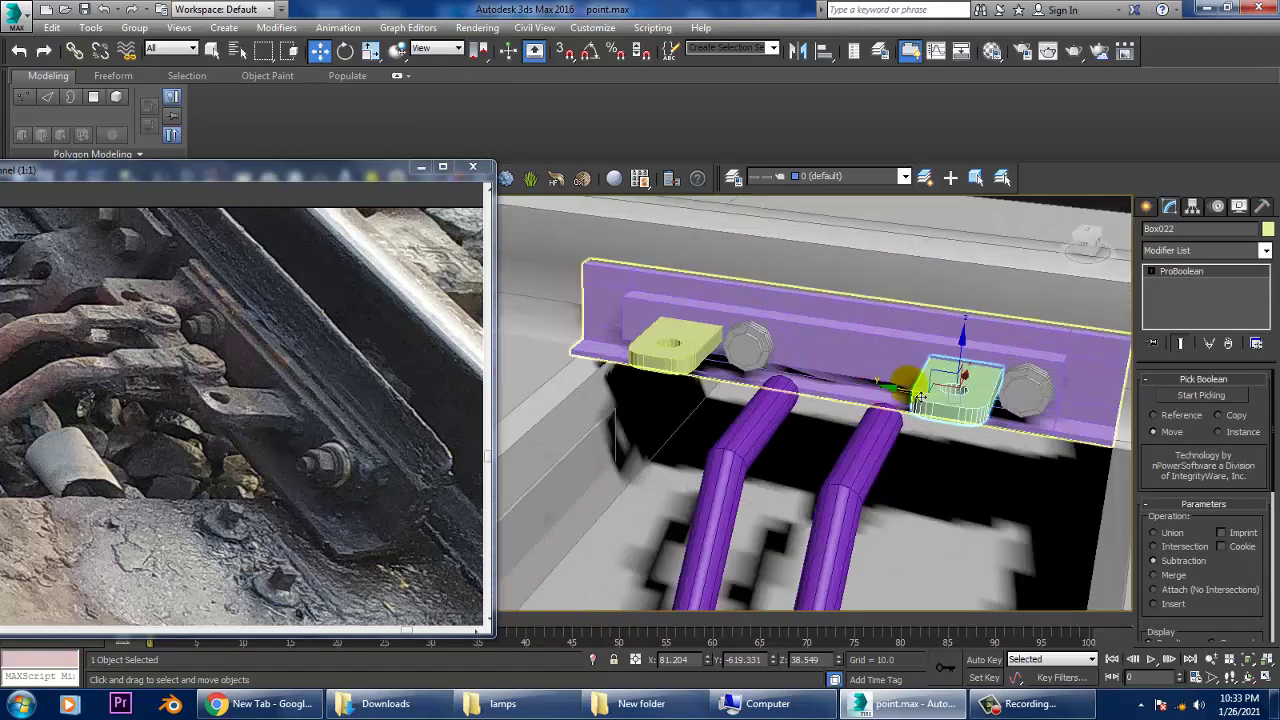
Step: Set the Create panel to Standard Primitives
{"action": "left_click", "coordinate": [1147, 207]}
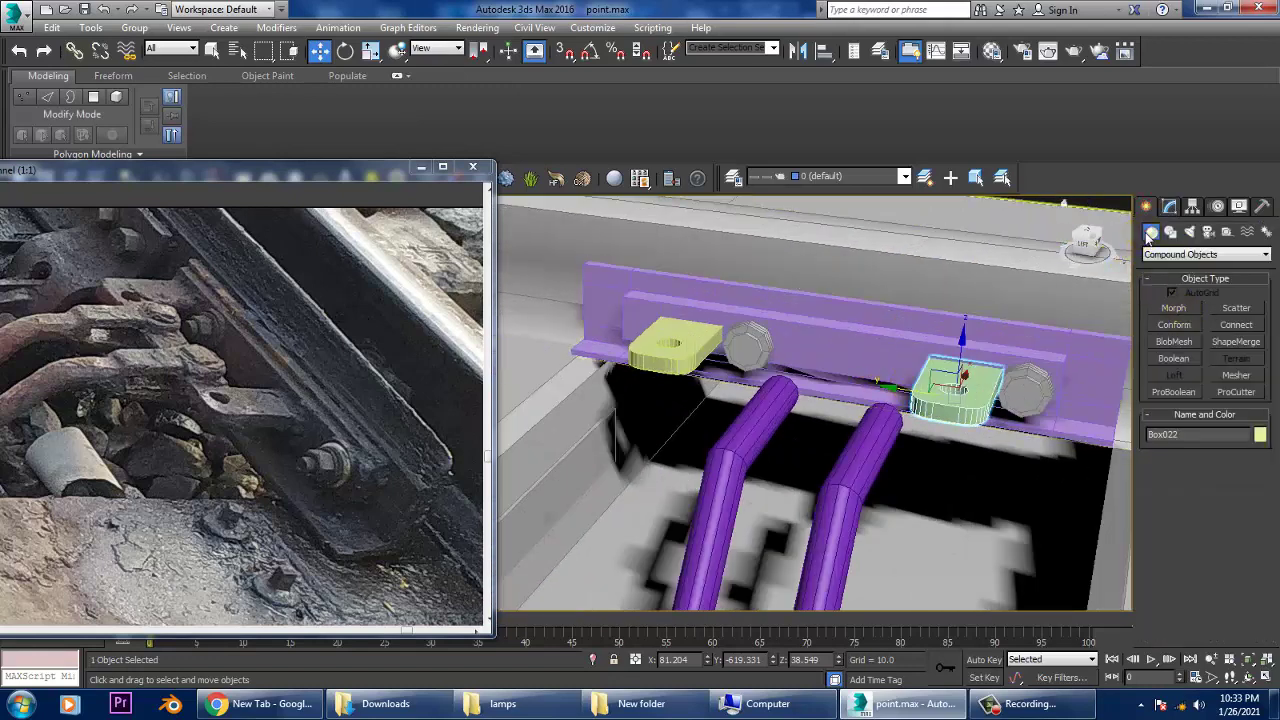
{"action": "left_click", "coordinate": [1188, 255]}
{"action": "left_click", "coordinate": [1195, 272]}
Step: Draw a long thin box between the two yellow holed plates in a maximized Top view
{"action": "left_click", "coordinate": [1192, 308]}
{"action": "key", "text": "alt+w"}
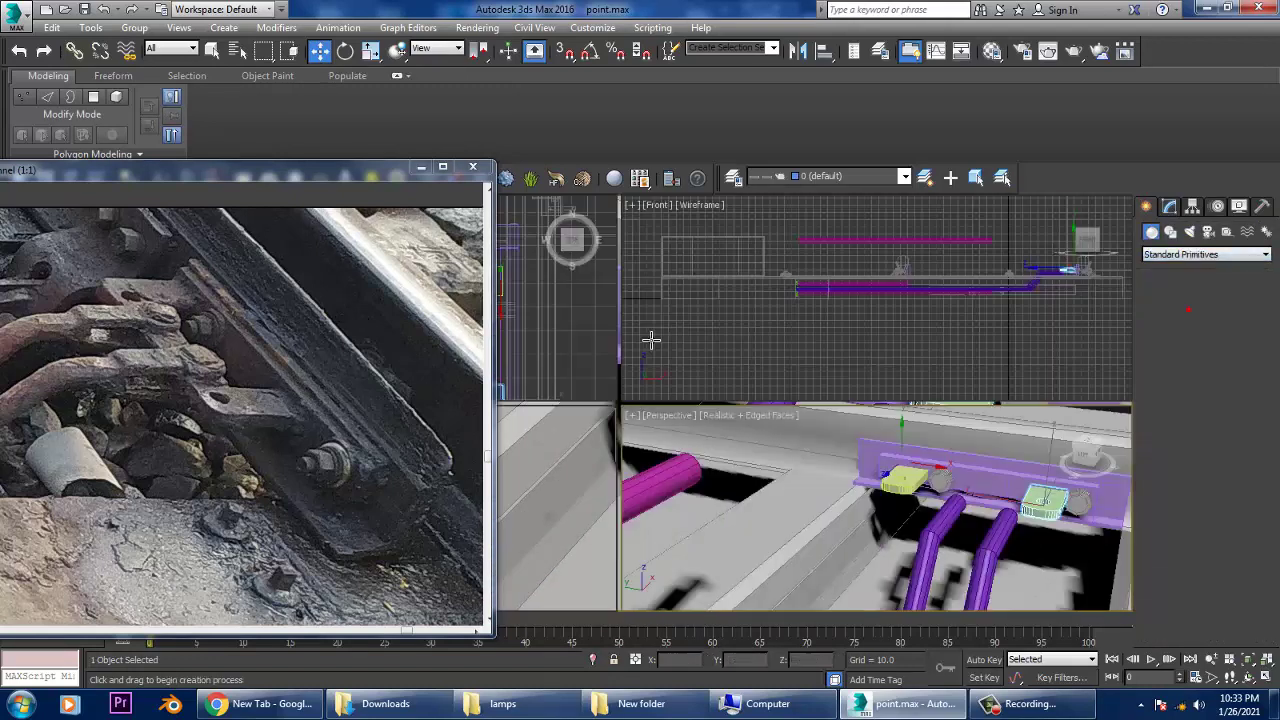
{"action": "key", "text": "alt+w"}
{"action": "scroll", "coordinate": [720, 320], "scroll_direction": "down", "scroll_amount": 3}
{"action": "scroll", "coordinate": [780, 335], "scroll_direction": "down", "scroll_amount": 3}
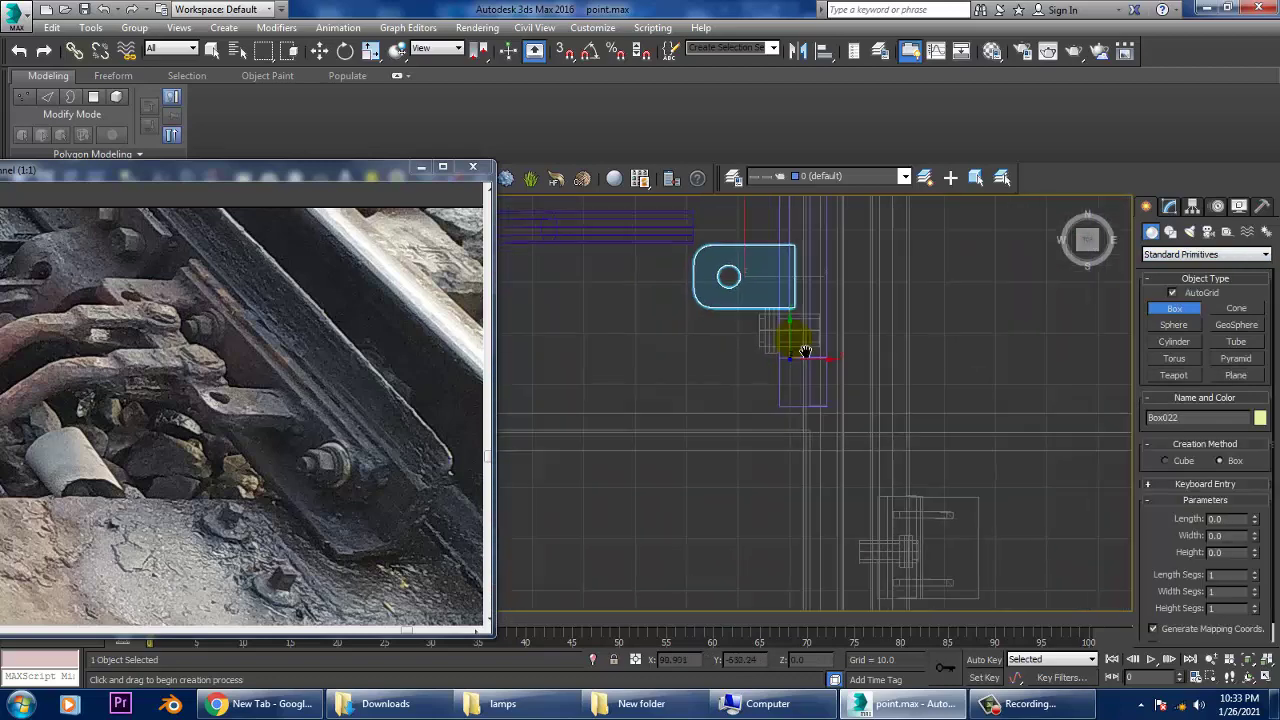
{"action": "scroll", "coordinate": [797, 347], "scroll_direction": "down", "scroll_amount": 1}
{"action": "middle_click_drag", "start_coordinate": [797, 347], "coordinate": [797, 423]}
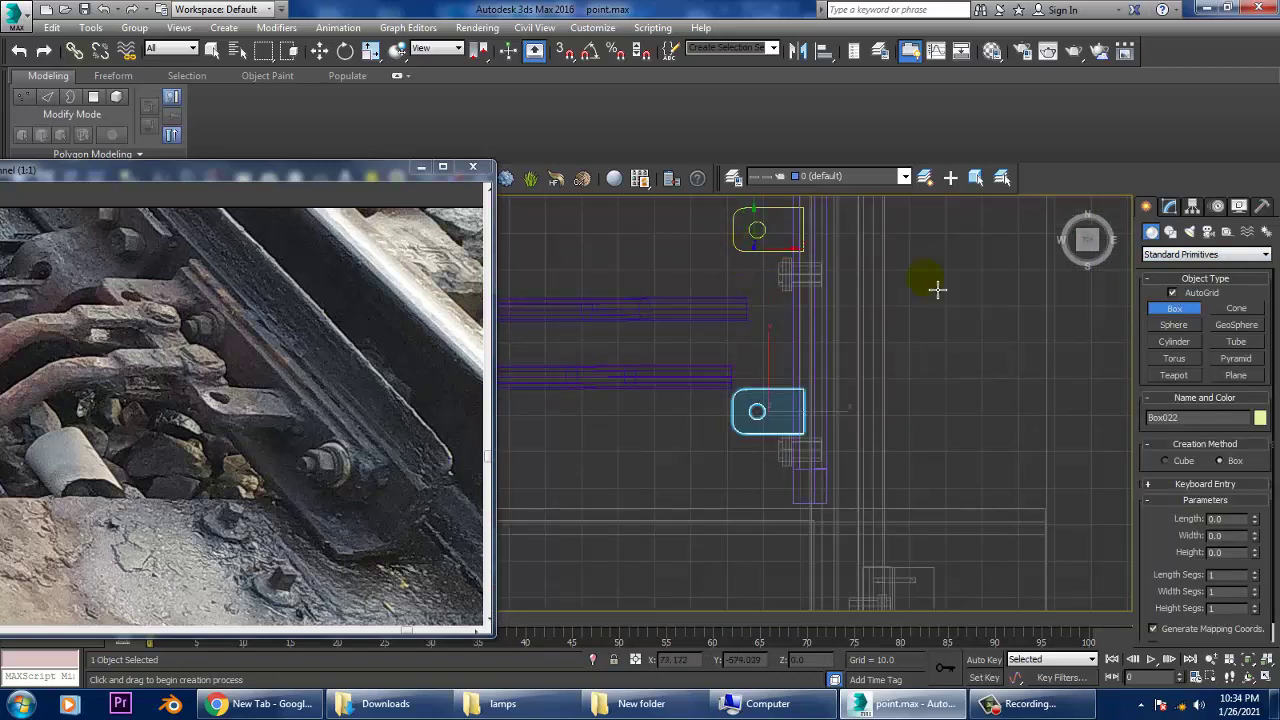
{"action": "left_click_drag", "start_coordinate": [762, 262], "coordinate": [772, 410]}
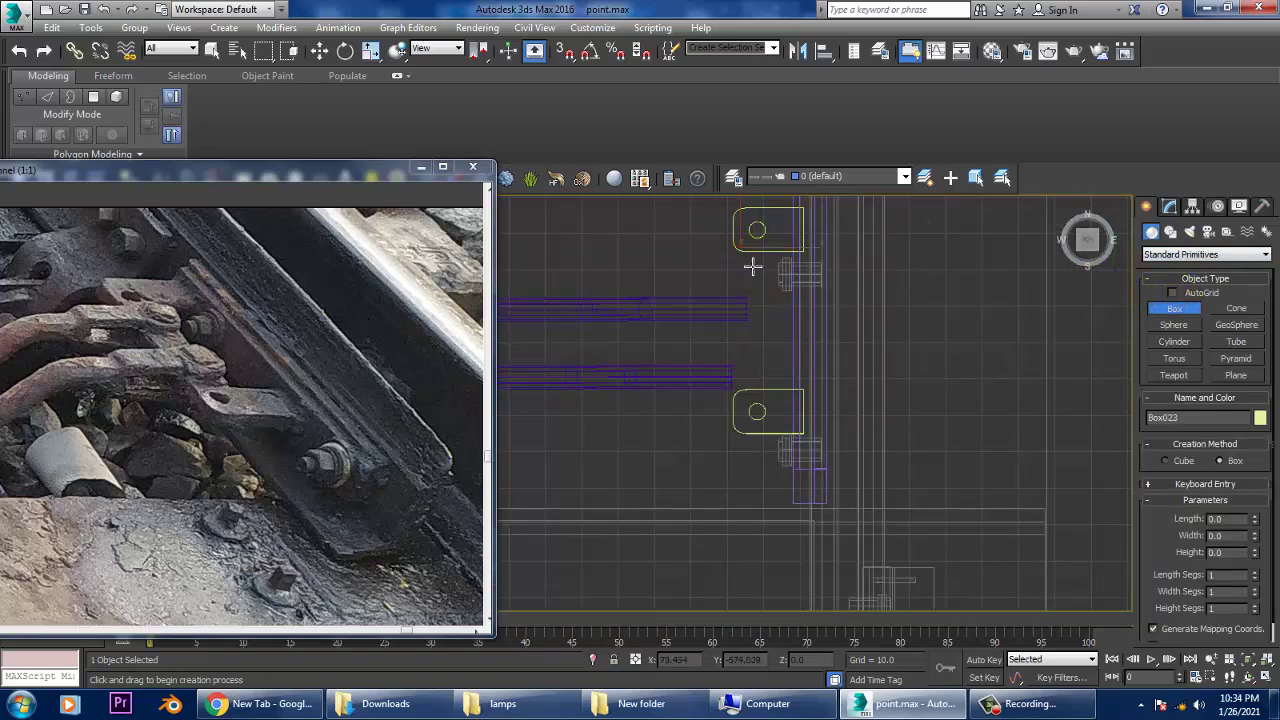
Step: Raise the new bar up to the plates, flatten it to 65% in Z, and nudge it higher
{"action": "right_click", "coordinate": [777, 402]}
{"action": "key", "text": "p"}
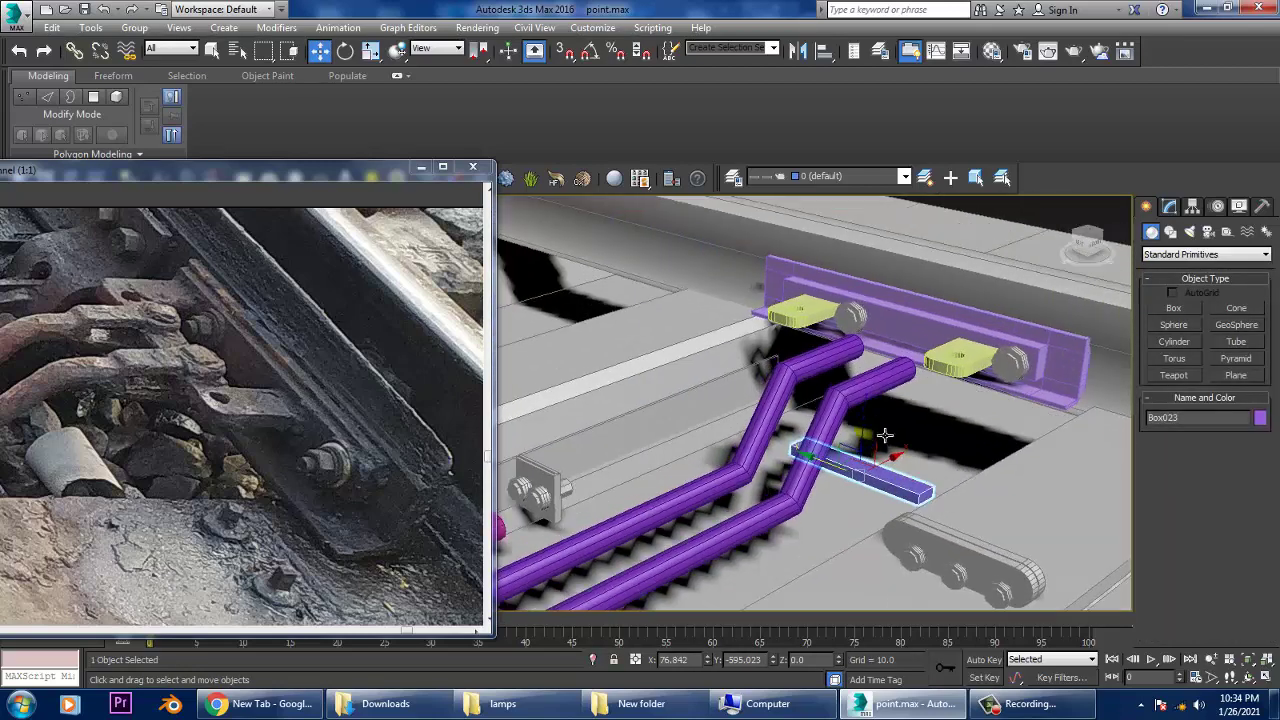
{"action": "left_click_drag", "start_coordinate": [874, 442], "coordinate": [882, 318]}
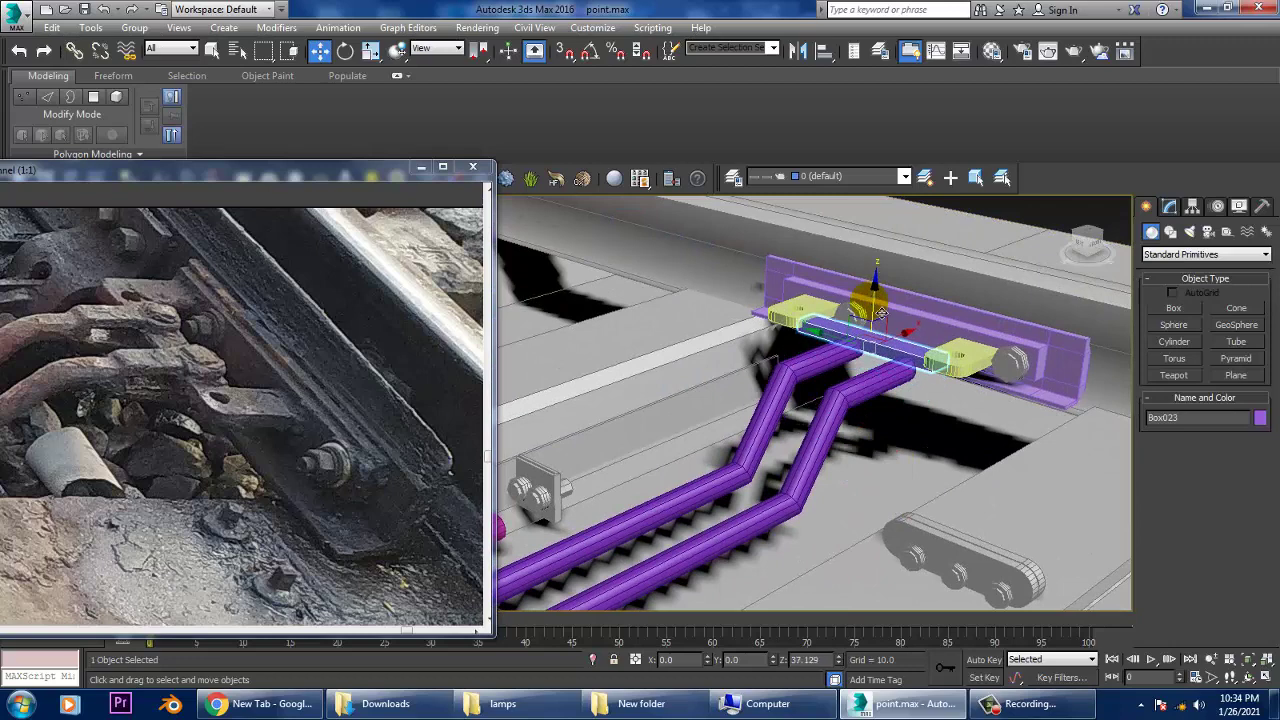
{"action": "scroll", "coordinate": [884, 323], "scroll_direction": "up", "scroll_amount": 2}
{"action": "key", "text": "r"}
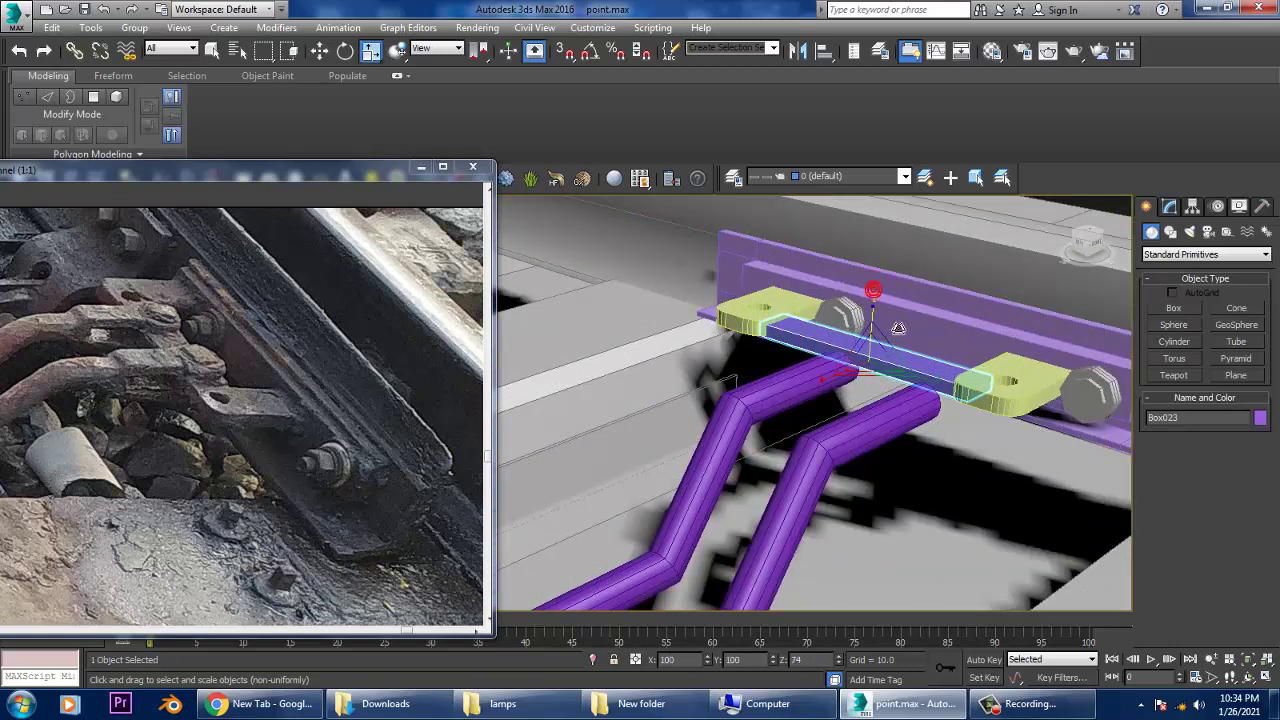
{"action": "left_click_drag", "start_coordinate": [884, 318], "coordinate": [900, 337]}
{"action": "middle_click_drag", "start_coordinate": [900, 337], "coordinate": [886, 337], "text": "alt"}
{"action": "key", "text": "w"}
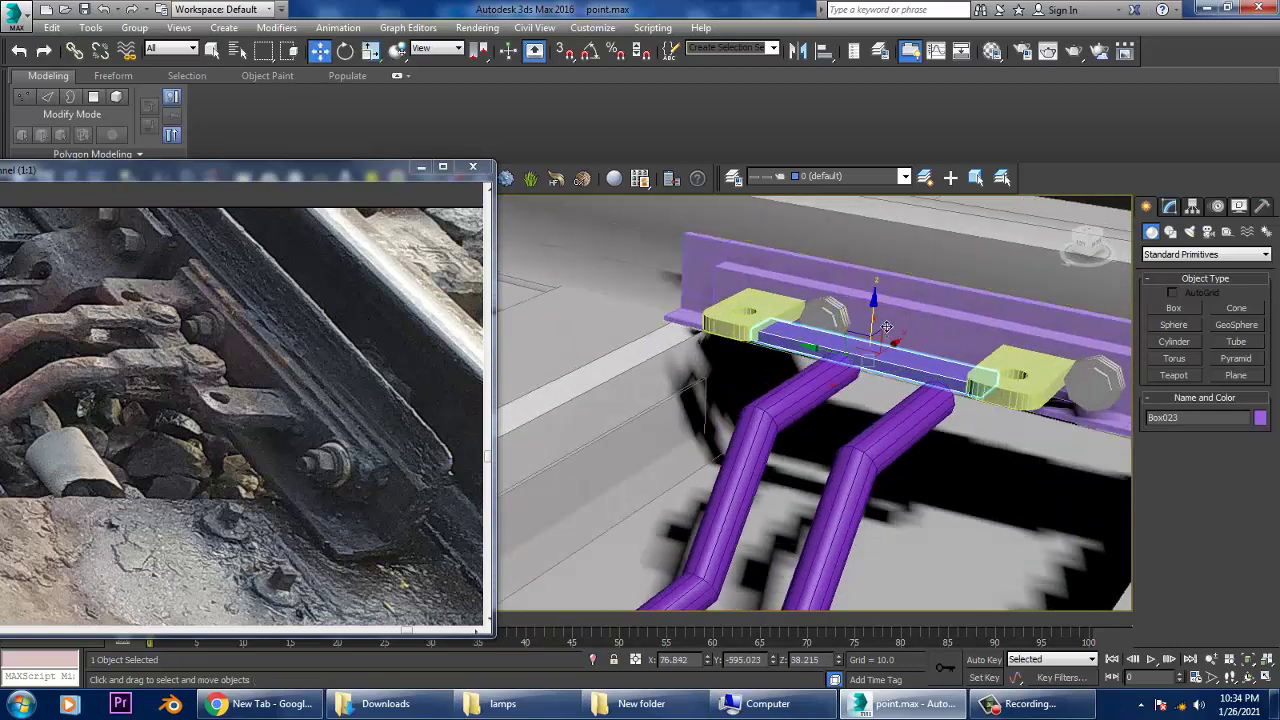
{"action": "left_click_drag", "start_coordinate": [886, 327], "coordinate": [886, 322]}
Step: Select the bent purple rod Line072 from a closer view of the bracket
{"action": "middle_click_drag", "start_coordinate": [886, 322], "coordinate": [858, 455], "text": "alt"}
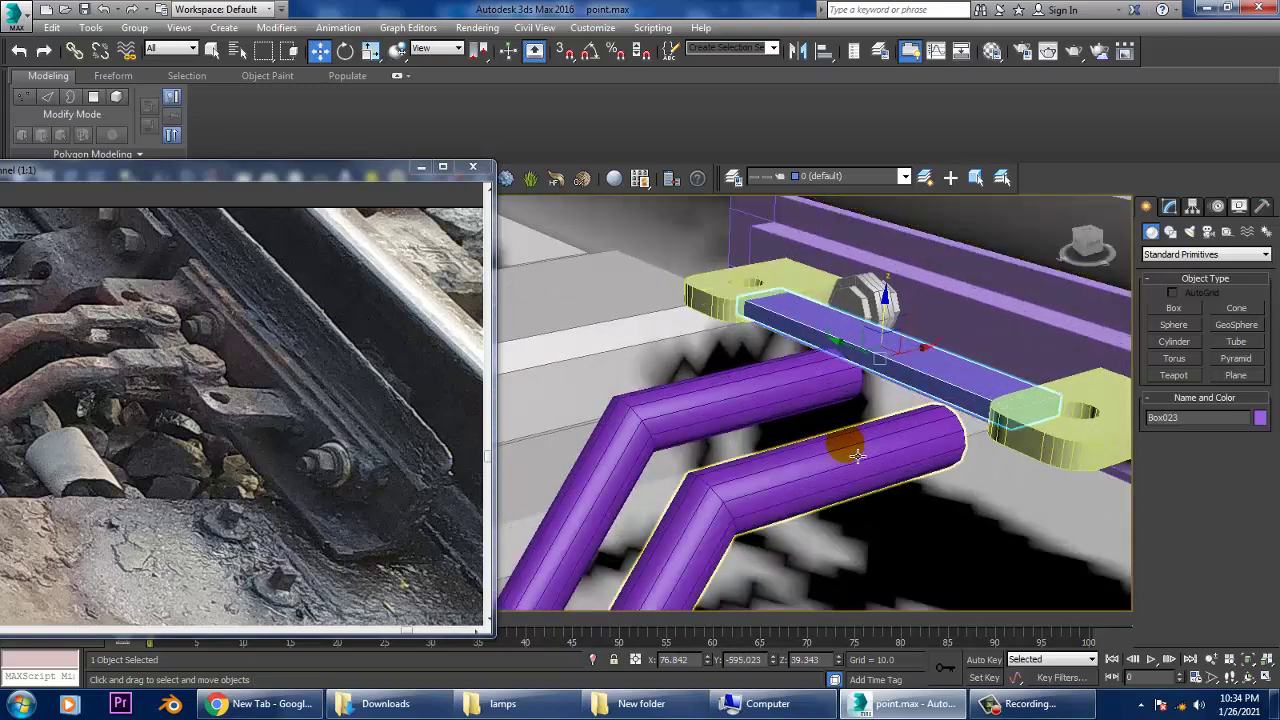
{"action": "left_click", "coordinate": [858, 455]}
{"action": "scroll", "coordinate": [871, 449], "scroll_direction": "down", "scroll_amount": 5}
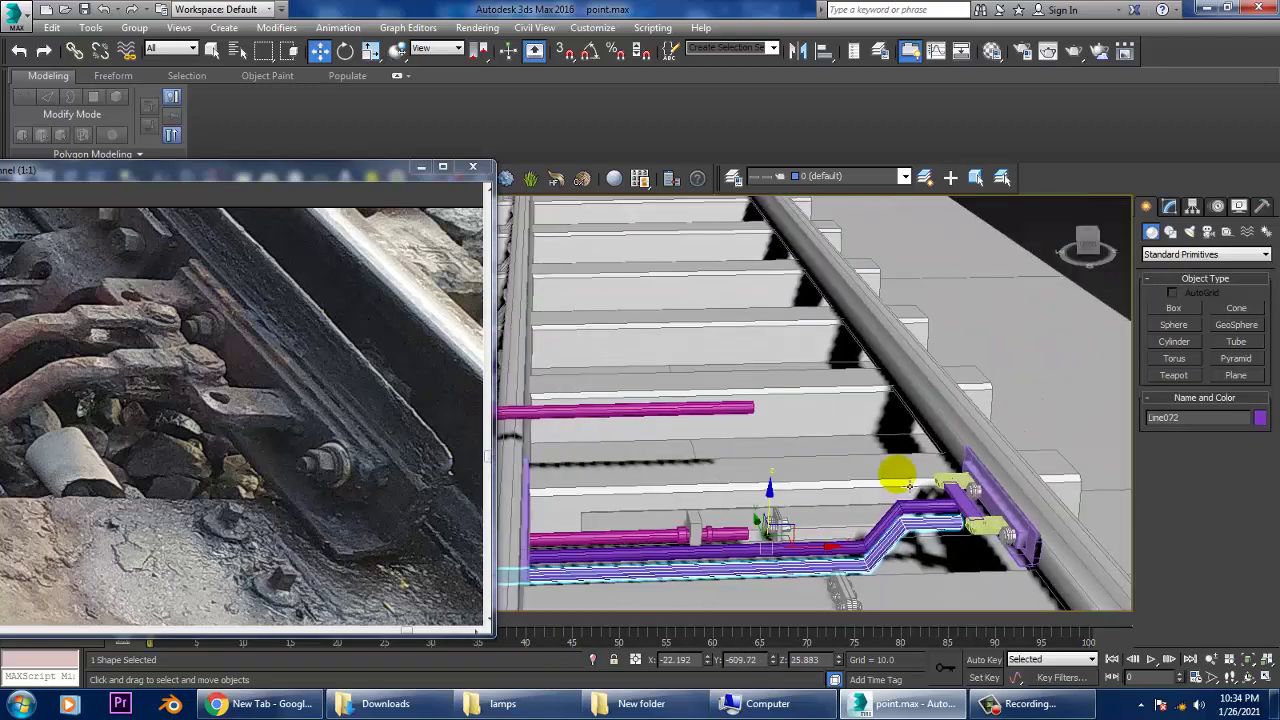
Step: Move Line072 so its end sits under the near holed plate
{"action": "scroll", "coordinate": [880, 470], "scroll_direction": "up", "scroll_amount": 4}
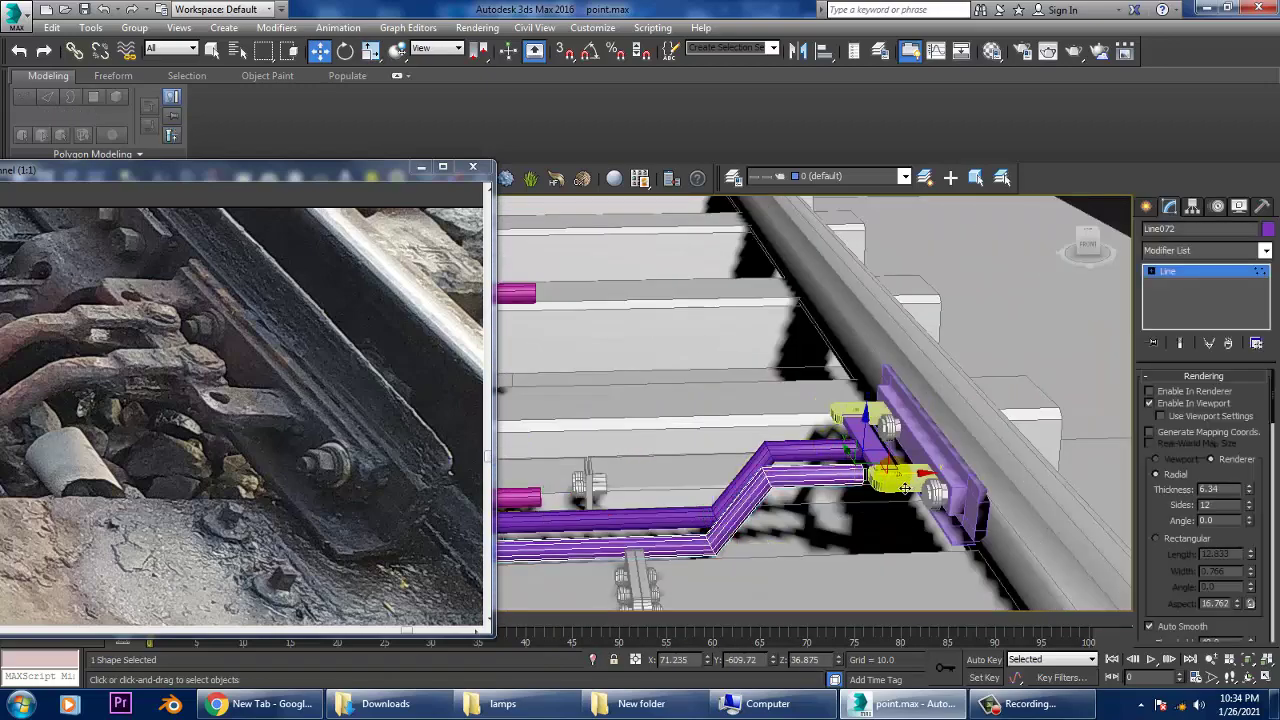
{"action": "left_click_drag", "start_coordinate": [930, 480], "coordinate": [936, 477]}
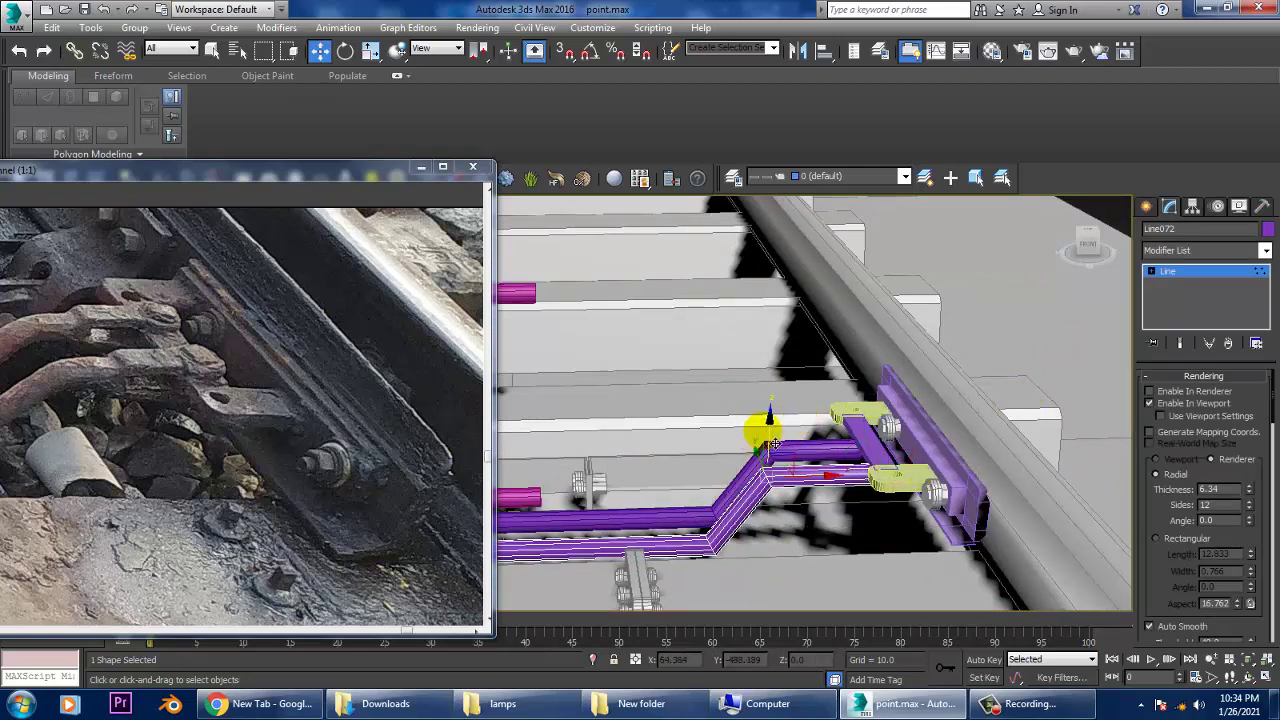
{"action": "left_click_drag", "start_coordinate": [766, 428], "coordinate": [787, 435]}
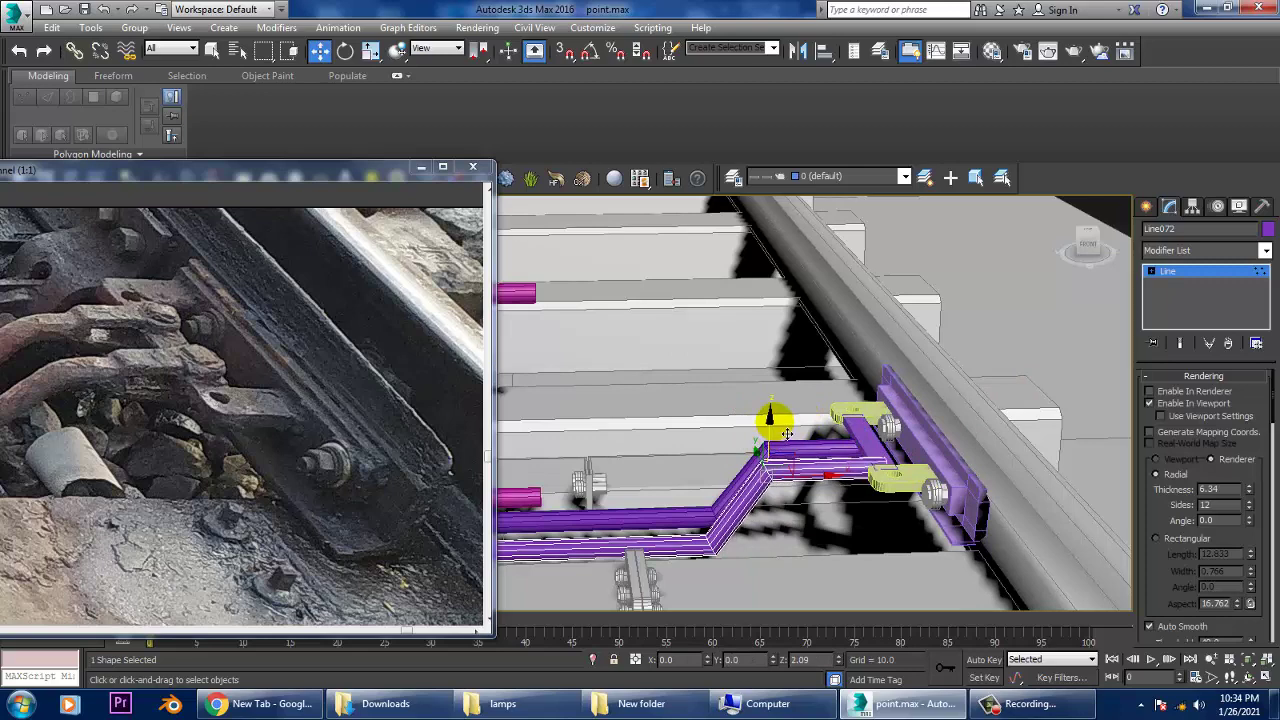
{"action": "left_click", "coordinate": [1185, 271]}
Step: Lift the other bent rod Line071 to meet its plate, then view steeply along the track
{"action": "left_click", "coordinate": [770, 435]}
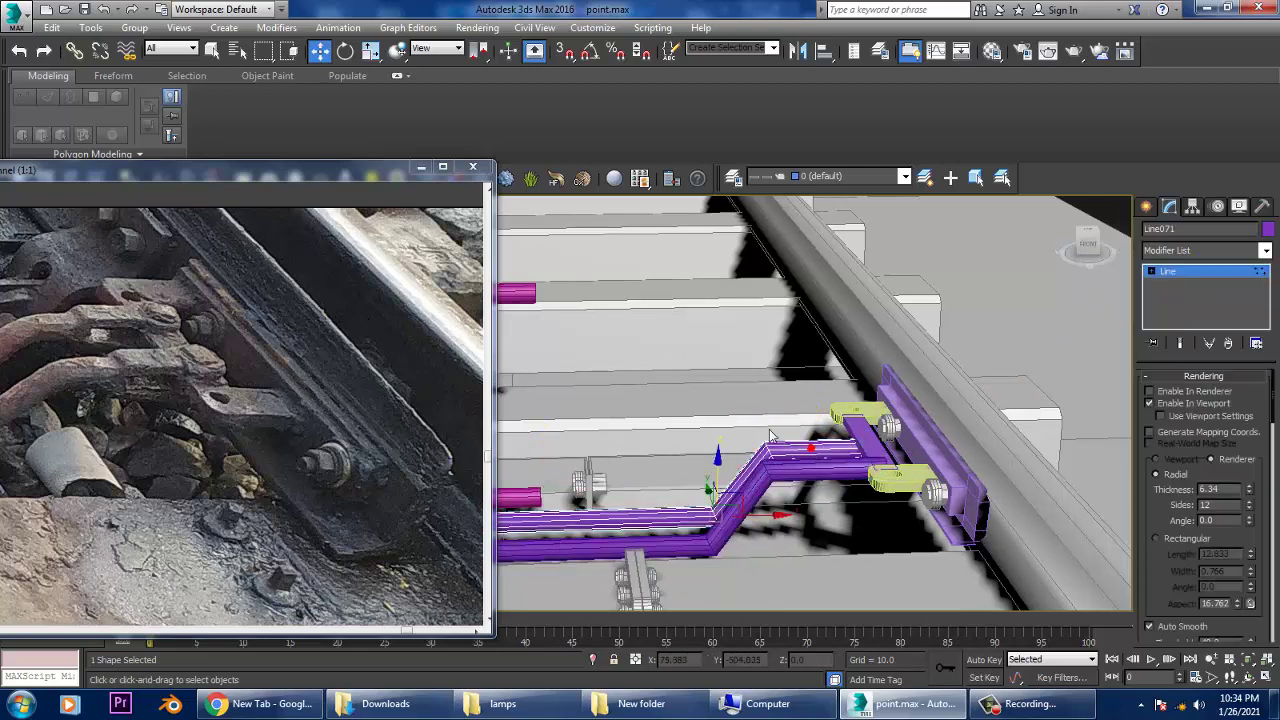
{"action": "left_click_drag", "start_coordinate": [885, 484], "coordinate": [779, 413]}
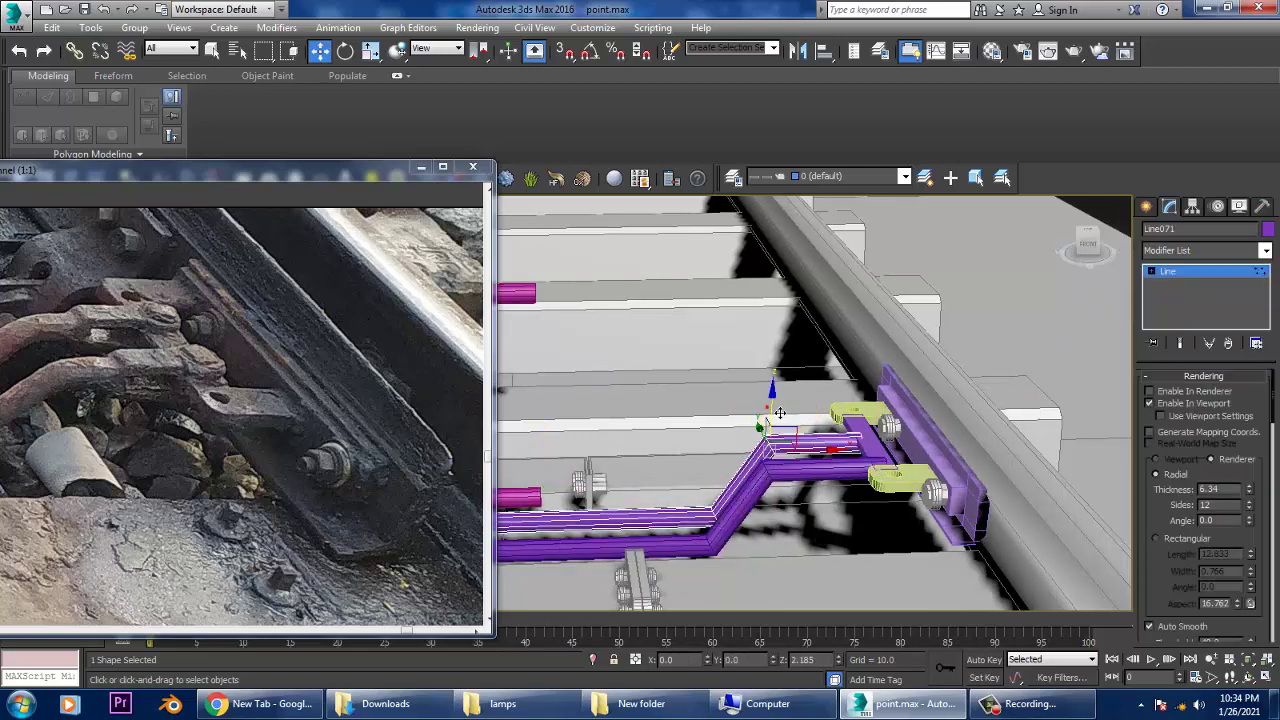
{"action": "scroll", "coordinate": [800, 440], "scroll_direction": "down", "scroll_amount": 3}
{"action": "scroll", "coordinate": [827, 457], "scroll_direction": "down", "scroll_amount": 3}
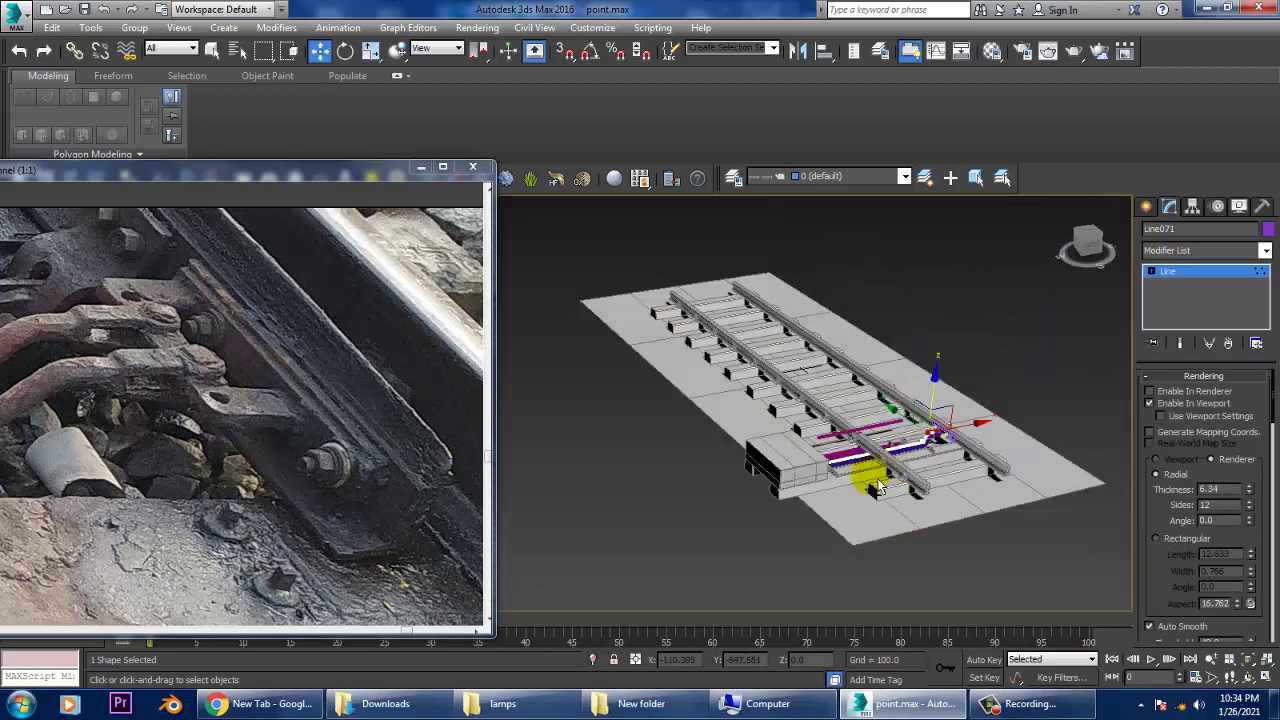
{"action": "scroll", "coordinate": [894, 463], "scroll_direction": "up", "scroll_amount": 1}
{"action": "scroll", "coordinate": [910, 460], "scroll_direction": "up", "scroll_amount": 3}
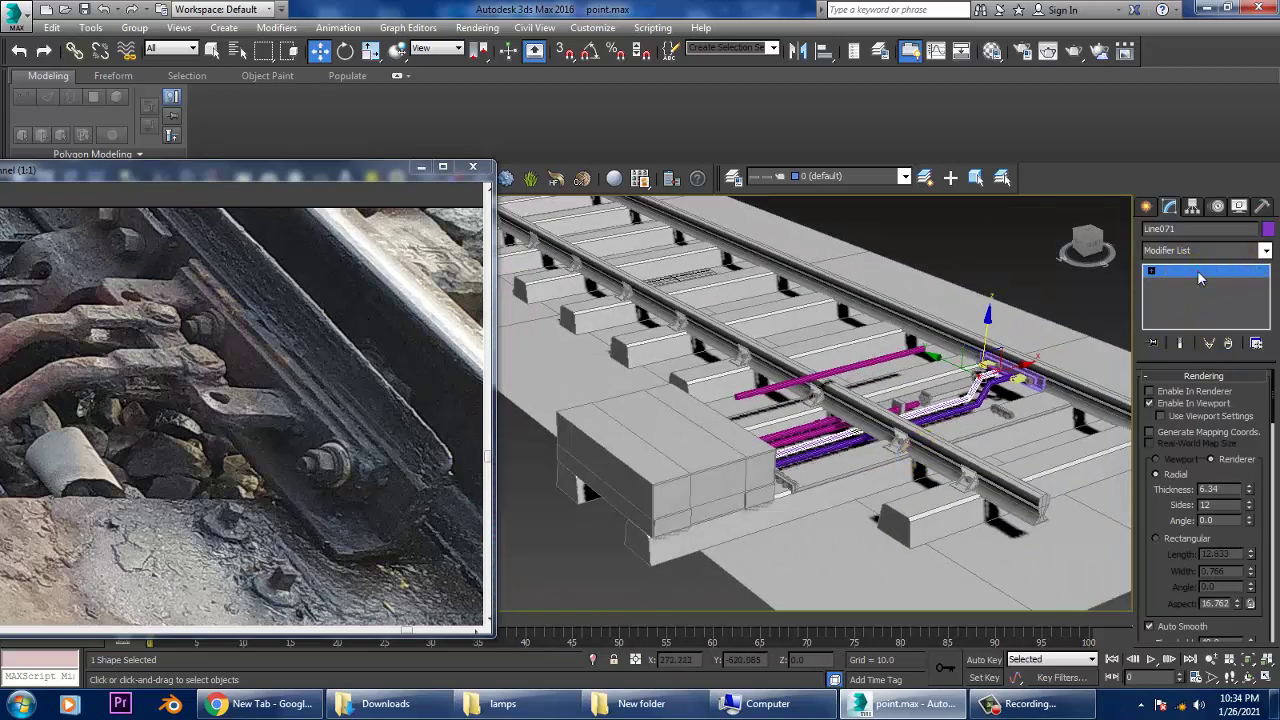
{"action": "middle_click_drag", "start_coordinate": [960, 440], "coordinate": [1015, 420], "text": "alt"}
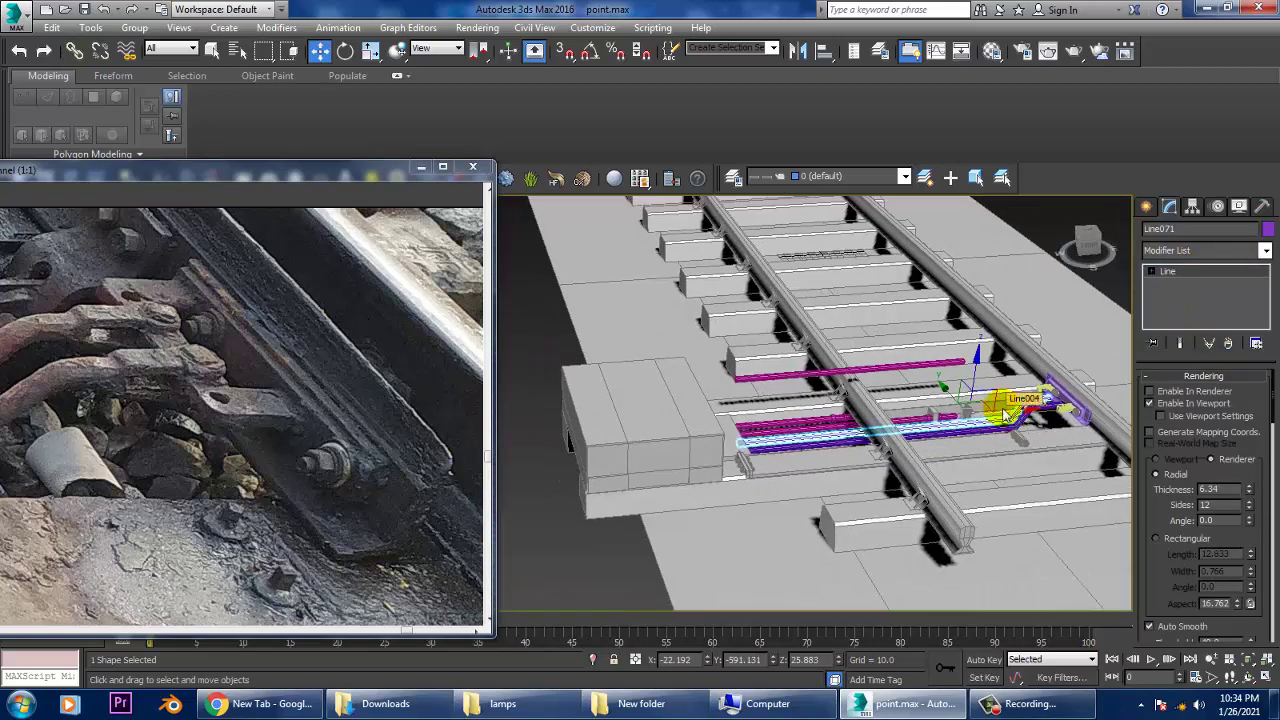
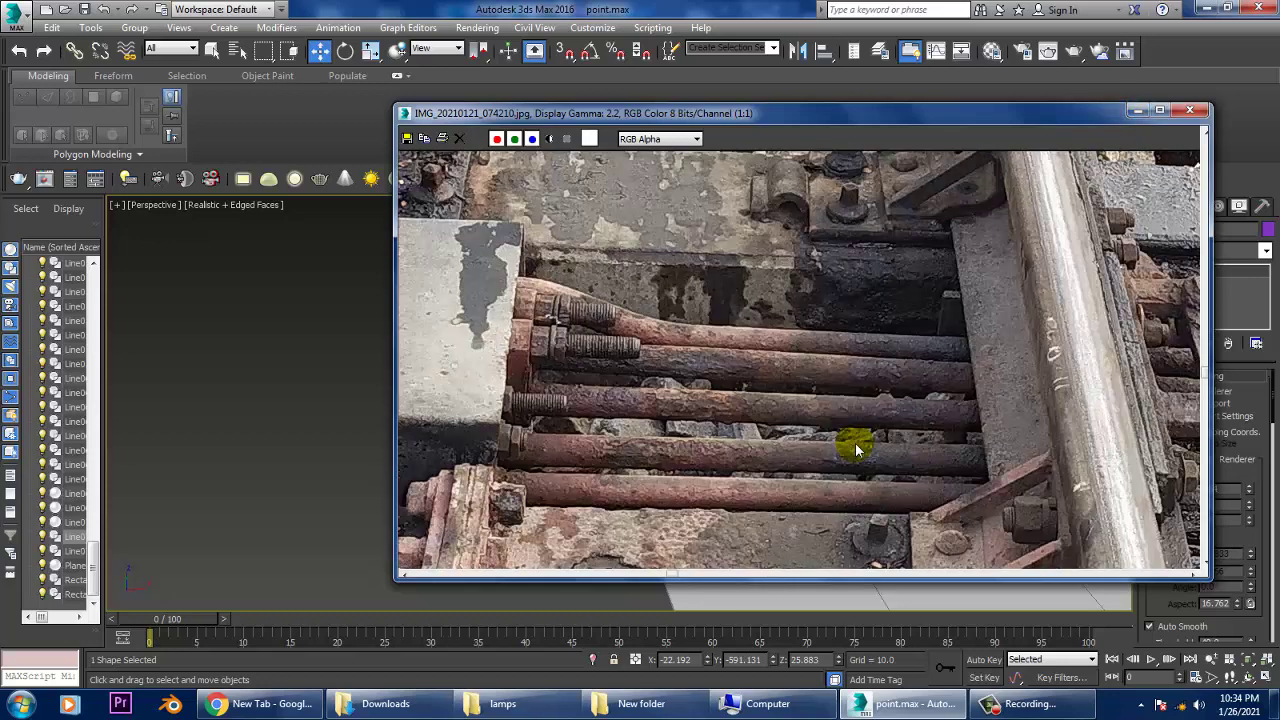
Step: Hide the reference photo and maximize the Front viewport, centred on the rod
{"action": "left_click", "coordinate": [1140, 111]}
{"action": "key", "text": "alt+w"}
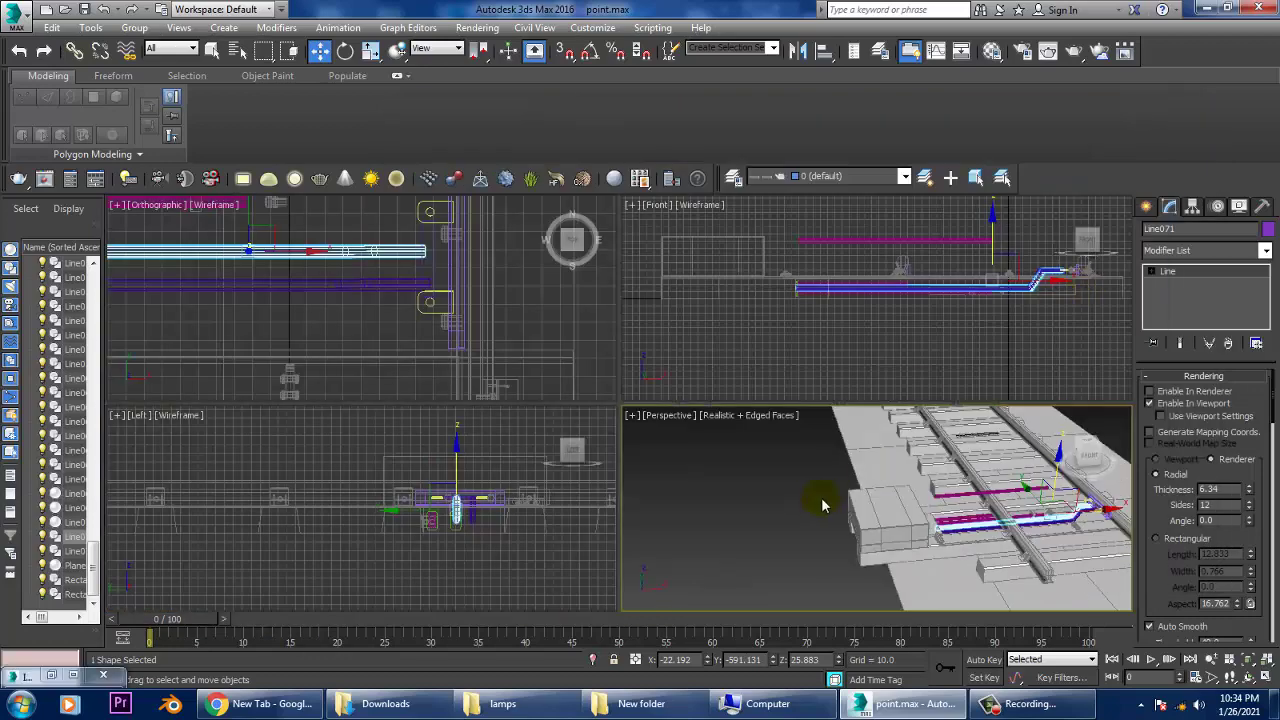
{"action": "key", "text": "alt+w"}
{"action": "middle_click_drag", "start_coordinate": [847, 345], "coordinate": [942, 365]}
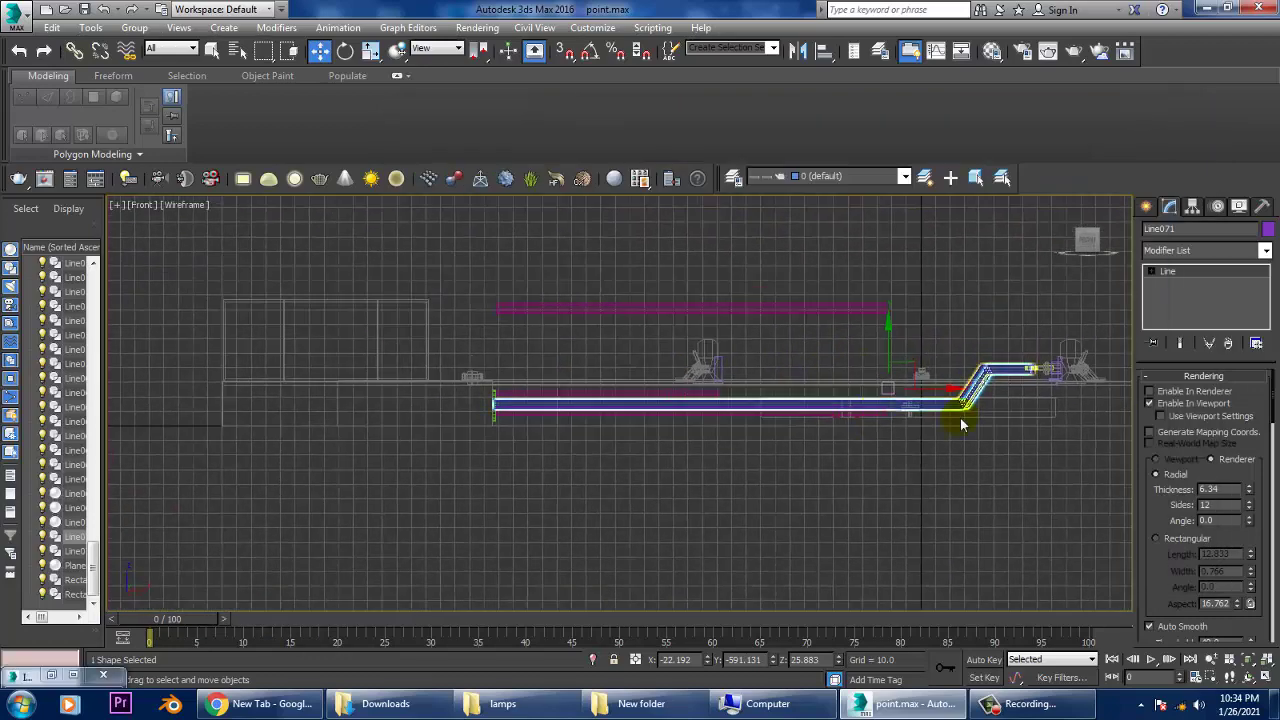
{"action": "scroll", "coordinate": [983, 352], "scroll_direction": "up", "scroll_amount": 2}
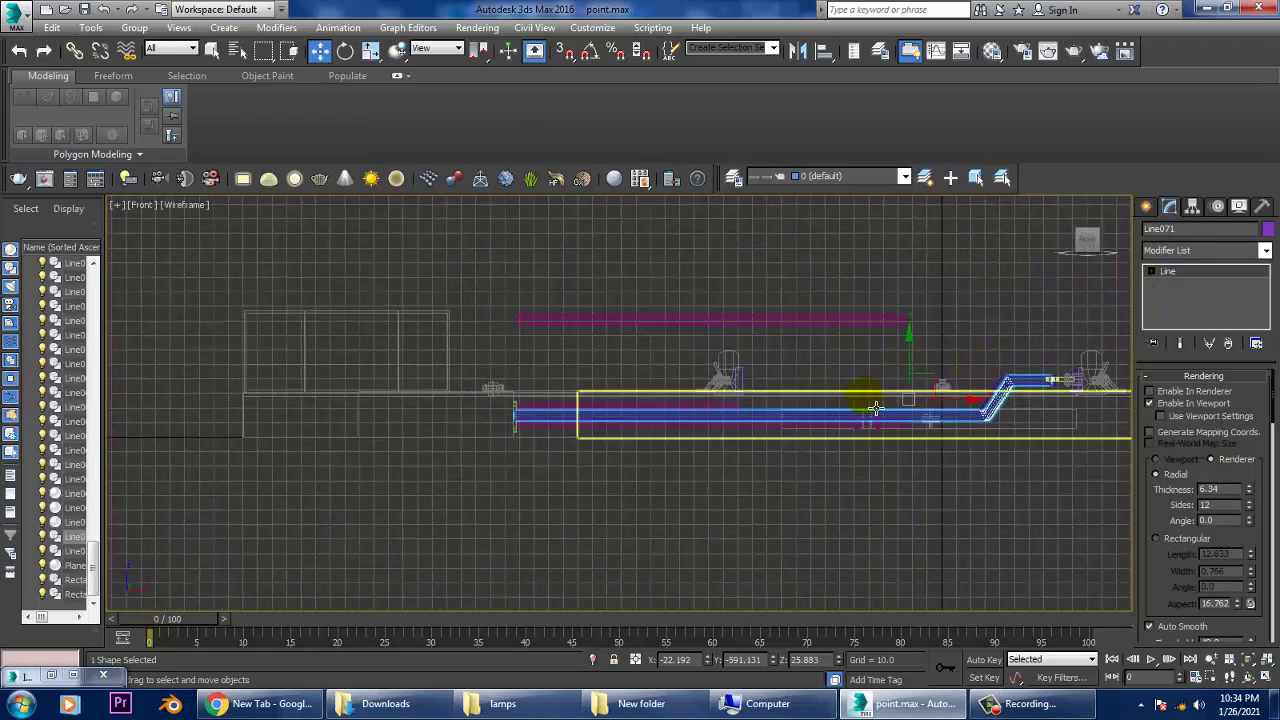
{"action": "scroll", "coordinate": [960, 348], "scroll_direction": "up", "scroll_amount": 2}
Step: Pick the Create > Shapes > Line tool and cancel a stray line at the rod's left end
{"action": "left_click", "coordinate": [1146, 206]}
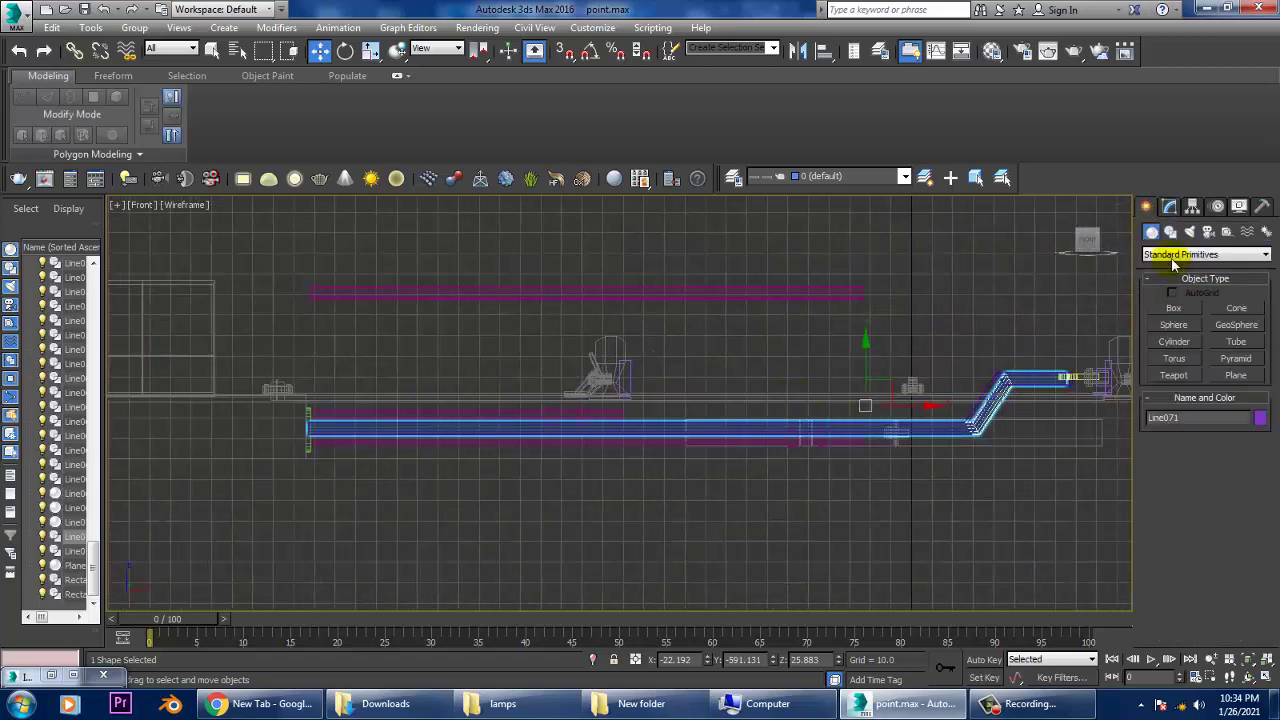
{"action": "left_click", "coordinate": [1170, 231]}
{"action": "left_click", "coordinate": [1174, 321]}
{"action": "middle_click_drag", "start_coordinate": [406, 484], "coordinate": [318, 484]}
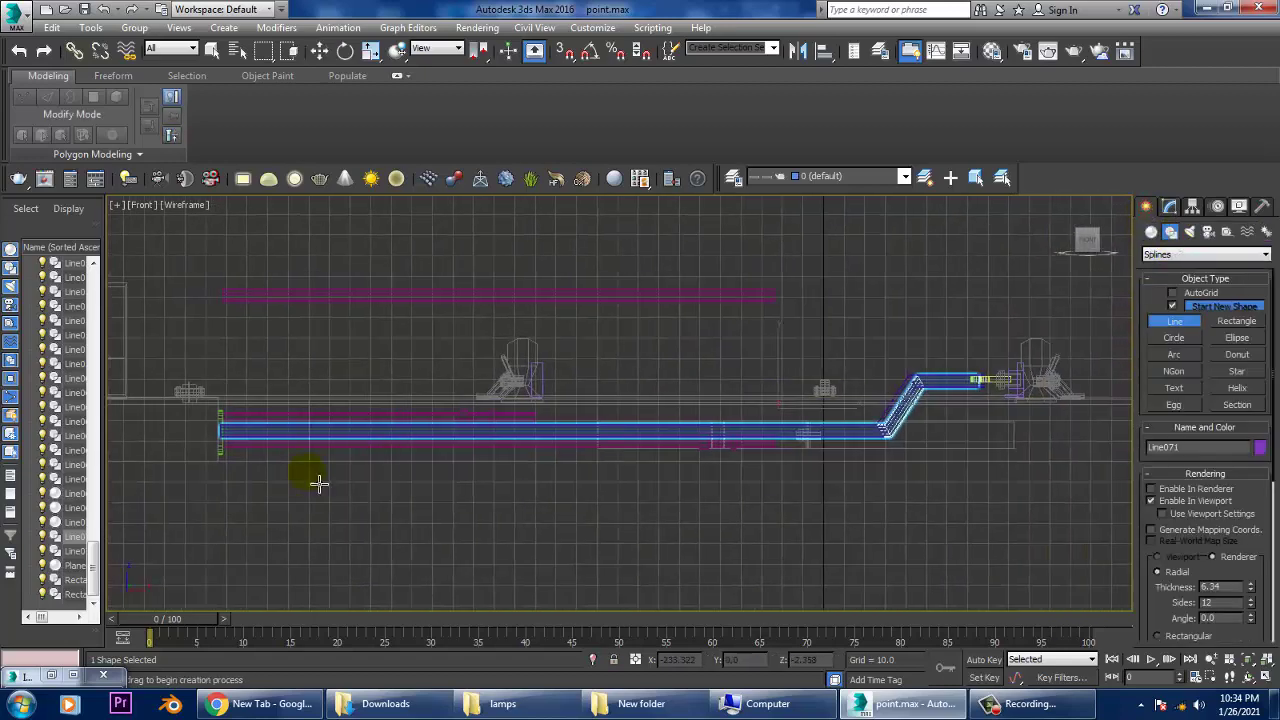
{"action": "left_click", "coordinate": [232, 447]}
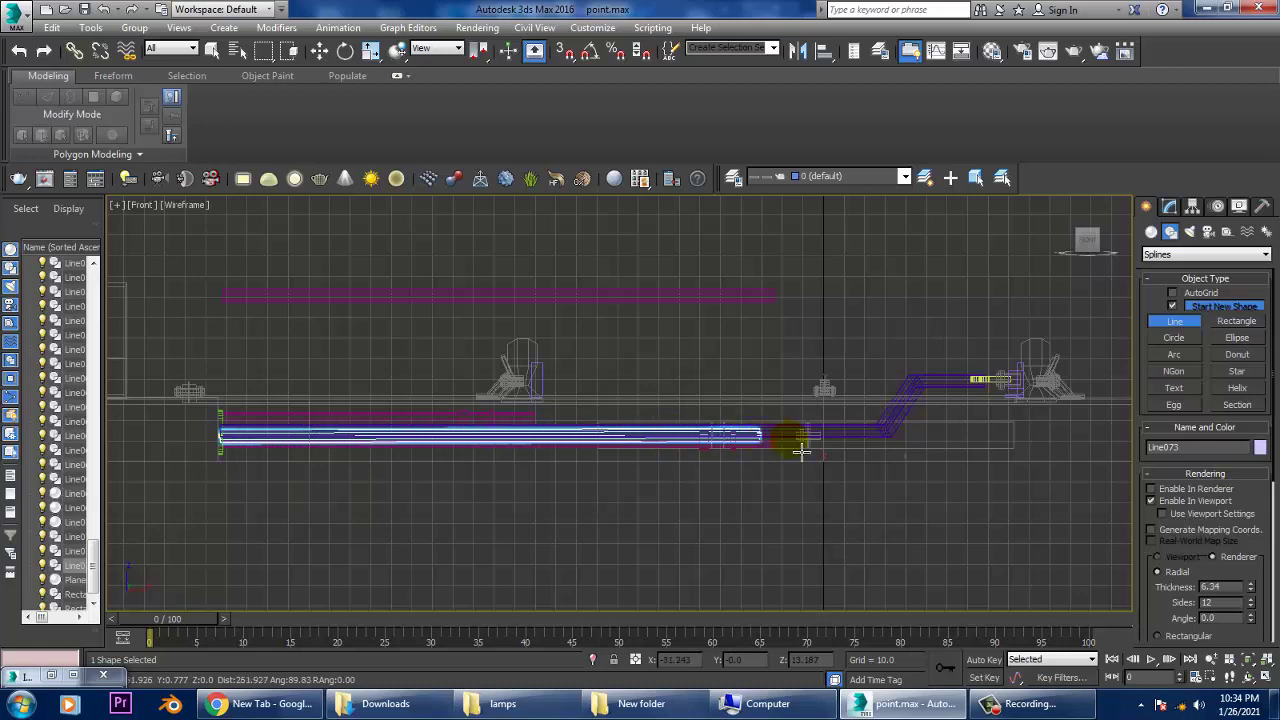
{"action": "scroll", "coordinate": [657, 495], "scroll_direction": "up", "scroll_amount": 2}
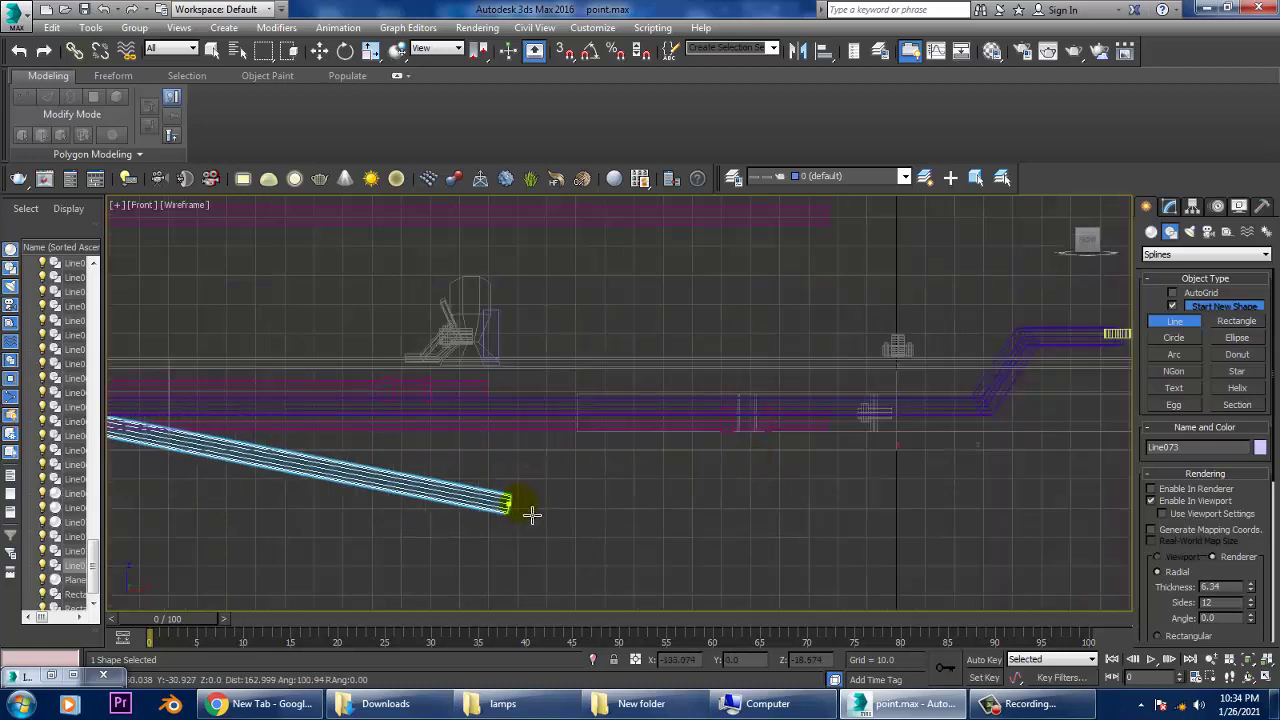
{"action": "scroll", "coordinate": [555, 503], "scroll_direction": "up", "scroll_amount": 3}
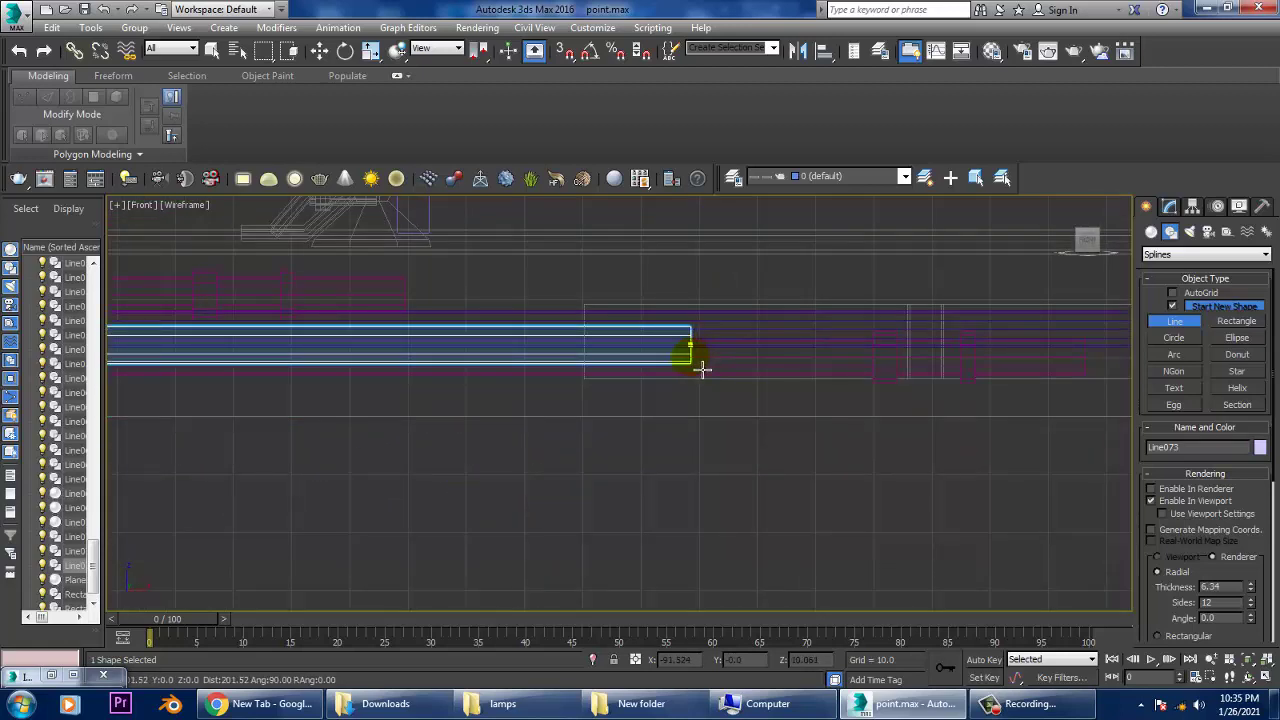
{"action": "right_click", "coordinate": [380, 585]}
{"action": "left_click", "coordinate": [160, 606]}
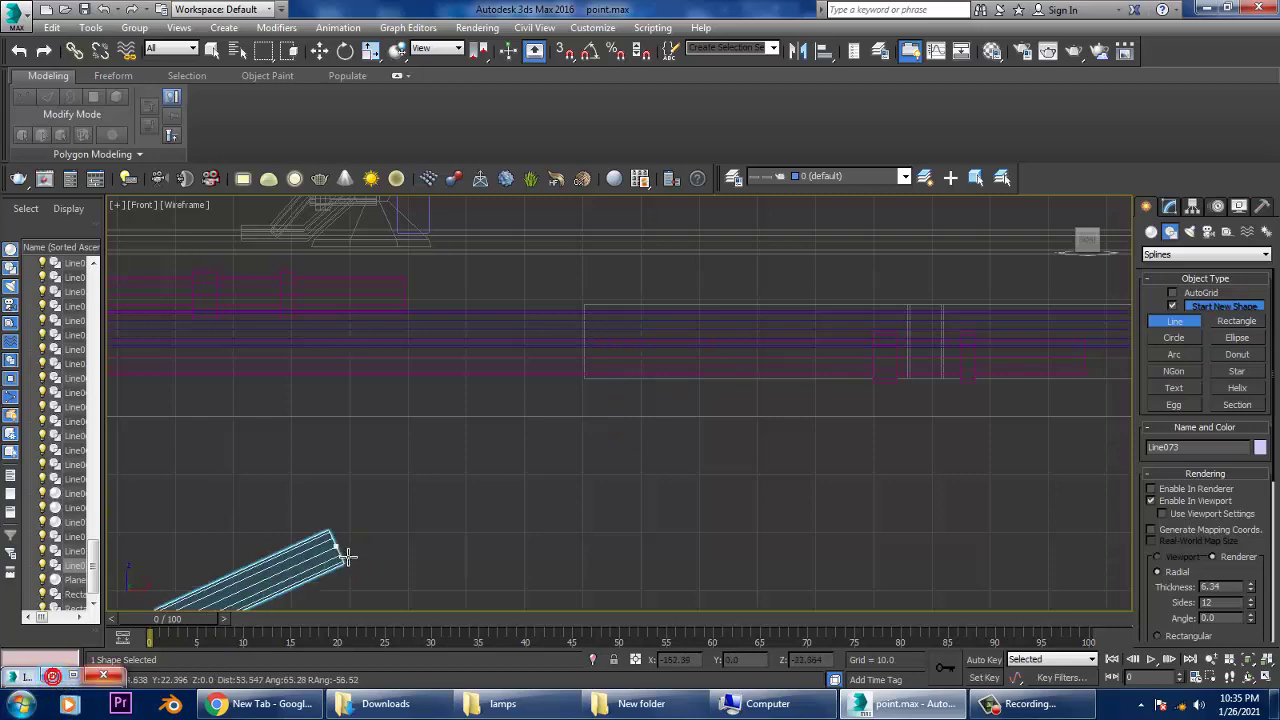
{"action": "scroll", "coordinate": [686, 490], "scroll_direction": "down", "scroll_amount": 4}
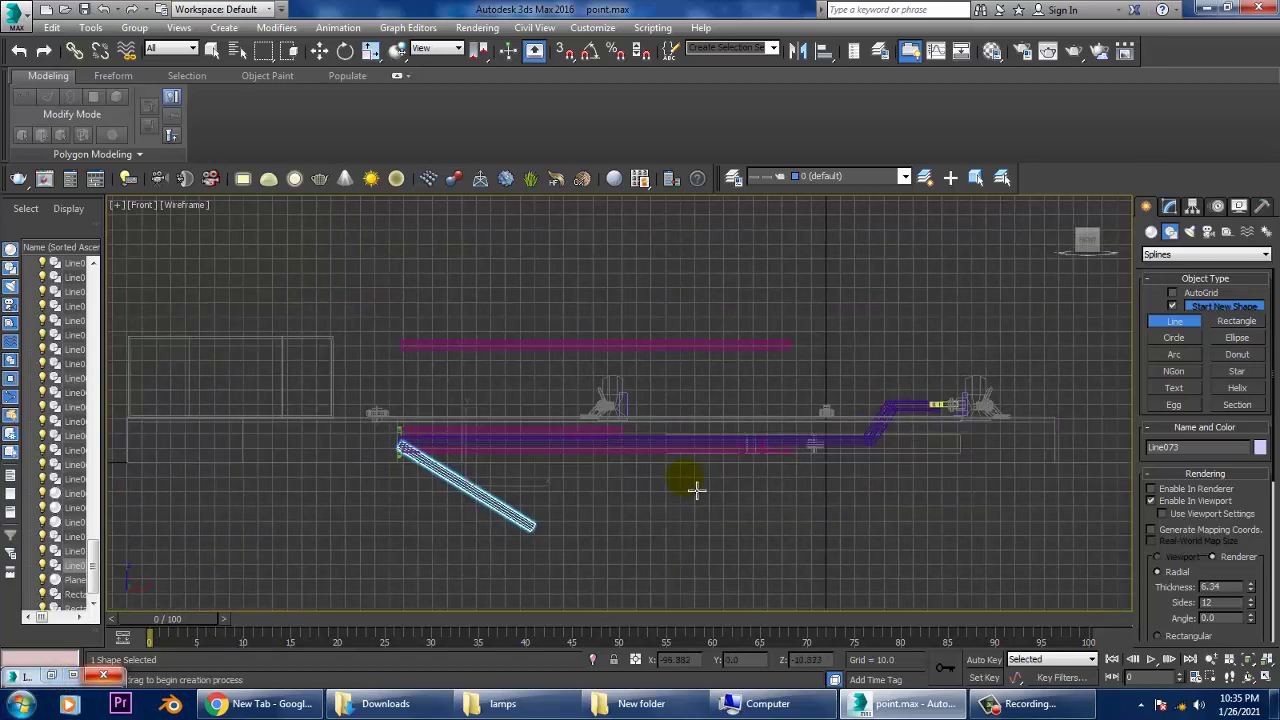
{"action": "right_click", "coordinate": [694, 491]}
Step: Re-check the bent tie rods in the reference photo, then minimize it again
{"action": "left_click", "coordinate": [50, 677]}
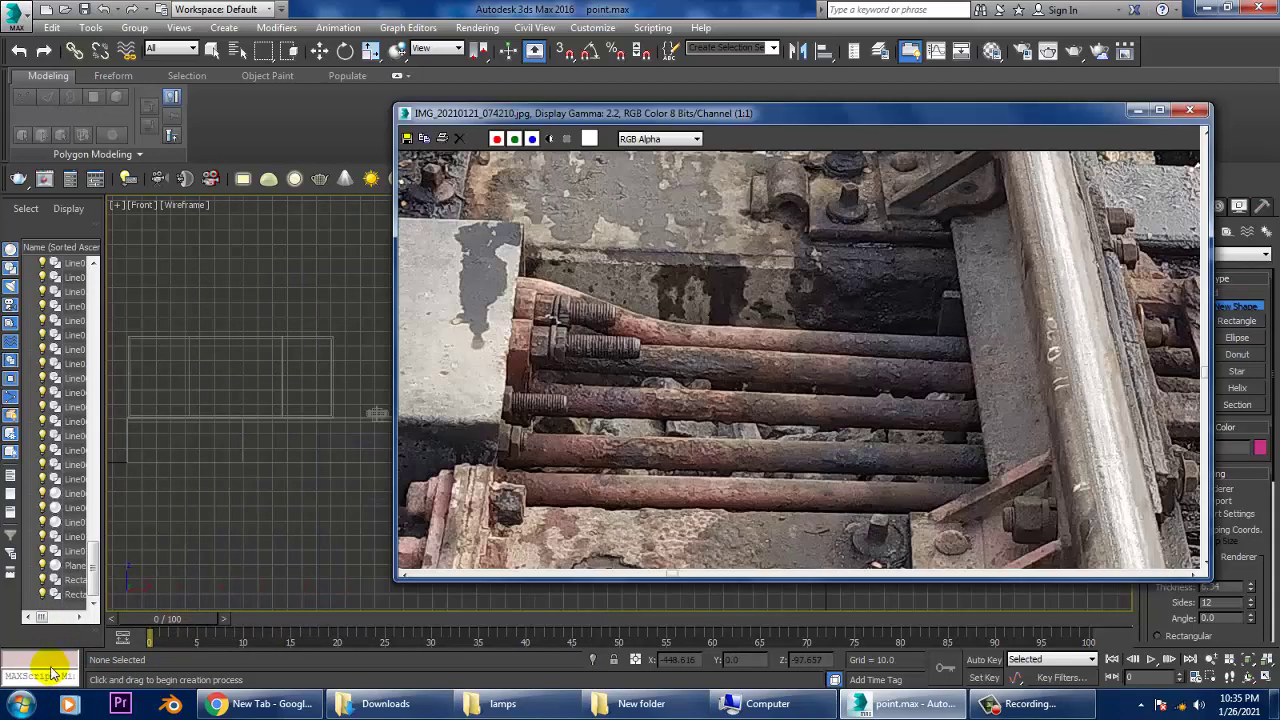
{"action": "mouse_move", "coordinate": [651, 489]}
{"action": "middle_mouse_down"}
{"action": "mouse_move", "coordinate": [928, 463]}
{"action": "mouse_move", "coordinate": [750, 465]}
{"action": "middle_mouse_up"}
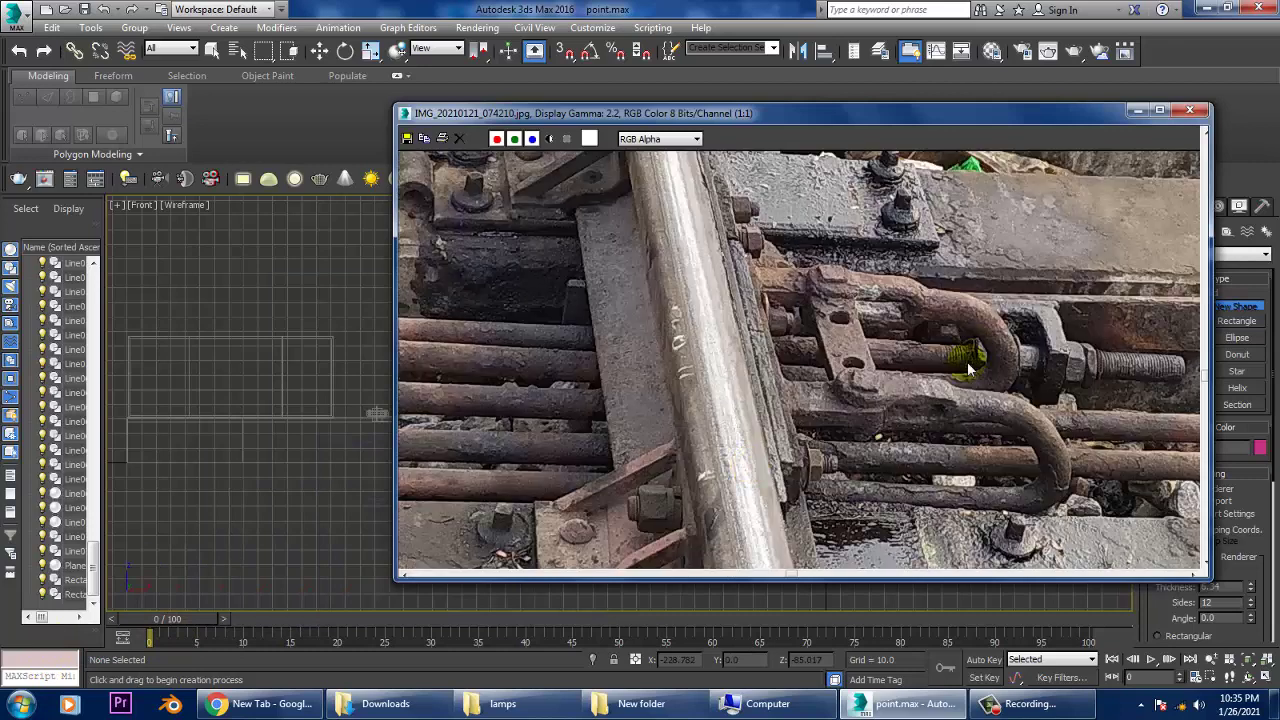
{"action": "middle_click_drag", "start_coordinate": [826, 358], "coordinate": [596, 352]}
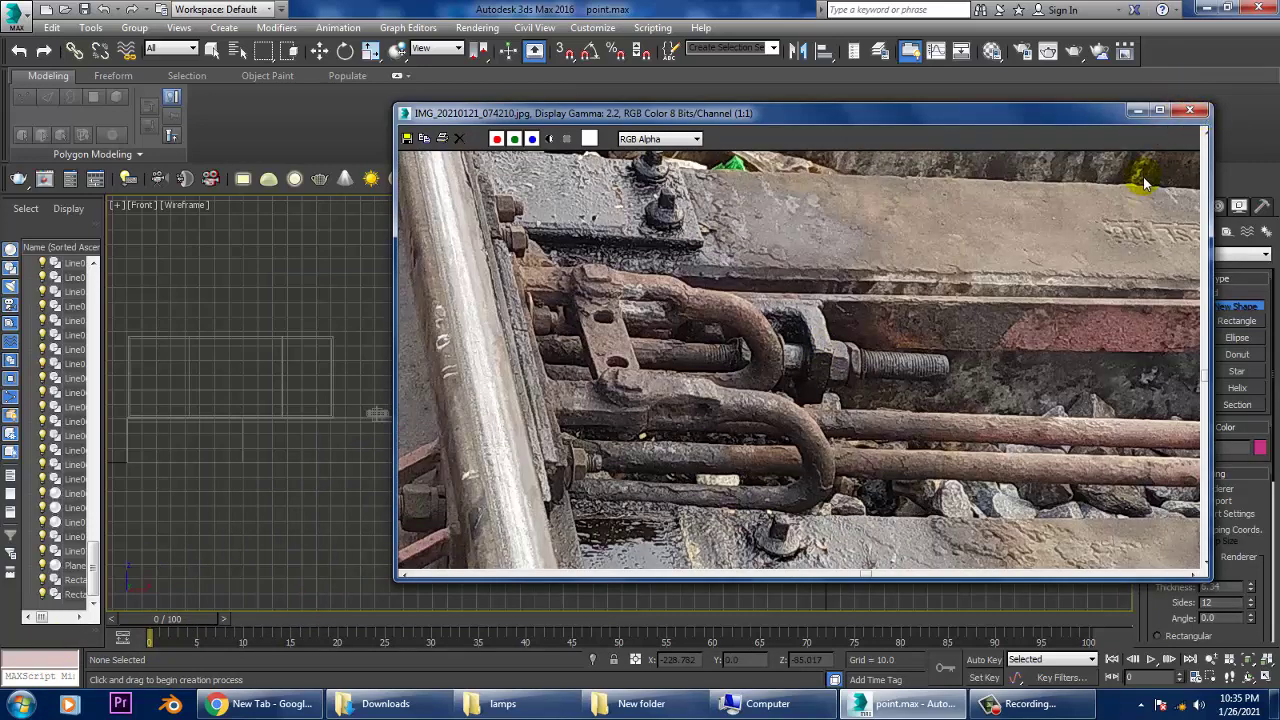
{"action": "left_click", "coordinate": [1137, 114]}
Step: Draw the new hook-bent rod Line073 in the Front view, bending at the corner
{"action": "scroll", "coordinate": [543, 466], "scroll_direction": "up", "scroll_amount": 2}
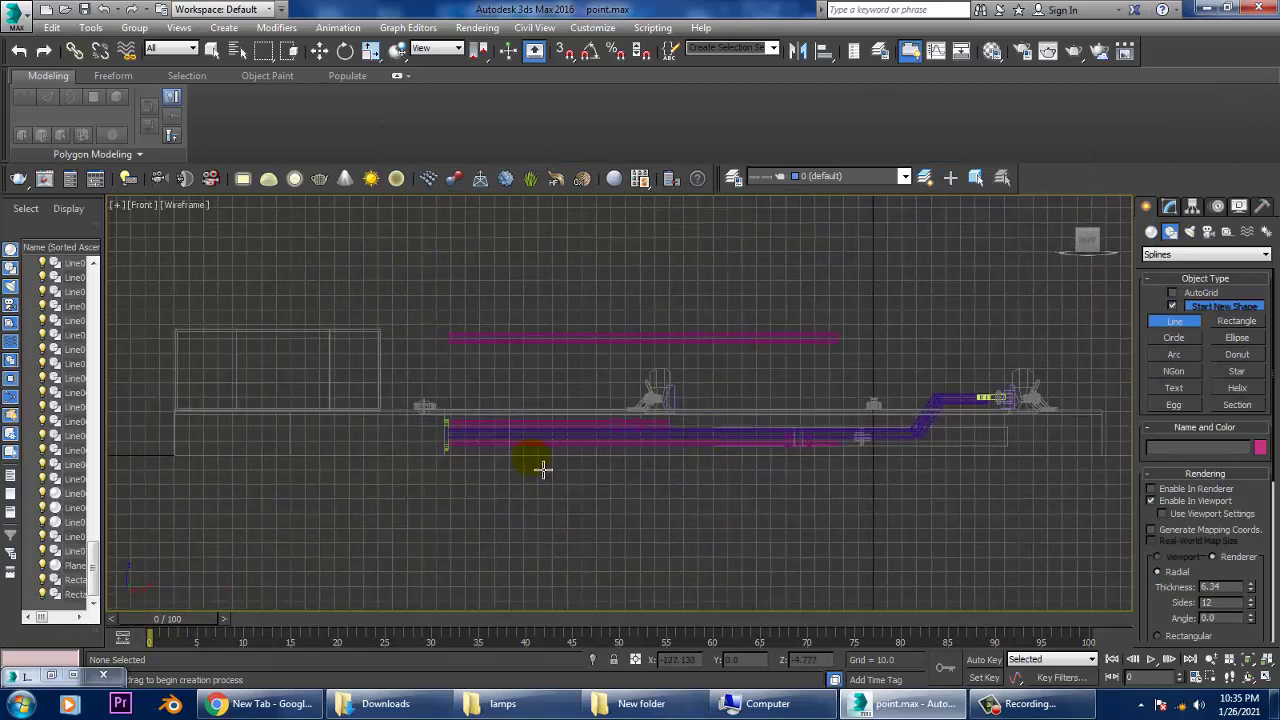
{"action": "scroll", "coordinate": [383, 443], "scroll_direction": "up", "scroll_amount": 2}
{"action": "left_click", "coordinate": [333, 433]}
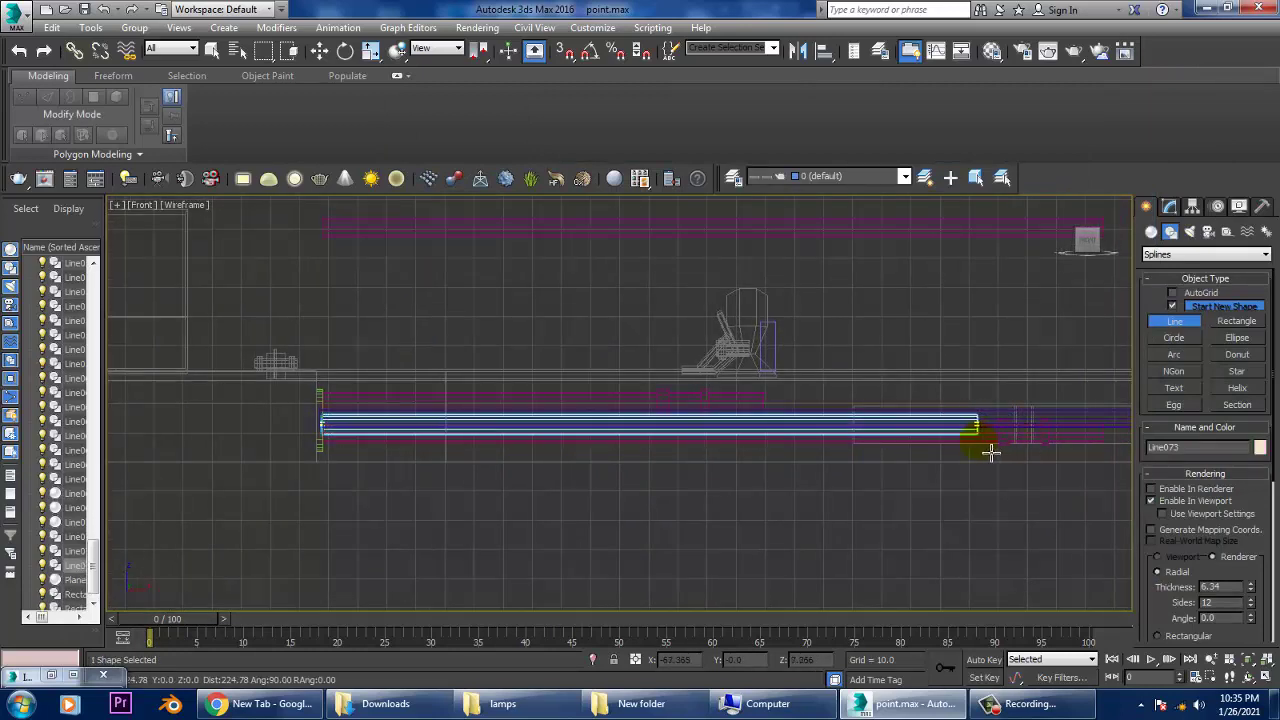
{"action": "left_click", "coordinate": [985, 382]}
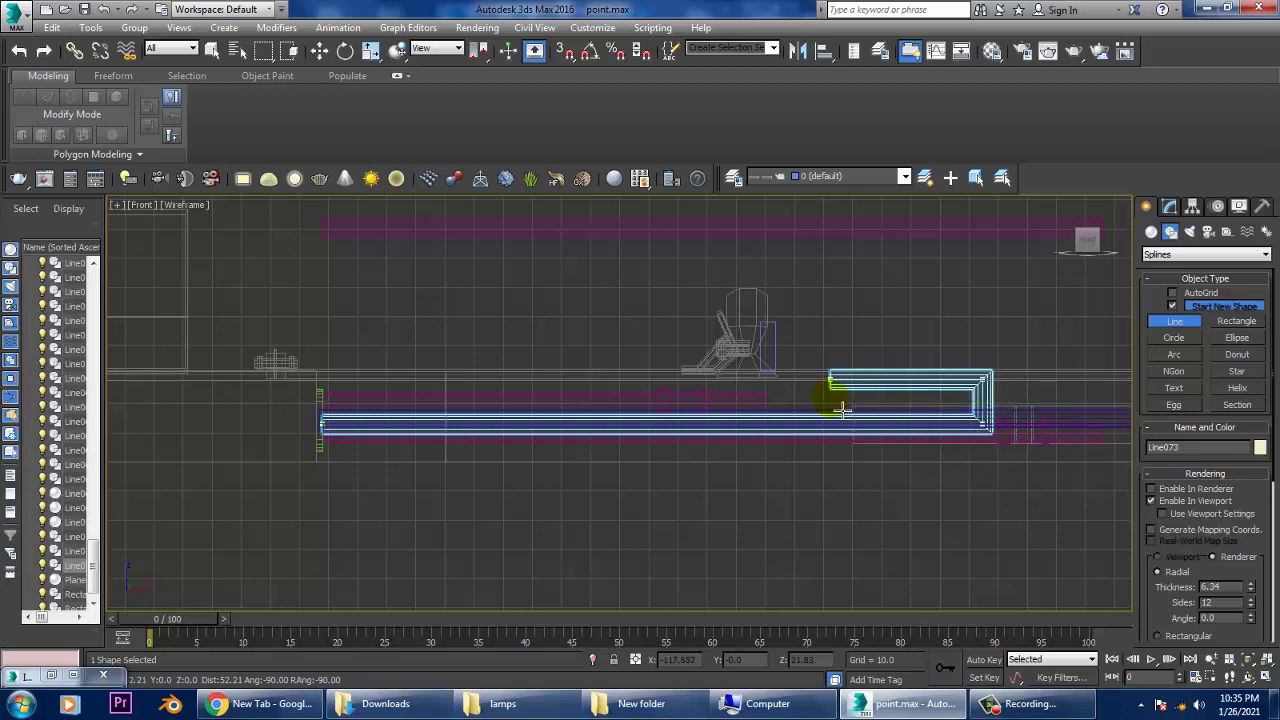
{"action": "right_click", "coordinate": [791, 406]}
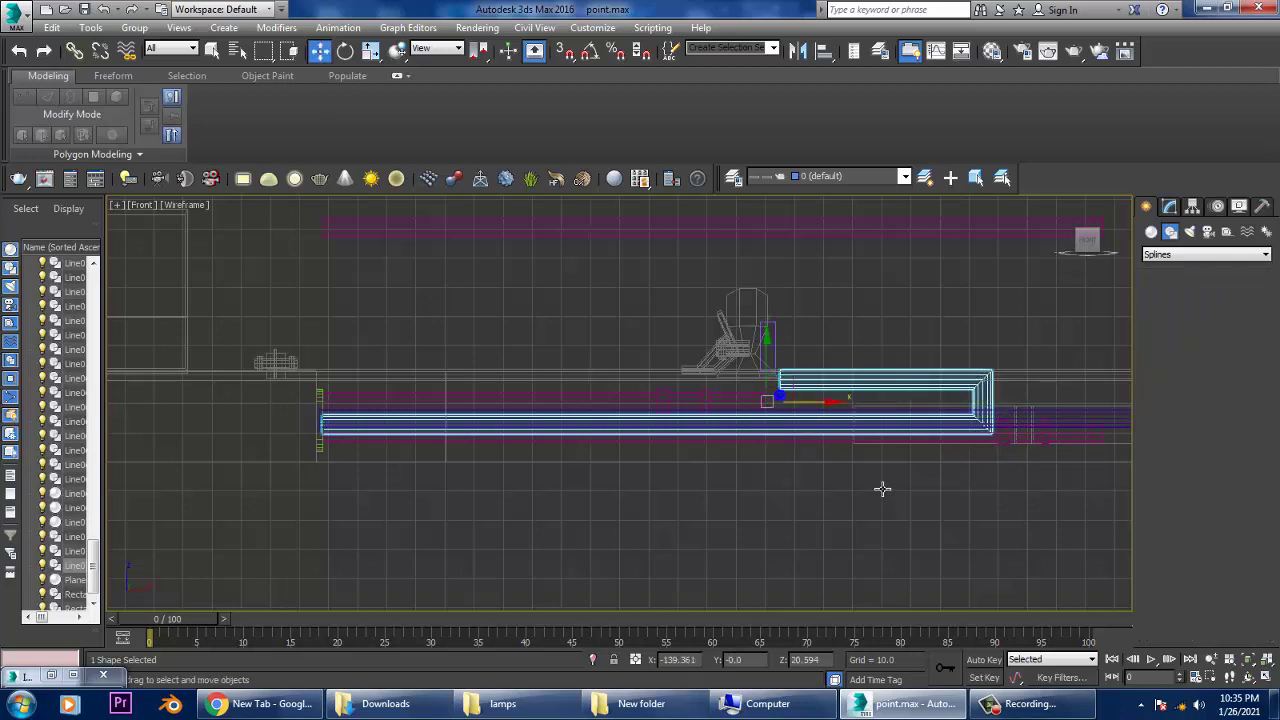
Step: Switch to Move and frame Line073 in a maximized Perspective view
{"action": "key", "text": "alt+w"}
{"action": "left_click", "coordinate": [891, 505]}
{"action": "key", "text": "z"}
{"action": "key", "text": "alt+w"}
{"action": "scroll", "coordinate": [951, 505], "scroll_direction": "down", "scroll_amount": 5}
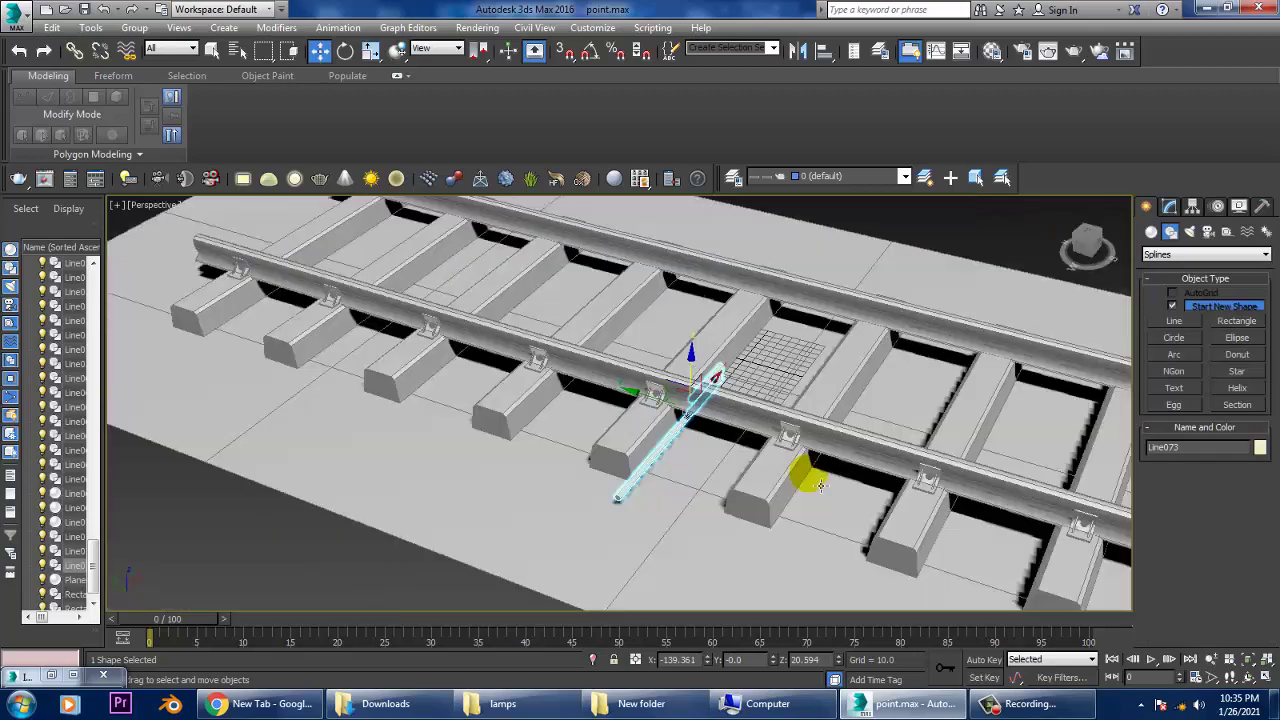
{"action": "middle_click_drag", "start_coordinate": [800, 471], "coordinate": [643, 463], "text": "alt"}
{"action": "scroll", "coordinate": [742, 459], "scroll_direction": "down", "scroll_amount": 5}
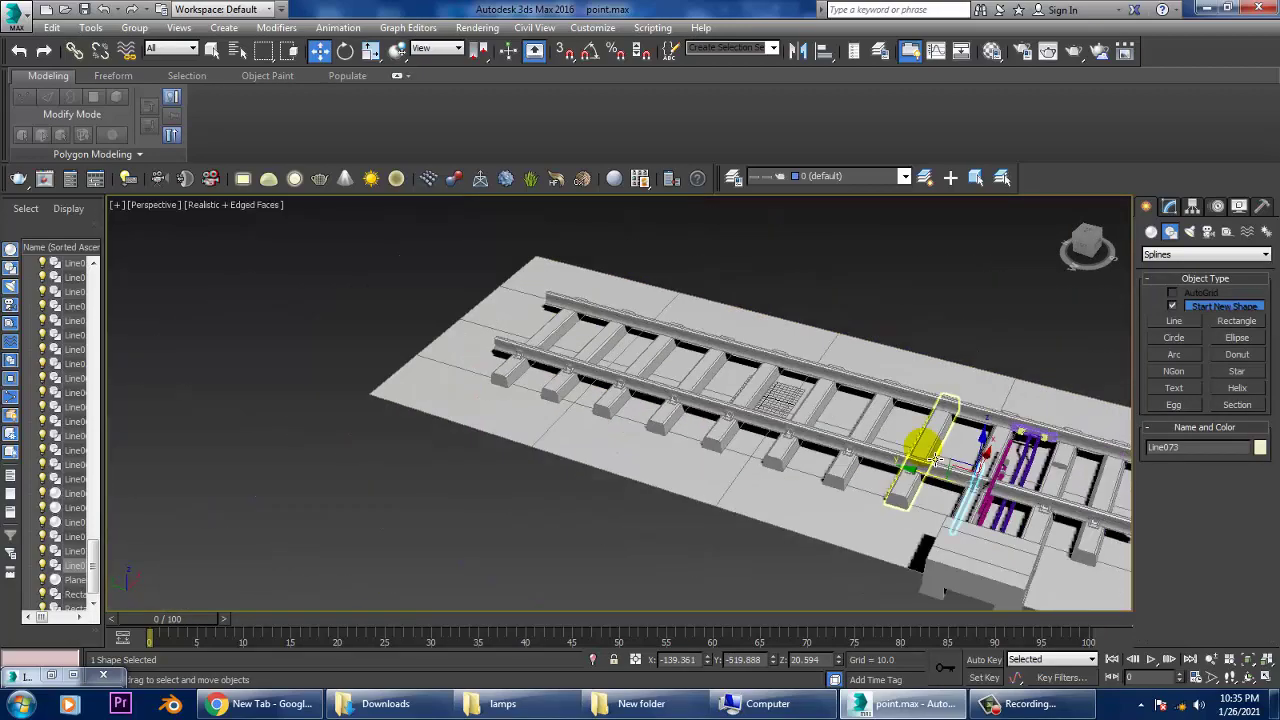
{"action": "scroll", "coordinate": [760, 459], "scroll_direction": "up", "scroll_amount": 4}
{"action": "scroll", "coordinate": [771, 459], "scroll_direction": "up", "scroll_amount": 2}
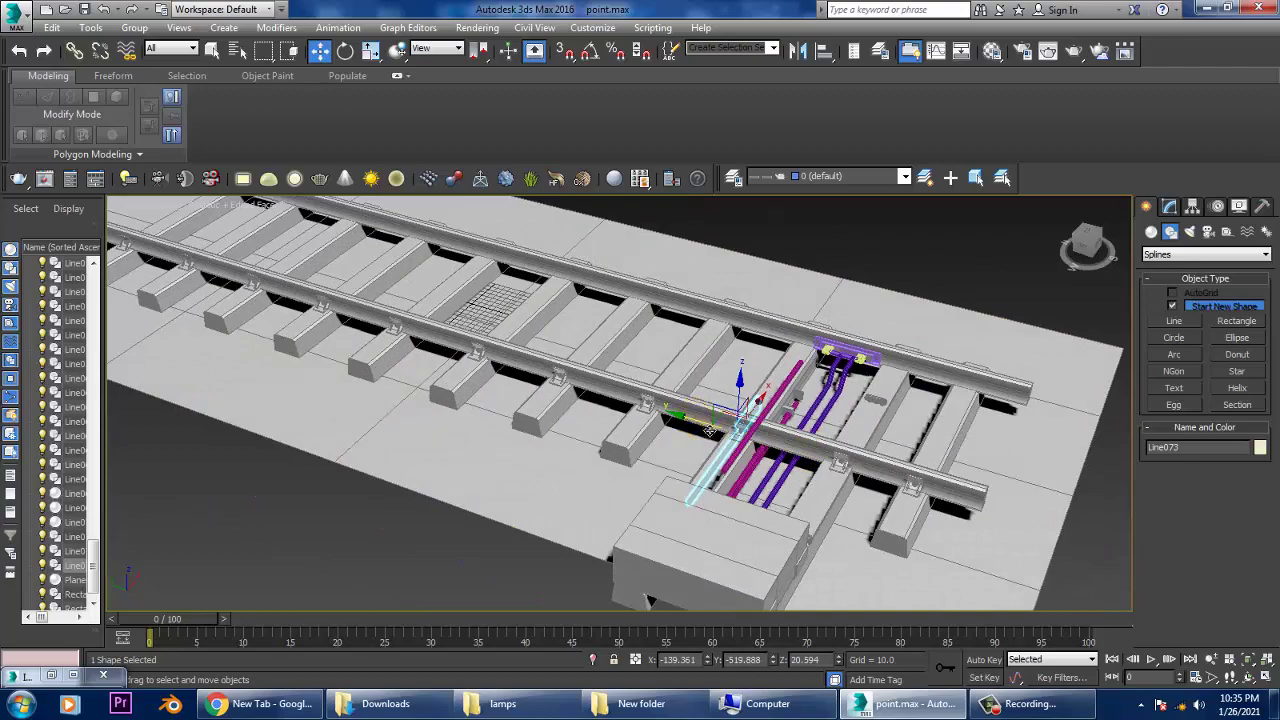
Step: Slide Line073 along Y beside the other rods, then return to the Front view
{"action": "left_click_drag", "start_coordinate": [710, 430], "coordinate": [838, 452]}
{"action": "mouse_move", "coordinate": [838, 452]}
{"action": "middle_mouse_down", "text": "alt"}
{"action": "mouse_move", "coordinate": [855, 472]}
{"action": "mouse_move", "coordinate": [823, 488]}
{"action": "mouse_move", "coordinate": [807, 466]}
{"action": "mouse_move", "coordinate": [895, 502]}
{"action": "mouse_move", "coordinate": [857, 391]}
{"action": "middle_mouse_up", "text": "alt"}
{"action": "scroll", "coordinate": [853, 470], "scroll_direction": "up", "scroll_amount": 5}
{"action": "key", "text": "alt+w"}
{"action": "middle_click", "coordinate": [1020, 337]}
{"action": "key", "text": "alt+w"}
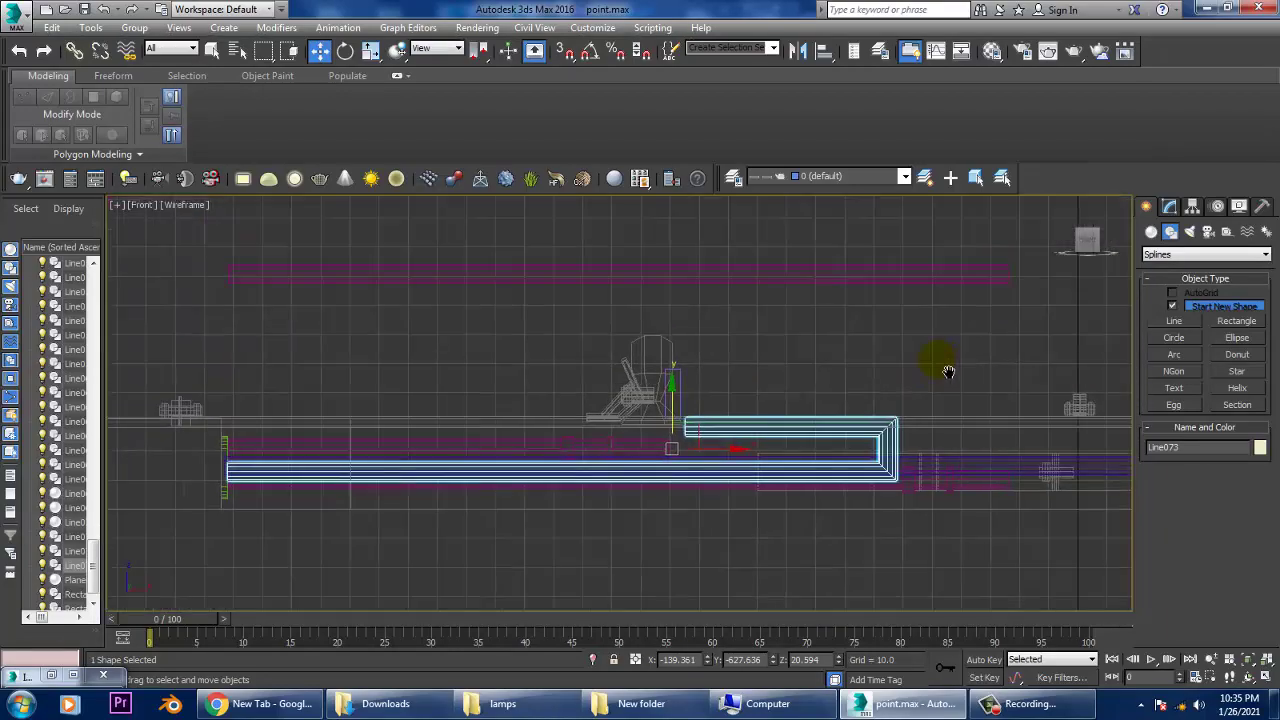
{"action": "middle_click_drag", "start_coordinate": [948, 372], "coordinate": [944, 378]}
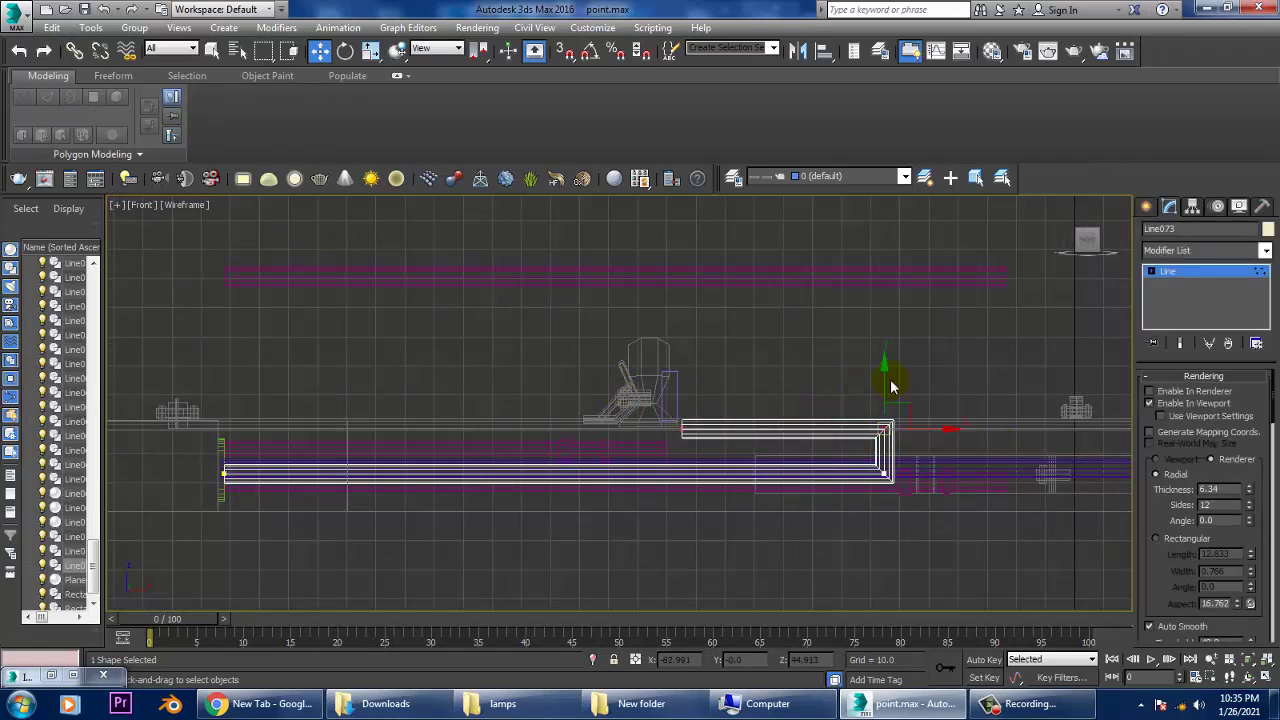
Step: Raise Line073 slightly and shift it left near the rail
{"action": "left_click_drag", "start_coordinate": [890, 381], "coordinate": [680, 378]}
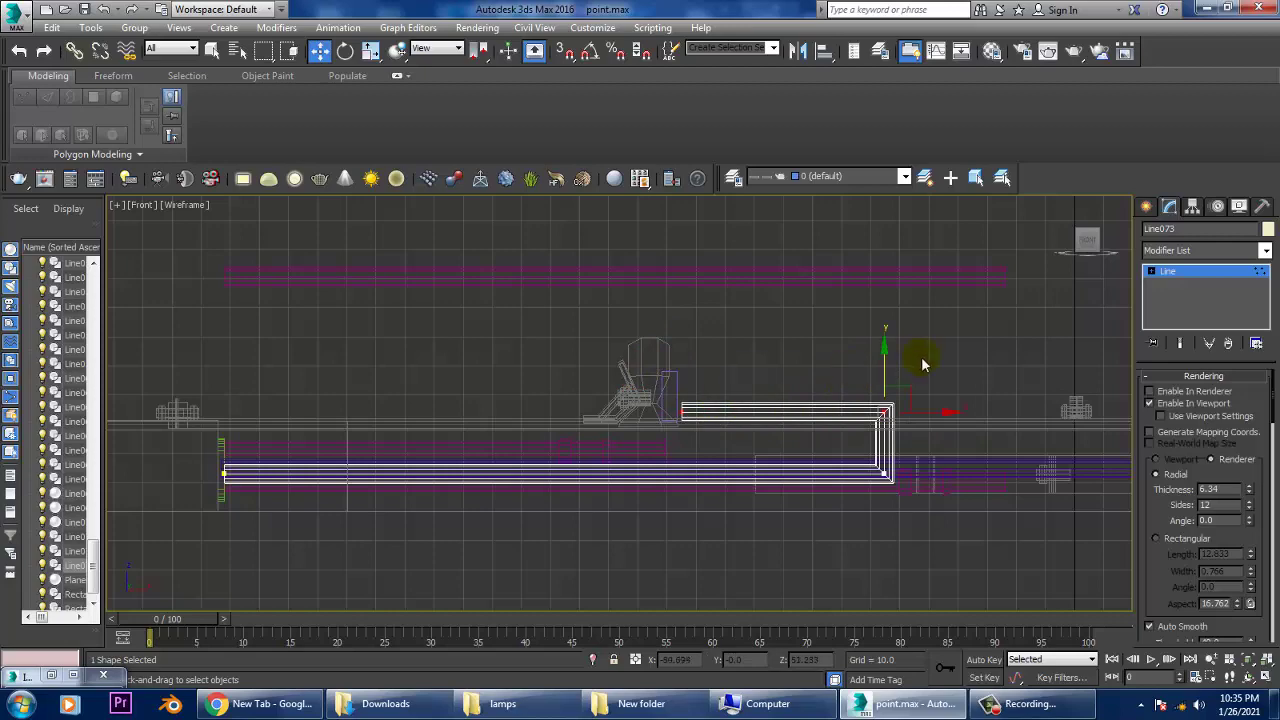
{"action": "left_click_drag", "start_coordinate": [894, 367], "coordinate": [886, 357]}
{"action": "key", "text": "alt+w"}
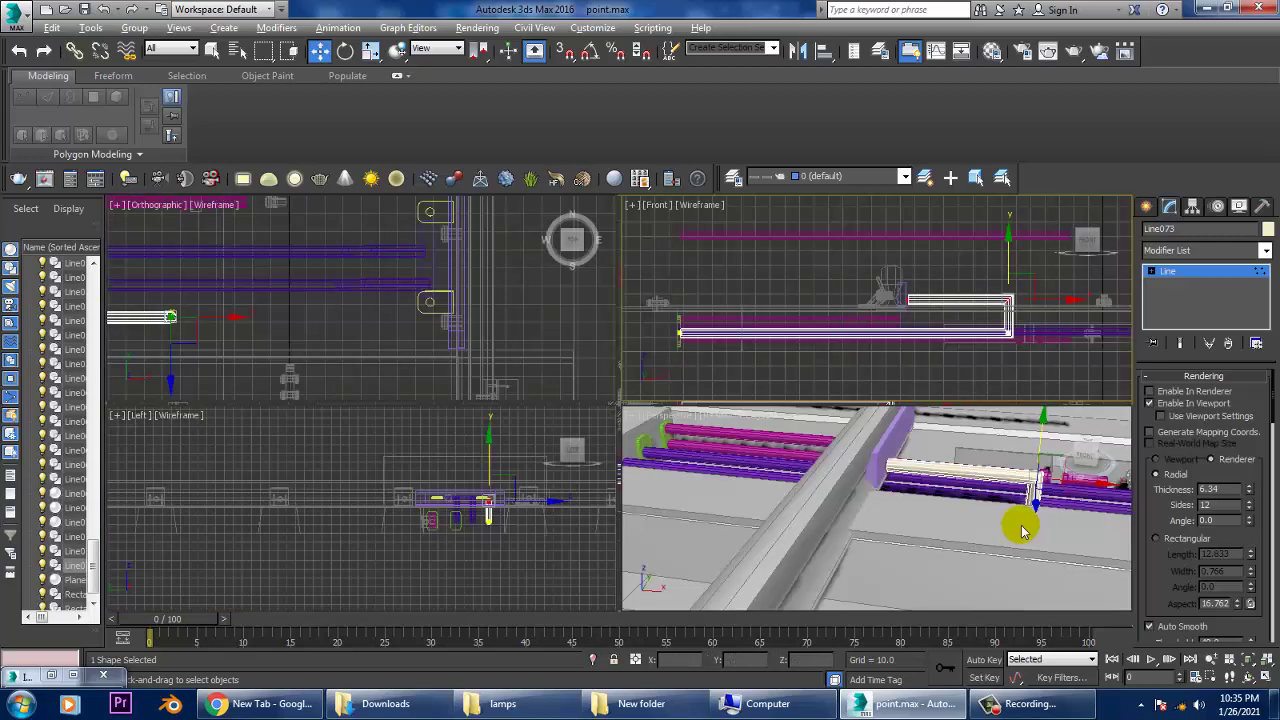
{"action": "middle_click", "coordinate": [1000, 512]}
{"action": "key", "text": "alt+w"}
{"action": "mouse_move", "coordinate": [997, 510]}
{"action": "middle_mouse_down", "text": "alt"}
{"action": "mouse_move", "coordinate": [914, 457]}
{"action": "mouse_move", "coordinate": [651, 391]}
{"action": "middle_mouse_up", "text": "alt"}
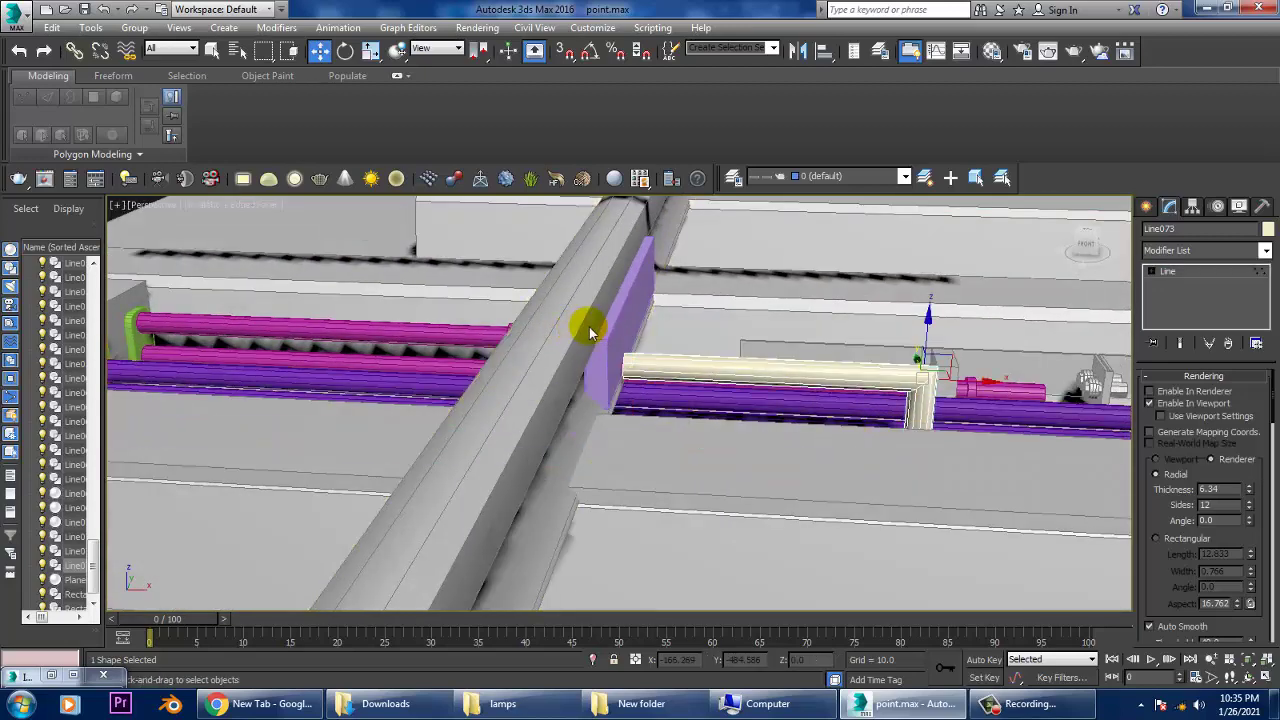
{"action": "left_click_drag", "start_coordinate": [687, 380], "coordinate": [679, 379]}
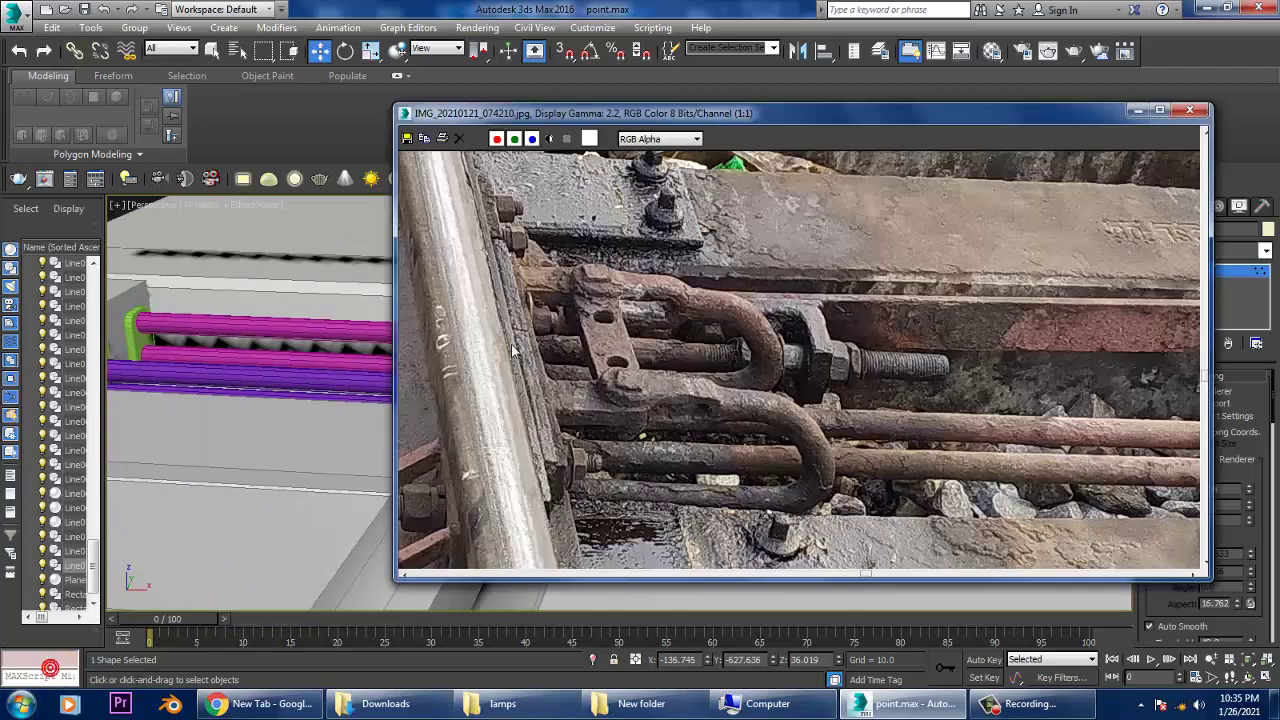
{"action": "left_click_drag", "start_coordinate": [965, 116], "coordinate": [397, 127]}
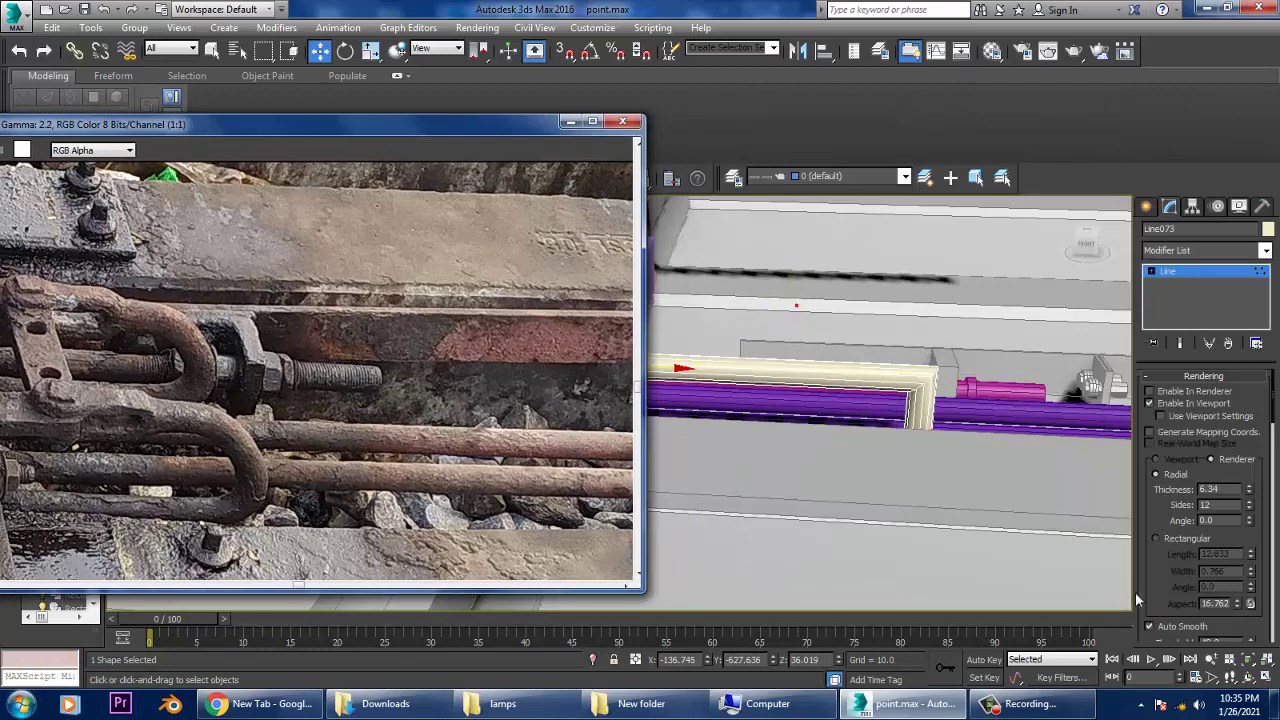
Step: Fillet Line073's corner vertex into a smooth U-bend and exit Vertex mode
{"action": "key", "text": "1"}
{"action": "scroll", "coordinate": [1171, 600], "scroll_direction": "down", "scroll_amount": 5}
{"action": "left_click", "coordinate": [1172, 587]}
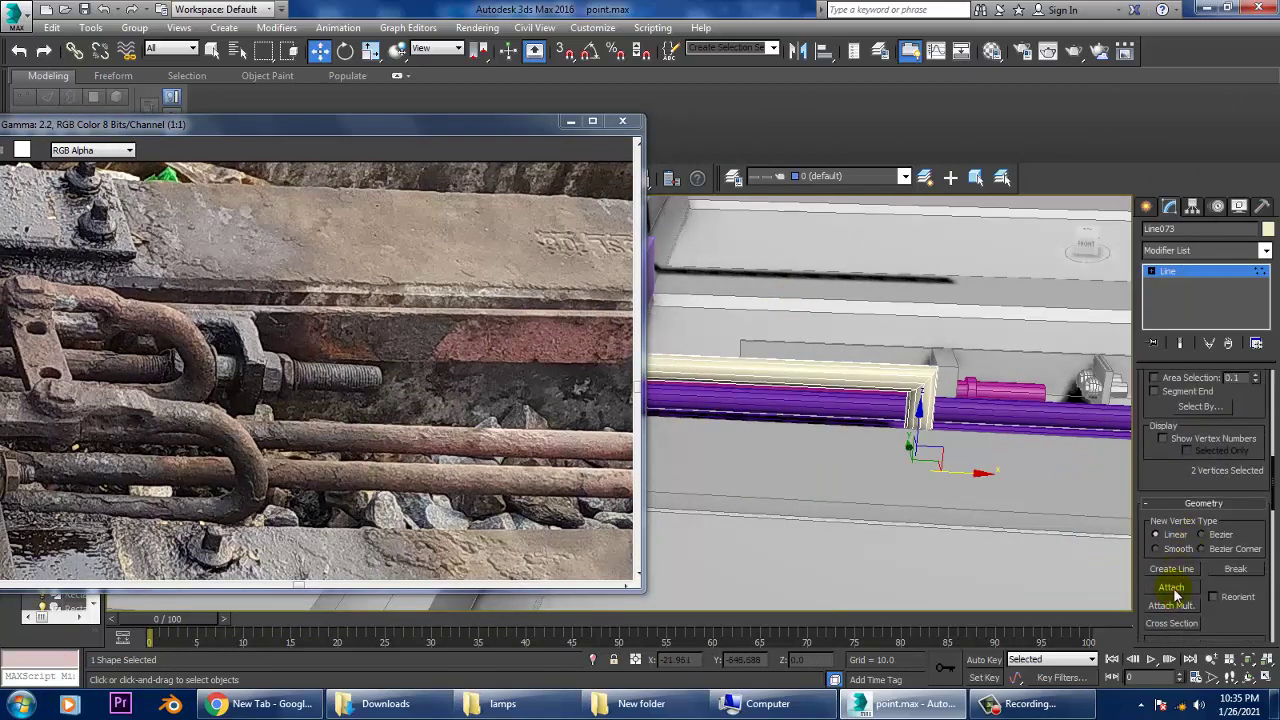
{"action": "left_click_drag", "start_coordinate": [1175, 595], "coordinate": [1190, 287]}
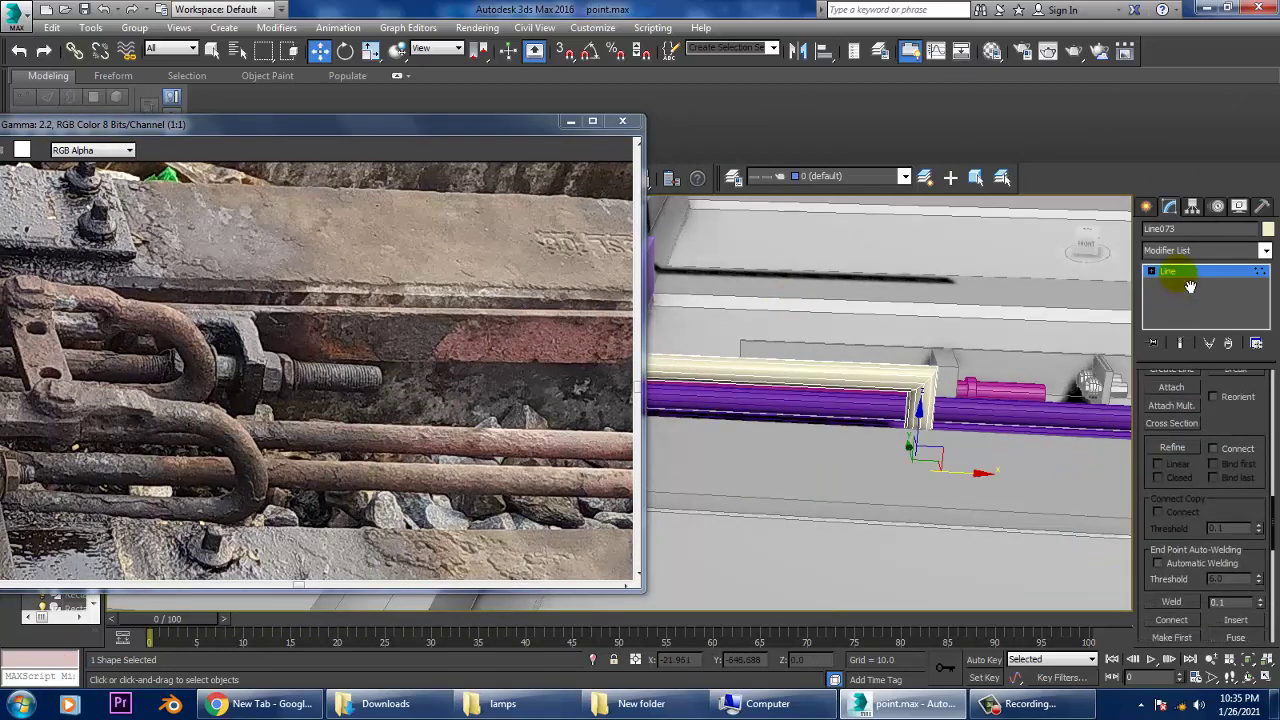
{"action": "scroll", "coordinate": [1193, 492], "scroll_direction": "down", "scroll_amount": 2}
{"action": "left_click", "coordinate": [1186, 633]}
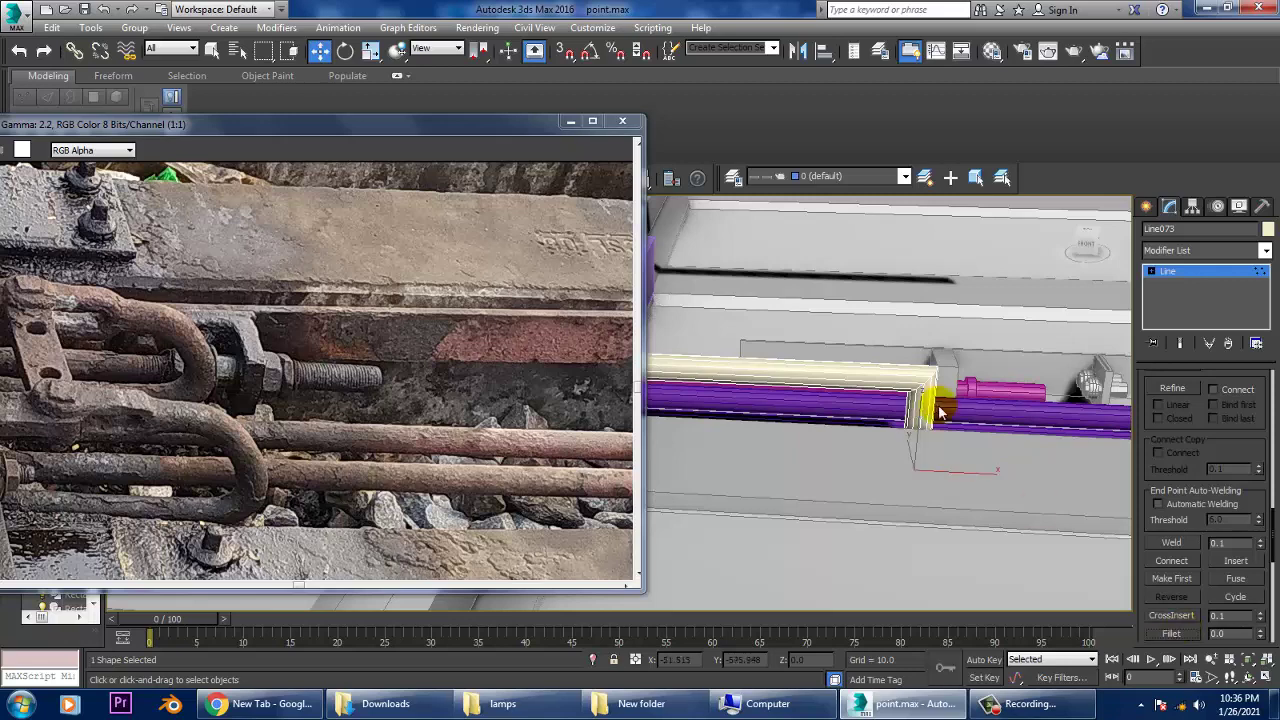
{"action": "left_click_drag", "start_coordinate": [930, 385], "coordinate": [910, 518]}
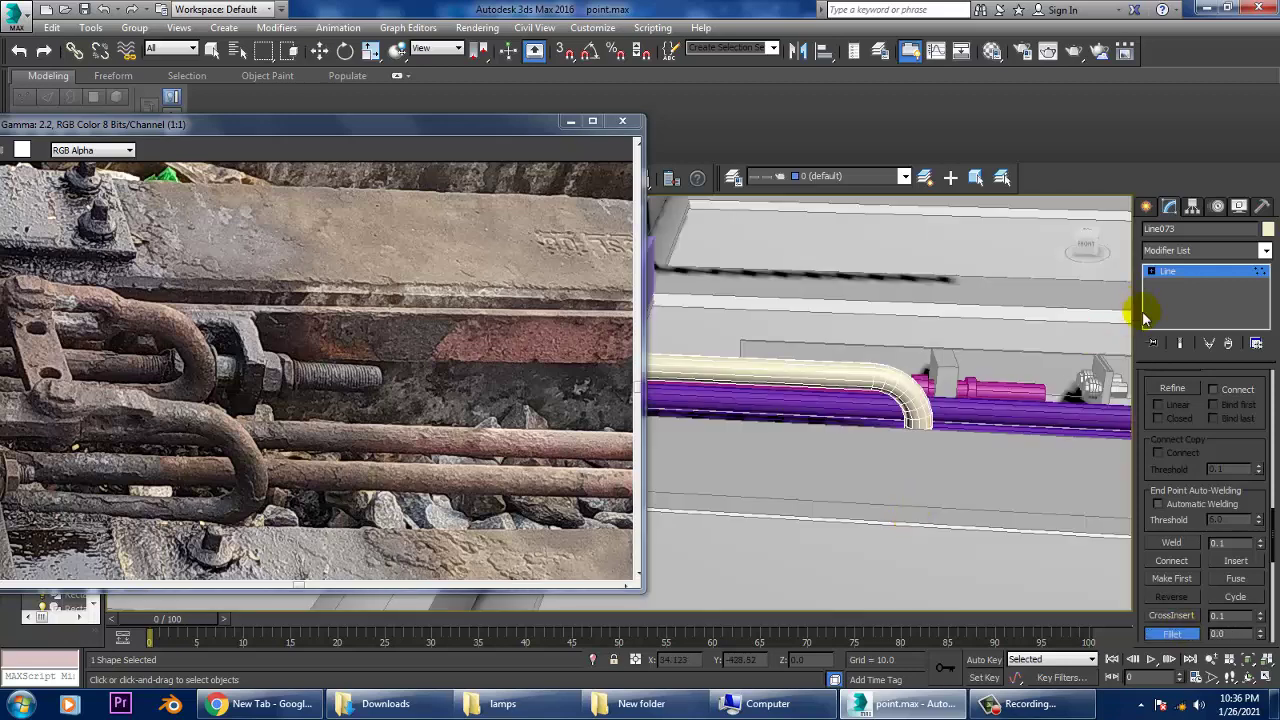
{"action": "left_click", "coordinate": [1182, 275]}
Step: Orbit around the pipes to inspect the new bend from above
{"action": "mouse_move", "coordinate": [951, 366]}
{"action": "middle_mouse_down", "text": "alt"}
{"action": "mouse_move", "coordinate": [915, 398]}
{"action": "mouse_move", "coordinate": [910, 455]}
{"action": "mouse_move", "coordinate": [287, 195]}
{"action": "middle_mouse_up", "text": "alt"}
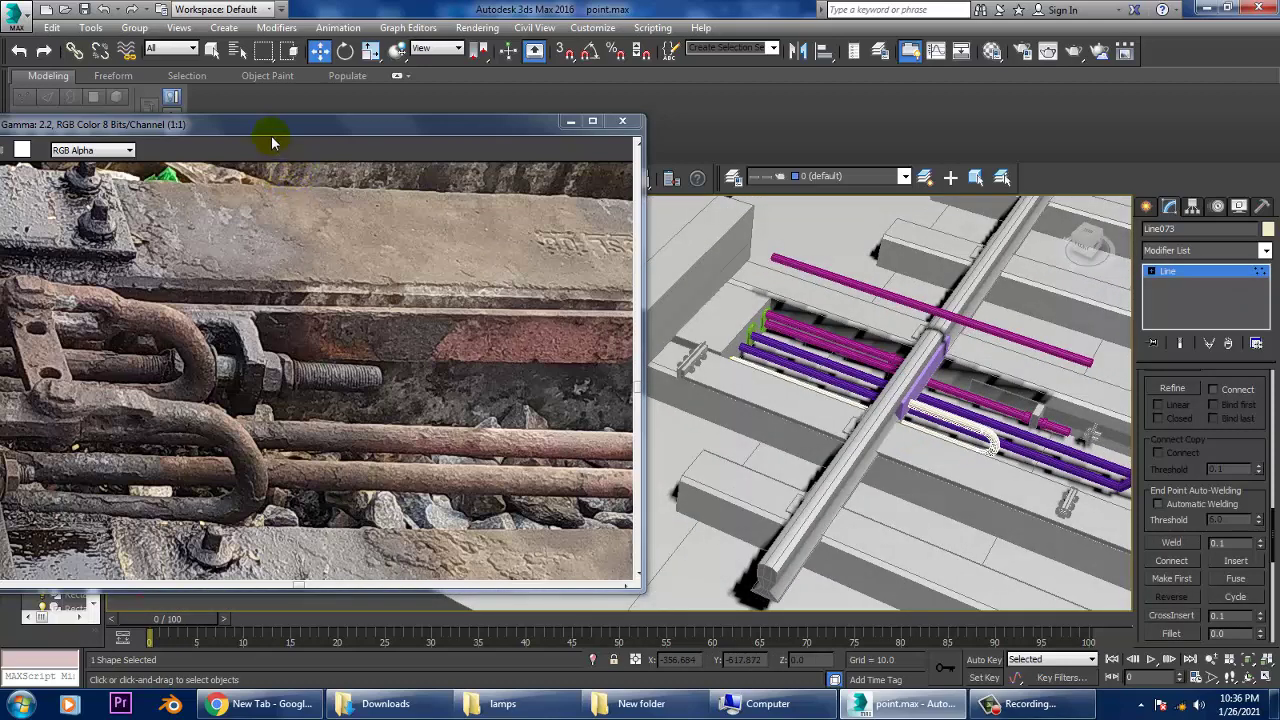
{"action": "left_click_drag", "start_coordinate": [271, 135], "coordinate": [379, 141]}
{"action": "middle_click_drag", "start_coordinate": [900, 420], "coordinate": [1028, 395], "text": "alt"}
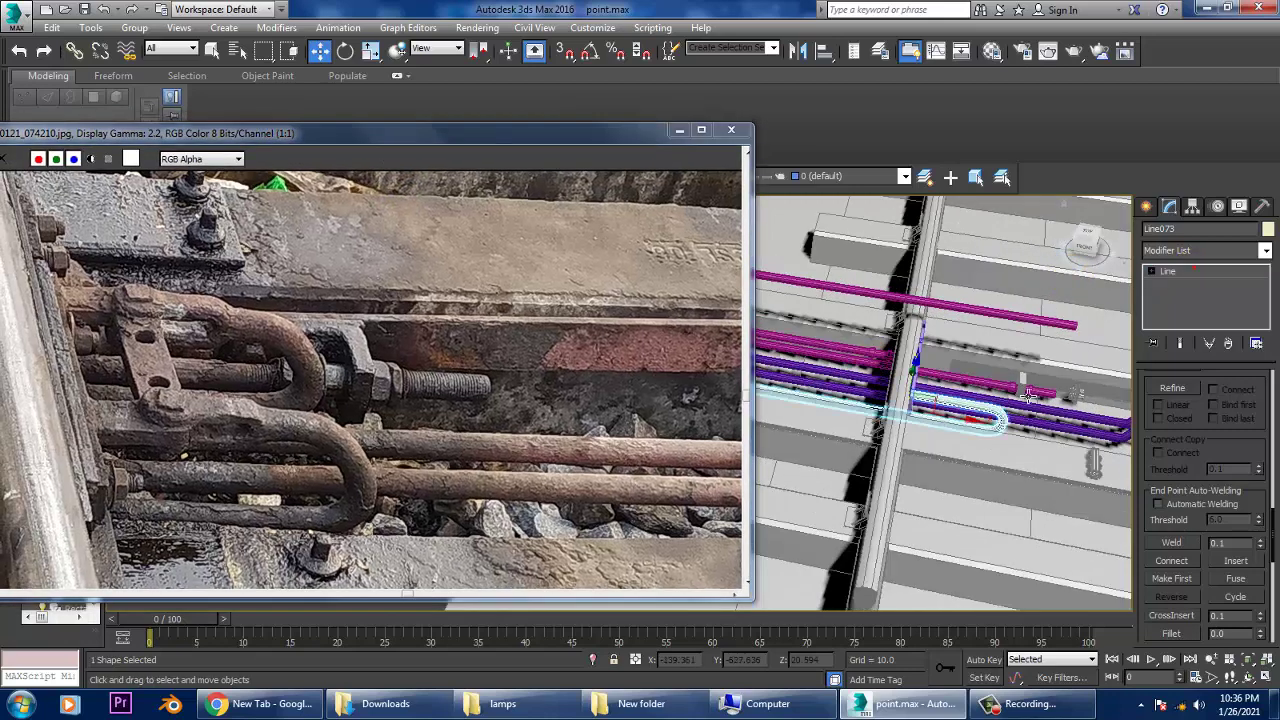
{"action": "scroll", "coordinate": [1028, 395], "scroll_direction": "up", "scroll_amount": 5}
{"action": "middle_click_drag", "start_coordinate": [943, 423], "coordinate": [863, 342], "text": "alt"}
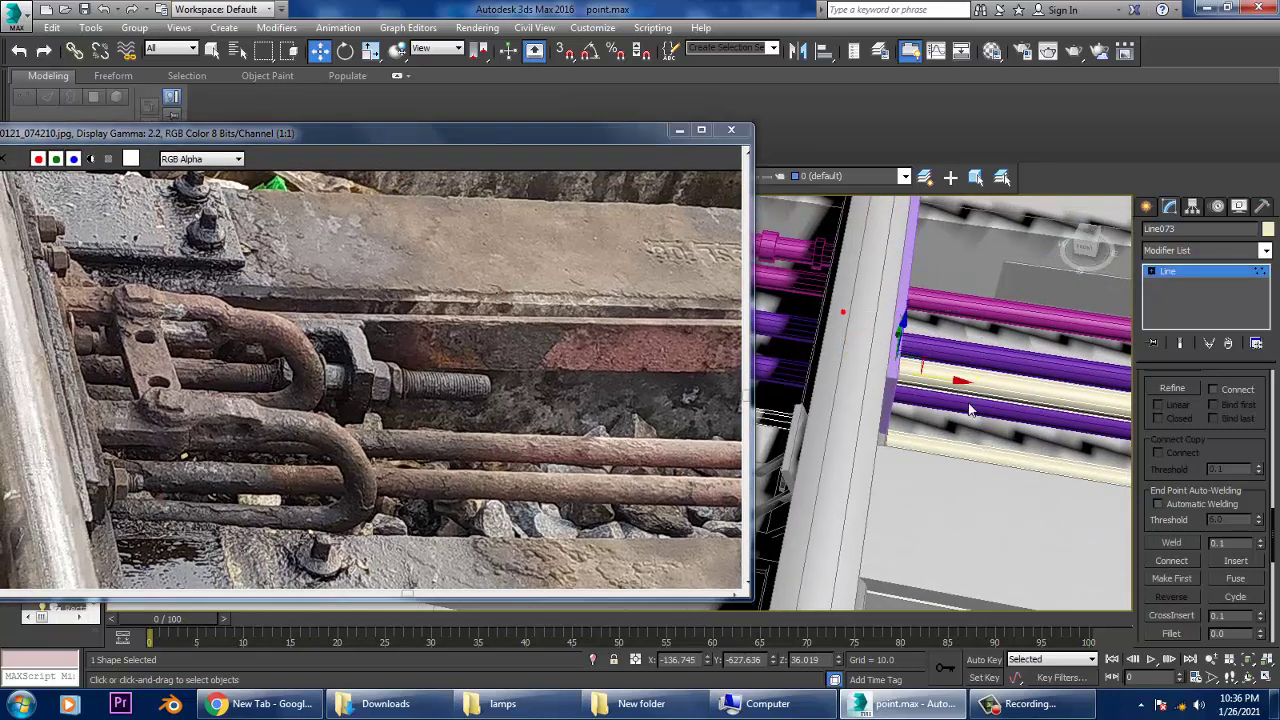
{"action": "mouse_move", "coordinate": [963, 388]}
{"action": "middle_mouse_down", "text": "alt"}
{"action": "mouse_move", "coordinate": [948, 475]}
{"action": "mouse_move", "coordinate": [968, 427]}
{"action": "middle_mouse_up", "text": "alt"}
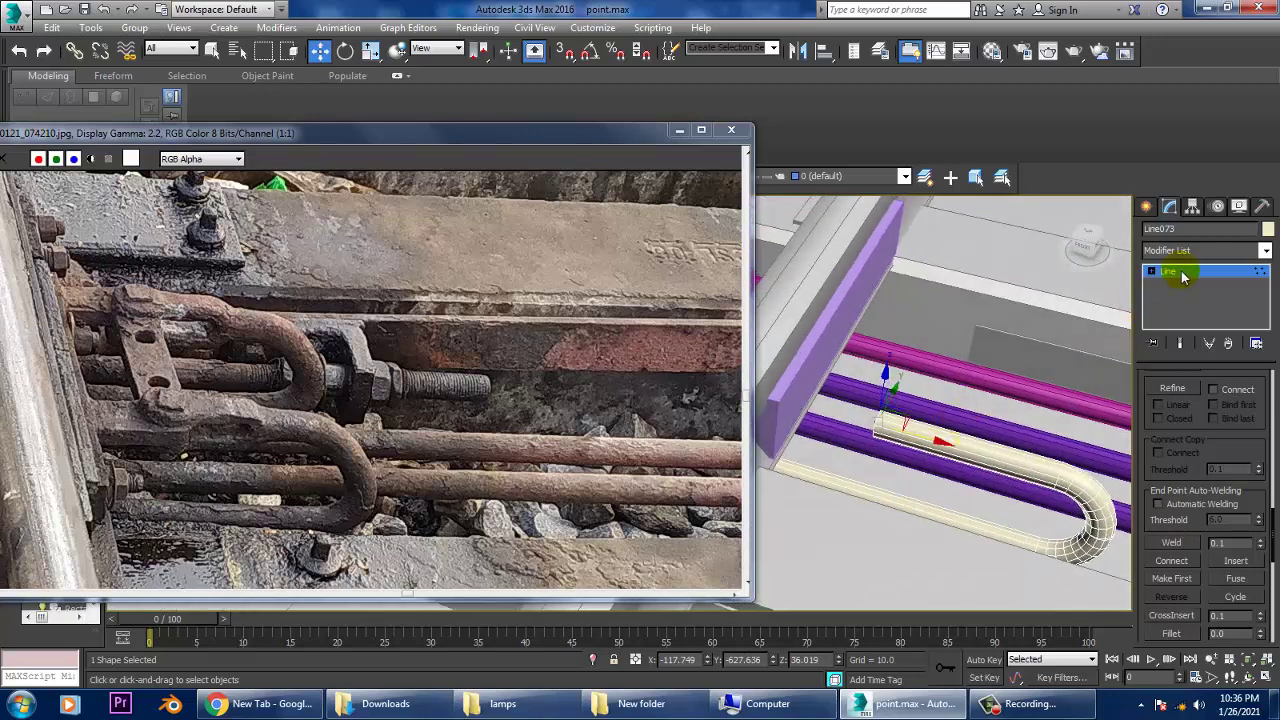
{"action": "scroll", "coordinate": [940, 400], "scroll_direction": "up", "scroll_amount": 5}
{"action": "scroll", "coordinate": [700, 380], "scroll_direction": "down", "scroll_amount": 2}
{"action": "middle_click_drag", "start_coordinate": [760, 380], "coordinate": [851, 380], "text": "alt"}
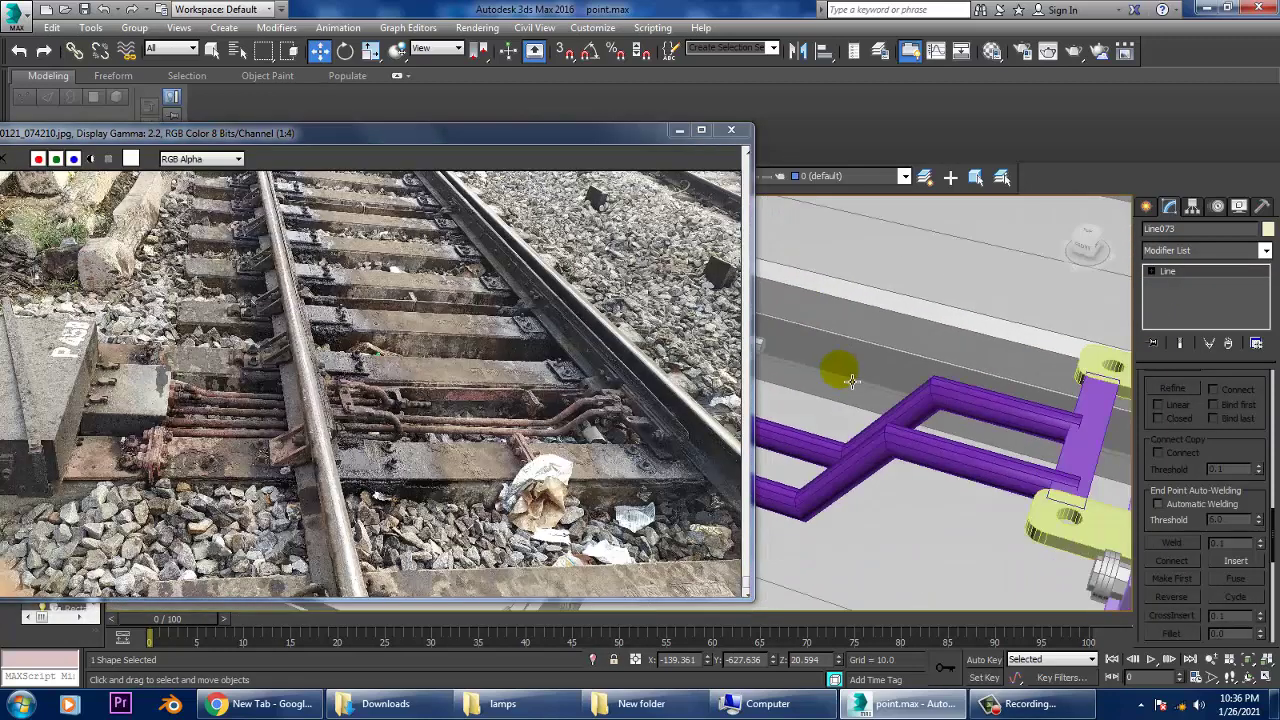
{"action": "left_click_drag", "start_coordinate": [634, 163], "coordinate": [261, 168]}
Step: Mirror-copy bracket Box022 as Box024 and move it to the rod's left end
{"action": "middle_click_drag", "start_coordinate": [700, 400], "coordinate": [1000, 368], "text": "alt"}
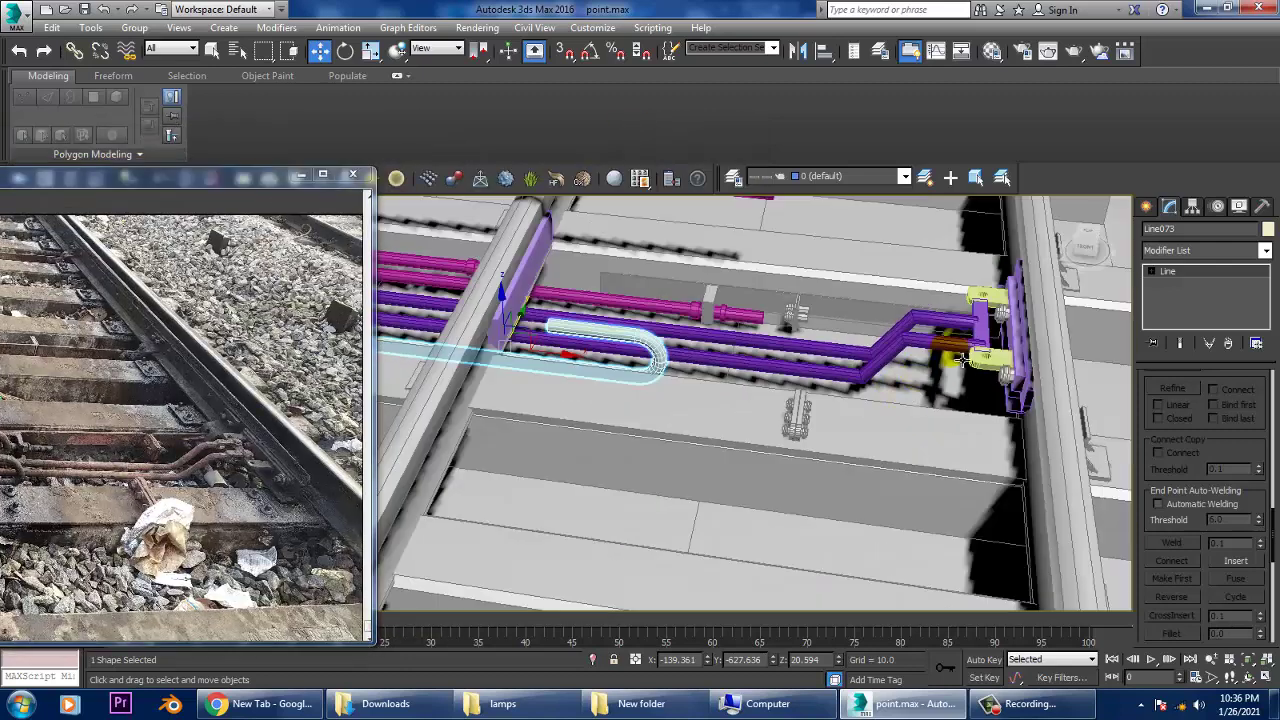
{"action": "left_click", "coordinate": [1000, 365]}
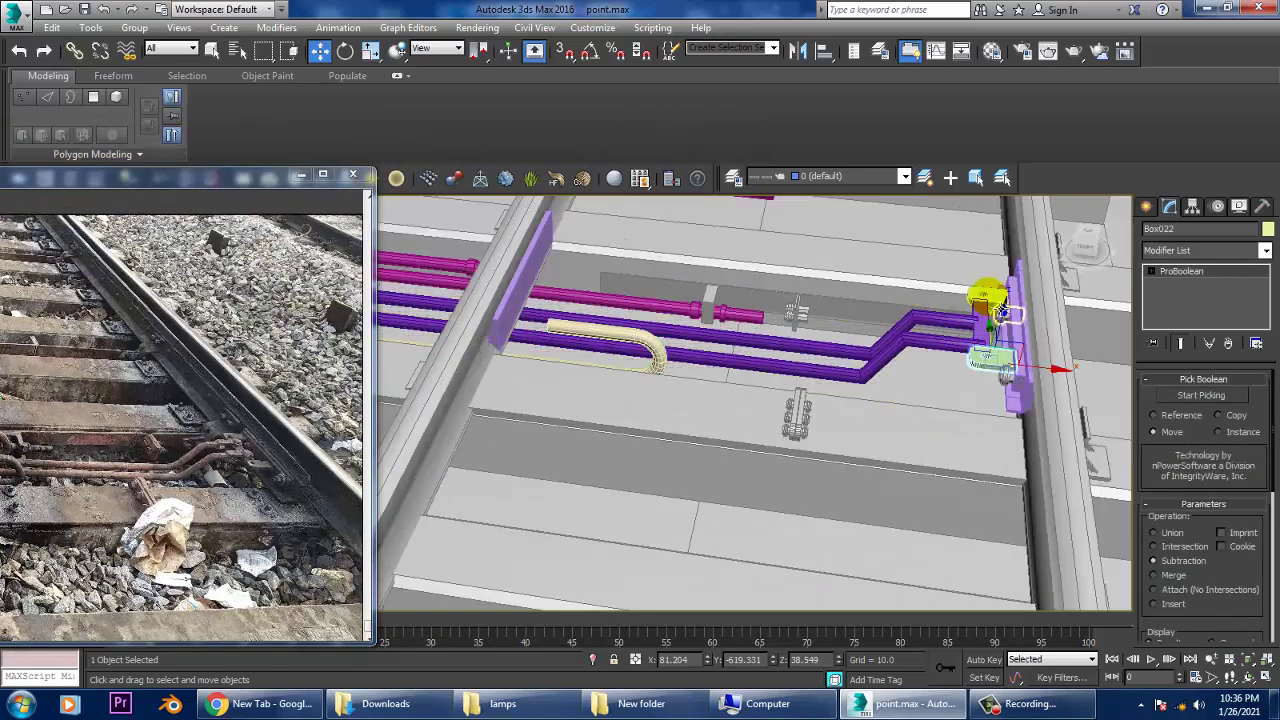
{"action": "left_click", "coordinate": [797, 55]}
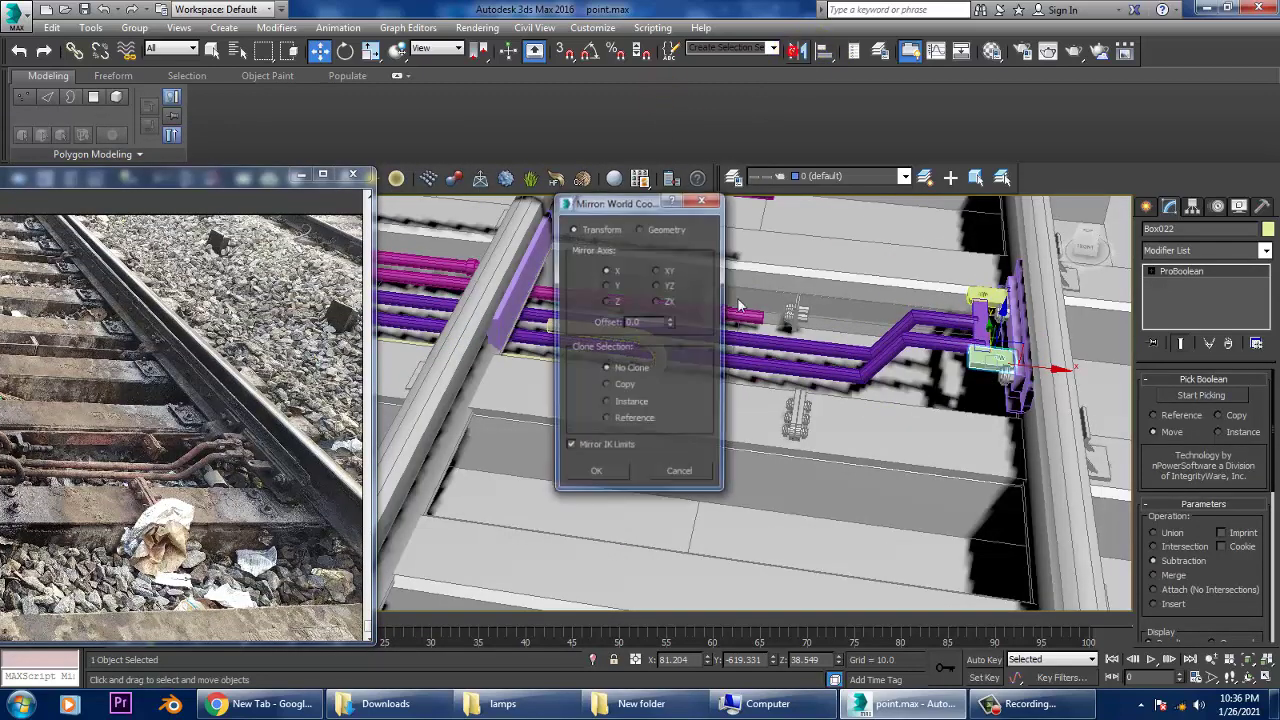
{"action": "left_click", "coordinate": [624, 386]}
{"action": "left_click", "coordinate": [594, 475]}
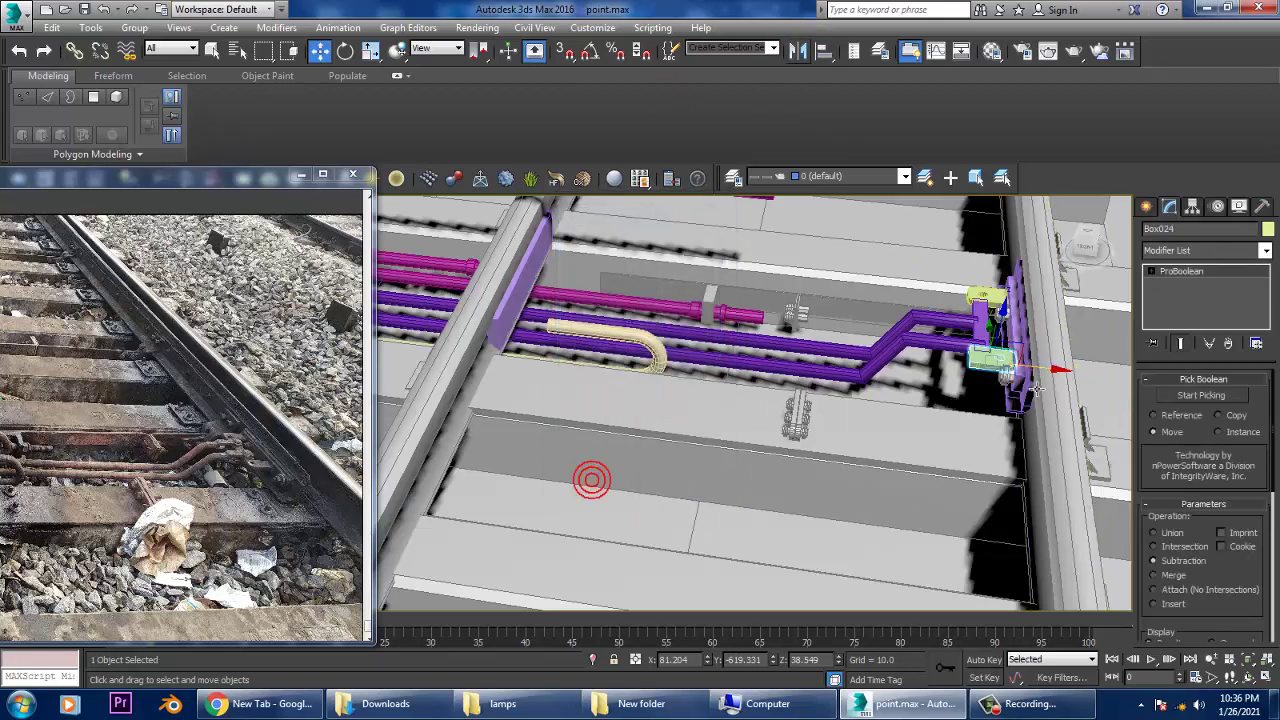
{"action": "left_click_drag", "start_coordinate": [1060, 378], "coordinate": [603, 355]}
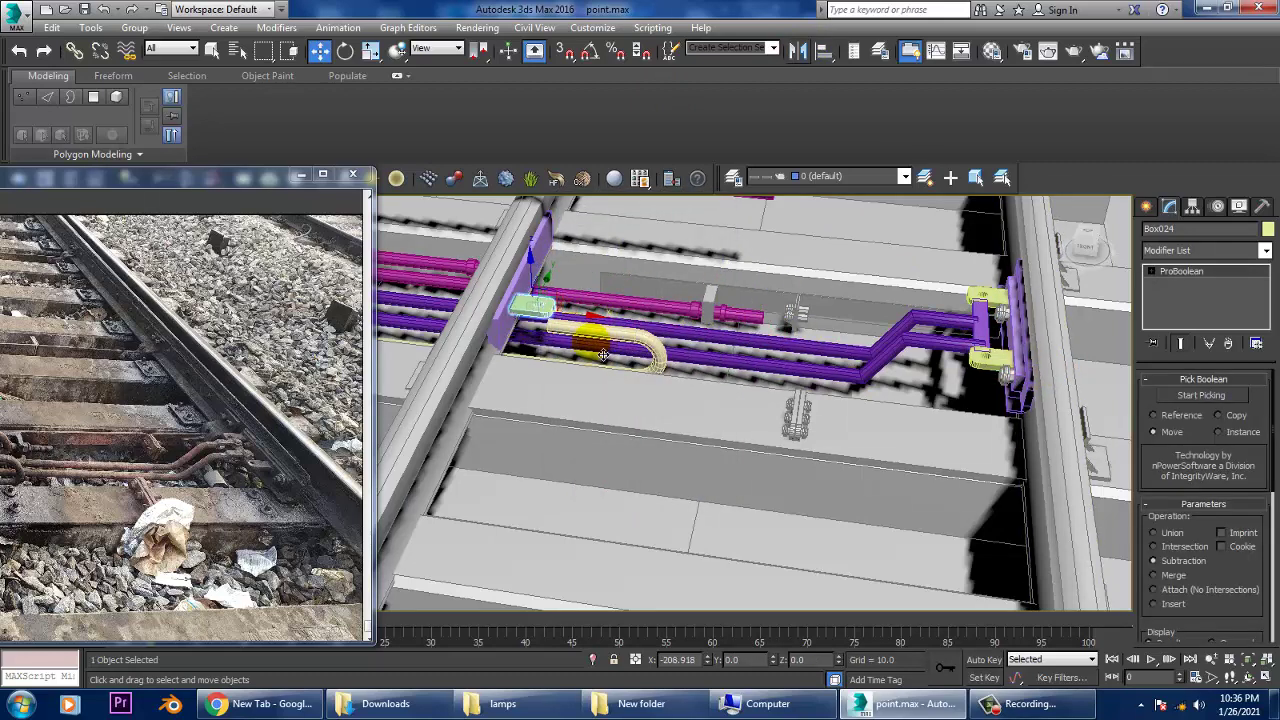
{"action": "middle_click_drag", "start_coordinate": [598, 354], "coordinate": [744, 376], "text": "alt"}
Step: Enlarge and zoom into the reference photo
{"action": "scroll", "coordinate": [744, 376], "scroll_direction": "up", "scroll_amount": 4}
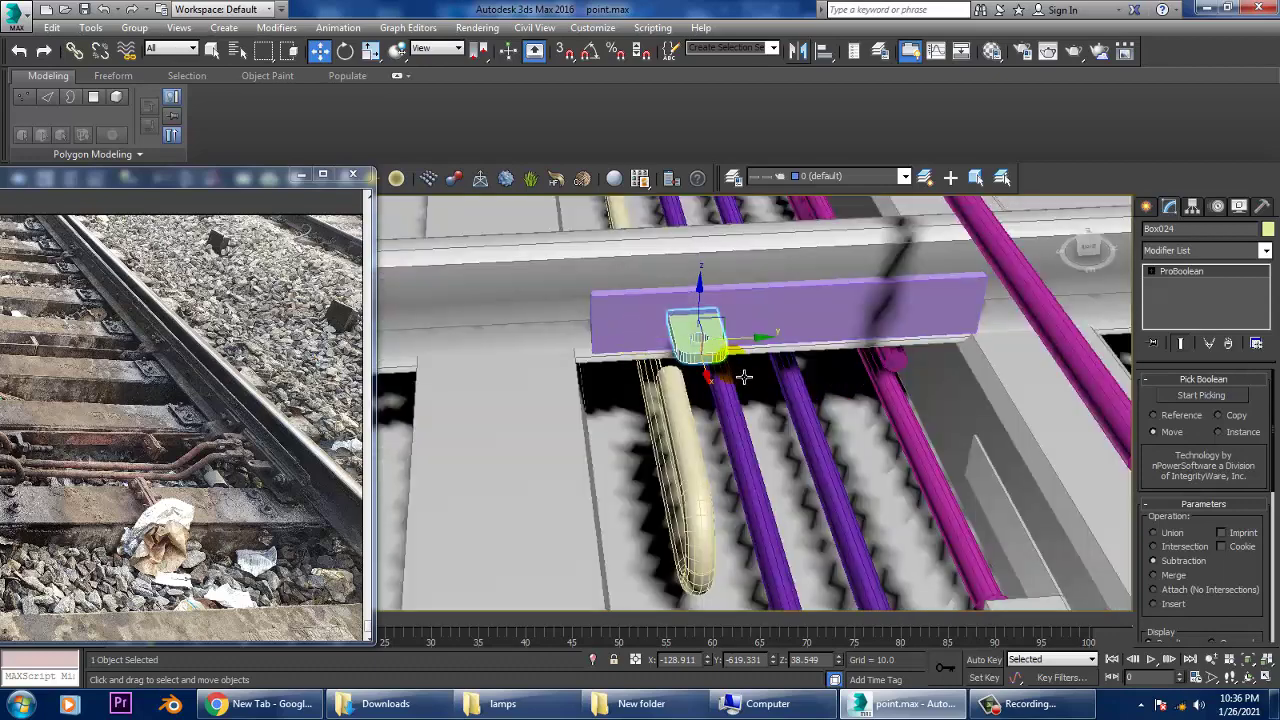
{"action": "double_click", "coordinate": [130, 182]}
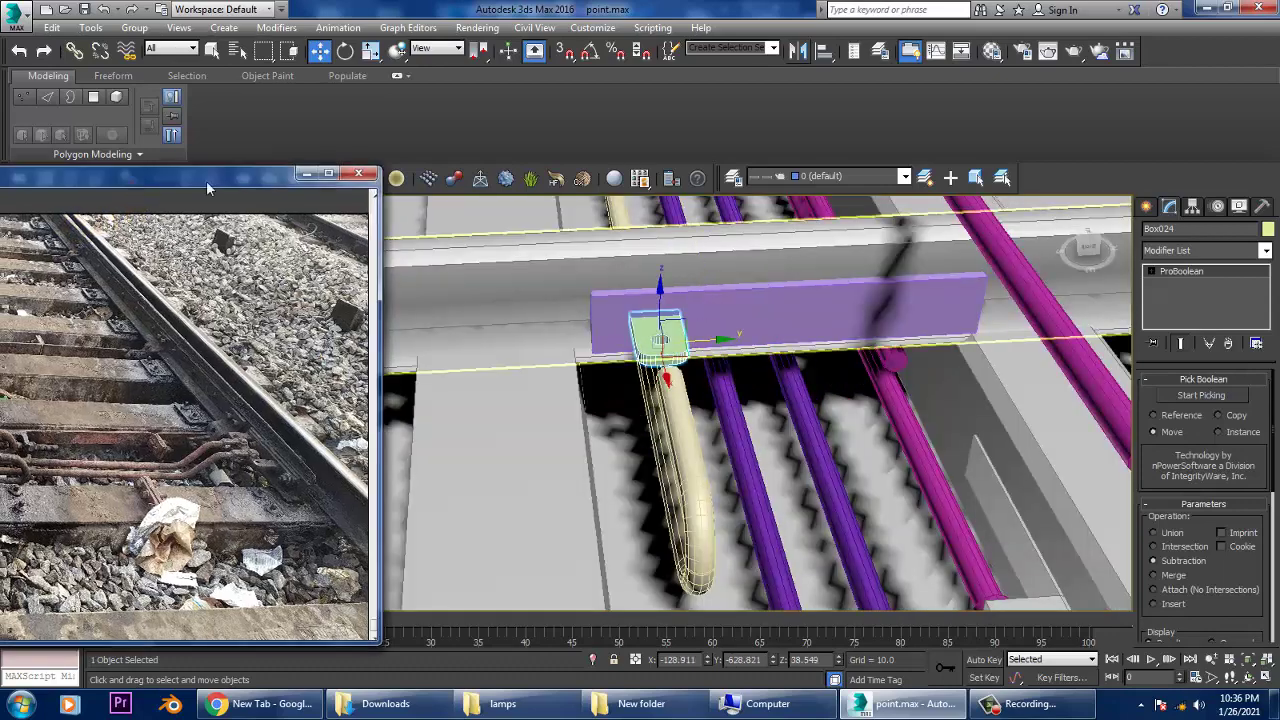
{"action": "left_click", "coordinate": [258, 440], "text": "ctrl"}
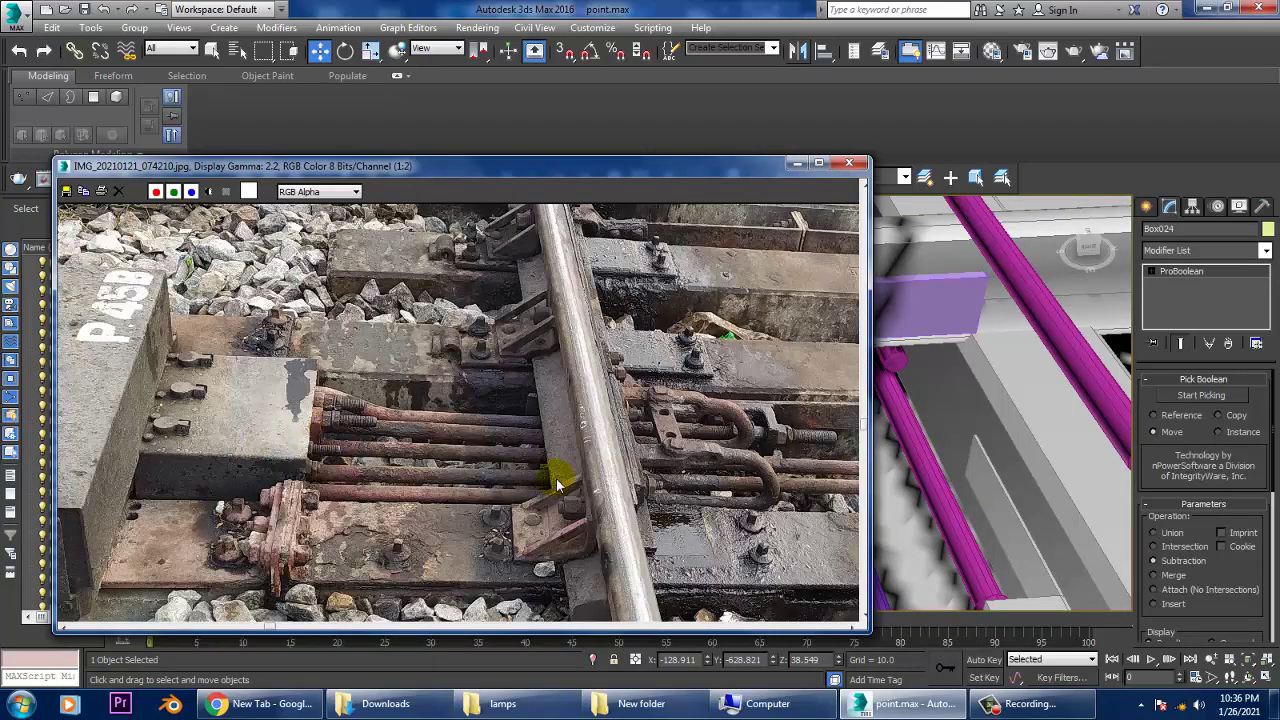
Step: Move Line073 up to Box024 and raise its upper segment along Z to meet it
{"action": "left_click", "coordinate": [558, 485], "text": "ctrl"}
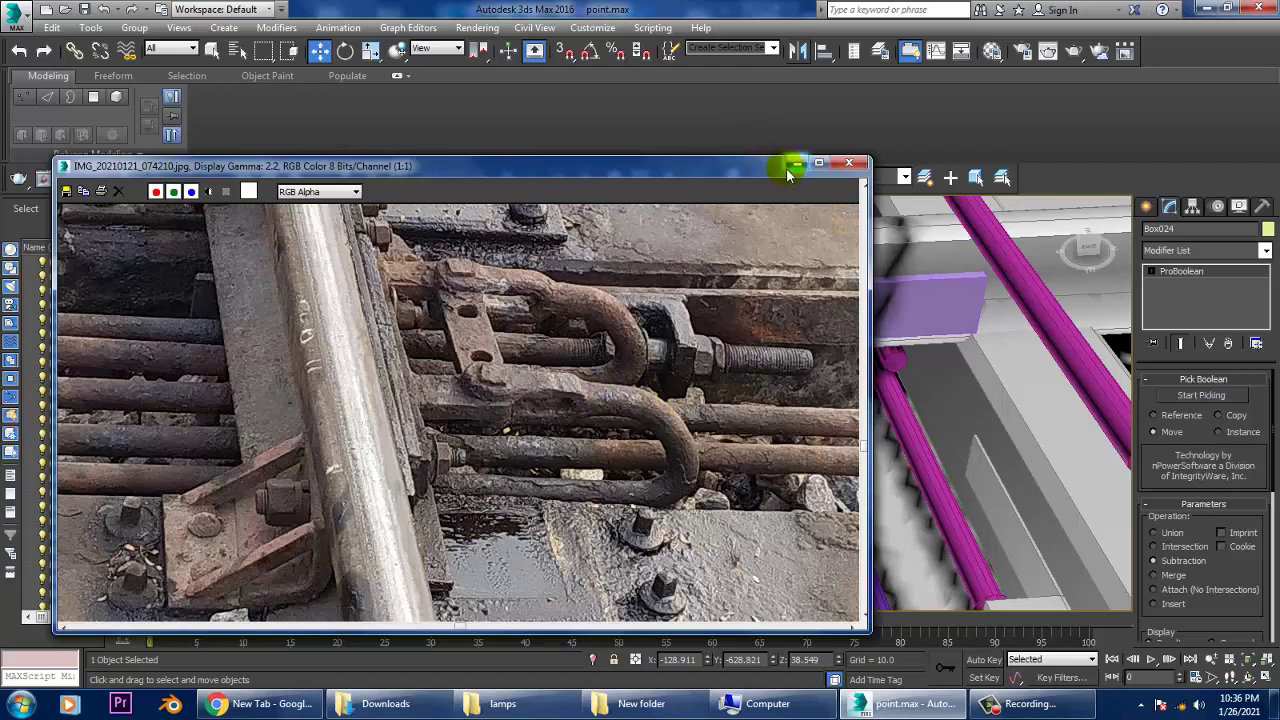
{"action": "left_click", "coordinate": [793, 163]}
{"action": "middle_click_drag", "start_coordinate": [837, 366], "coordinate": [727, 390], "text": "alt"}
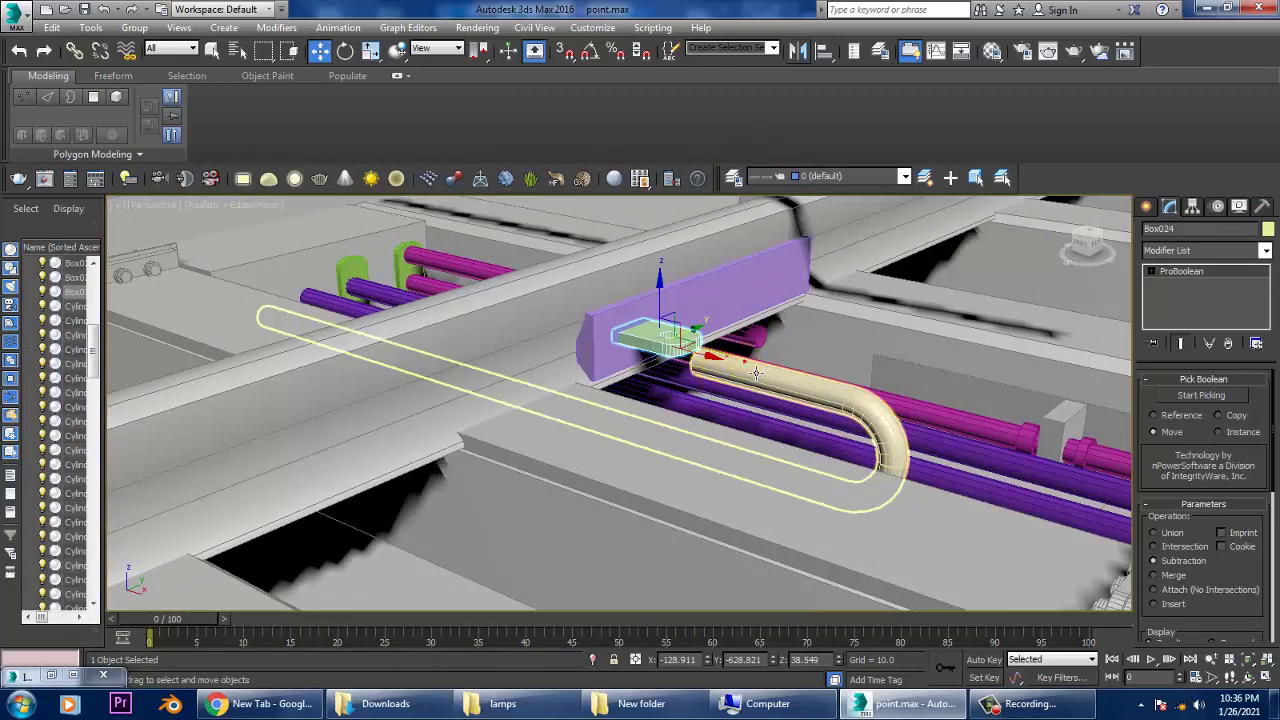
{"action": "left_click", "coordinate": [756, 373]}
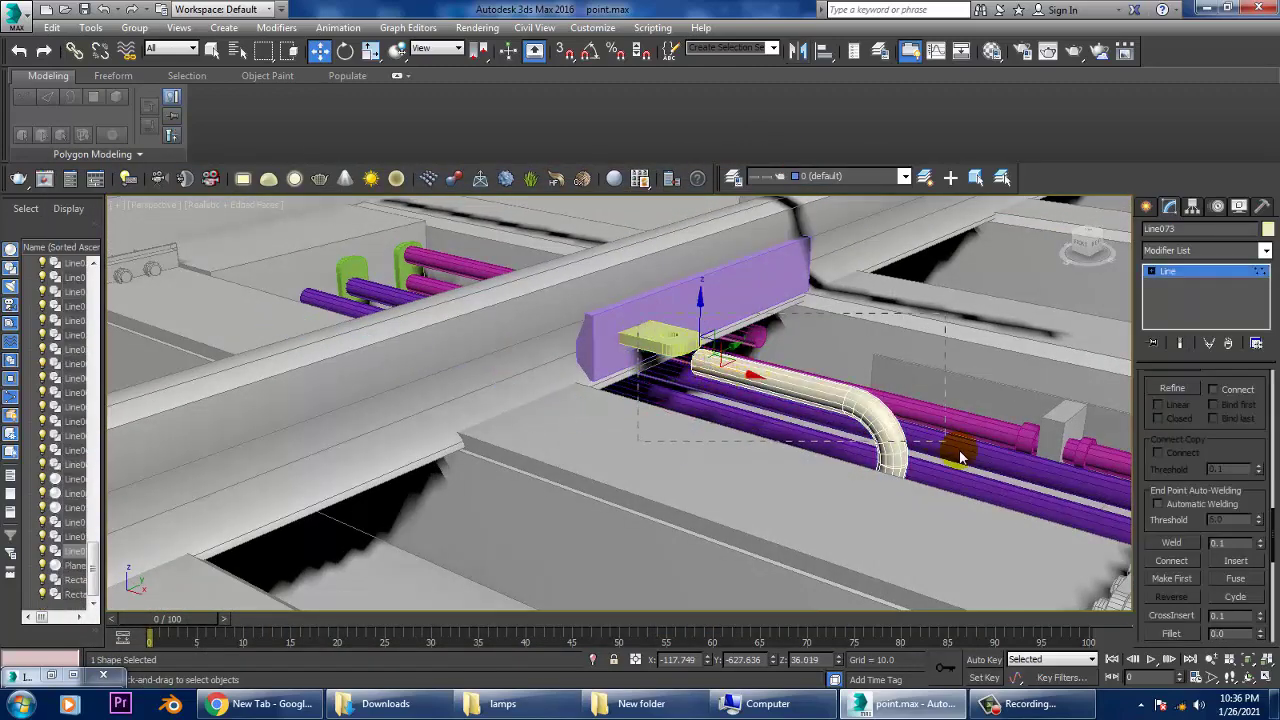
{"action": "mouse_move", "coordinate": [960, 455]}
{"action": "left_mouse_down"}
{"action": "mouse_move", "coordinate": [863, 340]}
{"action": "mouse_move", "coordinate": [862, 381]}
{"action": "left_mouse_up"}
{"action": "key", "text": "F3"}
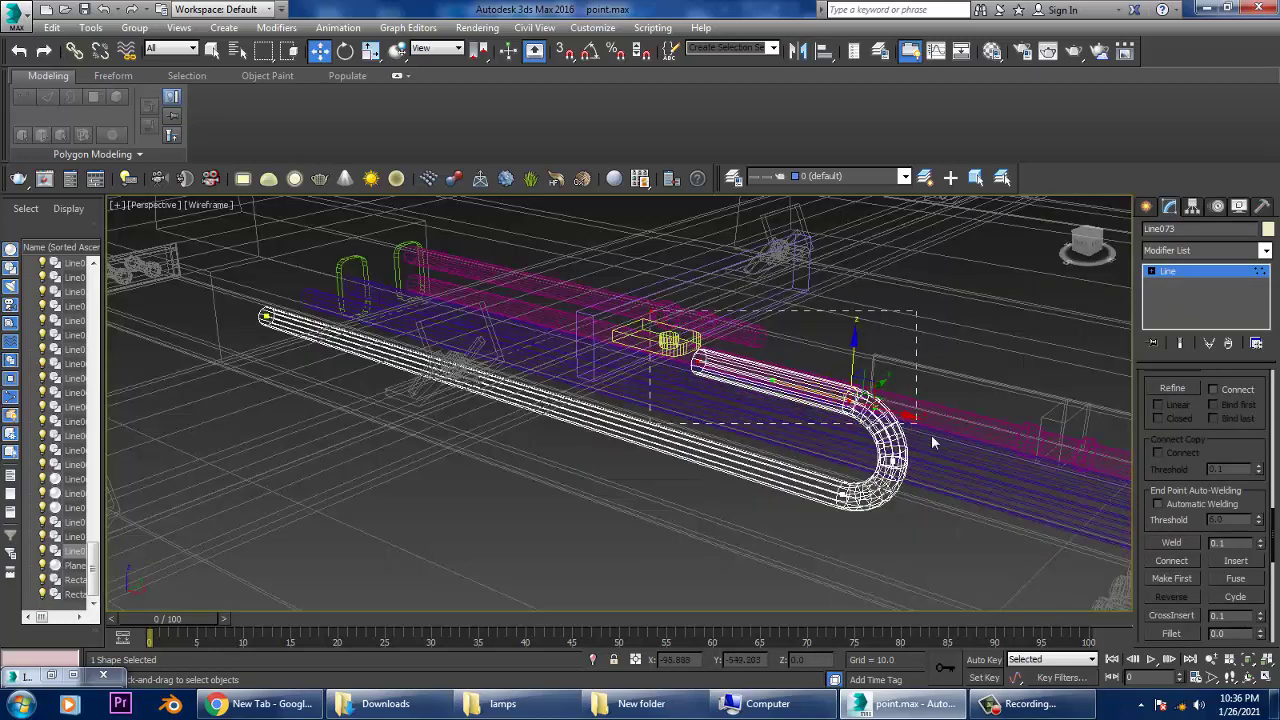
{"action": "left_click_drag", "start_coordinate": [865, 360], "coordinate": [863, 327]}
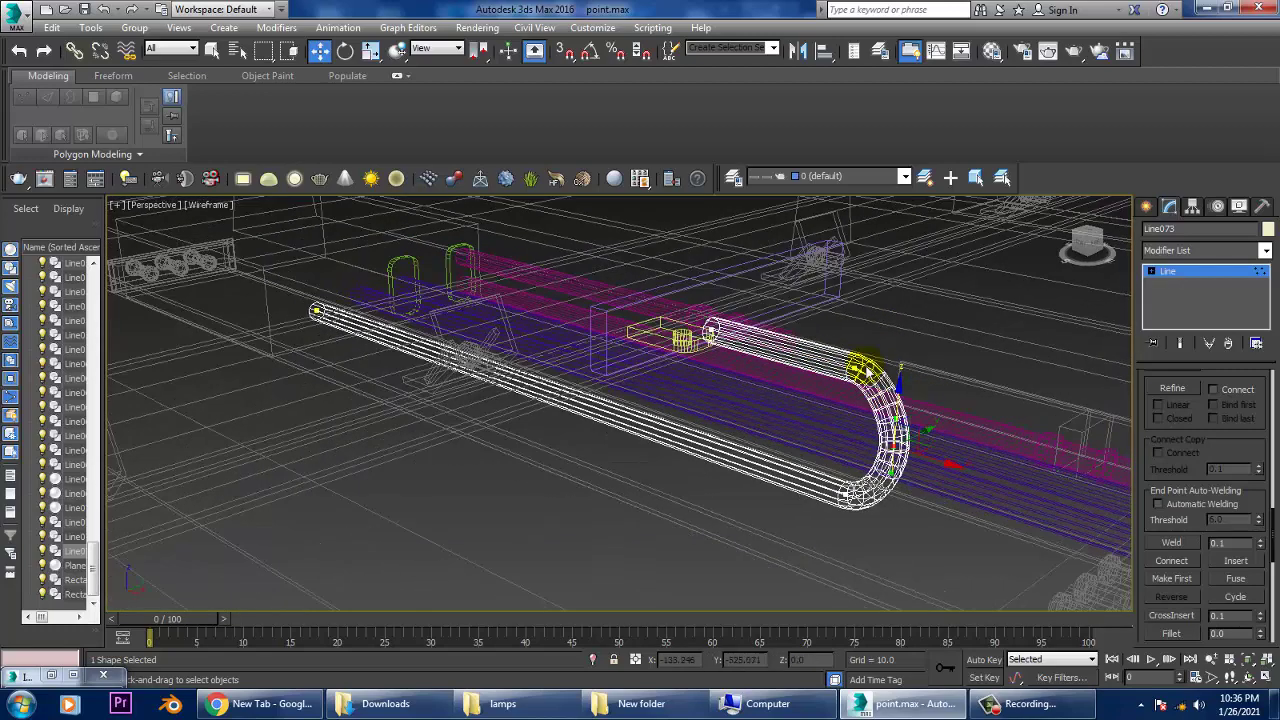
{"action": "middle_click_drag", "start_coordinate": [905, 428], "coordinate": [930, 430], "text": "alt"}
{"action": "left_click", "coordinate": [1172, 292]}
{"action": "mouse_move", "coordinate": [640, 420]}
{"action": "middle_mouse_down", "text": "alt"}
{"action": "mouse_move", "coordinate": [707, 465]}
{"action": "mouse_move", "coordinate": [688, 470]}
{"action": "middle_mouse_up", "text": "alt"}
{"action": "key", "text": "F3"}
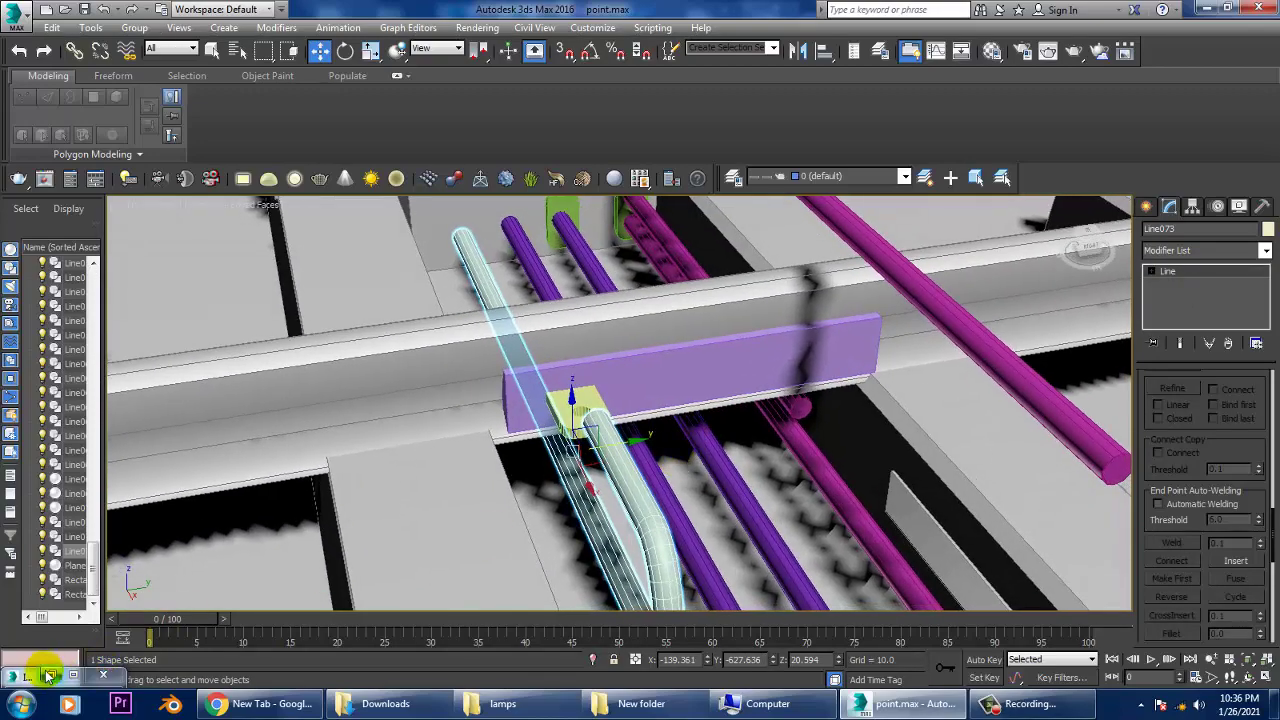
Step: Shift-drag copies of the bent rod and the bracket plate beside the originals
{"action": "key", "text": "Return"}
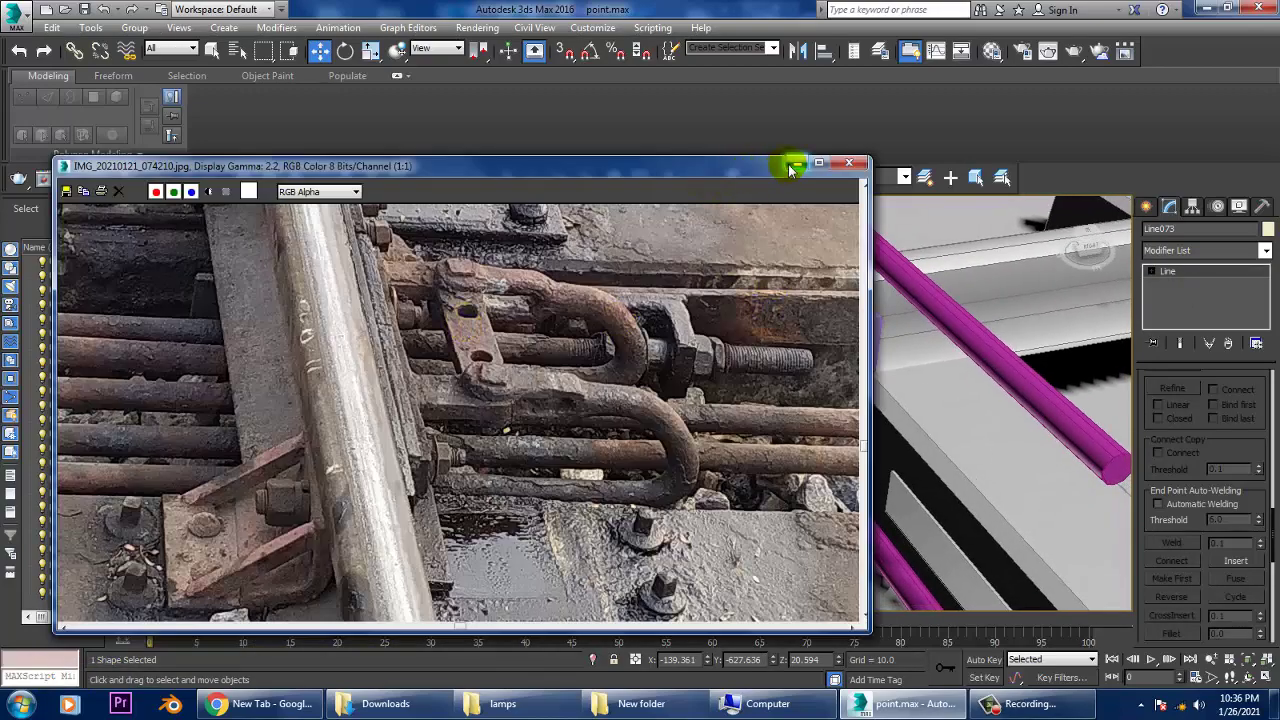
{"action": "left_click", "coordinate": [793, 163]}
{"action": "mouse_move", "coordinate": [760, 240]}
{"action": "middle_mouse_down", "text": "alt"}
{"action": "mouse_move", "coordinate": [709, 343]}
{"action": "mouse_move", "coordinate": [621, 422]}
{"action": "middle_mouse_up", "text": "alt"}
{"action": "left_click_drag", "start_coordinate": [621, 422], "coordinate": [790, 400], "text": "shift"}
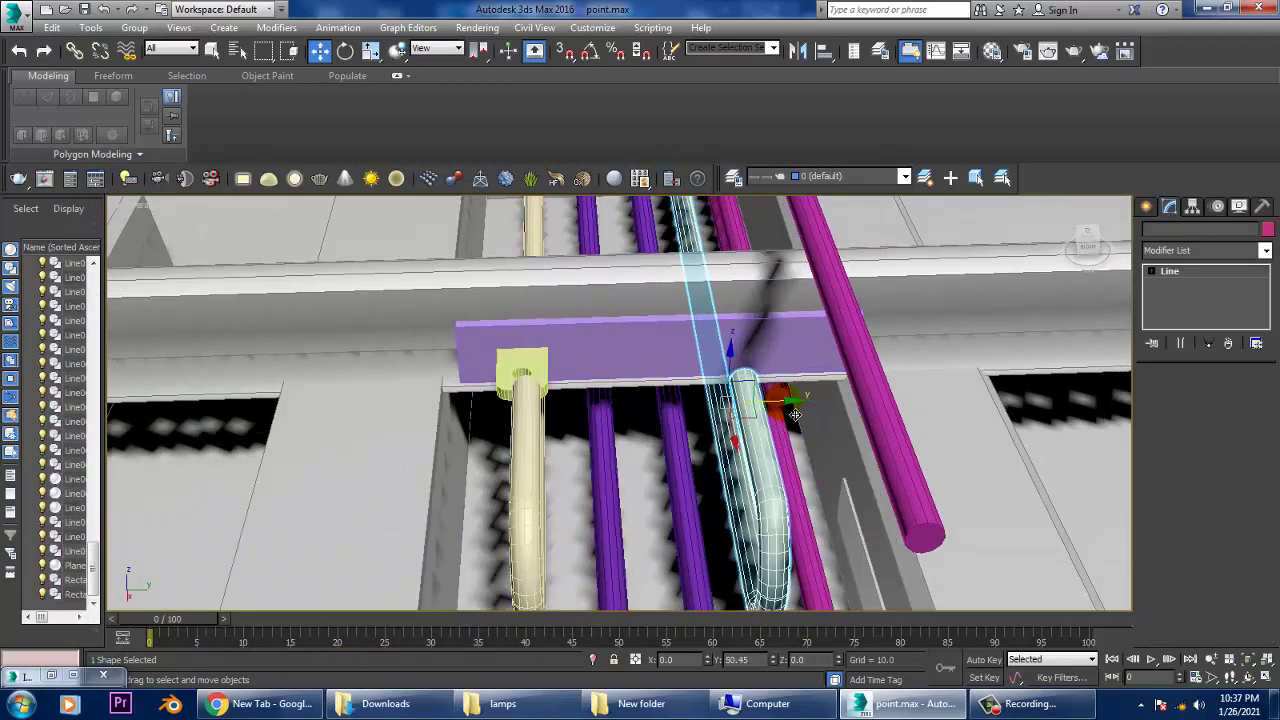
{"action": "left_click", "coordinate": [640, 418]}
{"action": "left_click", "coordinate": [520, 372]}
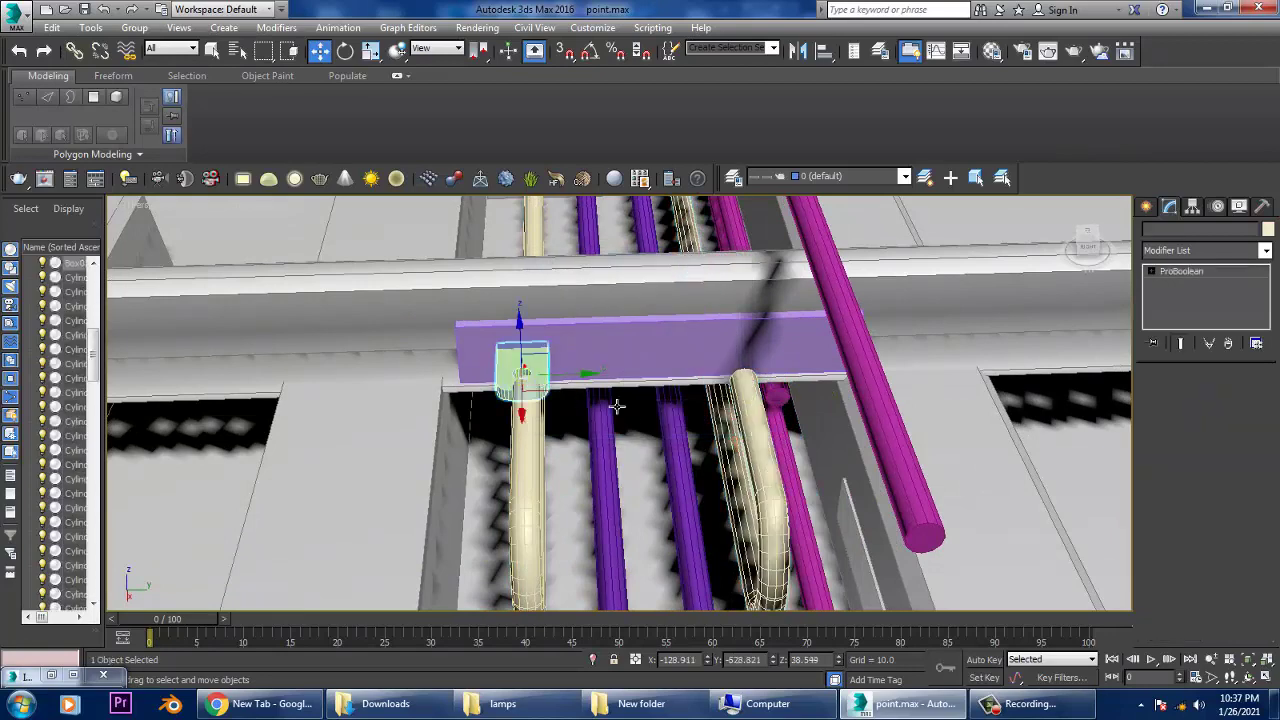
{"action": "left_click_drag", "start_coordinate": [597, 386], "coordinate": [813, 380], "text": "shift"}
{"action": "left_click", "coordinate": [643, 421]}
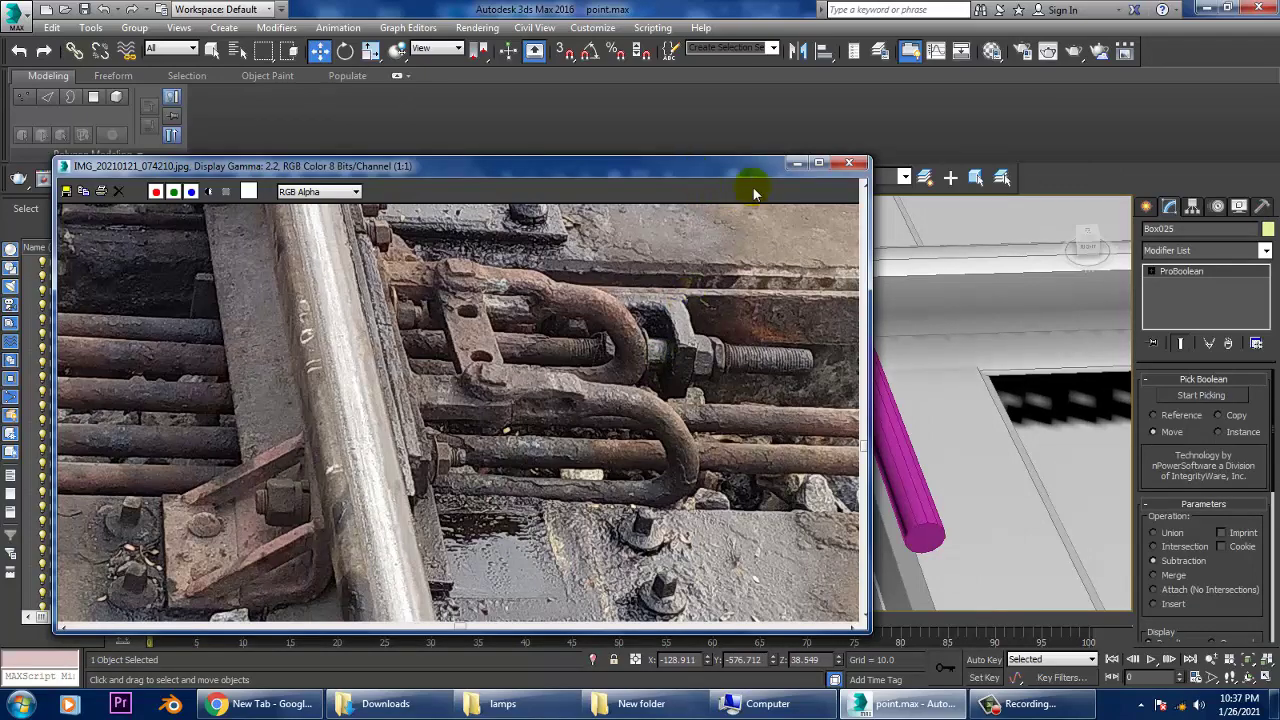
Step: In a maximized Top view, move the box toward the rods and clone it as Box026
{"action": "left_click", "coordinate": [792, 165]}
{"action": "key", "text": "alt+w"}
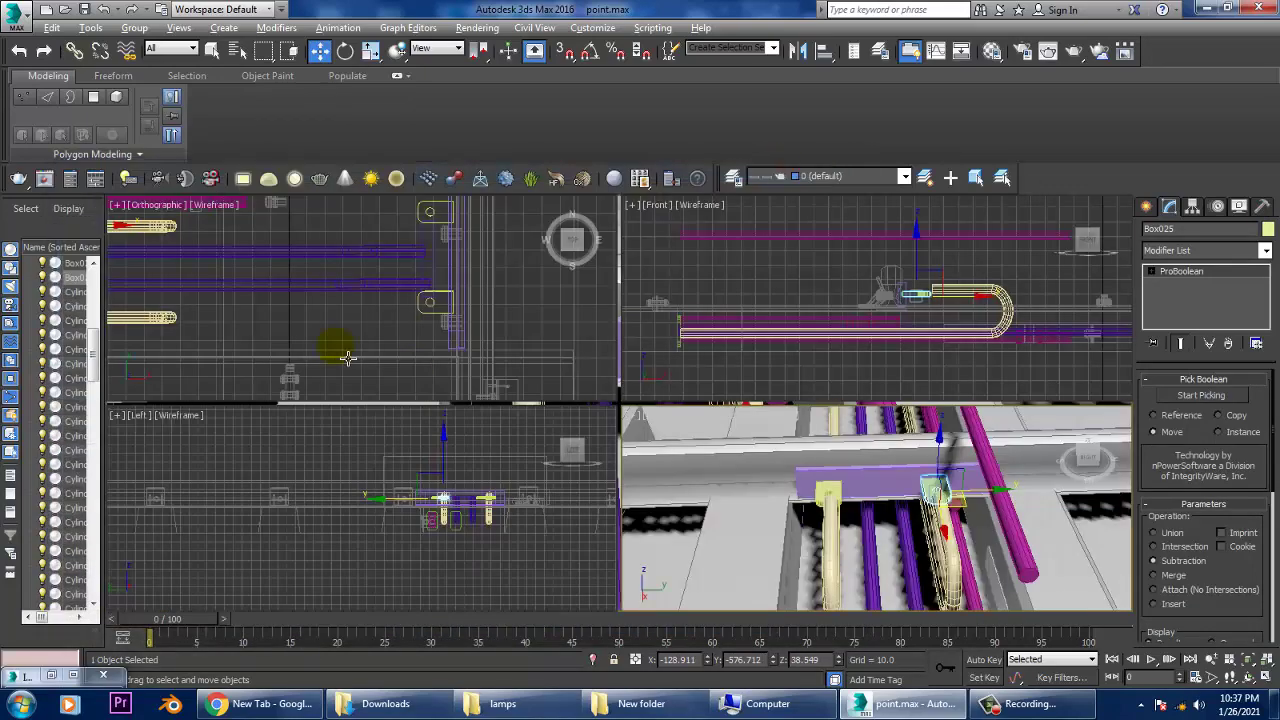
{"action": "key", "text": "alt+w"}
{"action": "scroll", "coordinate": [808, 329], "scroll_direction": "down", "scroll_amount": 3}
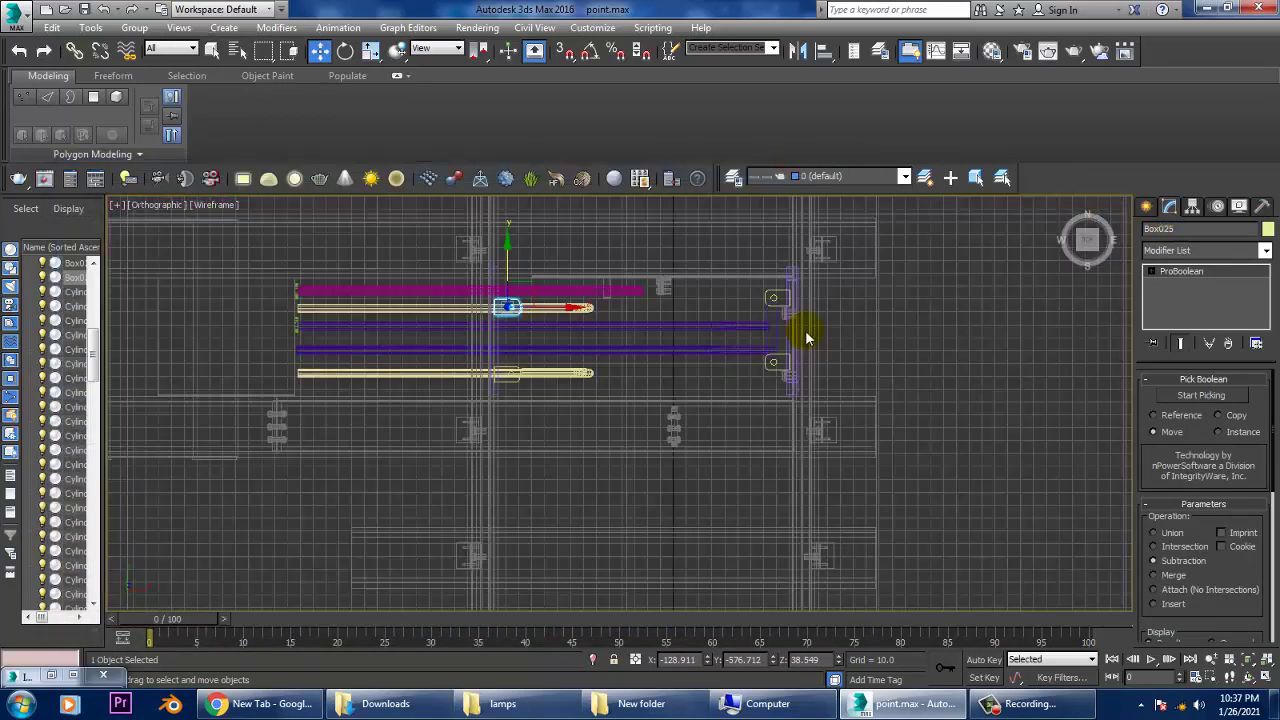
{"action": "scroll", "coordinate": [614, 343], "scroll_direction": "up", "scroll_amount": 1}
{"action": "scroll", "coordinate": [614, 343], "scroll_direction": "up", "scroll_amount": 2}
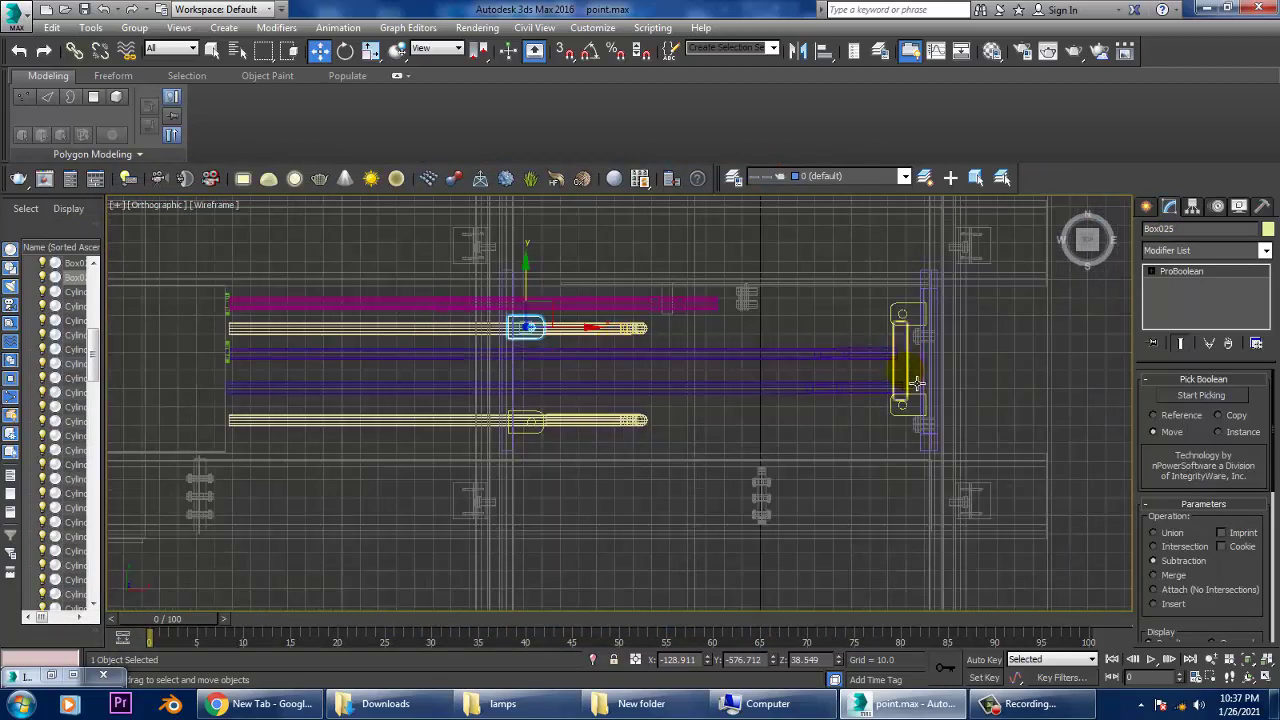
{"action": "key", "text": "ctrl+z"}
{"action": "mouse_move", "coordinate": [957, 380]}
{"action": "left_mouse_down"}
{"action": "mouse_move", "coordinate": [657, 363]}
{"action": "mouse_move", "coordinate": [600, 396]}
{"action": "left_mouse_up"}
{"action": "left_click_drag", "start_coordinate": [588, 390], "coordinate": [595, 388], "text": "shift"}
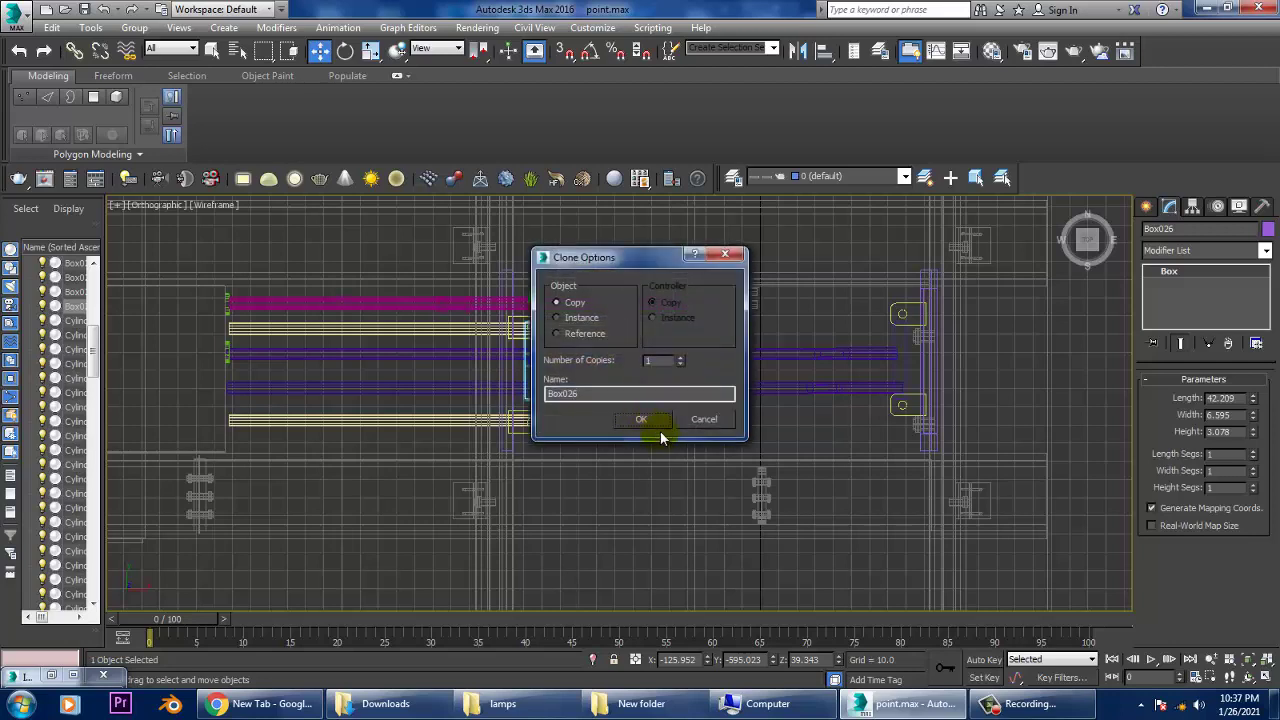
{"action": "left_click", "coordinate": [657, 423]}
Step: Scale and reposition Box026 to span both rod ends, then view it in Perspective
{"action": "key", "text": "r"}
{"action": "scroll", "coordinate": [742, 411], "scroll_direction": "up", "scroll_amount": 2}
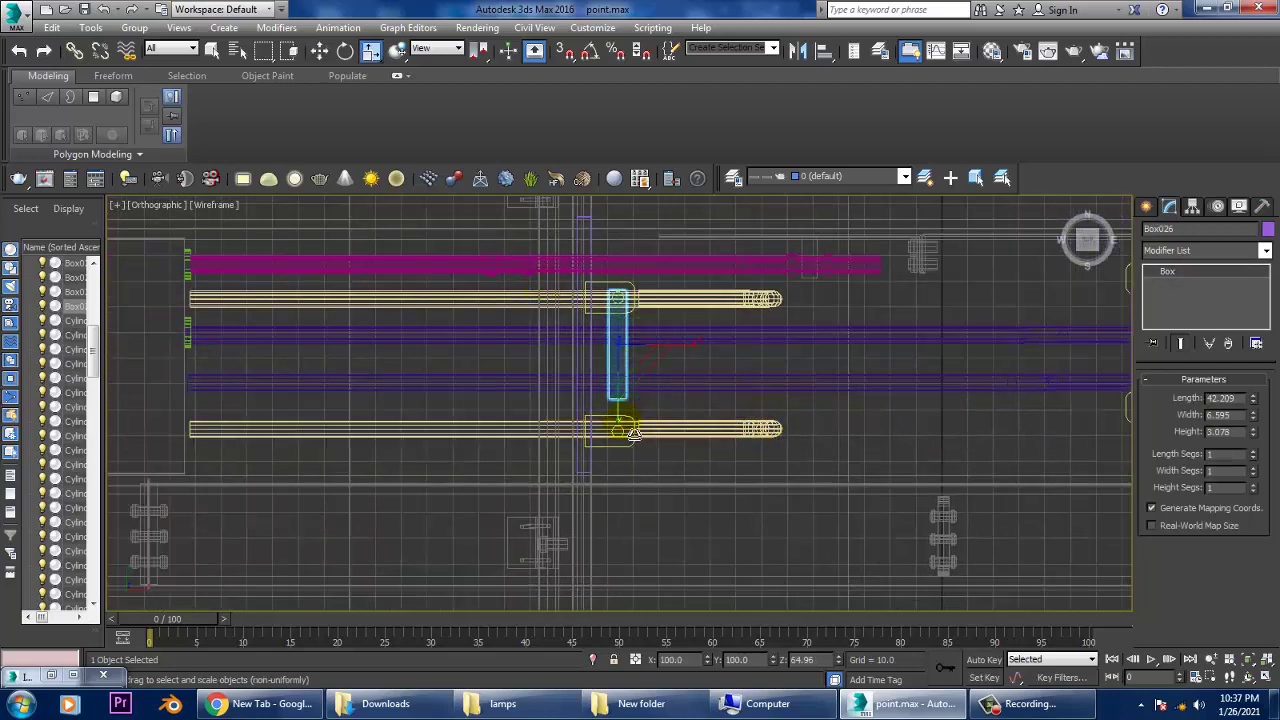
{"action": "key", "text": "w"}
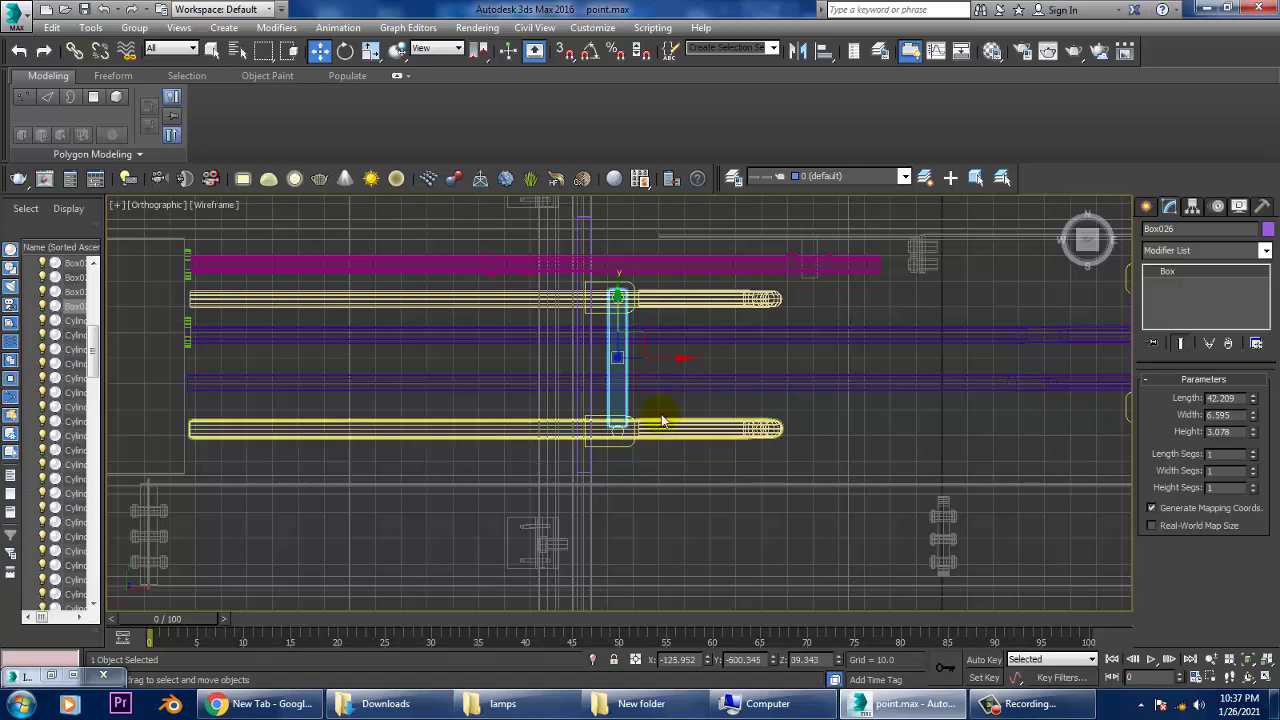
{"action": "key", "text": "r"}
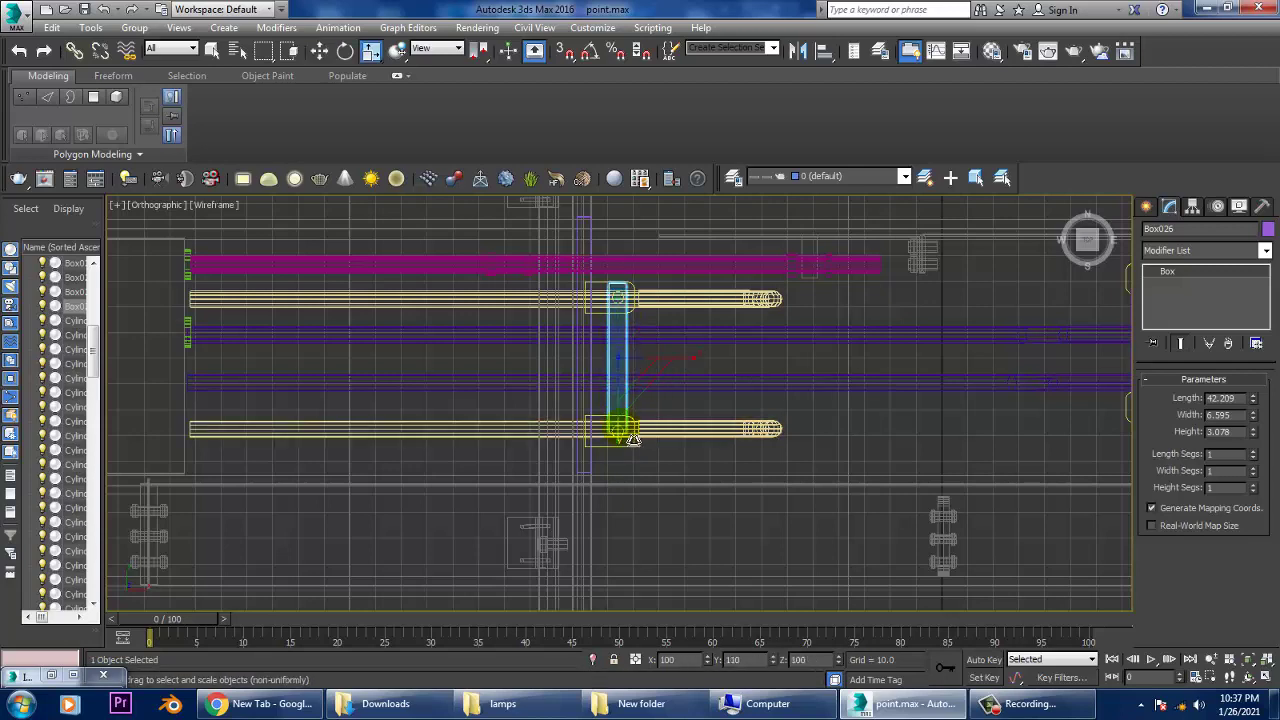
{"action": "key", "text": "w"}
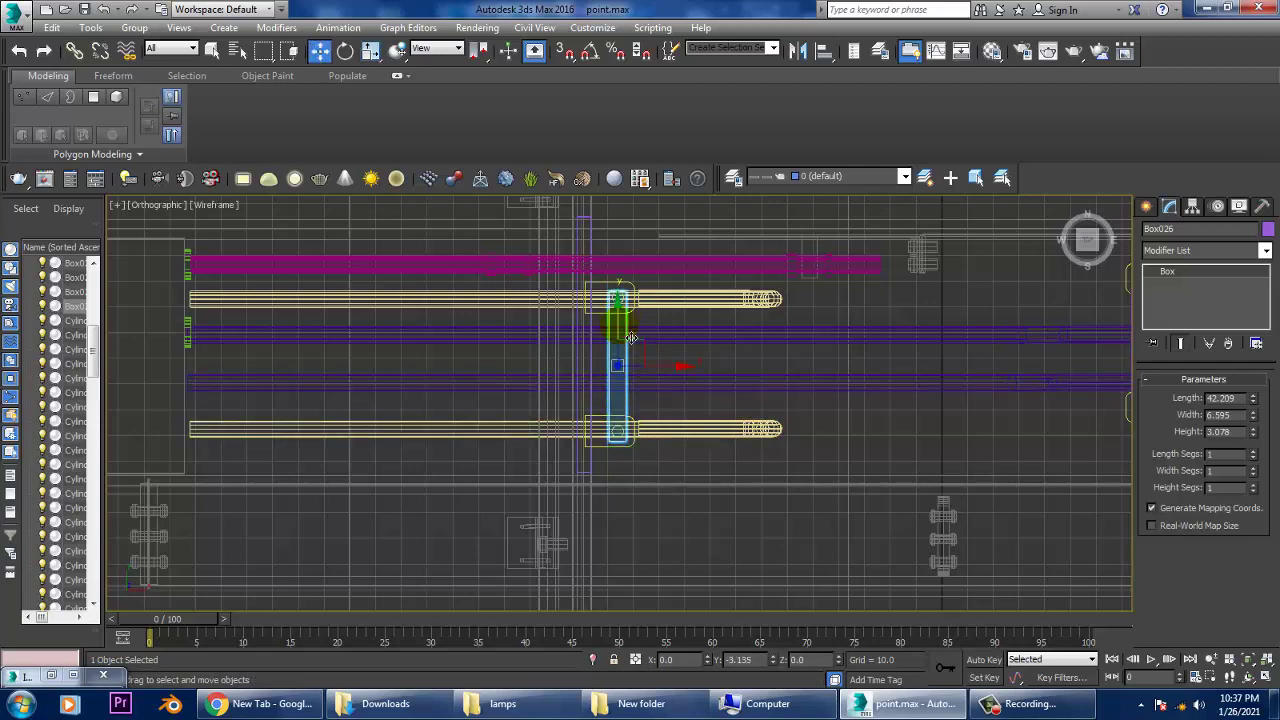
{"action": "key", "text": "r"}
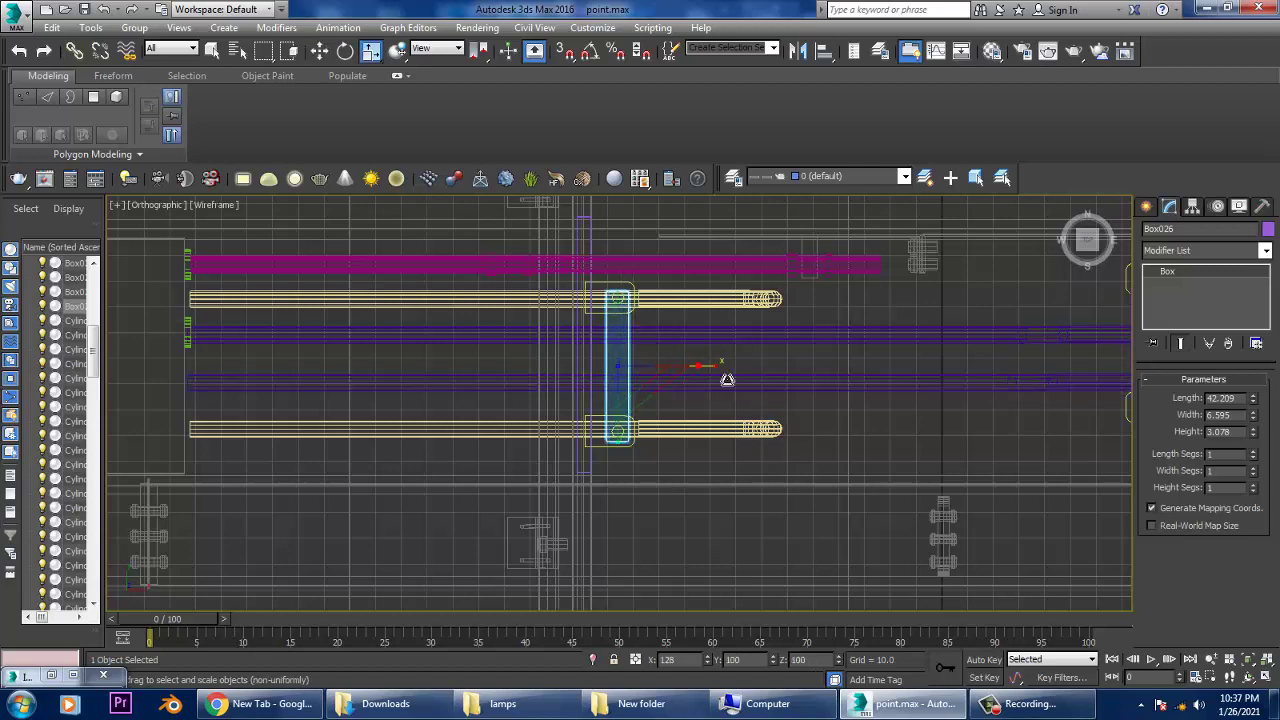
{"action": "key", "text": "w"}
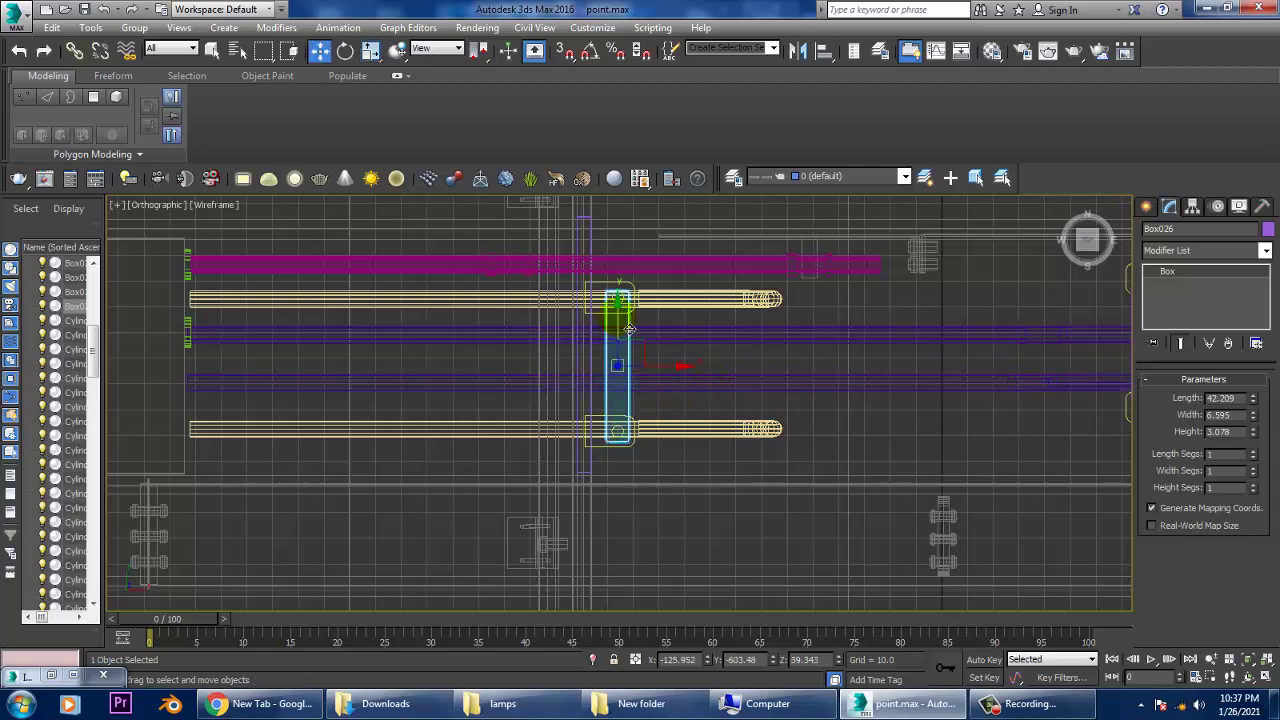
{"action": "key", "text": "alt+w"}
{"action": "key", "text": "alt+w"}
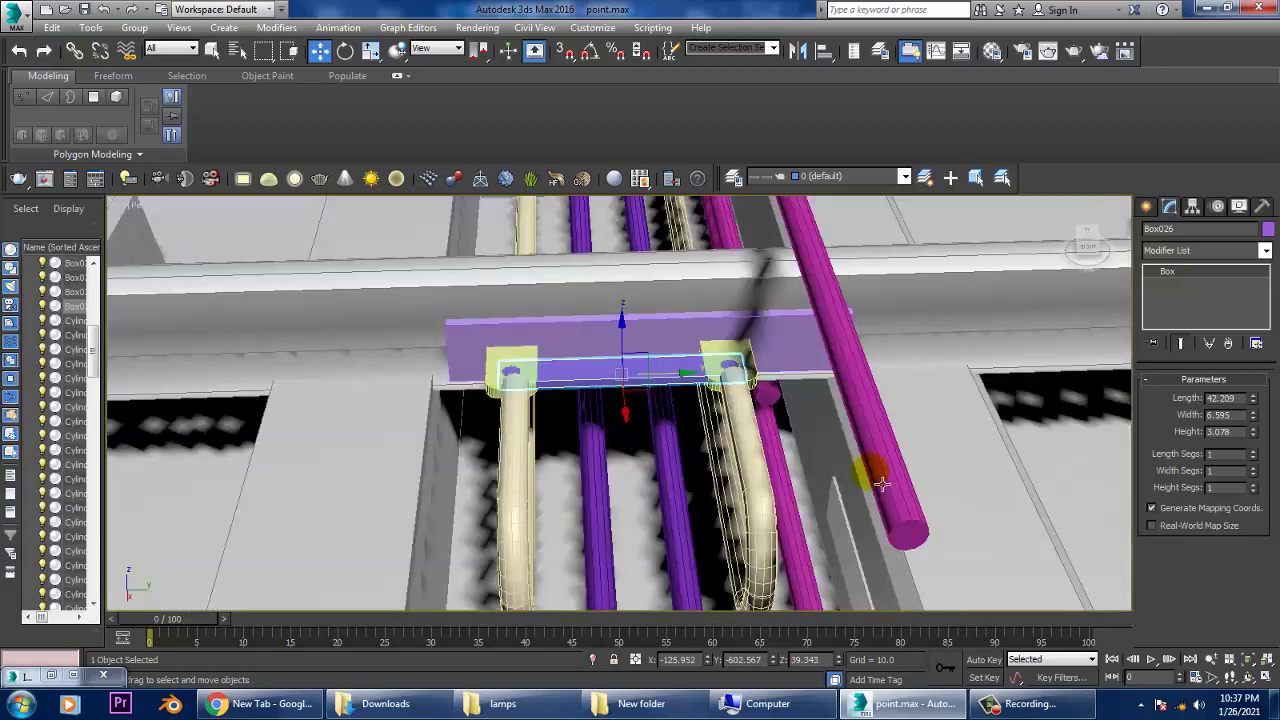
Step: Raise Box026 along Z onto the yellow flanges and compare with the reference photo
{"action": "mouse_move", "coordinate": [640, 380]}
{"action": "middle_mouse_down", "text": "alt"}
{"action": "mouse_move", "coordinate": [727, 416]}
{"action": "mouse_move", "coordinate": [614, 366]}
{"action": "middle_mouse_up", "text": "alt"}
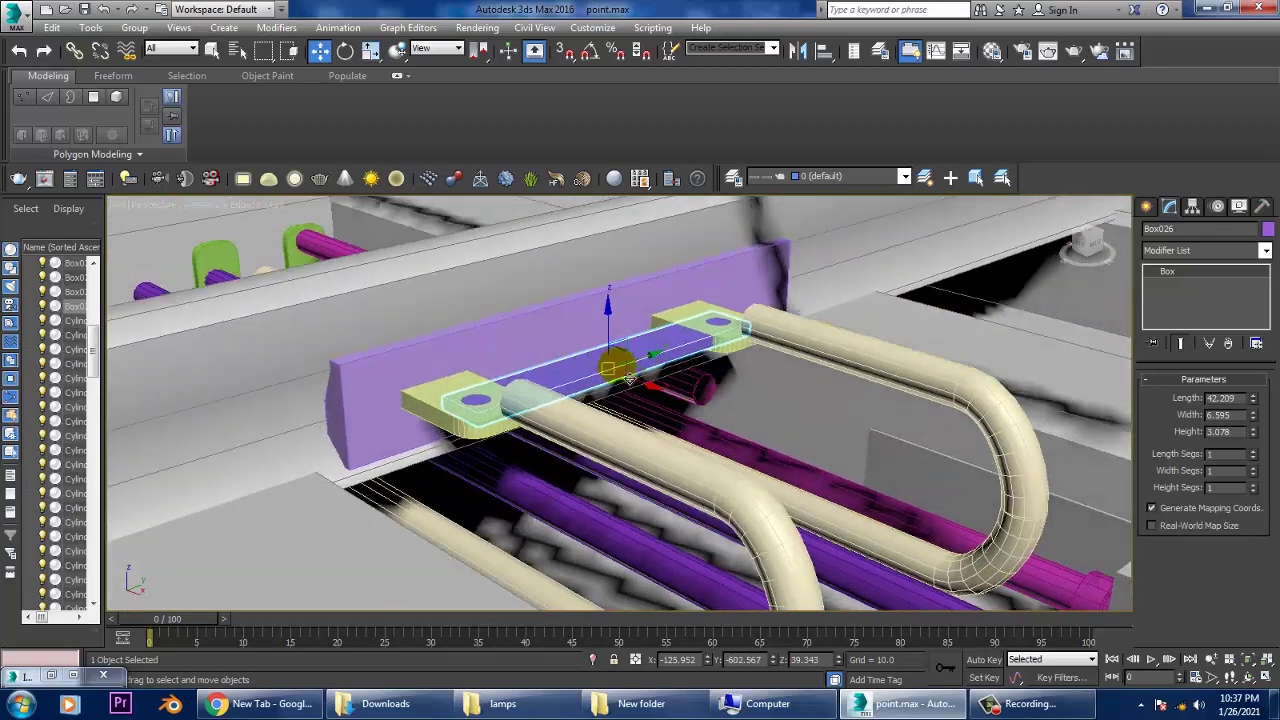
{"action": "left_click_drag", "start_coordinate": [619, 312], "coordinate": [619, 323]}
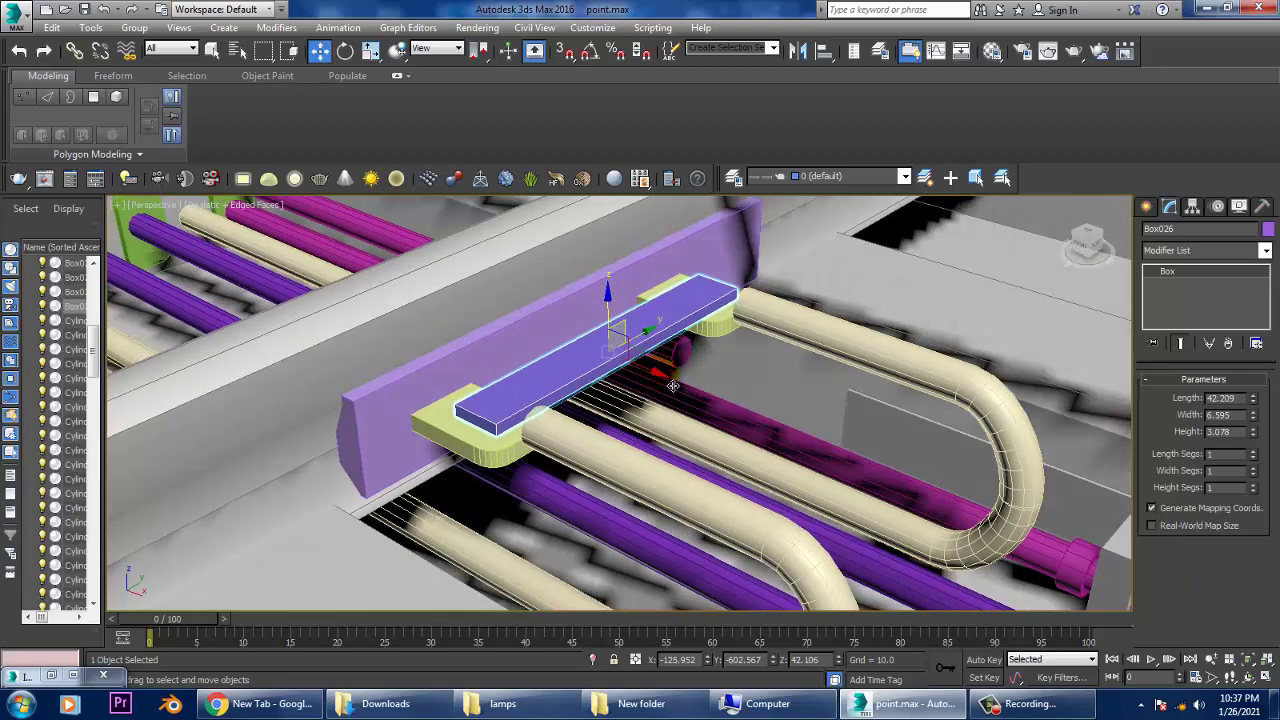
{"action": "middle_click_drag", "start_coordinate": [619, 323], "coordinate": [400, 500], "text": "alt"}
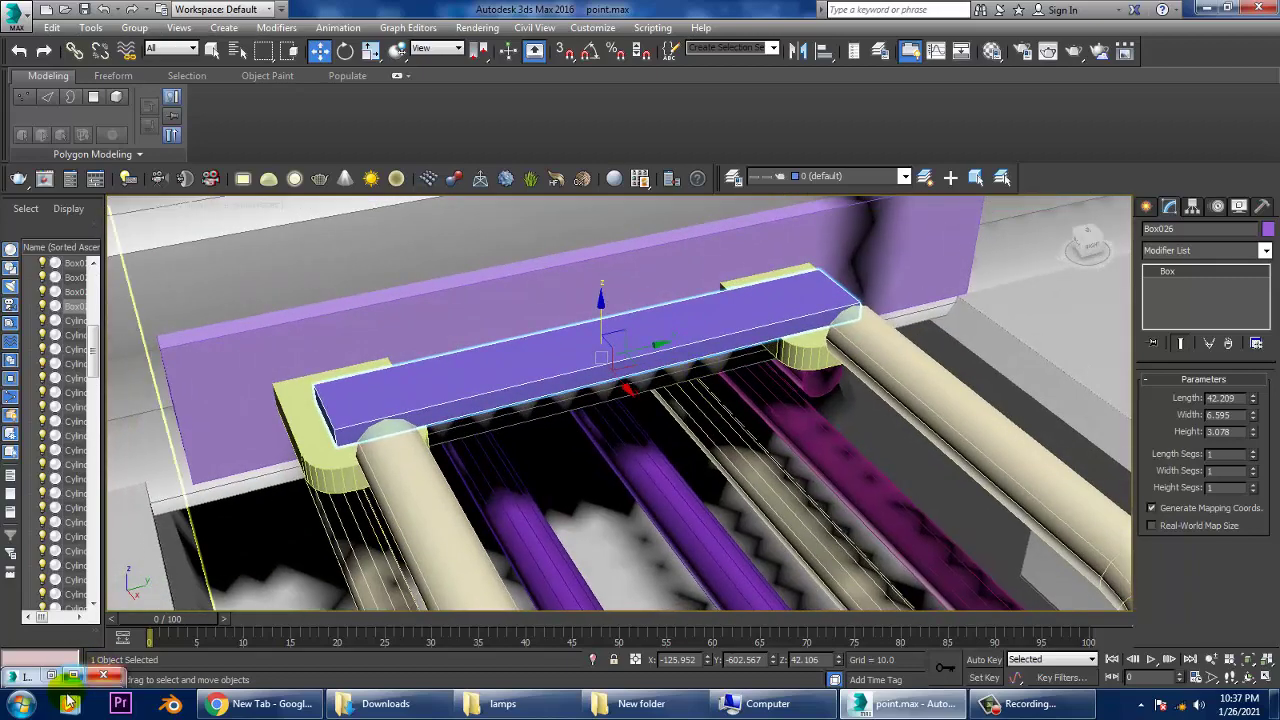
{"action": "left_click", "coordinate": [53, 676]}
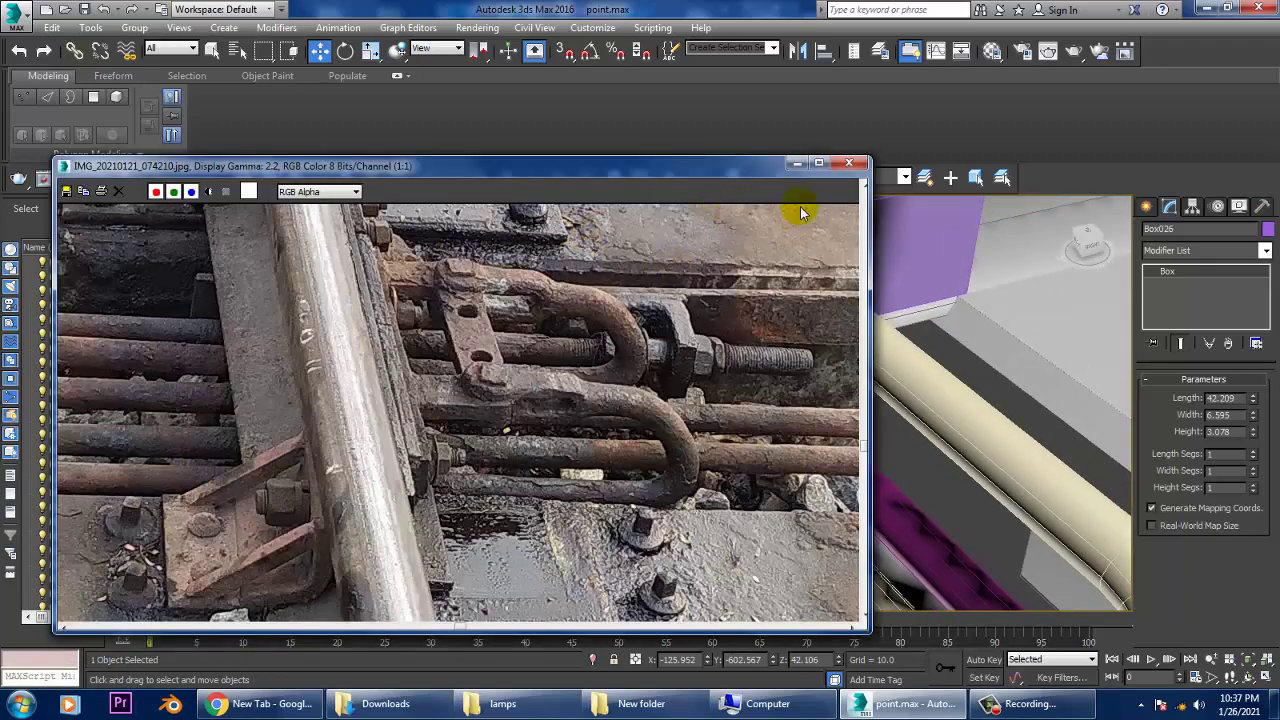
{"action": "left_click", "coordinate": [797, 163]}
Step: Select Line074 and nudge it slightly along Y so its hook tucks under Box026
{"action": "mouse_move", "coordinate": [600, 380]}
{"action": "middle_mouse_down", "text": "alt"}
{"action": "mouse_move", "coordinate": [571, 514]}
{"action": "mouse_move", "coordinate": [645, 486]}
{"action": "mouse_move", "coordinate": [680, 420]}
{"action": "middle_mouse_up", "text": "alt"}
{"action": "left_click", "coordinate": [645, 486]}
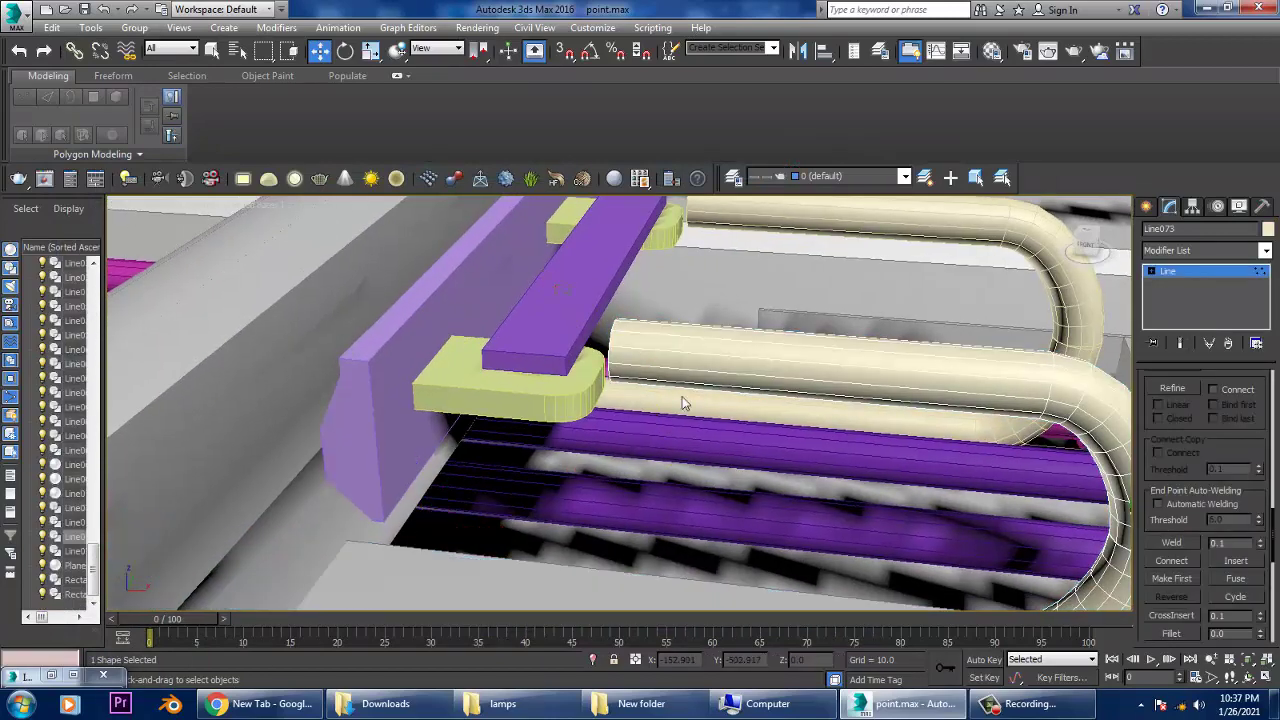
{"action": "middle_click_drag", "start_coordinate": [714, 351], "coordinate": [838, 345], "text": "alt"}
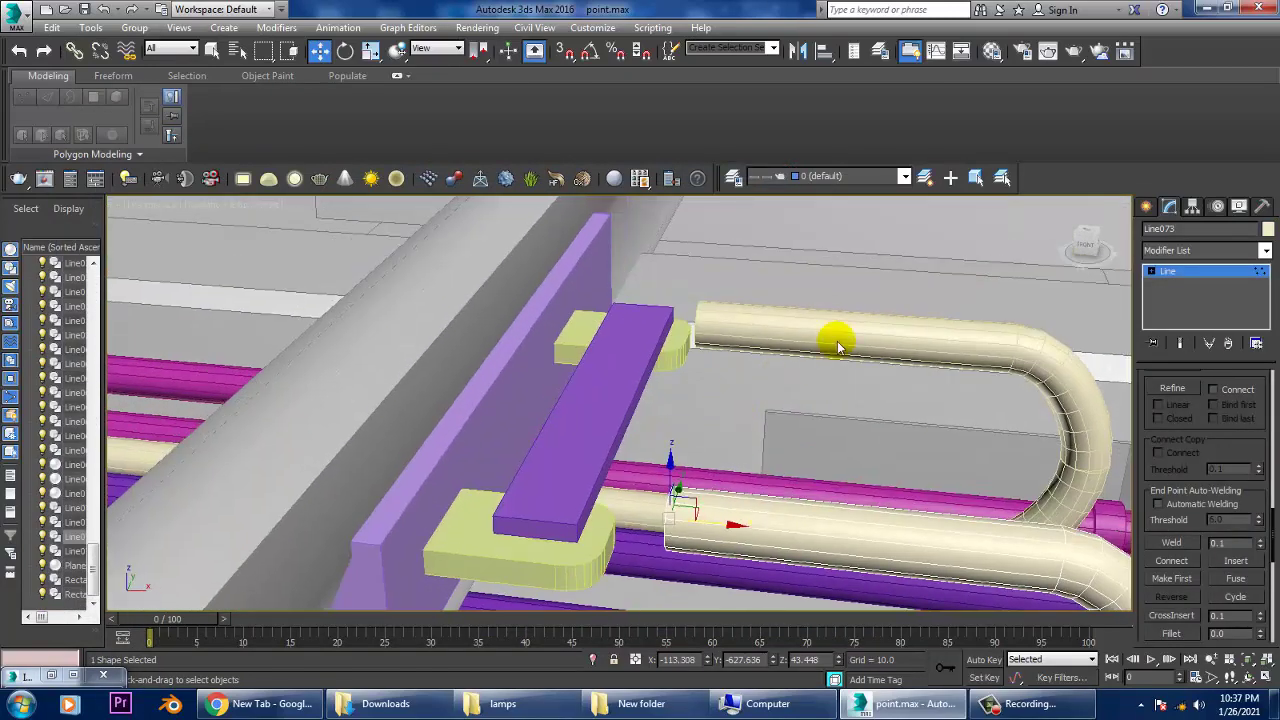
{"action": "left_click", "coordinate": [800, 545]}
{"action": "mouse_move", "coordinate": [800, 545]}
{"action": "middle_mouse_down", "text": "alt"}
{"action": "mouse_move", "coordinate": [771, 386]}
{"action": "mouse_move", "coordinate": [686, 414]}
{"action": "mouse_move", "coordinate": [745, 361]}
{"action": "middle_mouse_up", "text": "alt"}
{"action": "left_click_drag", "start_coordinate": [690, 372], "coordinate": [666, 371]}
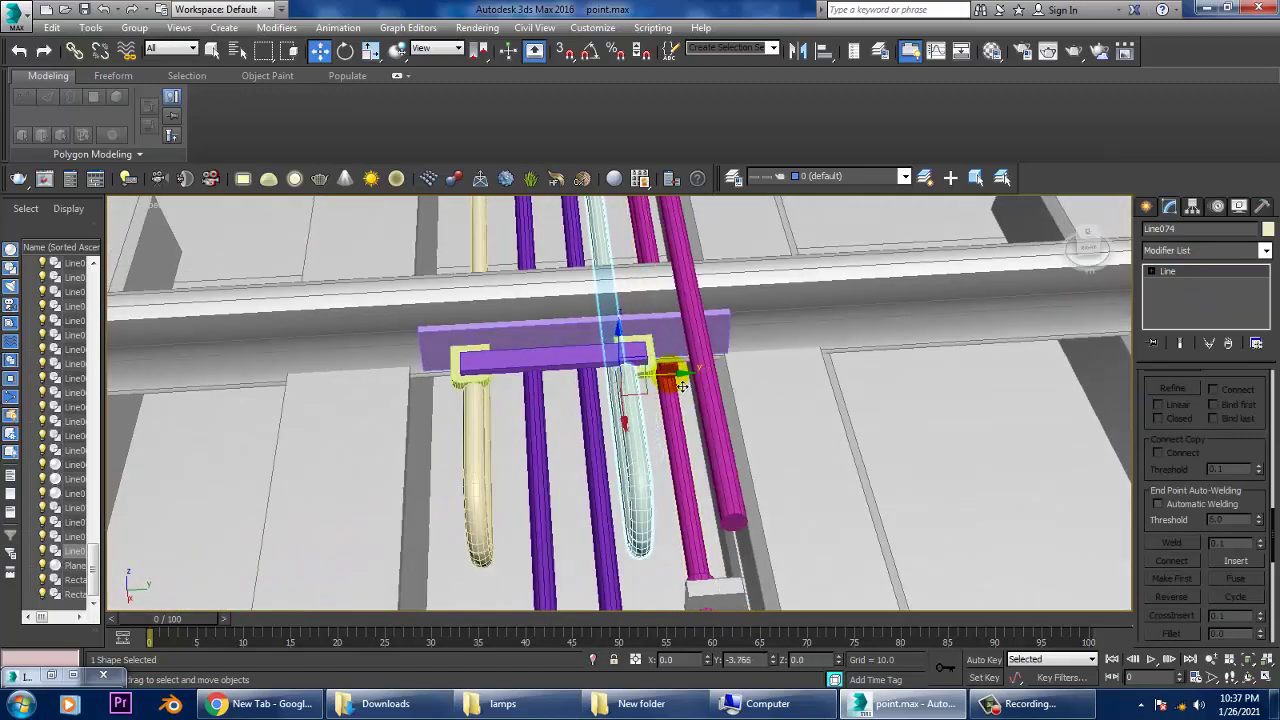
{"action": "middle_click_drag", "start_coordinate": [666, 371], "coordinate": [806, 402], "text": "alt"}
{"action": "key", "text": "1"}
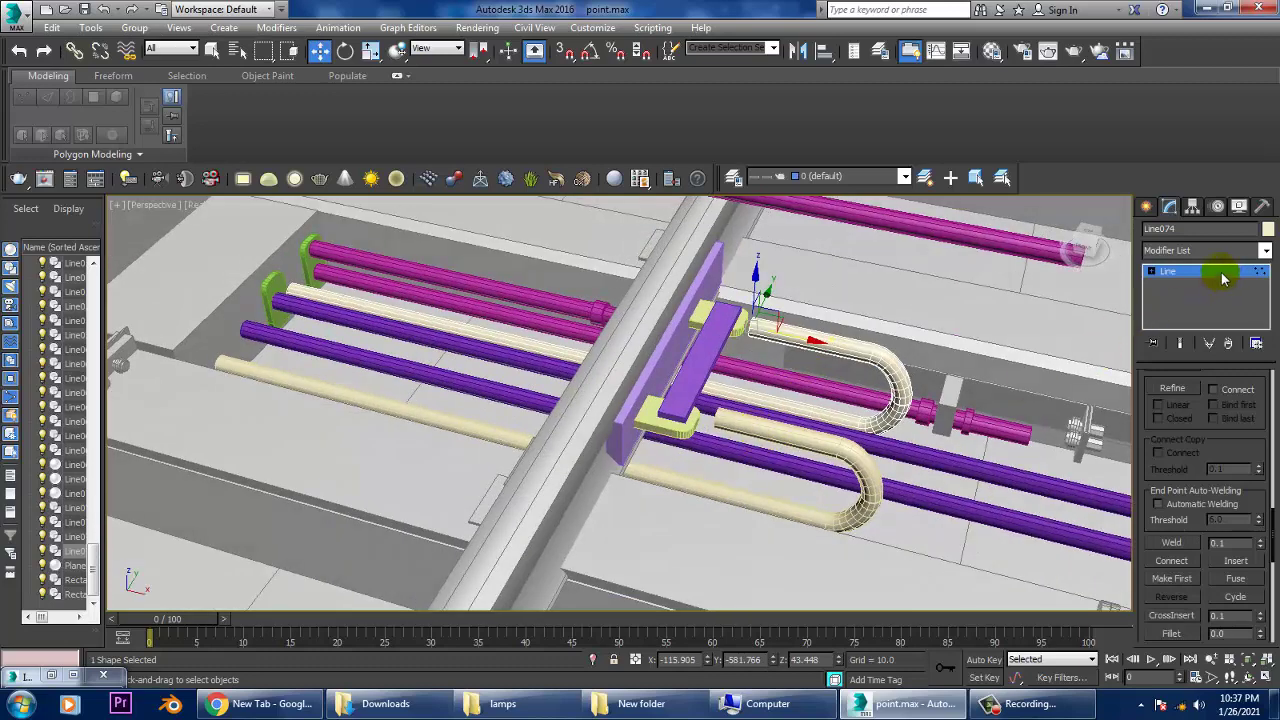
{"action": "left_click", "coordinate": [1222, 279]}
Step: Select Line073 and Line074 and convert both to Editable Poly
{"action": "left_click", "coordinate": [400, 408], "text": "ctrl"}
{"action": "right_click", "coordinate": [952, 435]}
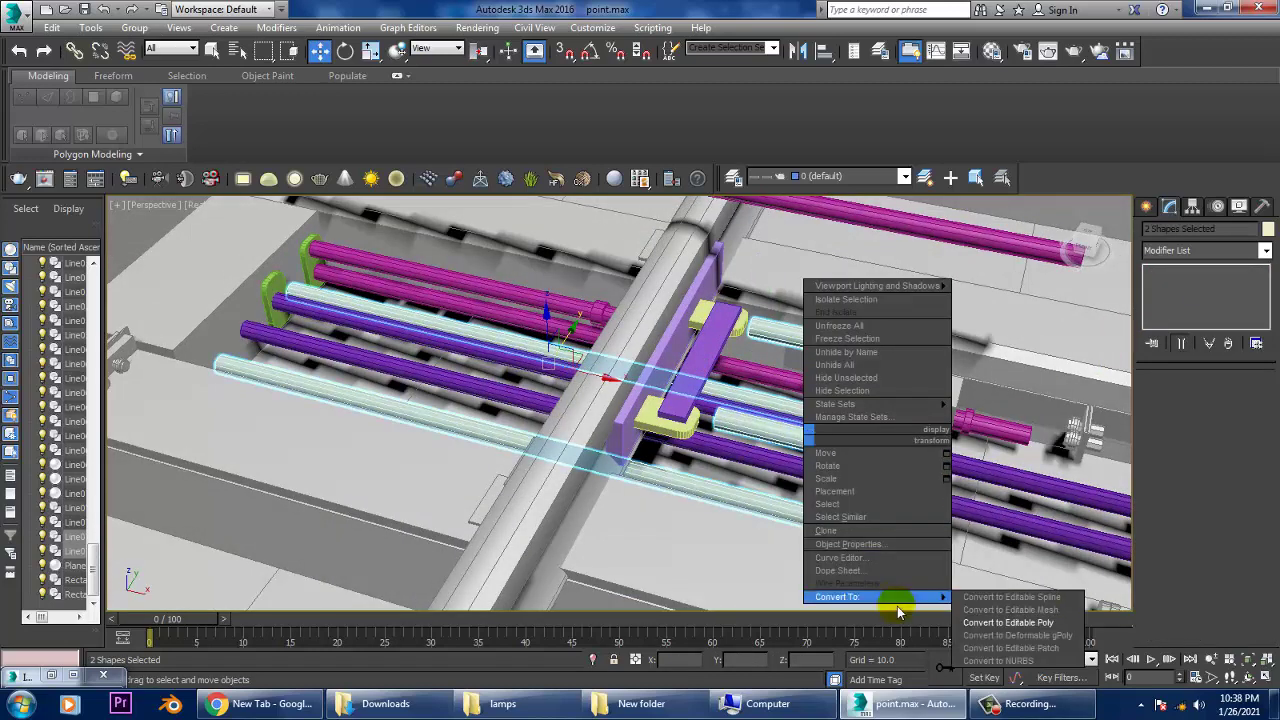
{"action": "left_click", "coordinate": [1008, 622]}
{"action": "mouse_move", "coordinate": [960, 520]}
{"action": "middle_mouse_down", "text": "alt"}
{"action": "mouse_move", "coordinate": [880, 451]}
{"action": "mouse_move", "coordinate": [803, 416]}
{"action": "mouse_move", "coordinate": [691, 449]}
{"action": "middle_mouse_up", "text": "alt"}
{"action": "scroll", "coordinate": [763, 414], "scroll_direction": "up", "scroll_amount": 3}
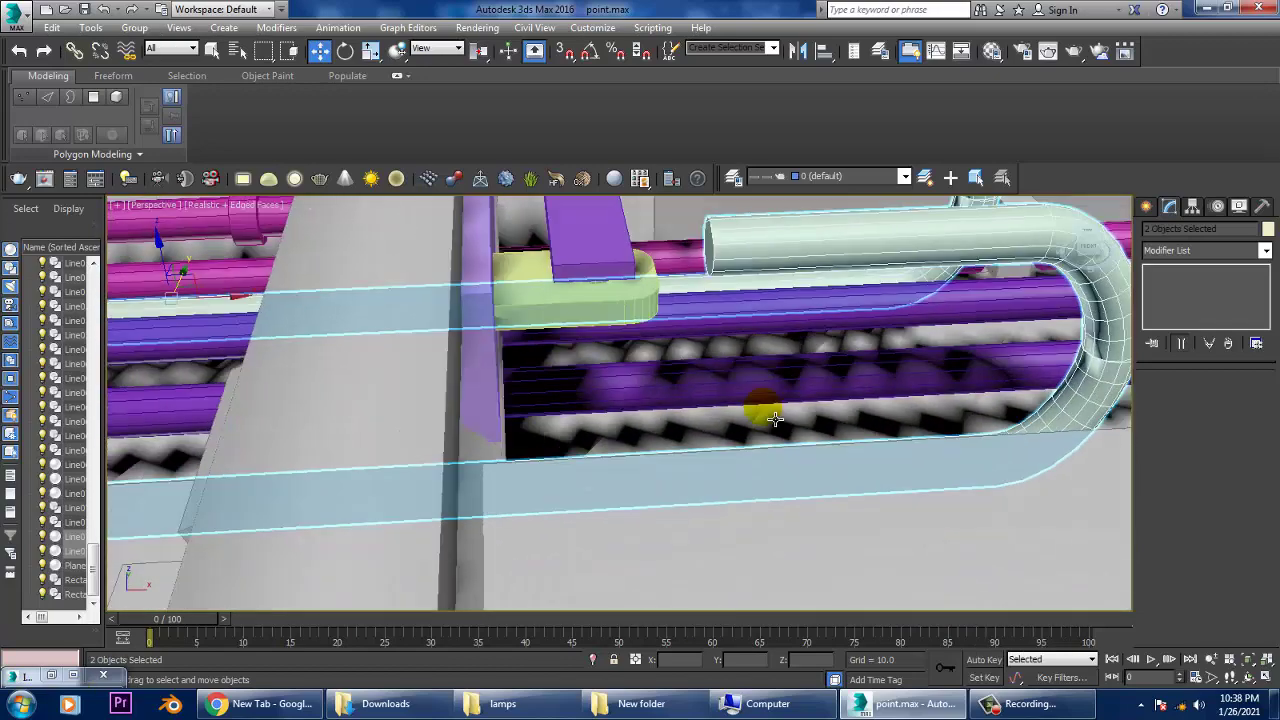
{"action": "middle_click_drag", "start_coordinate": [763, 414], "coordinate": [790, 521]}
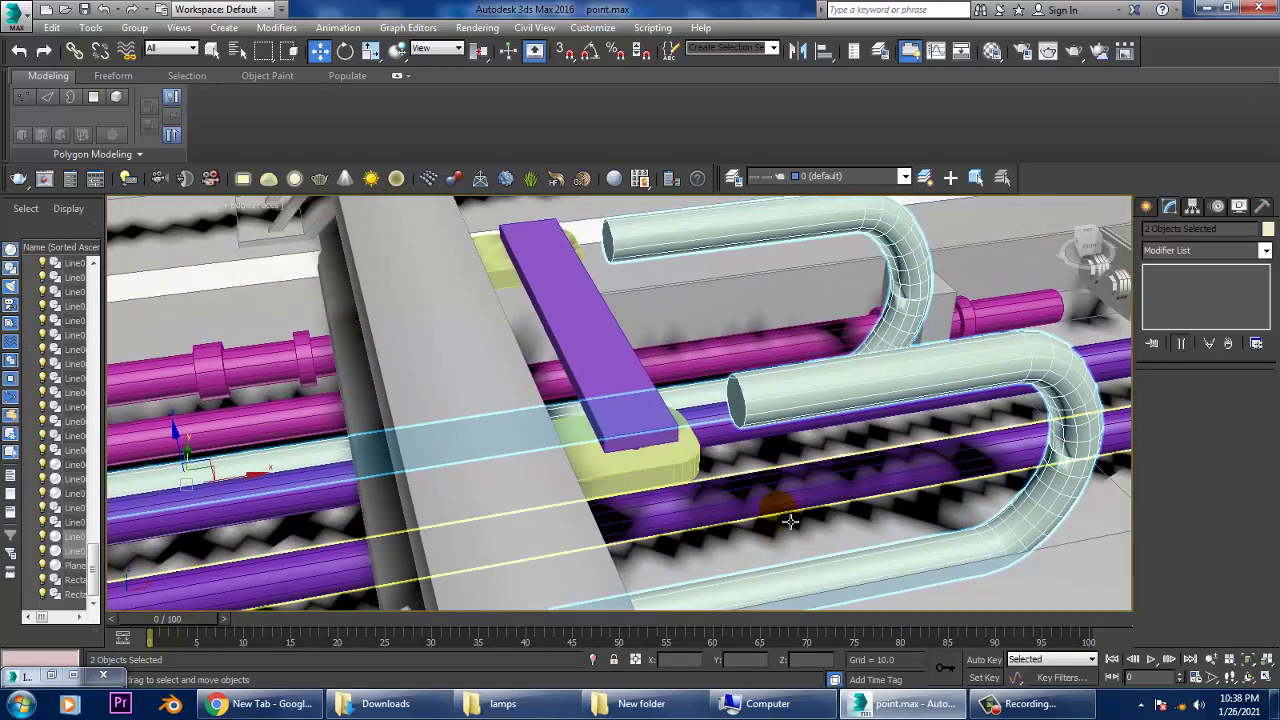
{"action": "left_click", "coordinate": [740, 420]}
Step: Select the rod's open end cap face and extrude it 6.505 into the plate
{"action": "key", "text": "4"}
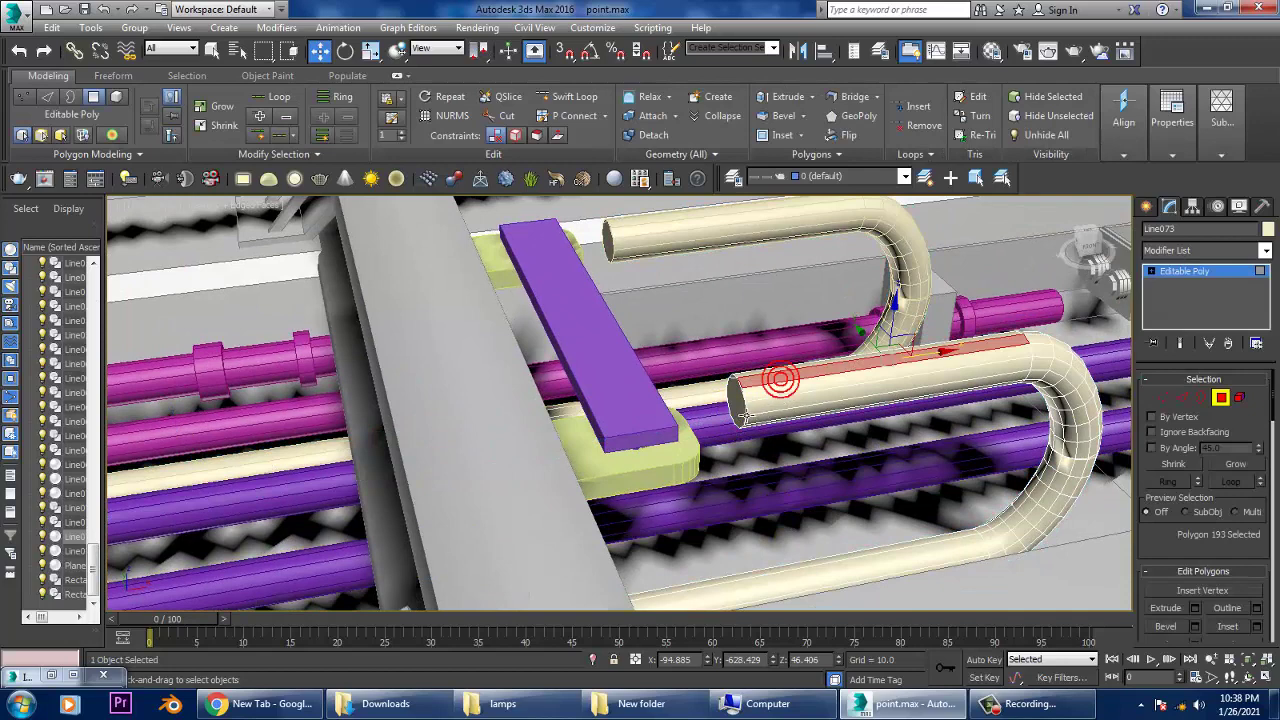
{"action": "left_click", "coordinate": [745, 418]}
{"action": "scroll", "coordinate": [748, 410], "scroll_direction": "up", "scroll_amount": 3}
{"action": "scroll", "coordinate": [755, 400], "scroll_direction": "up", "scroll_amount": 3}
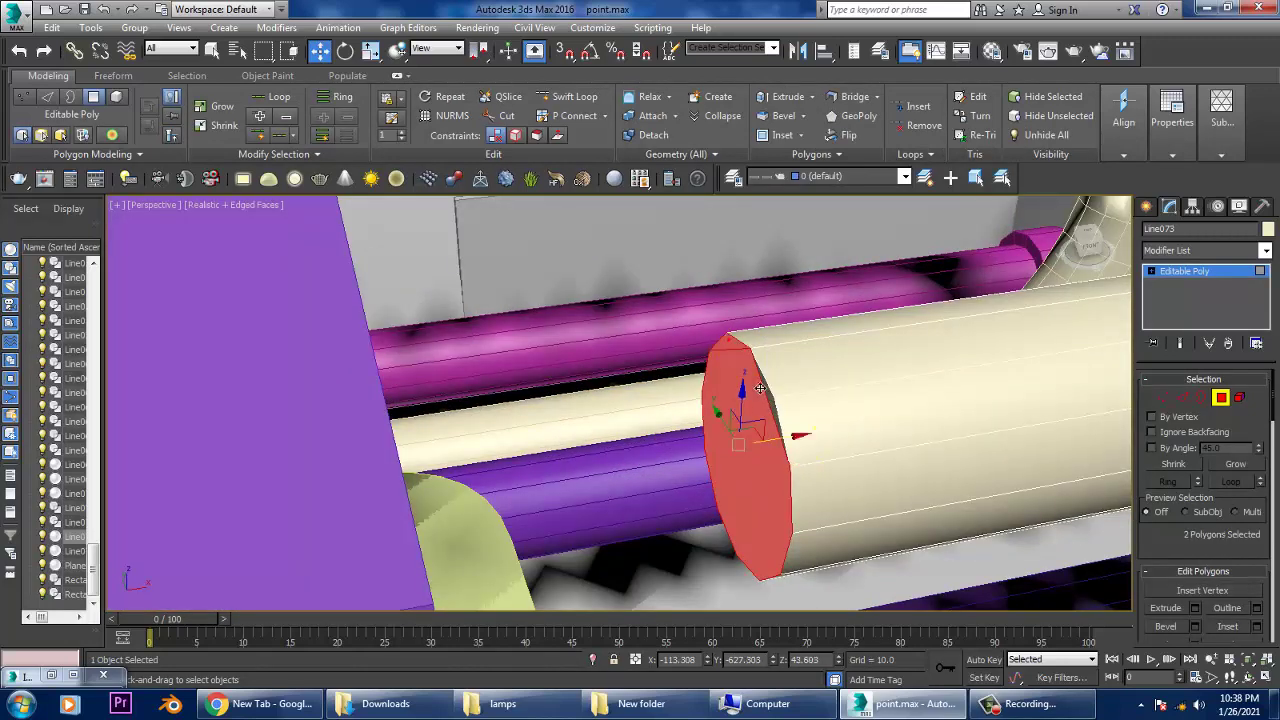
{"action": "key", "text": "2"}
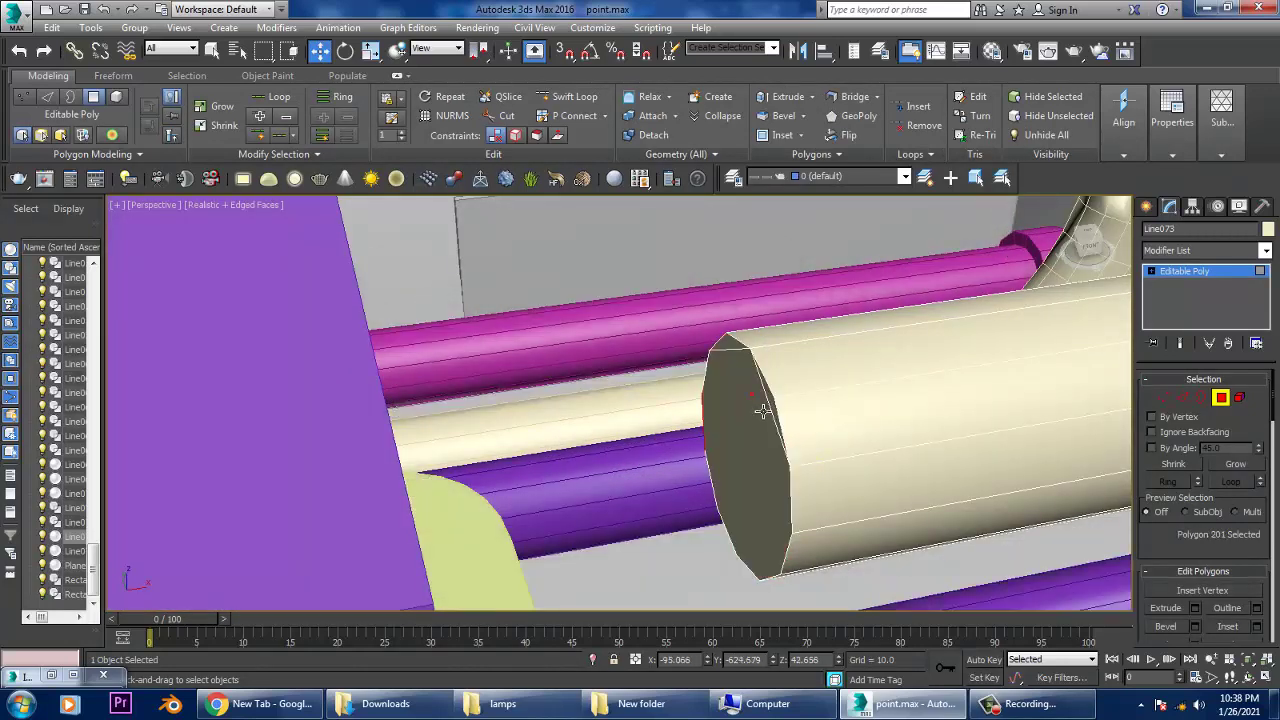
{"action": "left_click", "coordinate": [772, 404]}
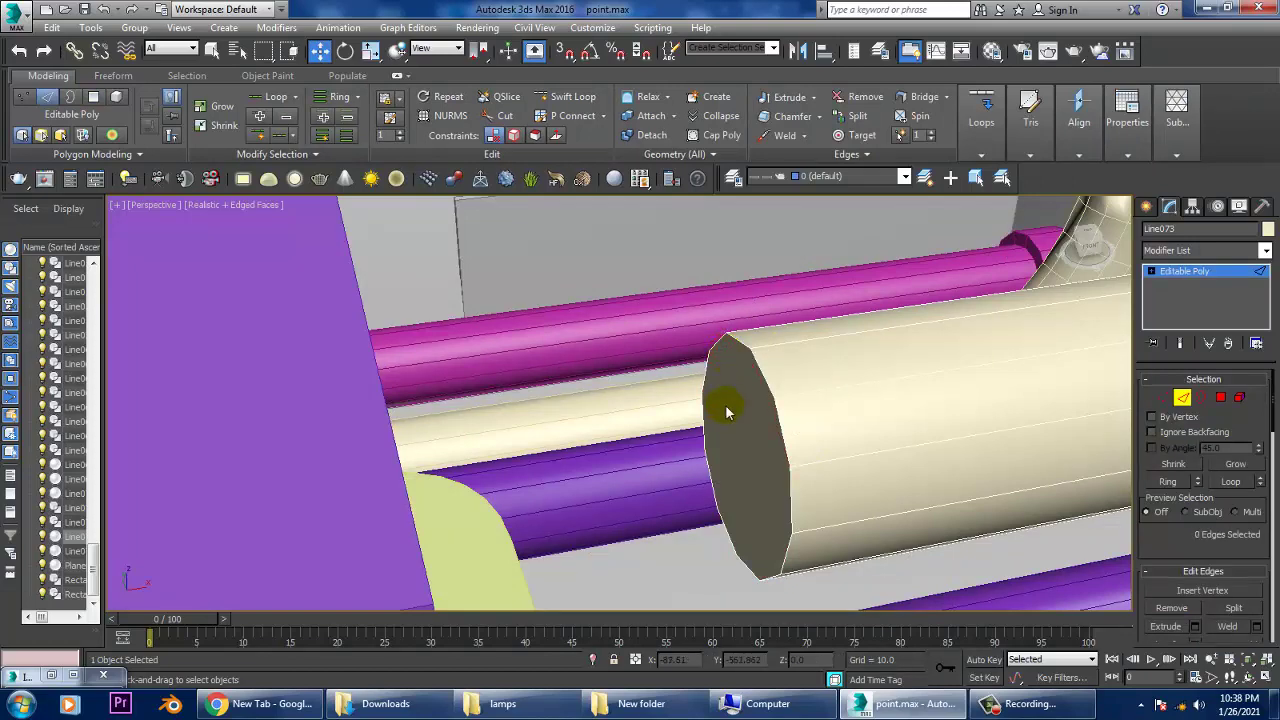
{"action": "key", "text": "4"}
{"action": "left_click", "coordinate": [750, 452]}
{"action": "left_click", "coordinate": [1194, 608]}
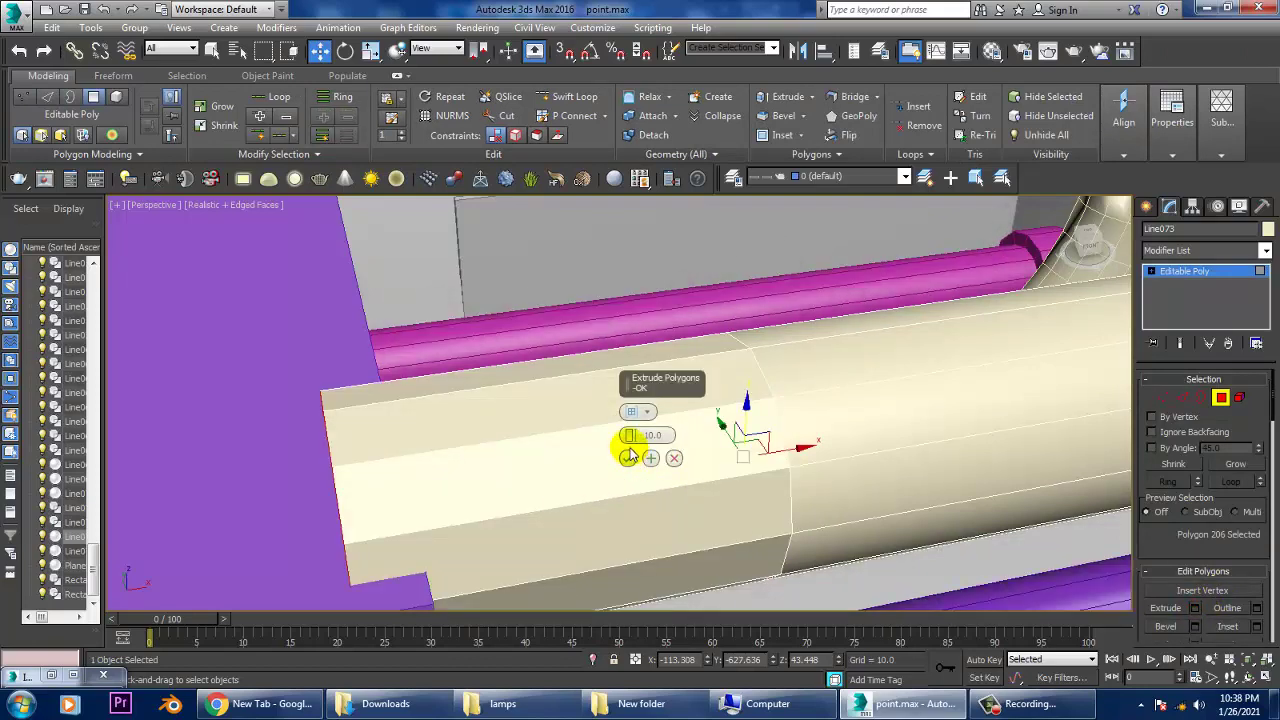
{"action": "left_click_drag", "start_coordinate": [630, 435], "coordinate": [634, 457]}
{"action": "left_click", "coordinate": [628, 458]}
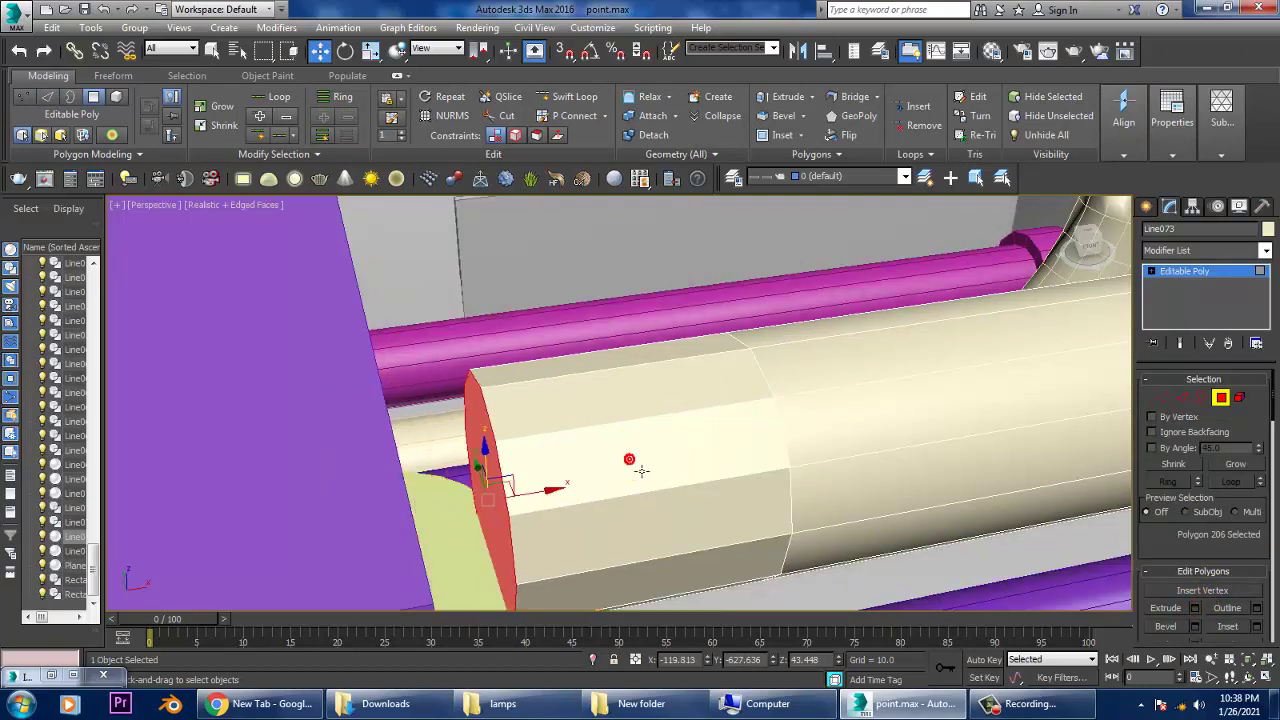
Step: Scale the extruded end cap down into a taper, nudge it, and extrude it again
{"action": "key", "text": "r"}
{"action": "left_click_drag", "start_coordinate": [629, 459], "coordinate": [610, 480]}
{"action": "mouse_move", "coordinate": [610, 480]}
{"action": "middle_mouse_down", "text": "alt"}
{"action": "mouse_move", "coordinate": [593, 455]}
{"action": "mouse_move", "coordinate": [509, 491]}
{"action": "middle_mouse_up", "text": "alt"}
{"action": "key", "text": "w"}
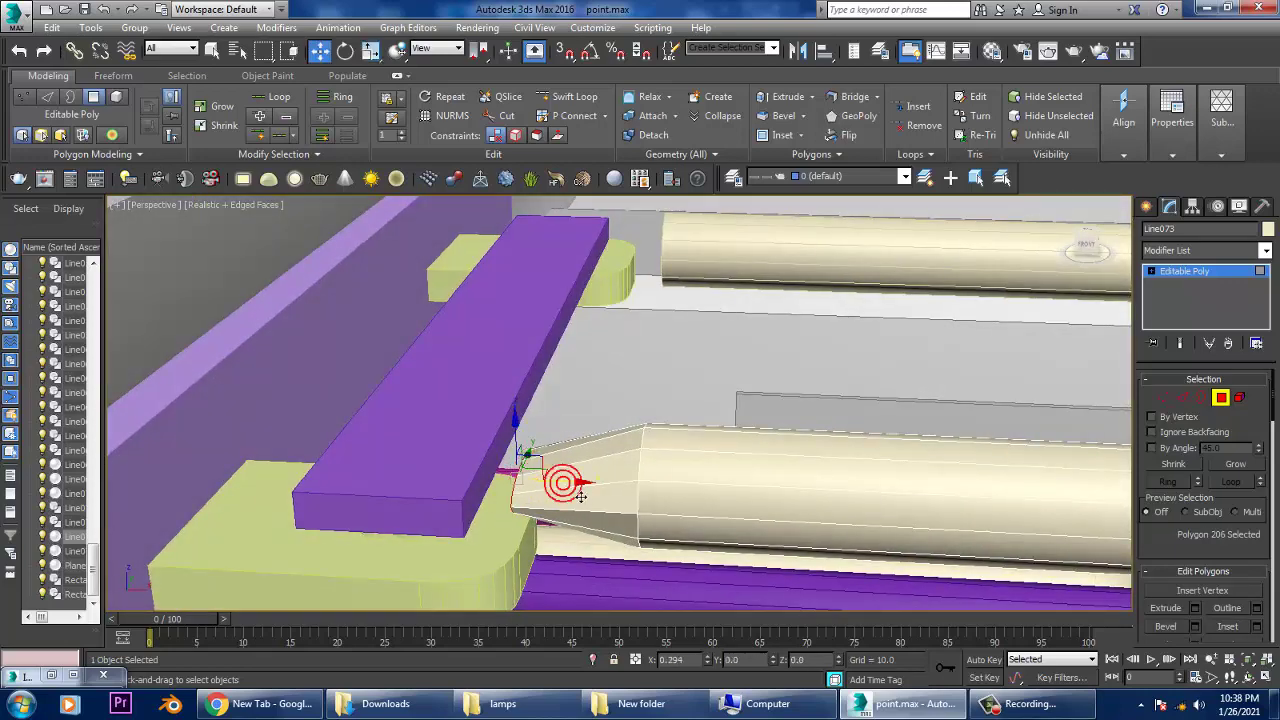
{"action": "left_click_drag", "start_coordinate": [557, 484], "coordinate": [563, 484]}
{"action": "left_click", "coordinate": [1195, 609]}
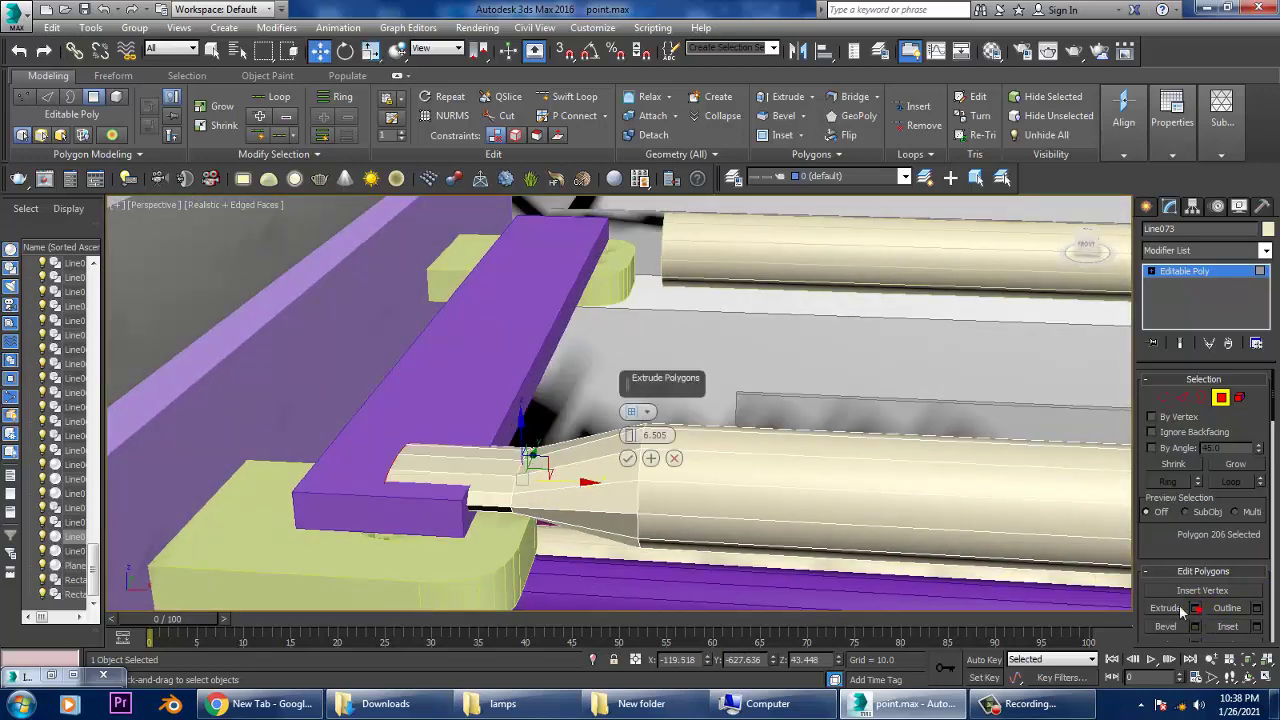
{"action": "left_click", "coordinate": [627, 458]}
{"action": "middle_click_drag", "start_coordinate": [627, 458], "coordinate": [598, 380], "text": "alt"}
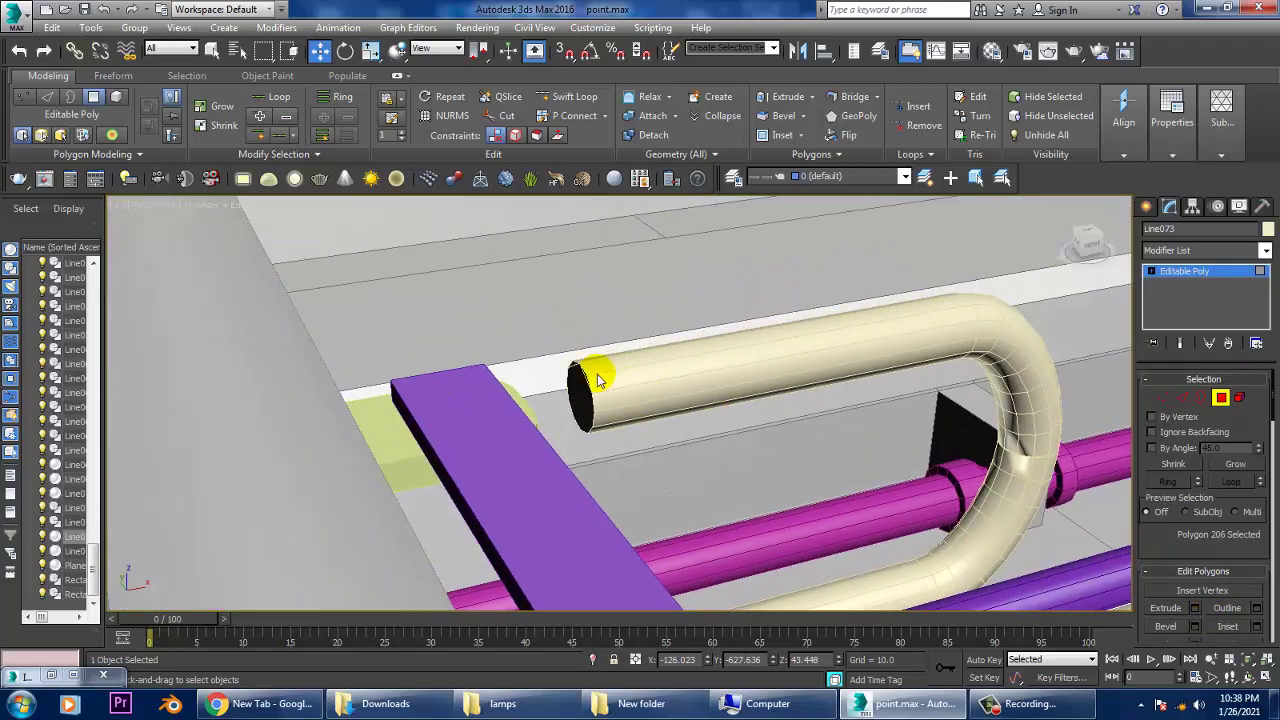
Step: Exit face editing and Shift-drag a copy of the bent rod beside the original
{"action": "left_click", "coordinate": [1203, 268]}
{"action": "left_click", "coordinate": [751, 345]}
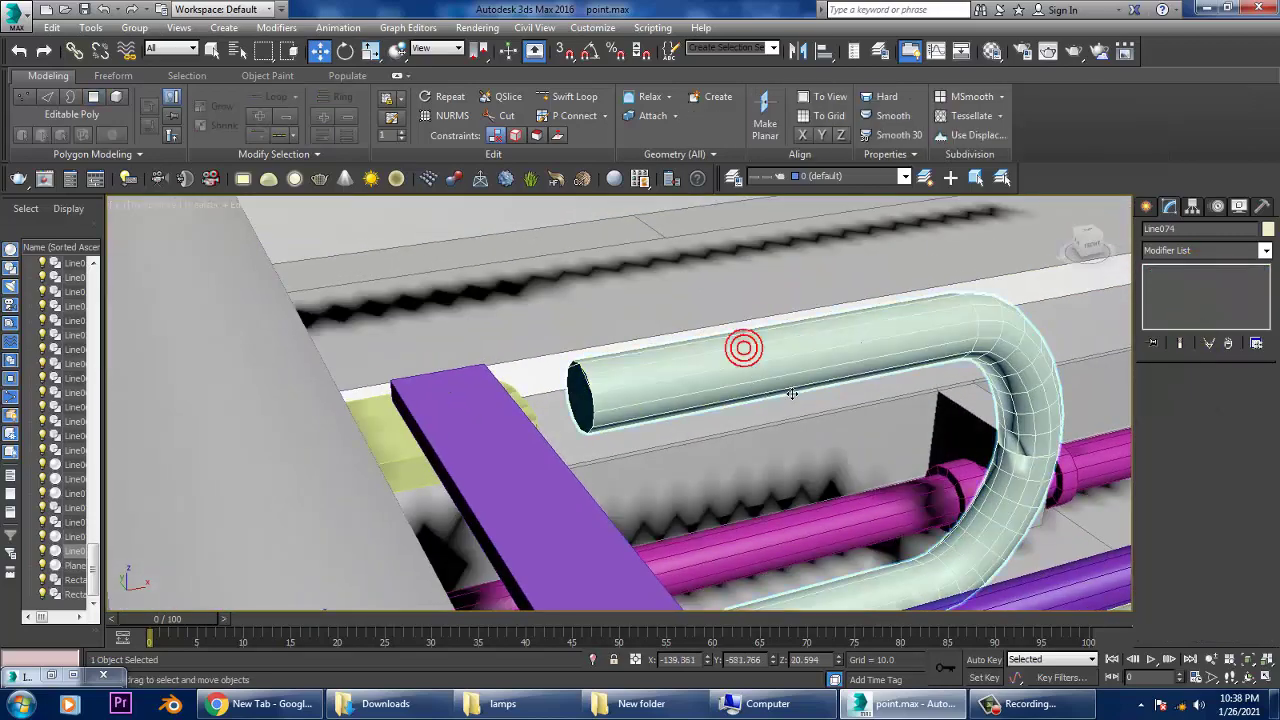
{"action": "scroll", "coordinate": [858, 472], "scroll_direction": "down", "scroll_amount": 5}
{"action": "left_click", "coordinate": [858, 472]}
{"action": "middle_click_drag", "start_coordinate": [858, 472], "coordinate": [686, 510], "text": "alt"}
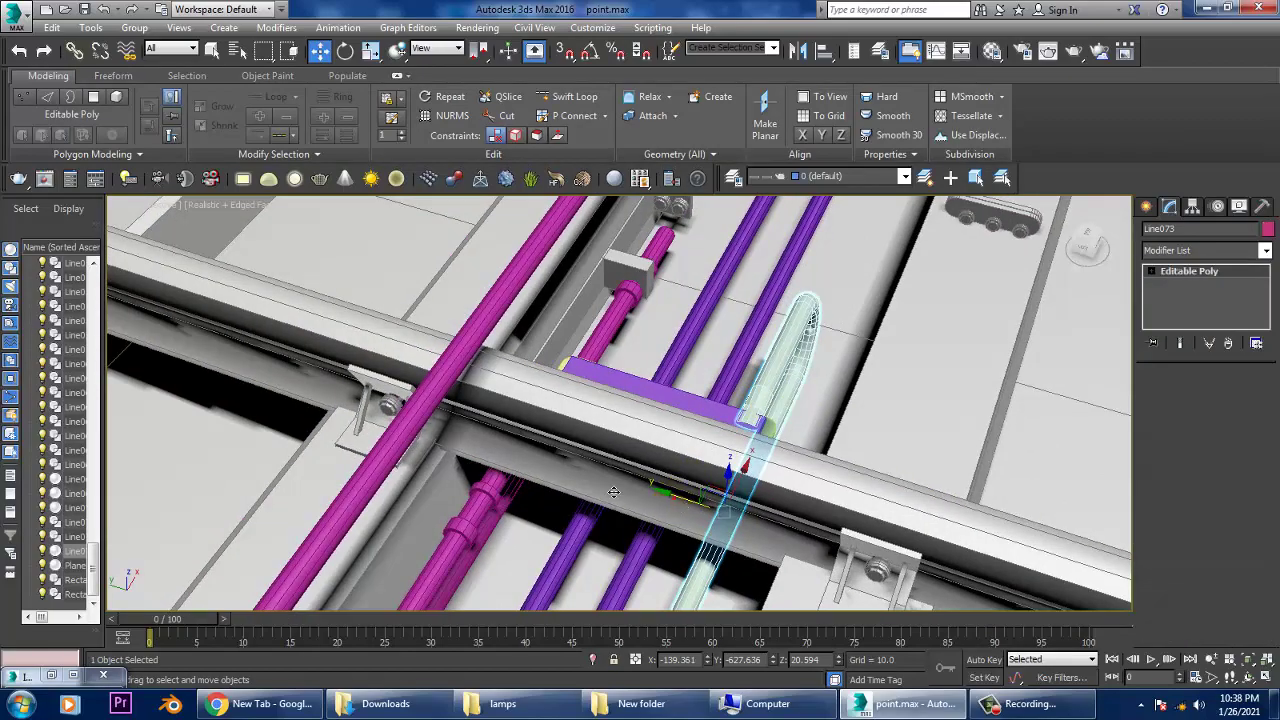
{"action": "left_click_drag", "start_coordinate": [686, 510], "coordinate": [595, 455], "text": "shift"}
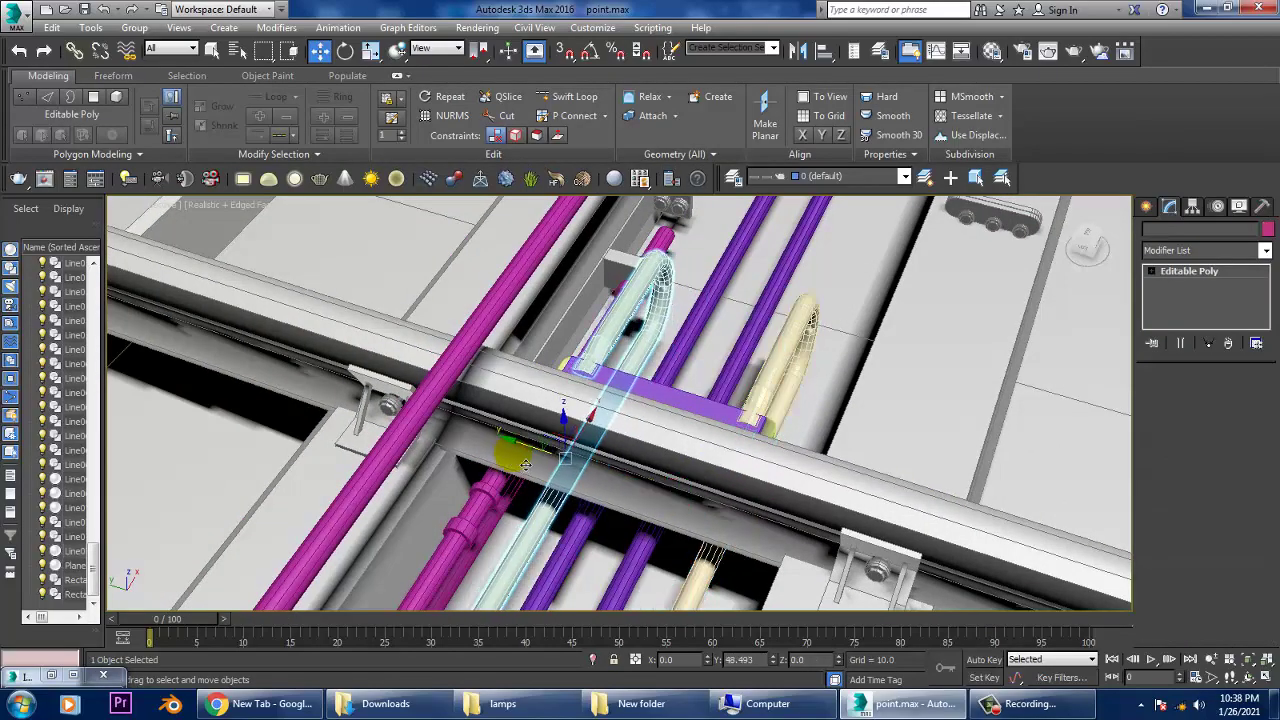
{"action": "left_click", "coordinate": [640, 413]}
Step: Select the purple plate and maximize the top view over it
{"action": "mouse_move", "coordinate": [650, 415]}
{"action": "middle_mouse_down", "text": "alt"}
{"action": "mouse_move", "coordinate": [643, 377]}
{"action": "mouse_move", "coordinate": [688, 315]}
{"action": "middle_mouse_up", "text": "alt"}
{"action": "left_click", "coordinate": [608, 352]}
{"action": "key", "text": "alt+w"}
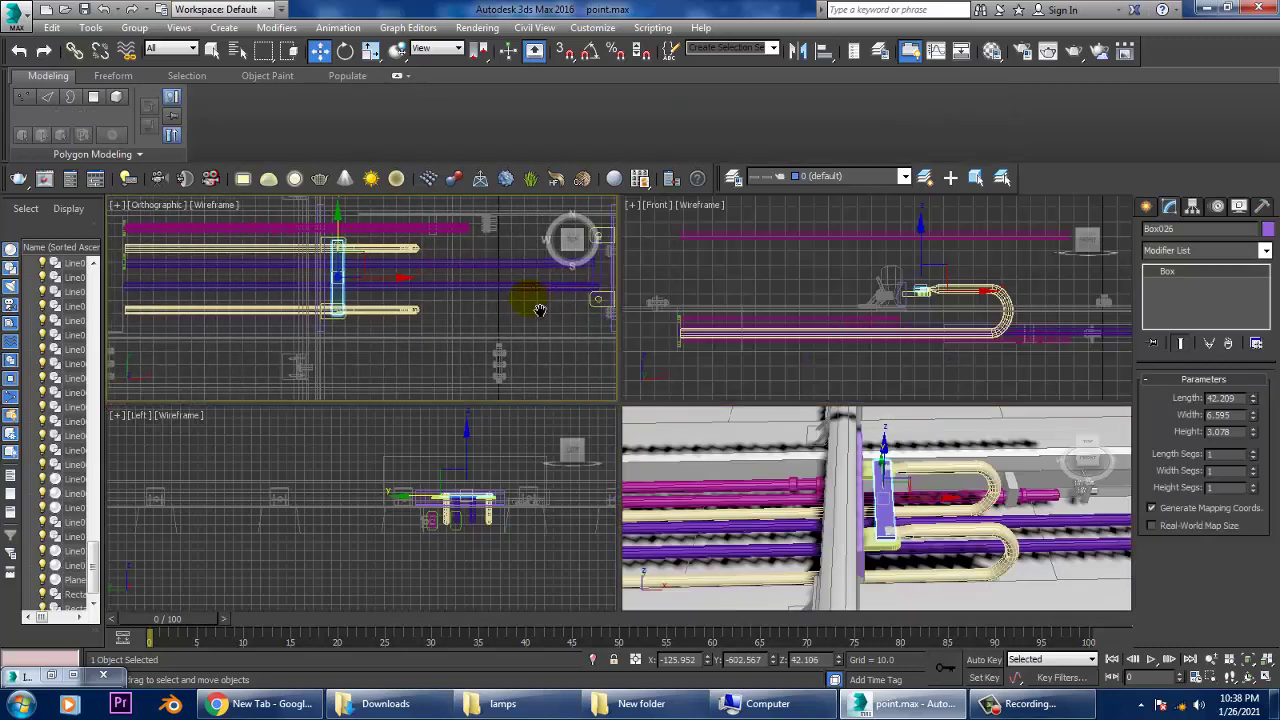
{"action": "key", "text": "alt+w"}
{"action": "scroll", "coordinate": [615, 352], "scroll_direction": "up", "scroll_amount": 3}
Step: Create a small standard-primitive Cylinder and move it up onto the purple plate
{"action": "left_click", "coordinate": [1146, 206]}
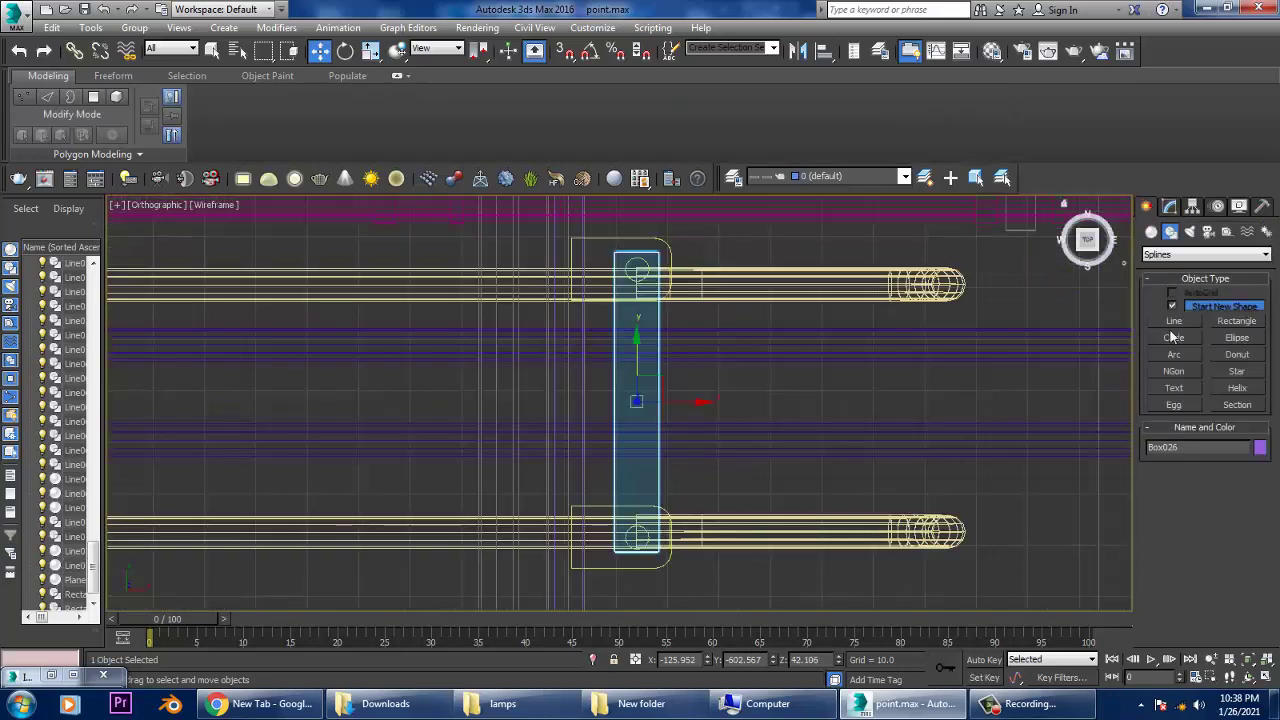
{"action": "left_click", "coordinate": [1151, 230]}
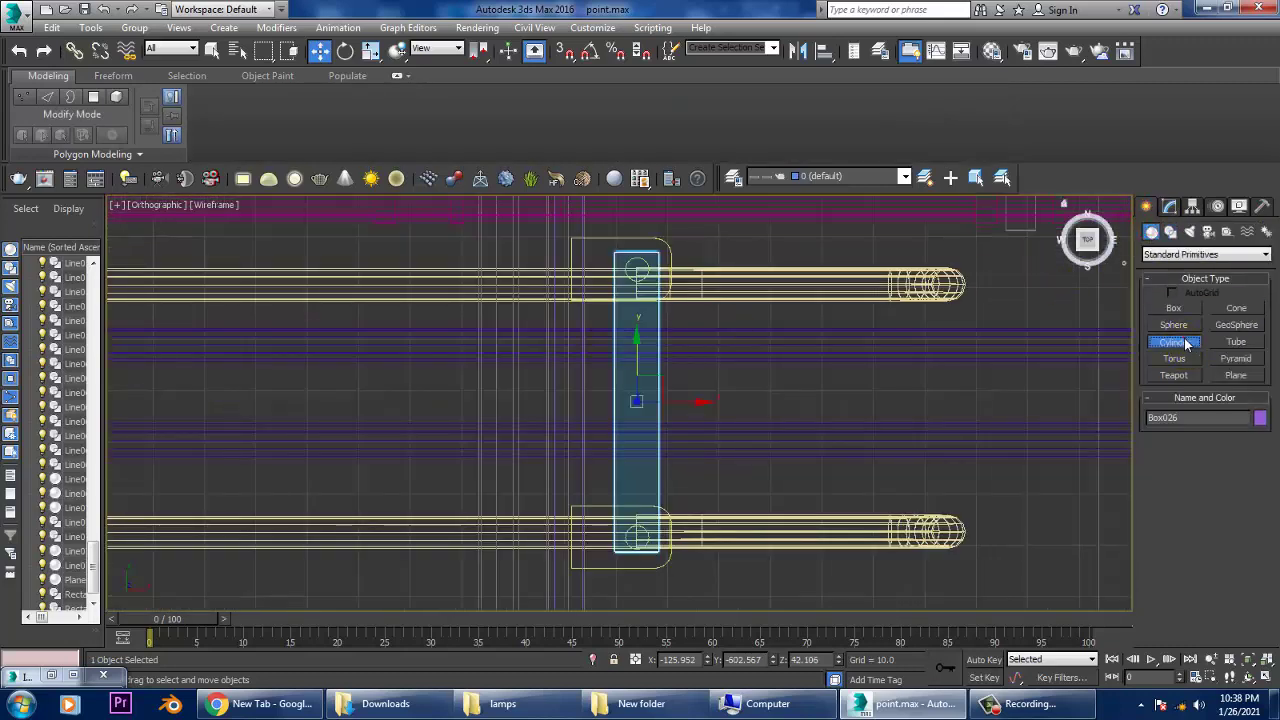
{"action": "left_click", "coordinate": [1186, 344]}
{"action": "scroll", "coordinate": [906, 366], "scroll_direction": "up", "scroll_amount": 3}
{"action": "left_click", "coordinate": [400, 339]}
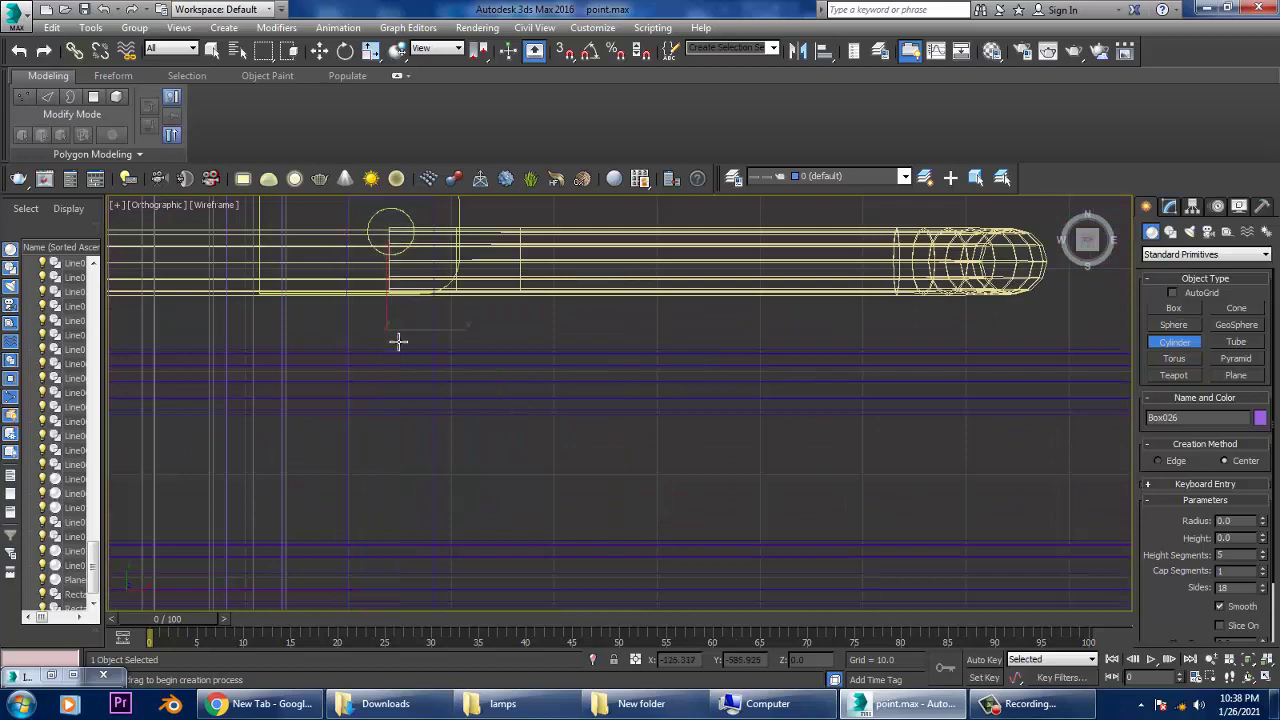
{"action": "key", "text": "w"}
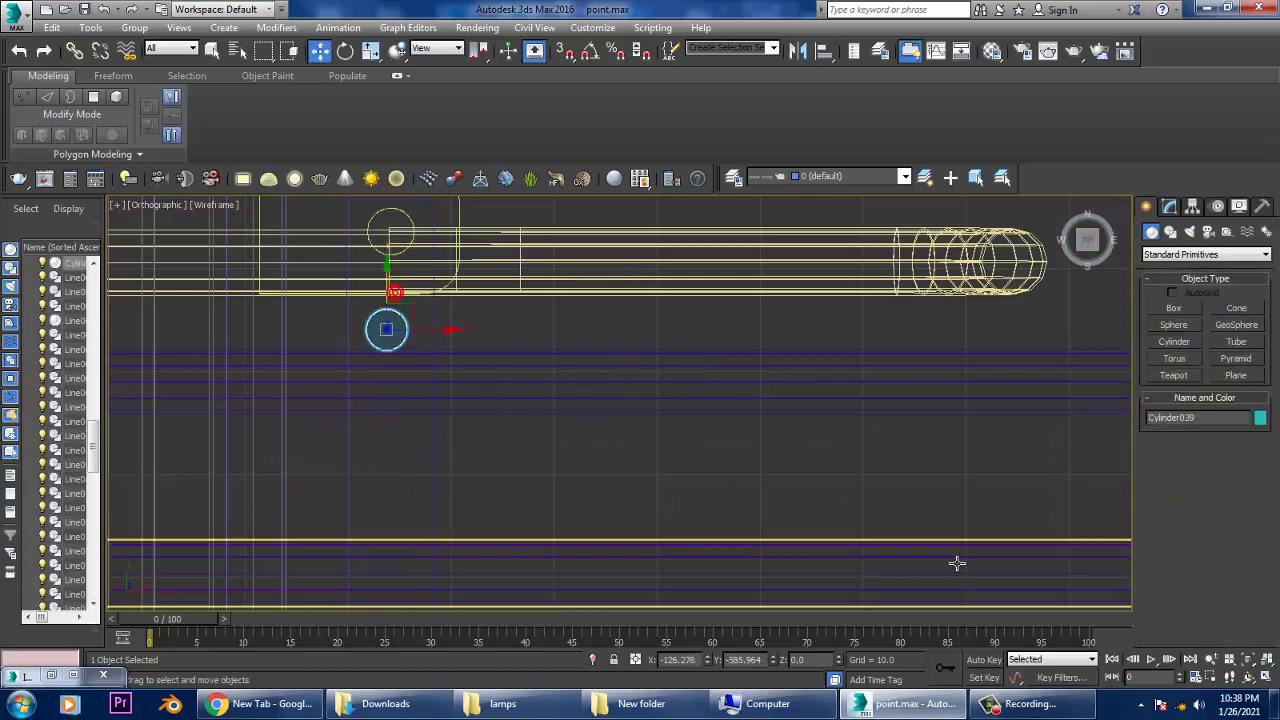
{"action": "key", "text": "alt+w"}
{"action": "key", "text": "alt+w"}
{"action": "middle_click_drag", "start_coordinate": [746, 440], "coordinate": [812, 470]}
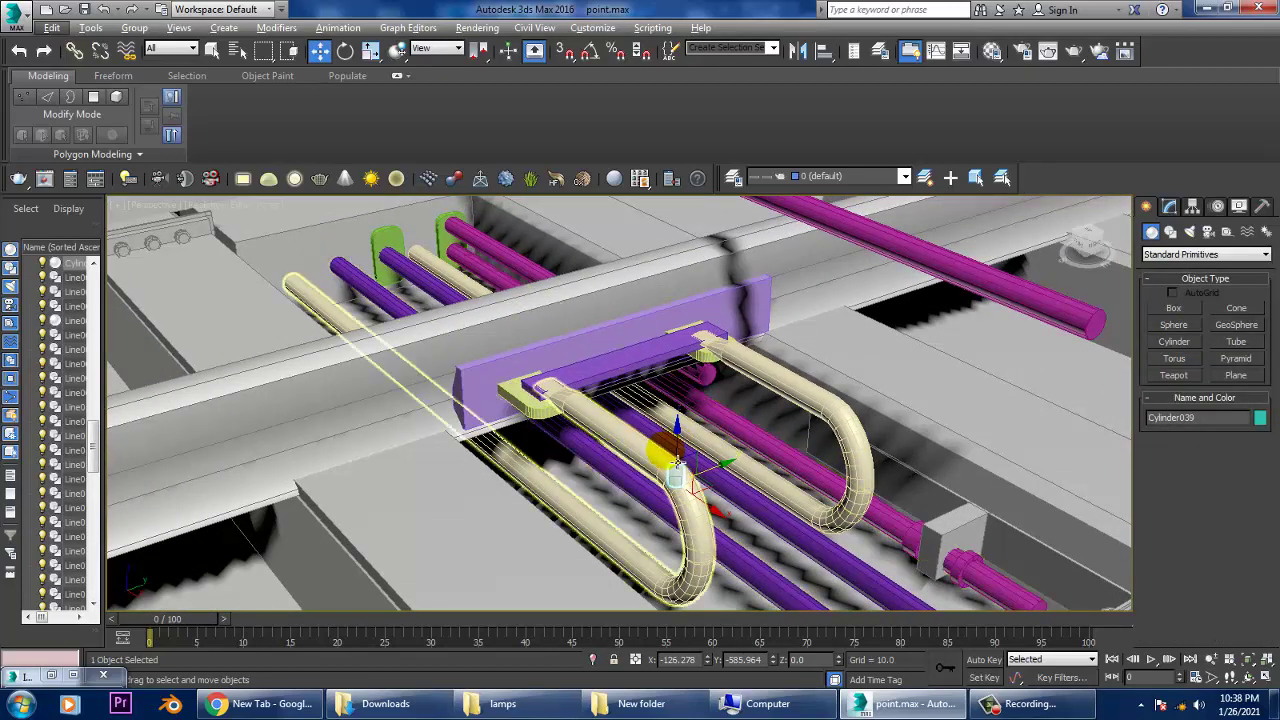
{"action": "left_click_drag", "start_coordinate": [680, 450], "coordinate": [692, 320]}
Step: Slide the cylinder along the plate and raise it so it passes through
{"action": "key", "text": "z"}
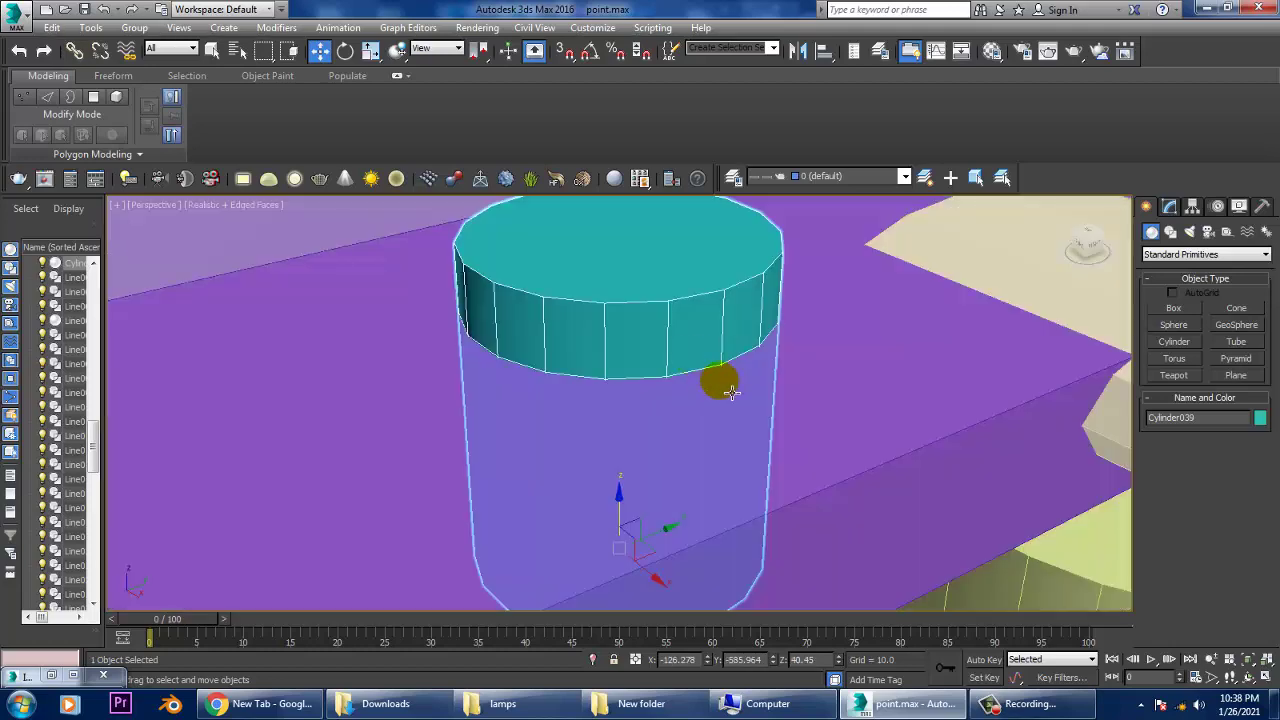
{"action": "scroll", "coordinate": [712, 466], "scroll_direction": "down", "scroll_amount": 3}
{"action": "scroll", "coordinate": [712, 466], "scroll_direction": "down", "scroll_amount": 2}
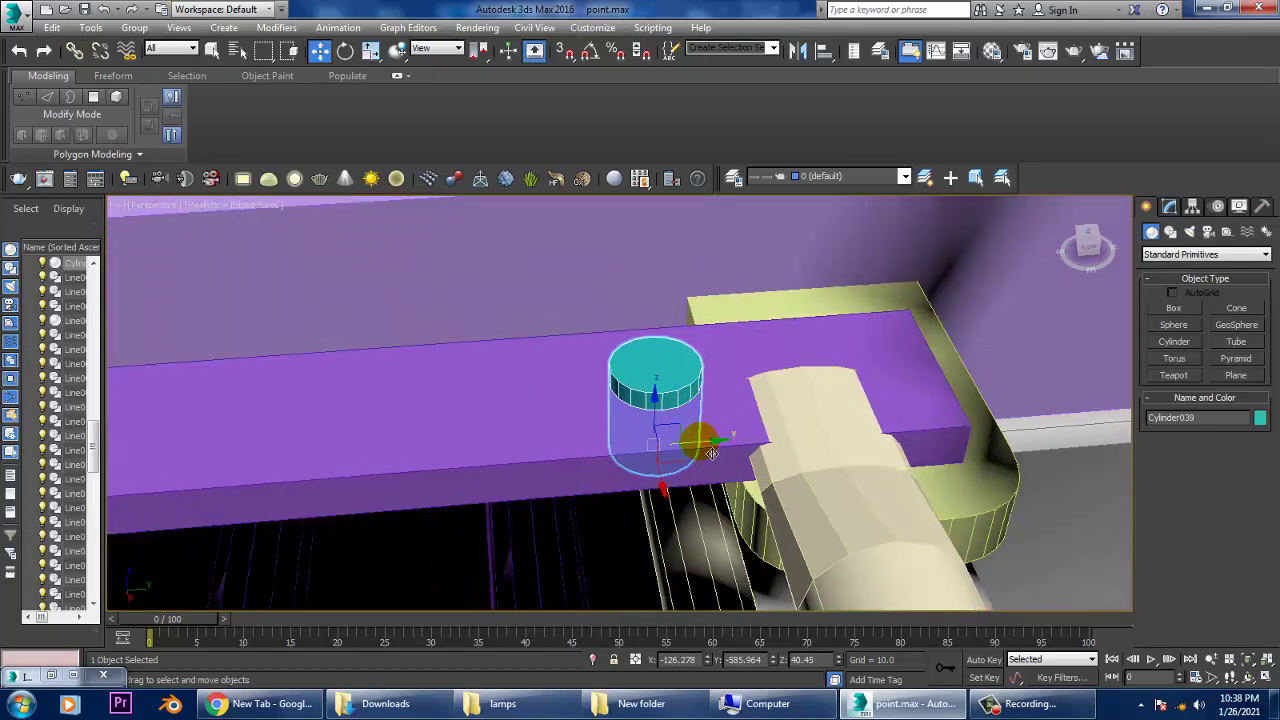
{"action": "left_click_drag", "start_coordinate": [712, 466], "coordinate": [820, 414]}
{"action": "middle_click_drag", "start_coordinate": [820, 414], "coordinate": [829, 375], "text": "alt"}
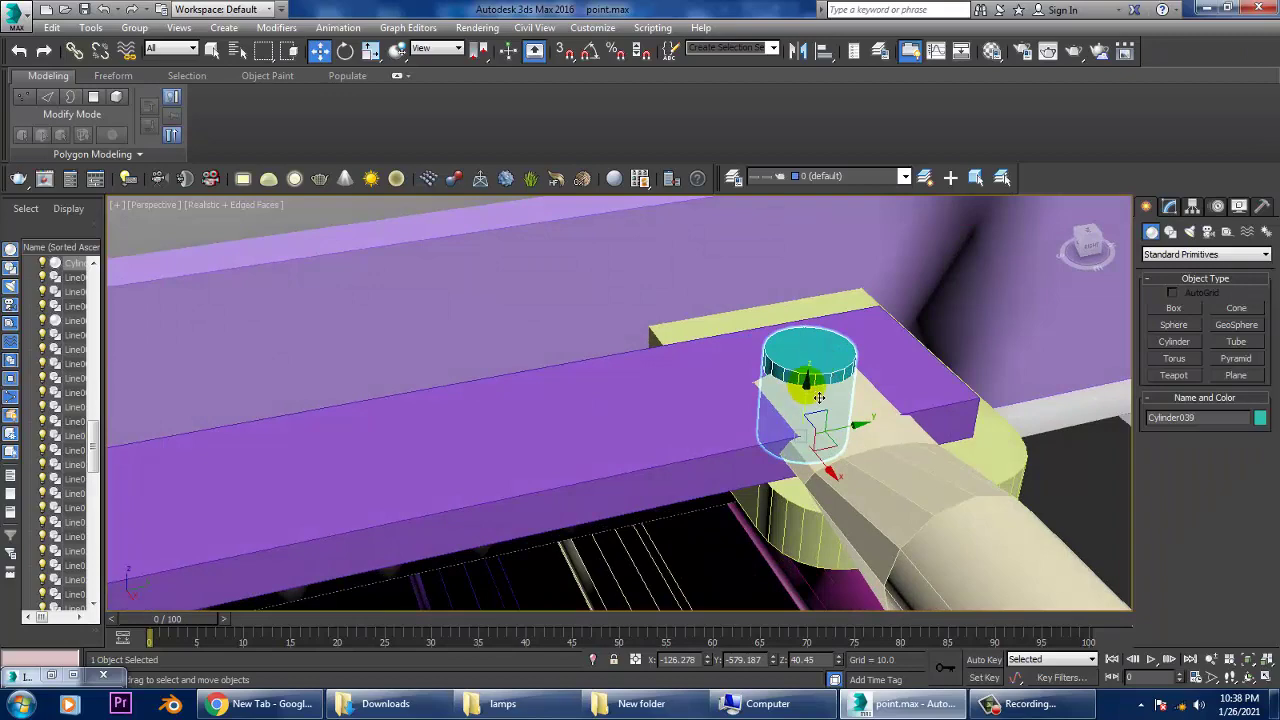
{"action": "left_click_drag", "start_coordinate": [818, 397], "coordinate": [820, 379]}
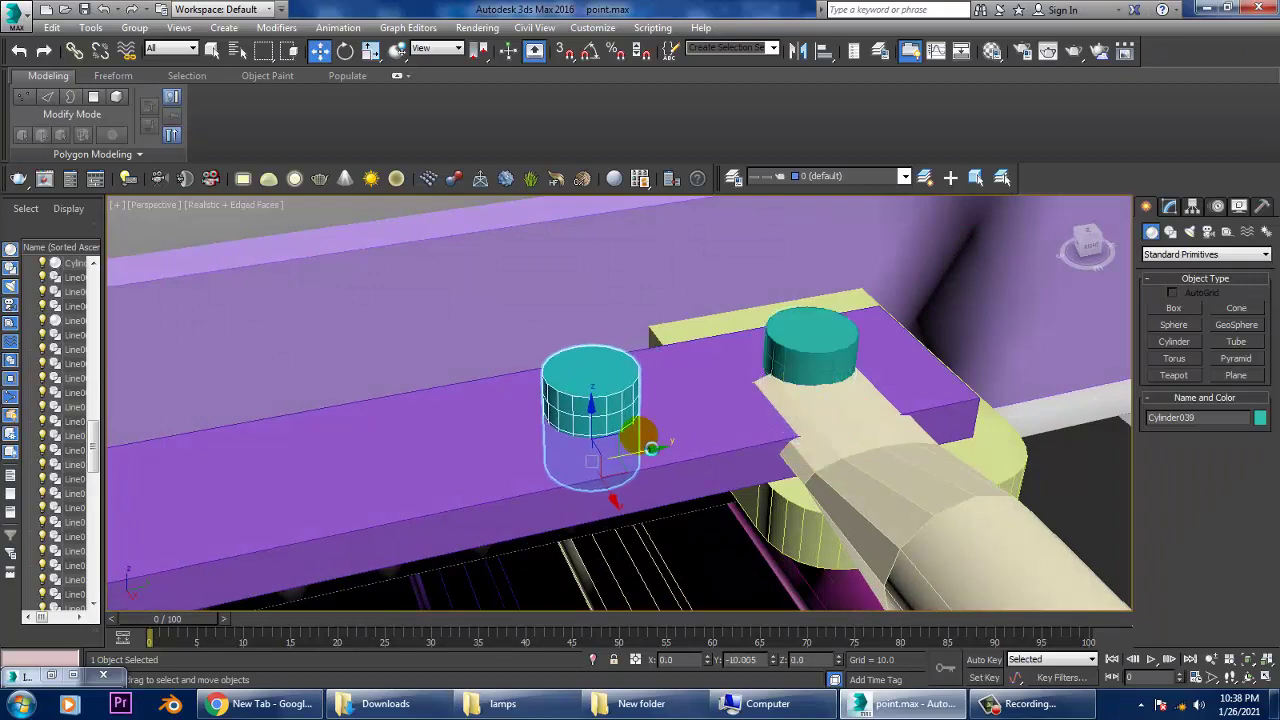
Step: Shift-drag copies of the cylinder along the plate and delete the extra leftmost one
{"action": "left_click_drag", "start_coordinate": [862, 421], "coordinate": [645, 450], "text": "shift"}
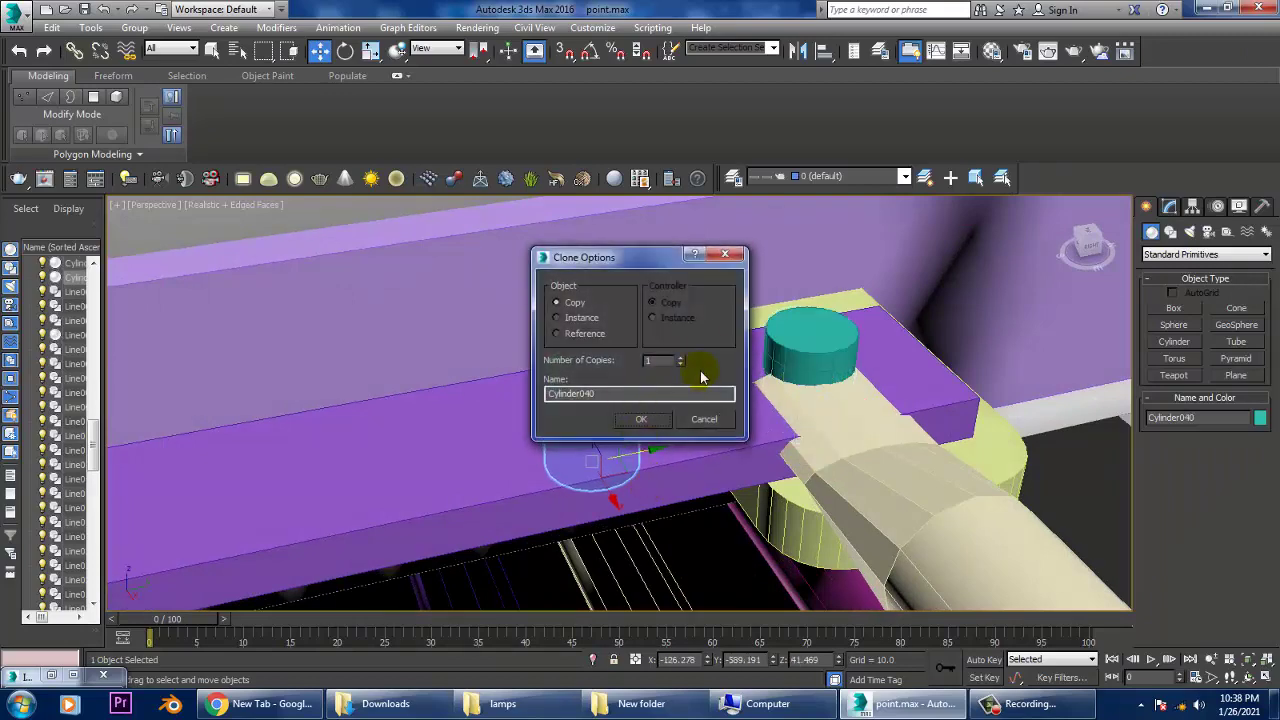
{"action": "left_click", "coordinate": [641, 419]}
{"action": "middle_click_drag", "start_coordinate": [641, 425], "coordinate": [581, 437], "text": "alt"}
{"action": "scroll", "coordinate": [581, 437], "scroll_direction": "up", "scroll_amount": 3}
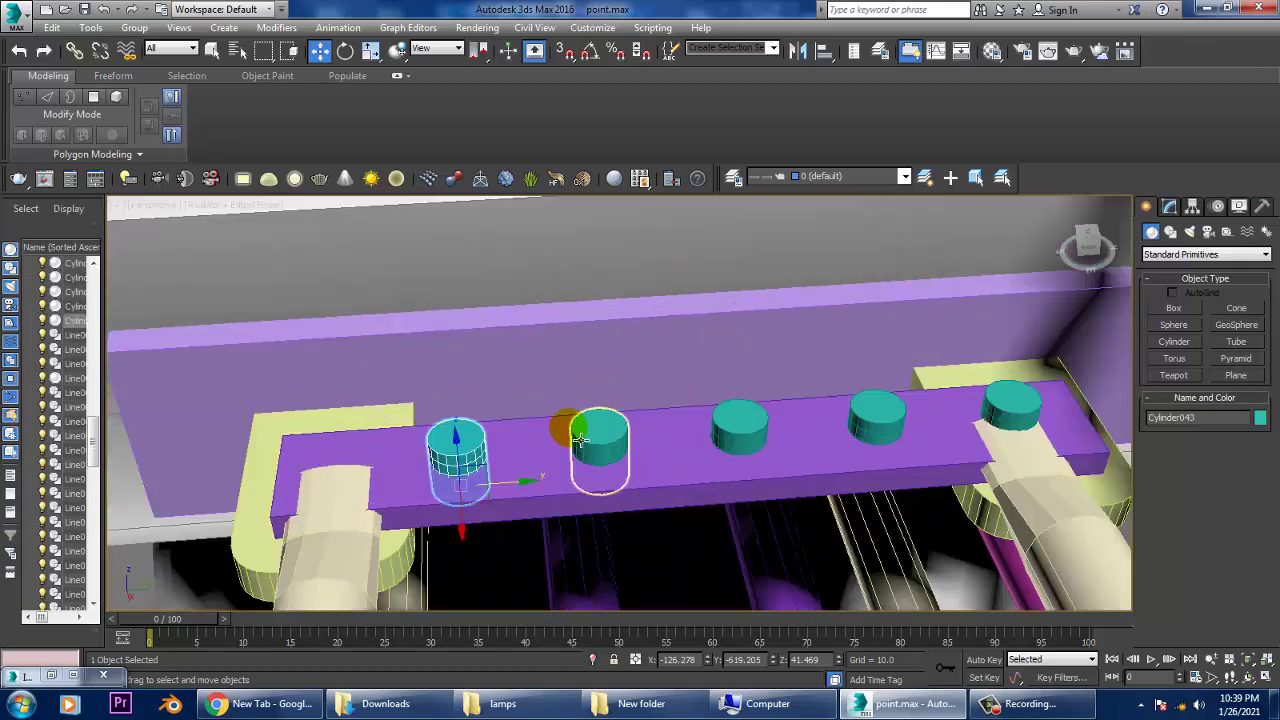
{"action": "key", "text": "Delete"}
Step: Space the four cylinders evenly along the plate, then select the plate Box026
{"action": "left_click", "coordinate": [590, 445]}
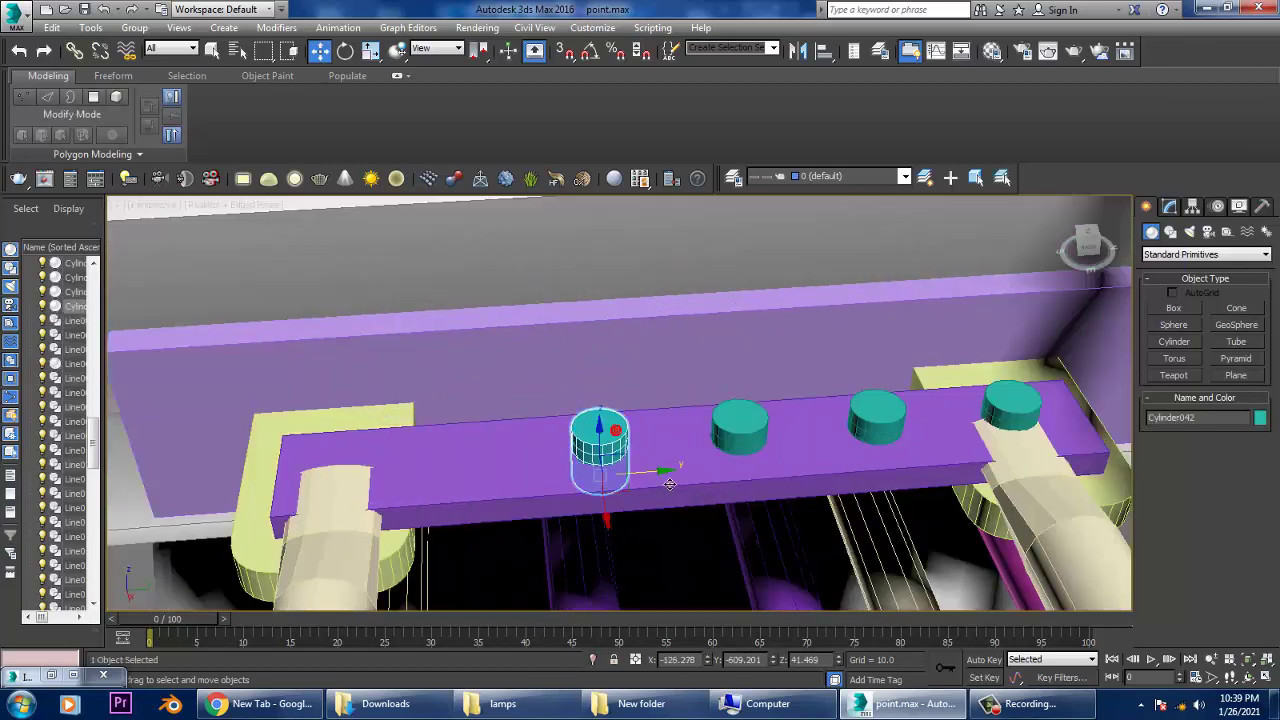
{"action": "left_click_drag", "start_coordinate": [600, 455], "coordinate": [340, 460]}
{"action": "left_click", "coordinate": [740, 430]}
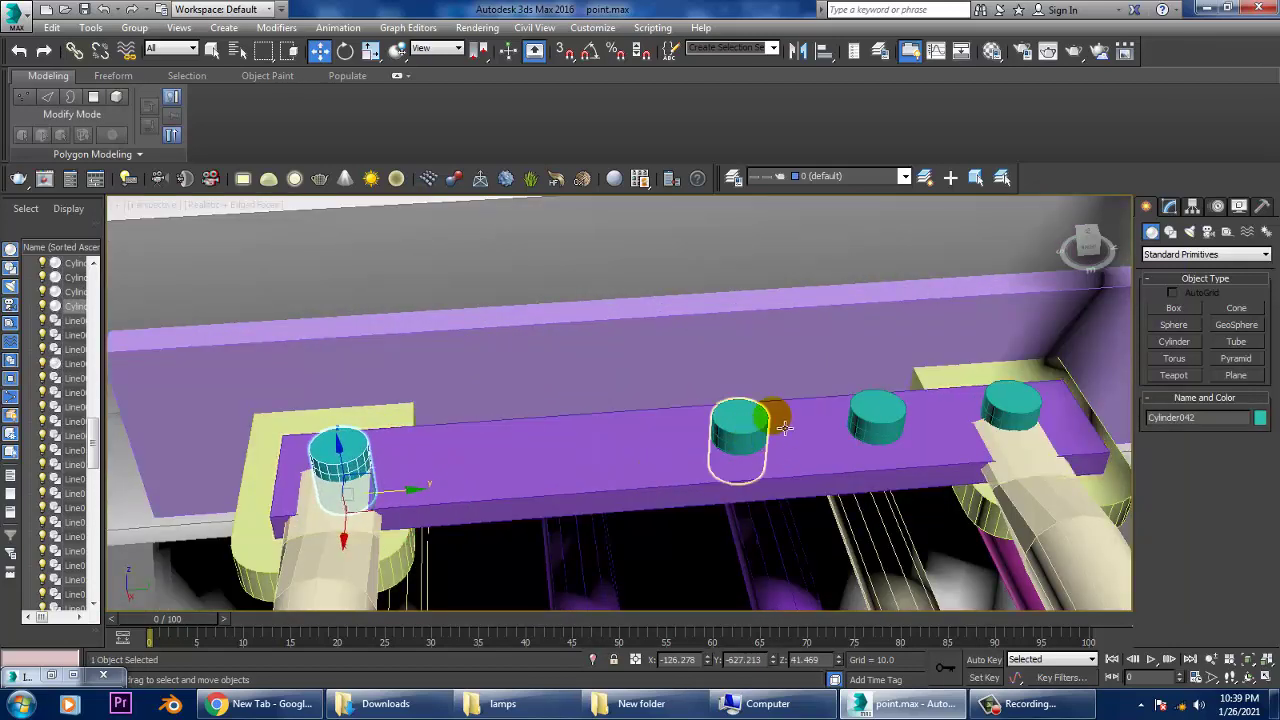
{"action": "left_click_drag", "start_coordinate": [786, 451], "coordinate": [605, 462]}
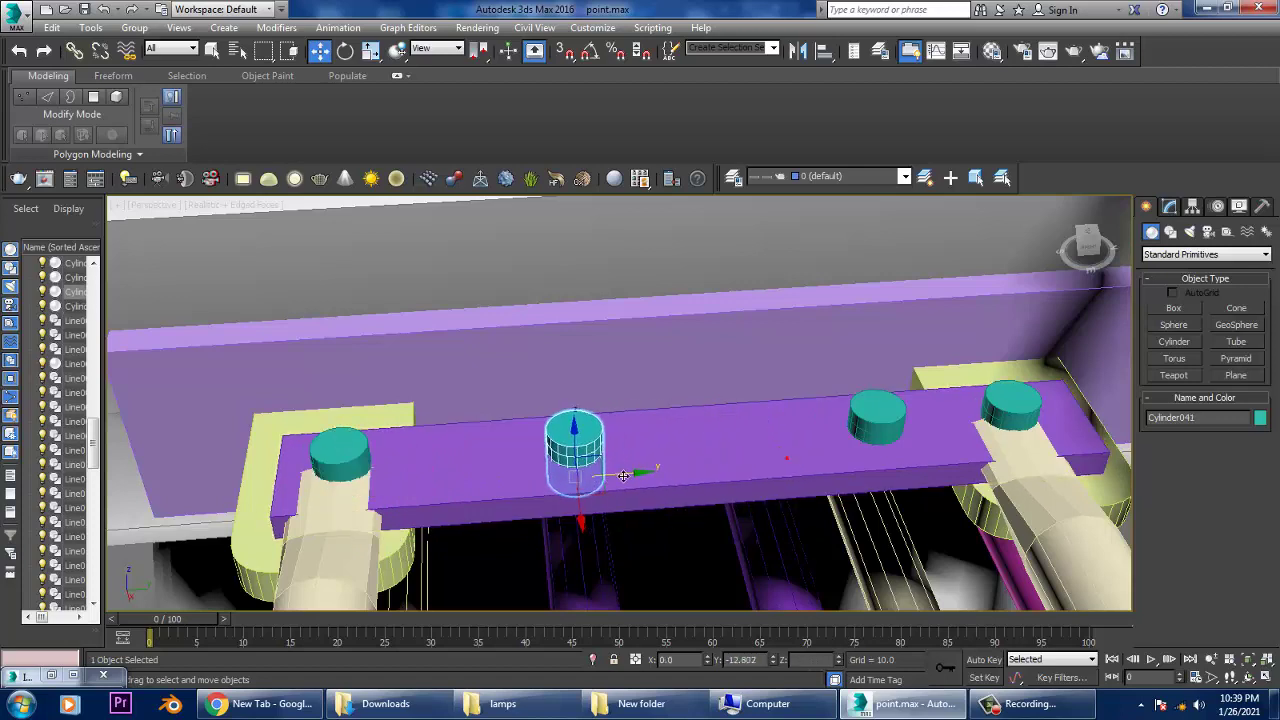
{"action": "left_click", "coordinate": [895, 448]}
{"action": "left_click_drag", "start_coordinate": [897, 448], "coordinate": [731, 472]}
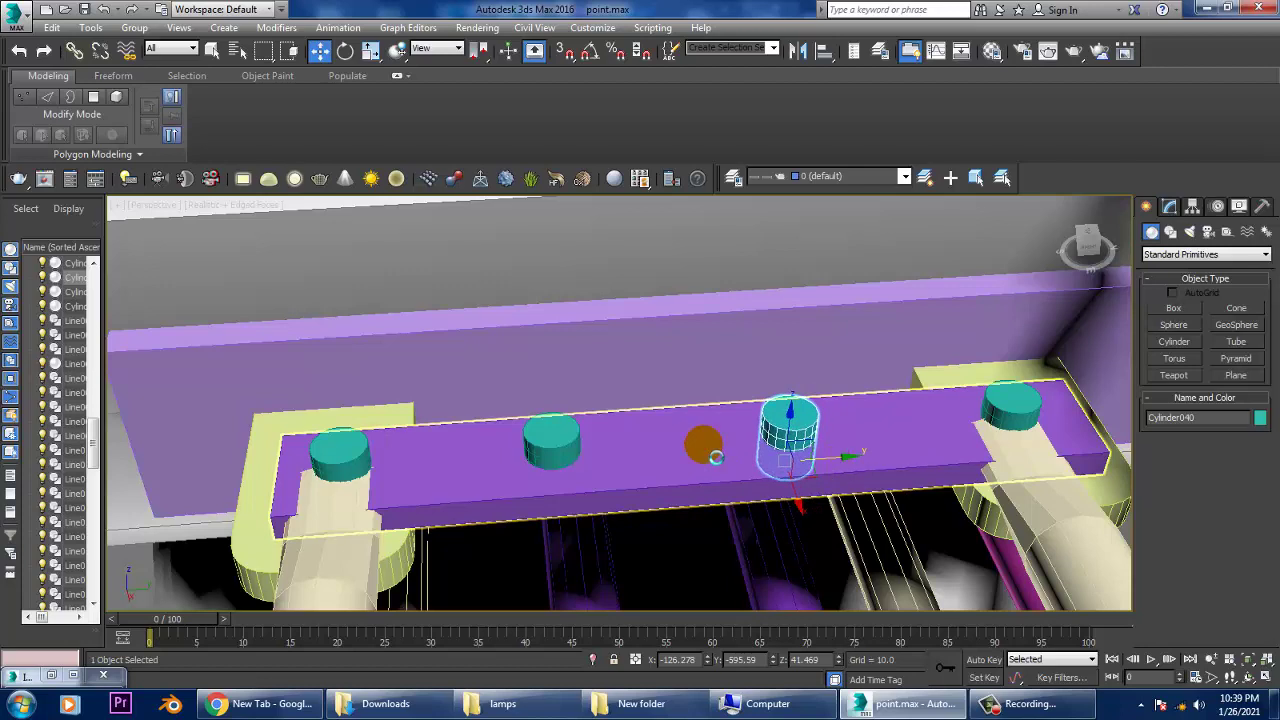
{"action": "left_click", "coordinate": [716, 457]}
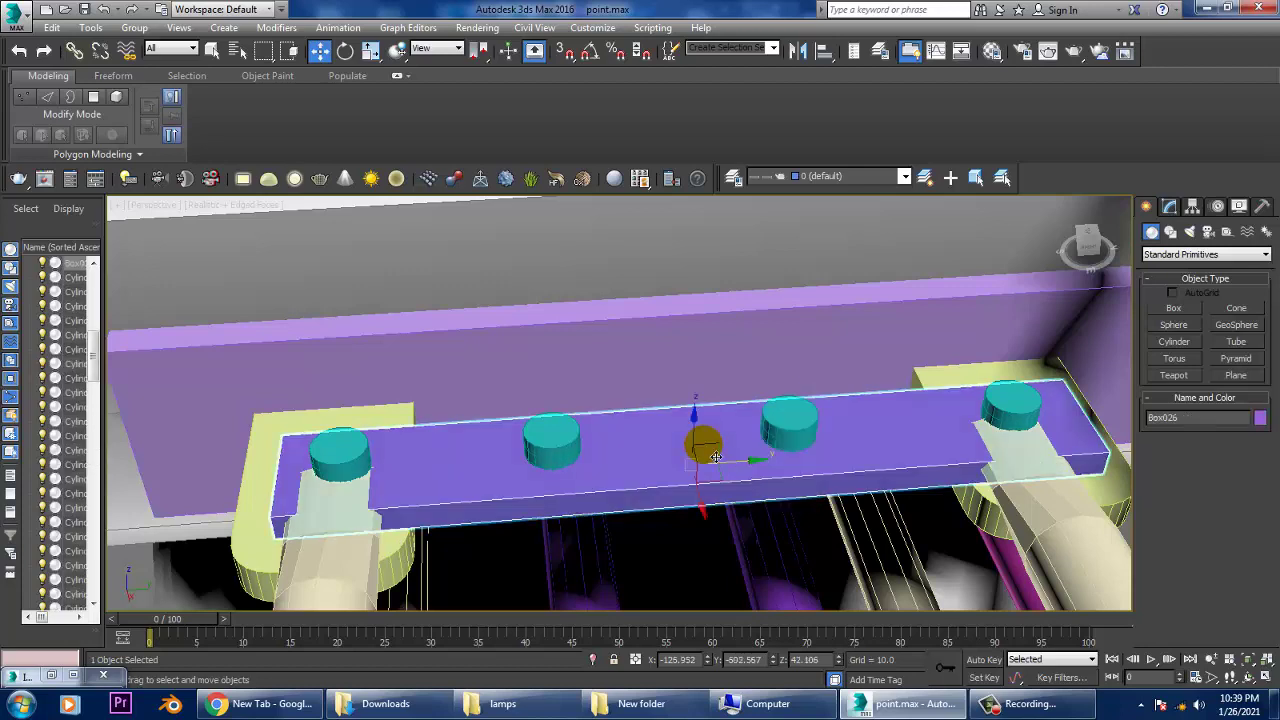
Step: Convert the purple plate to Editable Poly
{"action": "left_click", "coordinate": [1169, 206]}
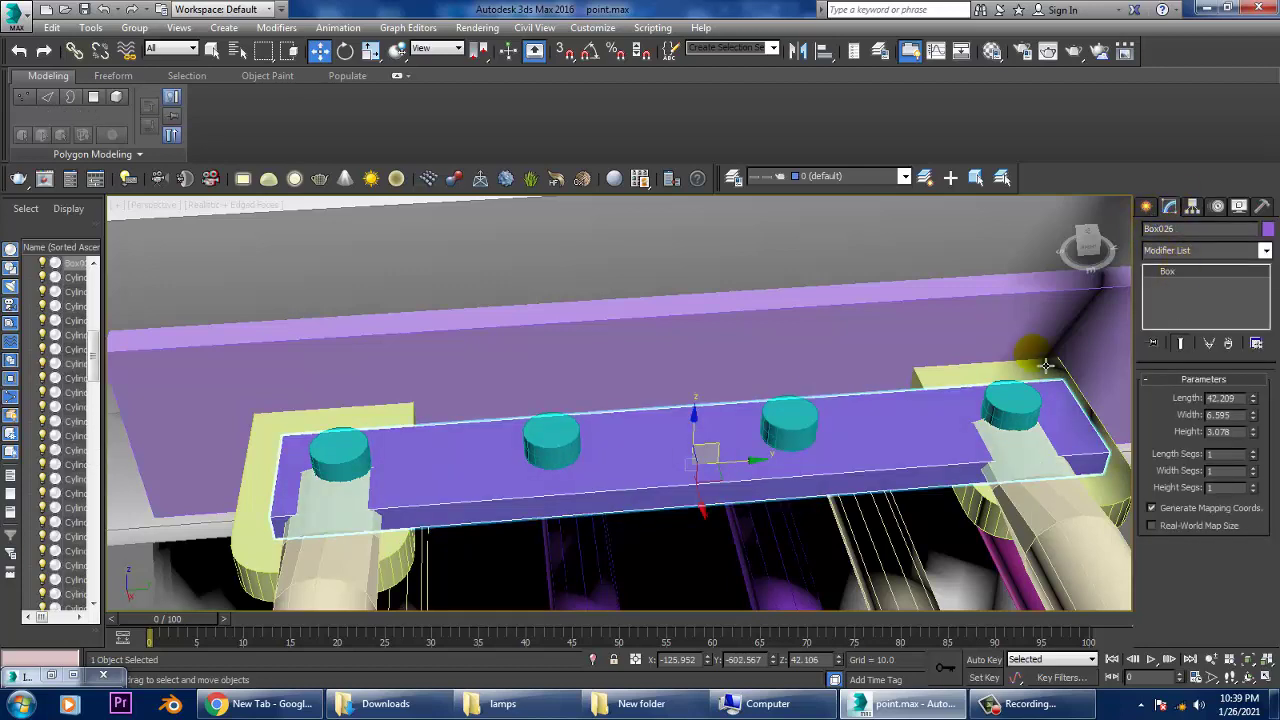
{"action": "right_click", "coordinate": [852, 440]}
{"action": "left_click", "coordinate": [1050, 609]}
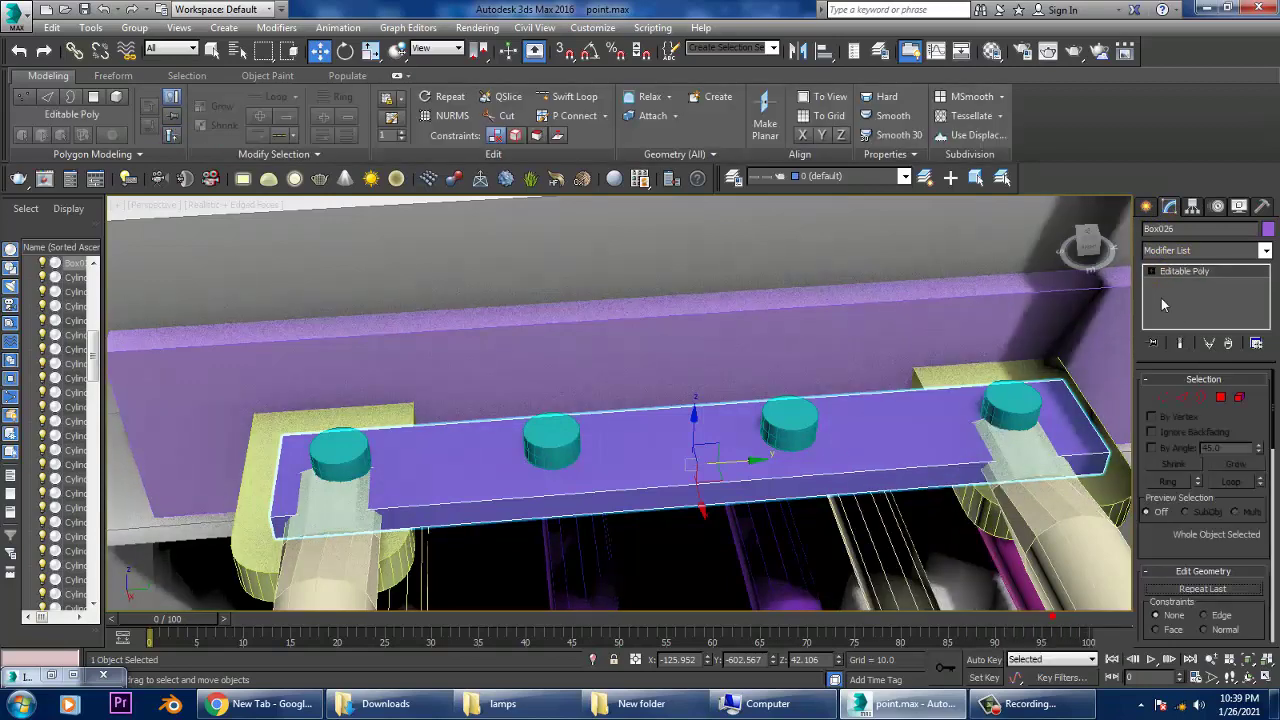
Step: Start a Compound Objects ProBoolean operation on the plate
{"action": "left_click", "coordinate": [1147, 206]}
{"action": "left_click", "coordinate": [1180, 253]}
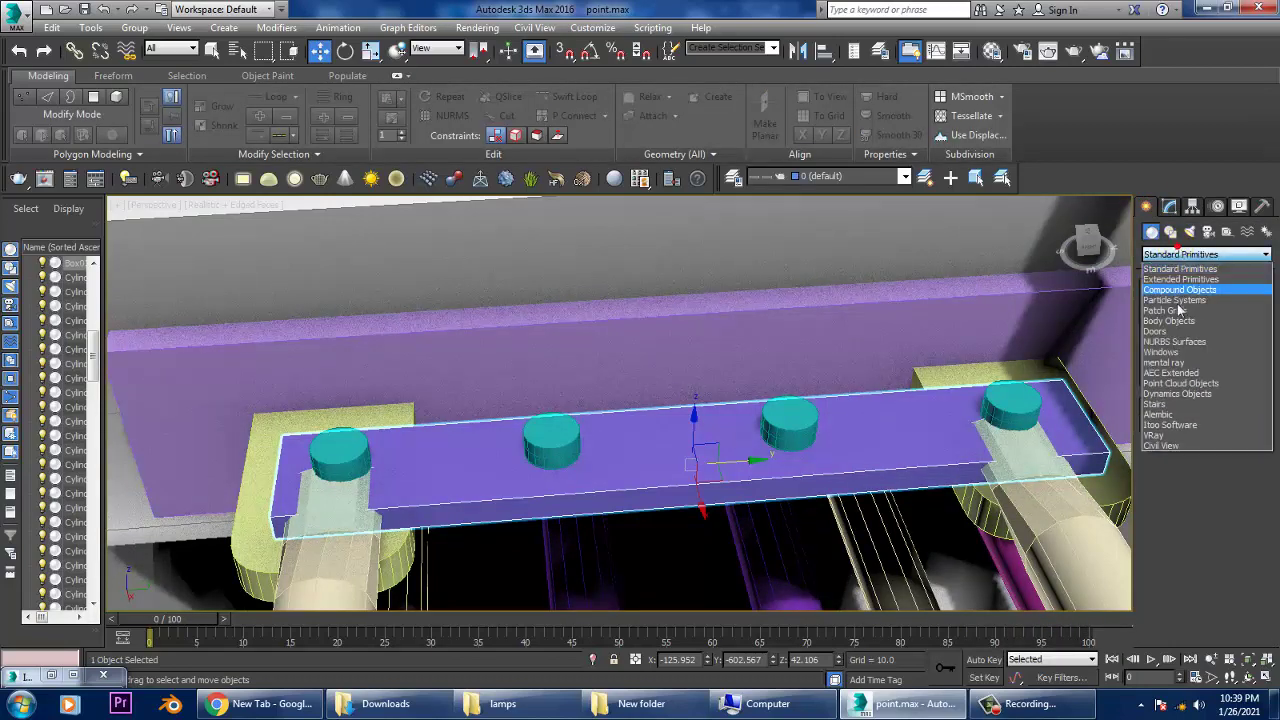
{"action": "left_click", "coordinate": [1180, 286]}
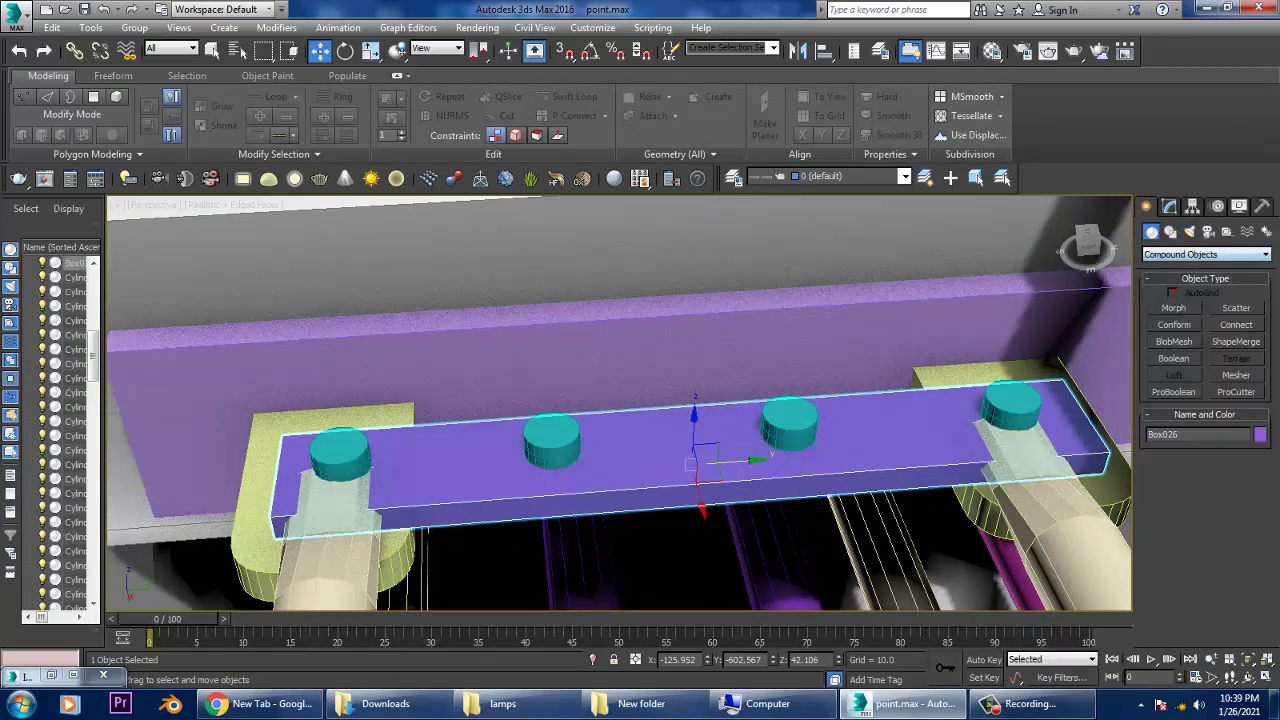
{"action": "left_click", "coordinate": [1172, 392]}
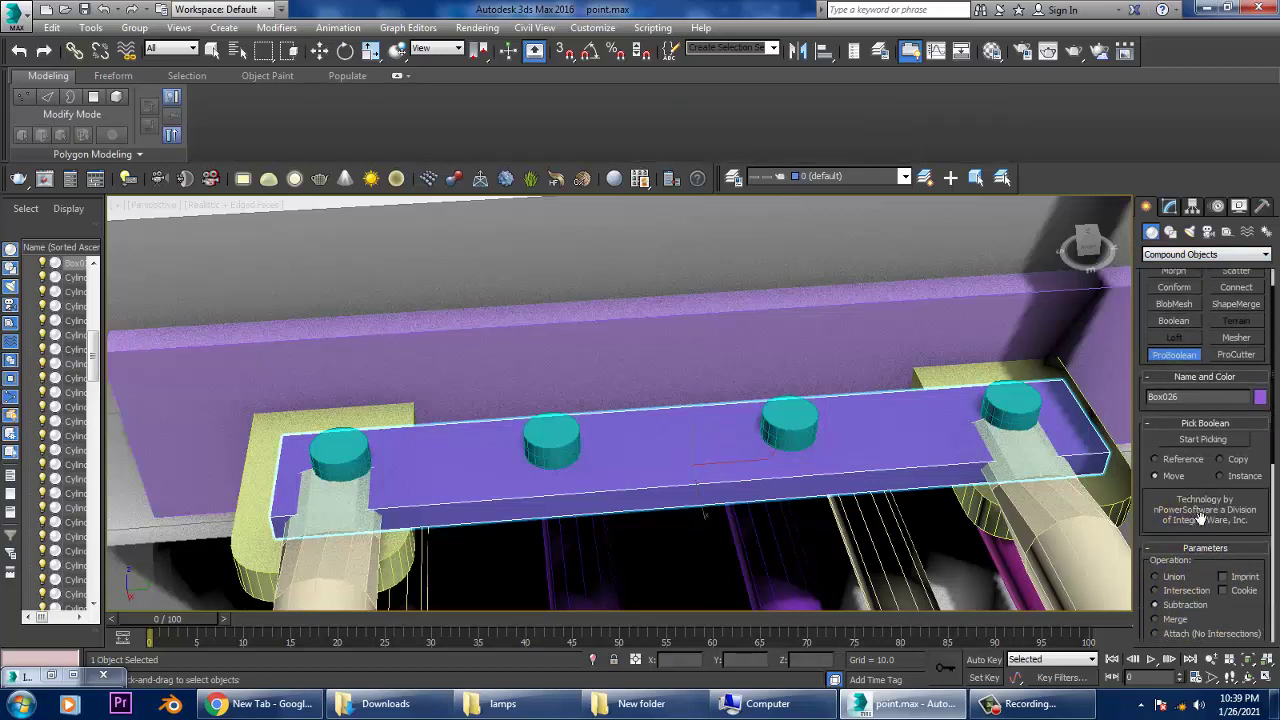
{"action": "scroll", "coordinate": [1180, 550], "scroll_direction": "down", "scroll_amount": 2}
{"action": "scroll", "coordinate": [1190, 490], "scroll_direction": "up", "scroll_amount": 2}
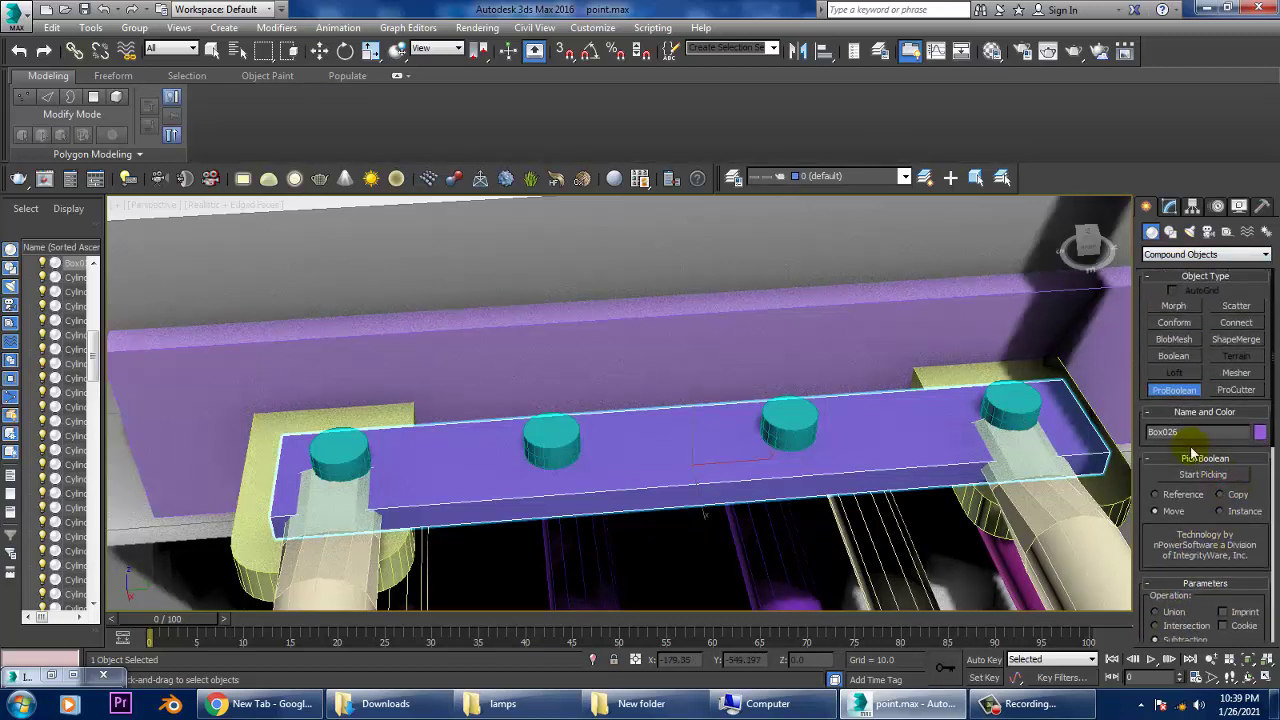
Step: Pick the cylinders to subtract them, leaving round bolt holes in the plate
{"action": "left_click", "coordinate": [1013, 425]}
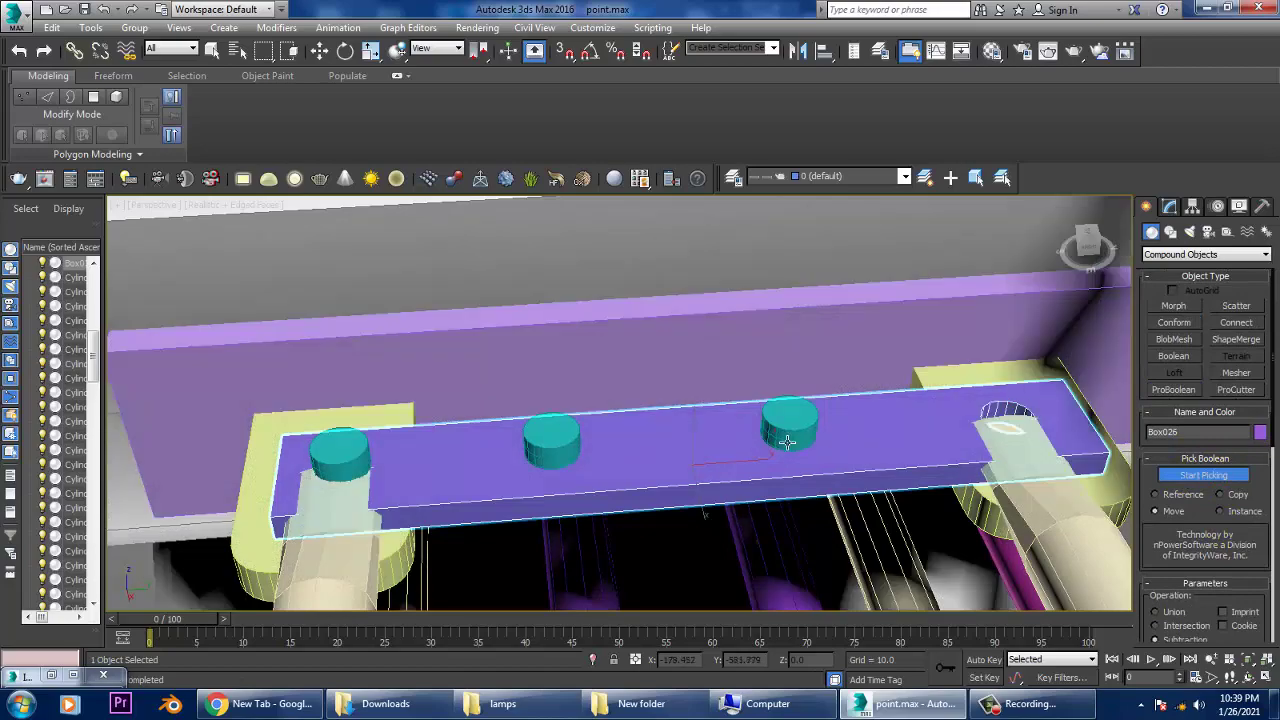
{"action": "left_click", "coordinate": [576, 442]}
{"action": "left_click", "coordinate": [340, 455]}
{"action": "key", "text": "w"}
{"action": "mouse_move", "coordinate": [600, 450]}
{"action": "middle_mouse_down", "text": "alt"}
{"action": "mouse_move", "coordinate": [760, 470]}
{"action": "mouse_move", "coordinate": [650, 468]}
{"action": "middle_mouse_up", "text": "alt"}
{"action": "scroll", "coordinate": [787, 472], "scroll_direction": "up", "scroll_amount": 3}
{"action": "scroll", "coordinate": [787, 472], "scroll_direction": "down", "scroll_amount": 5}
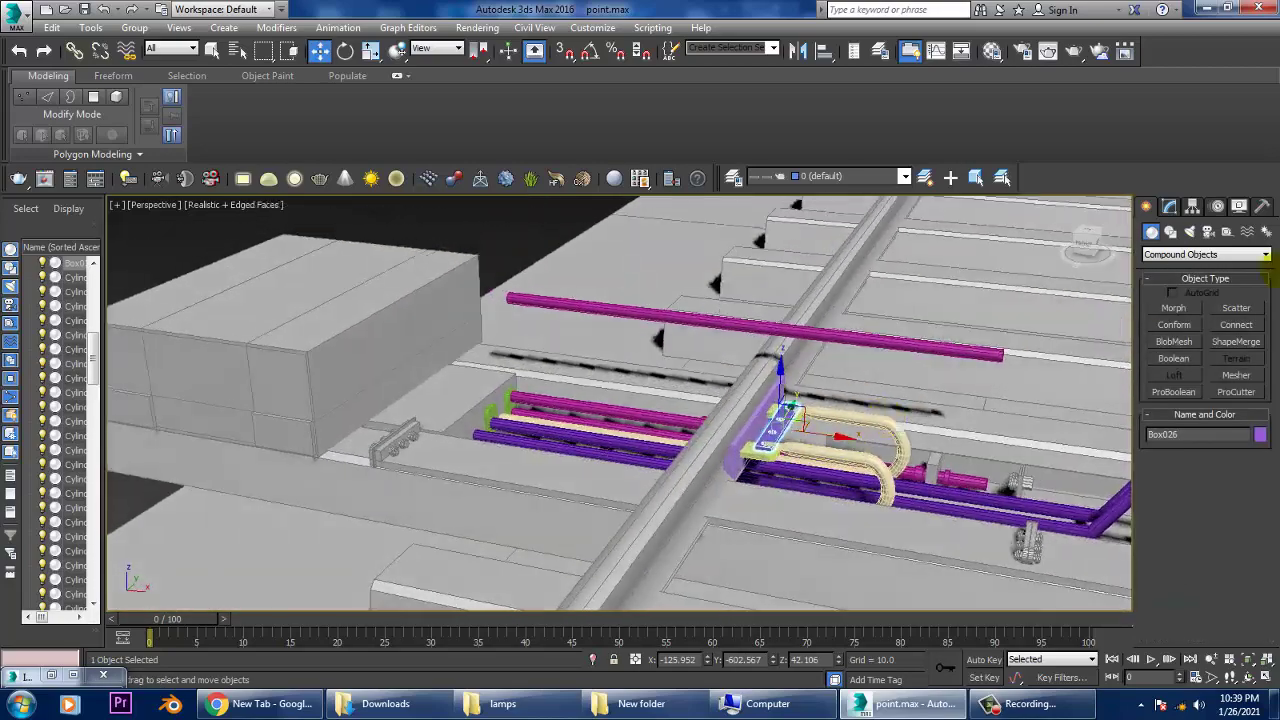
Step: Select all 141 objects and assign them the grey 01 - Default material
{"action": "left_click", "coordinate": [1170, 206]}
{"action": "key", "text": "ctrl+a"}
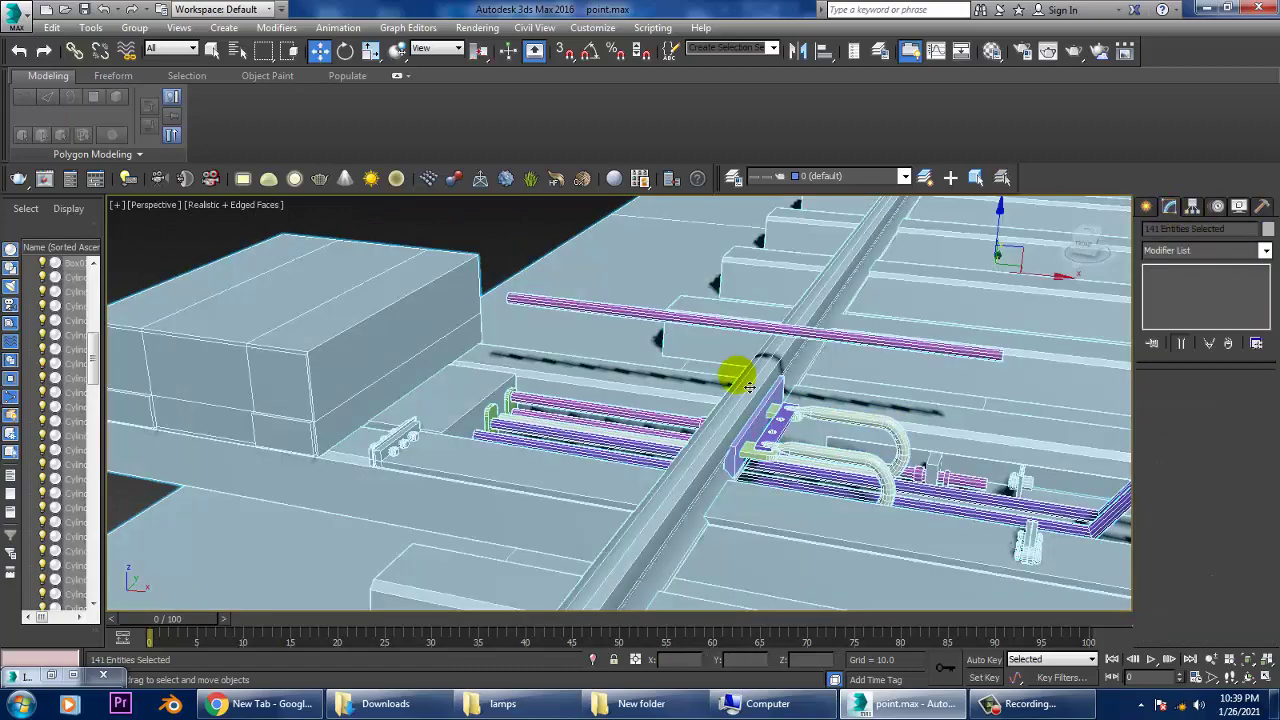
{"action": "key", "text": "m"}
{"action": "left_click", "coordinate": [197, 368]}
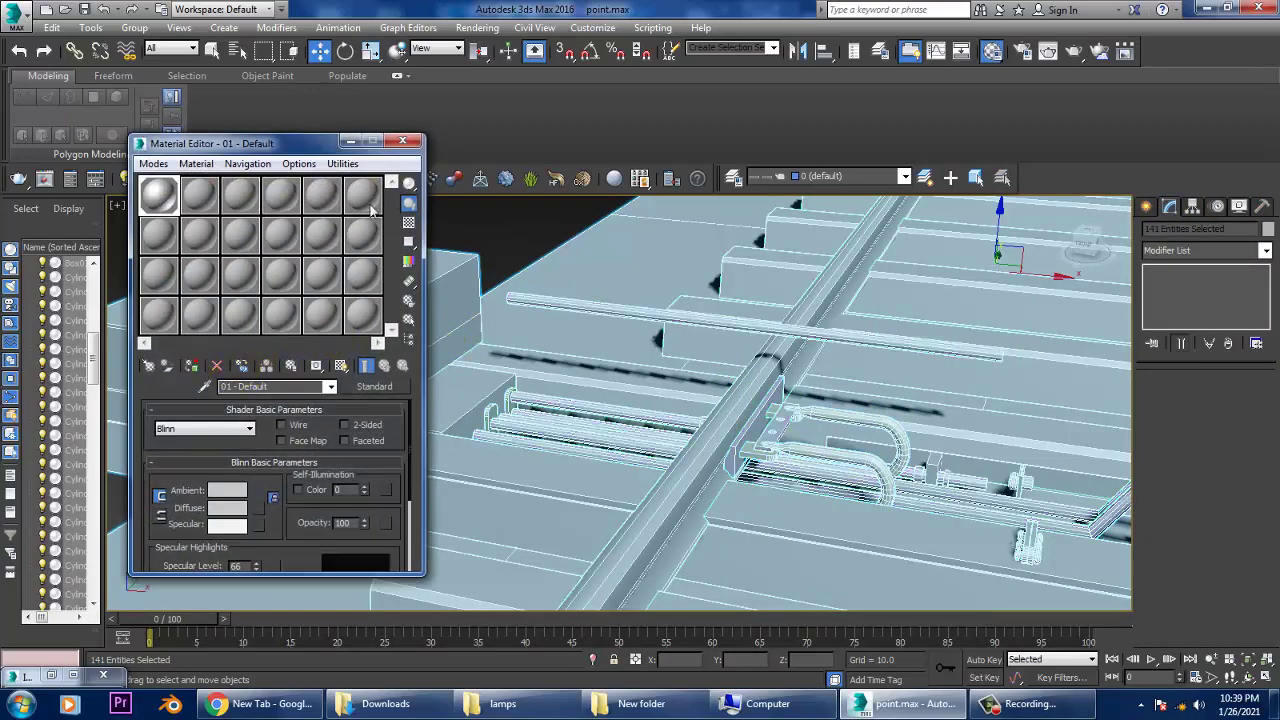
{"action": "left_click", "coordinate": [350, 141]}
{"action": "middle_click_drag", "start_coordinate": [400, 250], "coordinate": [509, 257], "text": "alt"}
{"action": "left_click", "coordinate": [509, 257]}
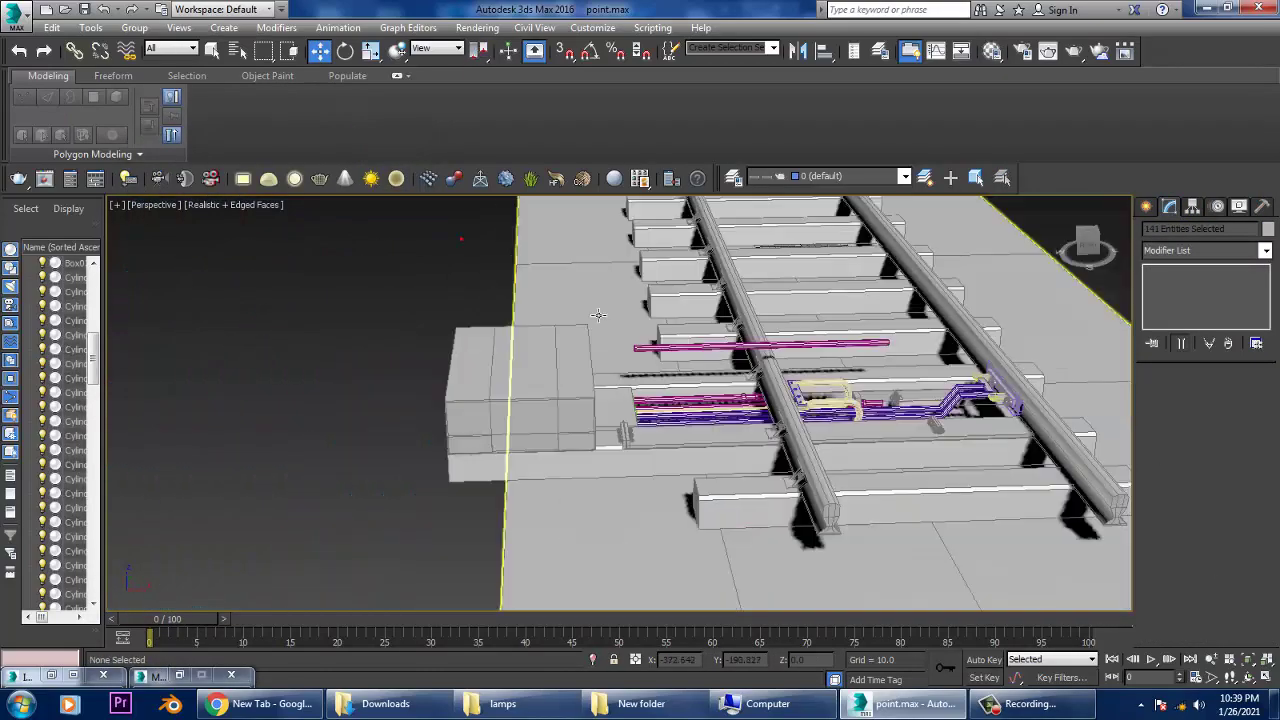
{"action": "scroll", "coordinate": [812, 357], "scroll_direction": "down", "scroll_amount": 2}
{"action": "scroll", "coordinate": [812, 357], "scroll_direction": "up", "scroll_amount": 2}
{"action": "scroll", "coordinate": [777, 346], "scroll_direction": "up", "scroll_amount": 2}
{"action": "scroll", "coordinate": [794, 323], "scroll_direction": "up", "scroll_amount": 2}
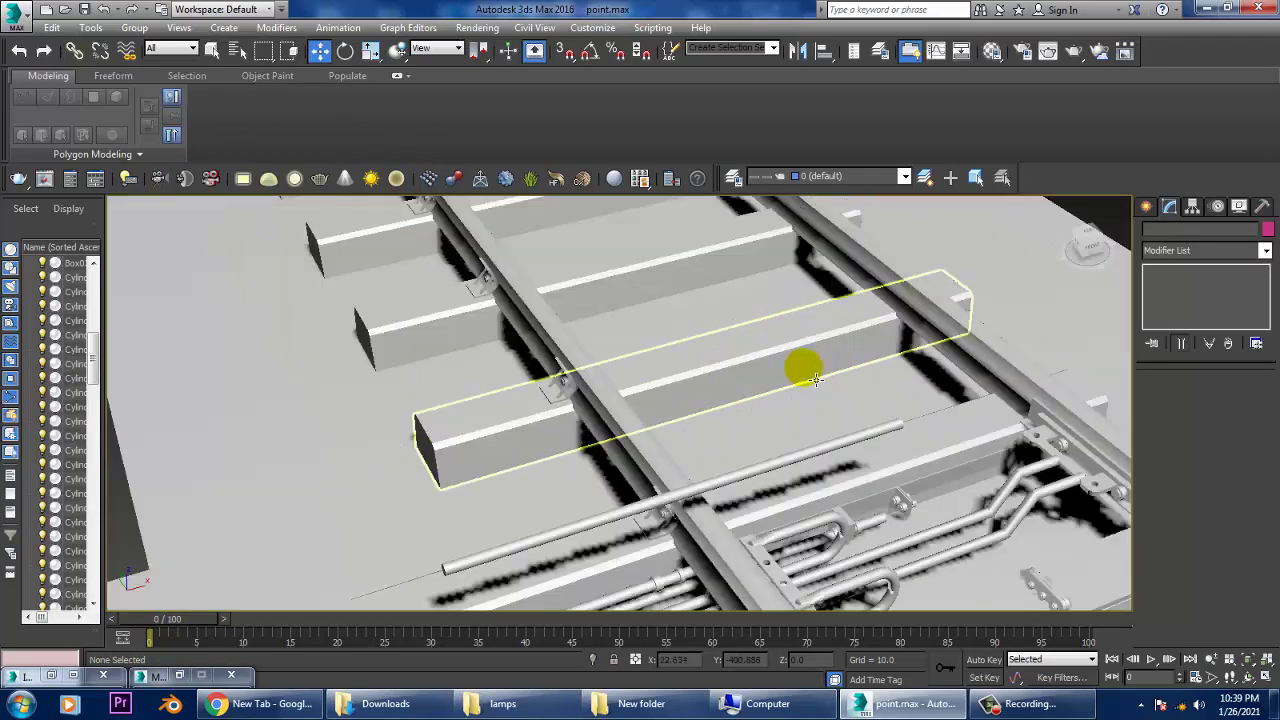
{"action": "scroll", "coordinate": [808, 366], "scroll_direction": "up", "scroll_amount": 2}
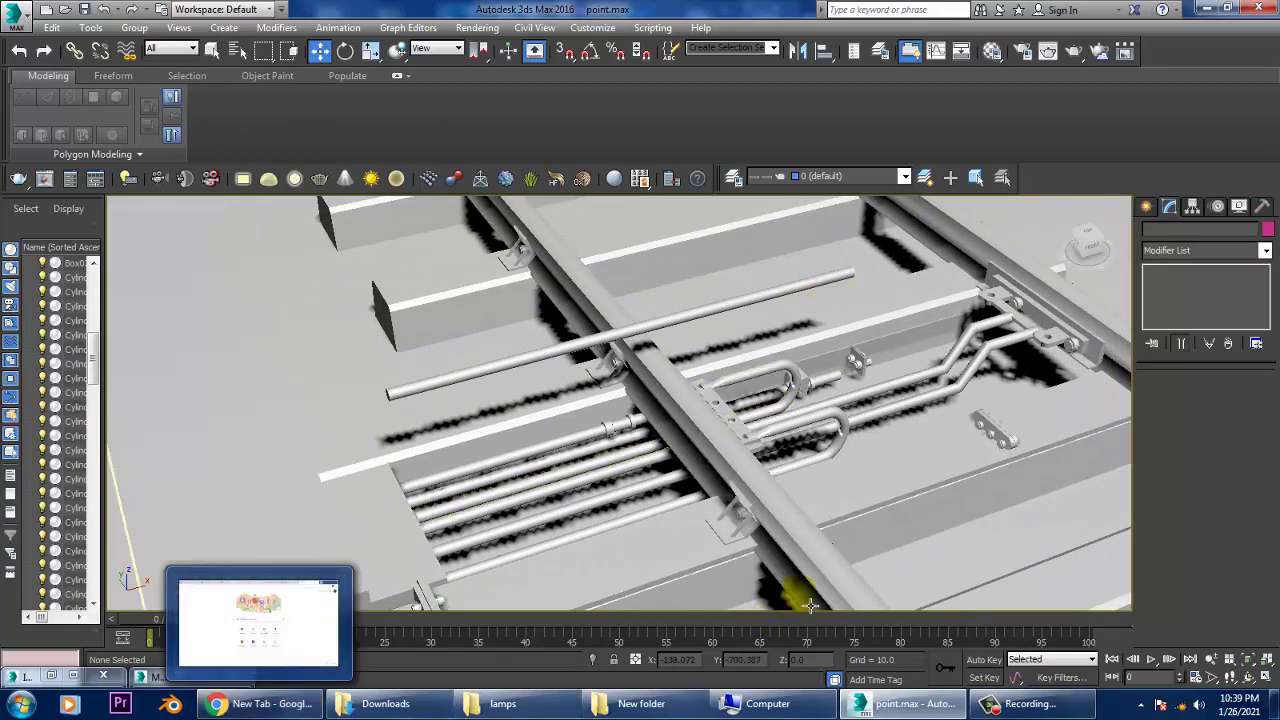
{"action": "scroll", "coordinate": [883, 474], "scroll_direction": "up", "scroll_amount": 4}
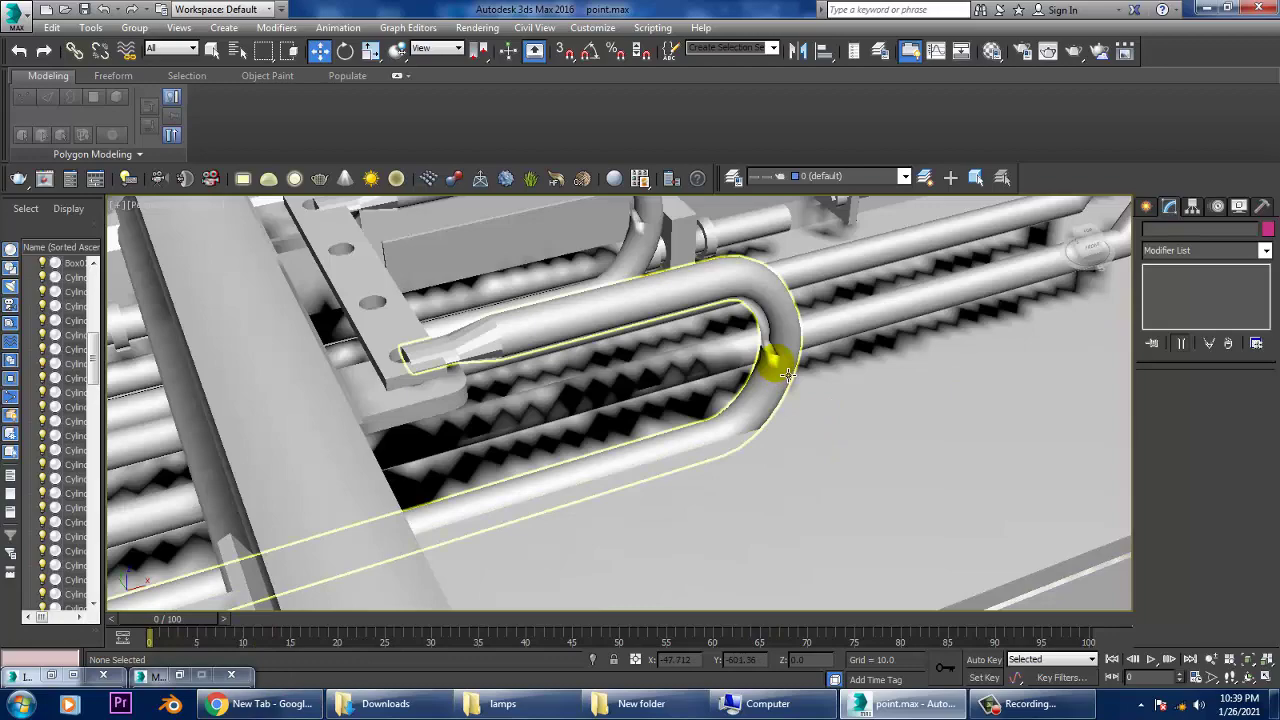
Step: Select the U-shaped pipe and zoom out to see its whole run
{"action": "left_click", "coordinate": [777, 363]}
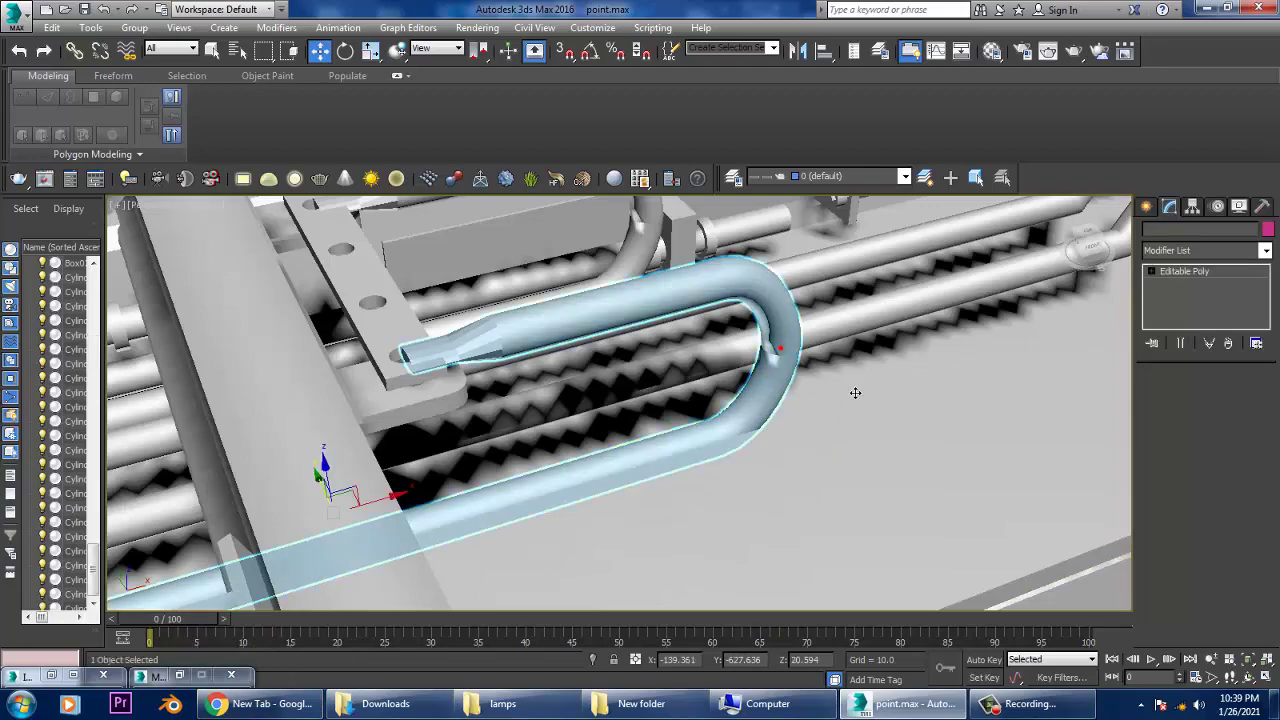
{"action": "middle_click_drag", "start_coordinate": [854, 391], "coordinate": [830, 380], "text": "alt"}
{"action": "scroll", "coordinate": [830, 380], "scroll_direction": "down", "scroll_amount": 5}
{"action": "middle_click_drag", "start_coordinate": [811, 309], "coordinate": [809, 380], "text": "alt"}
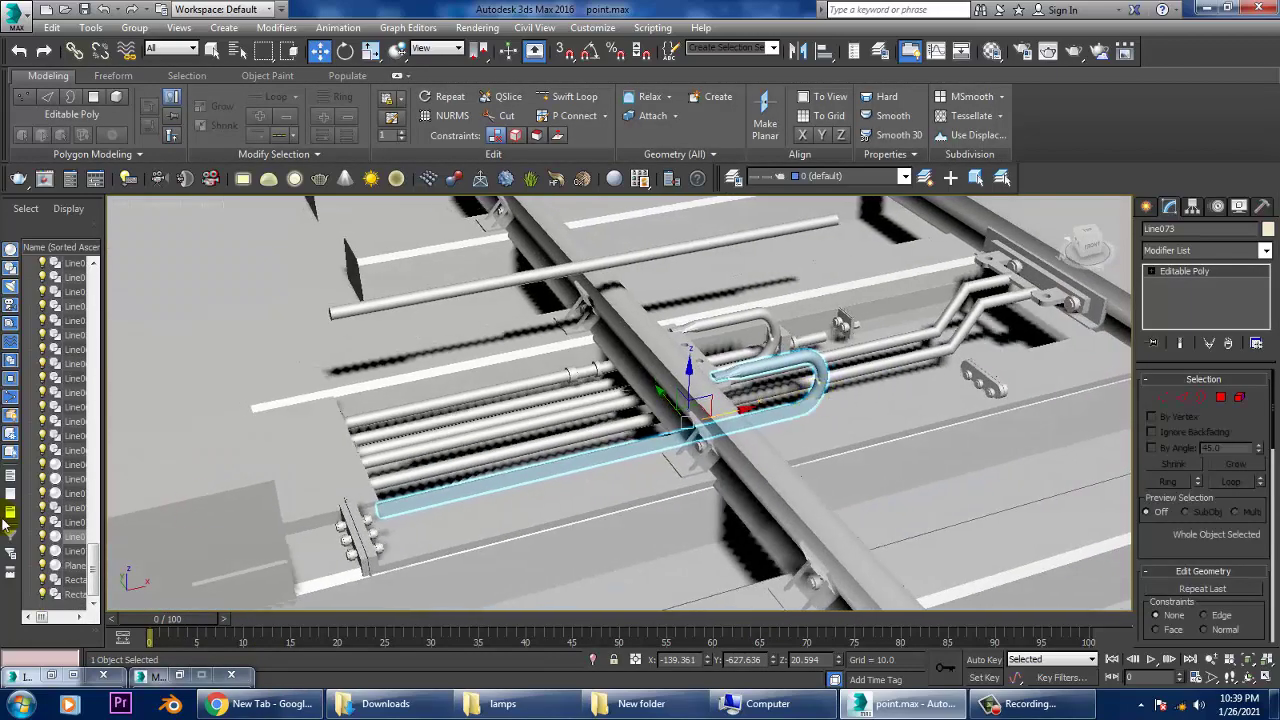
Step: Compare against the reference rail photo, then zoom in on the bent rod's tapered end
{"action": "left_click", "coordinate": [55, 680]}
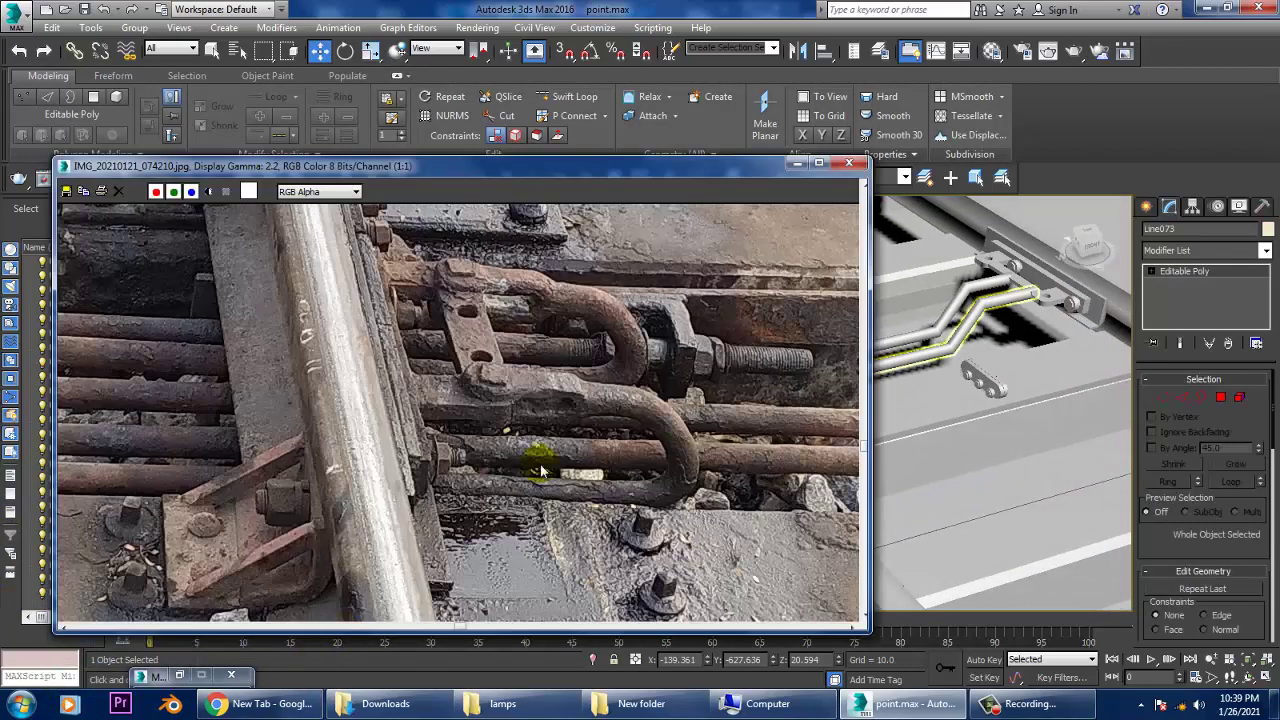
{"action": "left_click", "coordinate": [818, 163]}
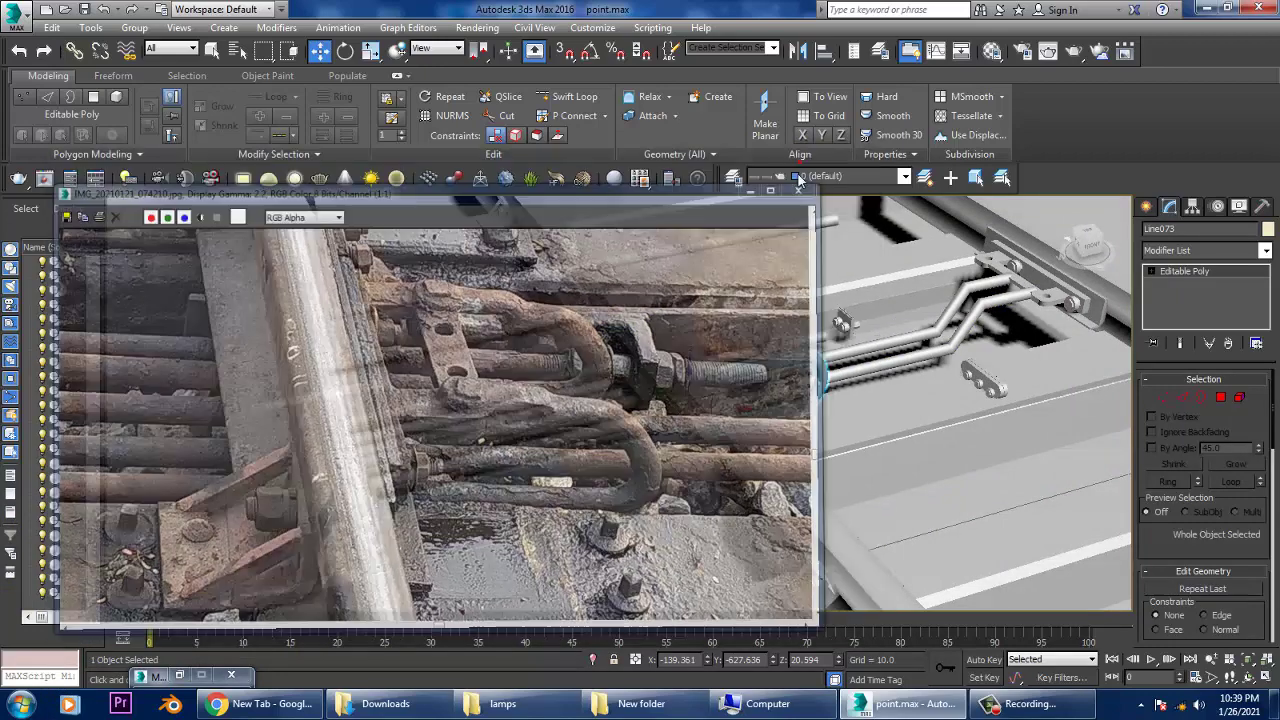
{"action": "middle_click_drag", "start_coordinate": [749, 457], "coordinate": [757, 396], "text": "alt"}
{"action": "scroll", "coordinate": [757, 396], "scroll_direction": "up", "scroll_amount": 3}
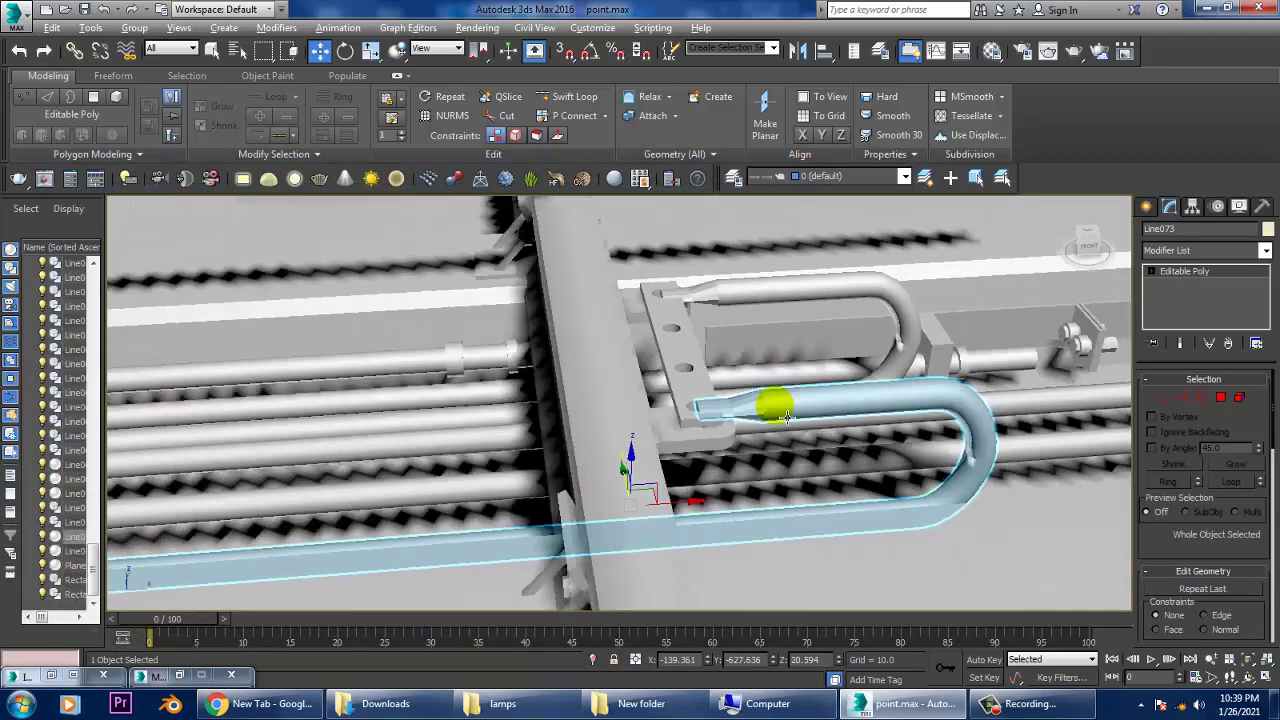
{"action": "scroll", "coordinate": [771, 408], "scroll_direction": "up", "scroll_amount": 5}
{"action": "left_click", "coordinate": [1147, 207]}
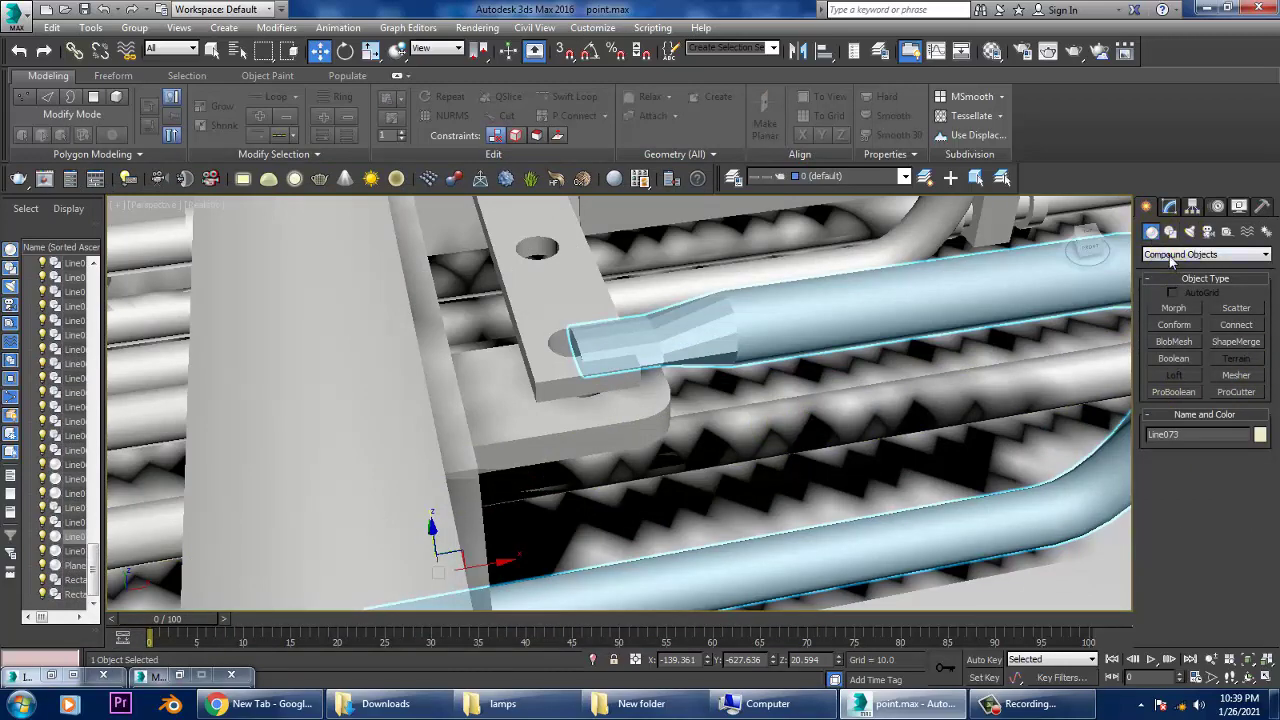
Step: Draw a small standard Cylinder on the bracket plate viewed from above
{"action": "left_click", "coordinate": [1172, 255]}
{"action": "left_click", "coordinate": [1185, 270]}
{"action": "left_click", "coordinate": [1175, 341]}
{"action": "mouse_move", "coordinate": [428, 528]}
{"action": "middle_mouse_down", "text": "alt"}
{"action": "mouse_move", "coordinate": [712, 436]}
{"action": "mouse_move", "coordinate": [1197, 318]}
{"action": "middle_mouse_up", "text": "alt"}
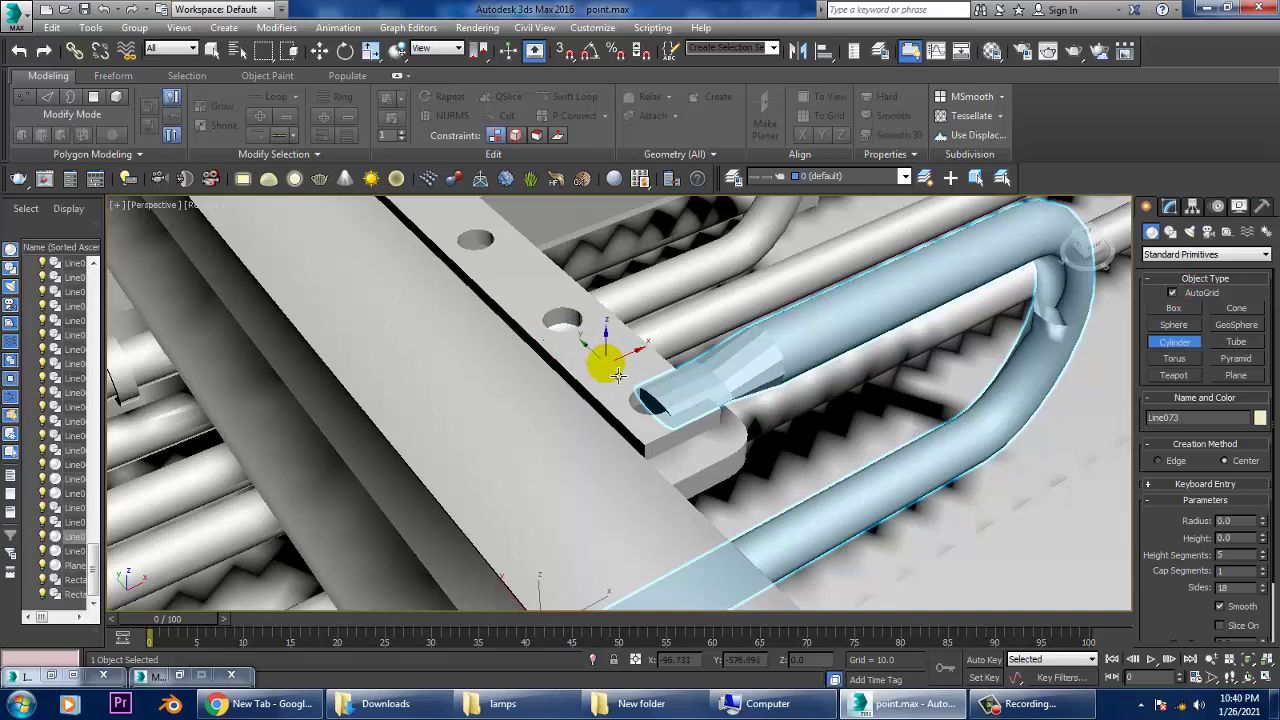
{"action": "left_click_drag", "start_coordinate": [618, 374], "coordinate": [632, 375]}
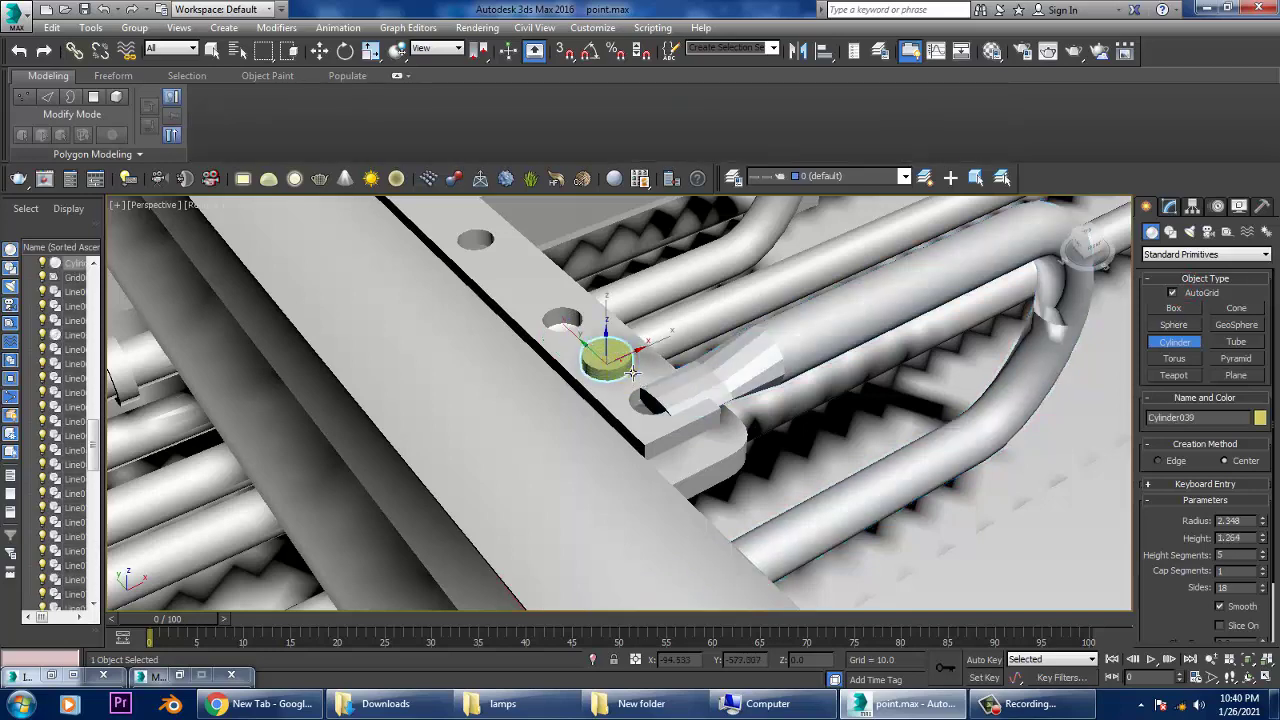
{"action": "key", "text": "w"}
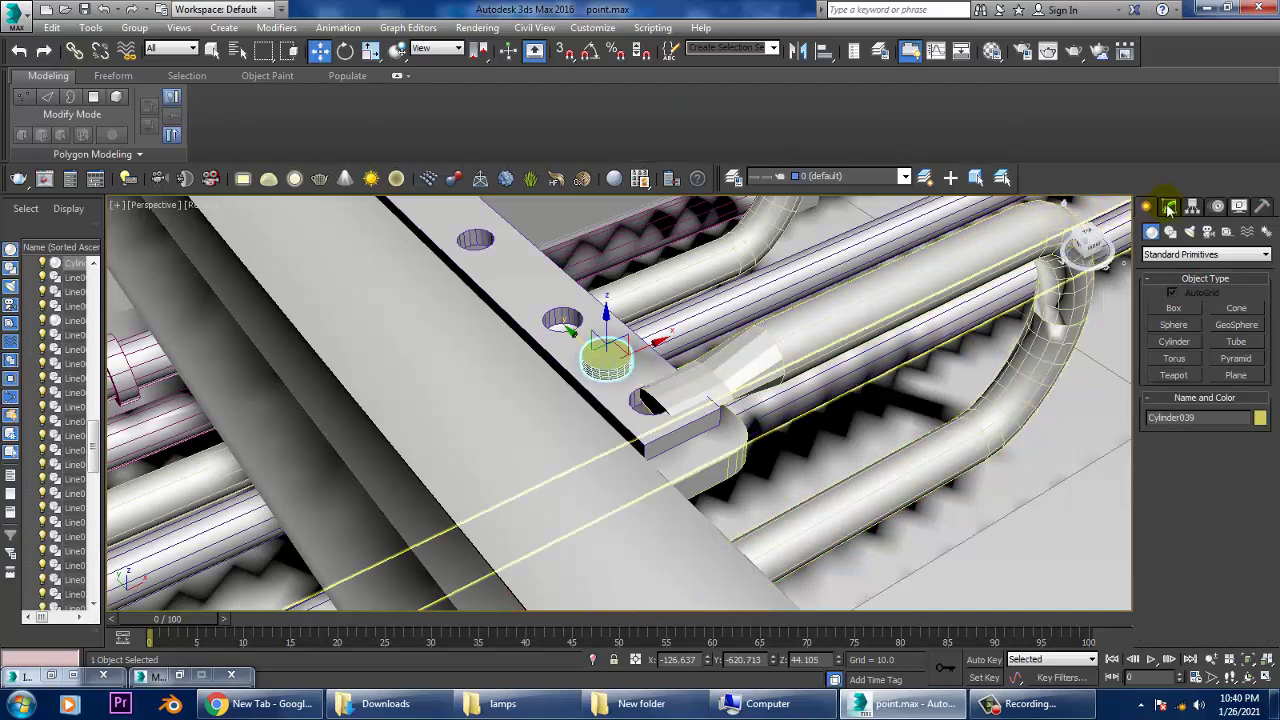
Step: Make it a 7-sided nut of height 1.896 and place it on the plate's end hole
{"action": "left_click", "coordinate": [1169, 206]}
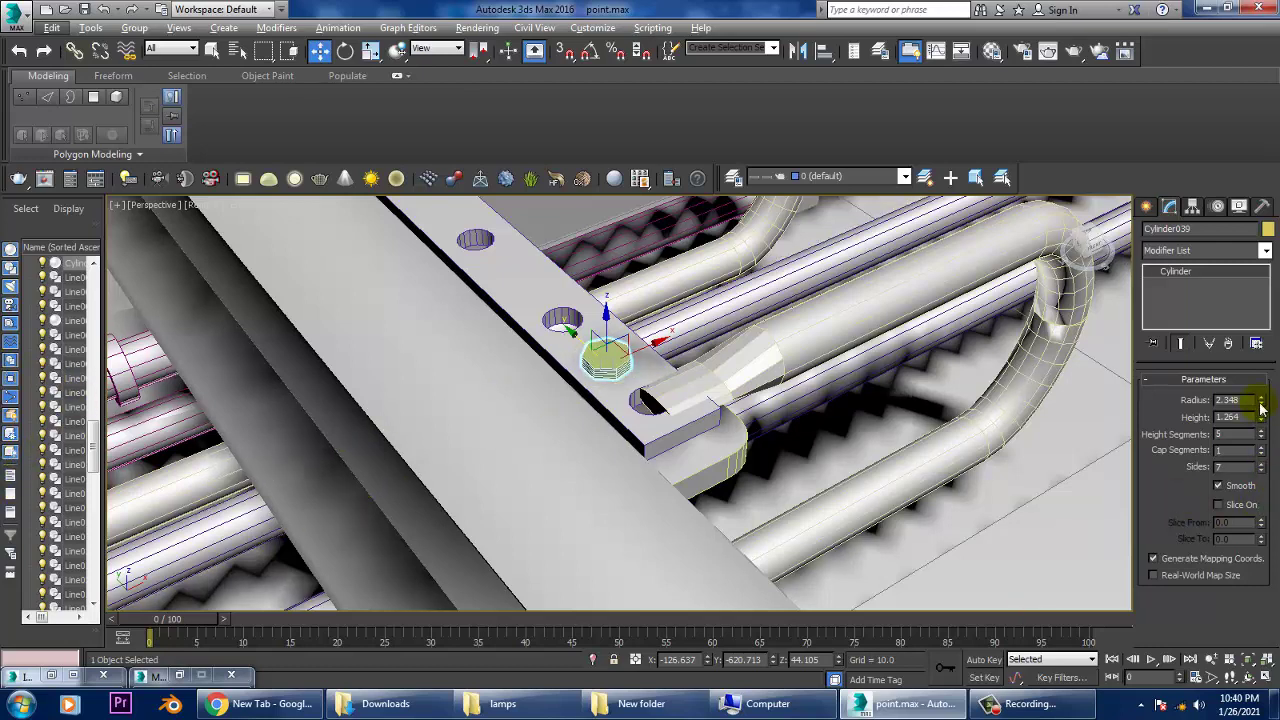
{"action": "left_click_drag", "start_coordinate": [1261, 415], "coordinate": [1264, 420]}
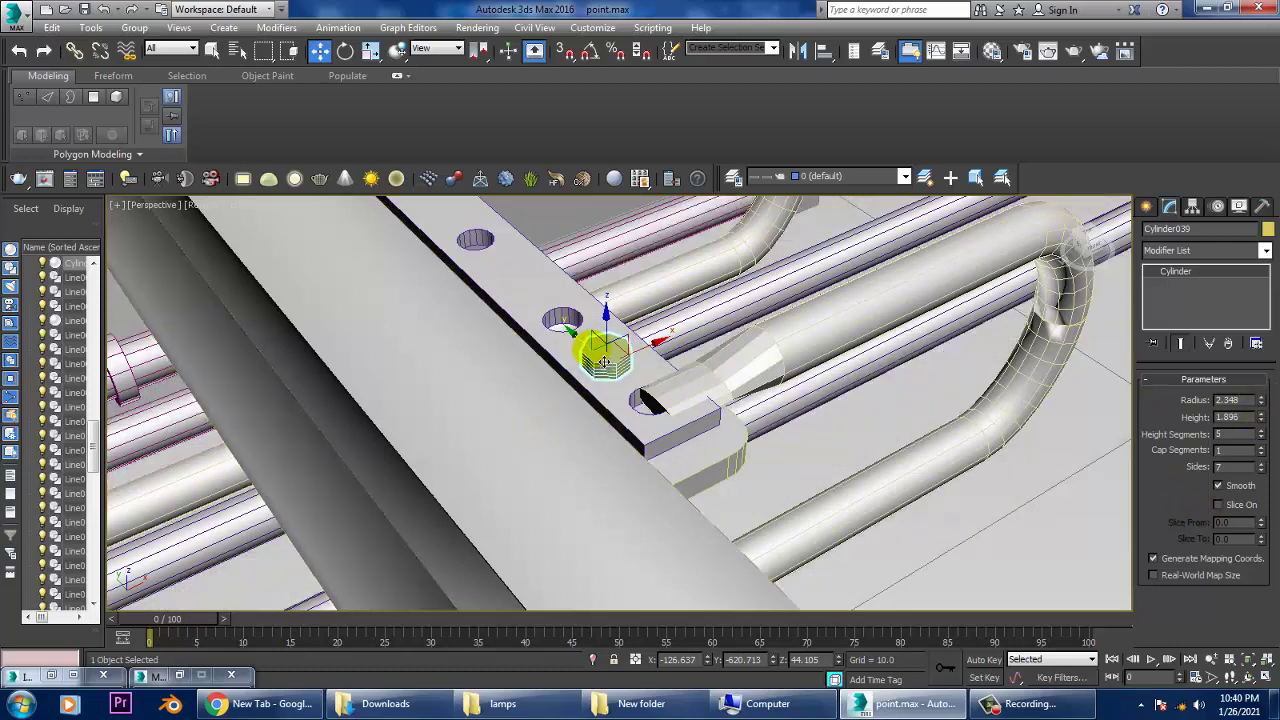
{"action": "left_click_drag", "start_coordinate": [580, 344], "coordinate": [651, 399]}
{"action": "middle_click_drag", "start_coordinate": [651, 399], "coordinate": [661, 388], "text": "alt"}
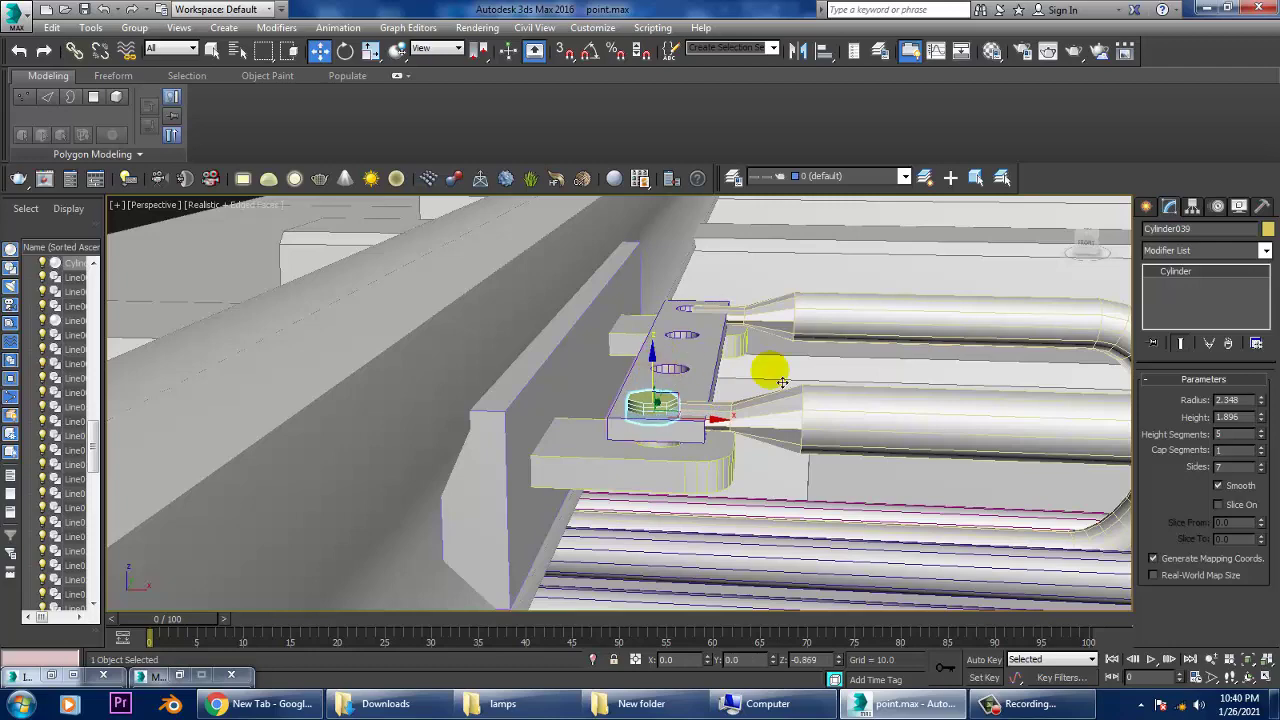
{"action": "mouse_move", "coordinate": [766, 360]}
{"action": "middle_mouse_down", "text": "alt"}
{"action": "mouse_move", "coordinate": [715, 410]}
{"action": "mouse_move", "coordinate": [663, 395]}
{"action": "middle_mouse_up", "text": "alt"}
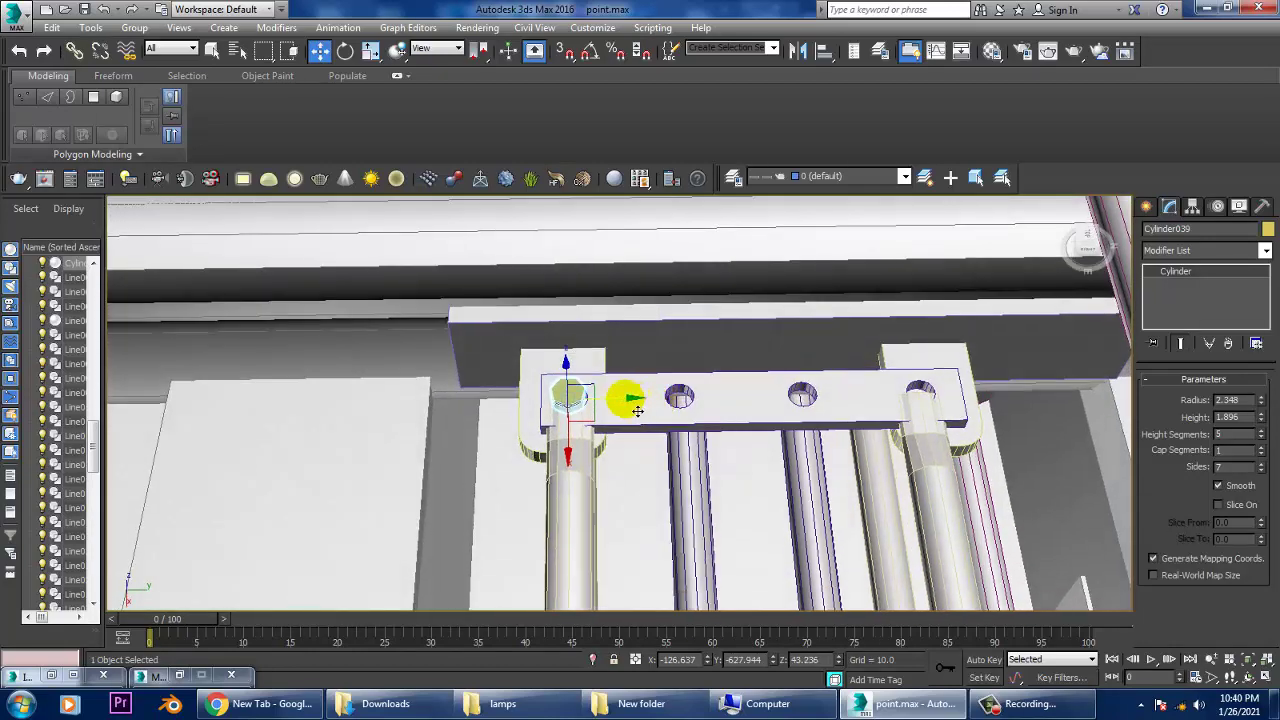
Step: Copy the nut to the plate's far-end hole and reopen the reference rail photo
{"action": "left_click_drag", "start_coordinate": [640, 396], "coordinate": [980, 398], "text": "shift"}
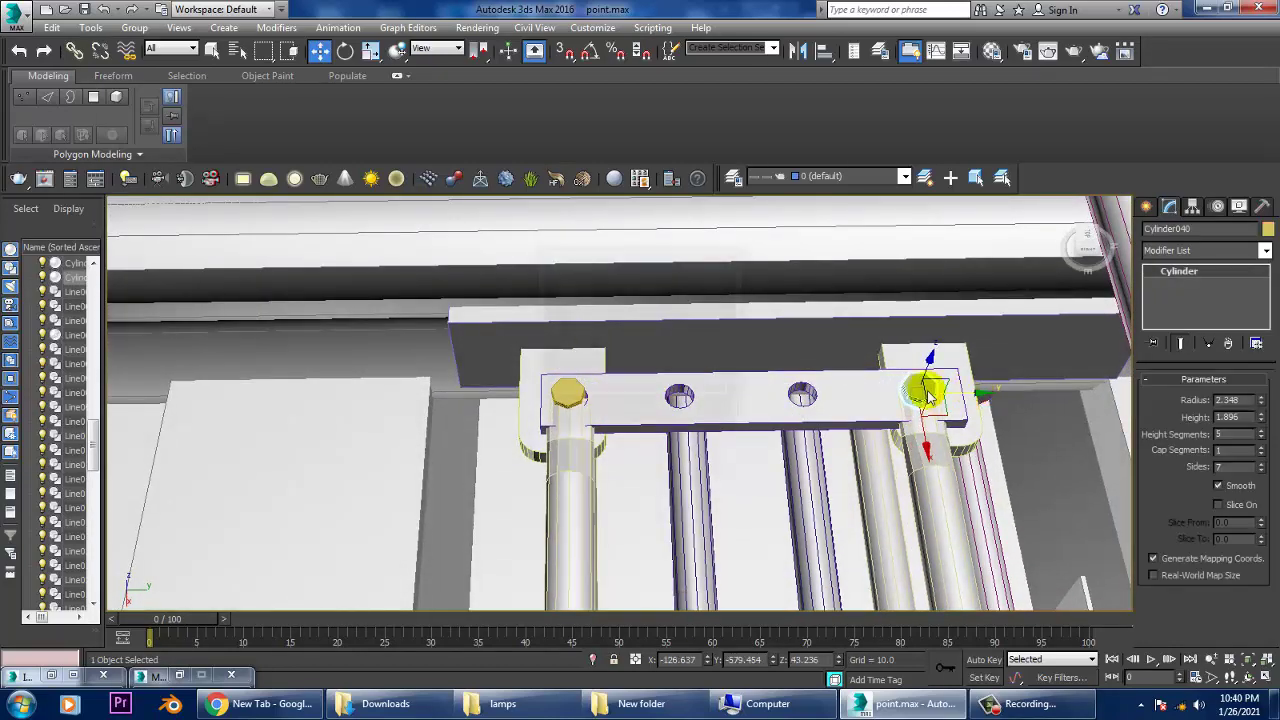
{"action": "left_click", "coordinate": [646, 417]}
{"action": "middle_click_drag", "start_coordinate": [878, 395], "coordinate": [912, 398], "text": "alt"}
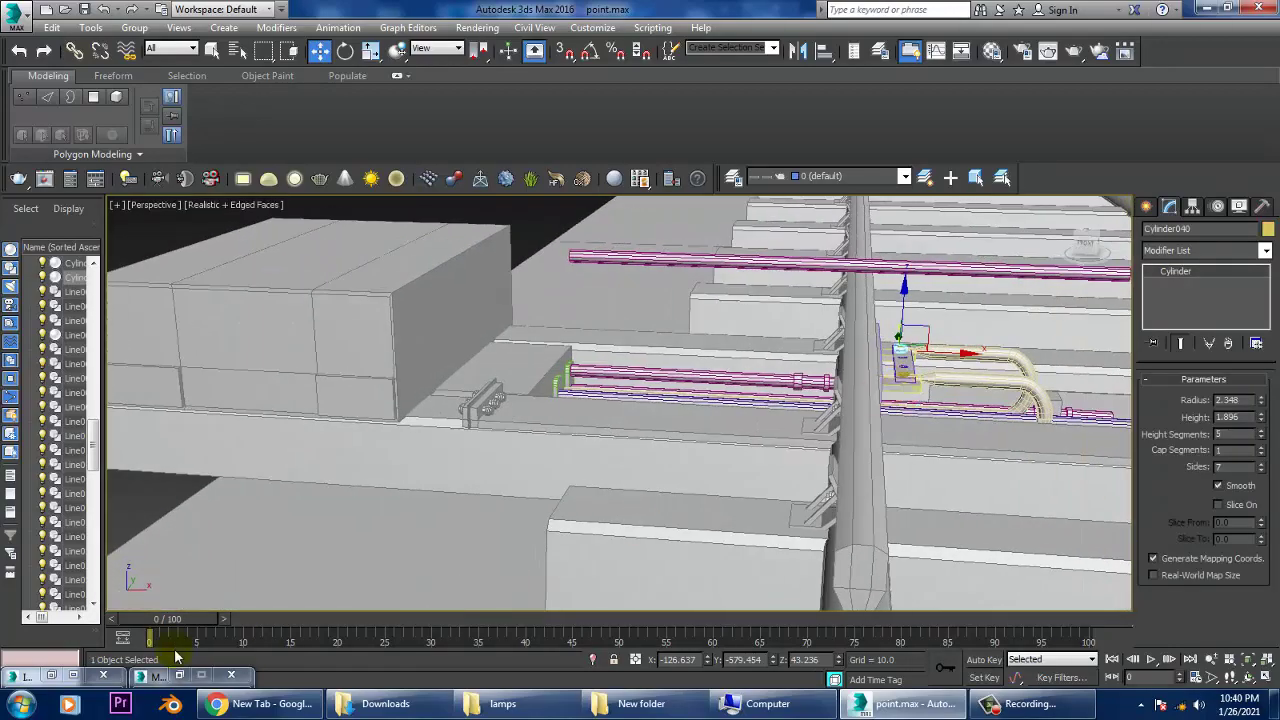
{"action": "left_click", "coordinate": [44, 677]}
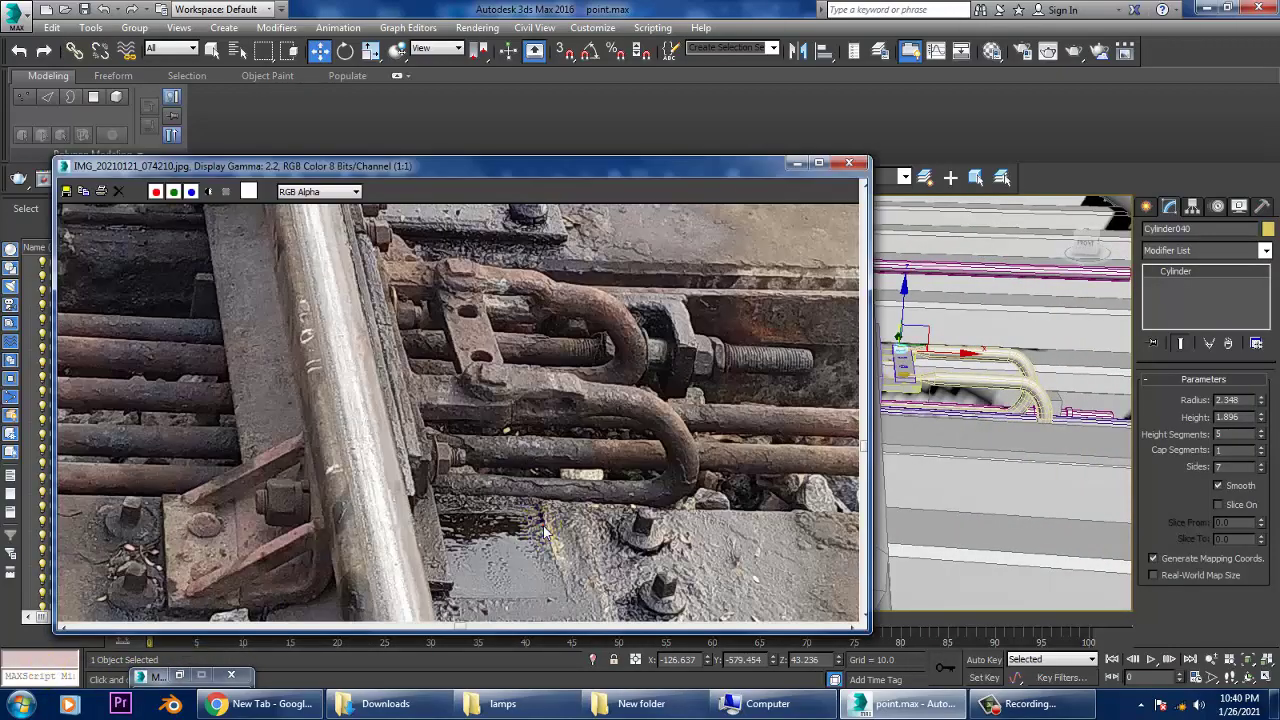
Step: Zoom the reference photo out to 1:4 to view the whole track, then minimize it
{"action": "right_click", "coordinate": [490, 520], "text": "ctrl"}
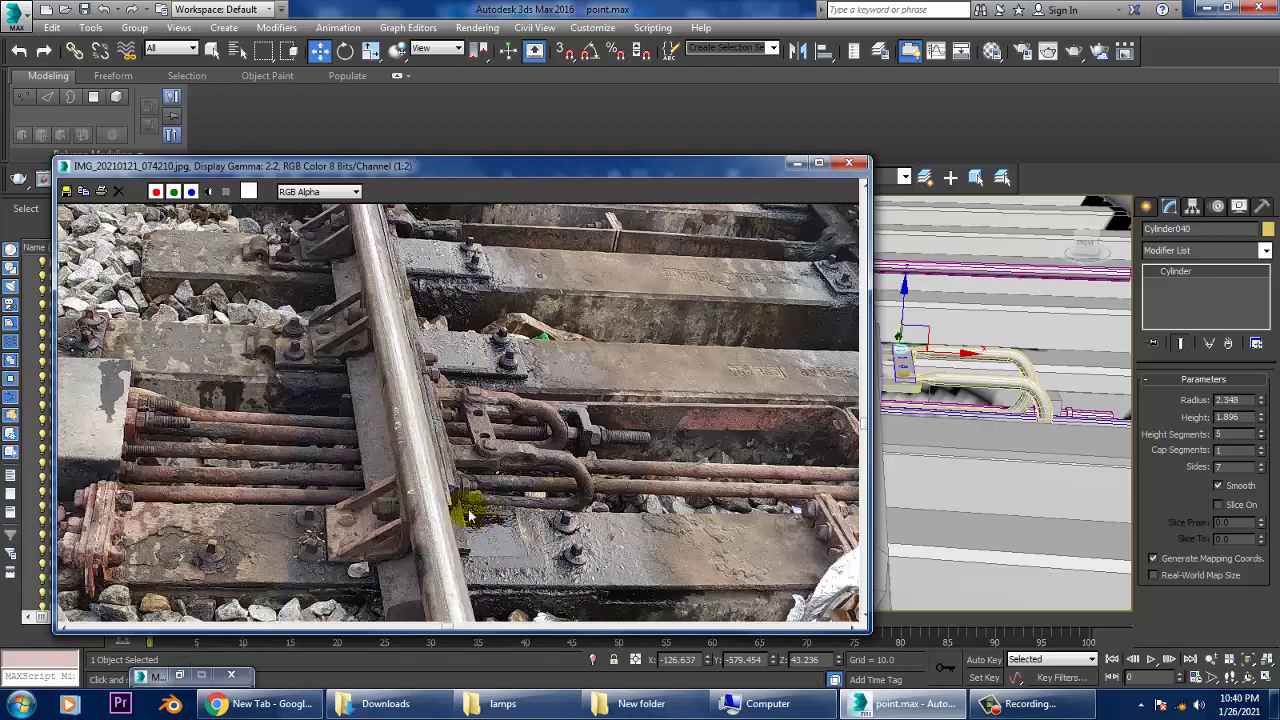
{"action": "right_click", "coordinate": [466, 511], "text": "ctrl"}
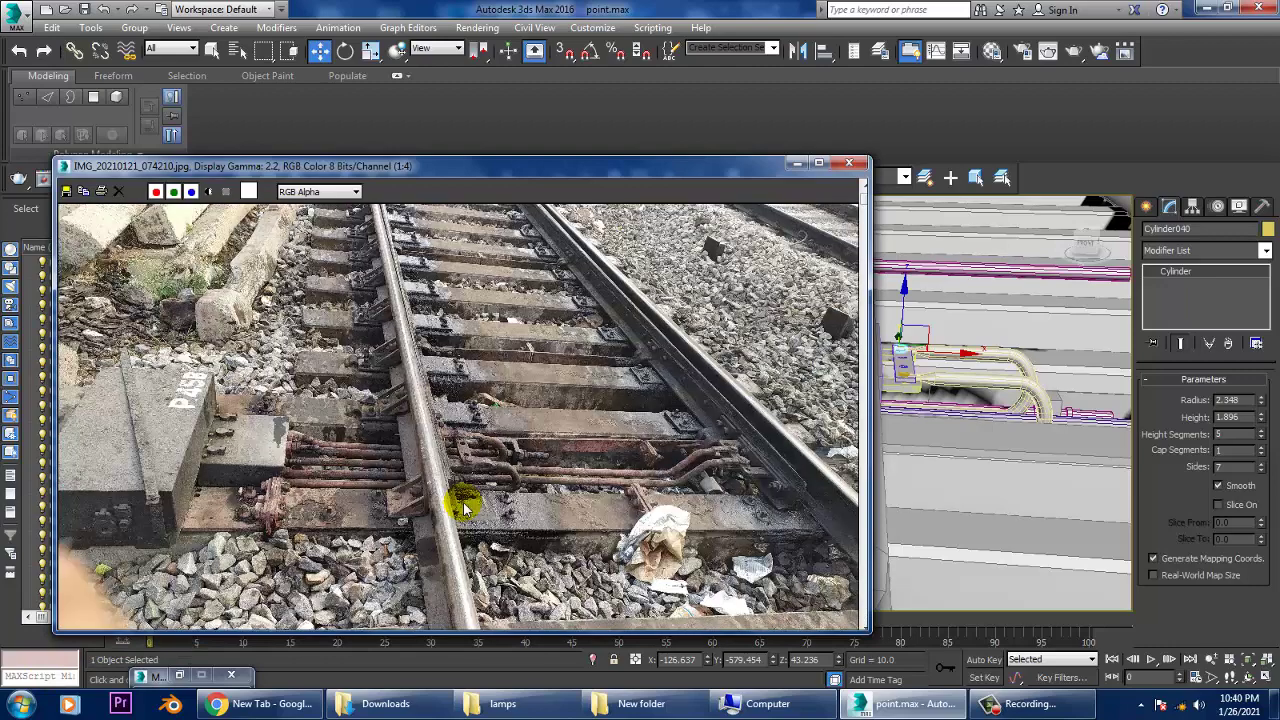
{"action": "left_click", "coordinate": [793, 163]}
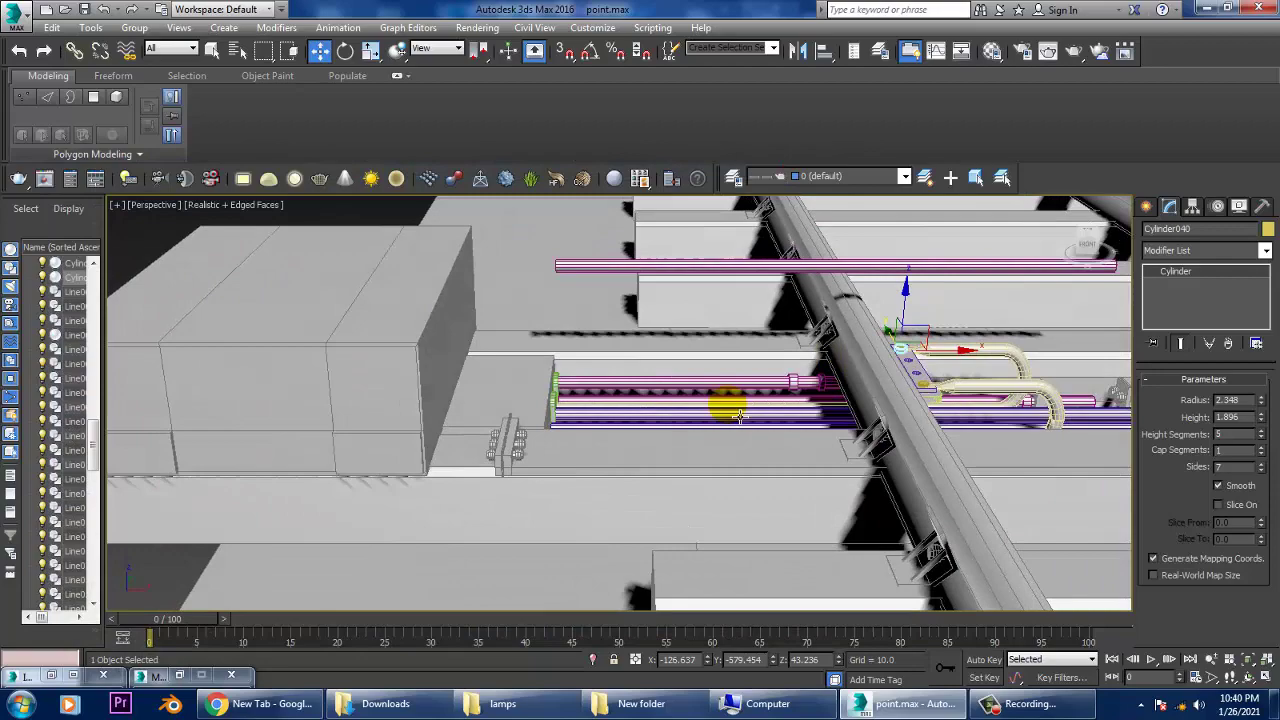
{"action": "mouse_move", "coordinate": [728, 400]}
{"action": "middle_mouse_down", "text": "alt"}
{"action": "mouse_move", "coordinate": [695, 436]}
{"action": "mouse_move", "coordinate": [734, 443]}
{"action": "middle_mouse_up", "text": "alt"}
{"action": "scroll", "coordinate": [734, 443], "scroll_direction": "up", "scroll_amount": 5}
Step: Select the lowest pipe and the vertices at its end near the sleeper
{"action": "left_click", "coordinate": [583, 490]}
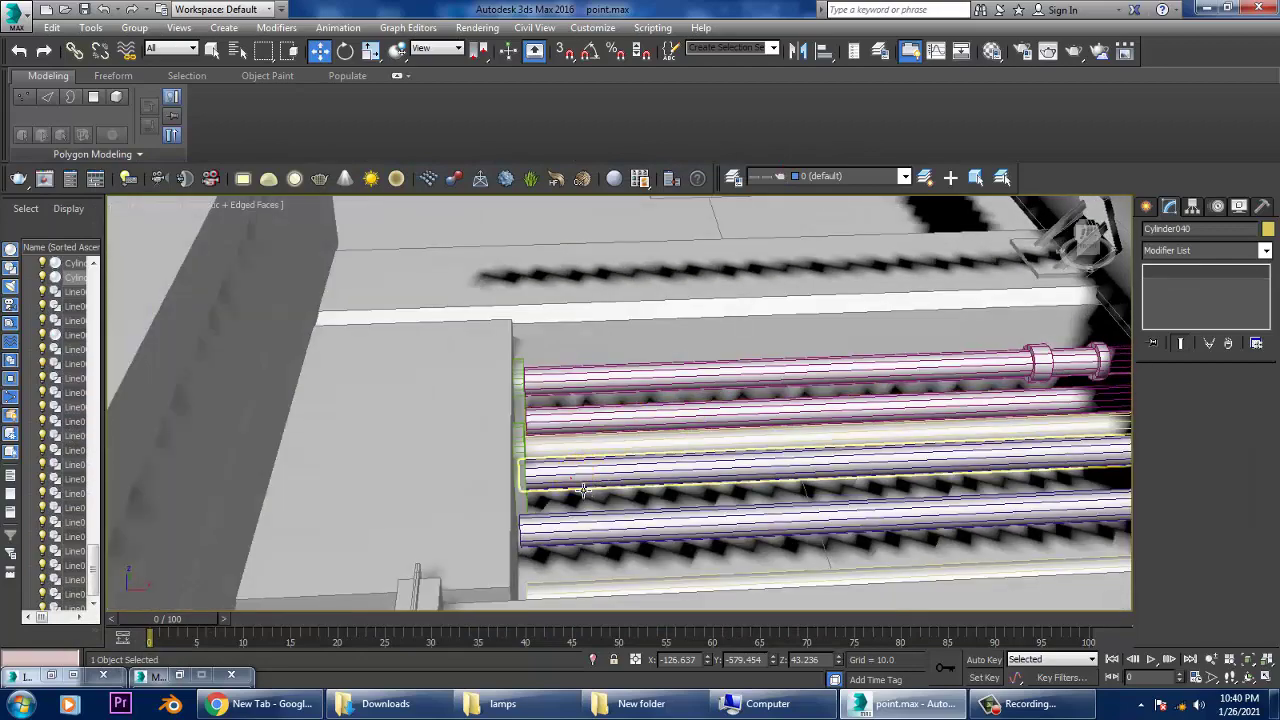
{"action": "mouse_move", "coordinate": [583, 490]}
{"action": "middle_mouse_down", "text": "alt"}
{"action": "mouse_move", "coordinate": [677, 443]}
{"action": "mouse_move", "coordinate": [594, 417]}
{"action": "mouse_move", "coordinate": [571, 494]}
{"action": "mouse_move", "coordinate": [700, 329]}
{"action": "mouse_move", "coordinate": [686, 530]}
{"action": "mouse_move", "coordinate": [541, 439]}
{"action": "middle_mouse_up", "text": "alt"}
{"action": "left_click", "coordinate": [600, 422]}
{"action": "left_click_drag", "start_coordinate": [541, 439], "coordinate": [720, 572]}
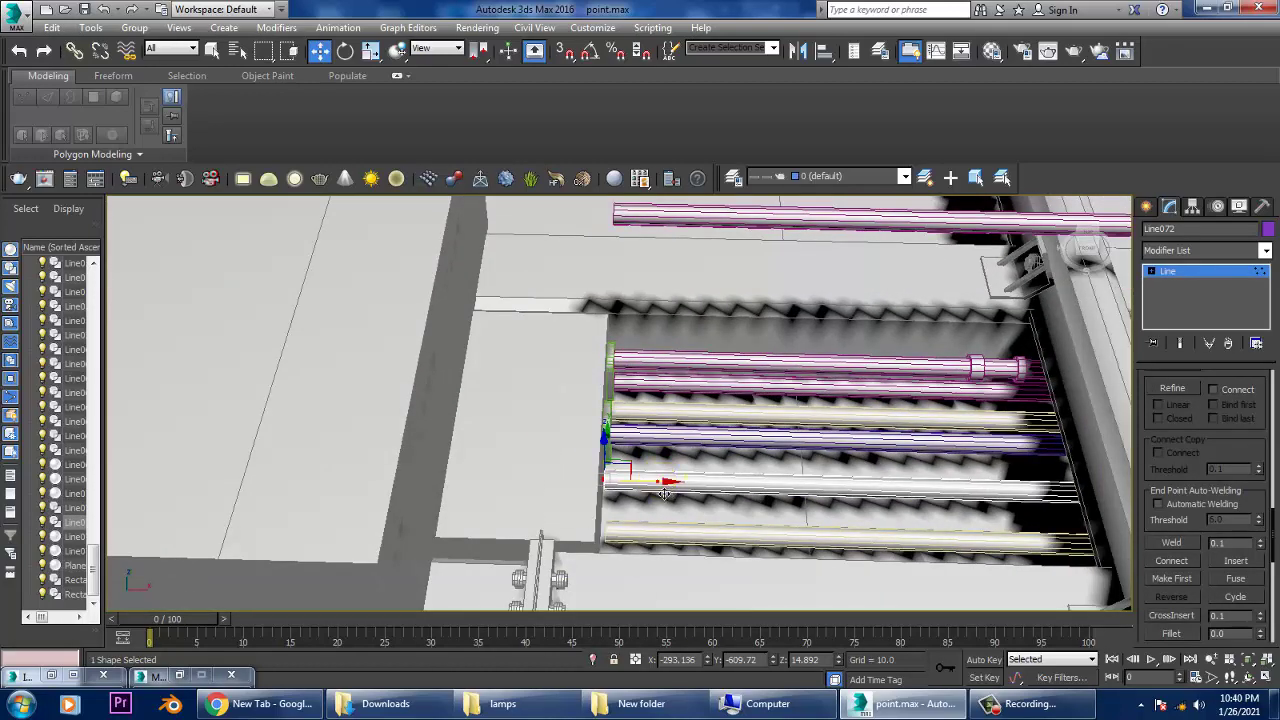
{"action": "left_click", "coordinate": [678, 543]}
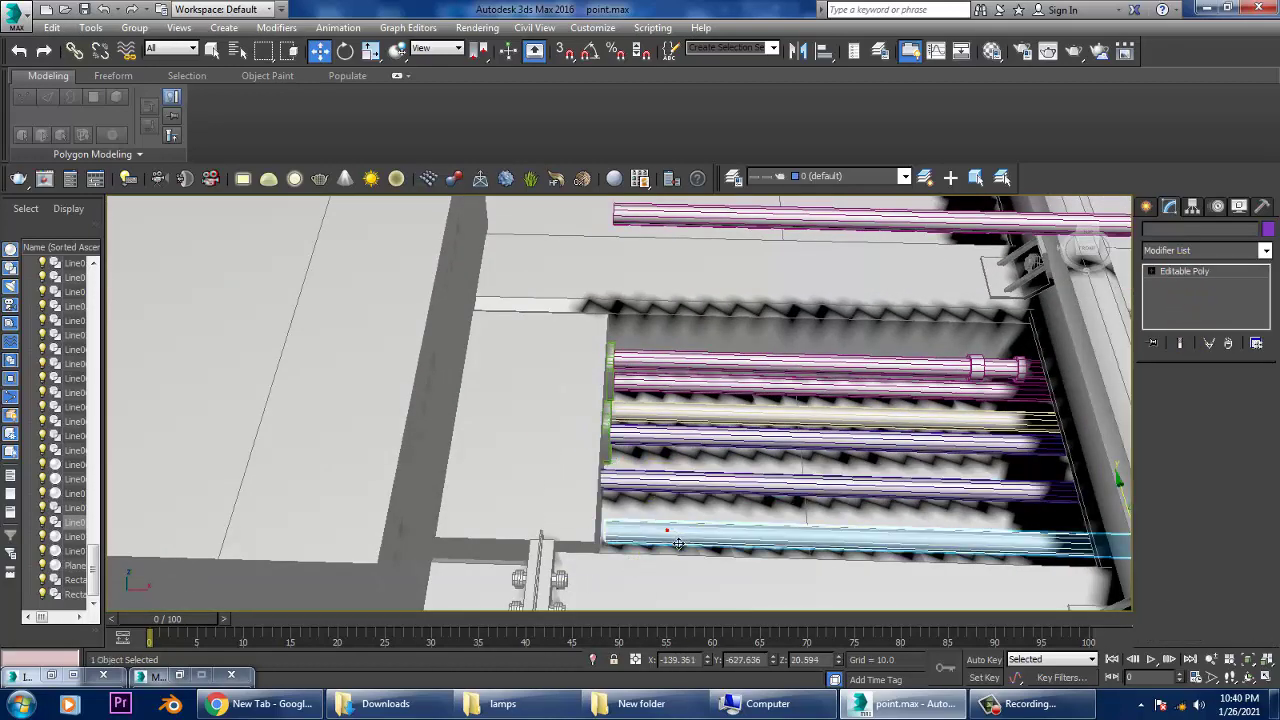
{"action": "key", "text": "1"}
{"action": "left_click_drag", "start_coordinate": [515, 494], "coordinate": [650, 538]}
{"action": "mouse_move", "coordinate": [645, 543]}
{"action": "middle_mouse_down", "text": "alt"}
{"action": "mouse_move", "coordinate": [686, 523]}
{"action": "mouse_move", "coordinate": [688, 536]}
{"action": "middle_mouse_up", "text": "alt"}
Step: Select the neighbouring pipe and the vertices at its end
{"action": "left_click", "coordinate": [1183, 279]}
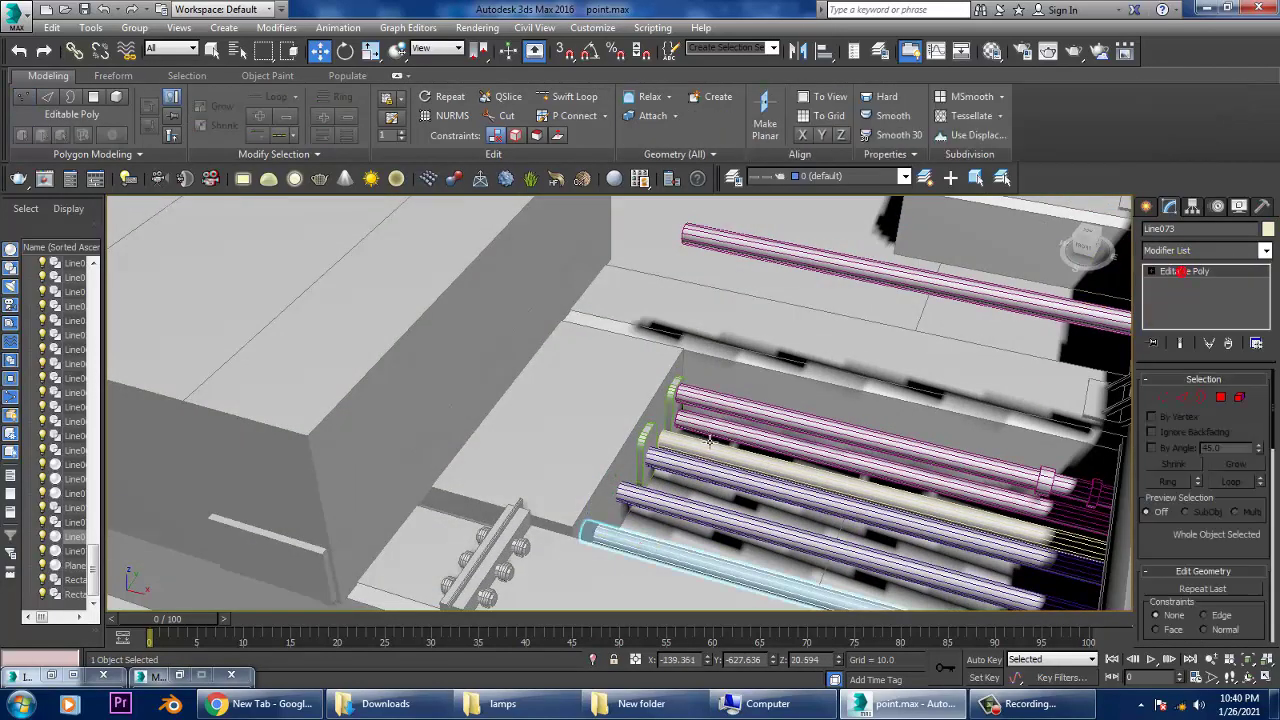
{"action": "left_click", "coordinate": [690, 452]}
{"action": "key", "text": "1"}
{"action": "mouse_move", "coordinate": [580, 409]}
{"action": "left_mouse_down"}
{"action": "mouse_move", "coordinate": [700, 465]}
{"action": "mouse_move", "coordinate": [686, 463]}
{"action": "left_mouse_up"}
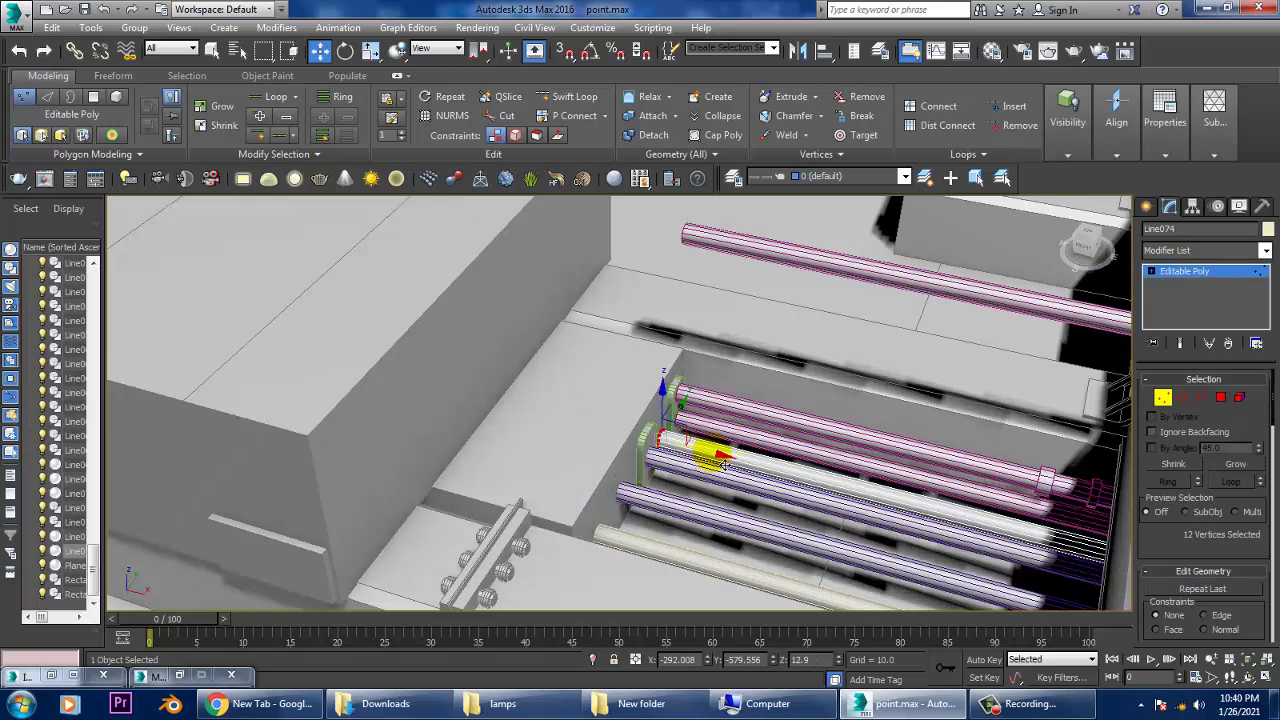
{"action": "middle_click_drag", "start_coordinate": [937, 413], "coordinate": [760, 380], "text": "alt"}
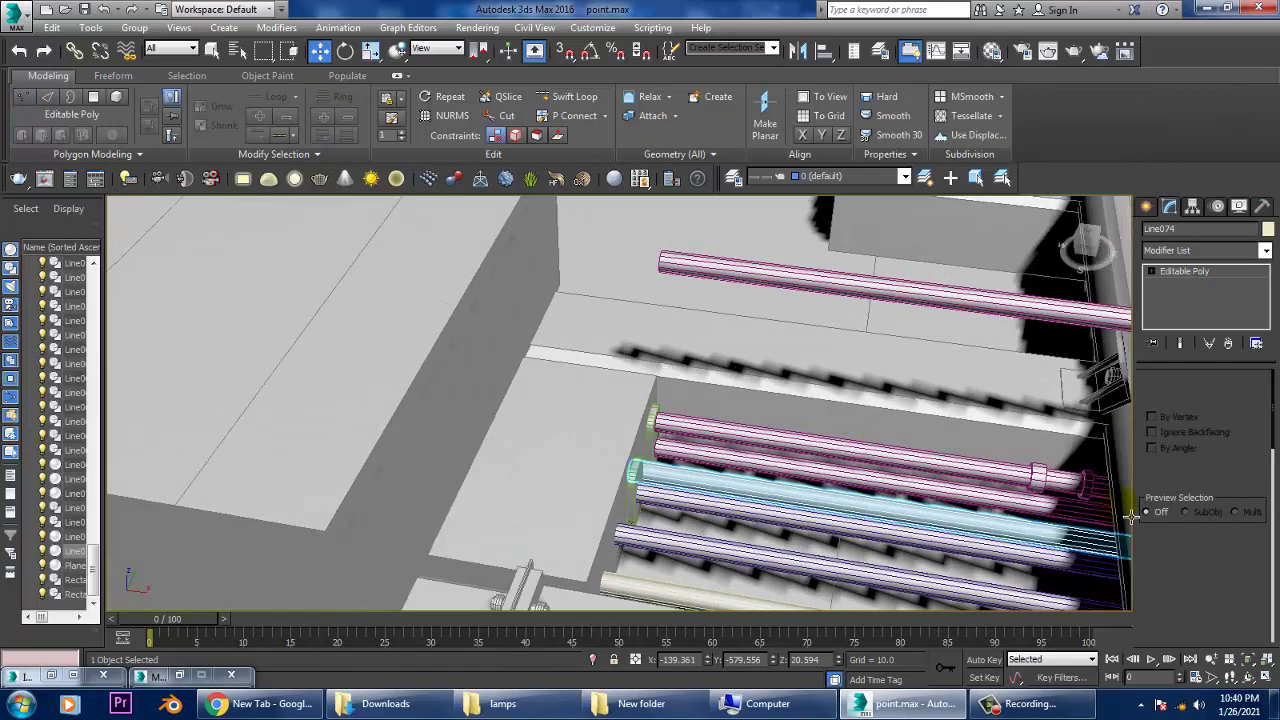
Step: Return to the whole pipe and abandon an edge loop attempt
{"action": "key", "text": "6"}
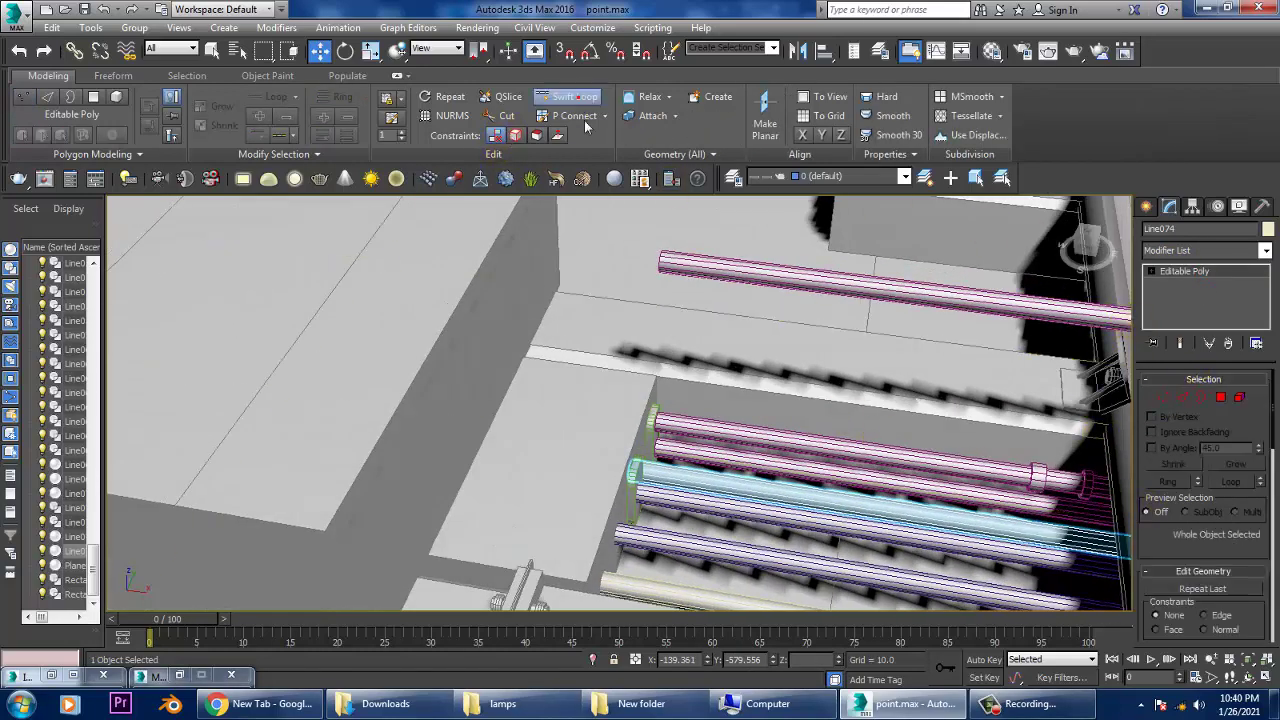
{"action": "left_click", "coordinate": [574, 96]}
{"action": "scroll", "coordinate": [670, 477], "scroll_direction": "up", "scroll_amount": 2}
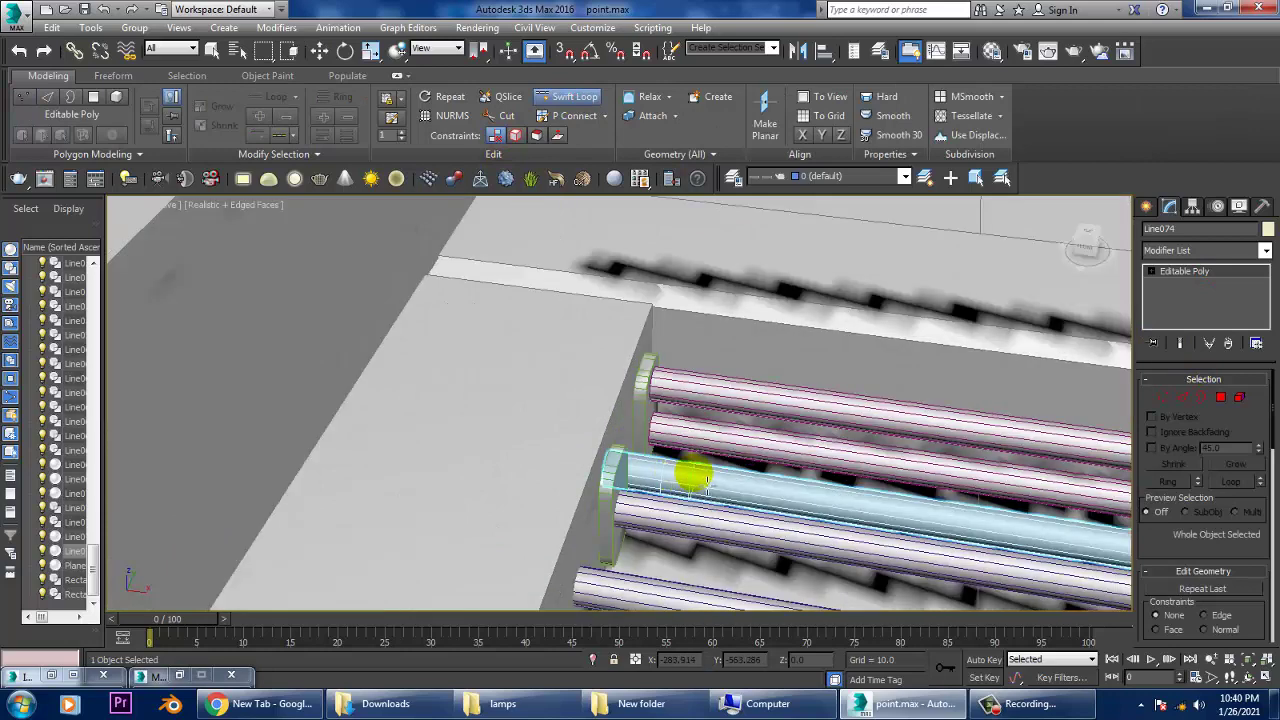
{"action": "right_click", "coordinate": [700, 478]}
{"action": "scroll", "coordinate": [697, 484], "scroll_direction": "down", "scroll_amount": 1}
Step: Extrude the ring of end faces along local normals by about 3 to form a collar
{"action": "key", "text": "4"}
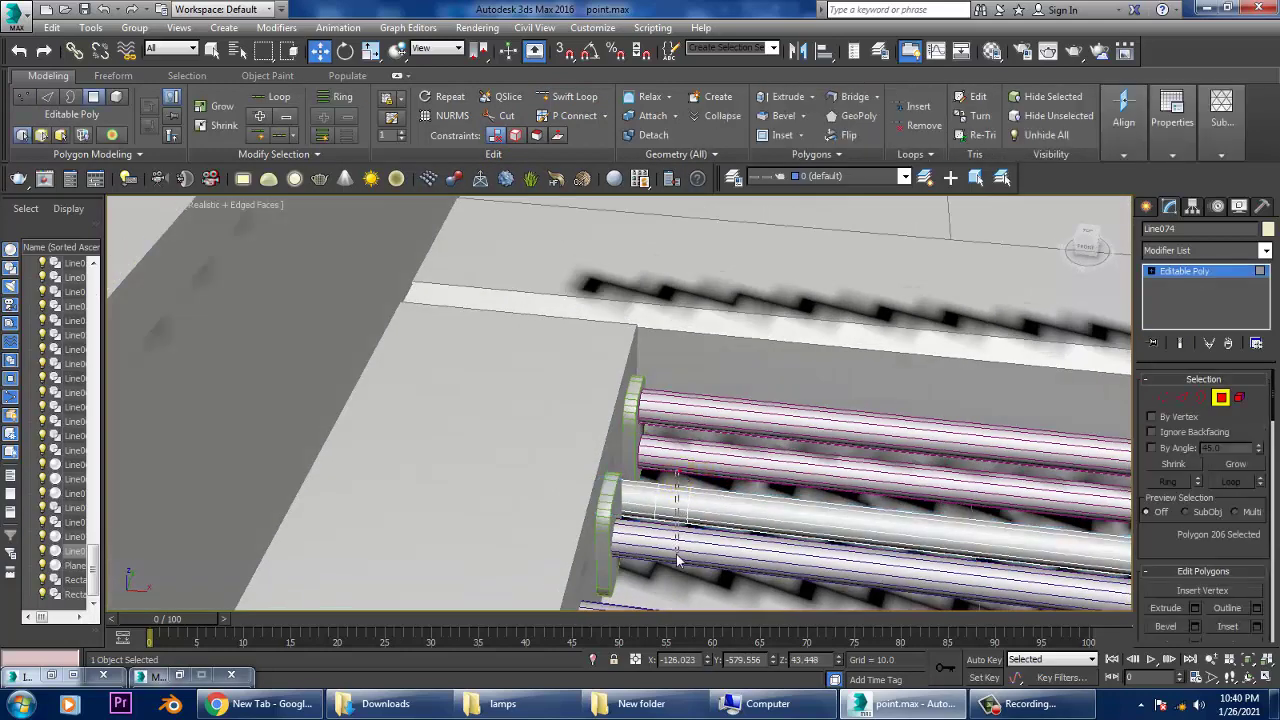
{"action": "key", "text": "alt+l"}
{"action": "scroll", "coordinate": [1186, 561], "scroll_direction": "down", "scroll_amount": 2}
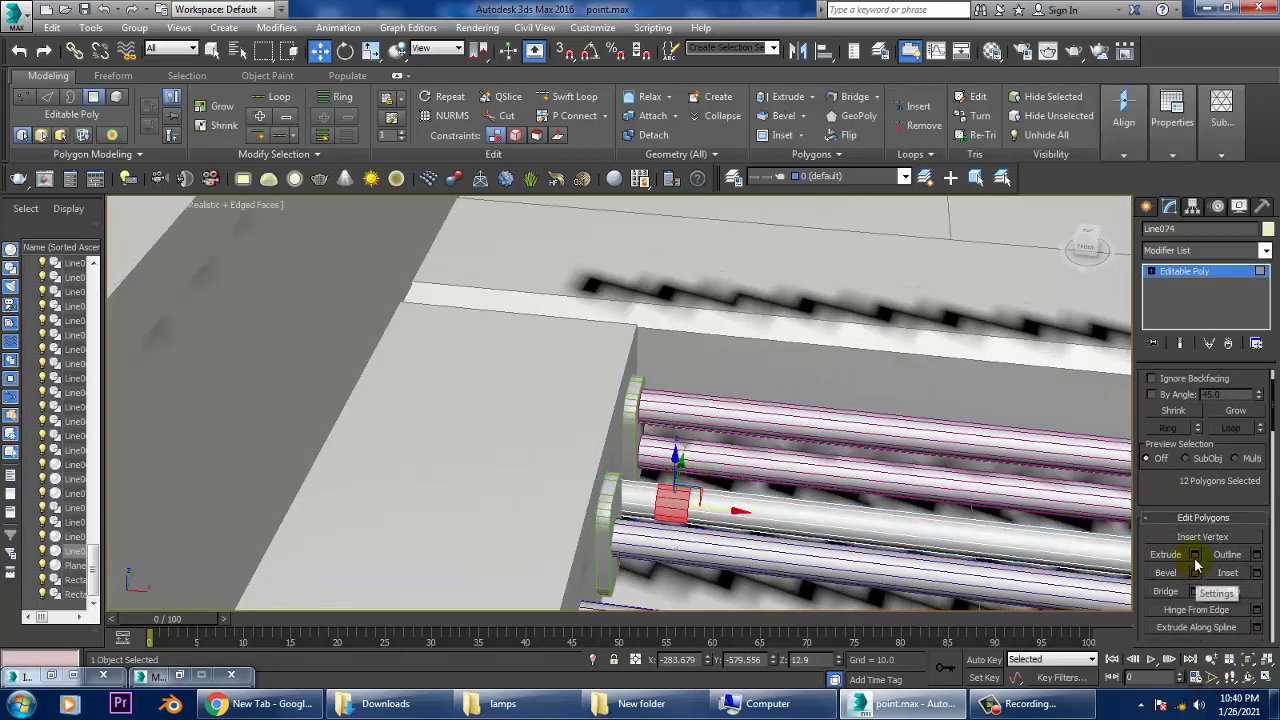
{"action": "left_click", "coordinate": [1194, 556]}
{"action": "left_click", "coordinate": [631, 412]}
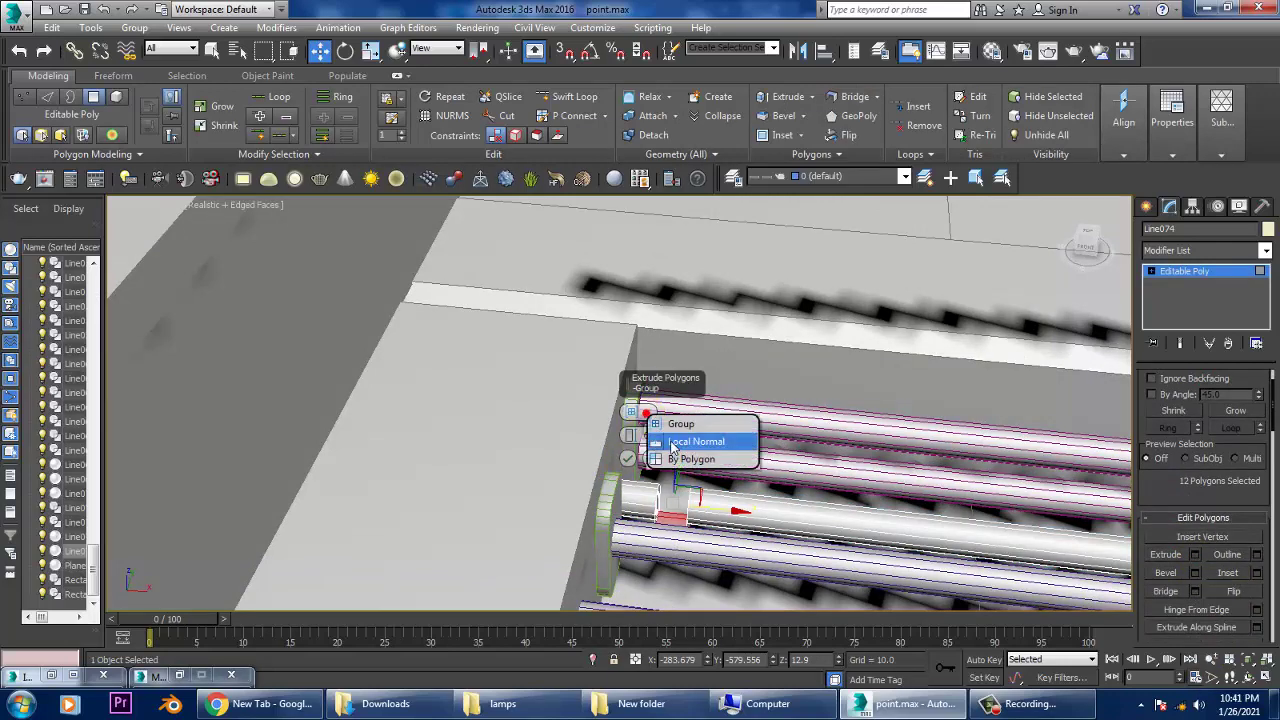
{"action": "left_click", "coordinate": [672, 442]}
{"action": "left_click_drag", "start_coordinate": [635, 455], "coordinate": [642, 470]}
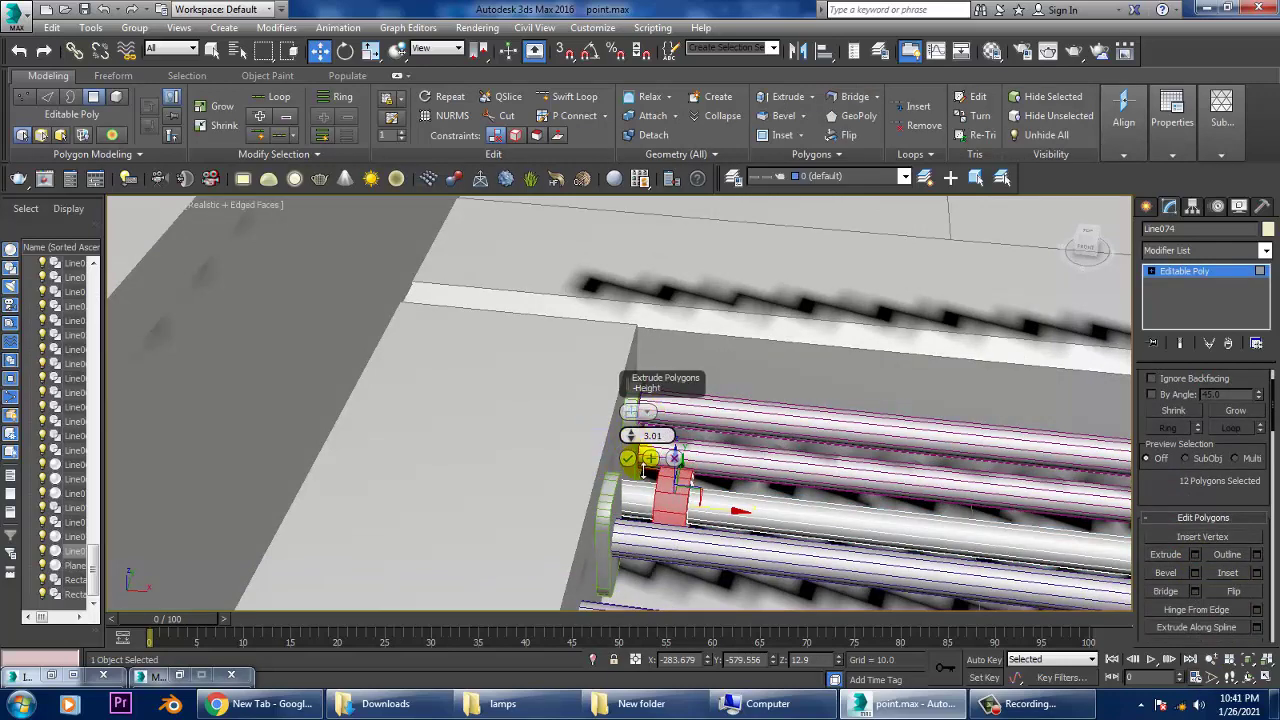
{"action": "left_click", "coordinate": [627, 459]}
{"action": "middle_click_drag", "start_coordinate": [668, 455], "coordinate": [820, 483], "text": "alt"}
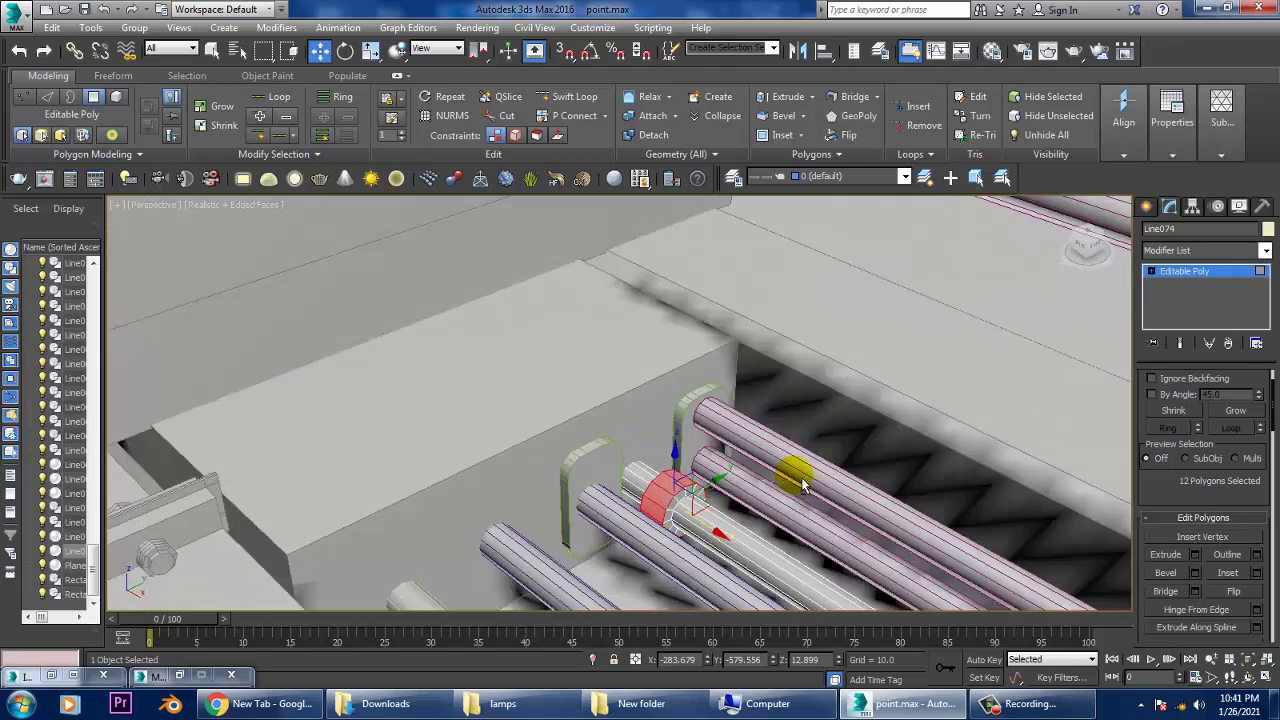
Step: Extrude the pipe's end faces once more, leave Polygon mode, and zoom out
{"action": "left_click", "coordinate": [1196, 556]}
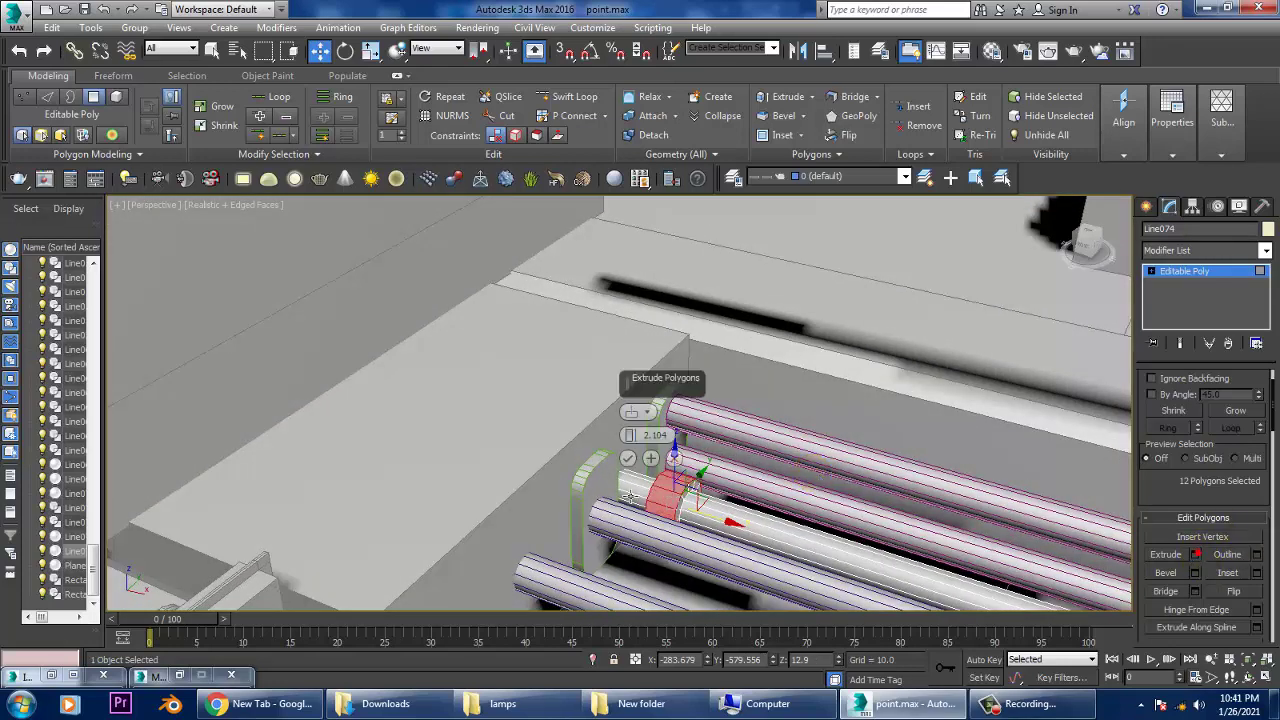
{"action": "left_click", "coordinate": [627, 458]}
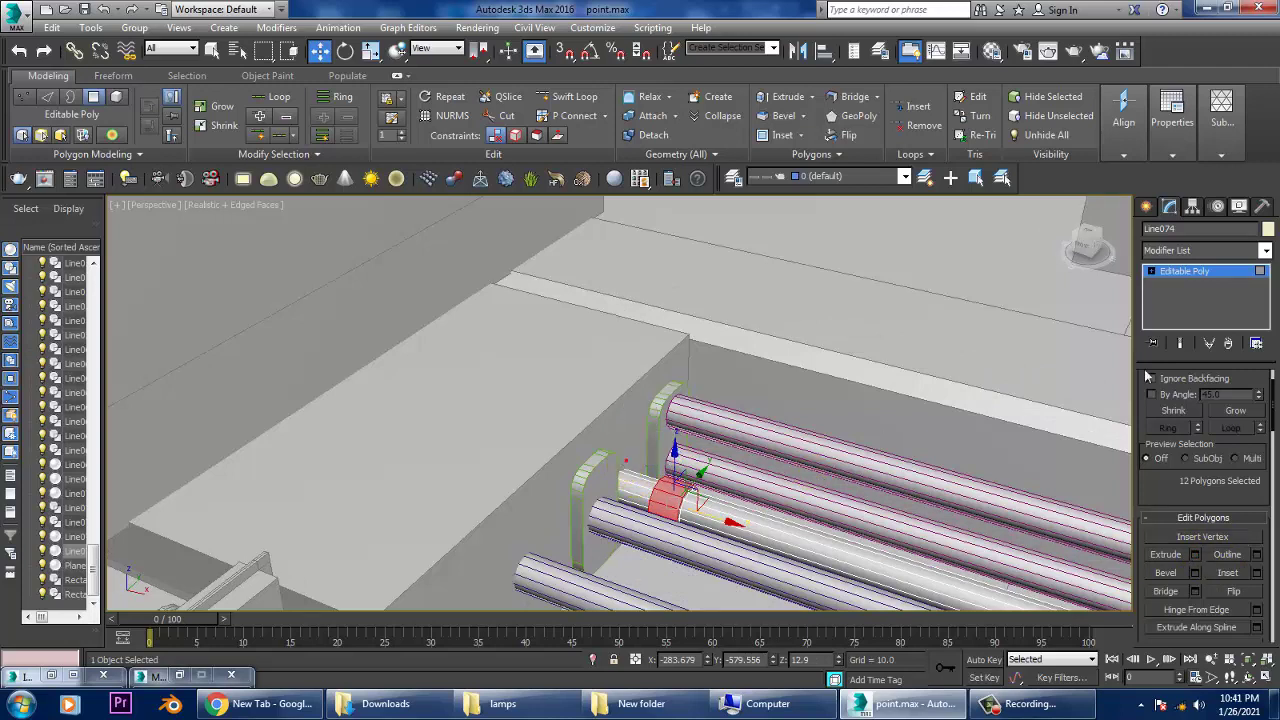
{"action": "left_click", "coordinate": [1180, 276]}
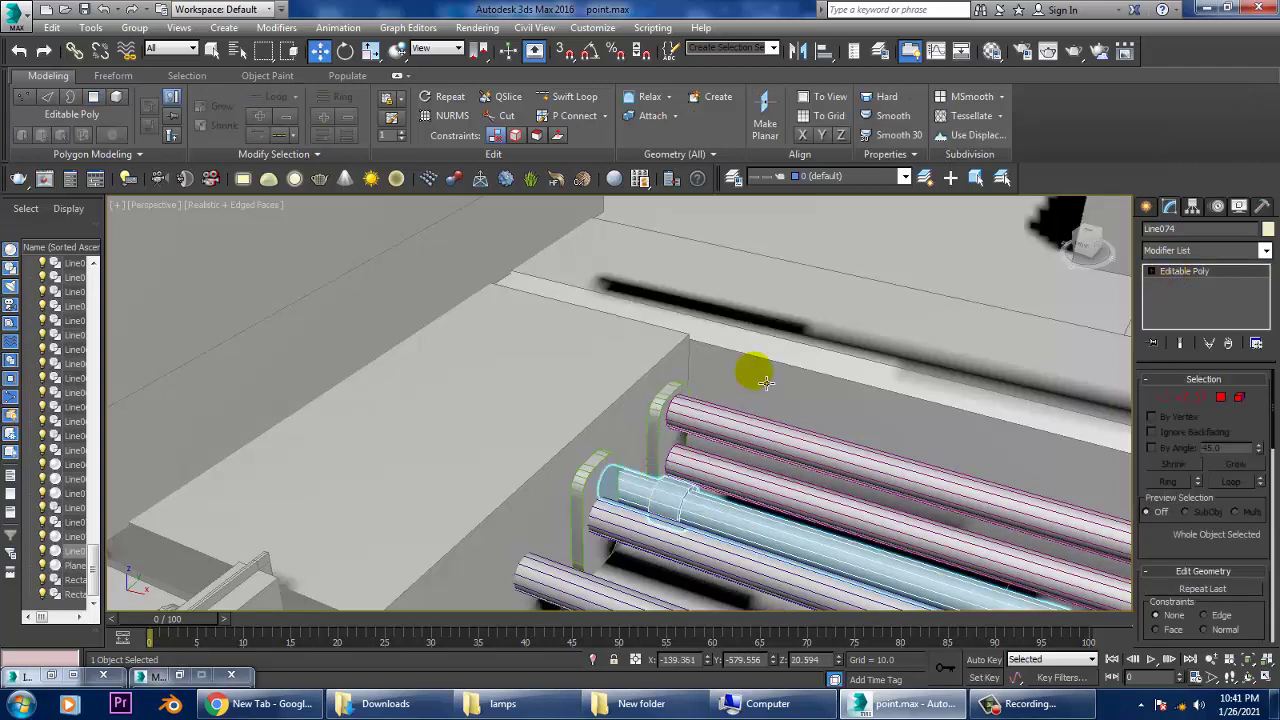
{"action": "scroll", "coordinate": [751, 368], "scroll_direction": "down", "scroll_amount": 5}
{"action": "scroll", "coordinate": [794, 449], "scroll_direction": "down", "scroll_amount": 2}
{"action": "scroll", "coordinate": [758, 432], "scroll_direction": "down", "scroll_amount": 2}
Step: Hide the long pink rod and the bent pipe
{"action": "middle_click_drag", "start_coordinate": [760, 432], "coordinate": [795, 442]}
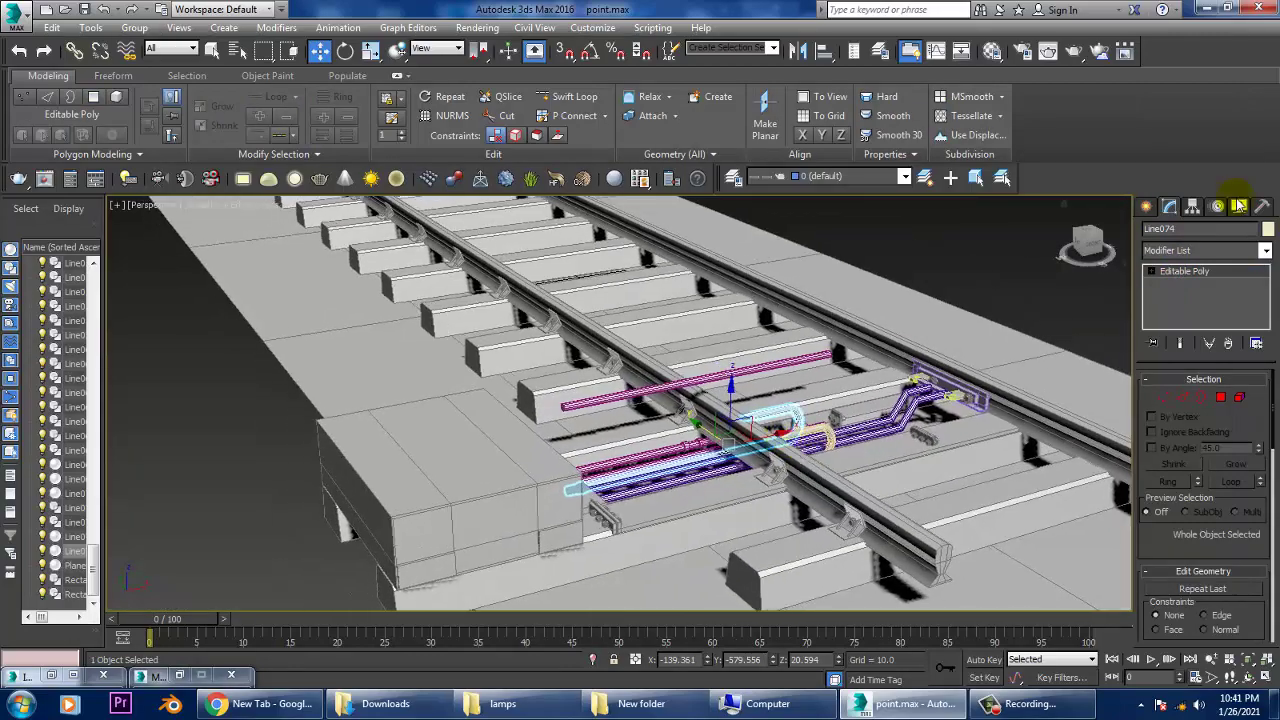
{"action": "key", "text": "4"}
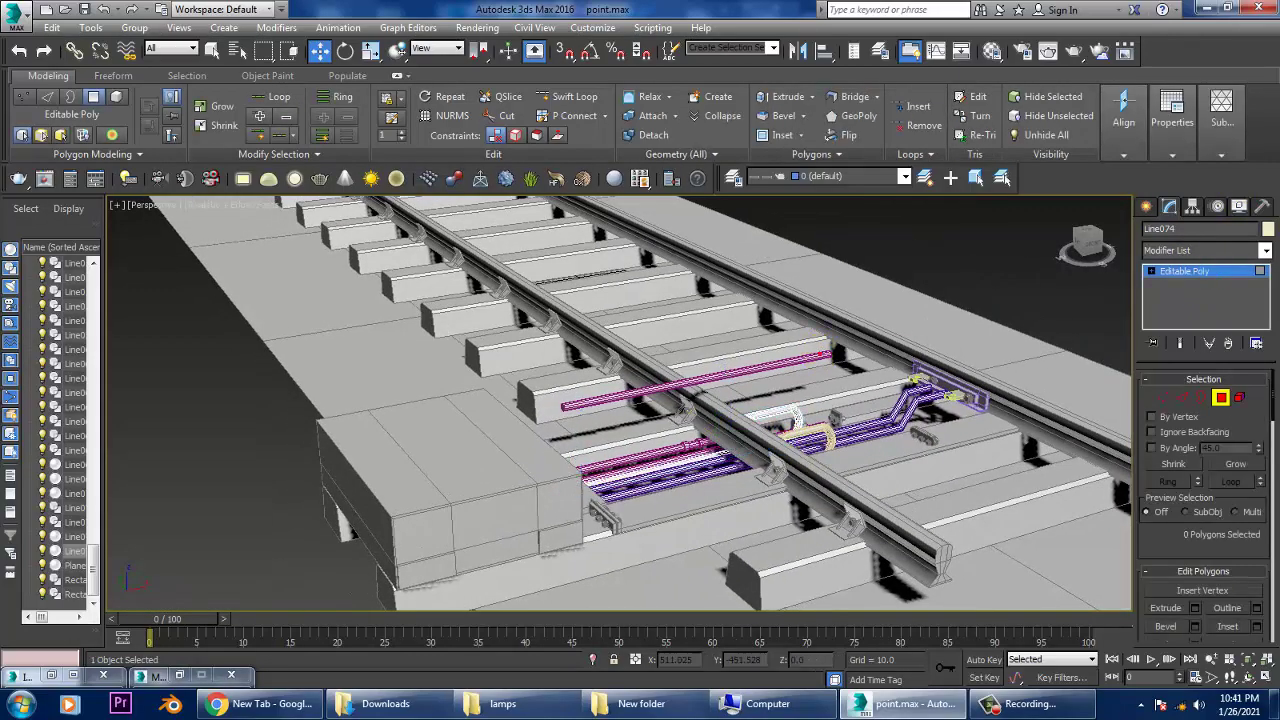
{"action": "left_click", "coordinate": [1198, 272]}
{"action": "left_click", "coordinate": [814, 352]}
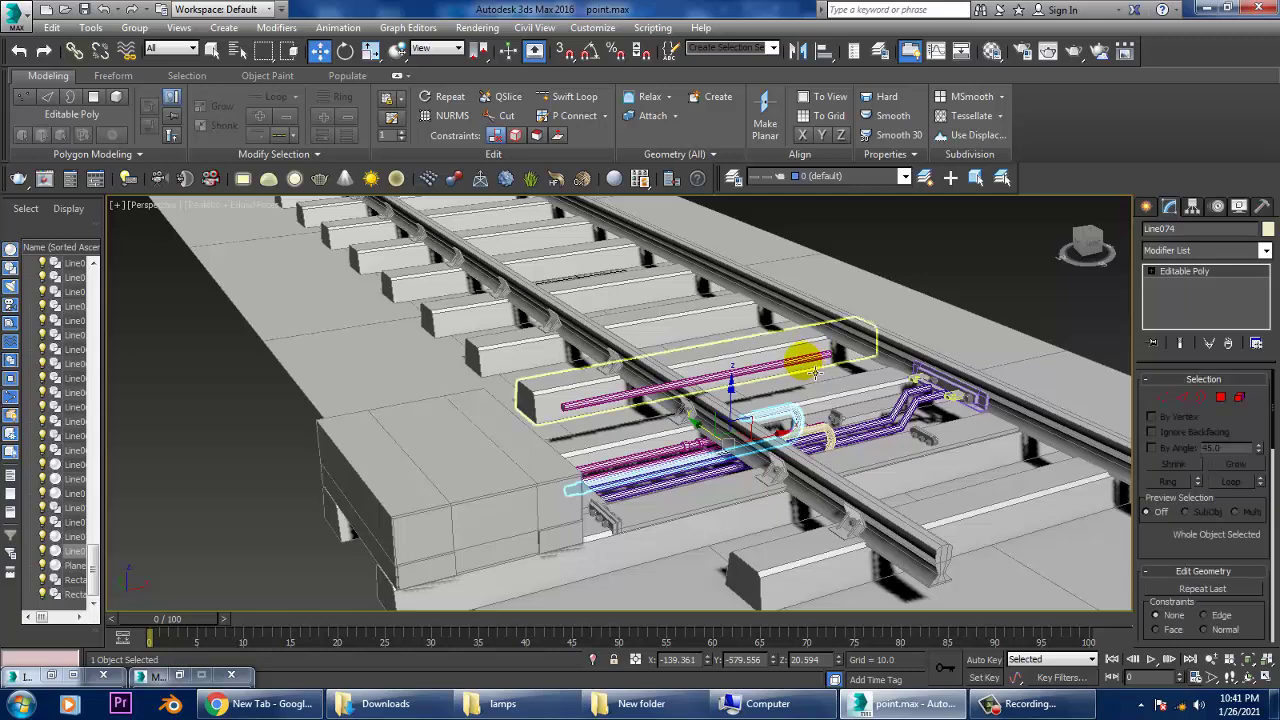
{"action": "key", "text": "Delete"}
{"action": "middle_click_drag", "start_coordinate": [815, 372], "coordinate": [857, 352]}
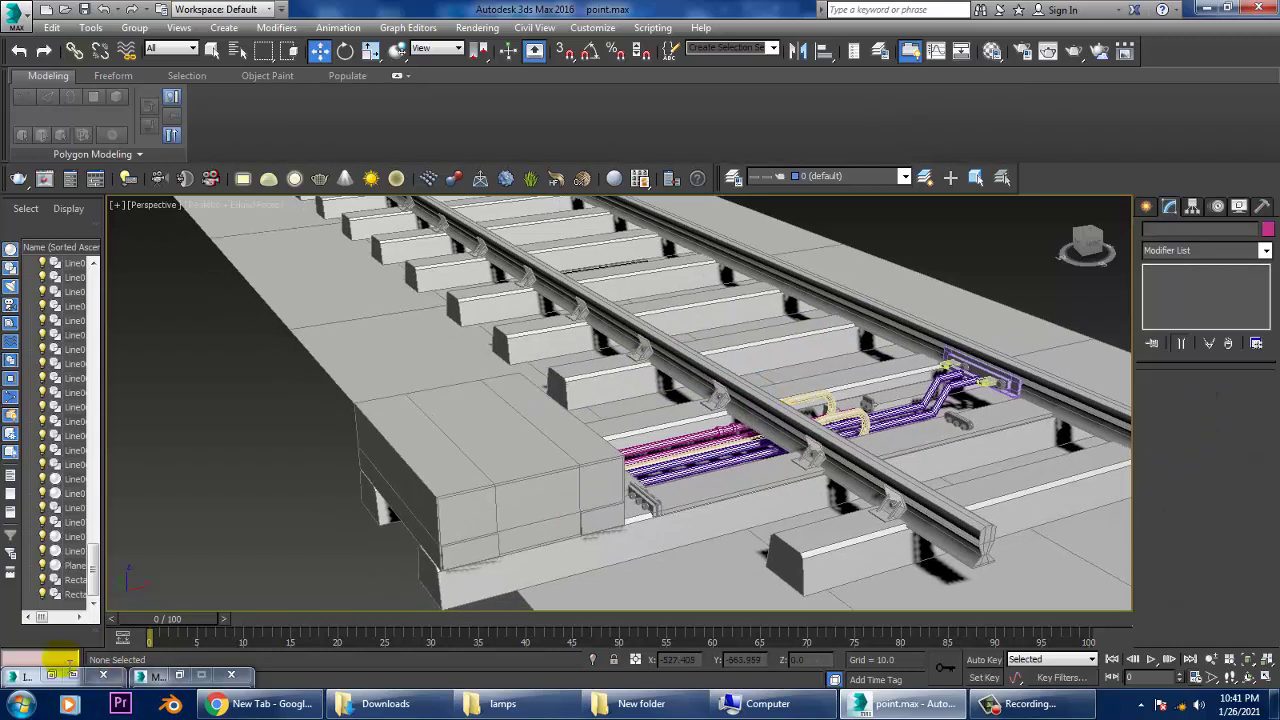
Step: Inspect the tie rods and brackets in the railway reference photo, then minimize it
{"action": "left_click", "coordinate": [160, 677]}
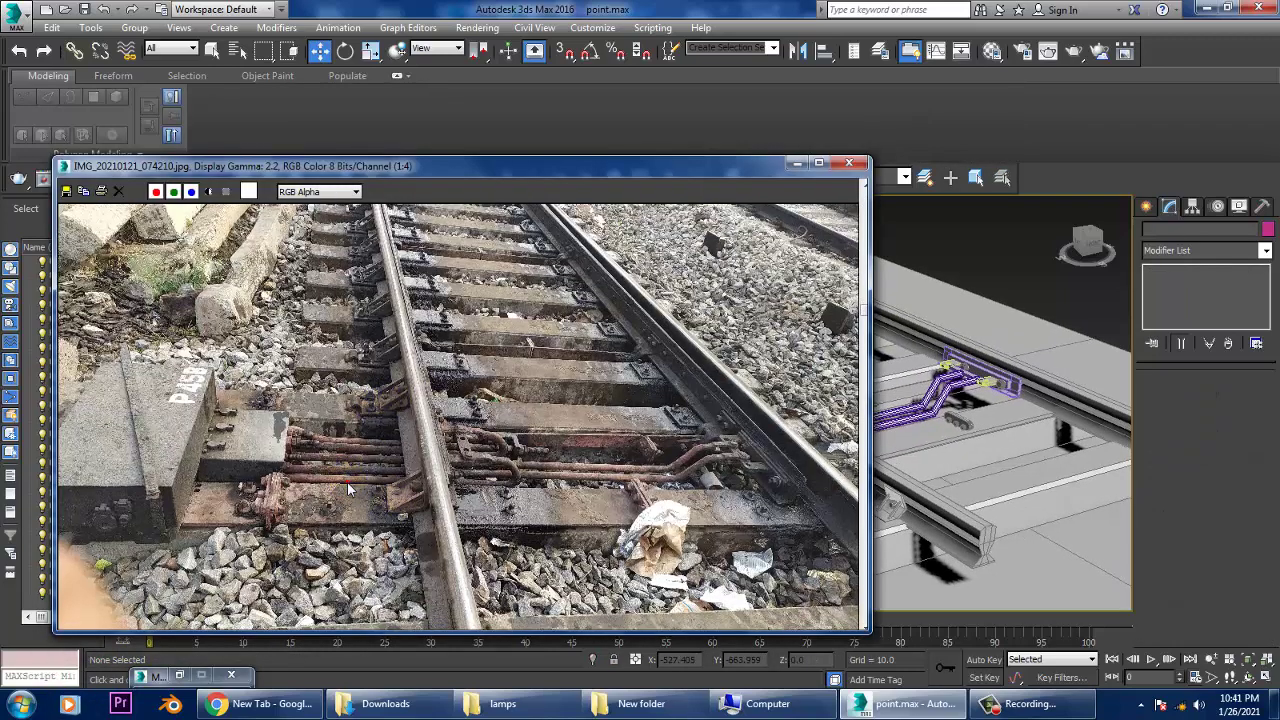
{"action": "left_click", "coordinate": [535, 477], "text": "ctrl"}
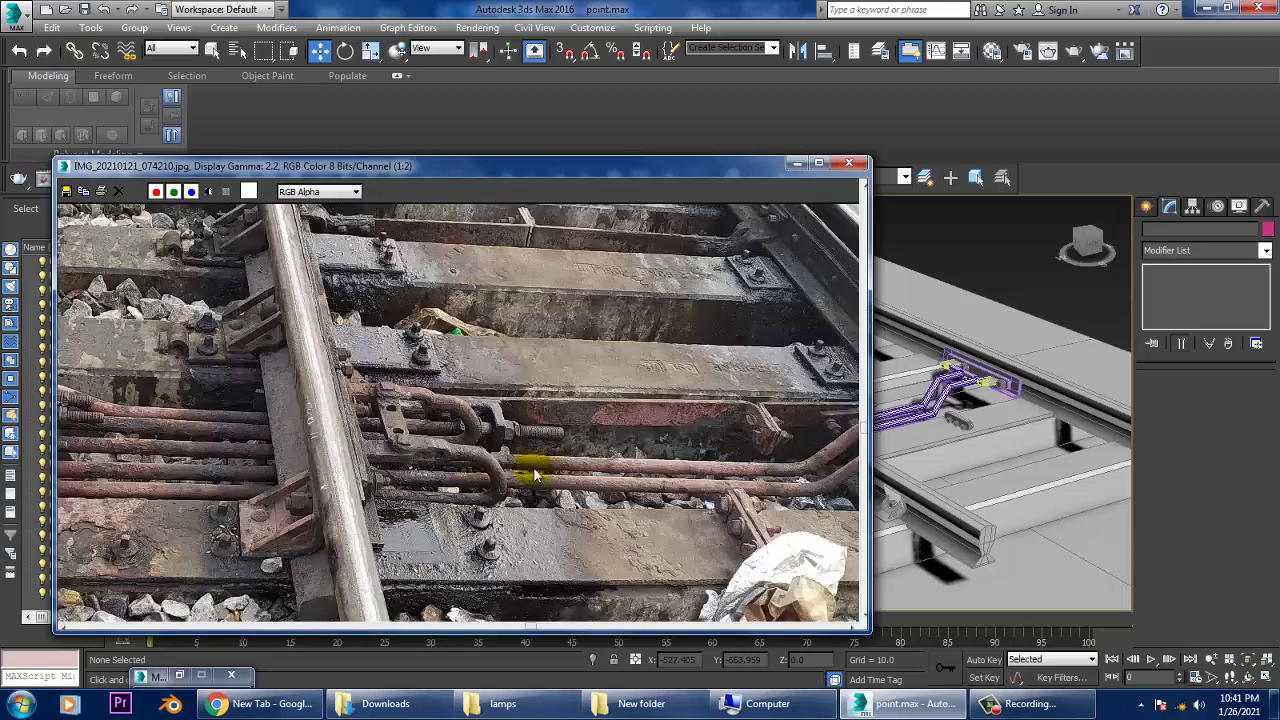
{"action": "right_click", "coordinate": [490, 475], "text": "ctrl"}
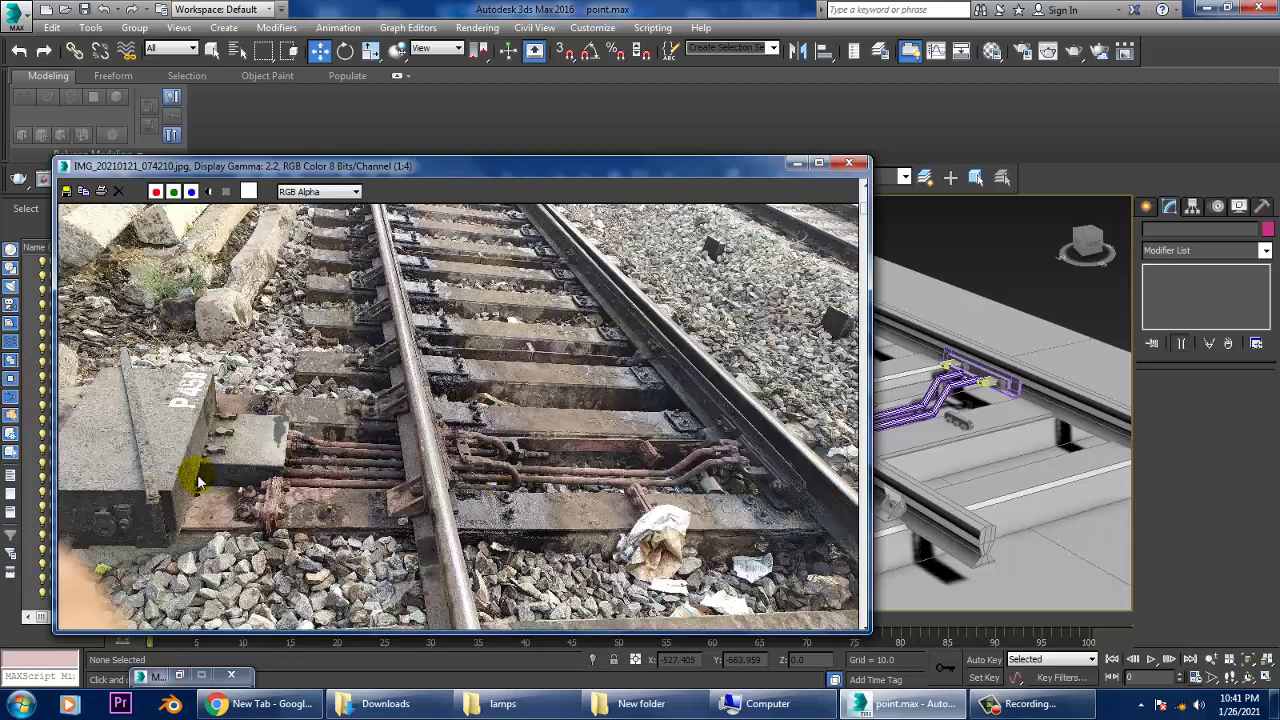
{"action": "left_click", "coordinate": [199, 483], "text": "ctrl"}
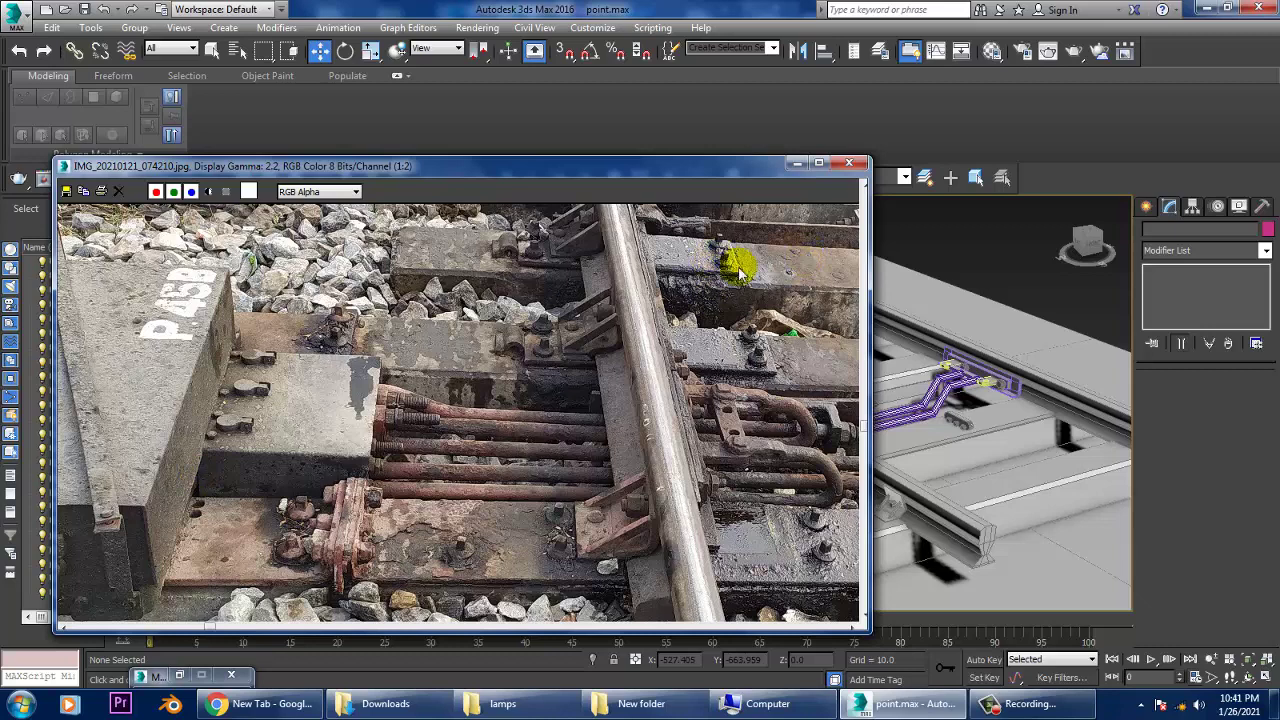
{"action": "middle_click_drag", "start_coordinate": [128, 483], "coordinate": [357, 371]}
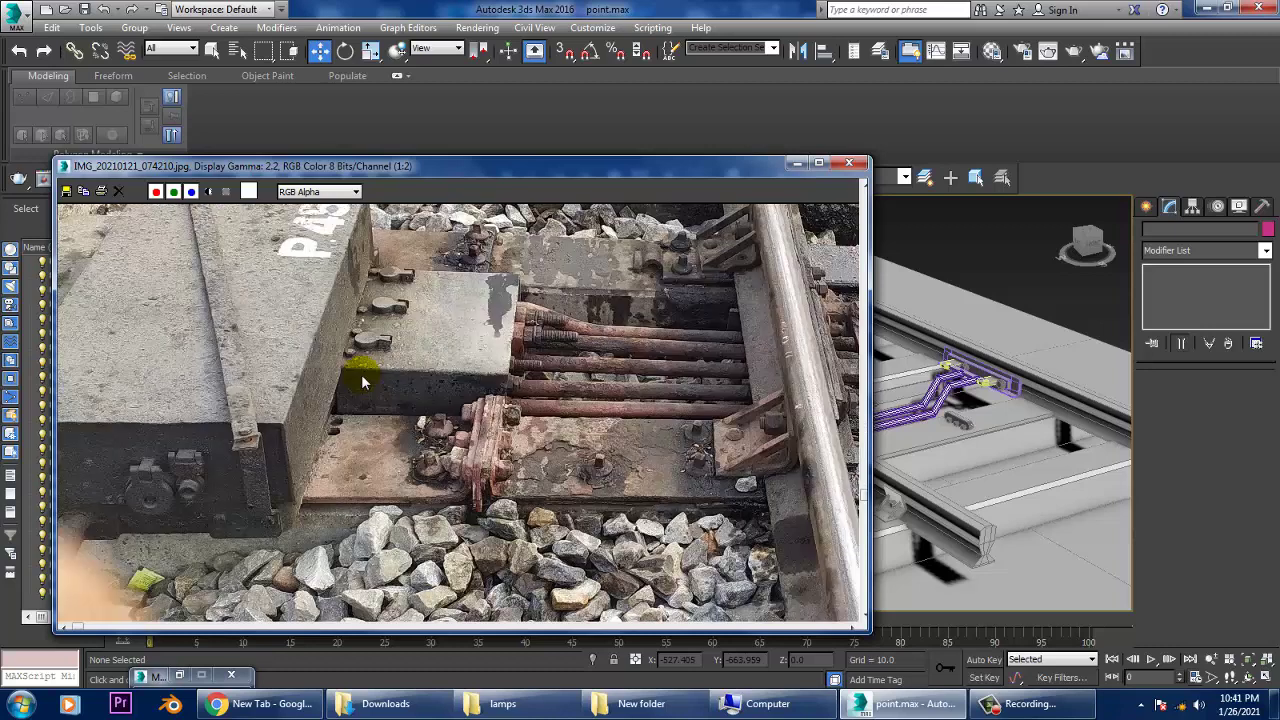
{"action": "left_click", "coordinate": [792, 166]}
Step: In the top view, draw a new straight spline line across the rod assembly
{"action": "middle_click_drag", "start_coordinate": [640, 400], "coordinate": [700, 400], "text": "alt"}
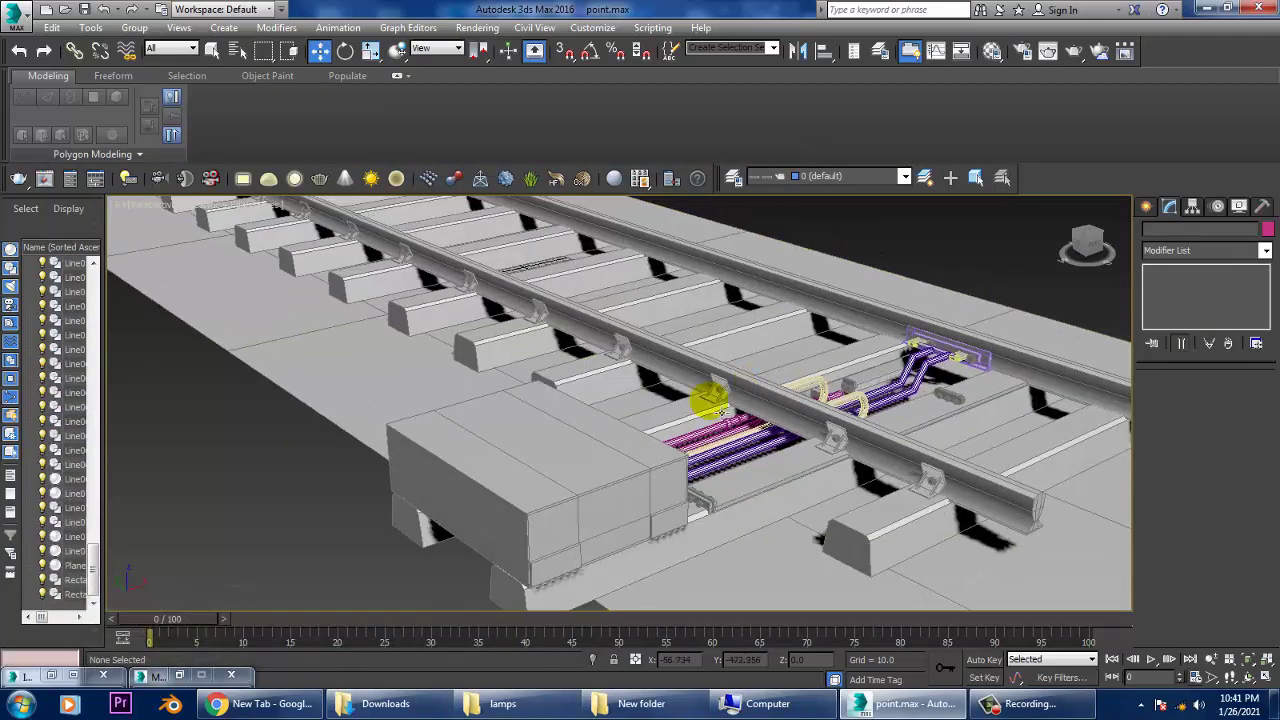
{"action": "key", "text": "alt+w"}
{"action": "key", "text": "alt+w"}
{"action": "scroll", "coordinate": [303, 300], "scroll_direction": "down", "scroll_amount": 3}
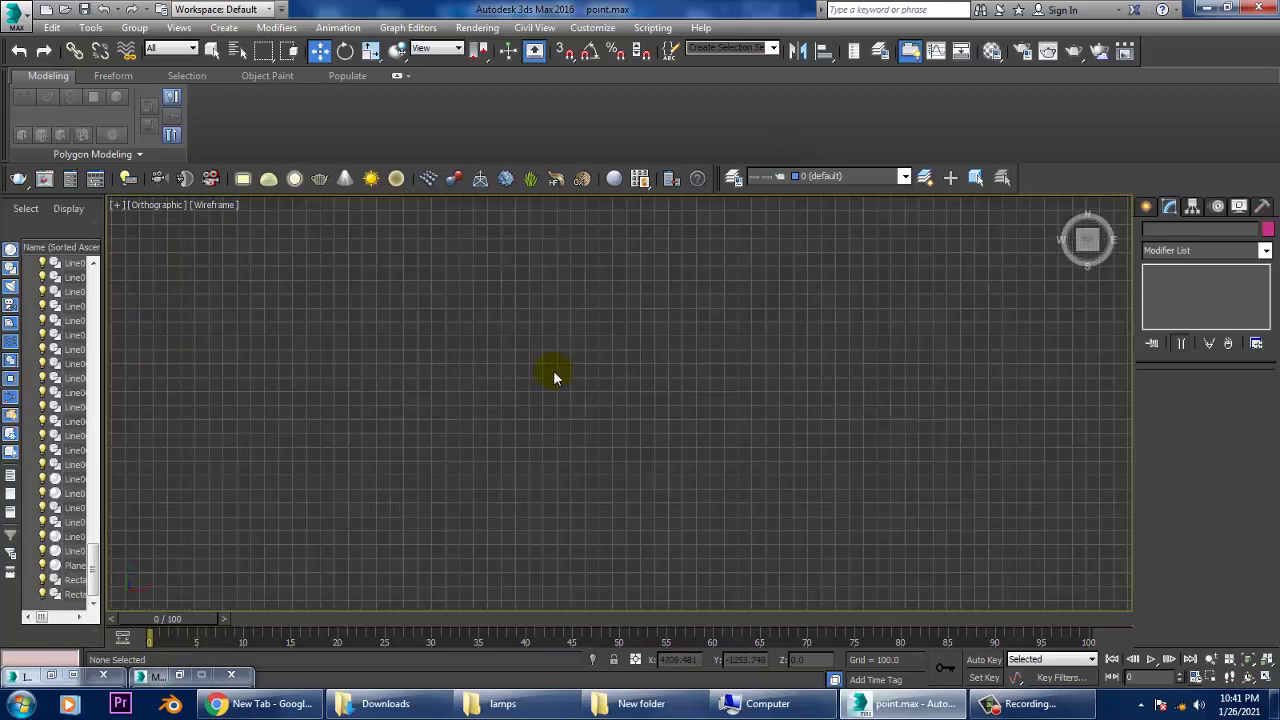
{"action": "middle_click_drag", "start_coordinate": [337, 314], "coordinate": [664, 389]}
{"action": "scroll", "coordinate": [664, 389], "scroll_direction": "up", "scroll_amount": 5}
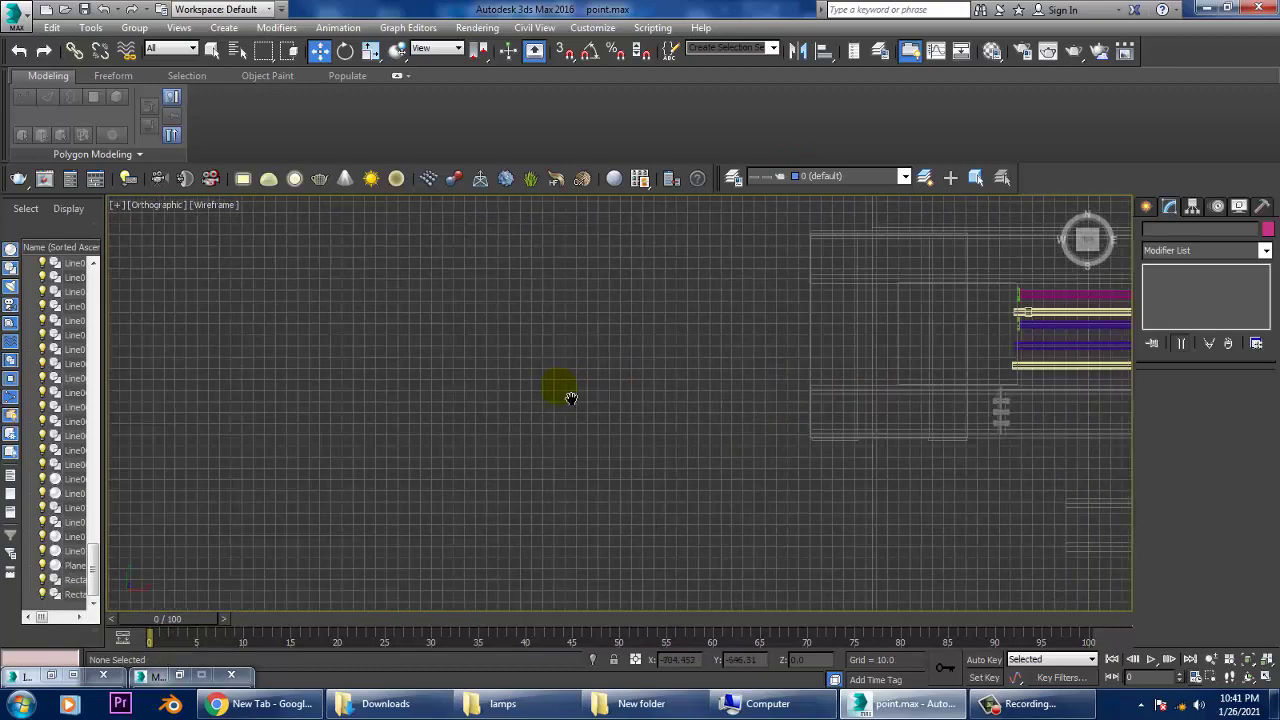
{"action": "middle_click_drag", "start_coordinate": [569, 397], "coordinate": [742, 405]}
{"action": "left_click", "coordinate": [1146, 206]}
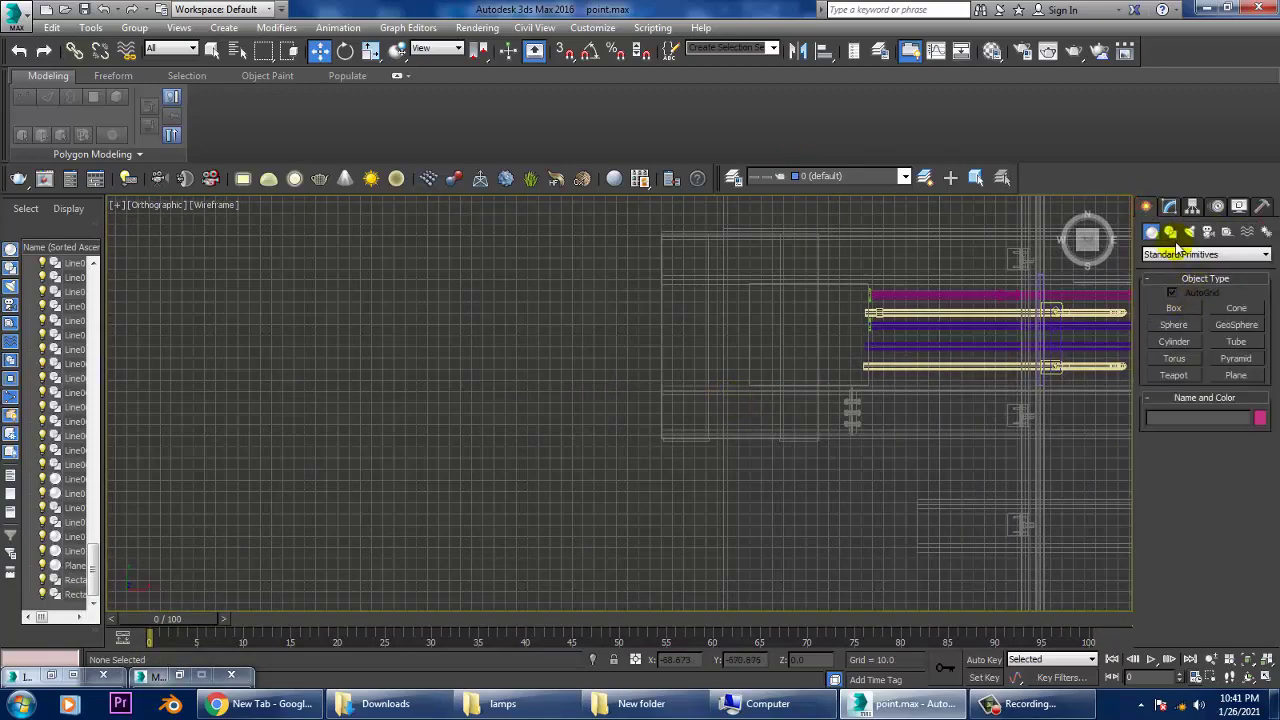
{"action": "left_click", "coordinate": [1171, 232]}
{"action": "left_click", "coordinate": [1174, 321]}
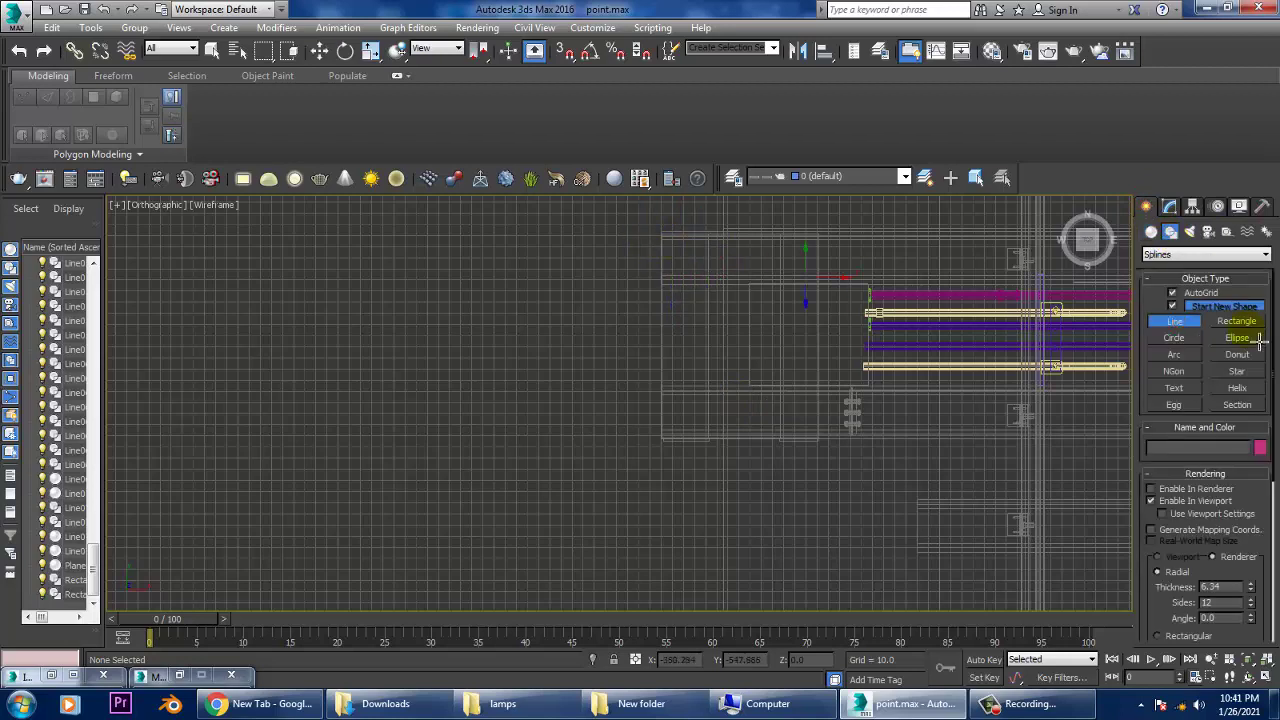
{"action": "left_click", "coordinate": [678, 245]}
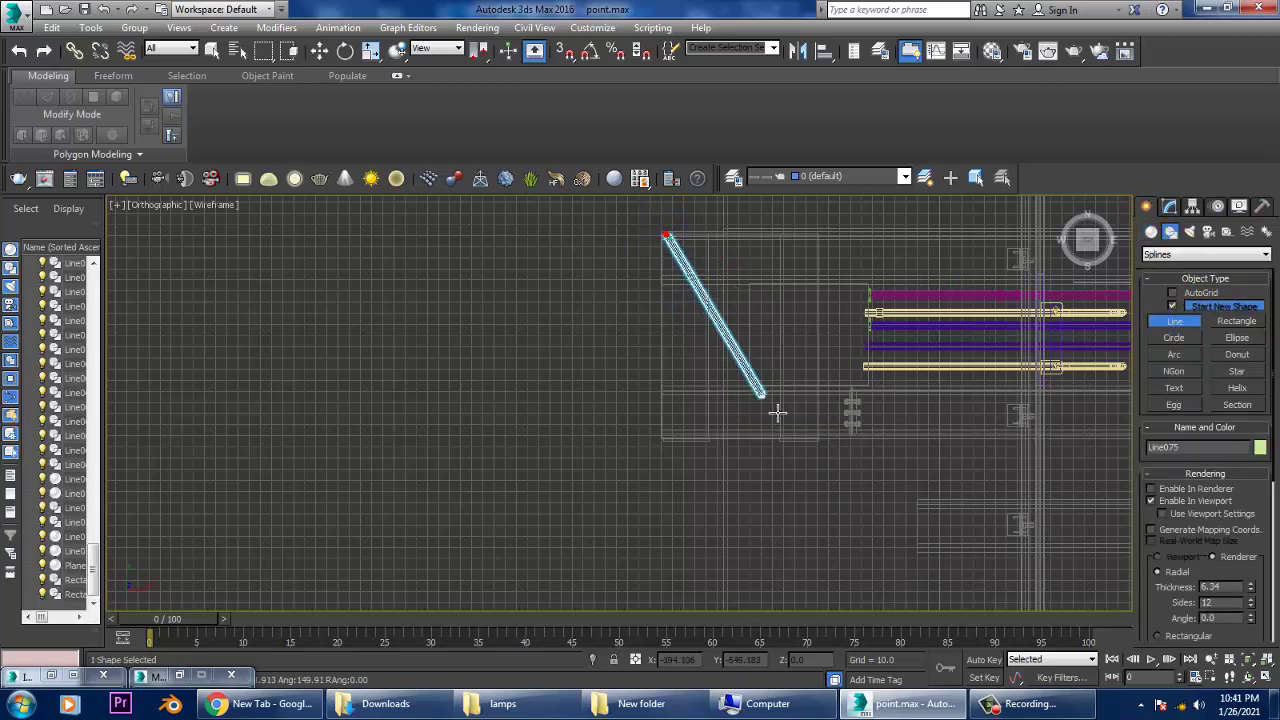
{"action": "left_click", "coordinate": [812, 440]}
{"action": "right_click", "coordinate": [818, 446]}
Step: Make the new line render as a flat rectangular strip in the viewport
{"action": "key", "text": "alt+w"}
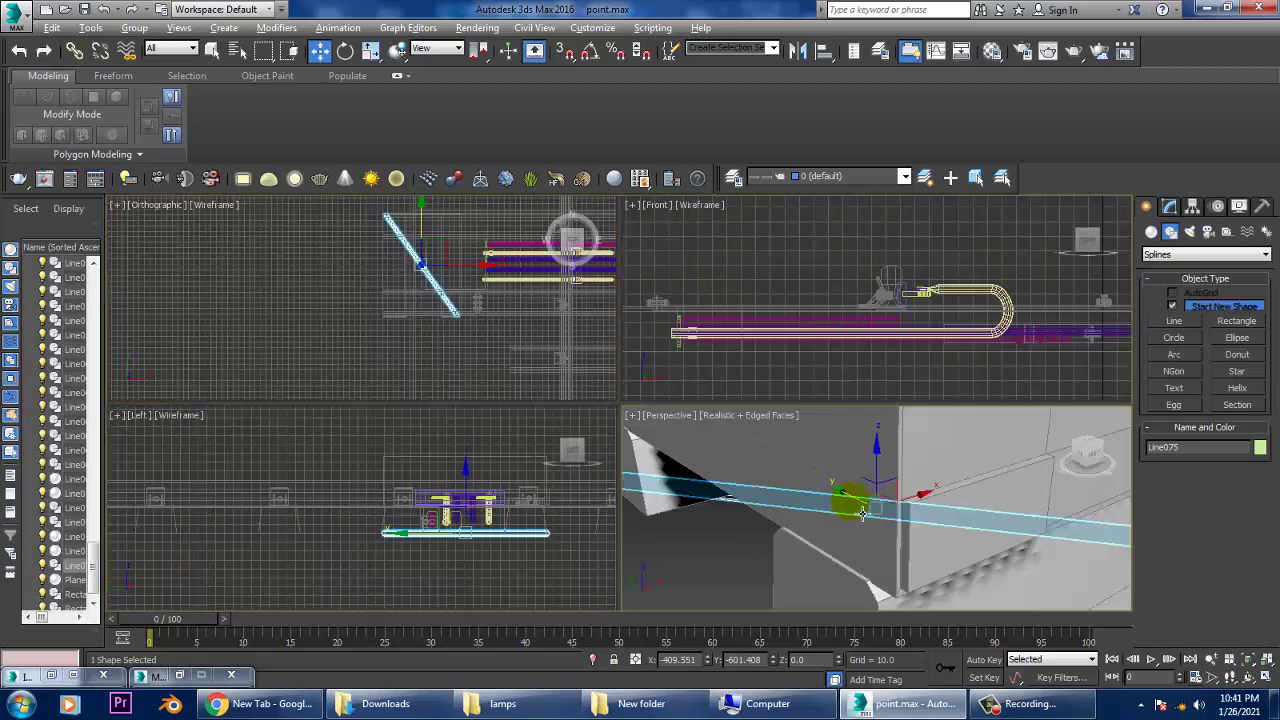
{"action": "key", "text": "alt+w"}
{"action": "left_click", "coordinate": [1169, 207]}
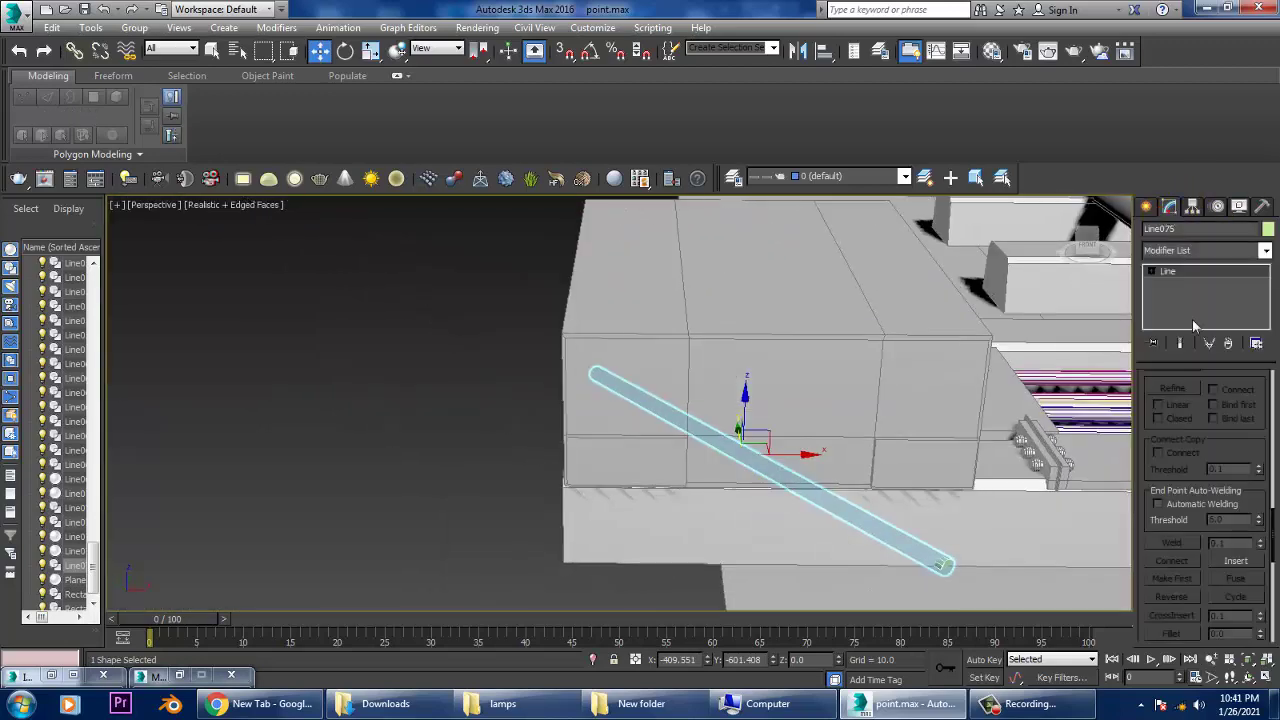
{"action": "scroll", "coordinate": [1190, 537], "scroll_direction": "up", "scroll_amount": 5}
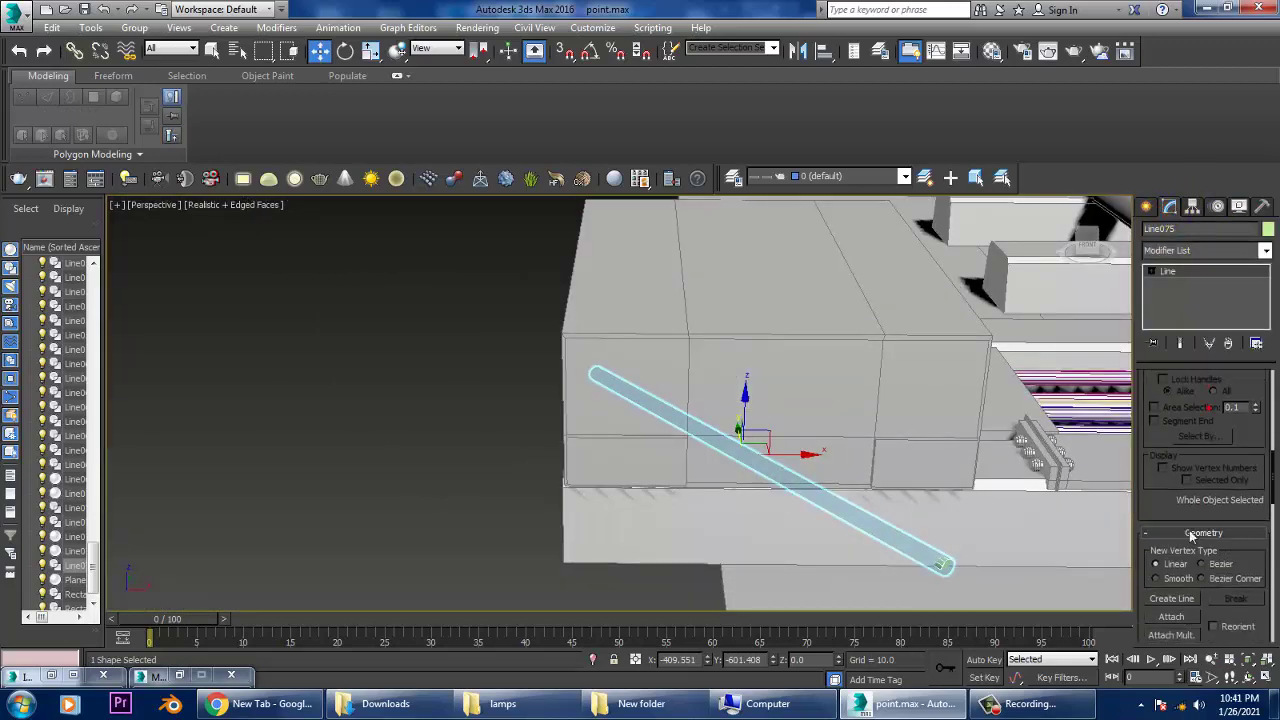
{"action": "scroll", "coordinate": [1165, 400], "scroll_direction": "up", "scroll_amount": 3}
{"action": "scroll", "coordinate": [1175, 430], "scroll_direction": "up", "scroll_amount": 2}
{"action": "scroll", "coordinate": [1187, 458], "scroll_direction": "up", "scroll_amount": 2}
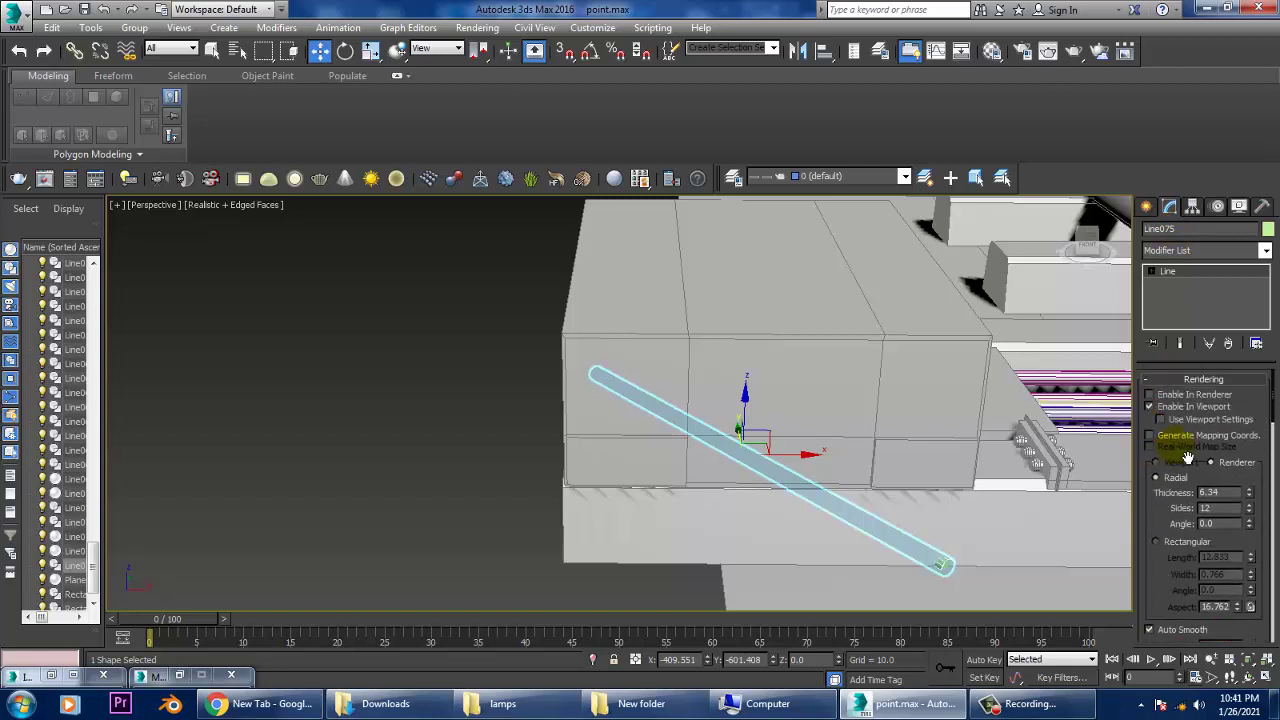
{"action": "left_click", "coordinate": [1169, 543]}
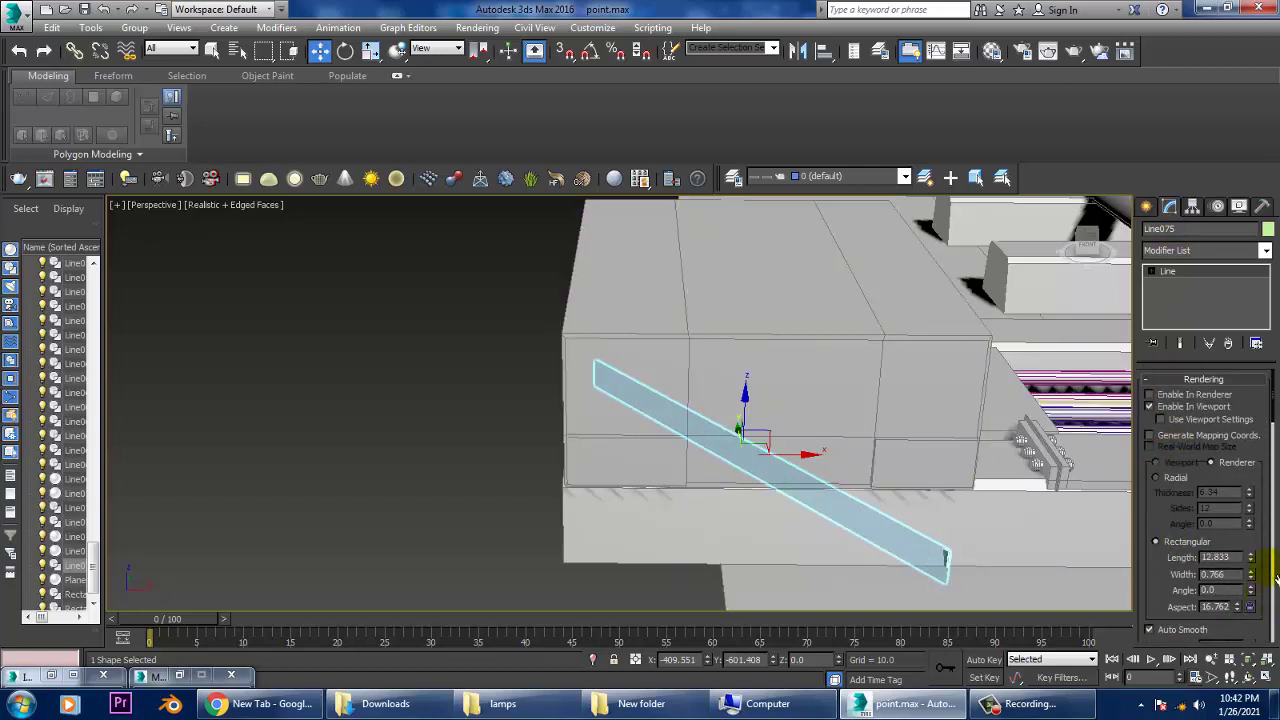
Step: Lift the strip onto the block and size it to about 1.745 × 10.127
{"action": "left_click_drag", "start_coordinate": [751, 406], "coordinate": [757, 194]}
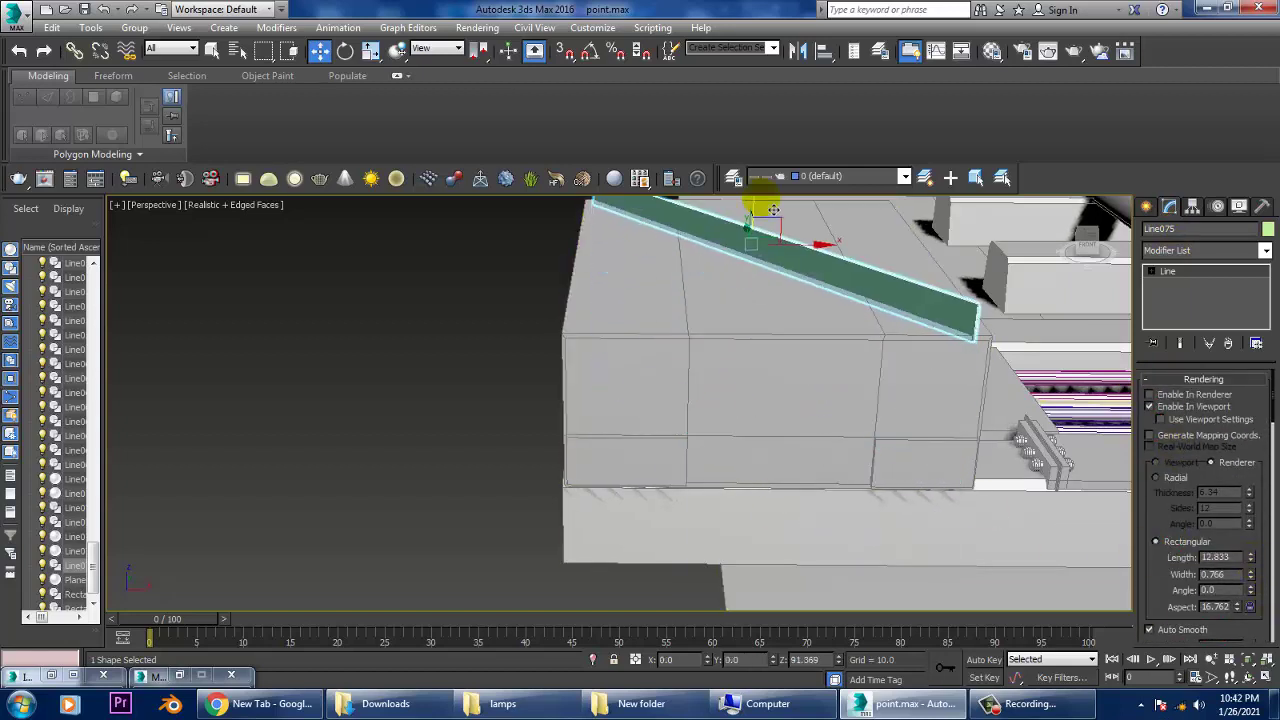
{"action": "middle_click_drag", "start_coordinate": [843, 316], "coordinate": [842, 451]}
{"action": "left_click_drag", "start_coordinate": [1250, 557], "coordinate": [1275, 632]}
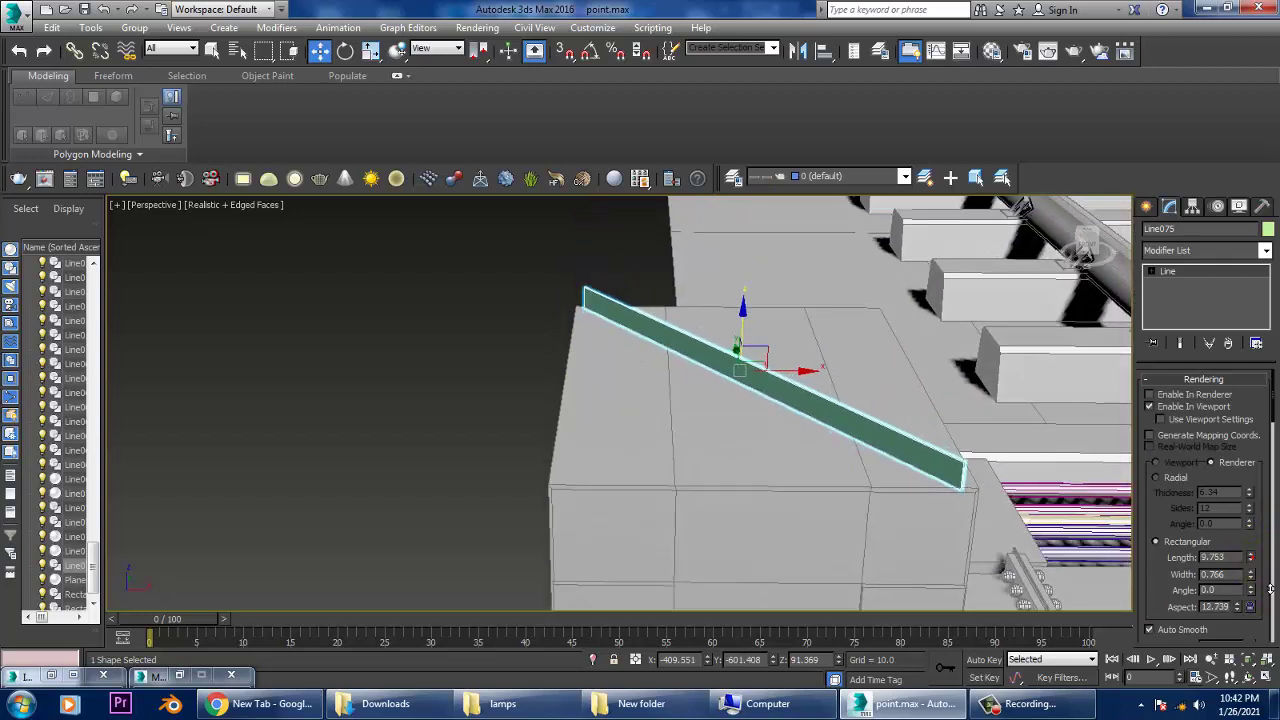
{"action": "left_click_drag", "start_coordinate": [1250, 575], "coordinate": [1214, 206]}
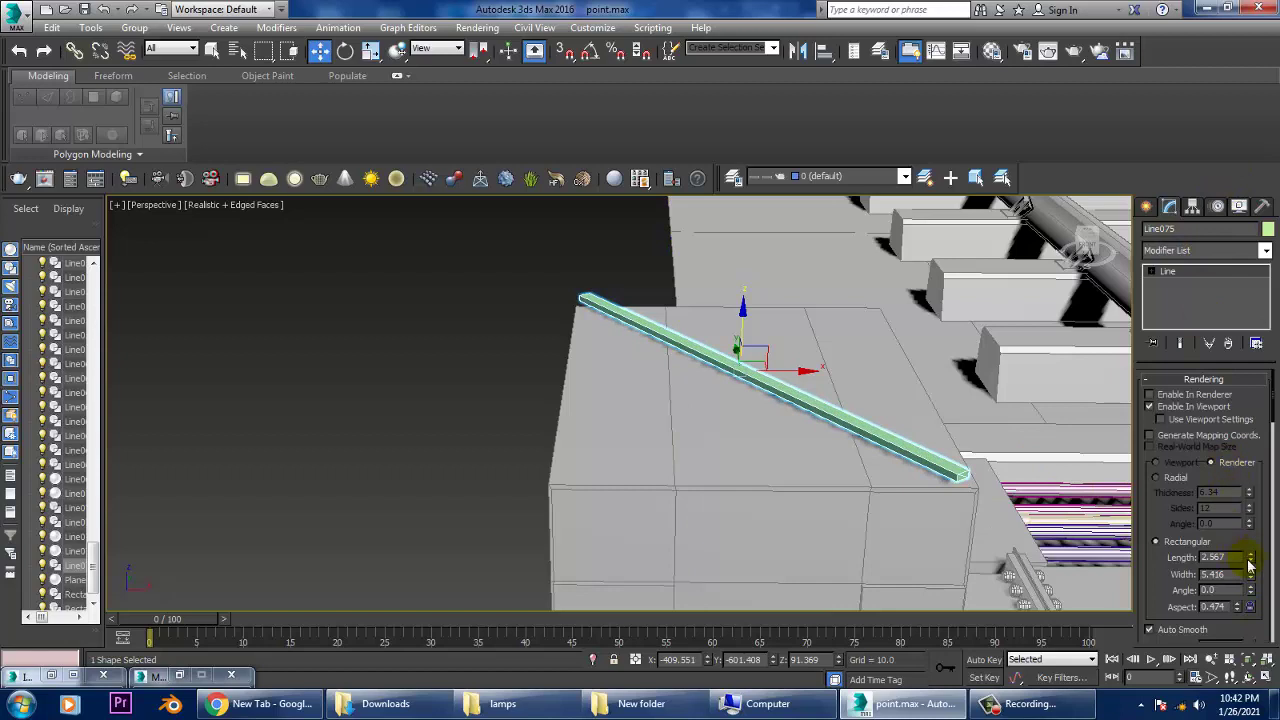
{"action": "left_click_drag", "start_coordinate": [1266, 580], "coordinate": [1266, 515]}
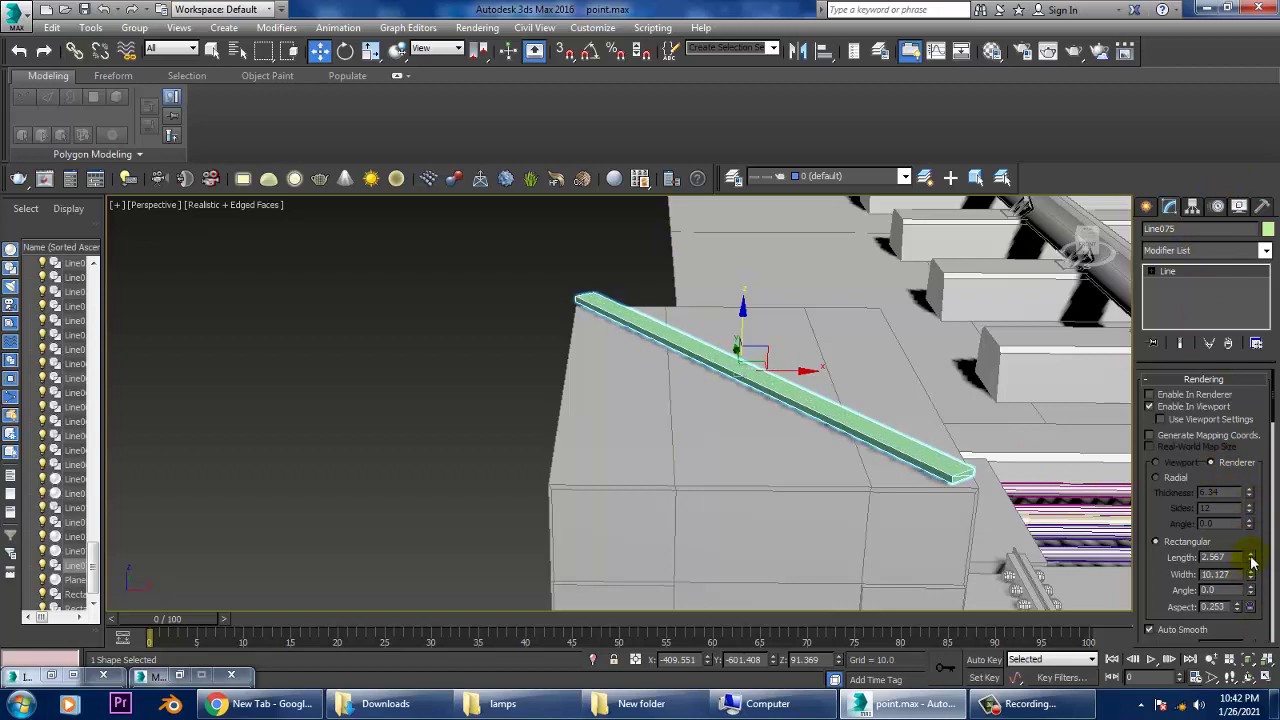
{"action": "left_click_drag", "start_coordinate": [1251, 560], "coordinate": [1271, 593]}
{"action": "left_click_drag", "start_coordinate": [751, 343], "coordinate": [749, 349]}
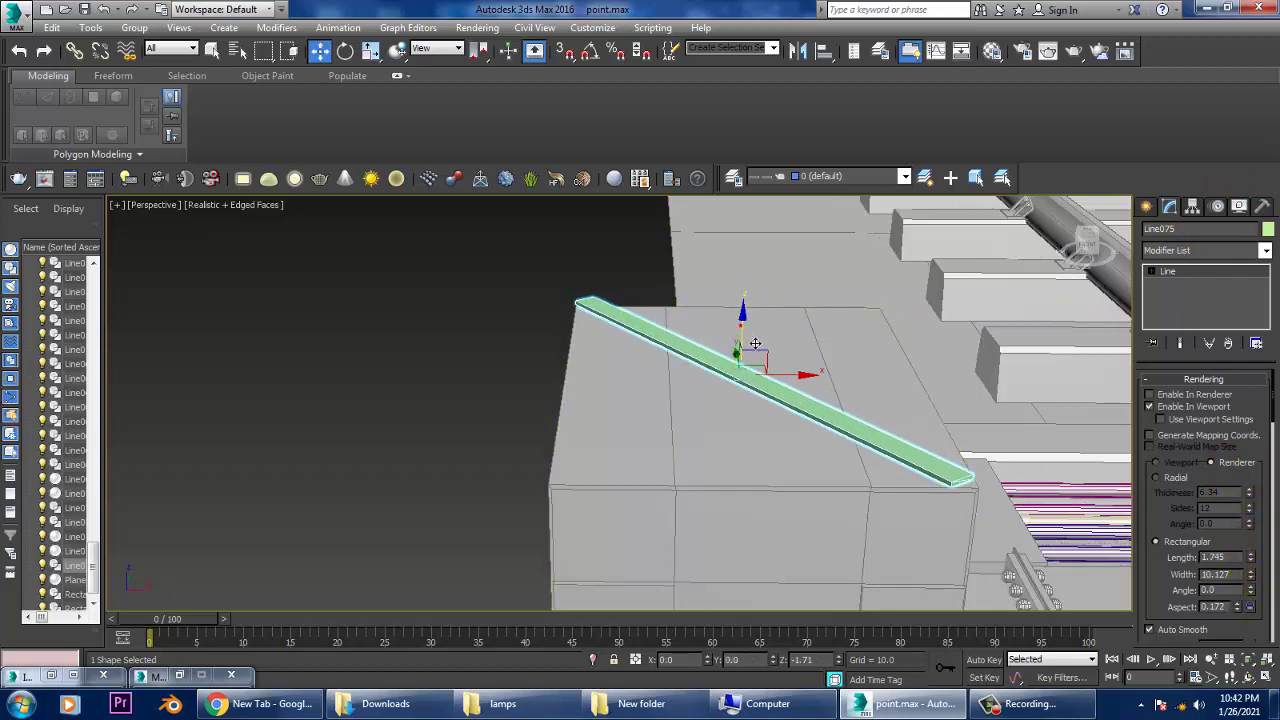
Step: Nudge the green bar's right end into place and restore the reference photo
{"action": "middle_click_drag", "start_coordinate": [749, 329], "coordinate": [790, 345], "text": "alt"}
{"action": "left_click_drag", "start_coordinate": [790, 345], "coordinate": [391, 349]}
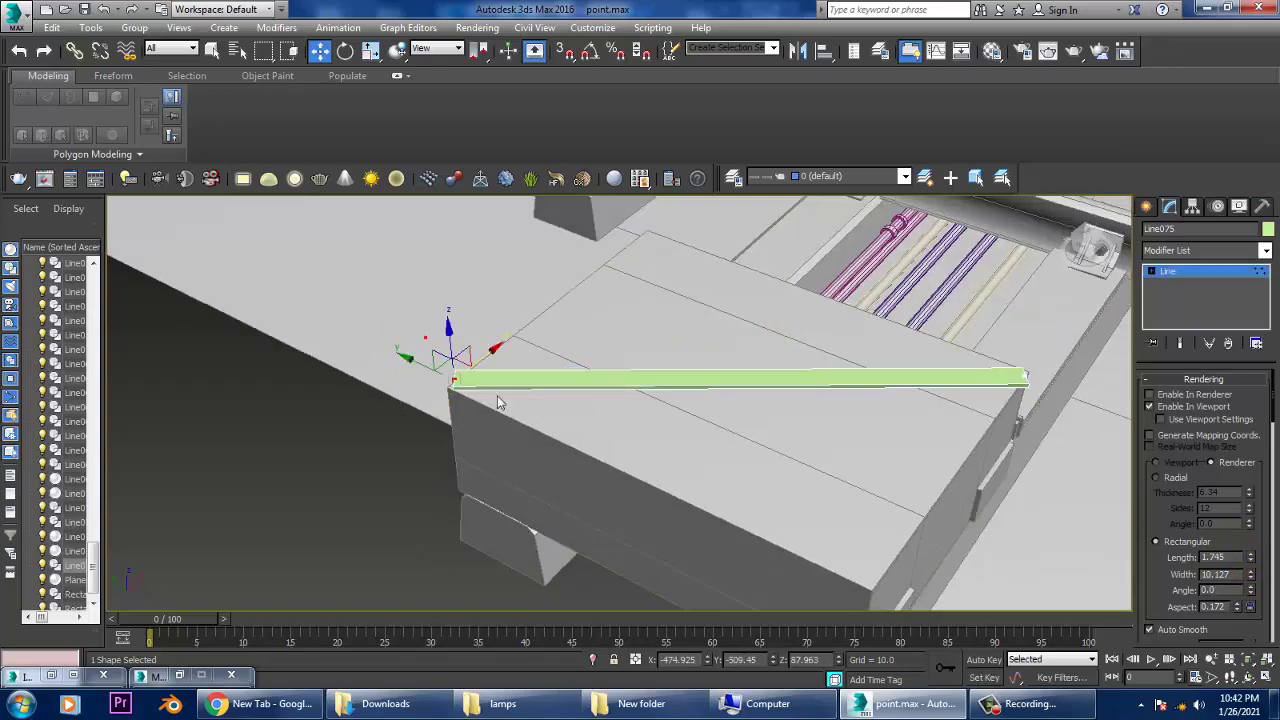
{"action": "middle_click_drag", "start_coordinate": [766, 380], "coordinate": [1020, 425], "text": "alt"}
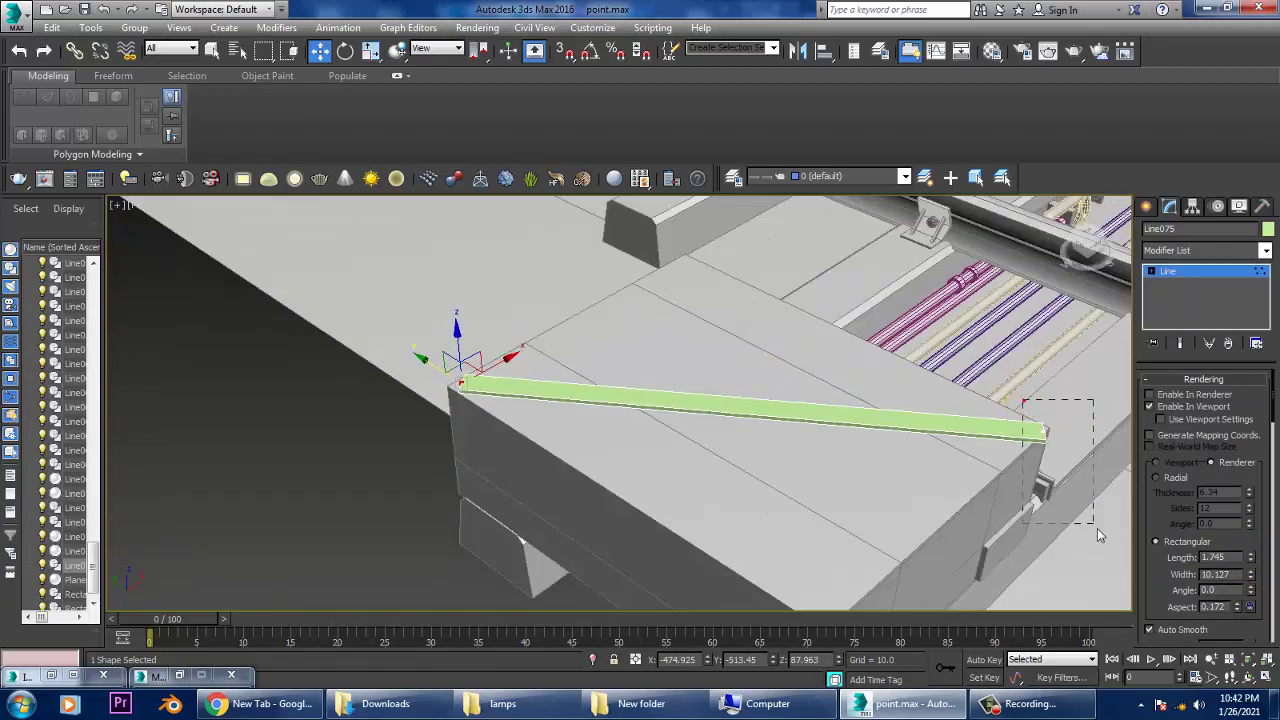
{"action": "left_click", "coordinate": [1020, 425]}
{"action": "left_click_drag", "start_coordinate": [1014, 414], "coordinate": [1004, 408]}
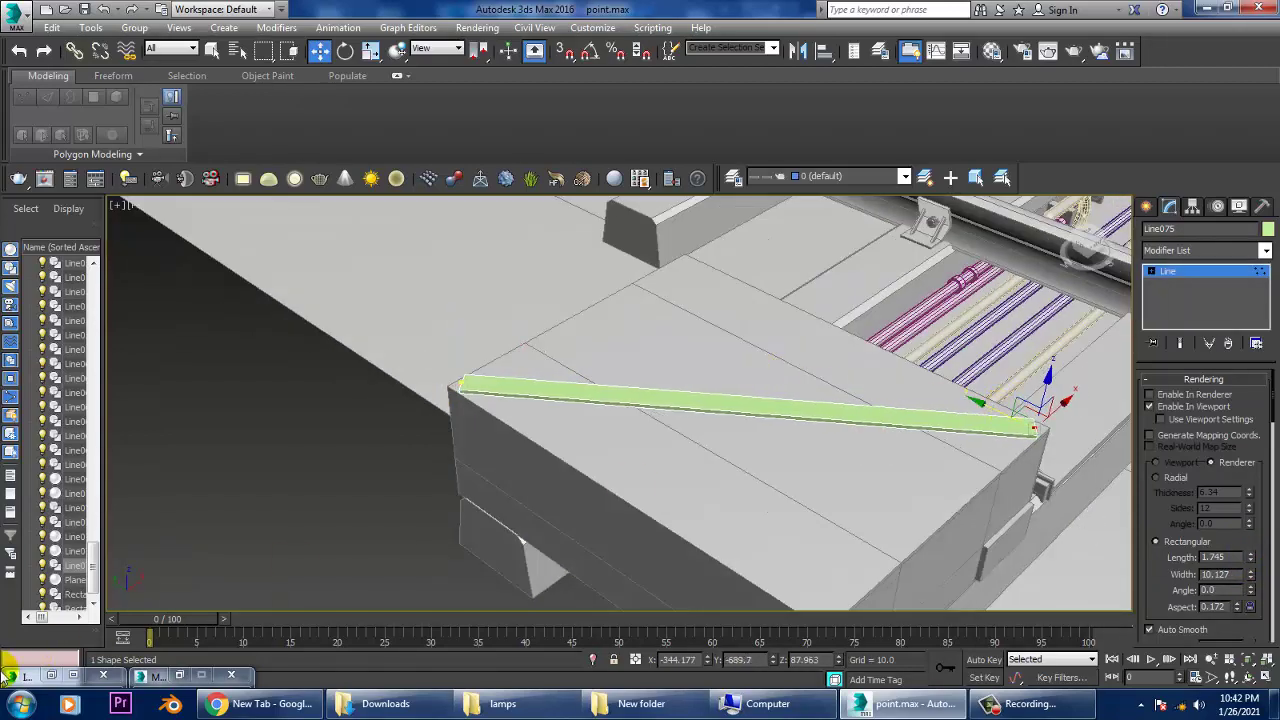
{"action": "left_click", "coordinate": [47, 676]}
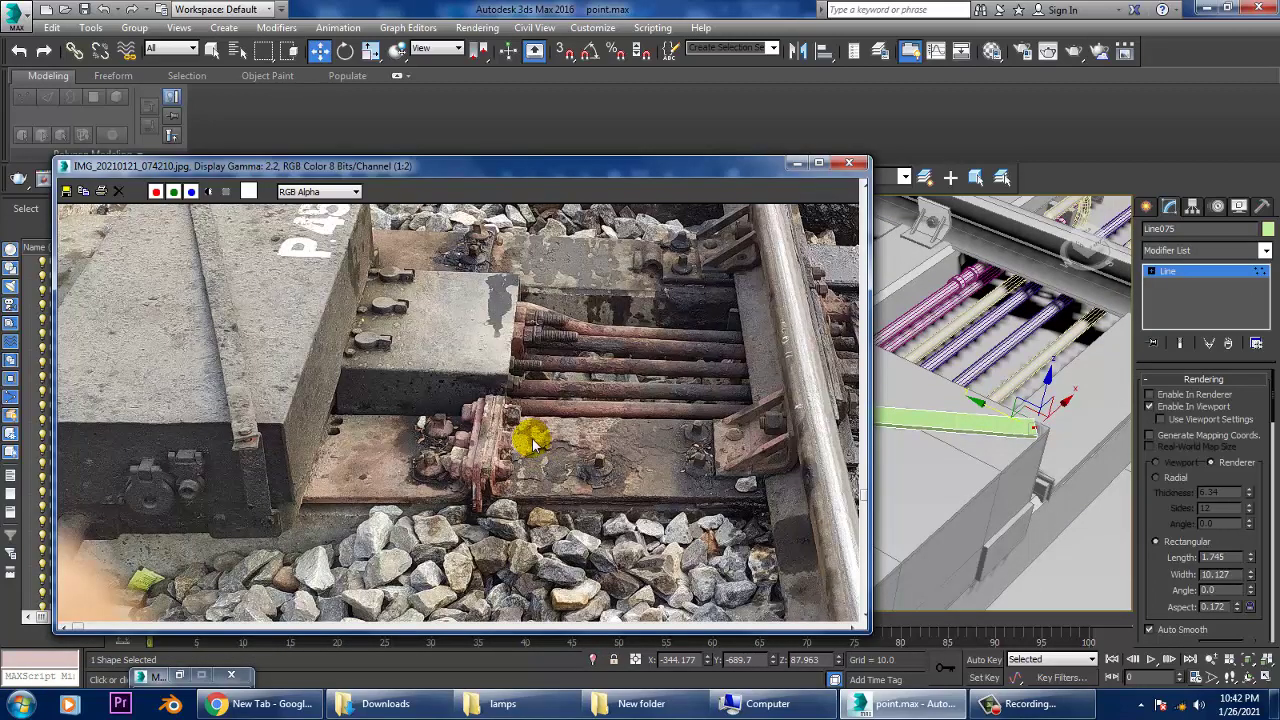
Step: Minimize the reference photo and frame the green bar in maximized Front and Left views
{"action": "left_click", "coordinate": [796, 162]}
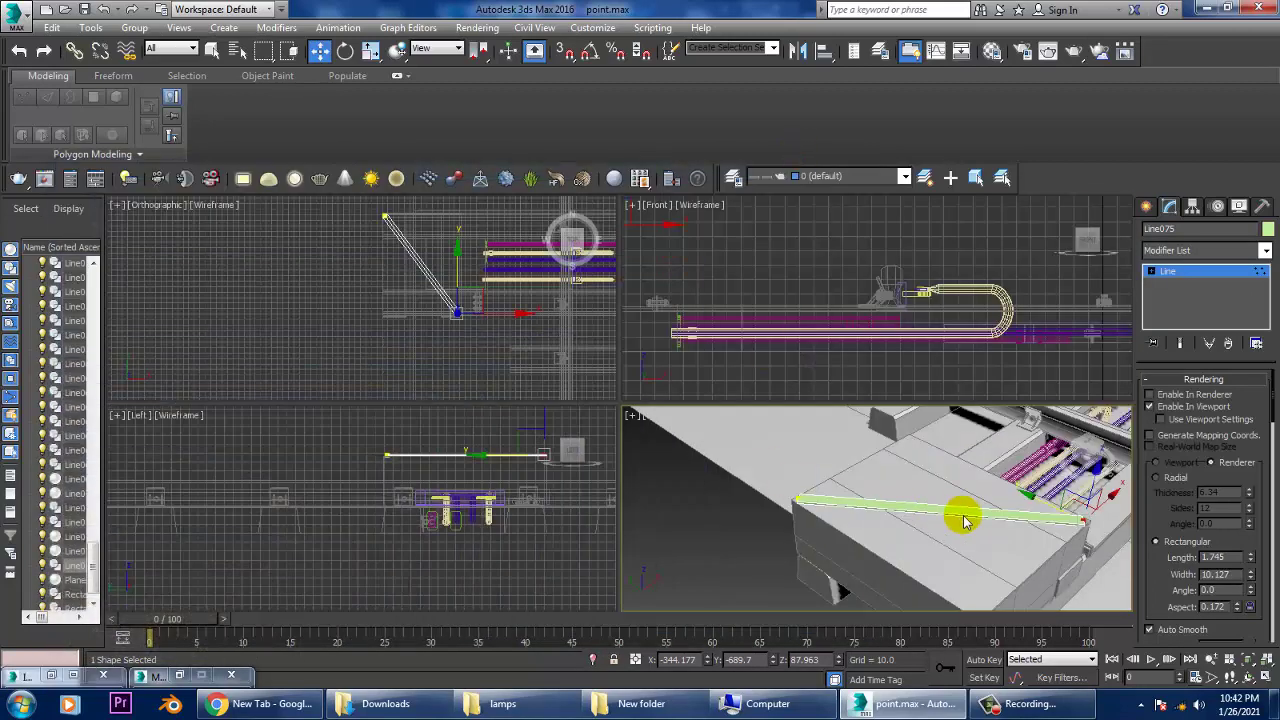
{"action": "middle_click_drag", "start_coordinate": [965, 520], "coordinate": [955, 517], "text": "alt"}
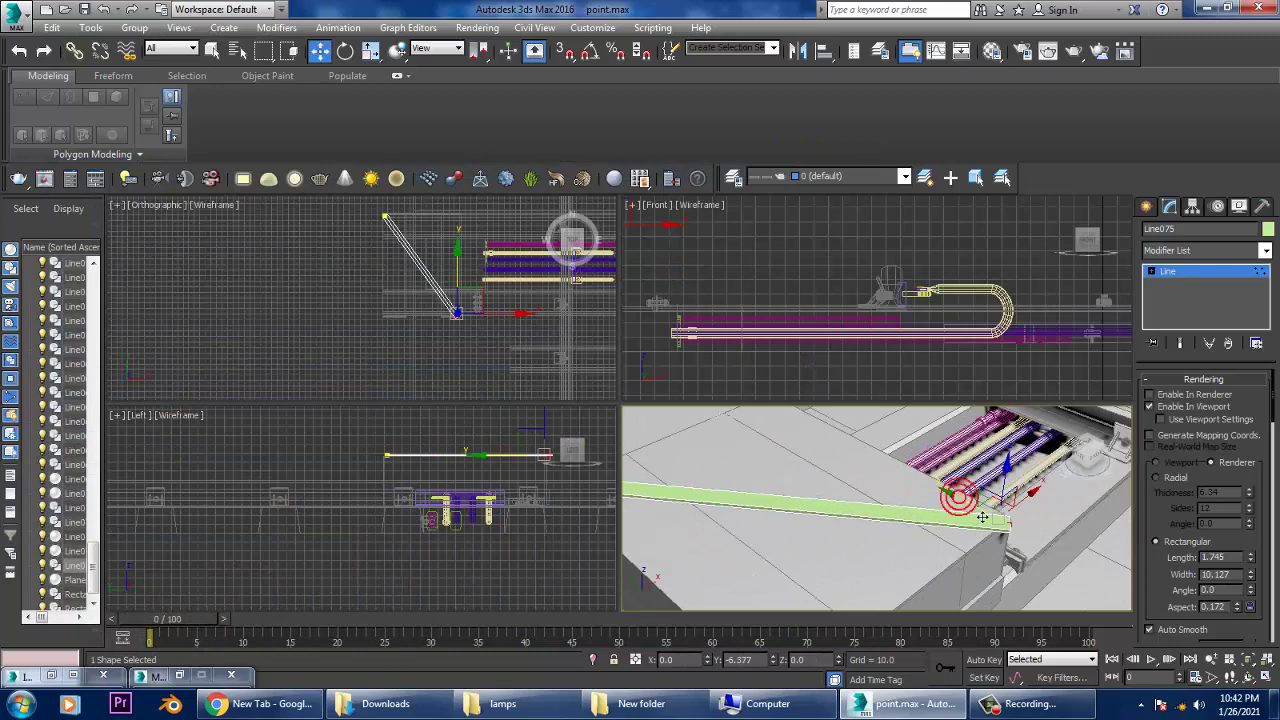
{"action": "key", "text": "alt+w"}
{"action": "key", "text": "f"}
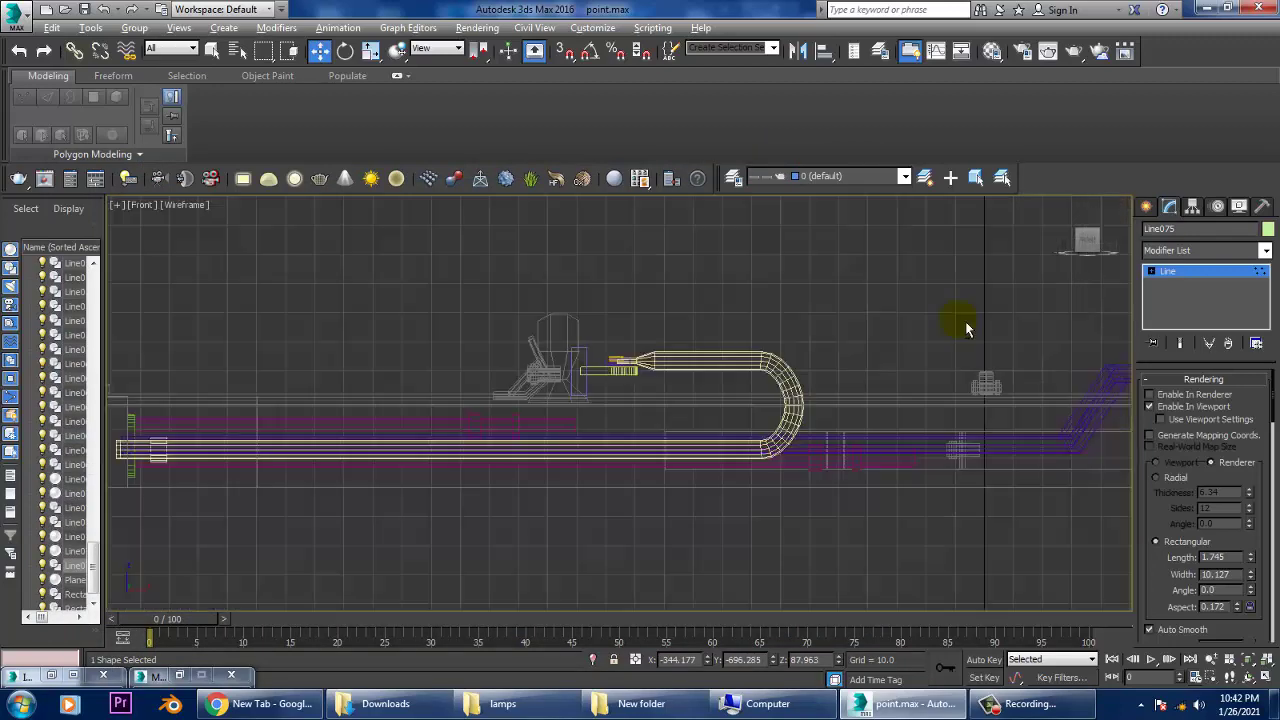
{"action": "scroll", "coordinate": [966, 323], "scroll_direction": "down", "scroll_amount": 2}
{"action": "scroll", "coordinate": [820, 306], "scroll_direction": "up", "scroll_amount": 5}
{"action": "middle_click_drag", "start_coordinate": [811, 366], "coordinate": [710, 437]}
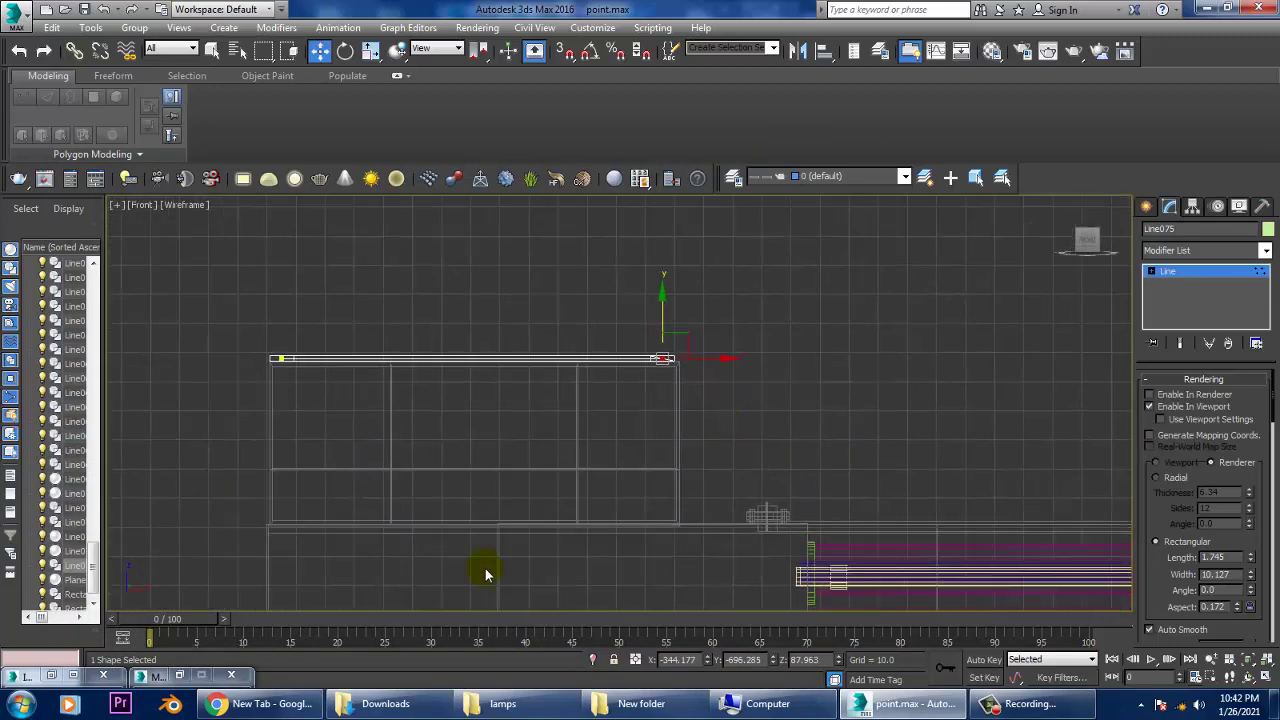
{"action": "key", "text": "alt+w"}
{"action": "key", "text": "alt+w"}
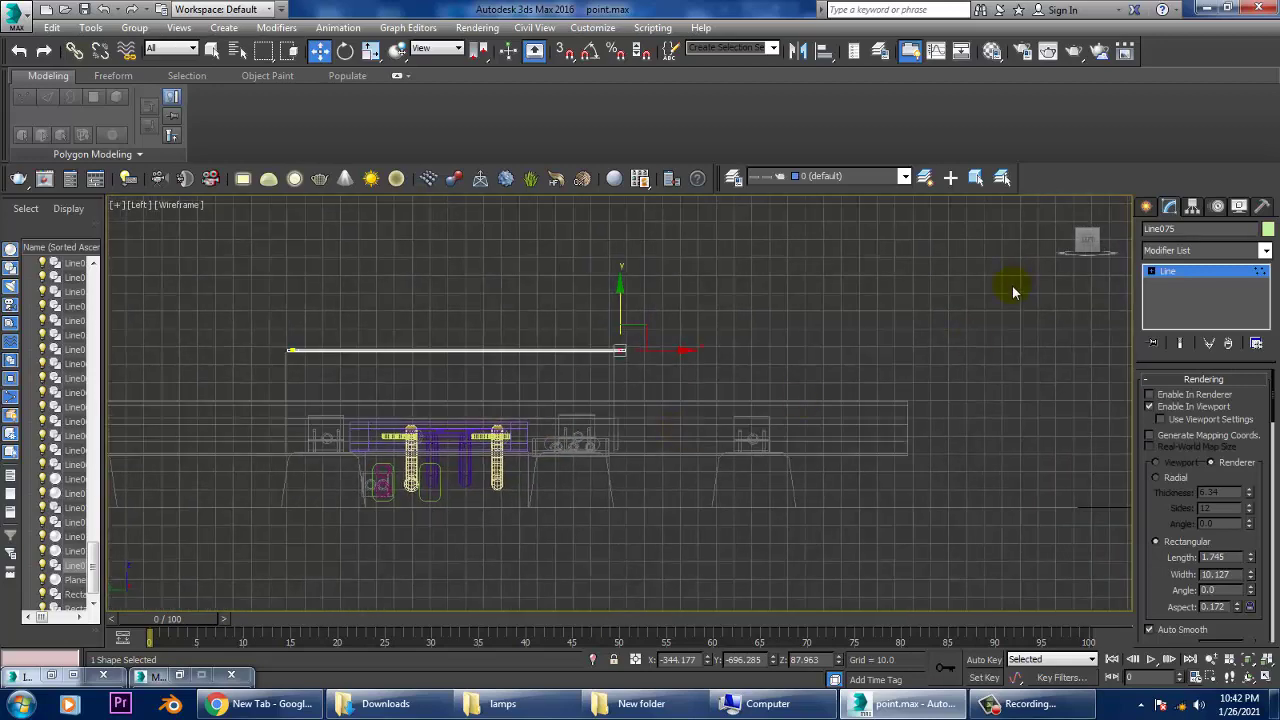
Step: Draw spline Line076 from the green bar's end straight downward
{"action": "left_click", "coordinate": [1146, 206]}
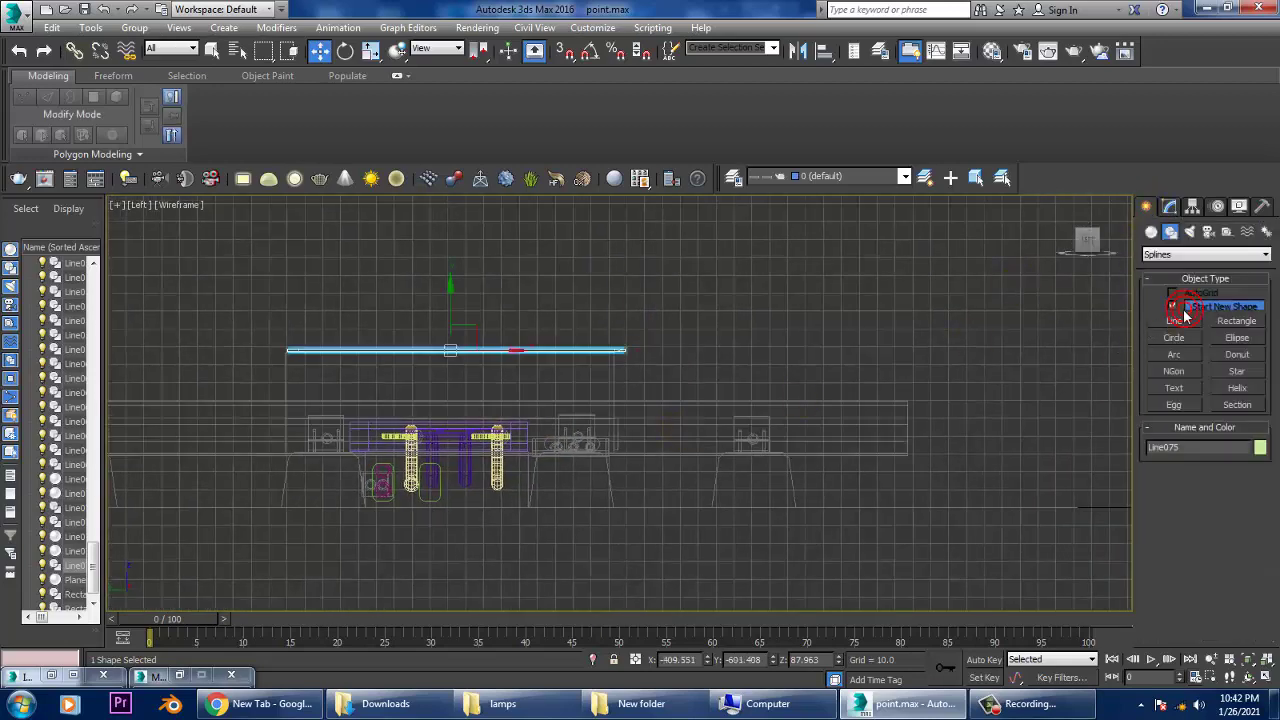
{"action": "left_click", "coordinate": [1182, 324]}
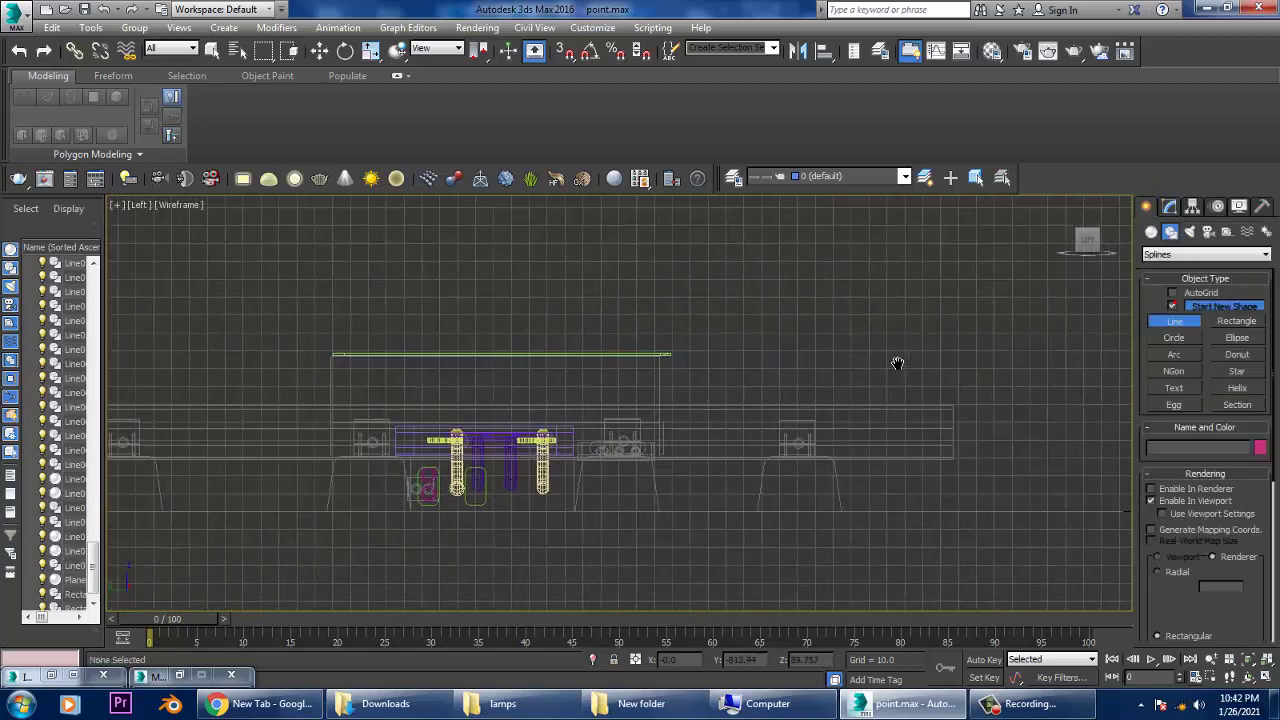
{"action": "scroll", "coordinate": [680, 368], "scroll_direction": "up", "scroll_amount": 4}
{"action": "left_click", "coordinate": [634, 343]}
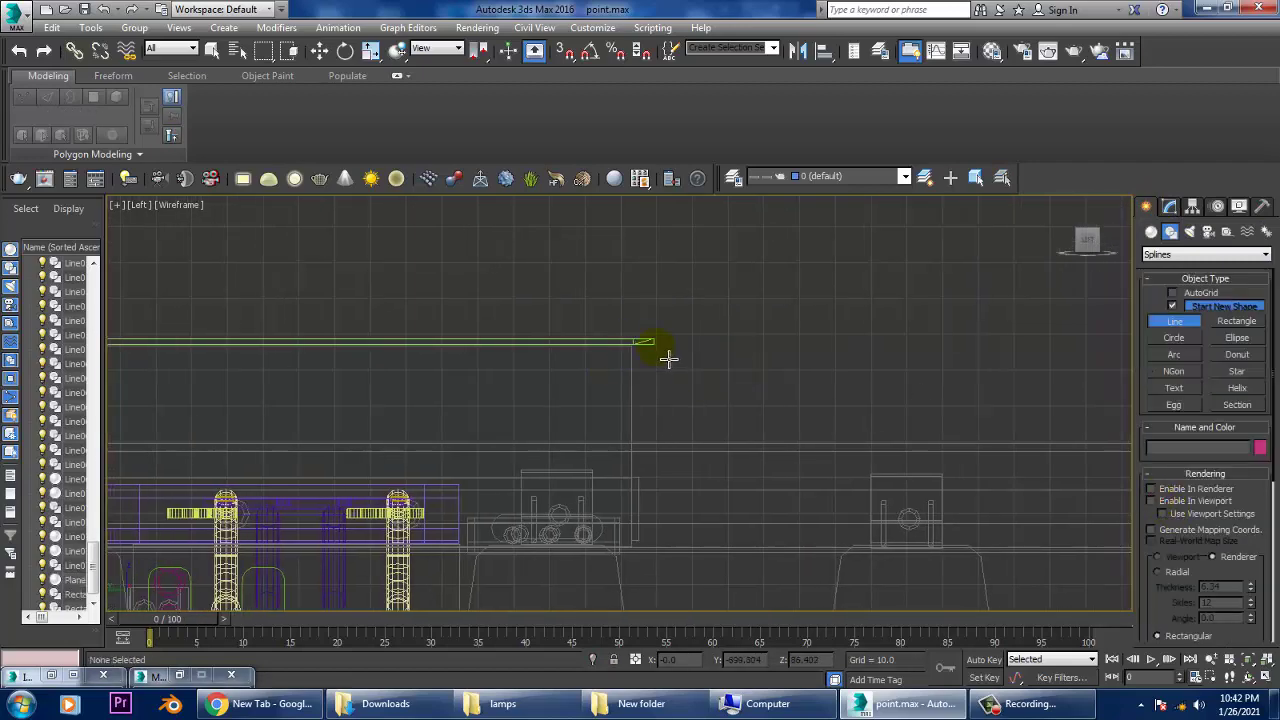
{"action": "left_click", "coordinate": [656, 347]}
{"action": "right_click", "coordinate": [638, 358]}
{"action": "left_click_drag", "start_coordinate": [1177, 625], "coordinate": [1180, 316]}
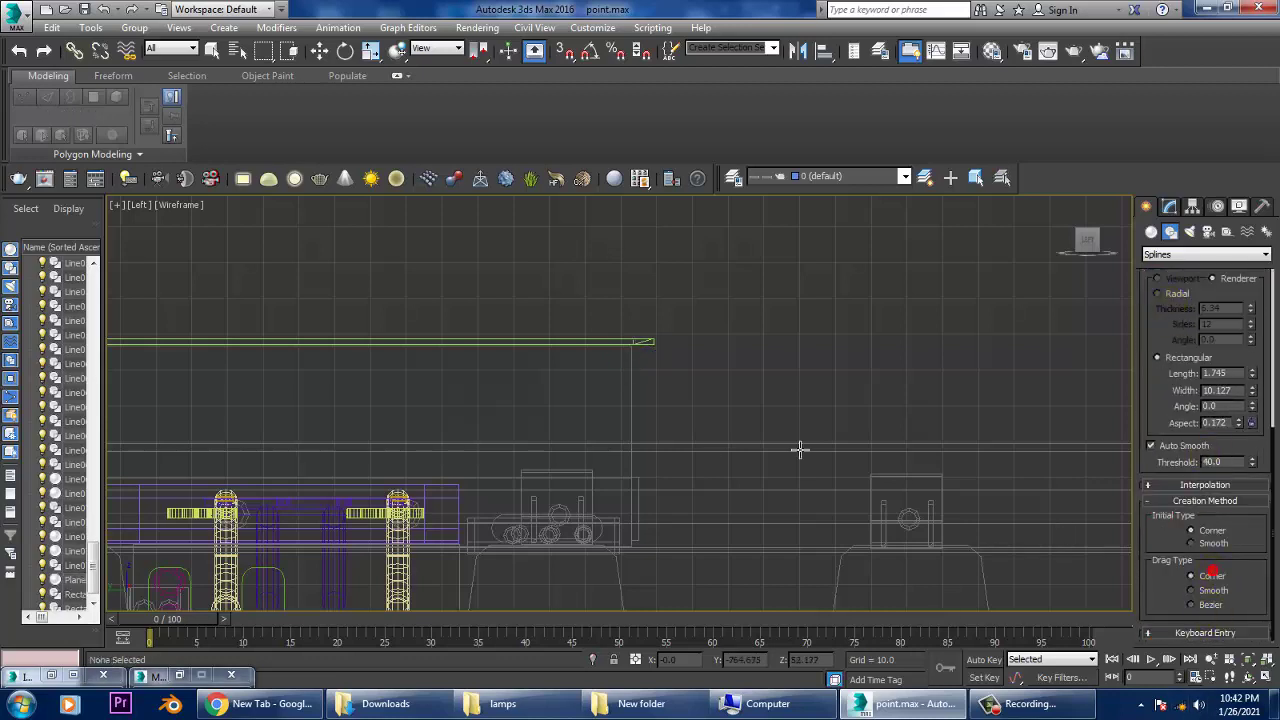
{"action": "left_click", "coordinate": [652, 347]}
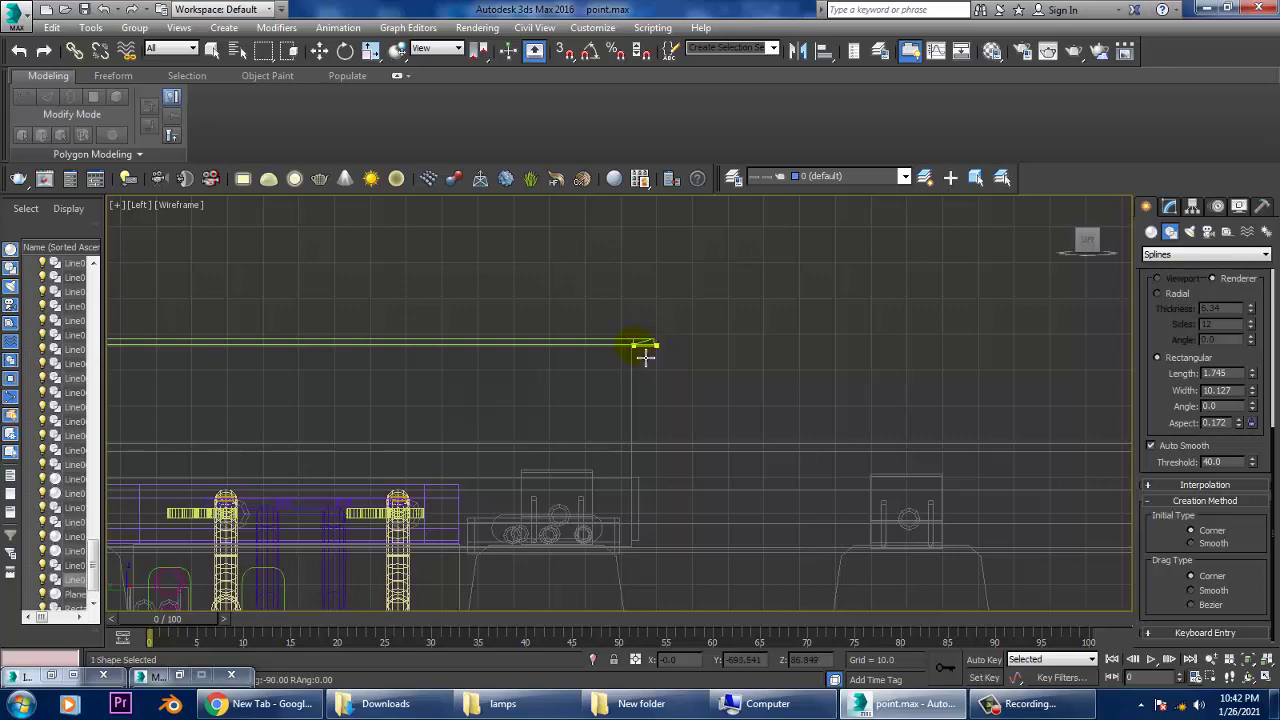
{"action": "right_click", "coordinate": [636, 447]}
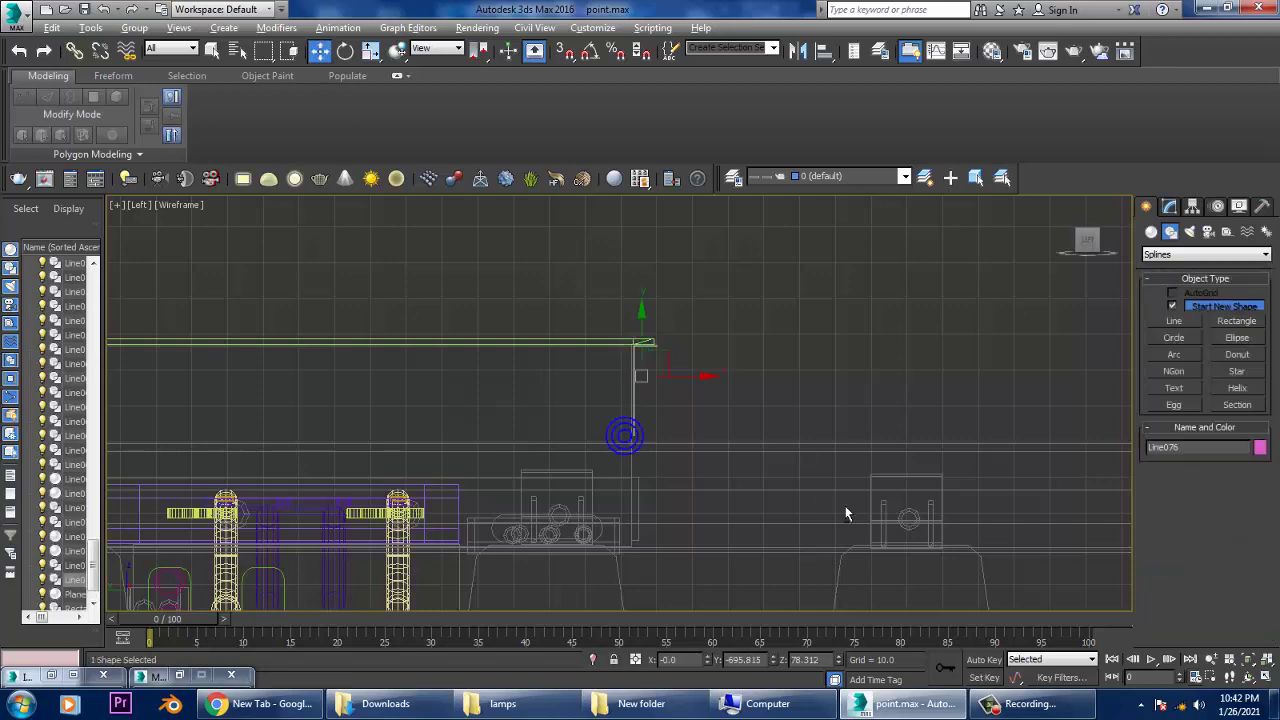
{"action": "mouse_move", "coordinate": [846, 511]}
{"action": "middle_mouse_down", "text": "alt"}
{"action": "mouse_move", "coordinate": [771, 489]}
{"action": "mouse_move", "coordinate": [785, 492]}
{"action": "middle_mouse_up", "text": "alt"}
Step: Enable viewport rendering on Line076 and rough out a thin rectangular section
{"action": "scroll", "coordinate": [785, 492], "scroll_direction": "down", "scroll_amount": 5}
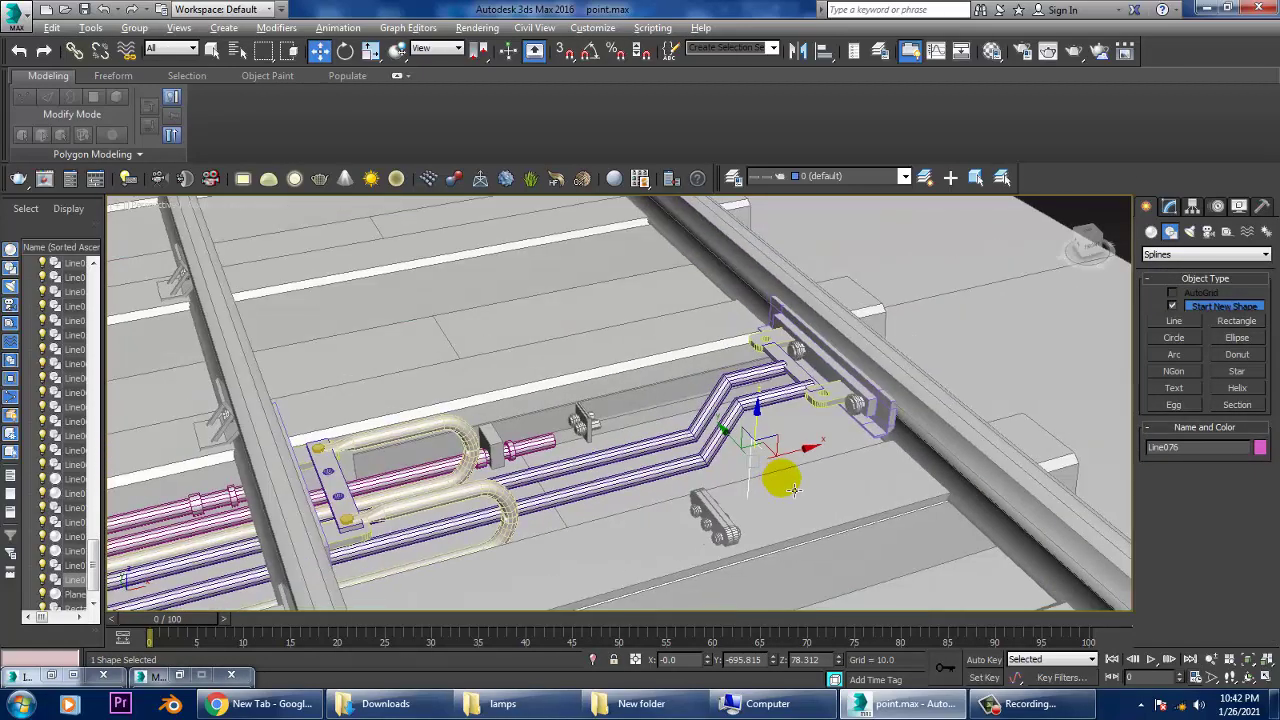
{"action": "left_click", "coordinate": [1168, 206]}
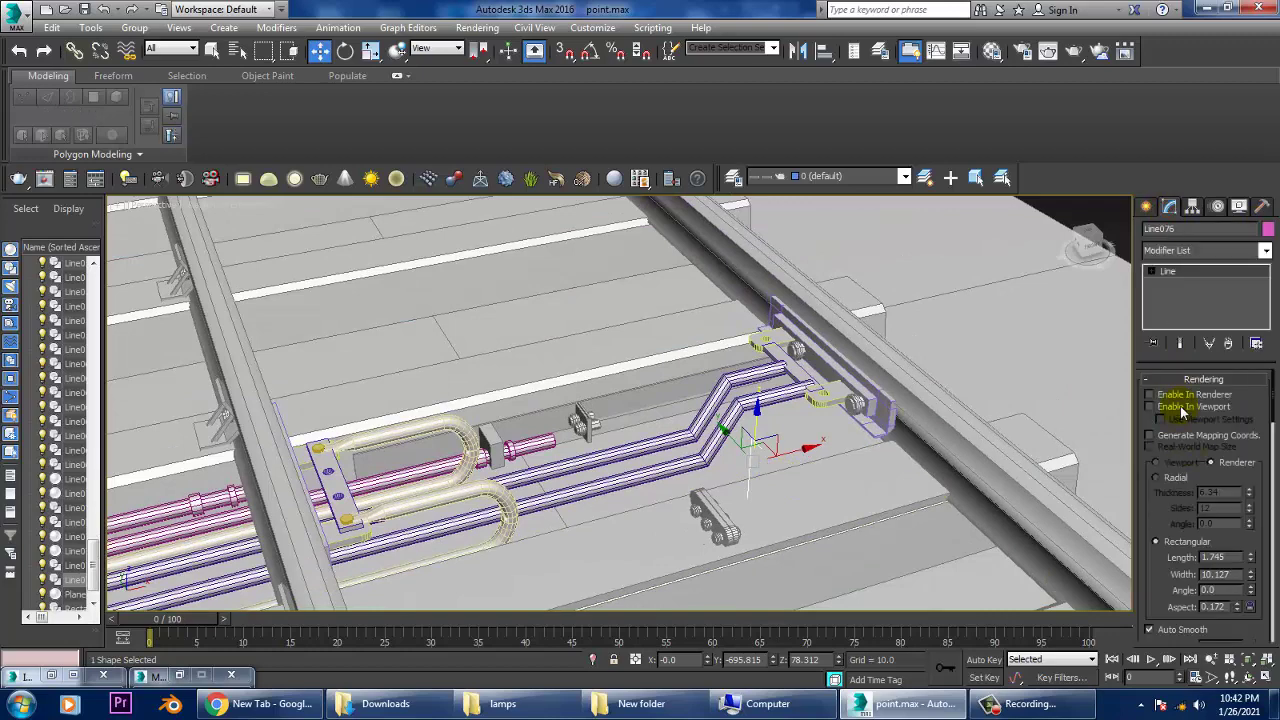
{"action": "left_click", "coordinate": [1182, 407]}
{"action": "middle_click_drag", "start_coordinate": [826, 455], "coordinate": [1266, 565], "text": "alt"}
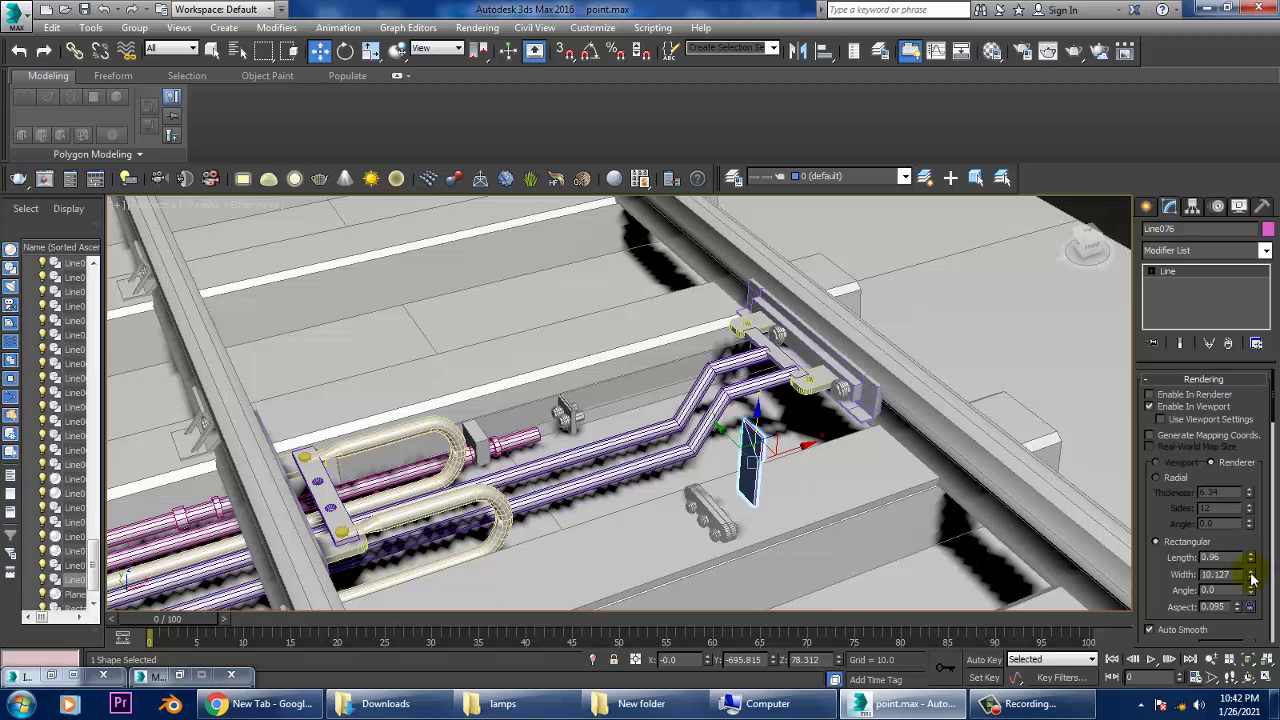
{"action": "left_click_drag", "start_coordinate": [1251, 578], "coordinate": [1251, 574]}
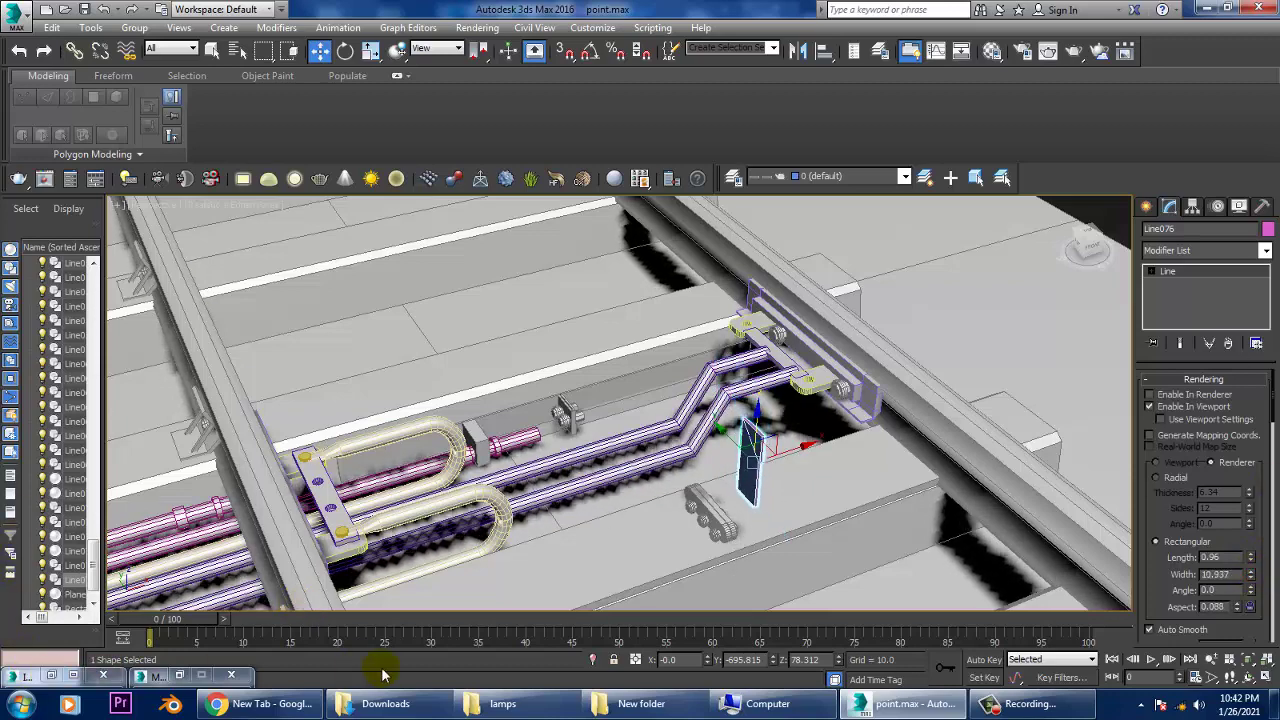
{"action": "double_click", "coordinate": [1237, 573]}
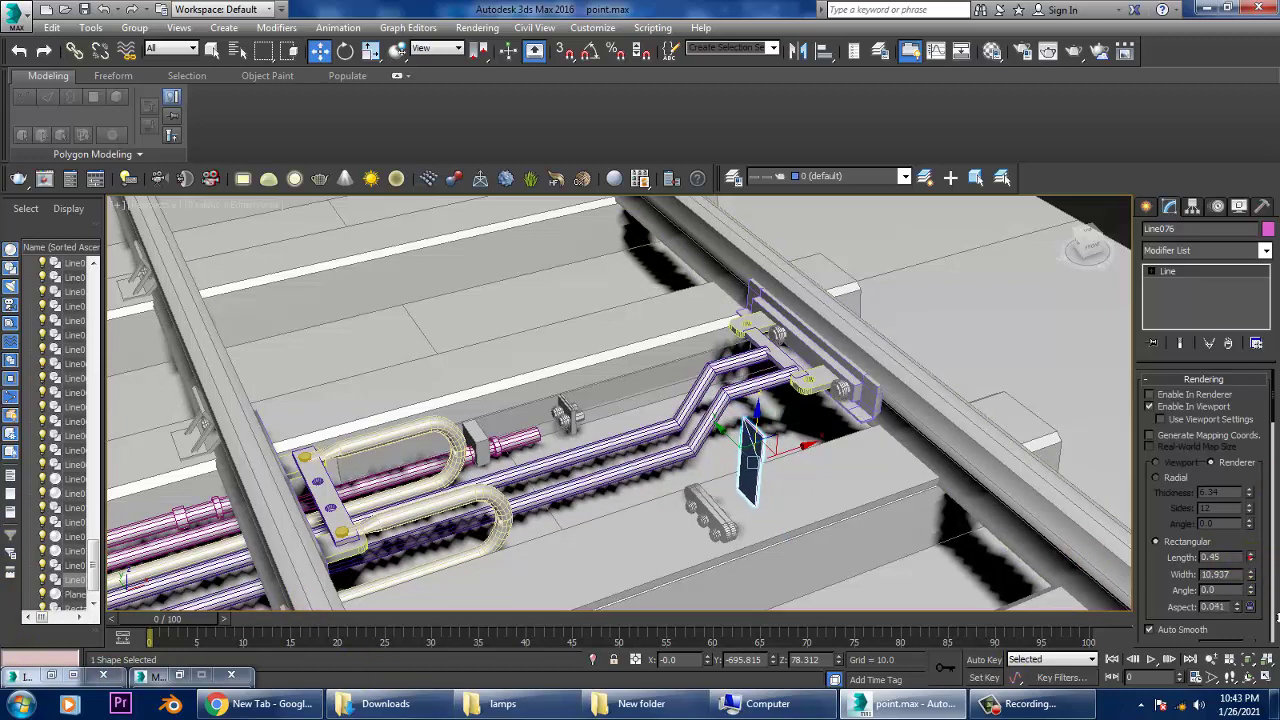
{"action": "left_click_drag", "start_coordinate": [1250, 557], "coordinate": [1250, 540]}
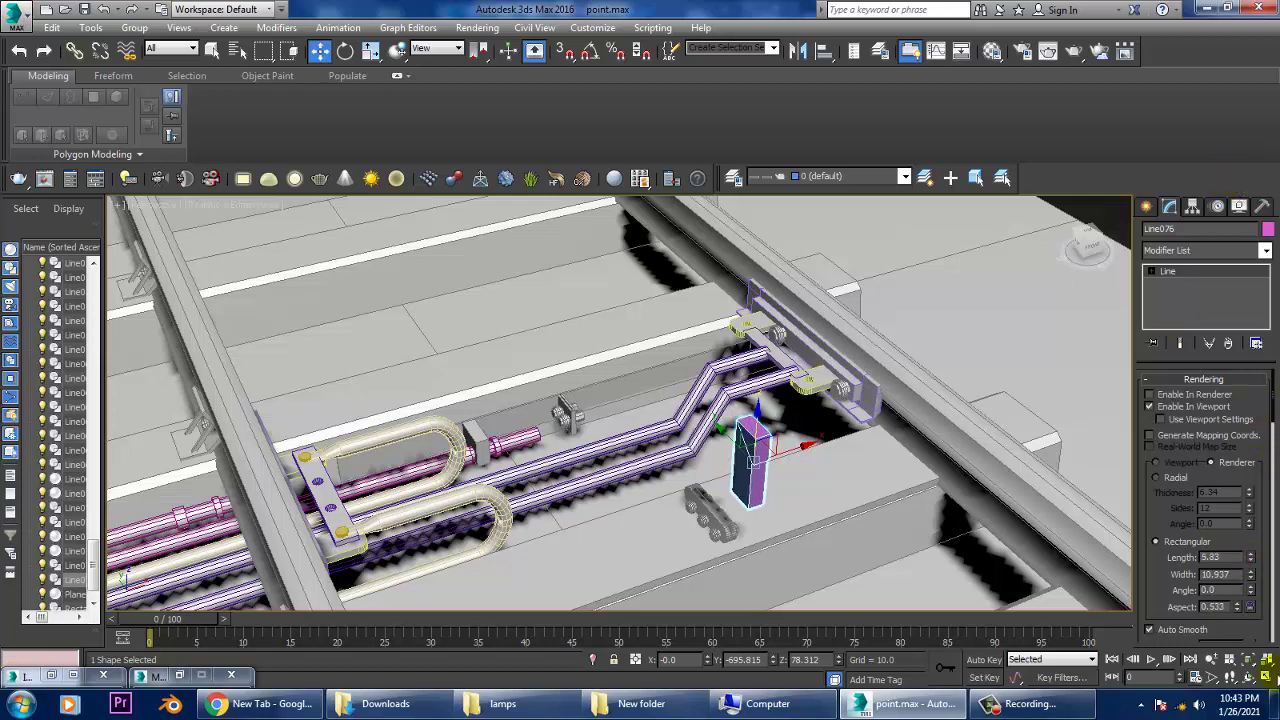
{"action": "mouse_move", "coordinate": [1251, 578]}
{"action": "left_mouse_down"}
{"action": "mouse_move", "coordinate": [1274, 642]}
{"action": "mouse_move", "coordinate": [20, 656]}
{"action": "left_mouse_up"}
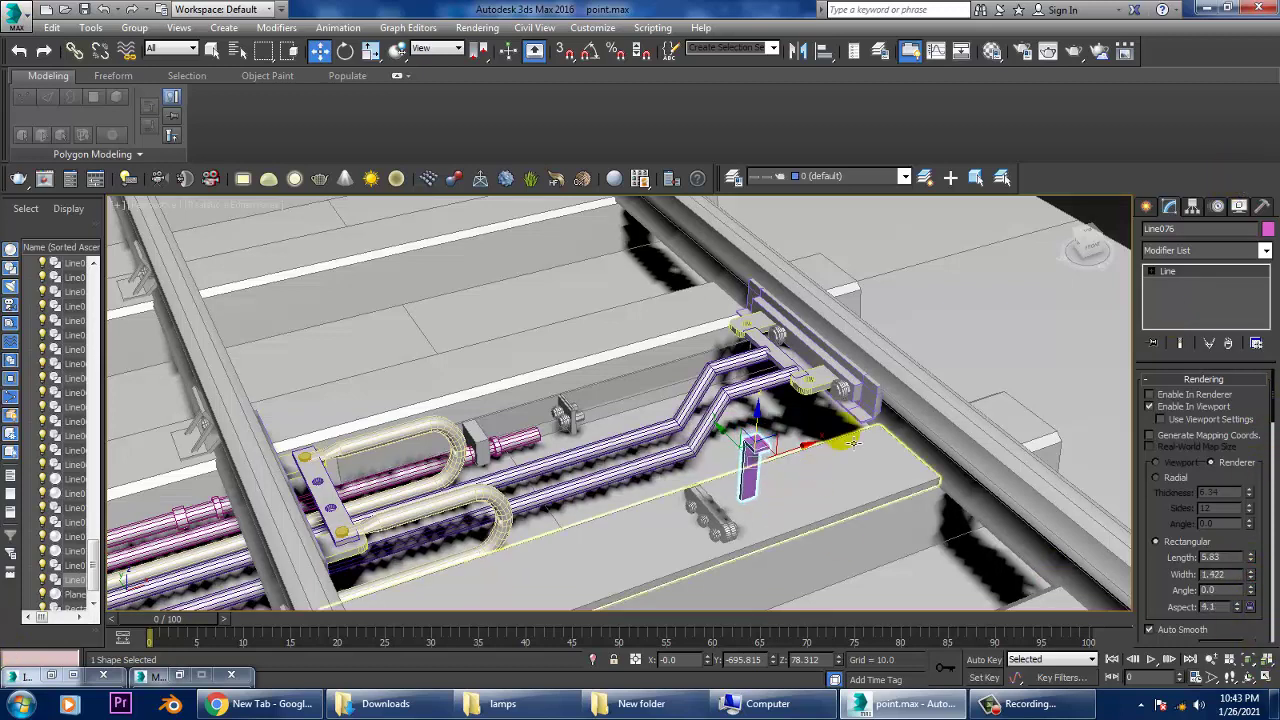
{"action": "scroll", "coordinate": [875, 425], "scroll_direction": "down", "scroll_amount": 5}
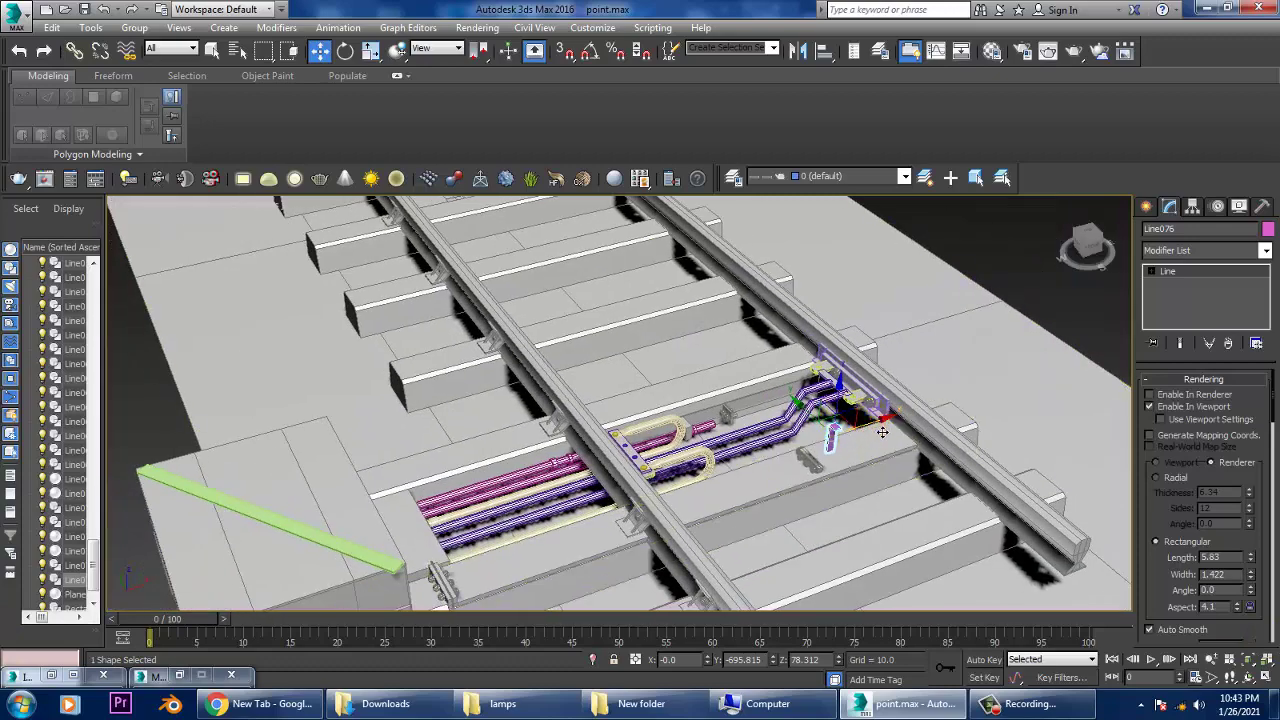
Step: Move the purple bar across the track onto the block at the green bar's end
{"action": "left_click_drag", "start_coordinate": [875, 425], "coordinate": [437, 516]}
{"action": "scroll", "coordinate": [437, 516], "scroll_direction": "up", "scroll_amount": 10}
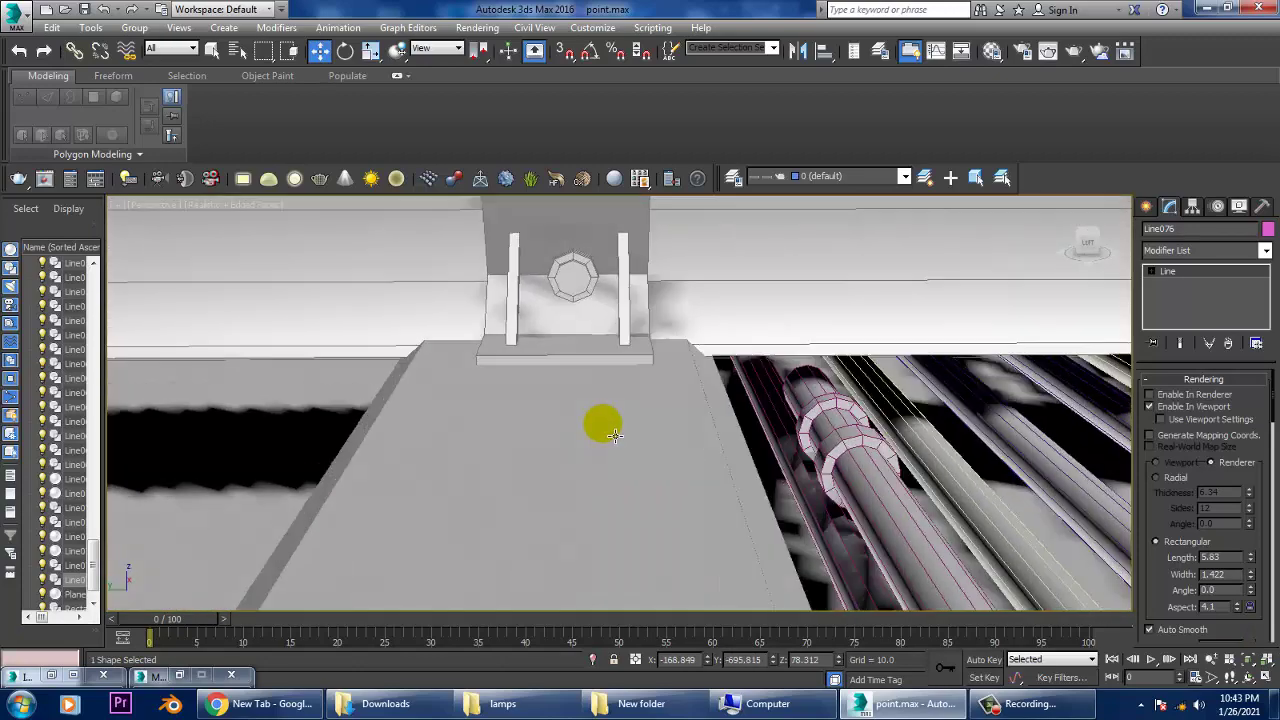
{"action": "scroll", "coordinate": [600, 423], "scroll_direction": "down", "scroll_amount": 10}
{"action": "middle_click_drag", "start_coordinate": [708, 443], "coordinate": [640, 443], "text": "alt"}
{"action": "scroll", "coordinate": [640, 443], "scroll_direction": "up", "scroll_amount": 10}
{"action": "scroll", "coordinate": [648, 407], "scroll_direction": "down", "scroll_amount": 5}
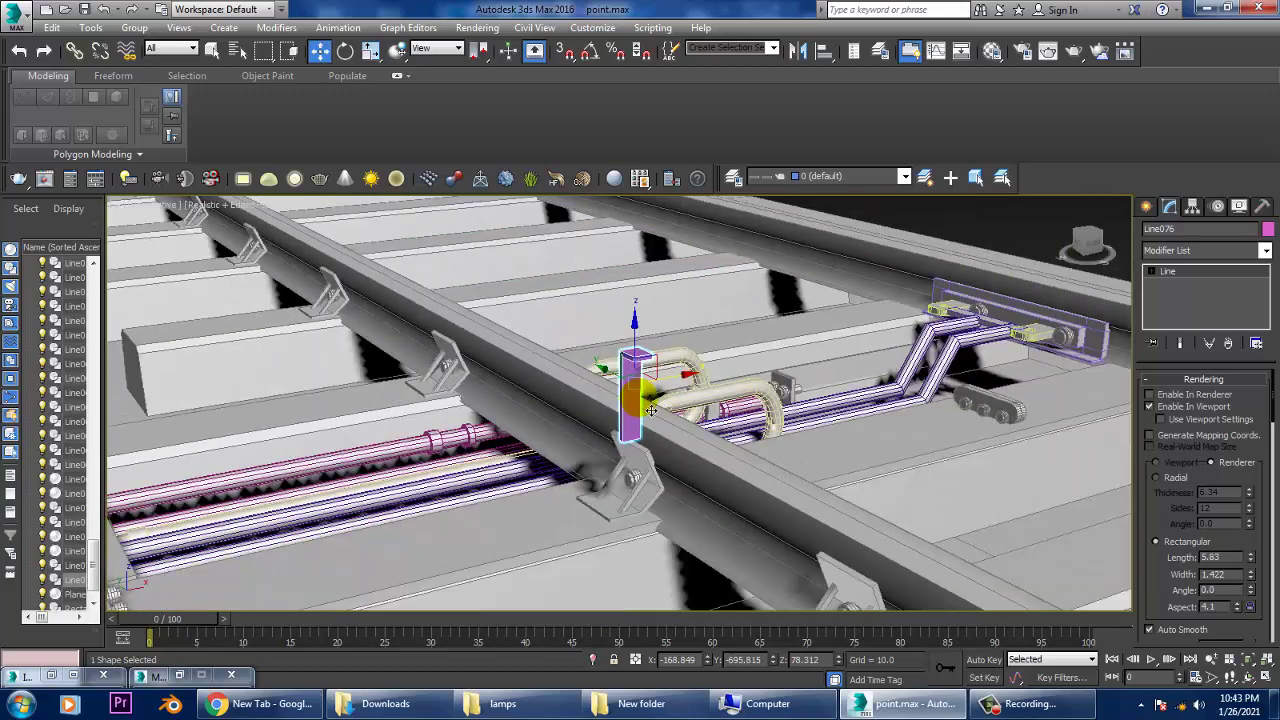
{"action": "scroll", "coordinate": [620, 400], "scroll_direction": "down", "scroll_amount": 3}
{"action": "left_click_drag", "start_coordinate": [632, 400], "coordinate": [400, 463]}
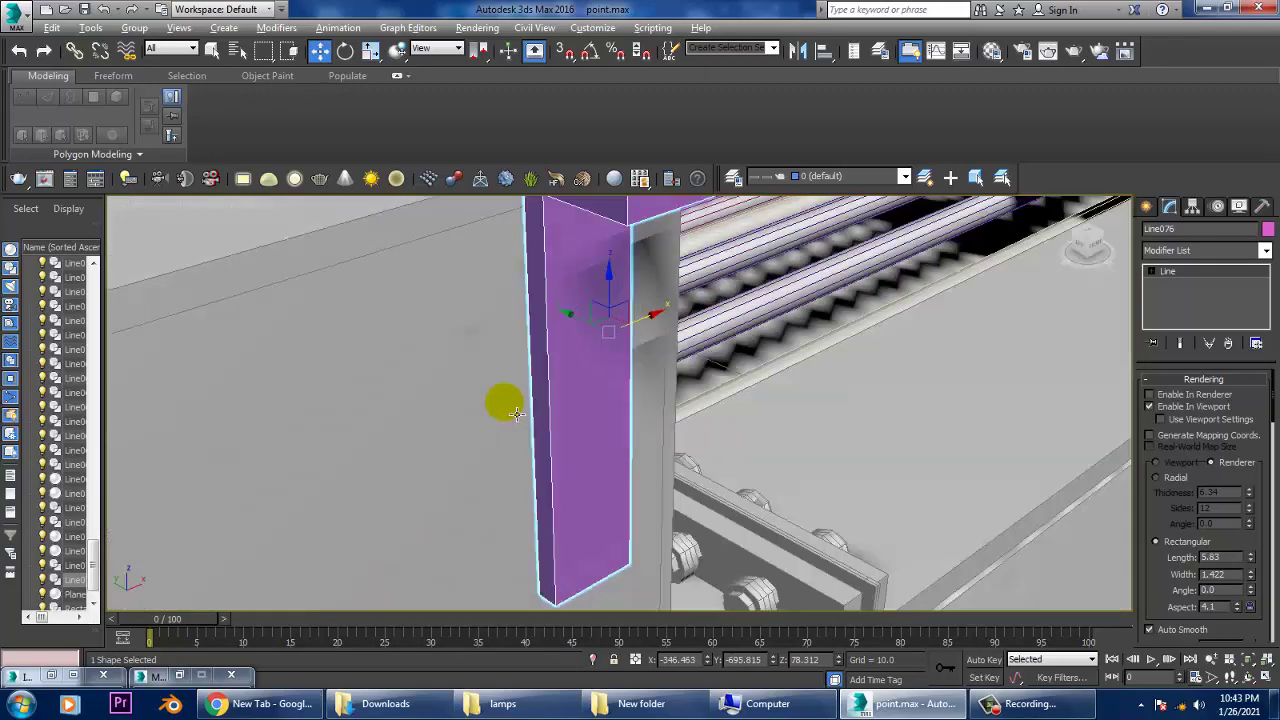
{"action": "scroll", "coordinate": [503, 400], "scroll_direction": "up", "scroll_amount": 8}
{"action": "middle_click_drag", "start_coordinate": [556, 416], "coordinate": [500, 416], "text": "alt"}
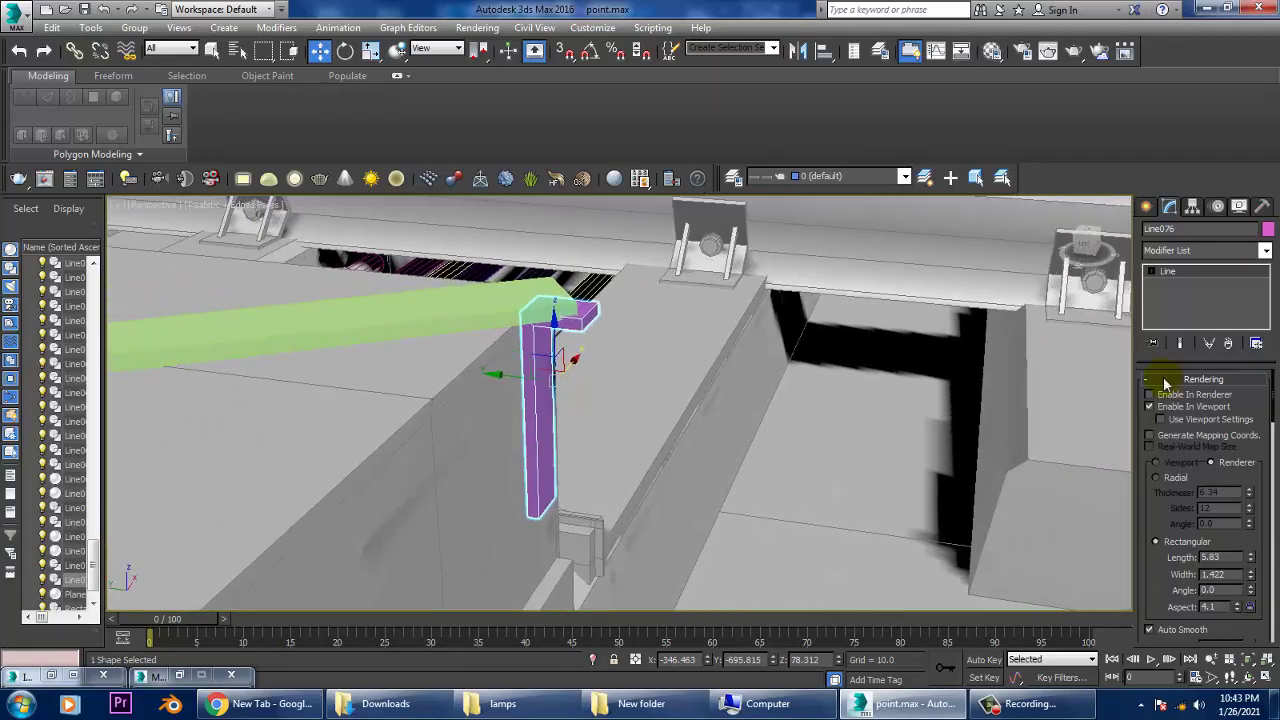
Step: Set the bar's rectangular section to length 9.561 and width 0.882
{"action": "left_click_drag", "start_coordinate": [1250, 557], "coordinate": [1217, 532]}
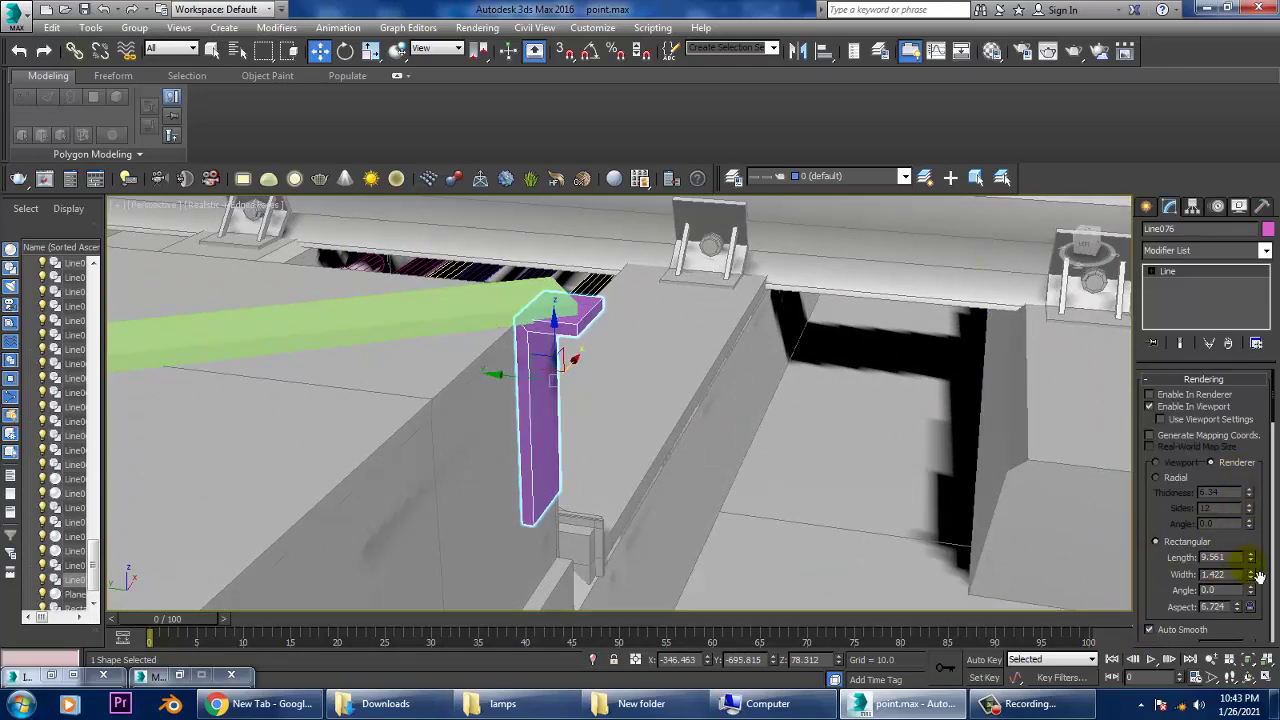
{"action": "left_click_drag", "start_coordinate": [1250, 580], "coordinate": [1250, 600]}
{"action": "mouse_move", "coordinate": [609, 443]}
{"action": "middle_mouse_down", "text": "alt"}
{"action": "mouse_move", "coordinate": [586, 409]}
{"action": "mouse_move", "coordinate": [539, 405]}
{"action": "middle_mouse_up", "text": "alt"}
{"action": "scroll", "coordinate": [517, 366], "scroll_direction": "down", "scroll_amount": 5}
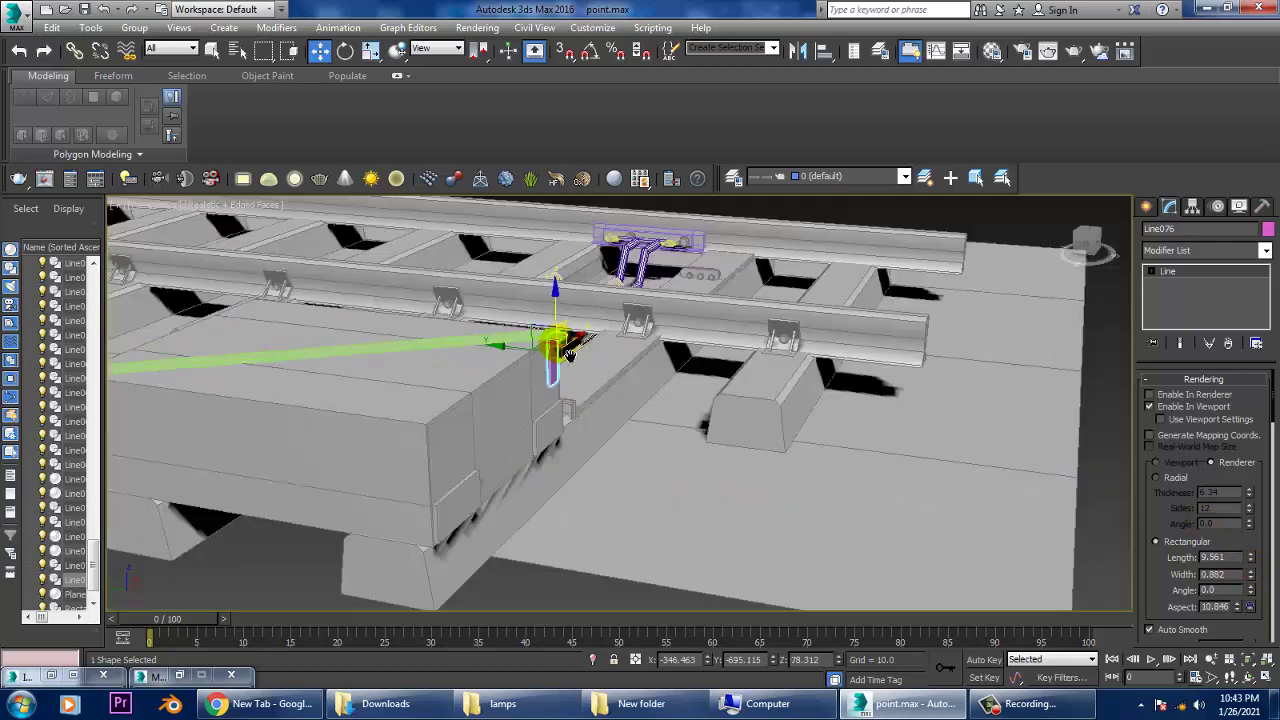
{"action": "mouse_move", "coordinate": [551, 346]}
{"action": "middle_mouse_down", "text": "alt"}
{"action": "mouse_move", "coordinate": [610, 385]}
{"action": "mouse_move", "coordinate": [450, 433]}
{"action": "middle_mouse_up", "text": "alt"}
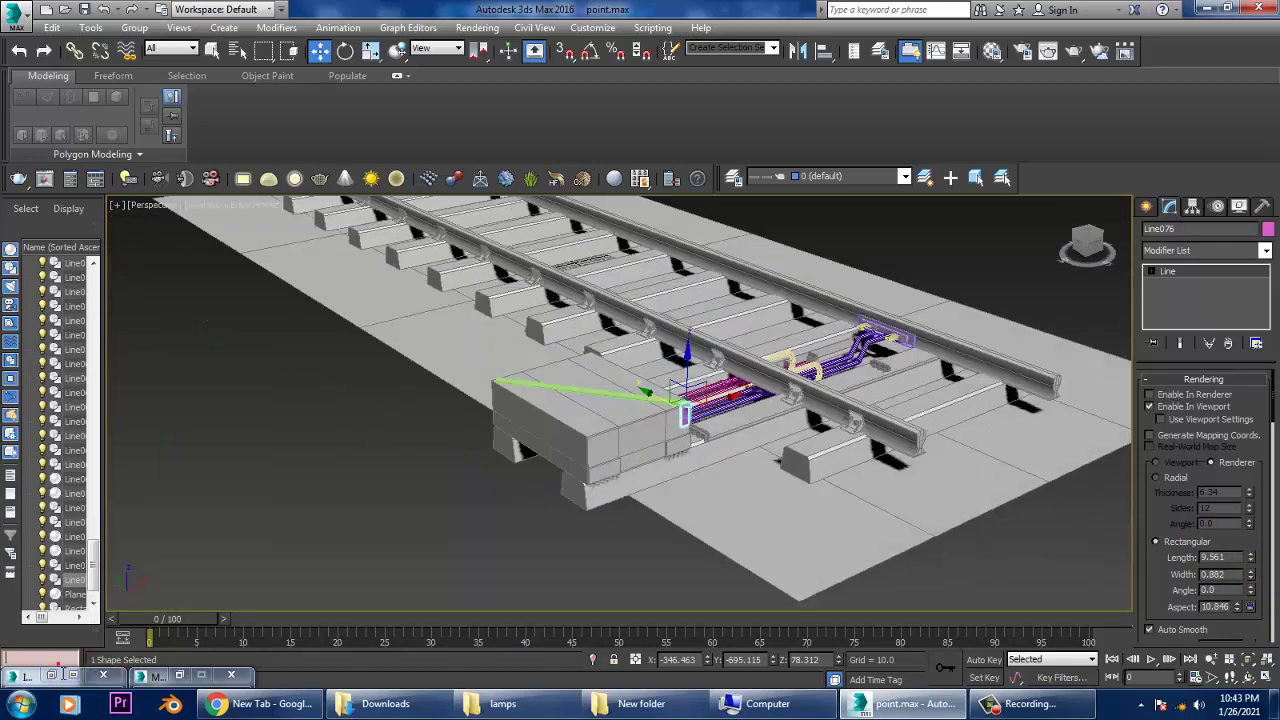
Step: Zoom and pan IMG_20210121_074210.jpg across the tie rods, then minimize it
{"action": "scroll", "coordinate": [395, 445], "scroll_direction": "down", "scroll_amount": 2}
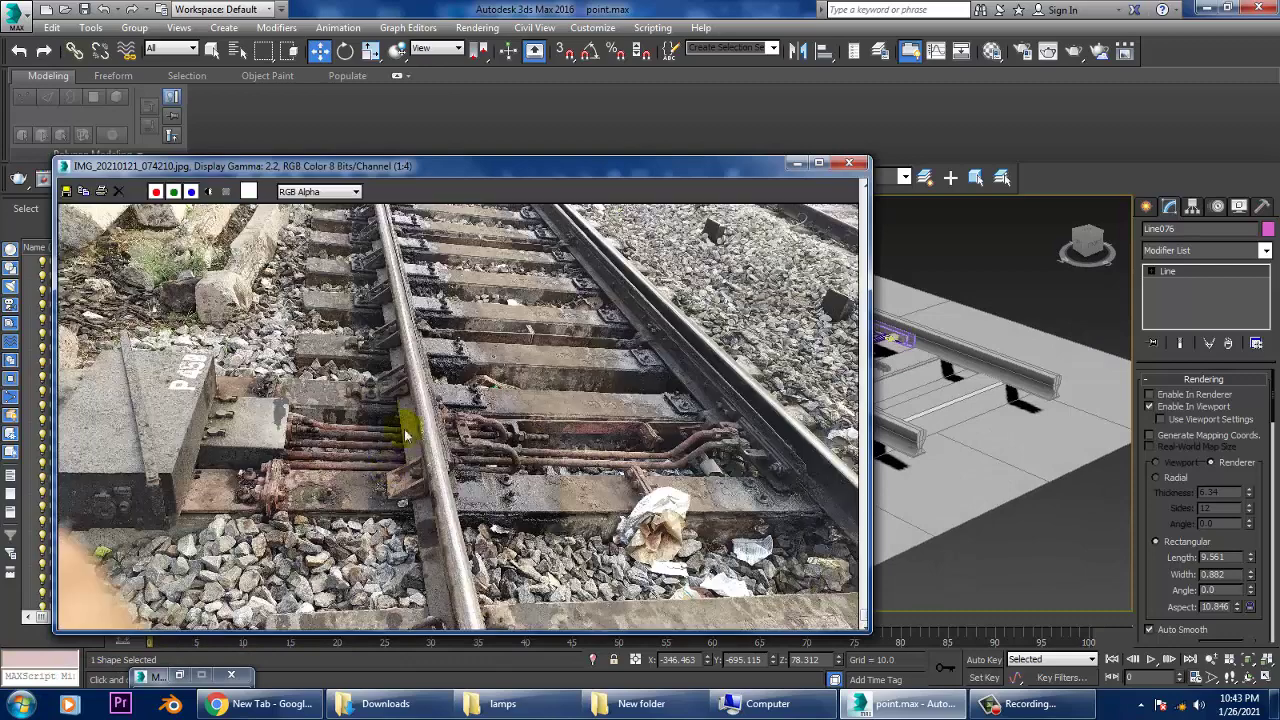
{"action": "left_click", "coordinate": [592, 466], "text": "ctrl"}
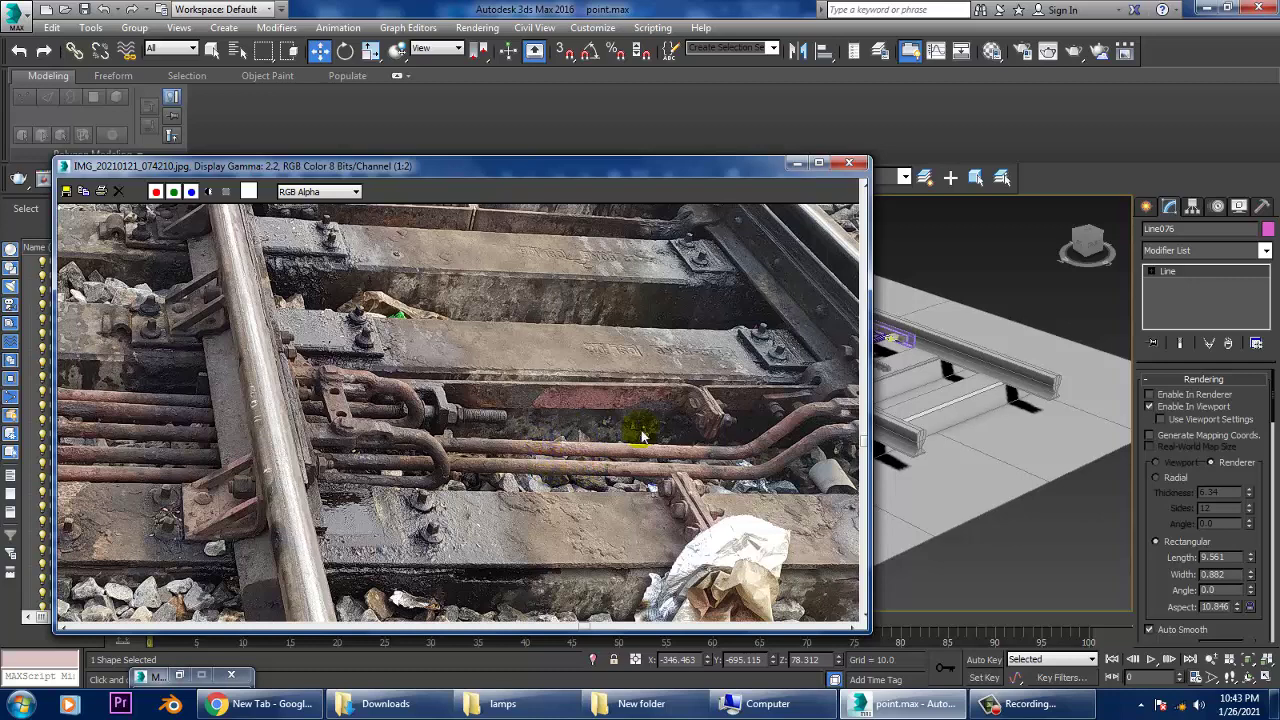
{"action": "middle_click_drag", "start_coordinate": [642, 436], "coordinate": [572, 431]}
{"action": "middle_click_drag", "start_coordinate": [815, 420], "coordinate": [660, 388]}
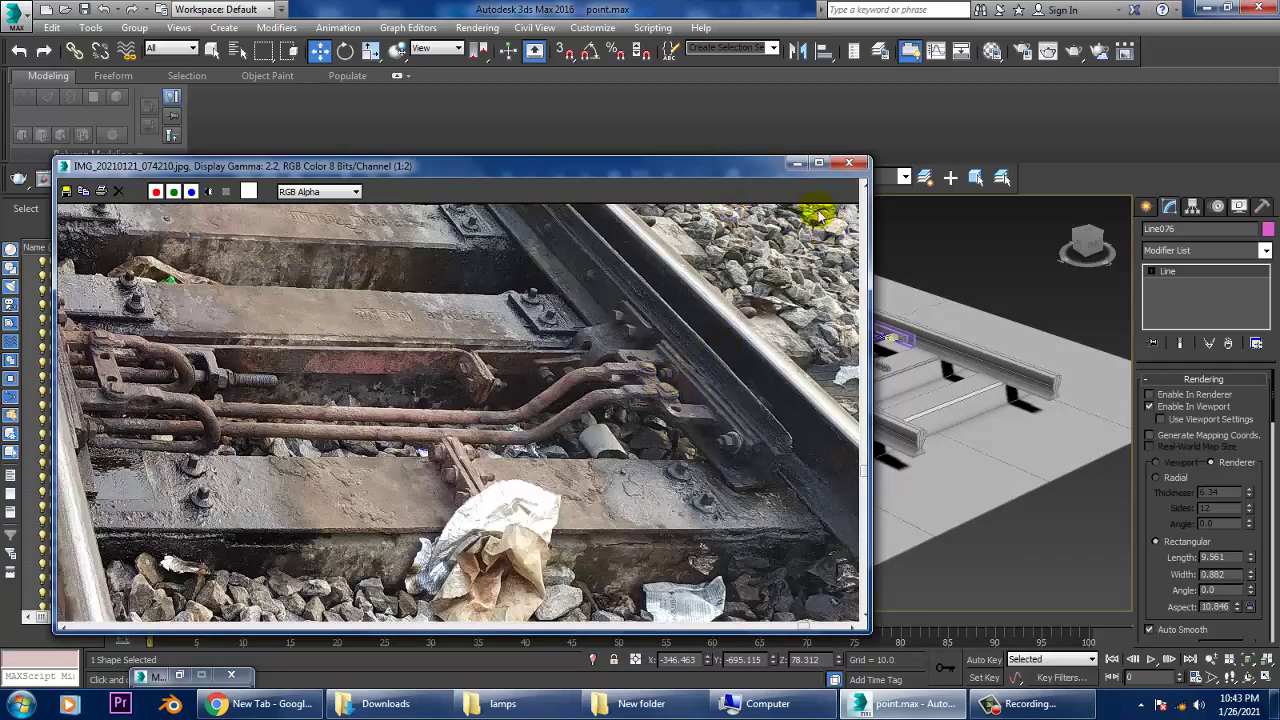
{"action": "left_click", "coordinate": [795, 164]}
Step: Clone the 7-sided hexagonal nut as a Copy over to the rail bracket
{"action": "middle_click_drag", "start_coordinate": [900, 402], "coordinate": [846, 414], "text": "alt"}
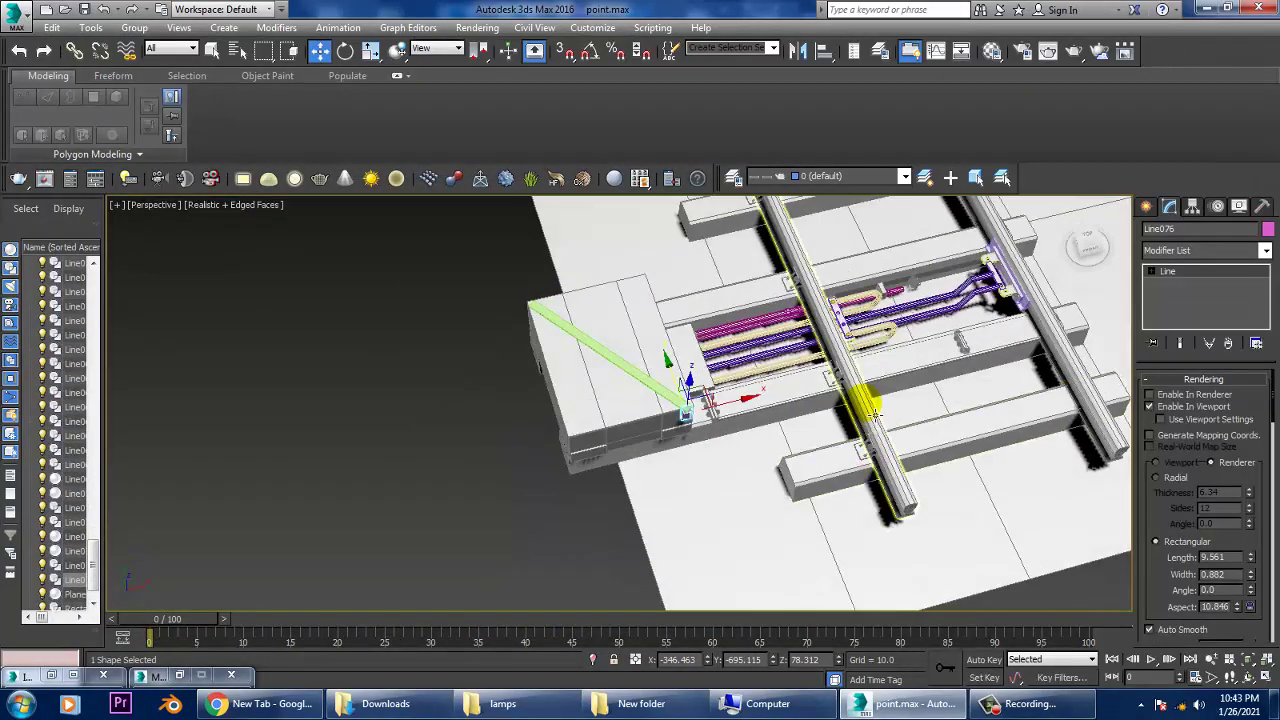
{"action": "scroll", "coordinate": [838, 408], "scroll_direction": "up", "scroll_amount": 5}
{"action": "left_click", "coordinate": [666, 471]}
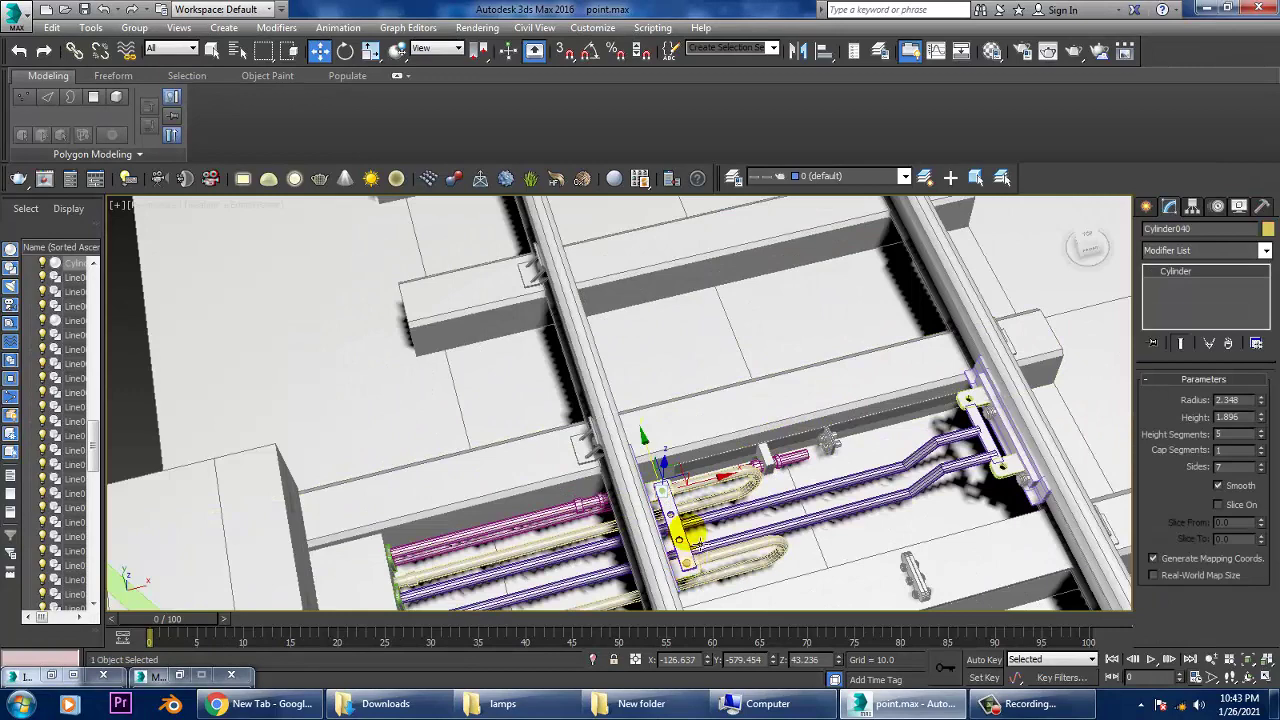
{"action": "left_click_drag", "start_coordinate": [716, 494], "coordinate": [1052, 472]}
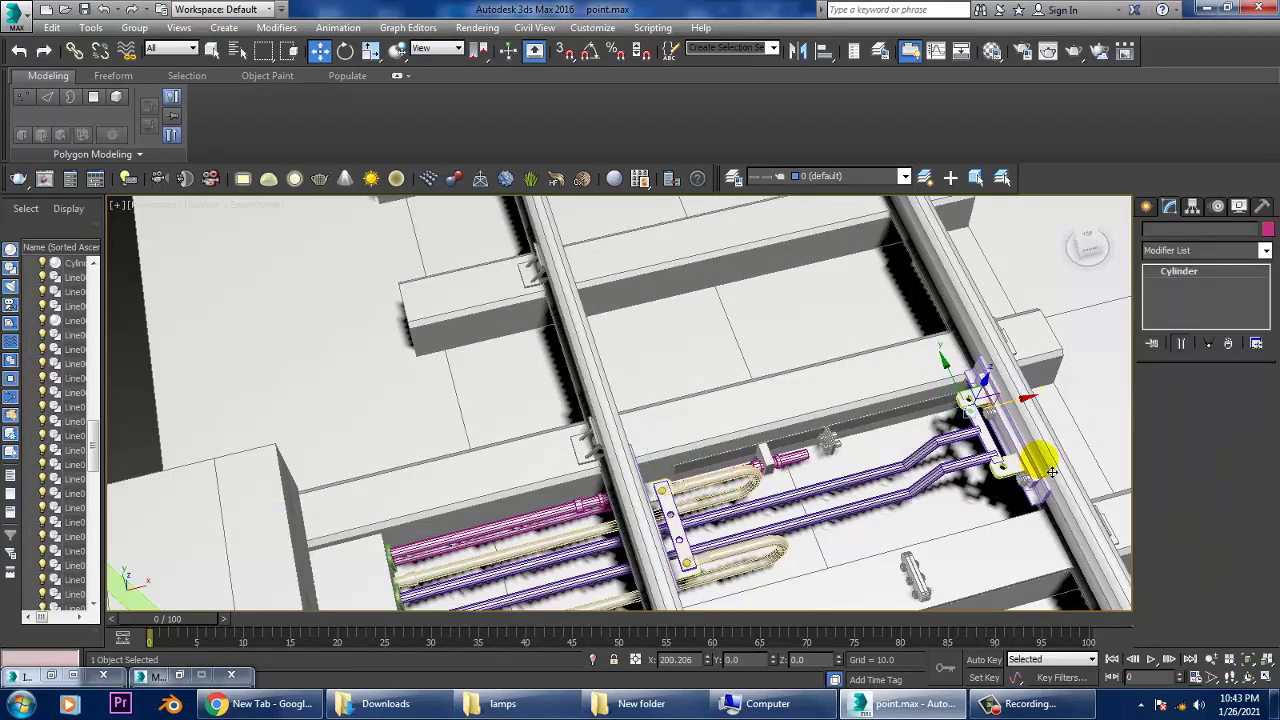
{"action": "left_click", "coordinate": [648, 414]}
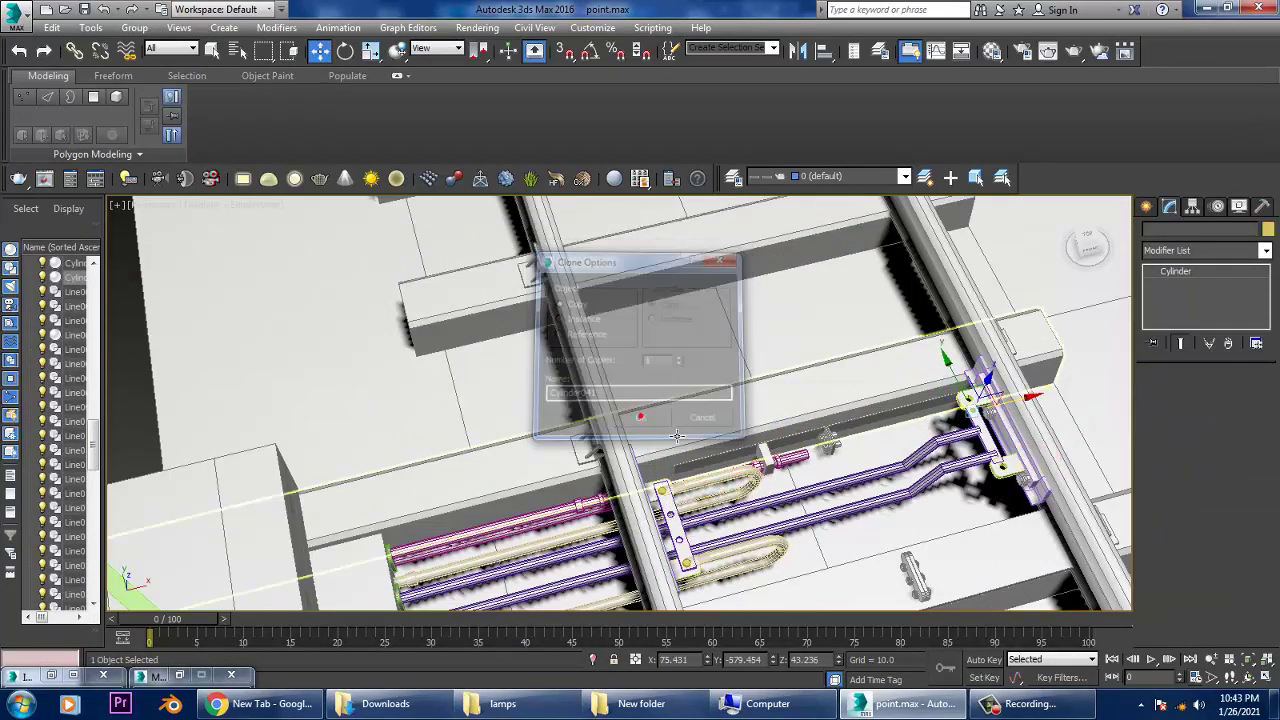
Step: Seat the copied nut on the bracket plate over the first tie rod end
{"action": "key", "text": "z"}
{"action": "scroll", "coordinate": [983, 428], "scroll_direction": "down", "scroll_amount": 5}
{"action": "mouse_move", "coordinate": [829, 423]}
{"action": "middle_mouse_down", "text": "alt"}
{"action": "mouse_move", "coordinate": [749, 429]}
{"action": "mouse_move", "coordinate": [651, 377]}
{"action": "middle_mouse_up", "text": "alt"}
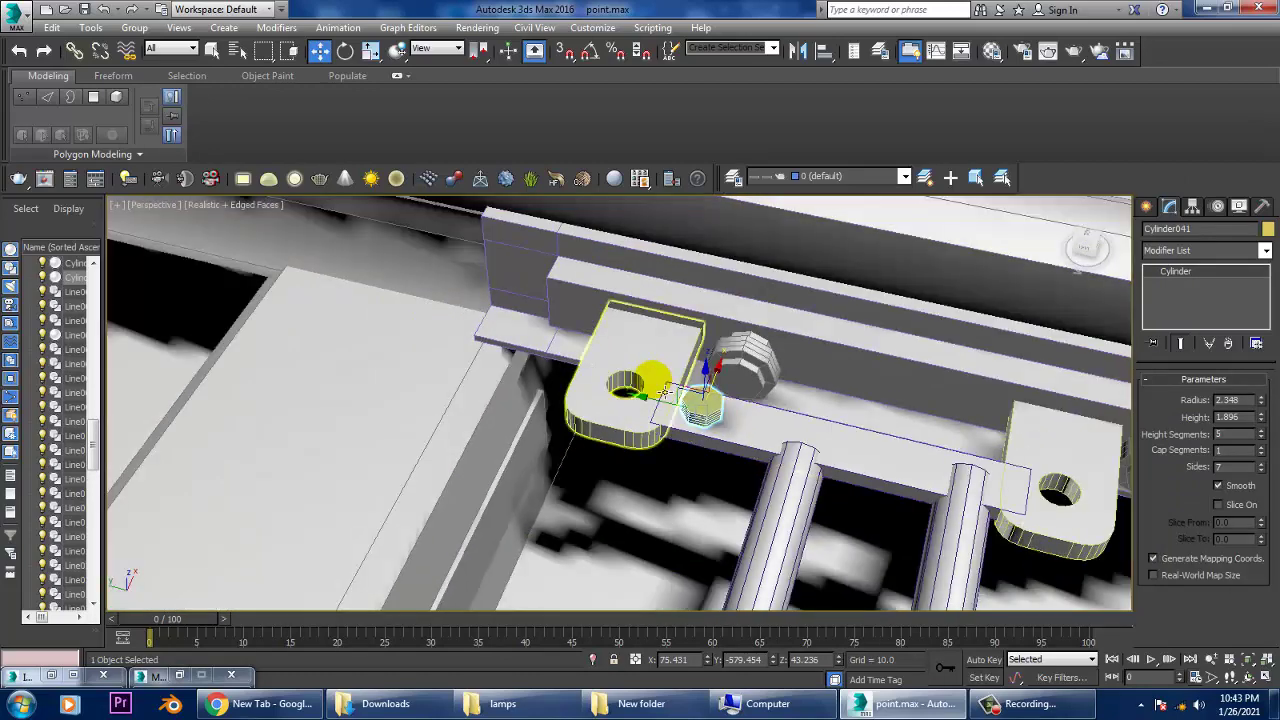
{"action": "mouse_move", "coordinate": [659, 412]}
{"action": "left_mouse_down"}
{"action": "mouse_move", "coordinate": [810, 440]}
{"action": "mouse_move", "coordinate": [820, 424]}
{"action": "left_mouse_up"}
{"action": "key", "text": "r"}
{"action": "key", "text": "w"}
{"action": "middle_click_drag", "start_coordinate": [820, 424], "coordinate": [834, 410], "text": "alt"}
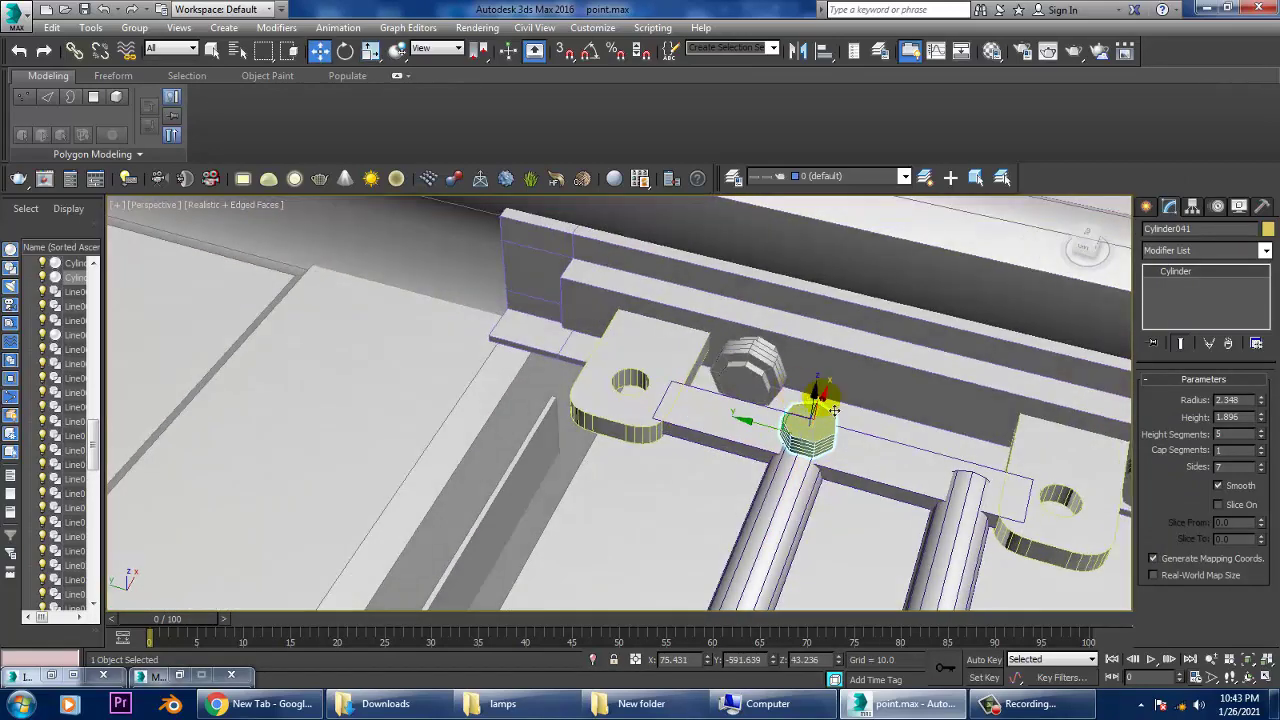
{"action": "left_click_drag", "start_coordinate": [825, 405], "coordinate": [836, 419]}
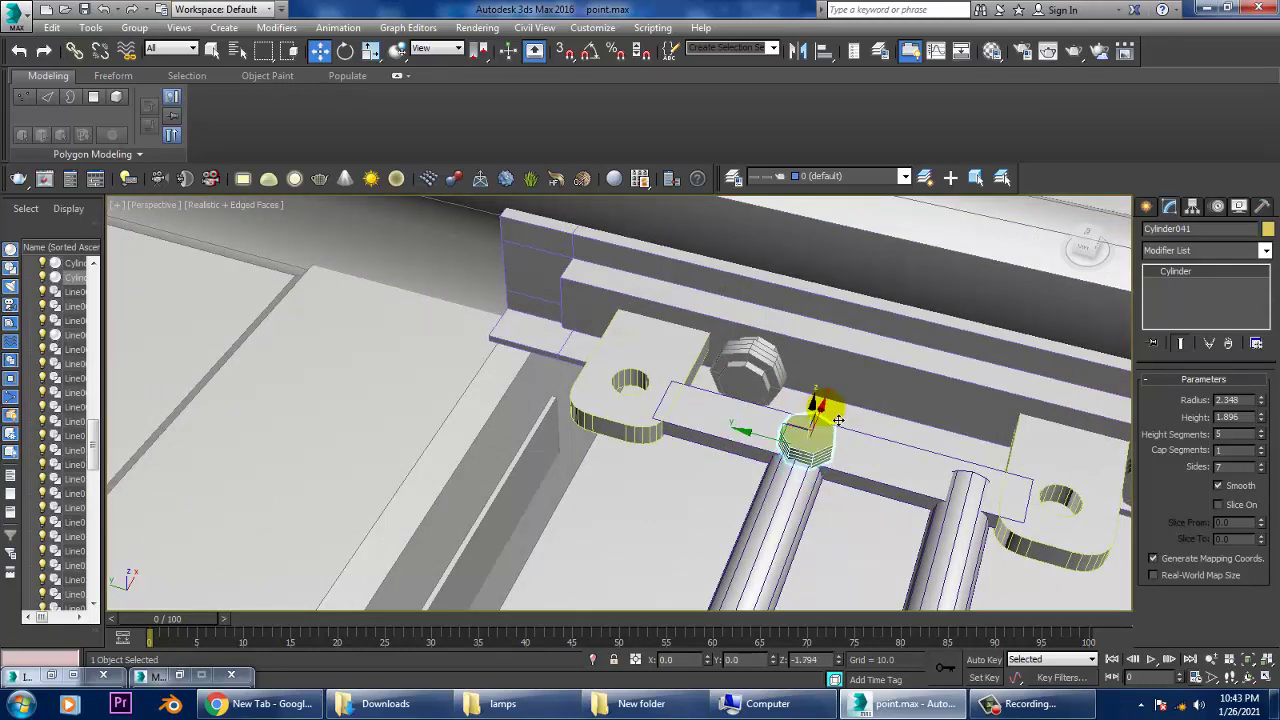
{"action": "middle_click_drag", "start_coordinate": [838, 420], "coordinate": [810, 432], "text": "alt"}
Step: Copy the nut along the plate to the second rod end and settle both nuts on the plate
{"action": "left_click_drag", "start_coordinate": [755, 437], "coordinate": [931, 469], "text": "shift"}
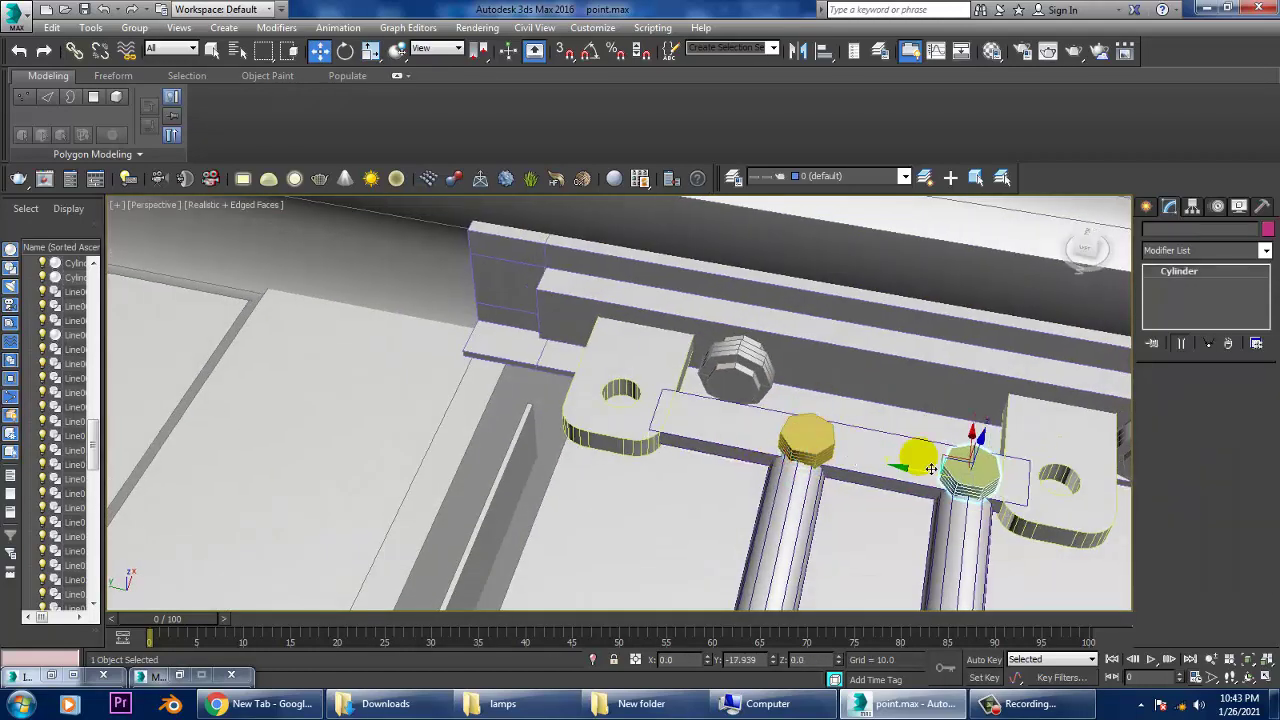
{"action": "scroll", "coordinate": [835, 483], "scroll_direction": "down", "scroll_amount": 3}
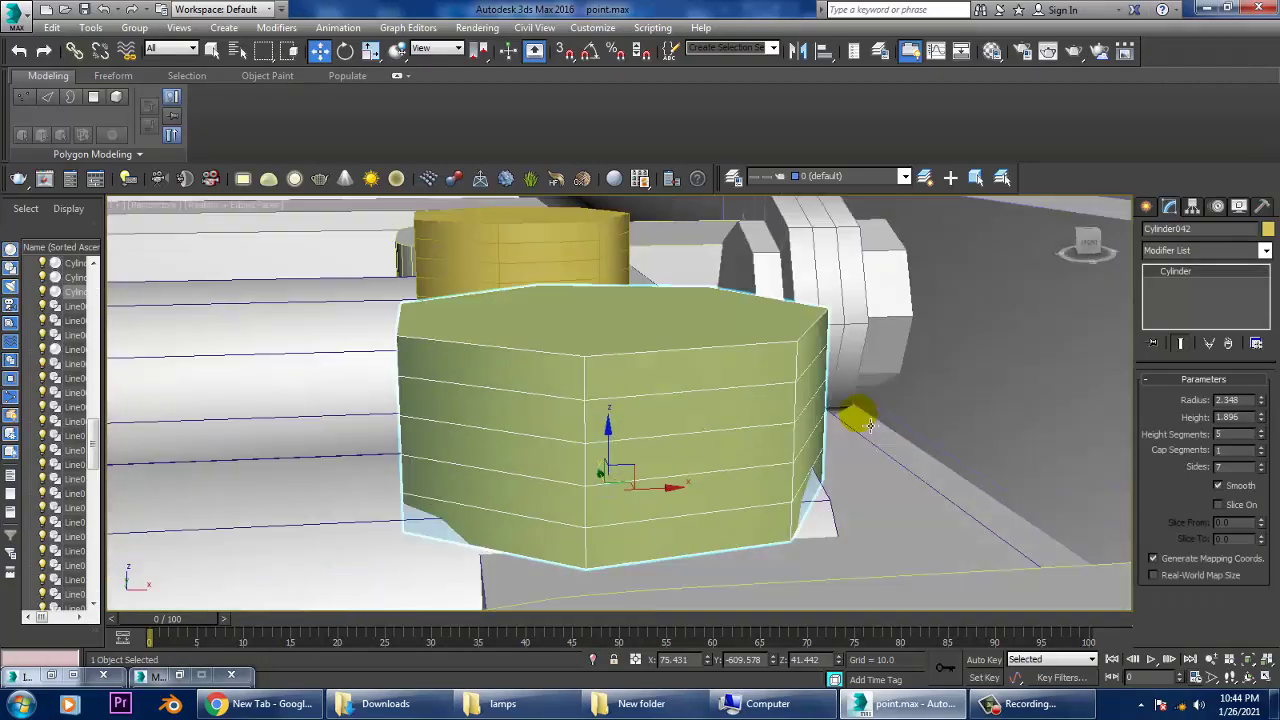
{"action": "scroll", "coordinate": [797, 442], "scroll_direction": "down", "scroll_amount": 2}
{"action": "left_click_drag", "start_coordinate": [762, 415], "coordinate": [782, 465]}
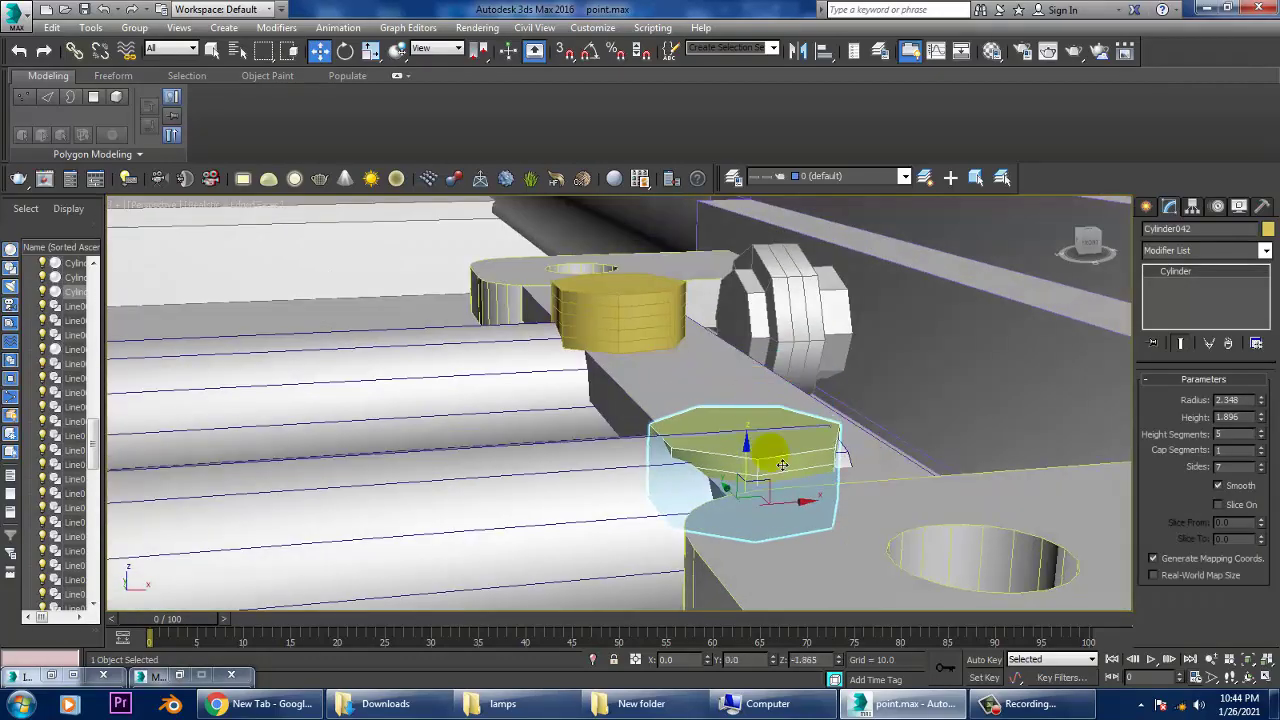
{"action": "left_click", "coordinate": [640, 320]}
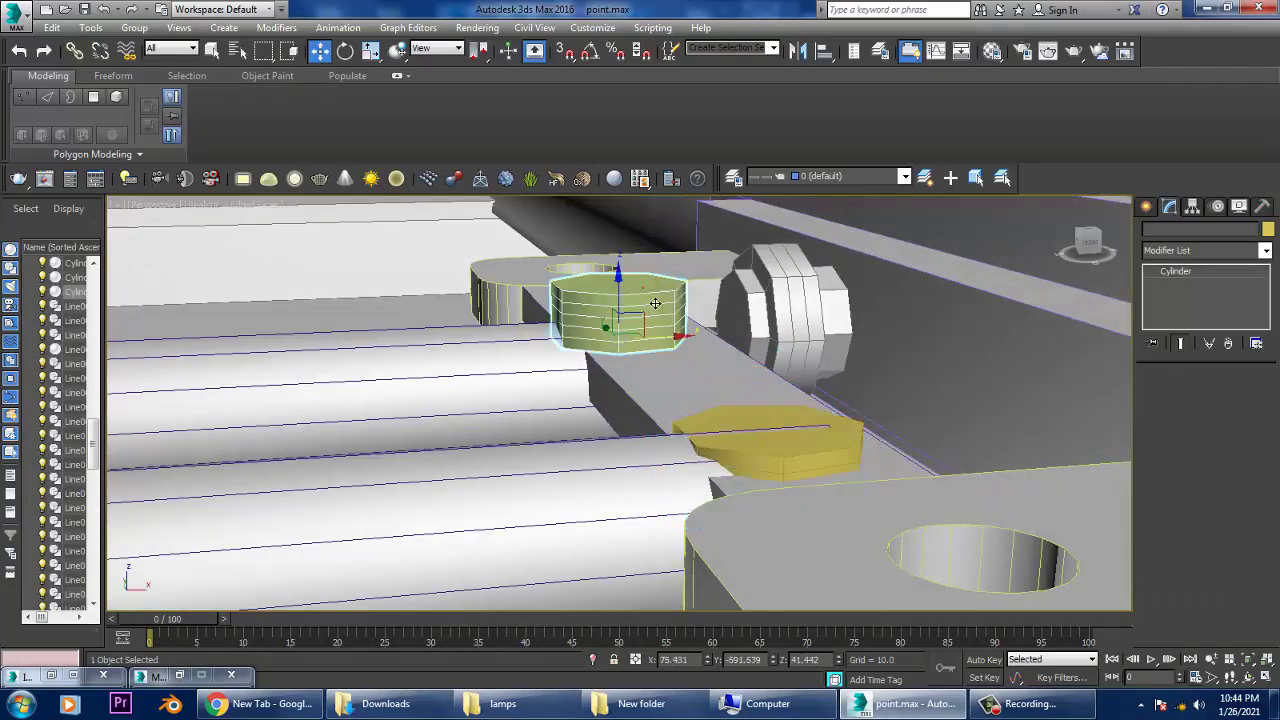
{"action": "left_click_drag", "start_coordinate": [679, 342], "coordinate": [701, 347]}
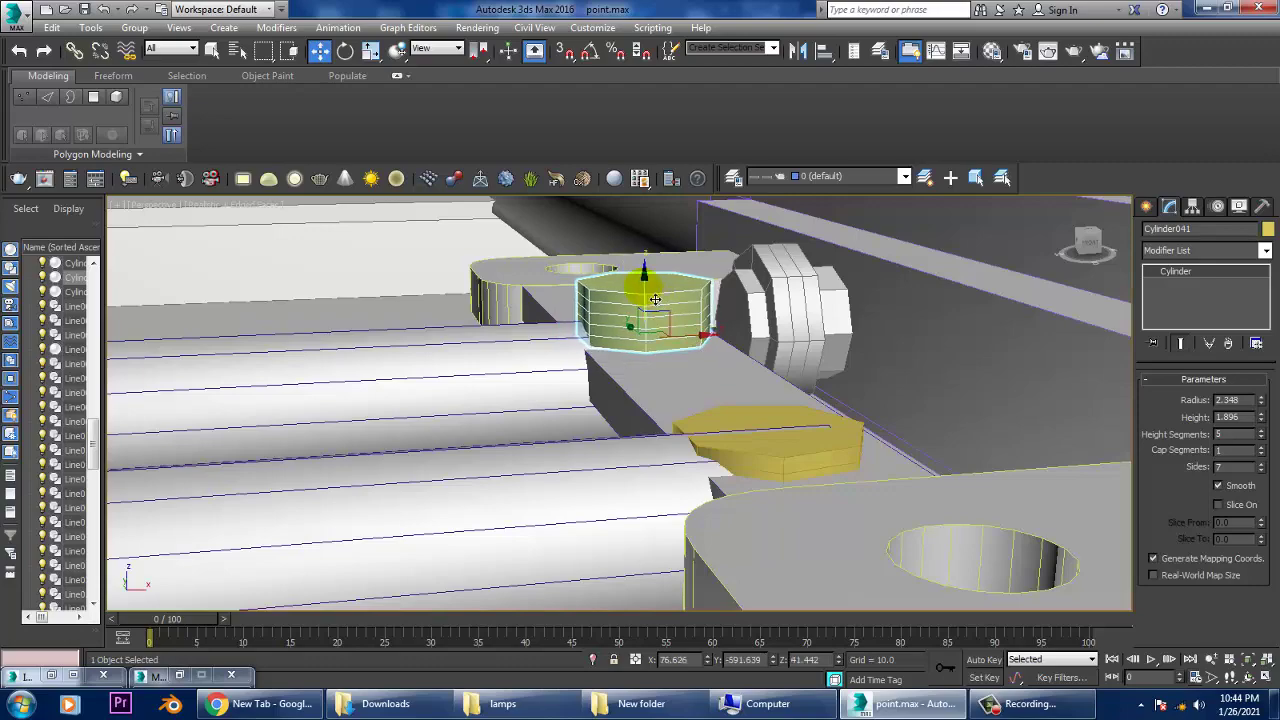
{"action": "left_click_drag", "start_coordinate": [655, 299], "coordinate": [655, 318]}
{"action": "mouse_move", "coordinate": [655, 318]}
{"action": "middle_mouse_down", "text": "alt"}
{"action": "mouse_move", "coordinate": [695, 422]}
{"action": "mouse_move", "coordinate": [820, 395]}
{"action": "mouse_move", "coordinate": [860, 405]}
{"action": "middle_mouse_up", "text": "alt"}
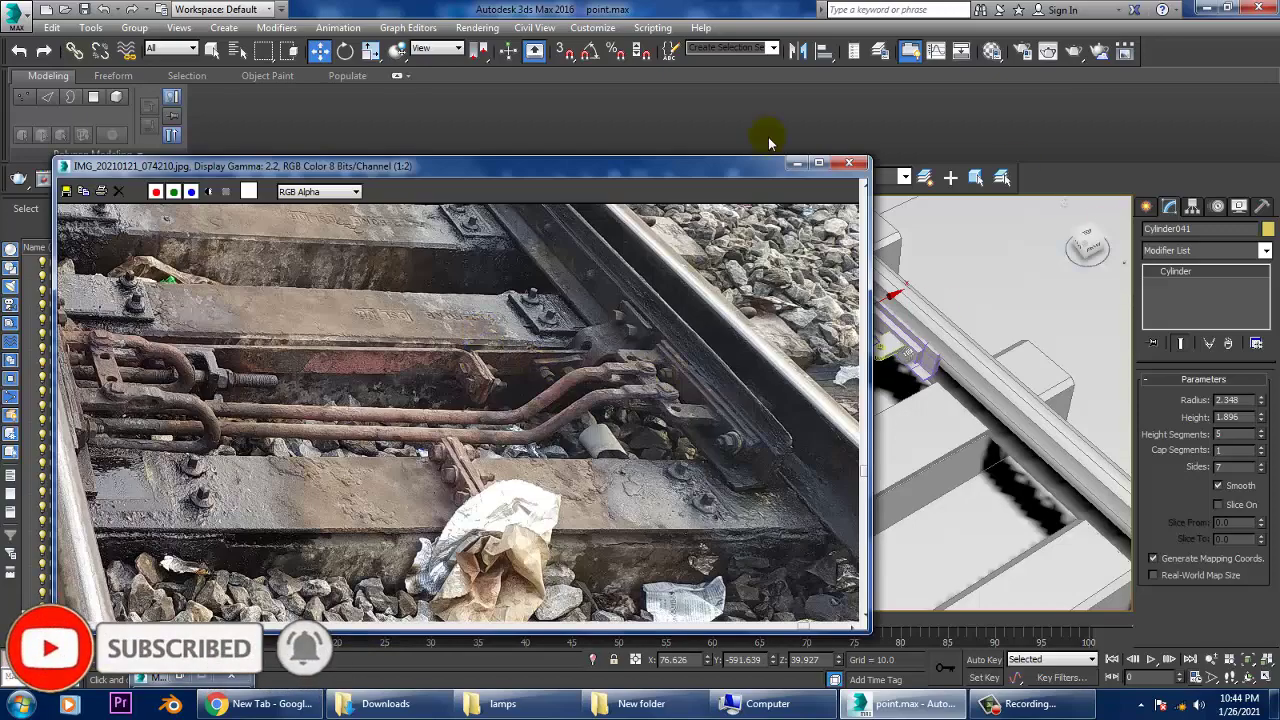
Step: Fillet the sharp bend vertex of tie rod Line072 into a smooth curve
{"action": "left_click", "coordinate": [797, 168]}
{"action": "left_click", "coordinate": [828, 378]}
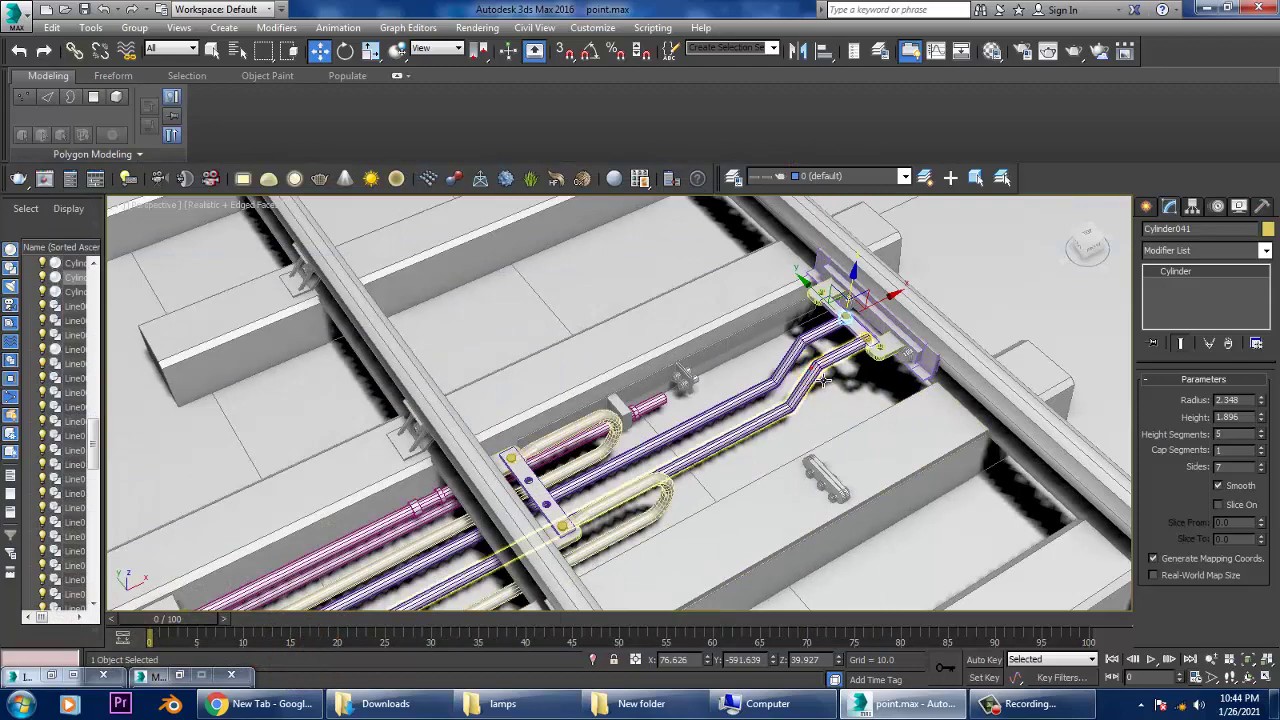
{"action": "mouse_move", "coordinate": [875, 375]}
{"action": "middle_mouse_down", "text": "alt"}
{"action": "mouse_move", "coordinate": [809, 386]}
{"action": "mouse_move", "coordinate": [823, 309]}
{"action": "mouse_move", "coordinate": [852, 410]}
{"action": "middle_mouse_up", "text": "alt"}
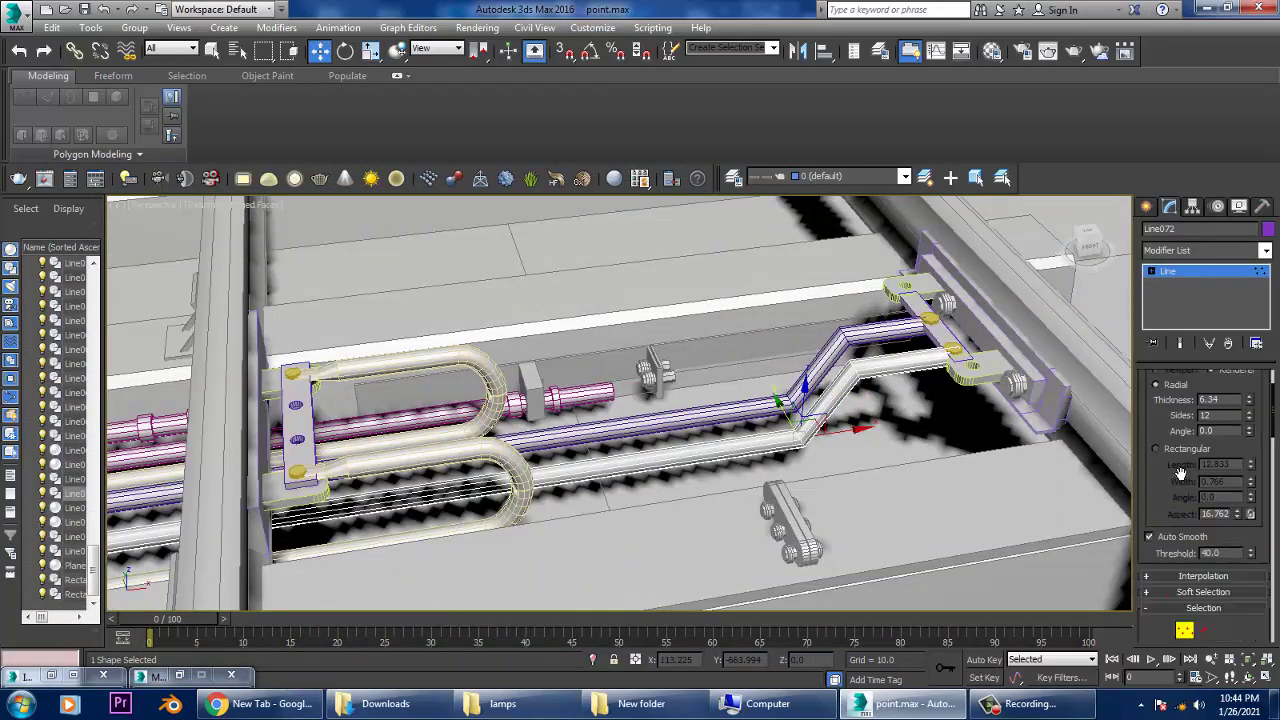
{"action": "left_click_drag", "start_coordinate": [1171, 623], "coordinate": [1168, 400]}
{"action": "left_click_drag", "start_coordinate": [1166, 529], "coordinate": [1186, 157]}
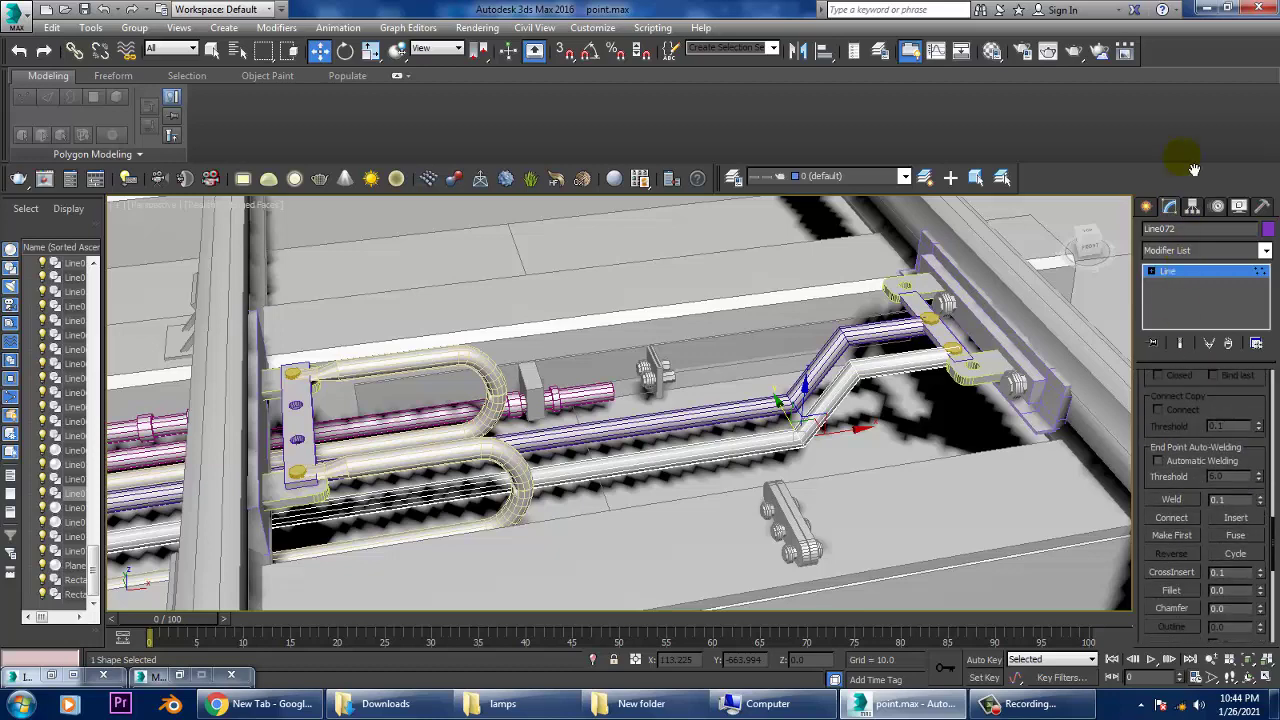
{"action": "left_click_drag", "start_coordinate": [856, 372], "coordinate": [868, 378]}
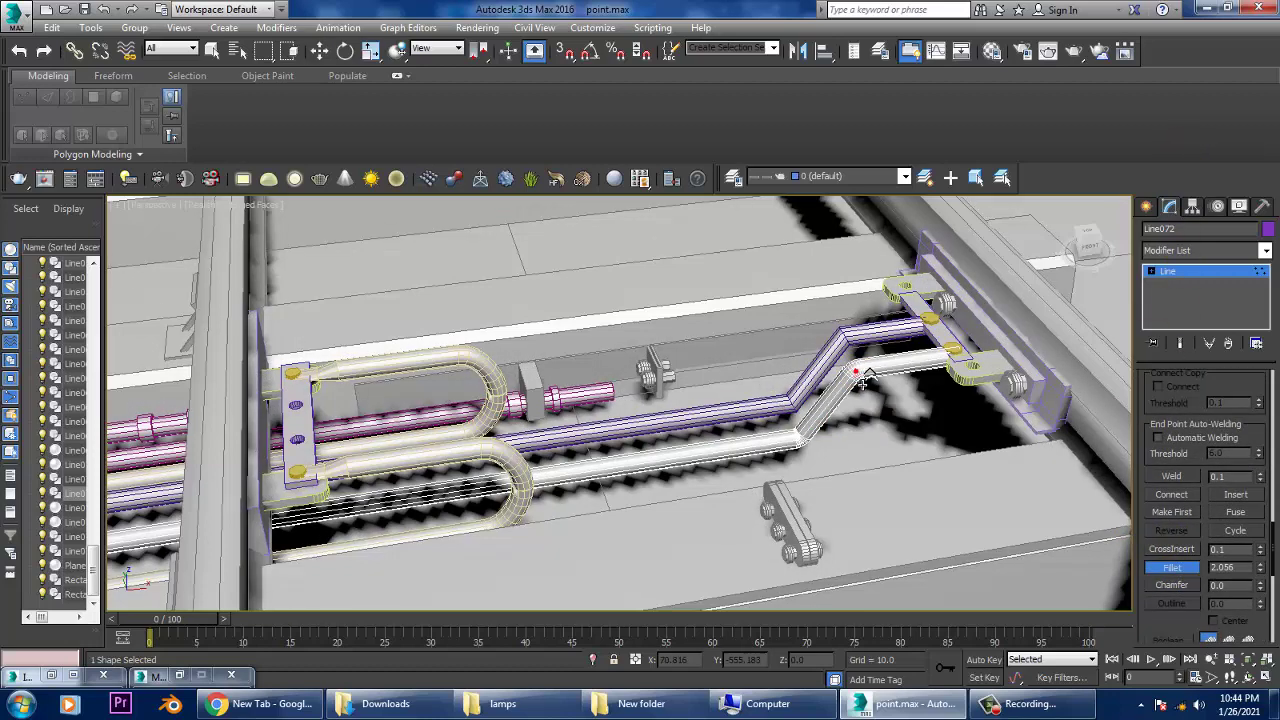
Step: Fillet the bend of tie rod Line071 to 6.14 and leave vertex level
{"action": "left_click", "coordinate": [1203, 272]}
{"action": "key", "text": "w"}
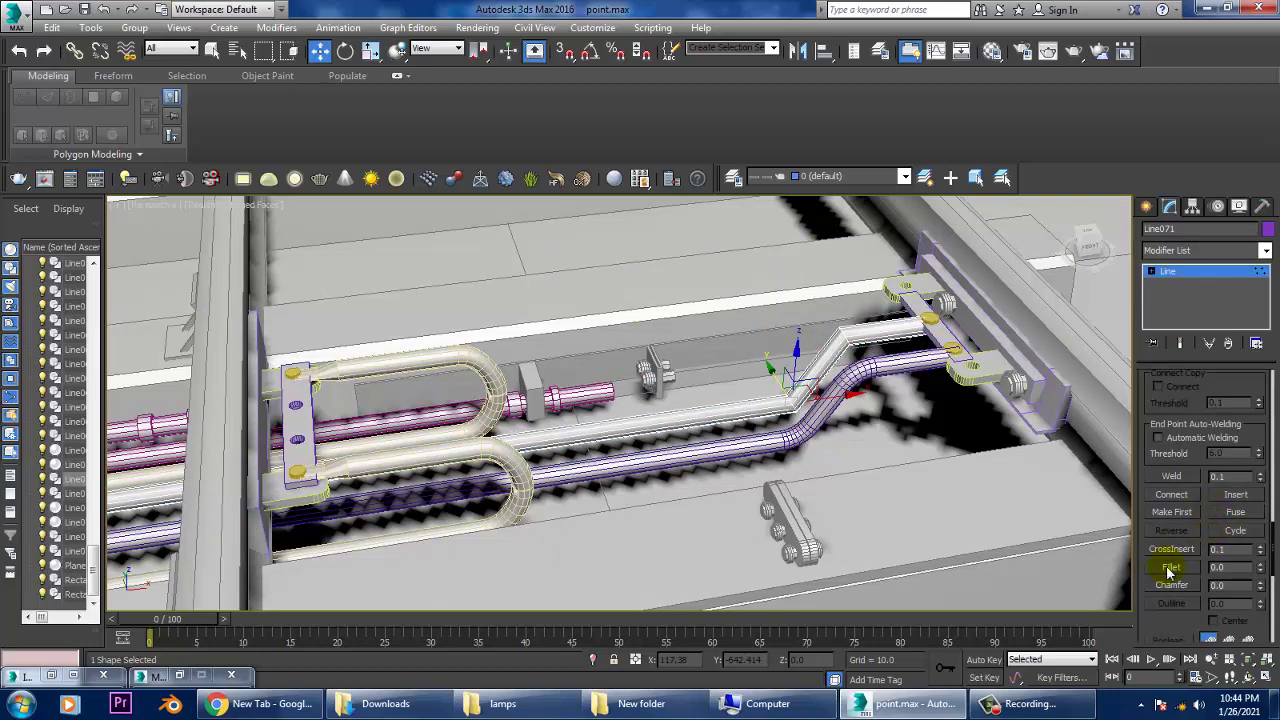
{"action": "left_click_drag", "start_coordinate": [843, 337], "coordinate": [846, 340]}
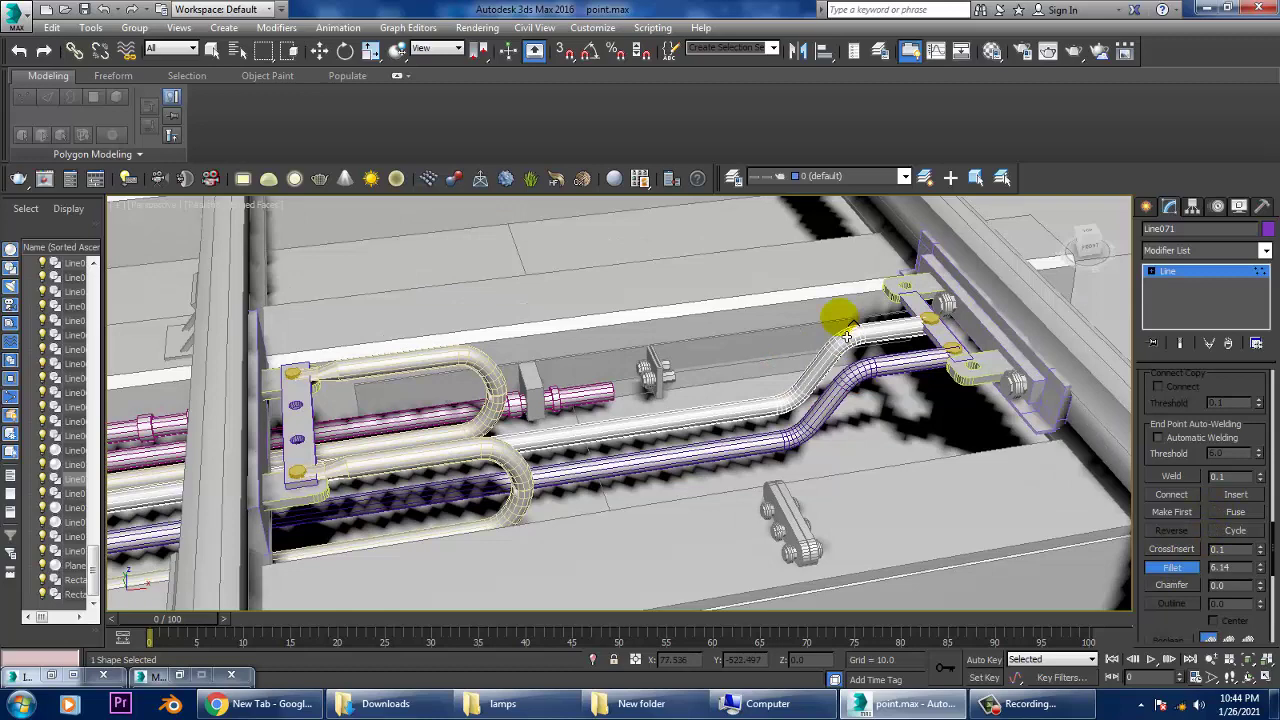
{"action": "left_click", "coordinate": [1177, 271]}
{"action": "scroll", "coordinate": [866, 414], "scroll_direction": "down", "scroll_amount": 5}
{"action": "scroll", "coordinate": [866, 414], "scroll_direction": "down", "scroll_amount": 2}
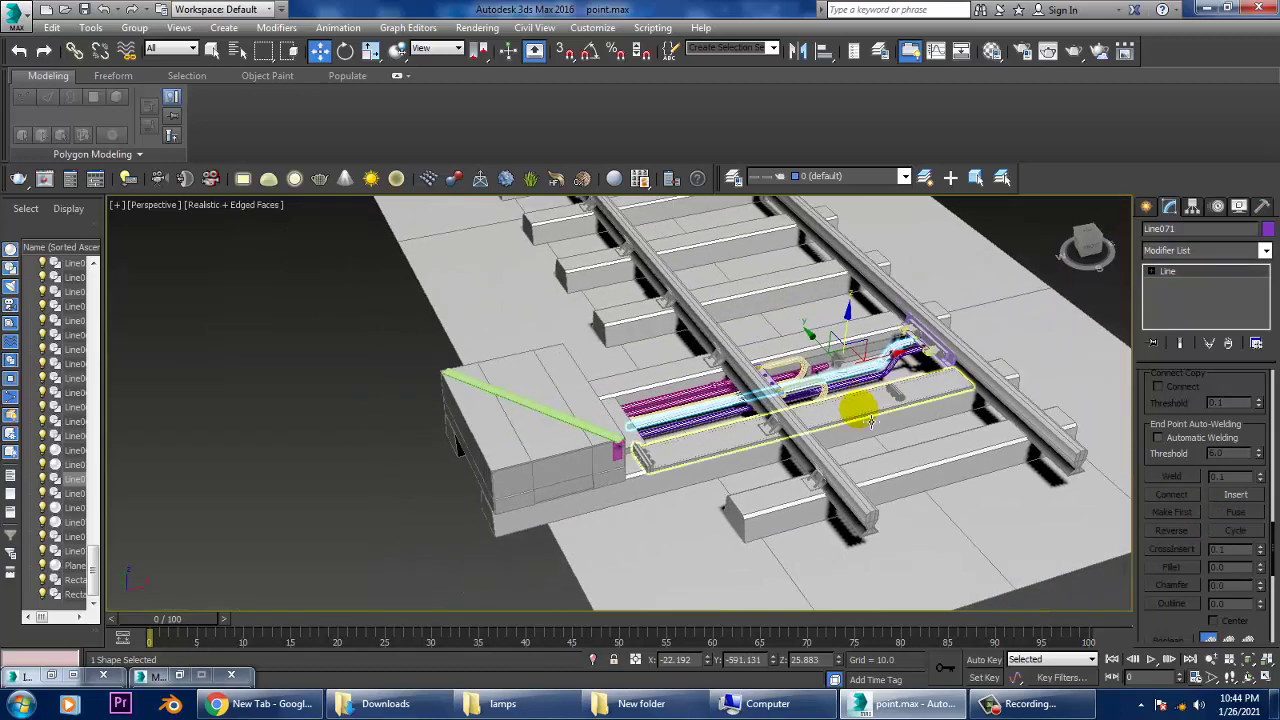
Step: Select all objects, check the Material Editor, then clear the selection
{"action": "key", "text": "ctrl+a"}
{"action": "key", "text": "m"}
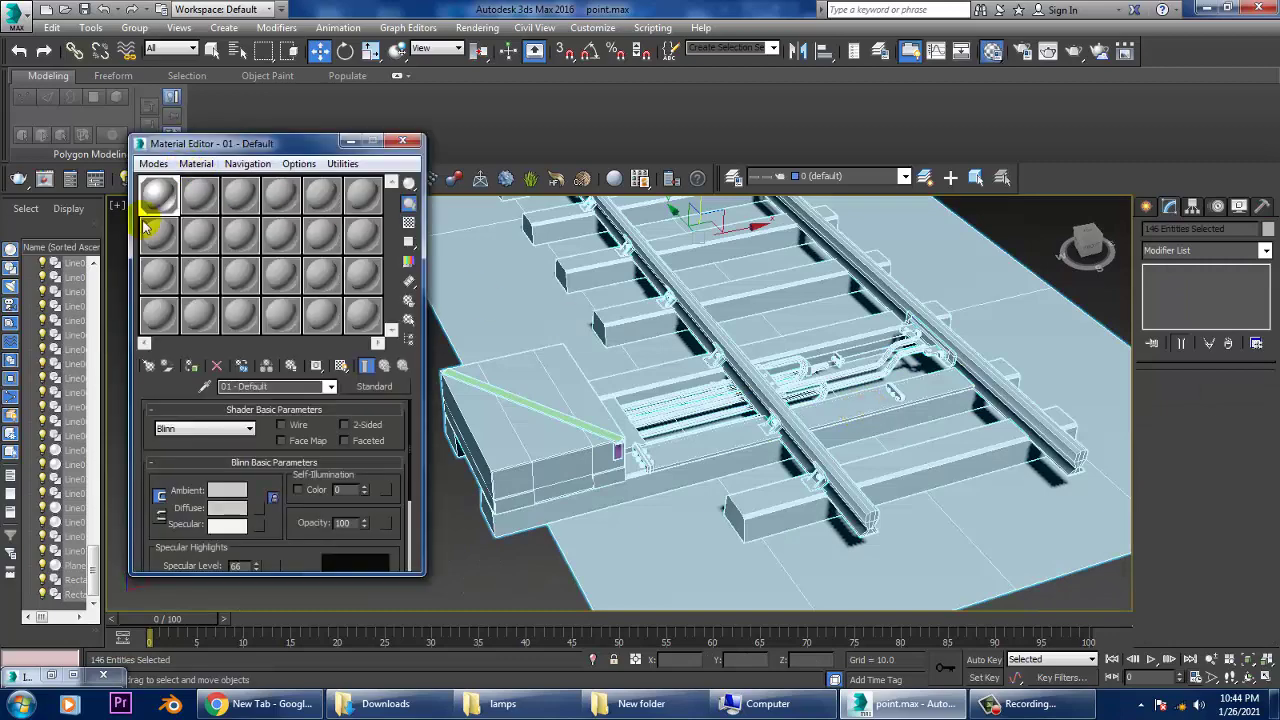
{"action": "left_click", "coordinate": [349, 141]}
{"action": "key", "text": "ctrl+d"}
Step: Switch to Expert Mode and orbit and zoom around the track to inspect the tie rods
{"action": "middle_click_drag", "start_coordinate": [1044, 235], "coordinate": [900, 345], "text": "alt"}
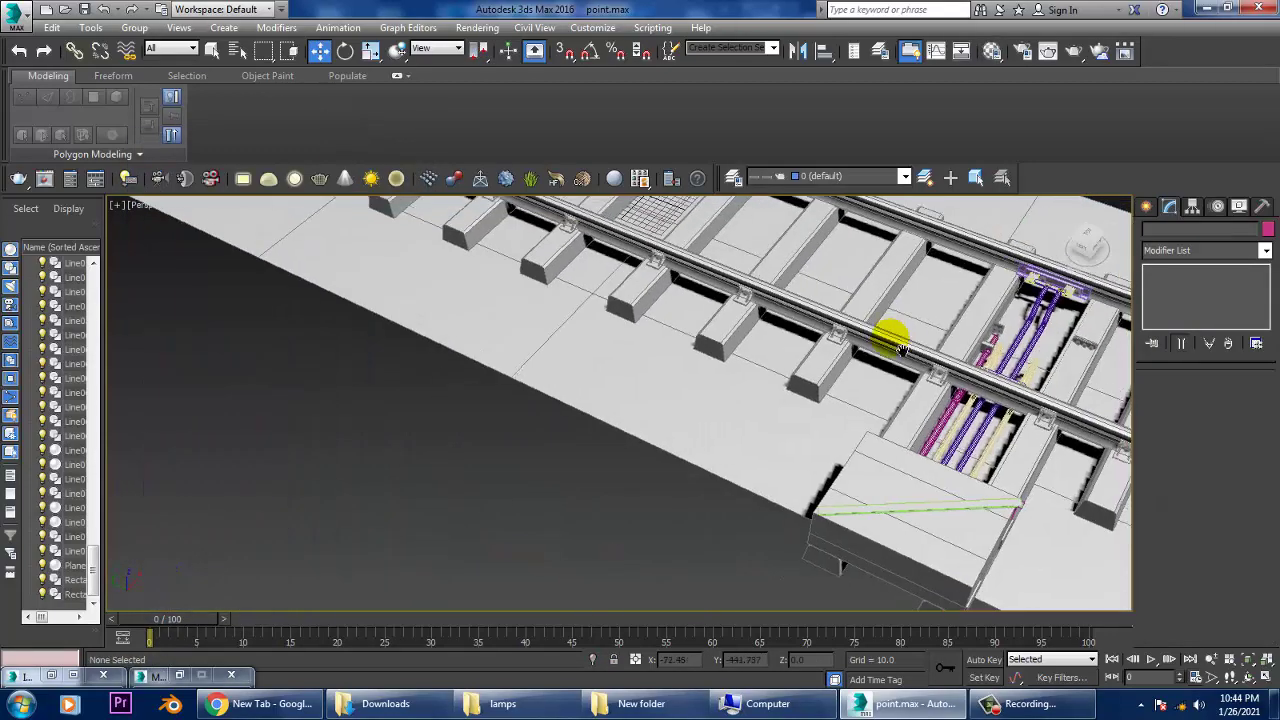
{"action": "scroll", "coordinate": [890, 340], "scroll_direction": "down", "scroll_amount": 3}
{"action": "scroll", "coordinate": [885, 345], "scroll_direction": "up", "scroll_amount": 2}
{"action": "scroll", "coordinate": [905, 390], "scroll_direction": "up", "scroll_amount": 5}
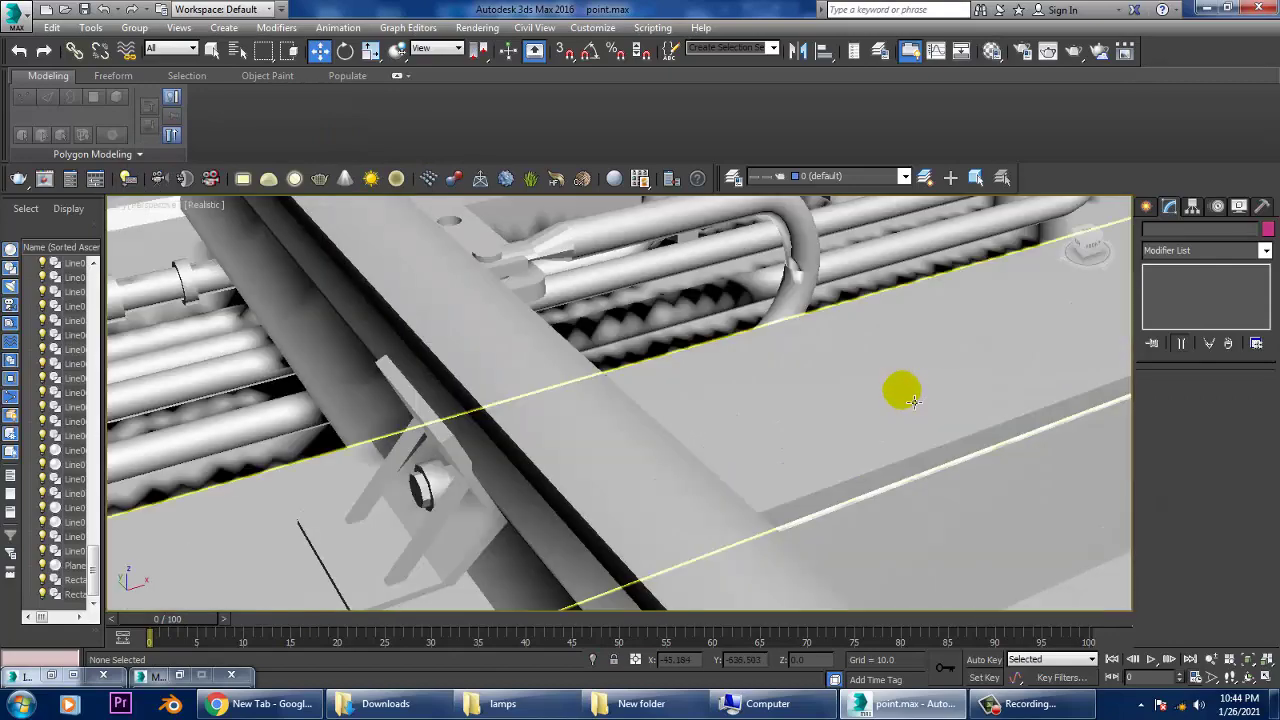
{"action": "key", "text": "ctrl+x"}
{"action": "scroll", "coordinate": [835, 405], "scroll_direction": "down", "scroll_amount": 3}
{"action": "scroll", "coordinate": [815, 397], "scroll_direction": "down", "scroll_amount": 3}
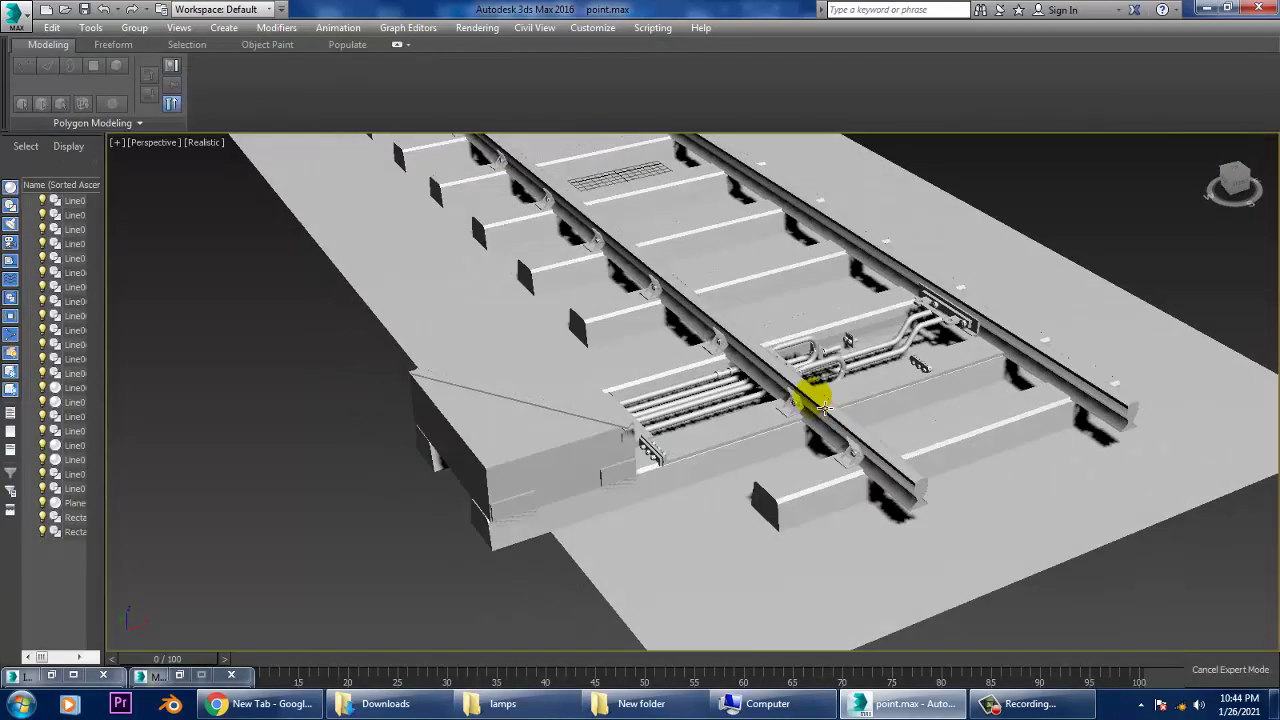
{"action": "scroll", "coordinate": [805, 395], "scroll_direction": "up", "scroll_amount": 5}
{"action": "middle_click_drag", "start_coordinate": [802, 393], "coordinate": [801, 390], "text": "alt"}
{"action": "scroll", "coordinate": [838, 346], "scroll_direction": "down", "scroll_amount": 2}
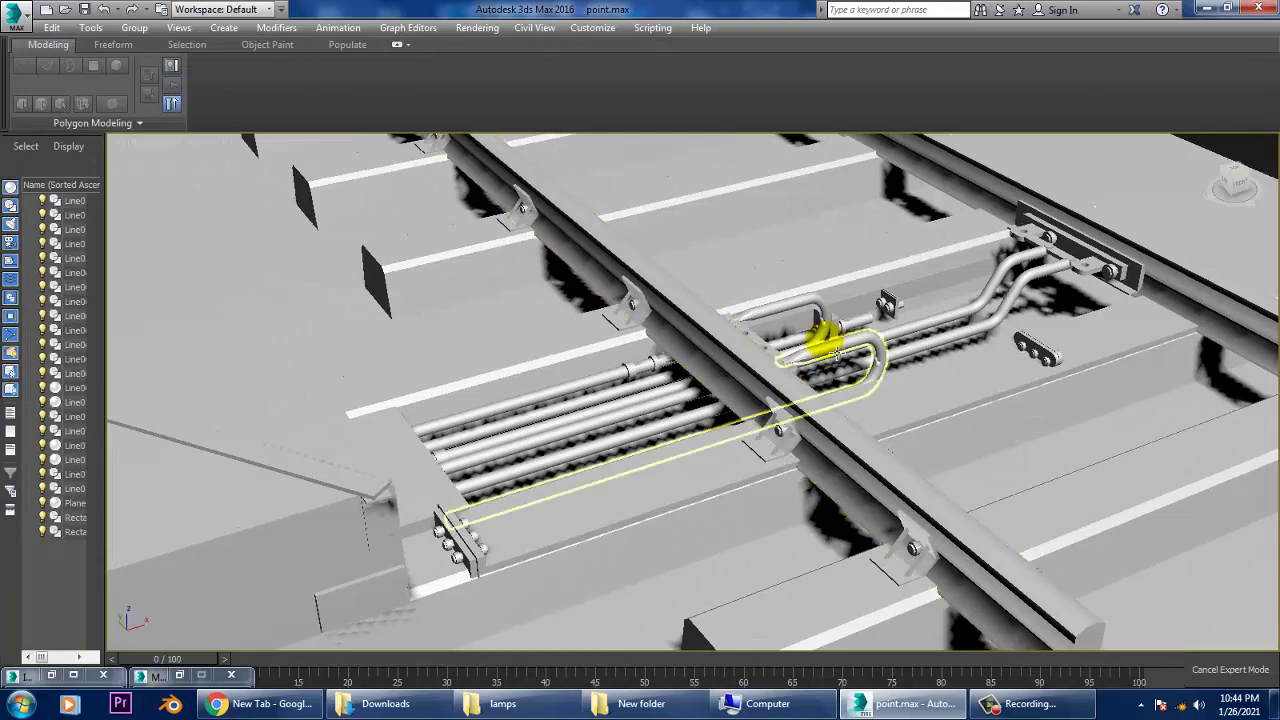
{"action": "scroll", "coordinate": [820, 337], "scroll_direction": "down", "scroll_amount": 3}
{"action": "scroll", "coordinate": [823, 371], "scroll_direction": "up", "scroll_amount": 6}
{"action": "scroll", "coordinate": [817, 380], "scroll_direction": "up", "scroll_amount": 3}
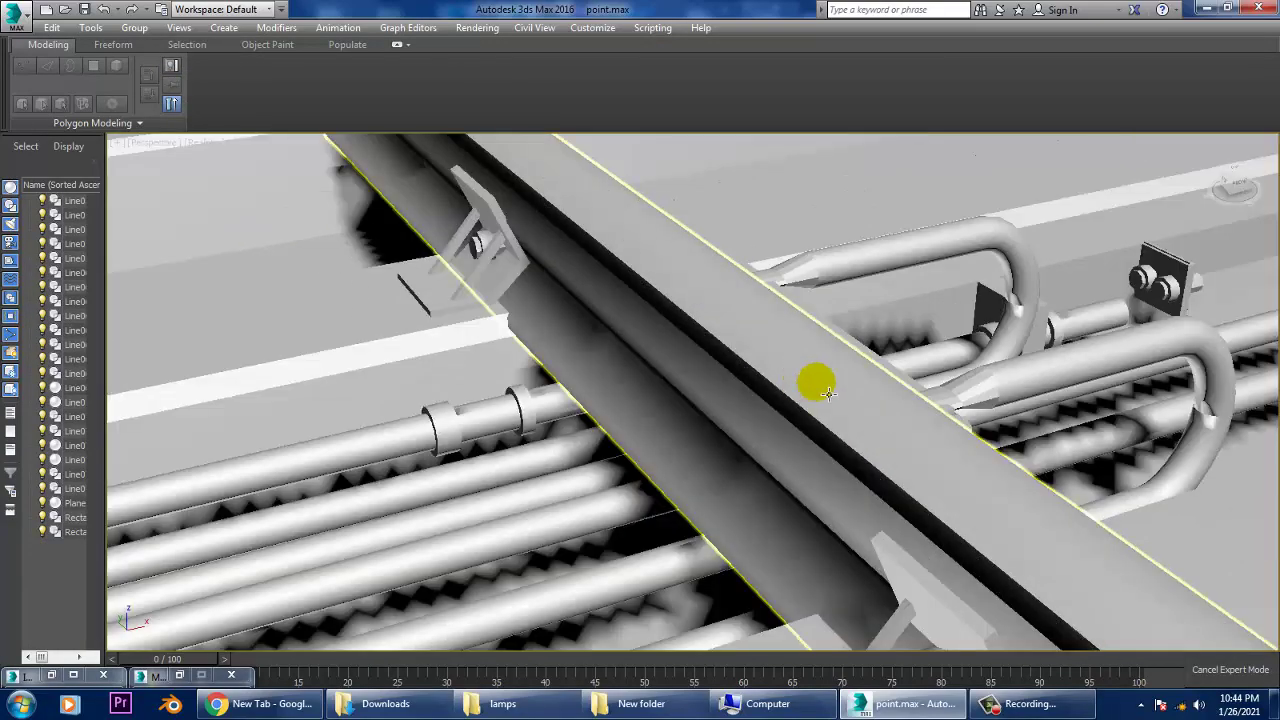
{"action": "scroll", "coordinate": [846, 366], "scroll_direction": "down", "scroll_amount": 4}
{"action": "scroll", "coordinate": [860, 380], "scroll_direction": "up", "scroll_amount": 1}
{"action": "scroll", "coordinate": [867, 388], "scroll_direction": "down", "scroll_amount": 2}
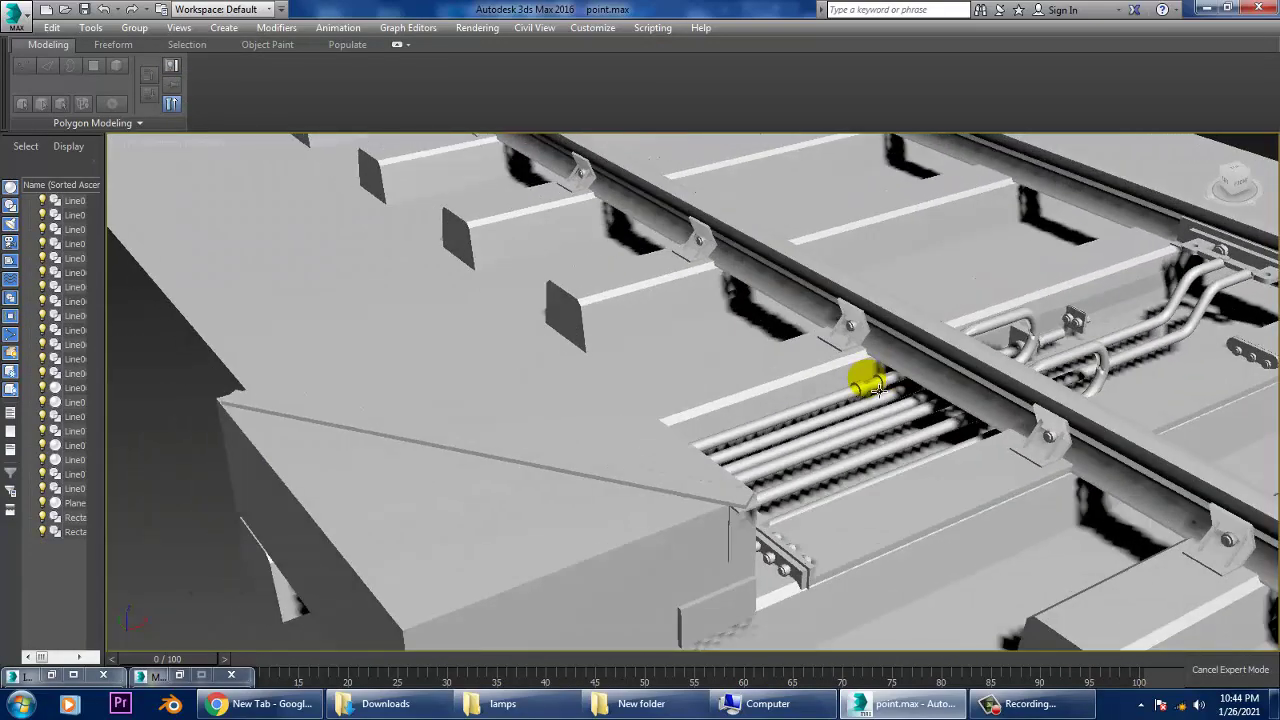
{"action": "scroll", "coordinate": [857, 371], "scroll_direction": "up", "scroll_amount": 2}
{"action": "scroll", "coordinate": [860, 375], "scroll_direction": "down", "scroll_amount": 1}
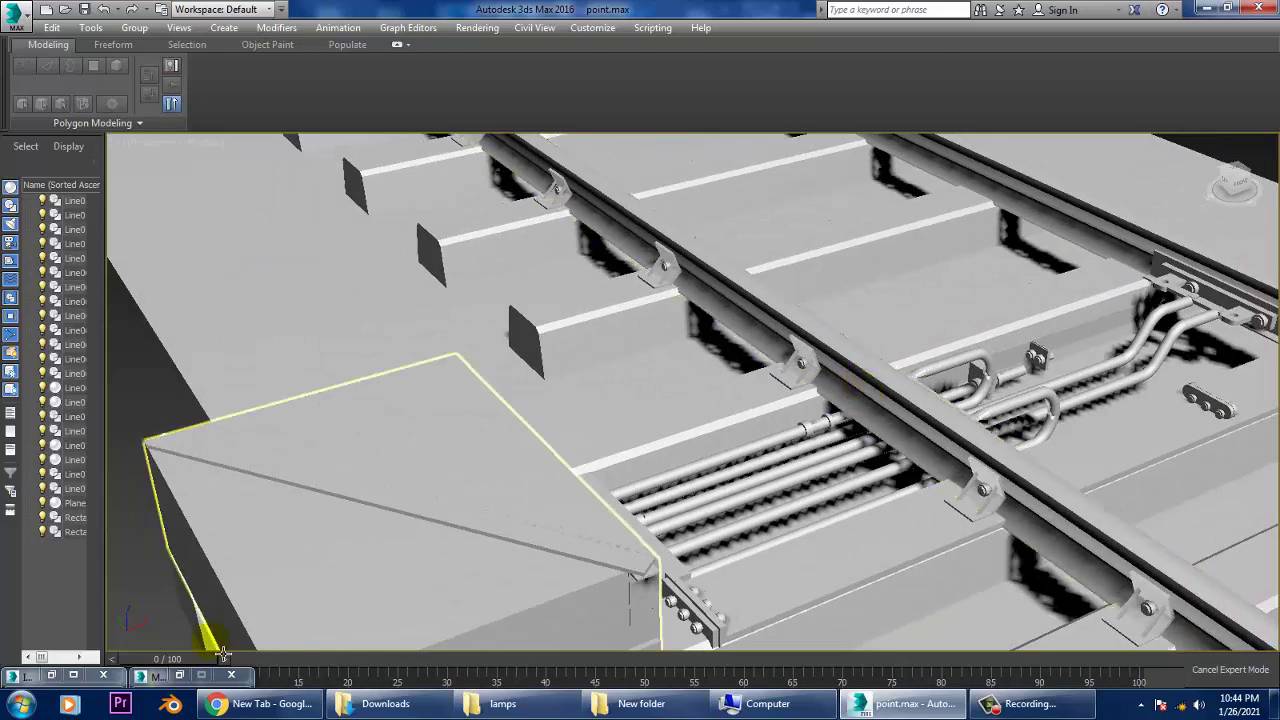
Step: Compare against the reference photo of the switch, then return to the rail model
{"action": "left_click", "coordinate": [55, 676]}
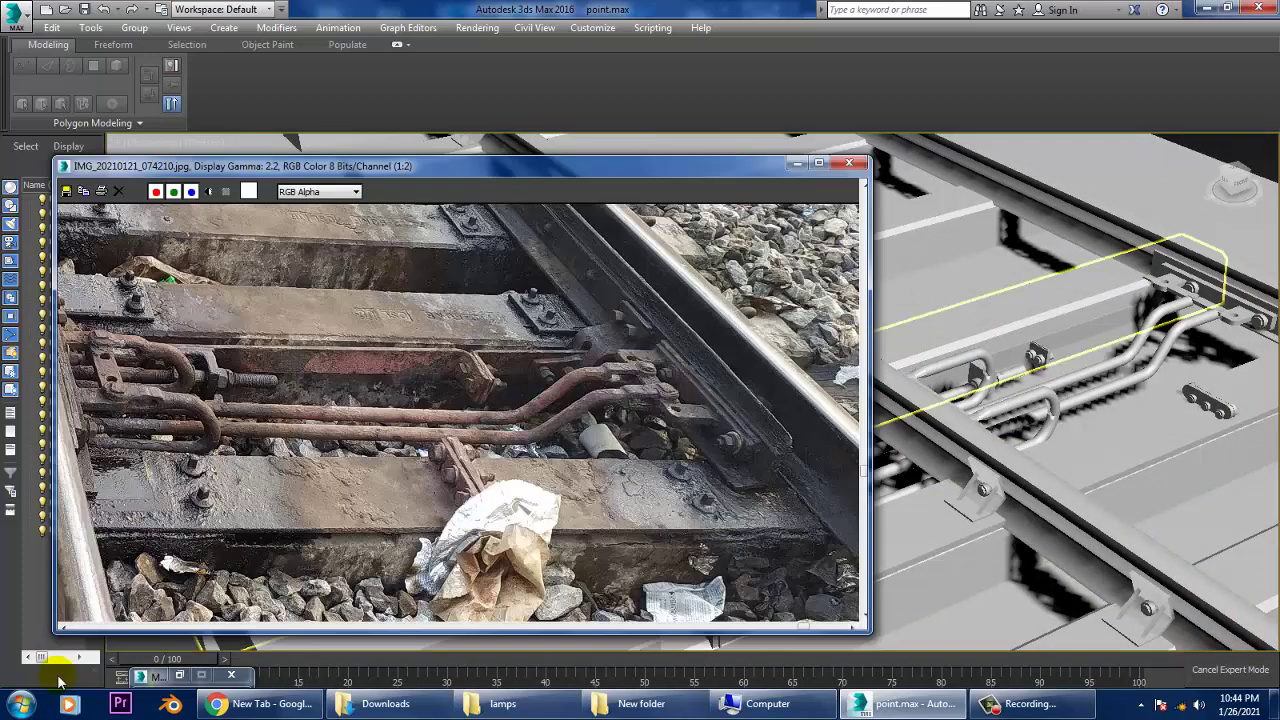
{"action": "middle_click_drag", "start_coordinate": [286, 500], "coordinate": [671, 406]}
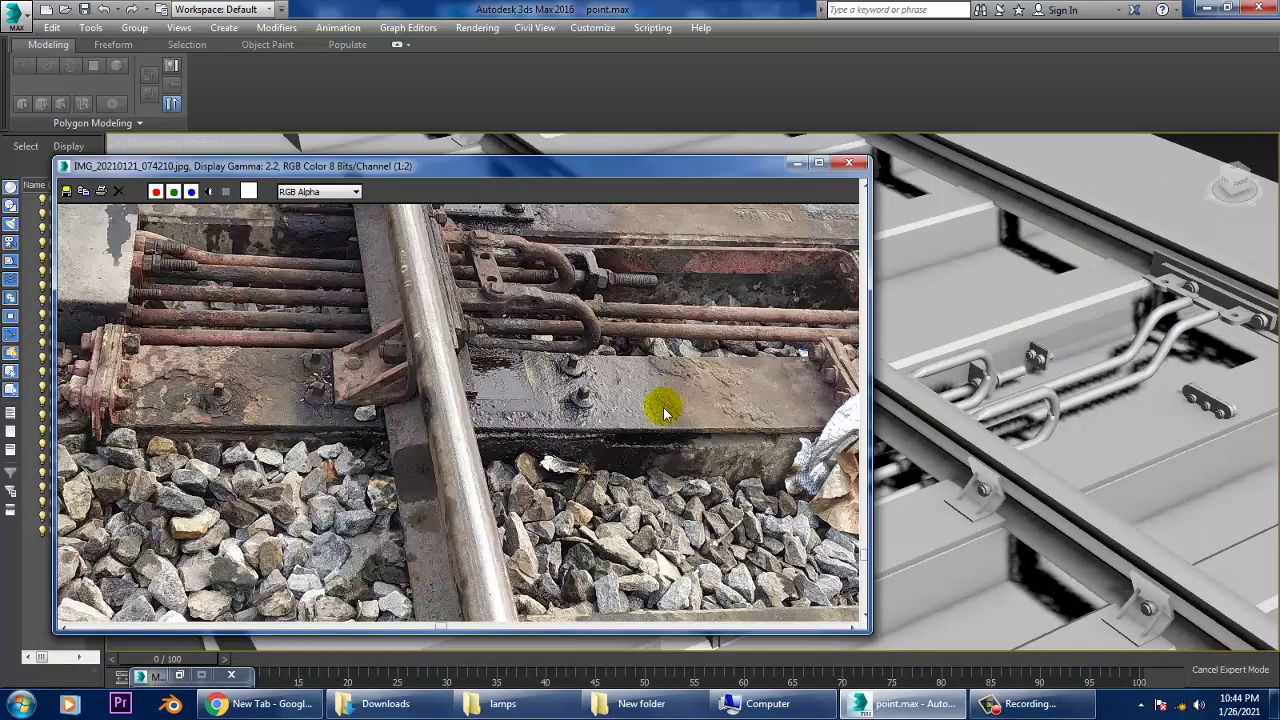
{"action": "left_click", "coordinate": [792, 164]}
{"action": "mouse_move", "coordinate": [1014, 471]}
{"action": "middle_mouse_down", "text": "alt"}
{"action": "mouse_move", "coordinate": [950, 370]}
{"action": "mouse_move", "coordinate": [963, 426]}
{"action": "middle_mouse_up", "text": "alt"}
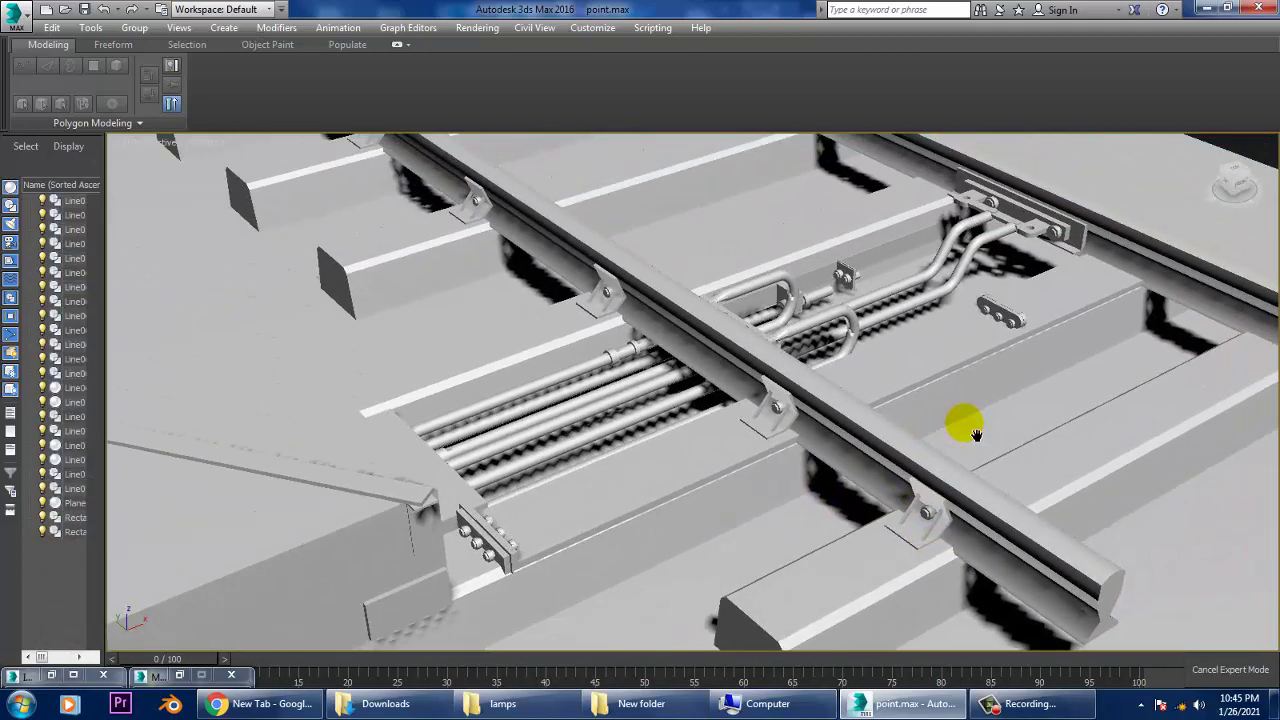
Step: Clone the small bolt beside the rods as a copy
{"action": "left_click", "coordinate": [1015, 330]}
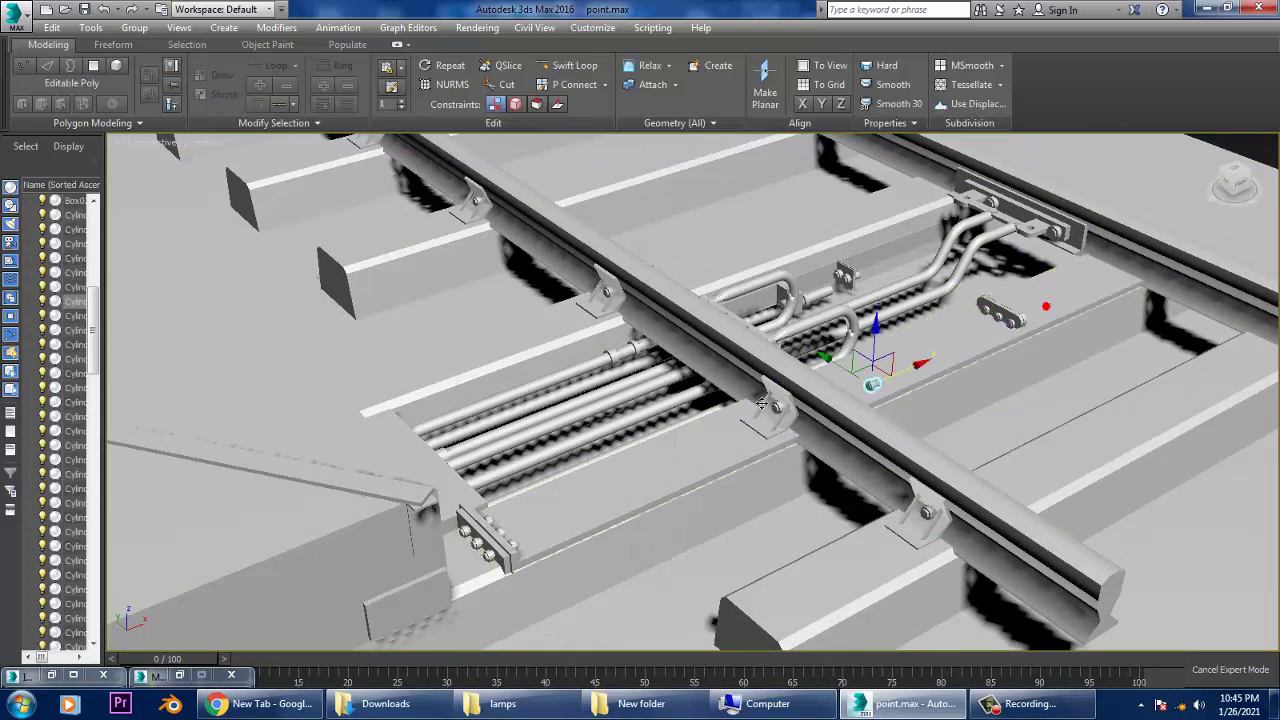
{"action": "left_click_drag", "start_coordinate": [762, 403], "coordinate": [657, 466], "text": "shift"}
{"action": "key", "text": "Return"}
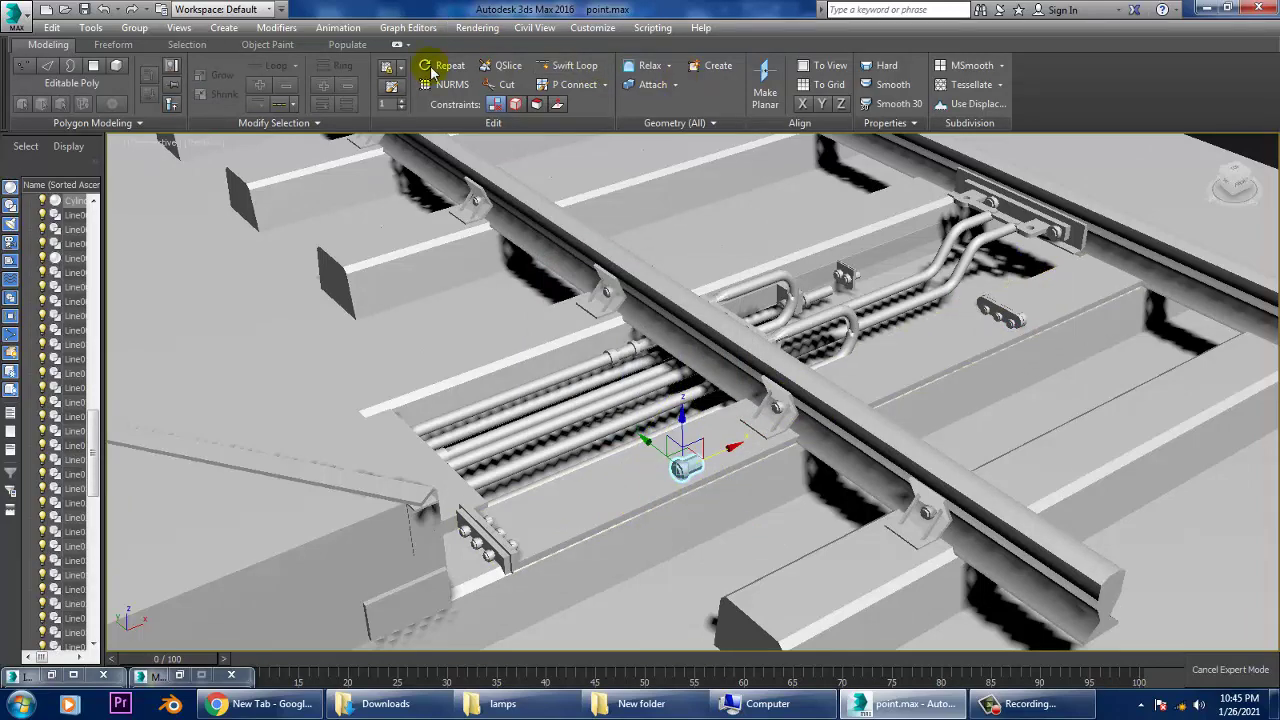
{"action": "key", "text": "ctrl+x"}
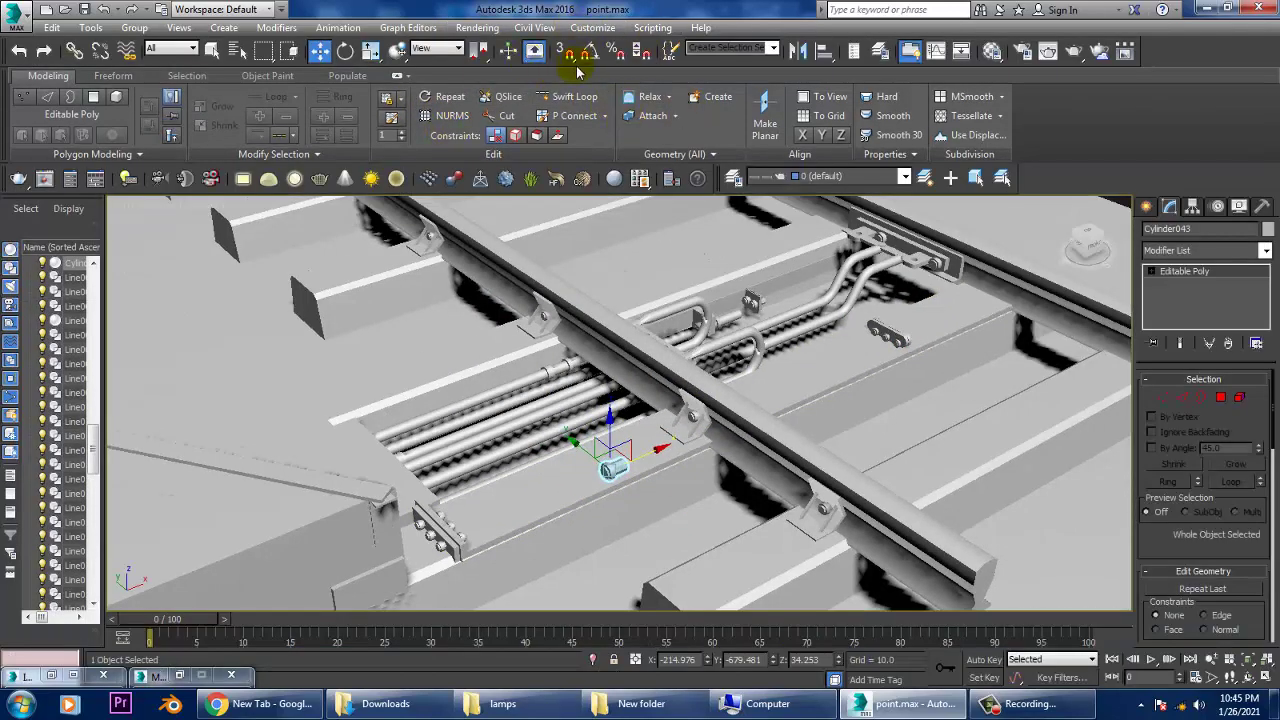
Step: Set Angle Snap to 90° and stand the bolt copy upright on the plate
{"action": "right_click", "coordinate": [589, 53]}
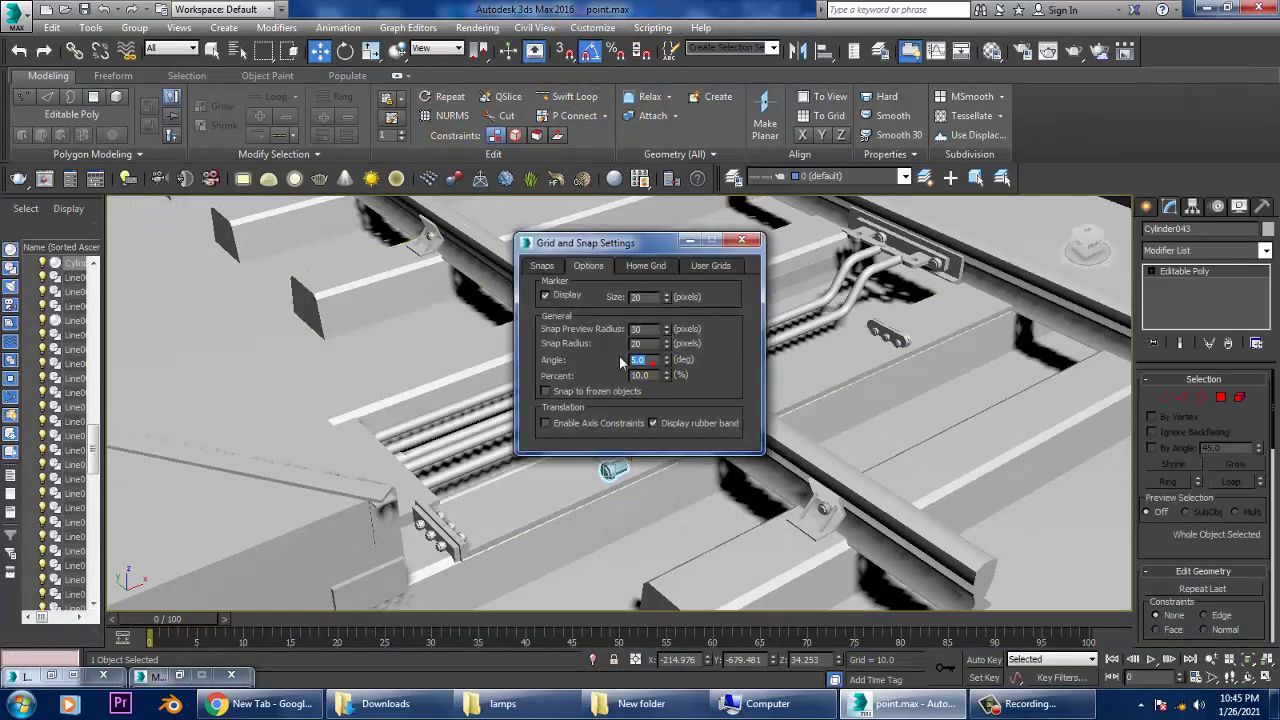
{"action": "type", "text": "90"}
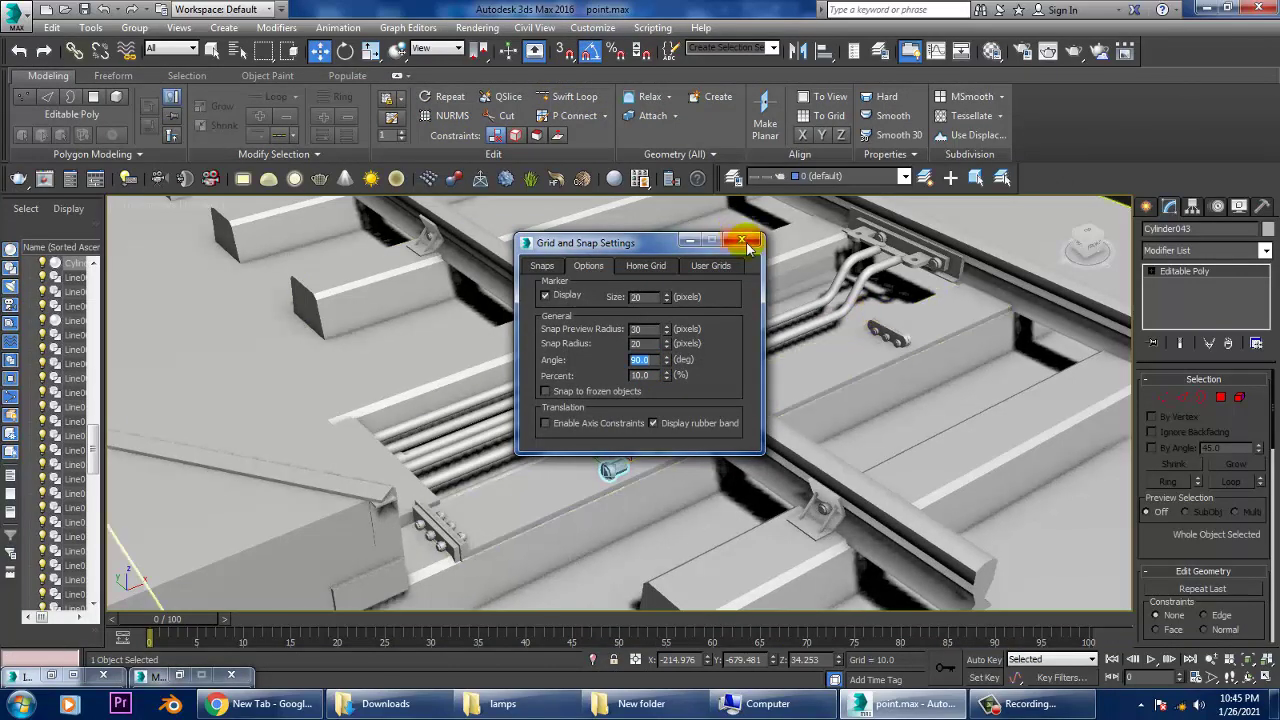
{"action": "left_click", "coordinate": [741, 240]}
{"action": "key", "text": "e"}
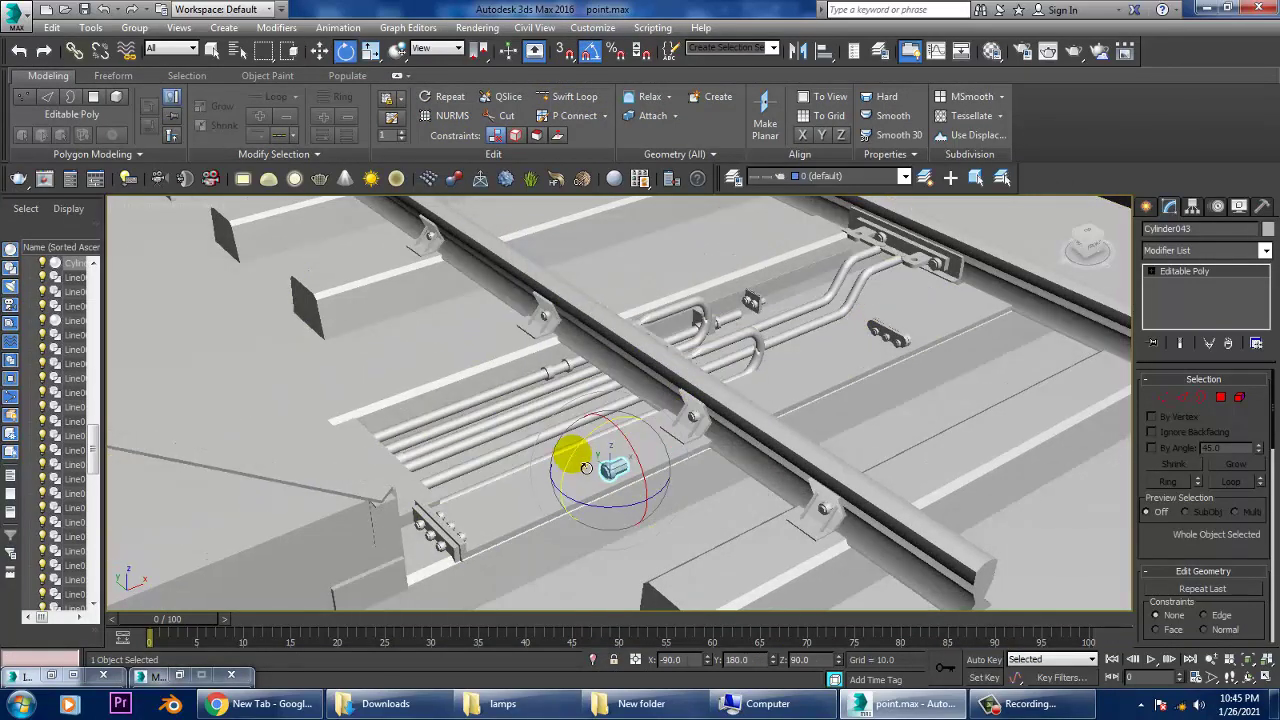
{"action": "key", "text": "z"}
{"action": "key", "text": "w"}
{"action": "scroll", "coordinate": [658, 400], "scroll_direction": "down", "scroll_amount": 5}
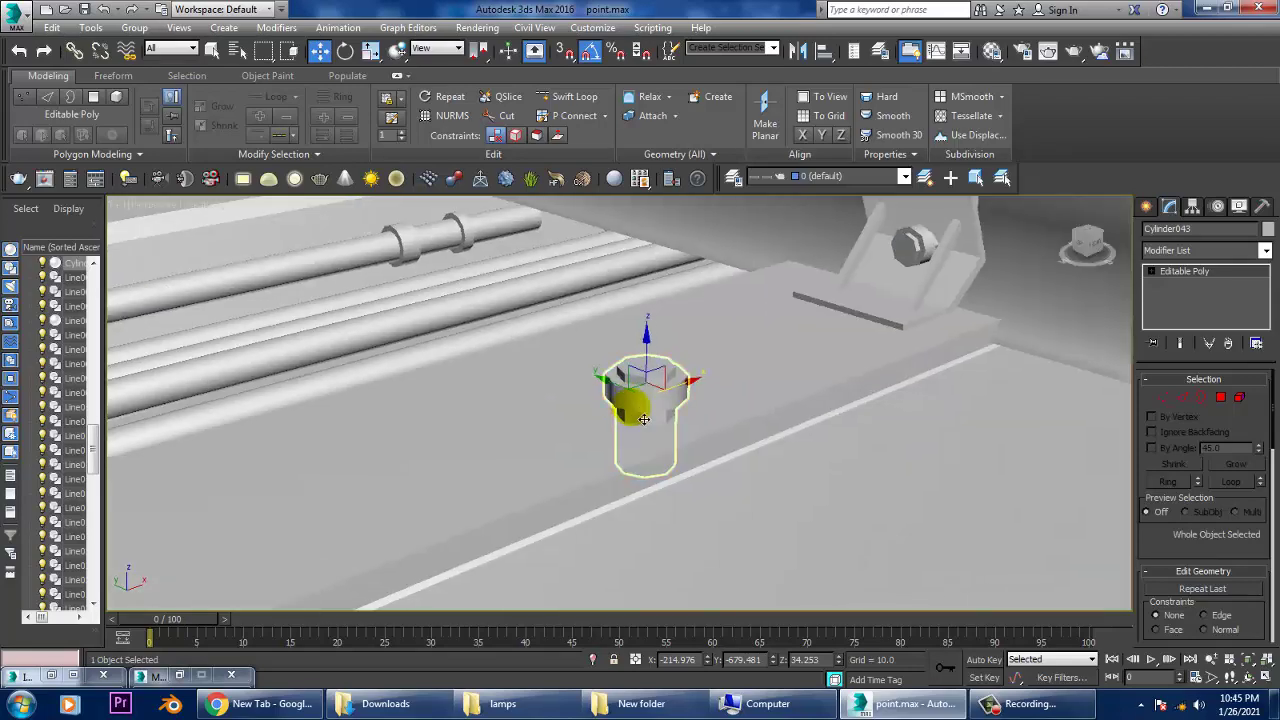
{"action": "scroll", "coordinate": [658, 362], "scroll_direction": "up", "scroll_amount": 2}
{"action": "left_click_drag", "start_coordinate": [658, 362], "coordinate": [666, 371]}
Step: Copy the bolt along the plate, then copy the bolt pair further left
{"action": "middle_click_drag", "start_coordinate": [672, 376], "coordinate": [621, 397], "text": "alt"}
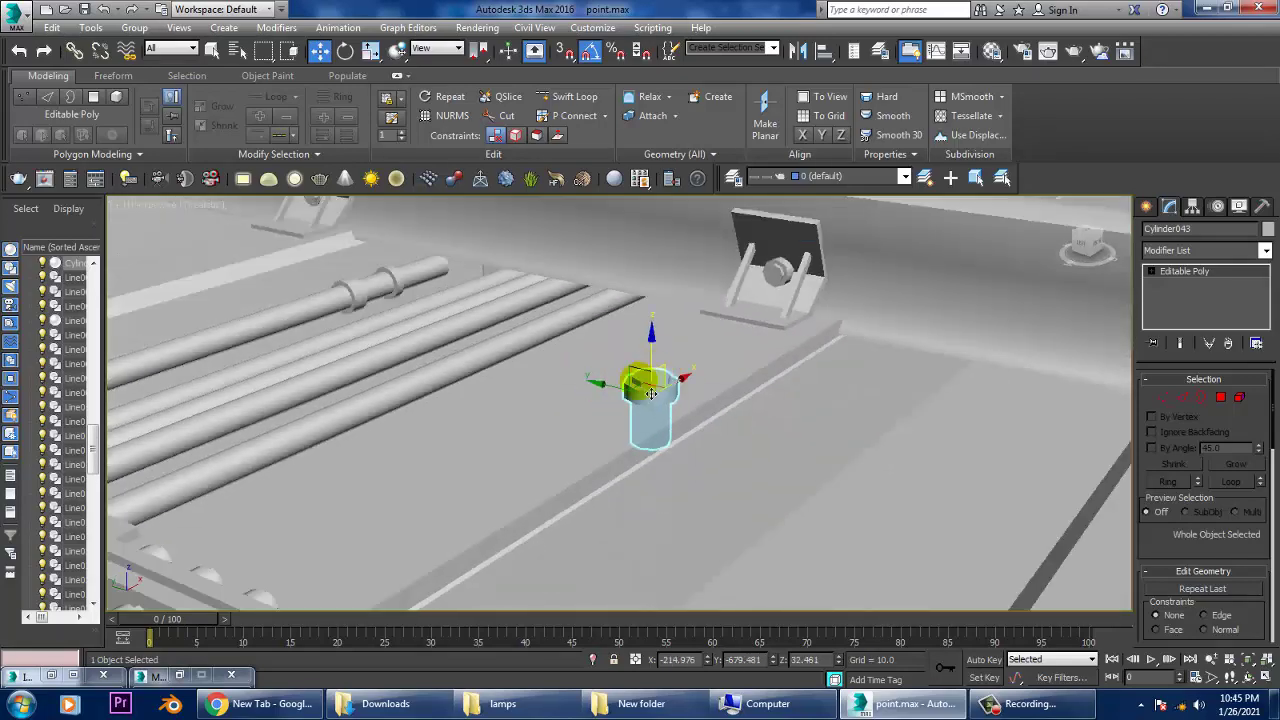
{"action": "left_click", "coordinate": [618, 393]}
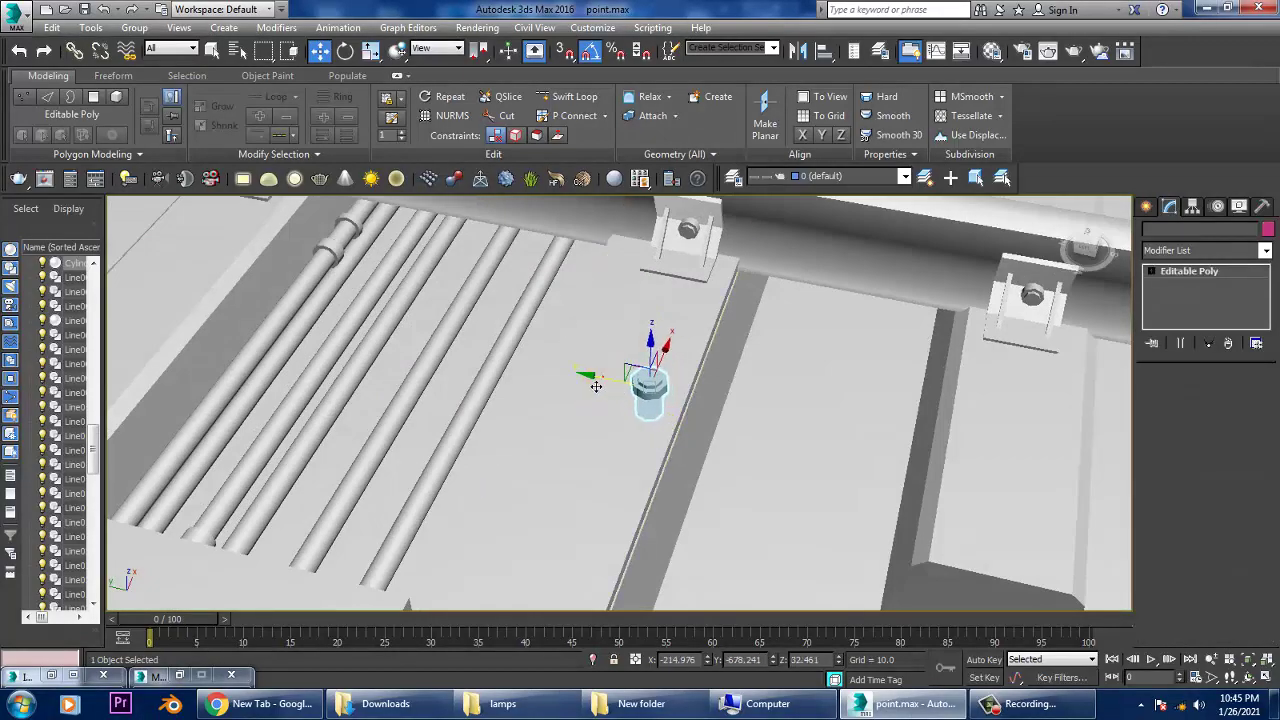
{"action": "left_click_drag", "start_coordinate": [537, 373], "coordinate": [523, 366], "text": "shift"}
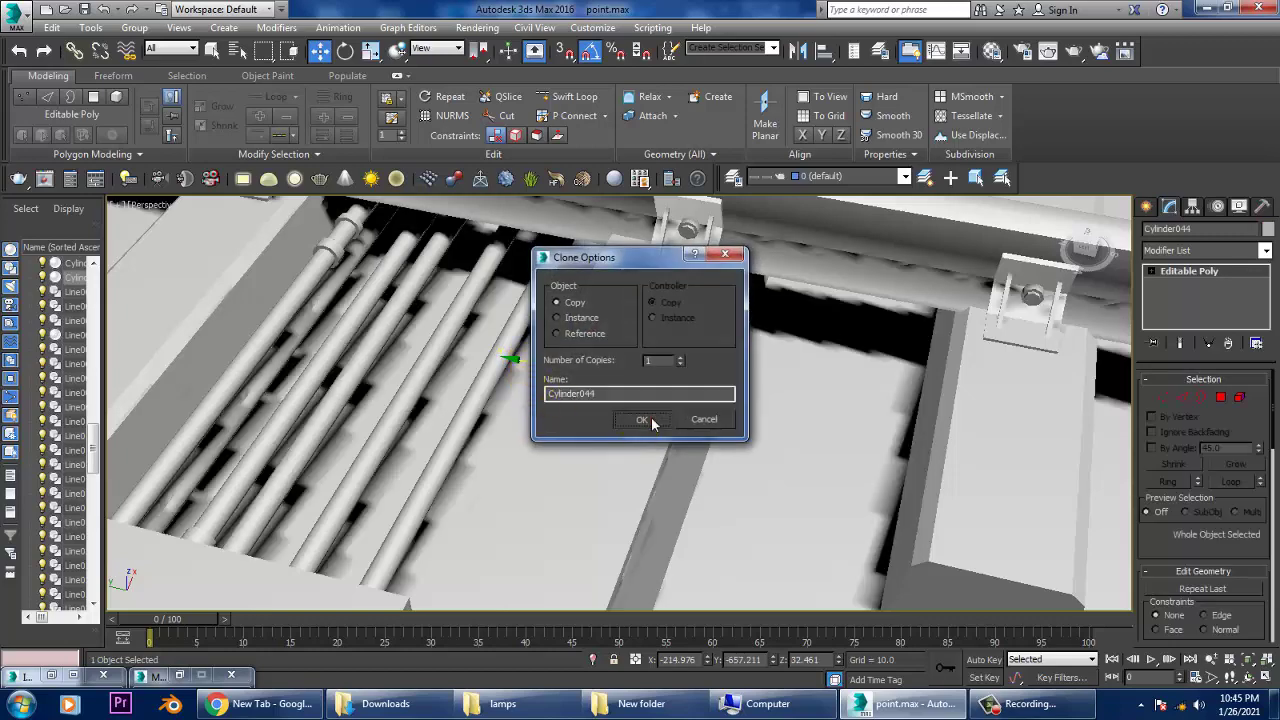
{"action": "left_click", "coordinate": [643, 425]}
{"action": "middle_click_drag", "start_coordinate": [776, 407], "coordinate": [666, 369], "text": "alt"}
{"action": "left_click", "coordinate": [571, 380], "text": "ctrl"}
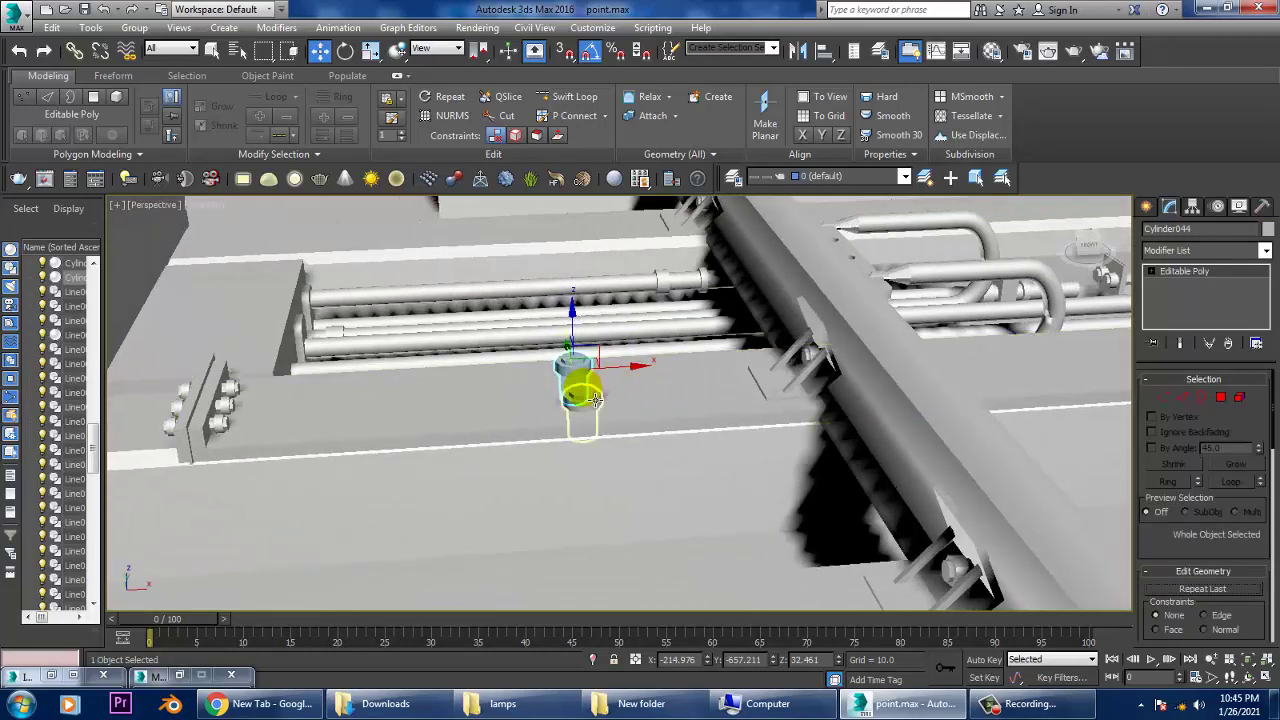
{"action": "left_click_drag", "start_coordinate": [636, 403], "coordinate": [414, 395], "text": "shift"}
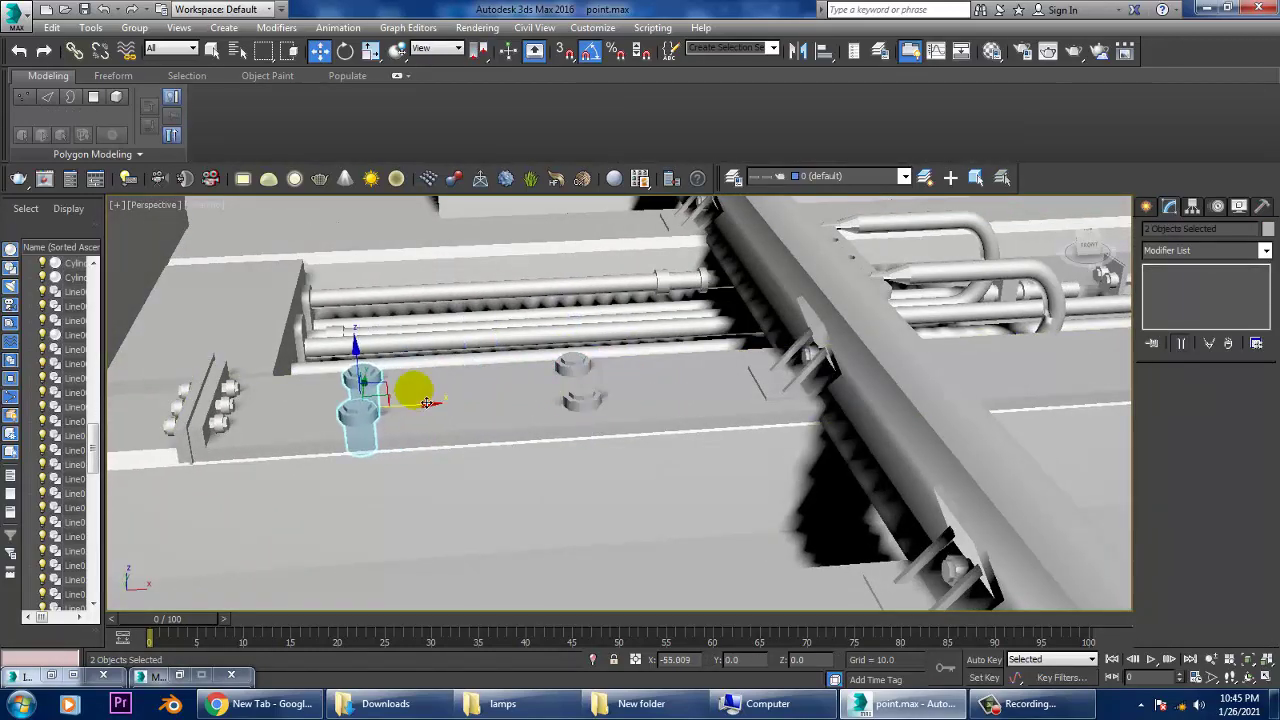
Step: Clone the four bolts rightward, then copy the end pair toward the far rail bracket
{"action": "left_click", "coordinate": [643, 420]}
{"action": "mouse_move", "coordinate": [648, 421]}
{"action": "middle_mouse_down", "text": "alt"}
{"action": "mouse_move", "coordinate": [614, 420]}
{"action": "mouse_move", "coordinate": [537, 380]}
{"action": "mouse_move", "coordinate": [558, 440]}
{"action": "mouse_move", "coordinate": [591, 429]}
{"action": "mouse_move", "coordinate": [663, 448]}
{"action": "mouse_move", "coordinate": [609, 429]}
{"action": "mouse_move", "coordinate": [538, 467]}
{"action": "middle_mouse_up", "text": "alt"}
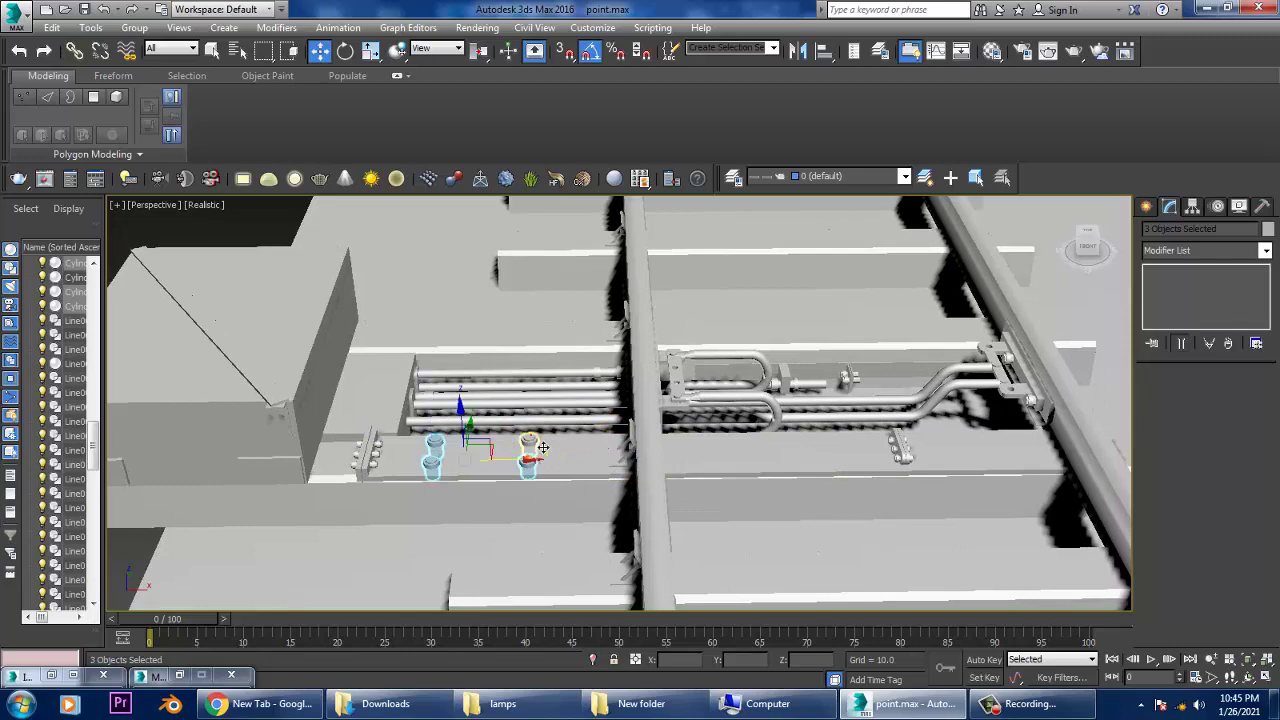
{"action": "left_click_drag", "start_coordinate": [551, 471], "coordinate": [745, 458], "text": "shift"}
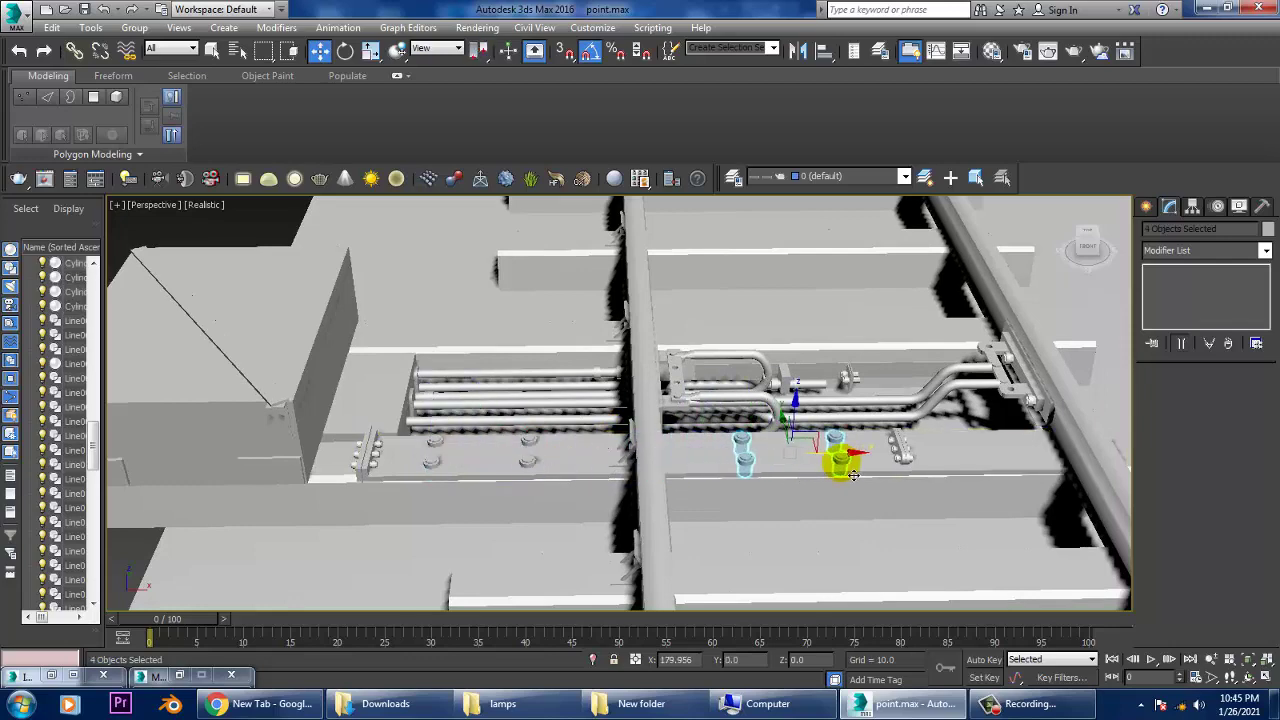
{"action": "left_click", "coordinate": [654, 425]}
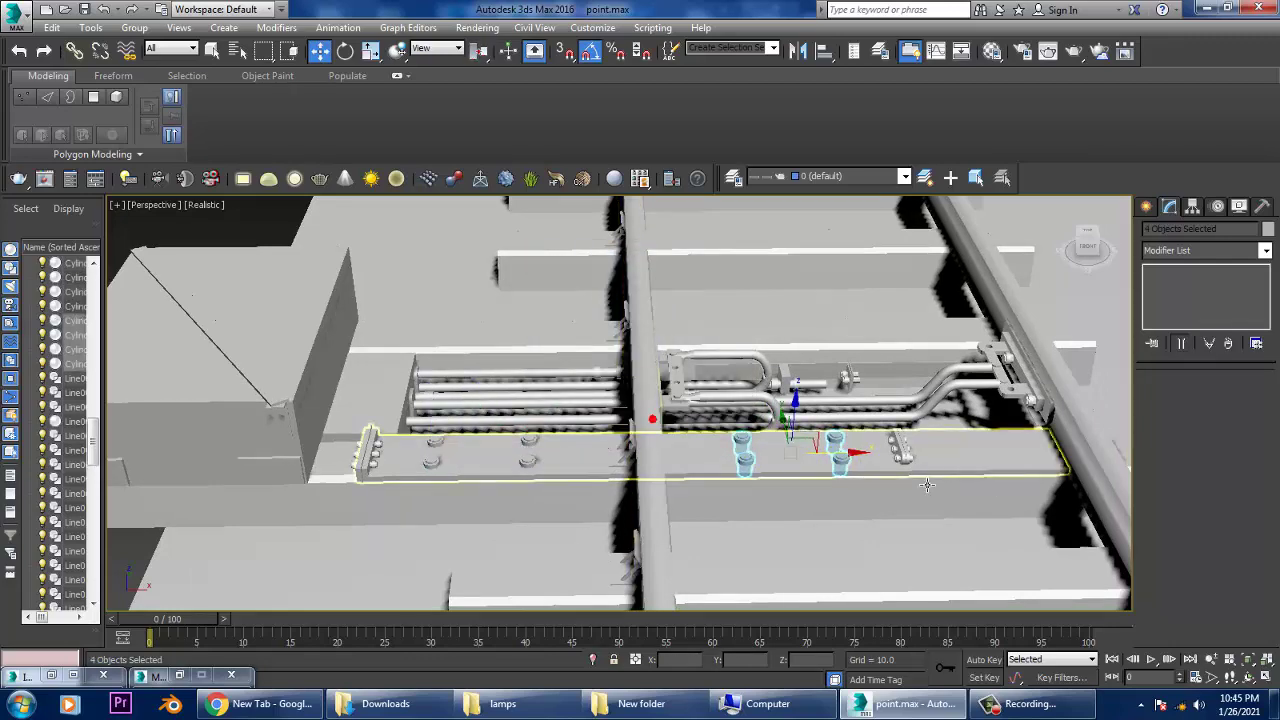
{"action": "left_click", "coordinate": [848, 471]}
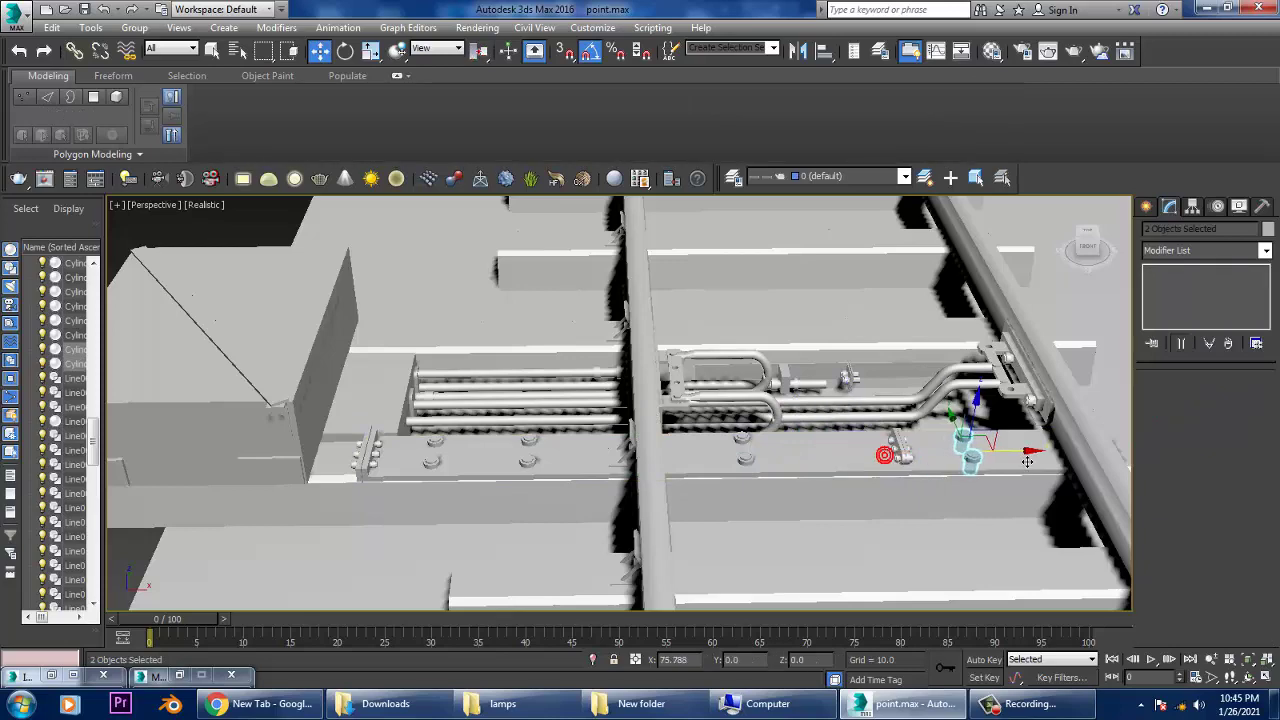
{"action": "left_click_drag", "start_coordinate": [1027, 461], "coordinate": [912, 466]}
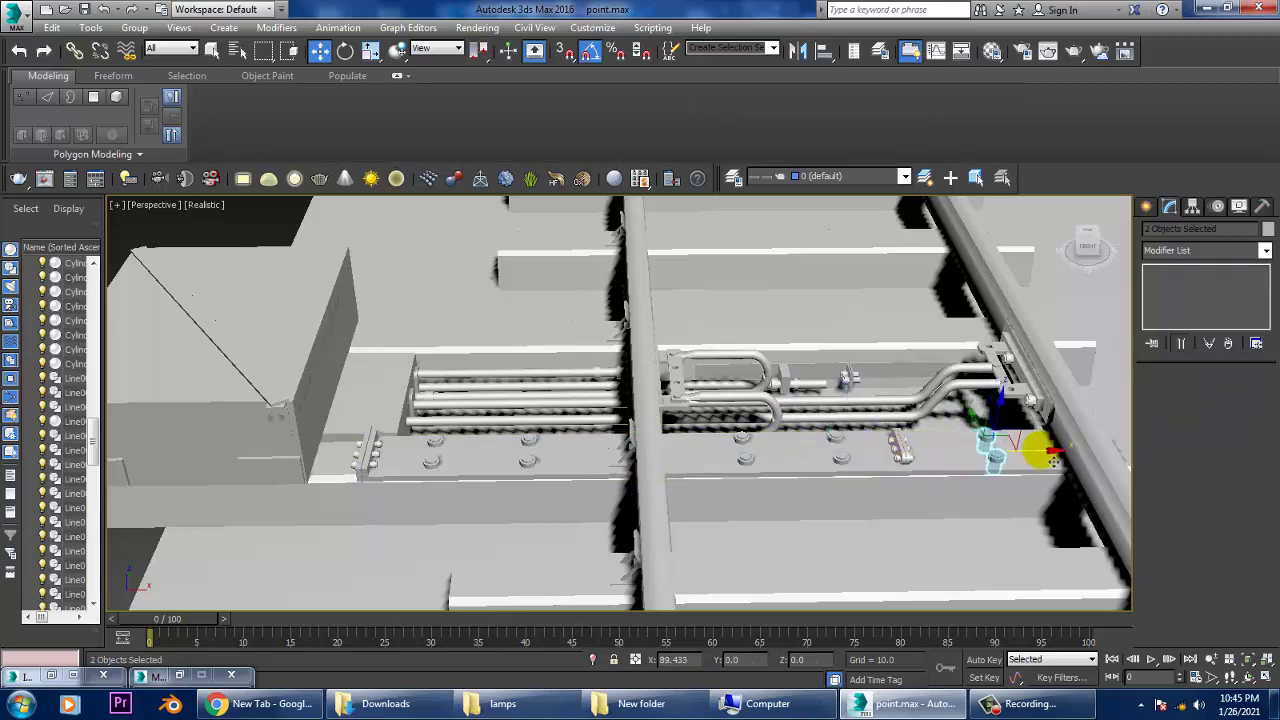
{"action": "left_click_drag", "start_coordinate": [1038, 462], "coordinate": [1030, 460], "text": "shift"}
{"action": "left_click", "coordinate": [641, 419]}
Step: Orbit around the far rail in Expert Mode to check the bolts by the bracket
{"action": "middle_click_drag", "start_coordinate": [659, 424], "coordinate": [1001, 372], "text": "alt"}
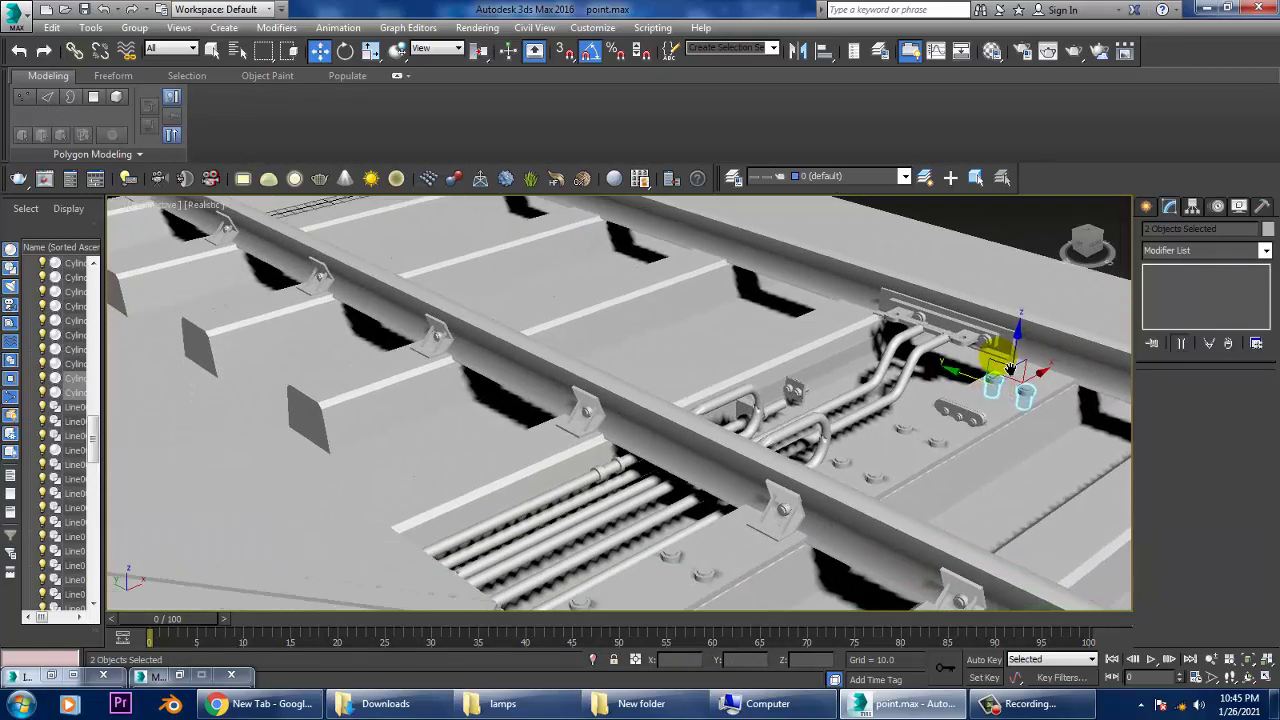
{"action": "scroll", "coordinate": [1001, 372], "scroll_direction": "down", "scroll_amount": 3}
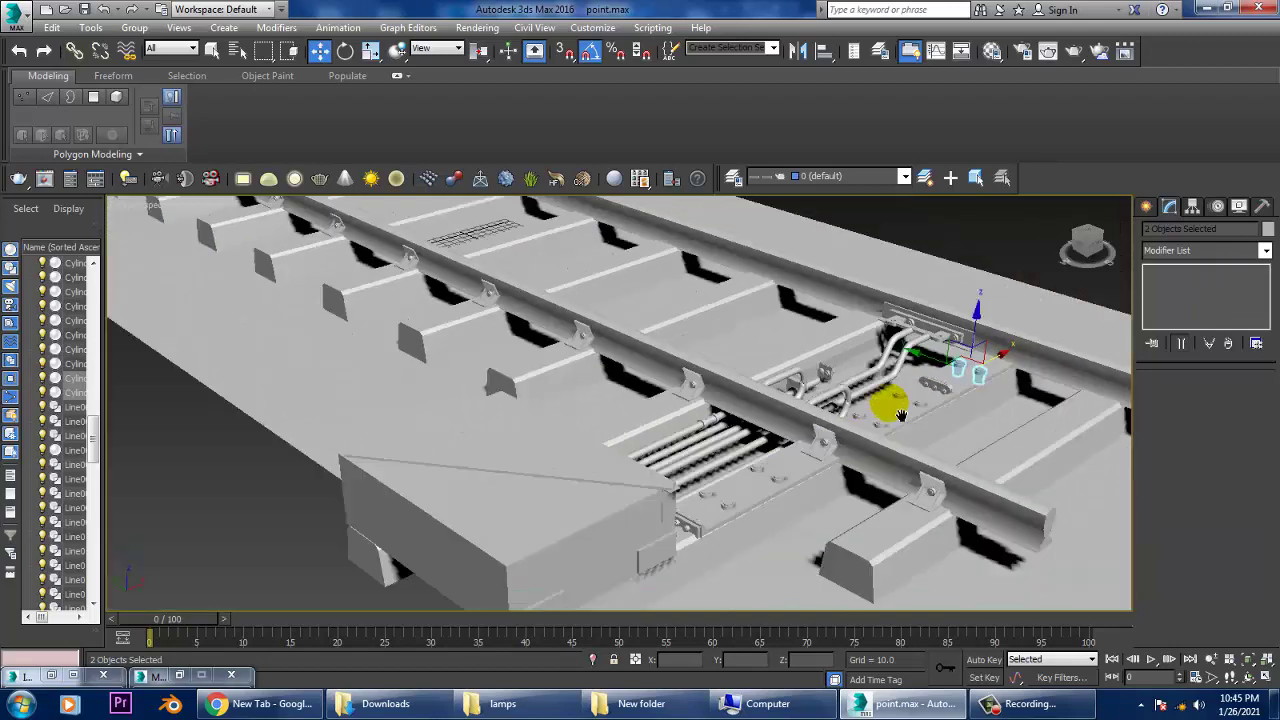
{"action": "middle_click_drag", "start_coordinate": [1001, 372], "coordinate": [713, 401], "text": "alt"}
{"action": "scroll", "coordinate": [713, 401], "scroll_direction": "up", "scroll_amount": 3}
{"action": "scroll", "coordinate": [713, 401], "scroll_direction": "up", "scroll_amount": 2}
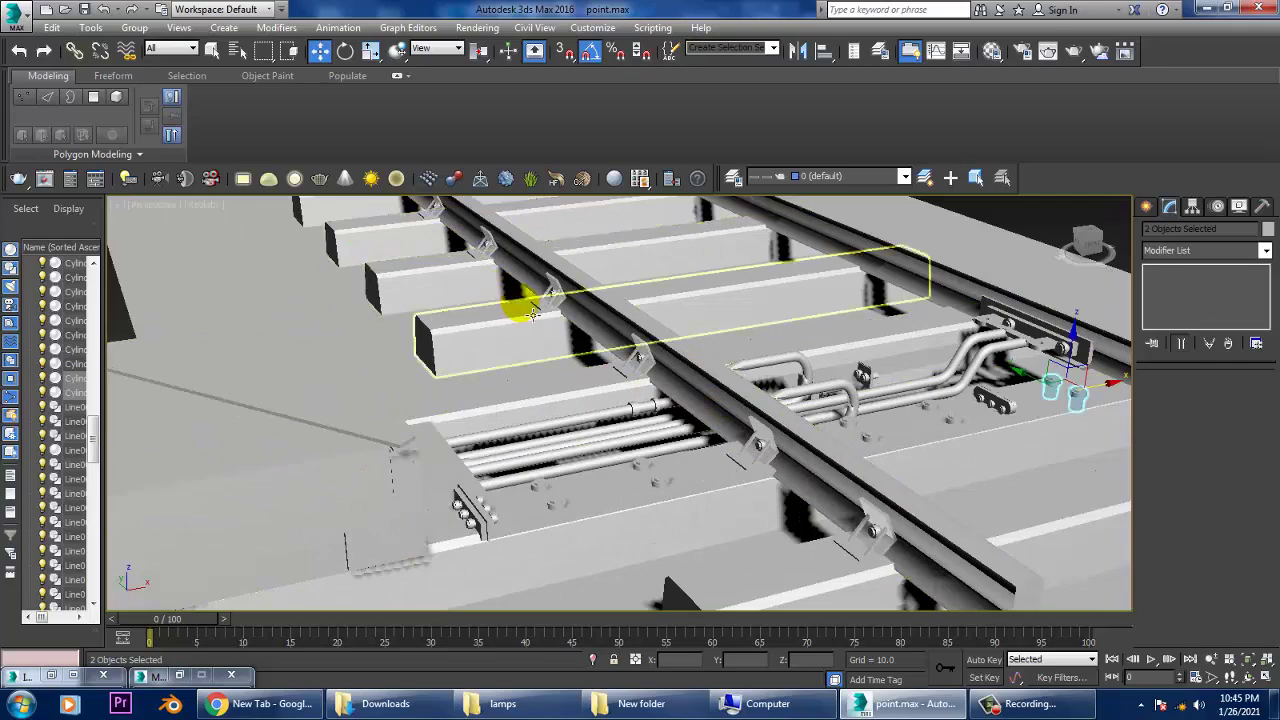
{"action": "key", "text": "ctrl+x"}
{"action": "scroll", "coordinate": [748, 310], "scroll_direction": "down", "scroll_amount": 2}
{"action": "mouse_move", "coordinate": [757, 286]}
{"action": "middle_mouse_down", "text": "alt"}
{"action": "mouse_move", "coordinate": [766, 400]}
{"action": "mouse_move", "coordinate": [849, 326]}
{"action": "mouse_move", "coordinate": [886, 349]}
{"action": "mouse_move", "coordinate": [851, 366]}
{"action": "mouse_move", "coordinate": [878, 378]}
{"action": "mouse_move", "coordinate": [843, 343]}
{"action": "mouse_move", "coordinate": [871, 320]}
{"action": "mouse_move", "coordinate": [843, 344]}
{"action": "middle_mouse_up", "text": "alt"}
{"action": "scroll", "coordinate": [808, 423], "scroll_direction": "up", "scroll_amount": 3}
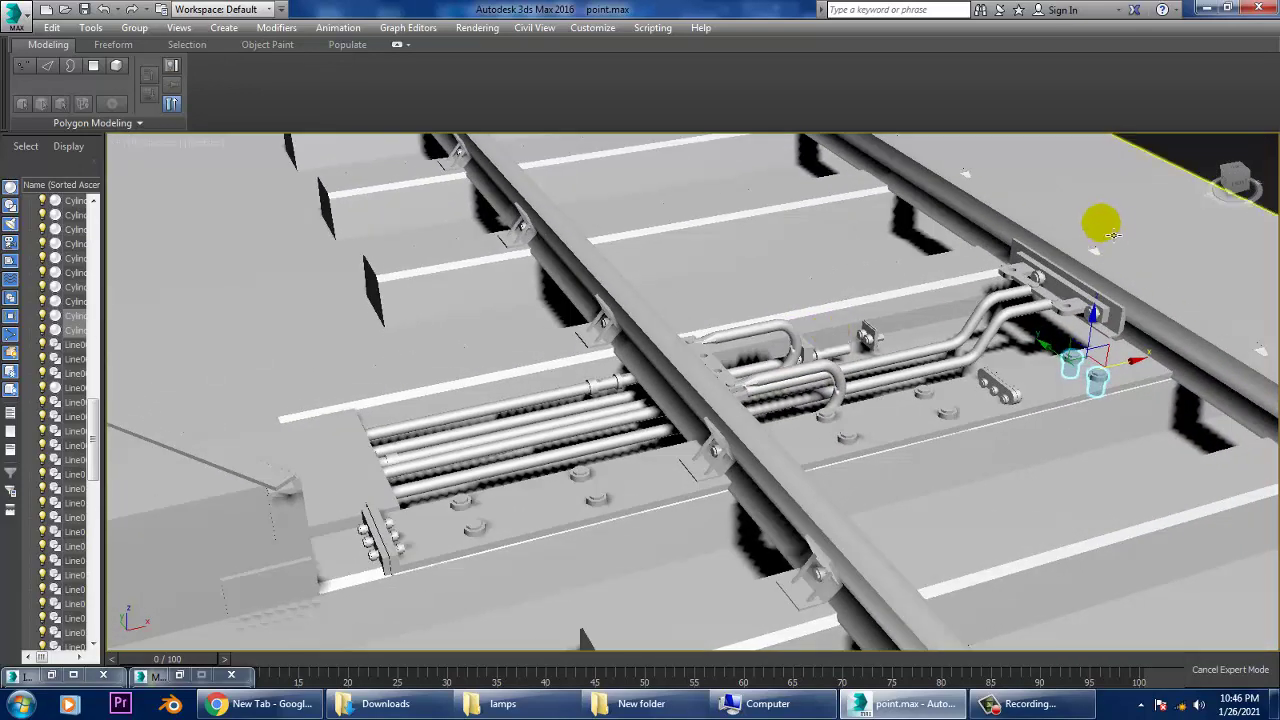